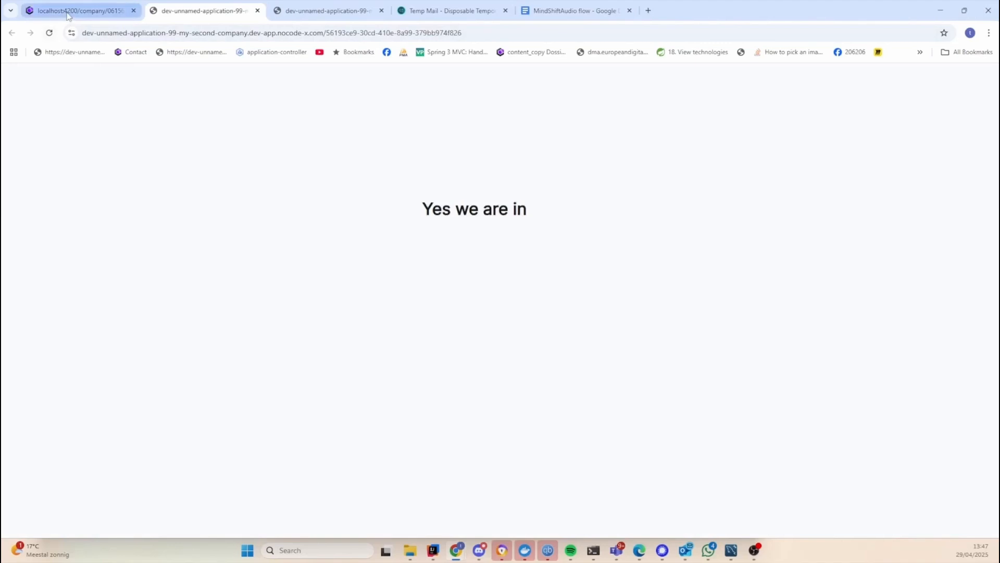
Open the development version of the app from the editor, check its page address, and return to the editor
click(67, 11)
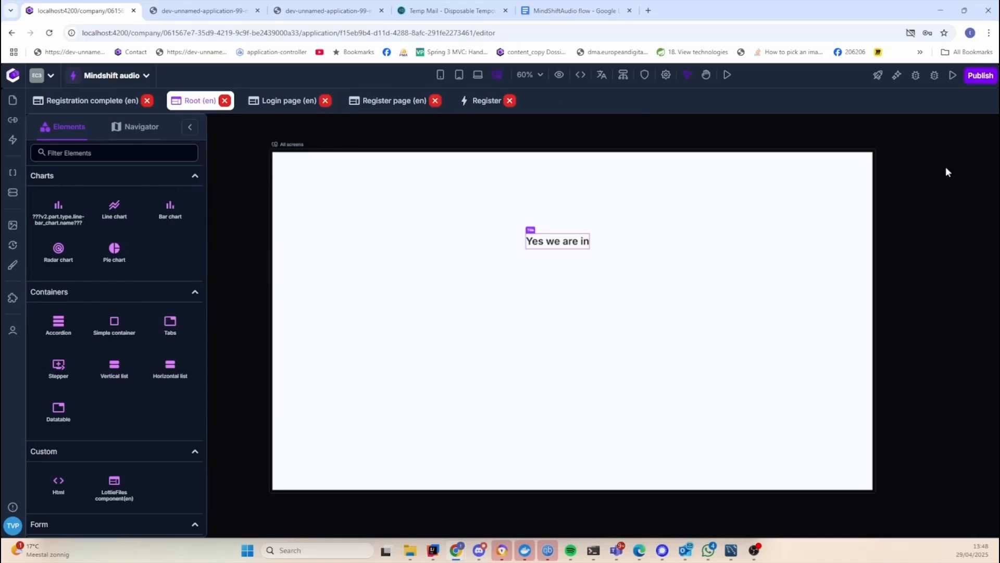
click(956, 82)
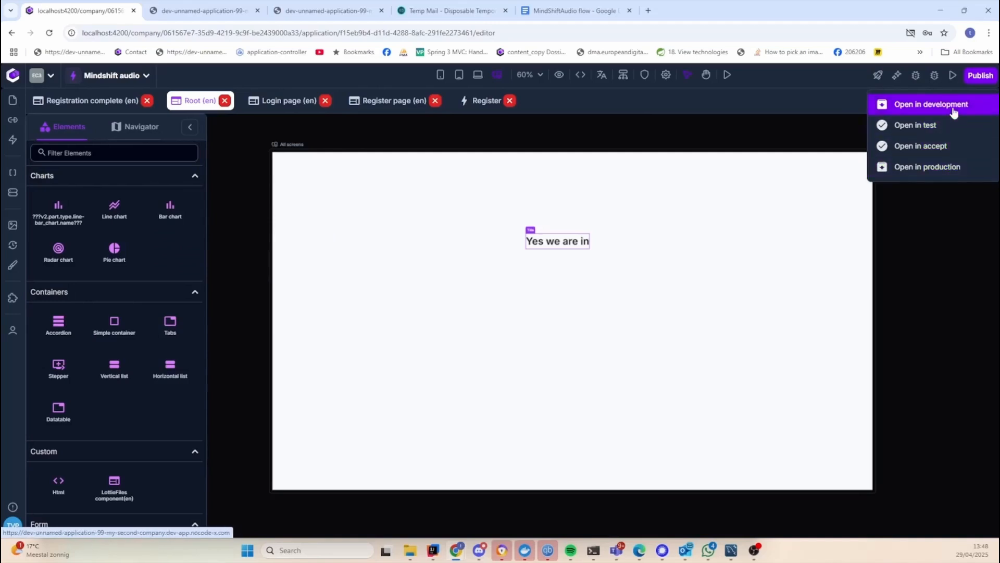
click(919, 108)
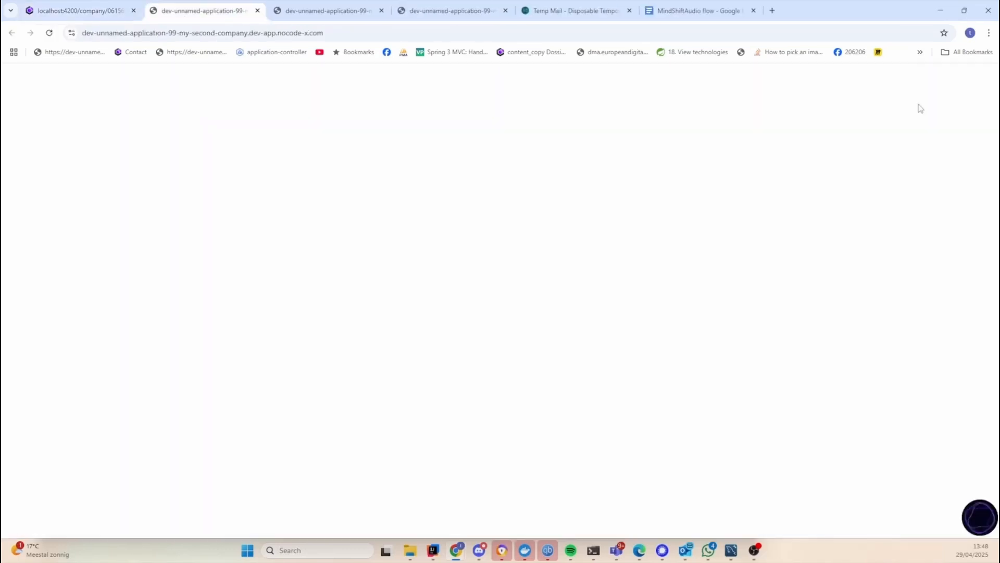
drag(322, 33, 406, 33)
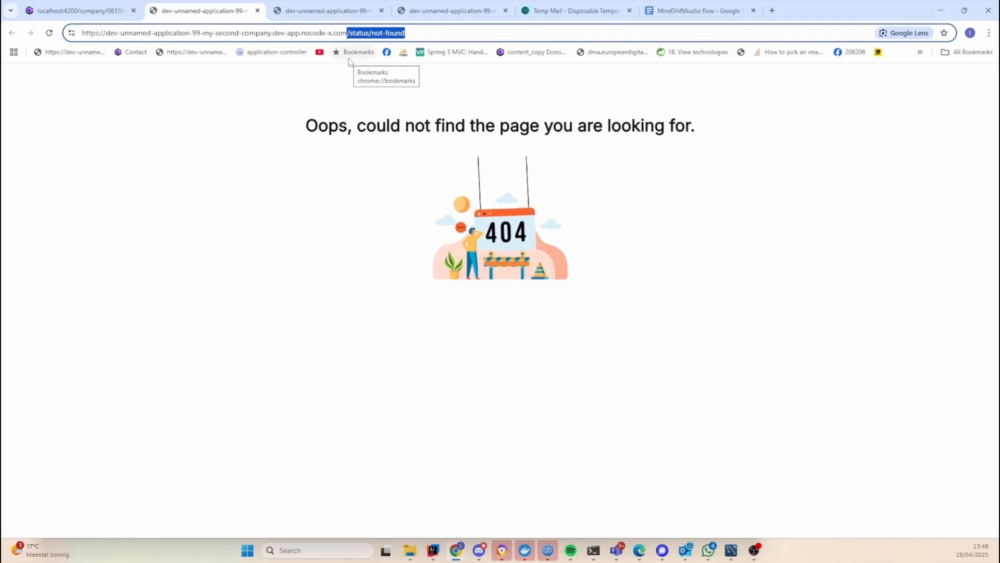
click(78, 10)
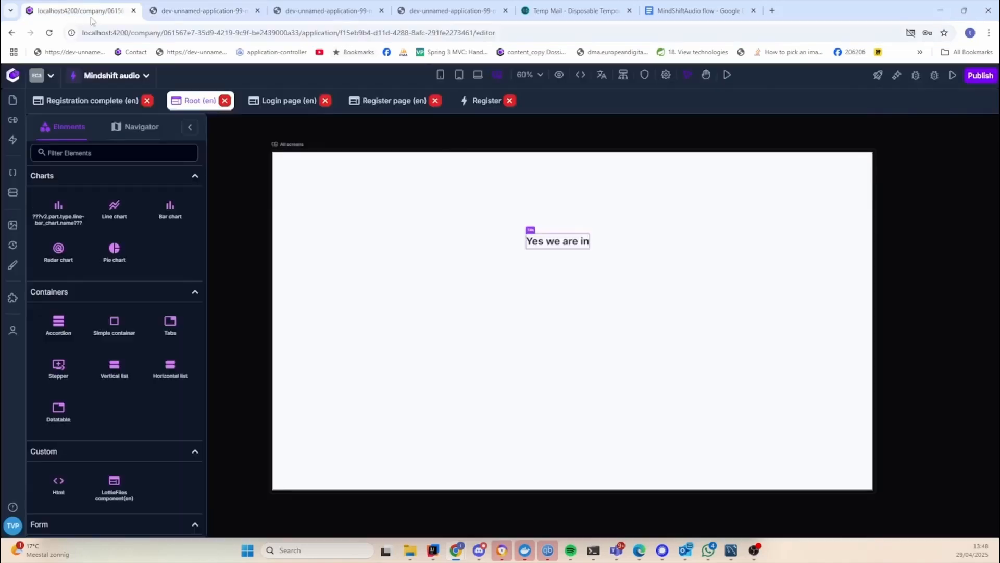
Add the Mobile (=< 767px) layout beside the All screens layout of the Root template
click(952, 75)
click(441, 77)
key(space)
drag(906, 456, 706, 426)
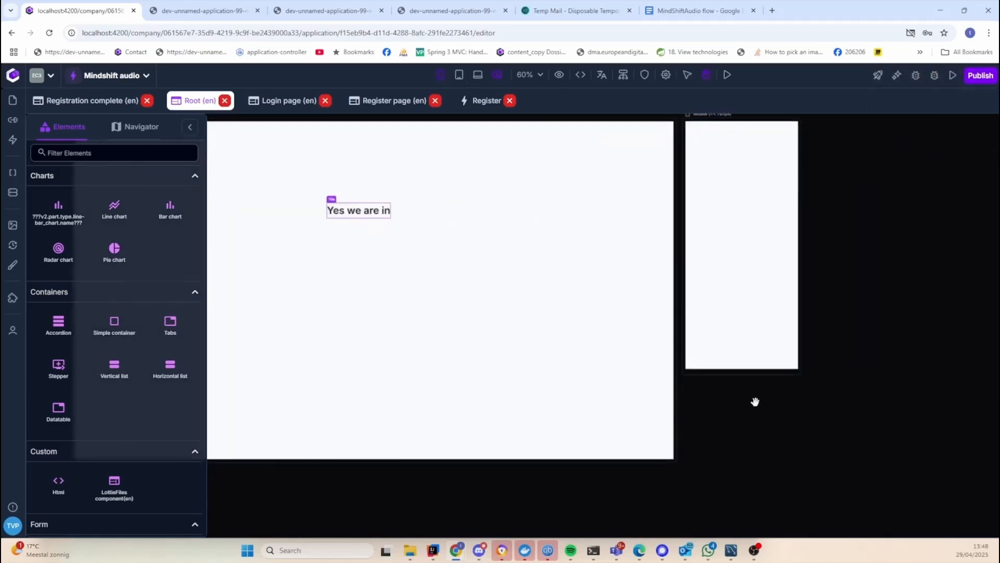
drag(755, 401, 864, 448)
click(449, 249)
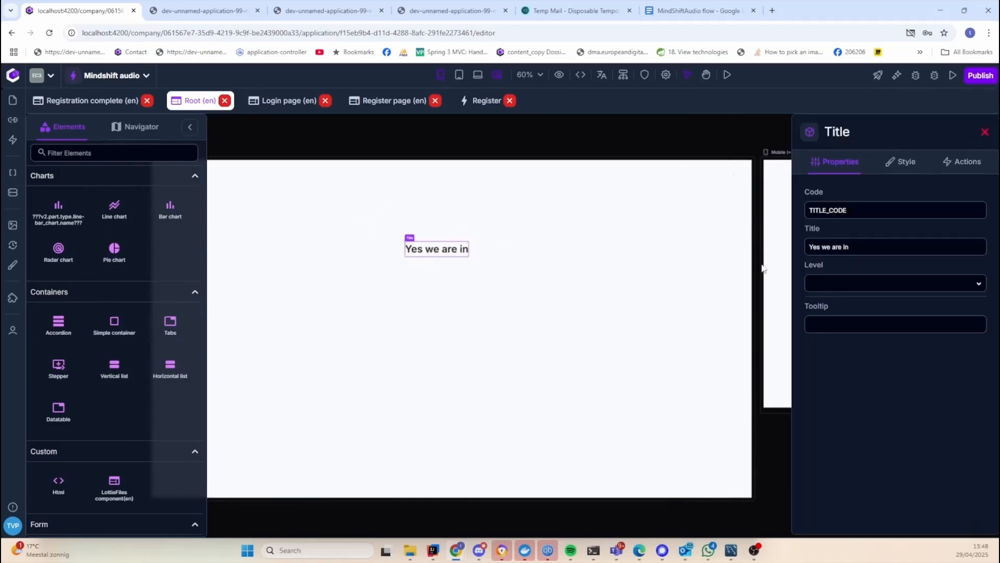
key(space)
drag(768, 464, 660, 445)
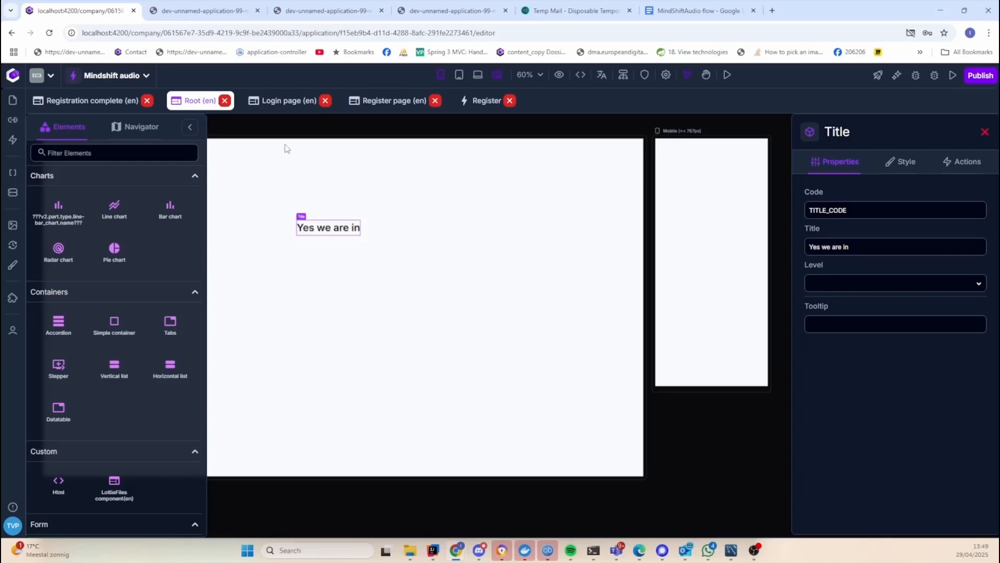
View the template hierarchy of the Root template and close it
click(623, 75)
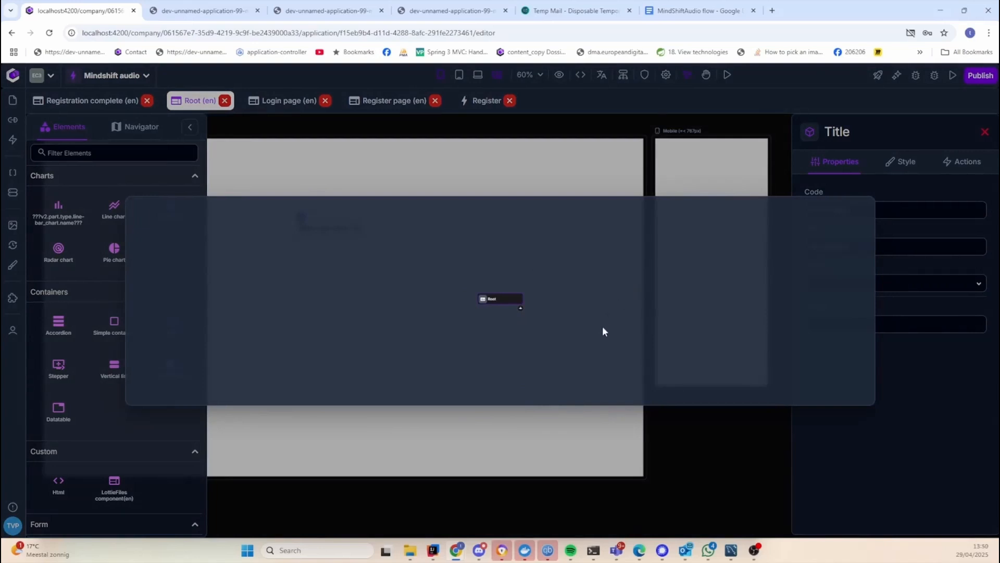
drag(598, 328, 599, 280)
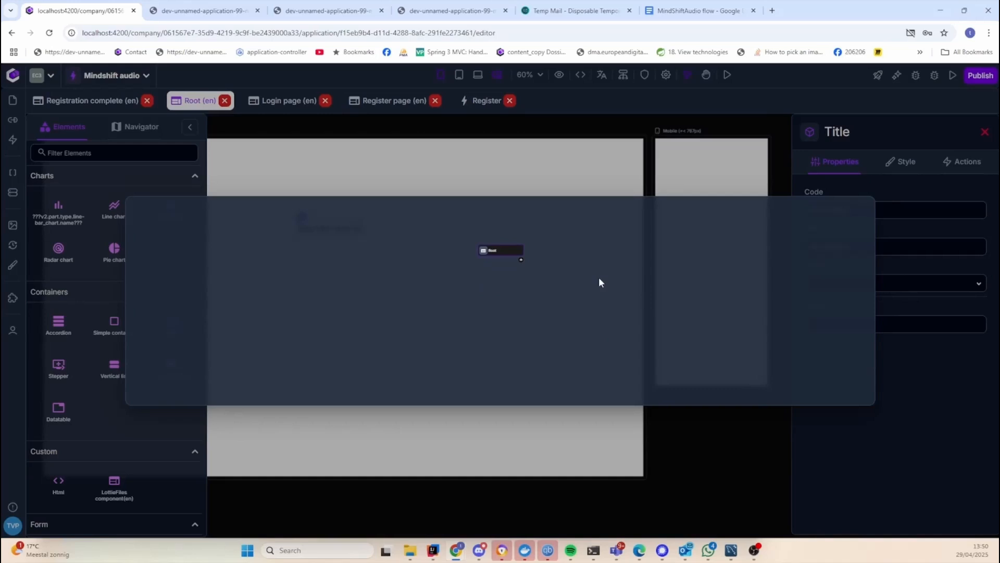
click(393, 146)
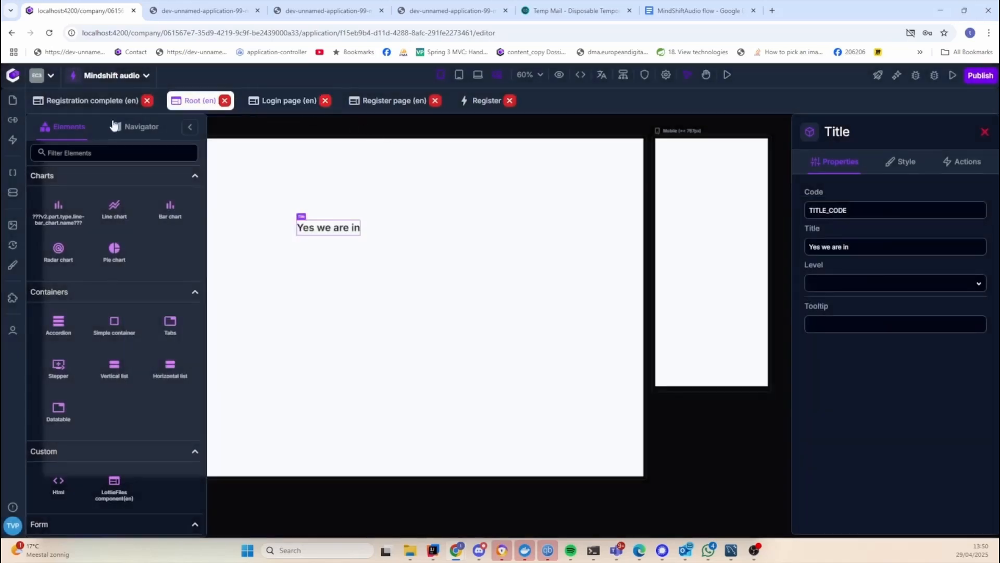
Open the Registration complete template from the template list and examine its hierarchy
click(15, 102)
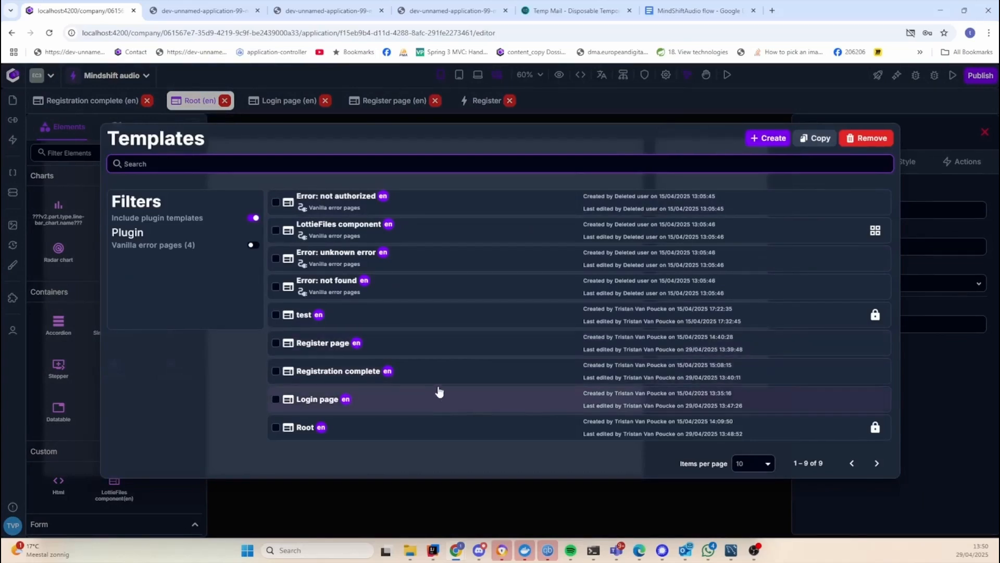
click(386, 373)
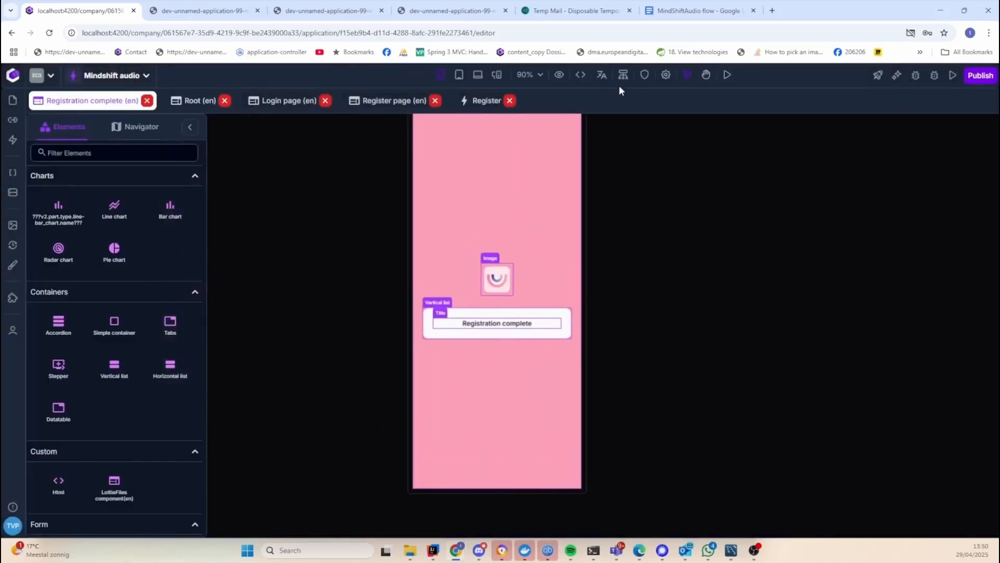
click(623, 79)
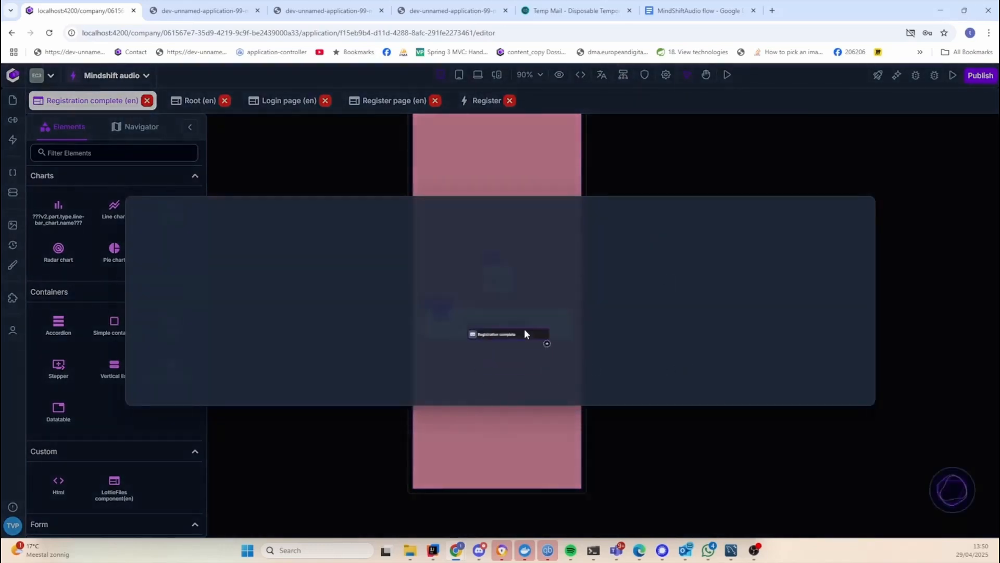
scroll(525, 333, up, 4)
scroll(551, 359, down, 3)
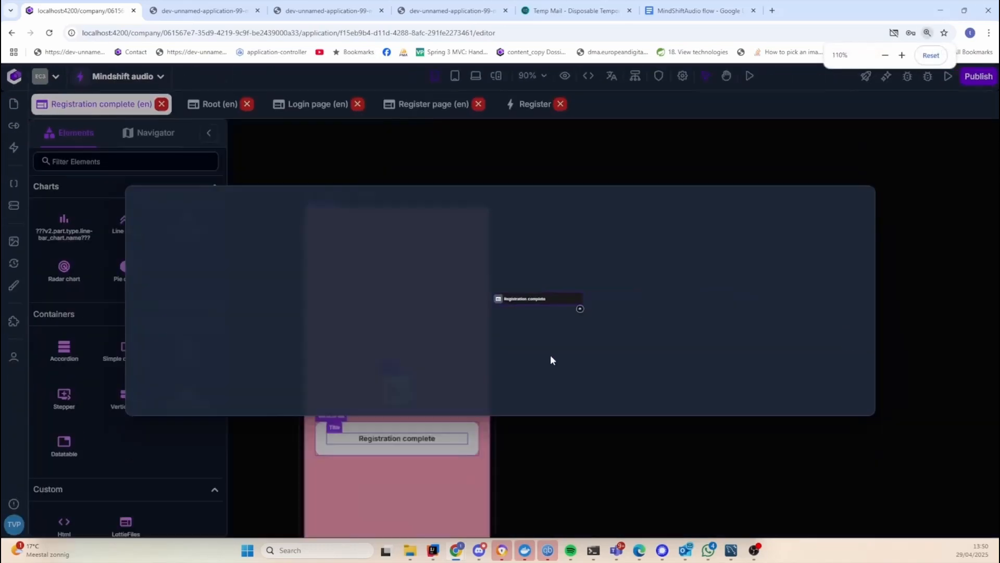
scroll(550, 363, down, 1)
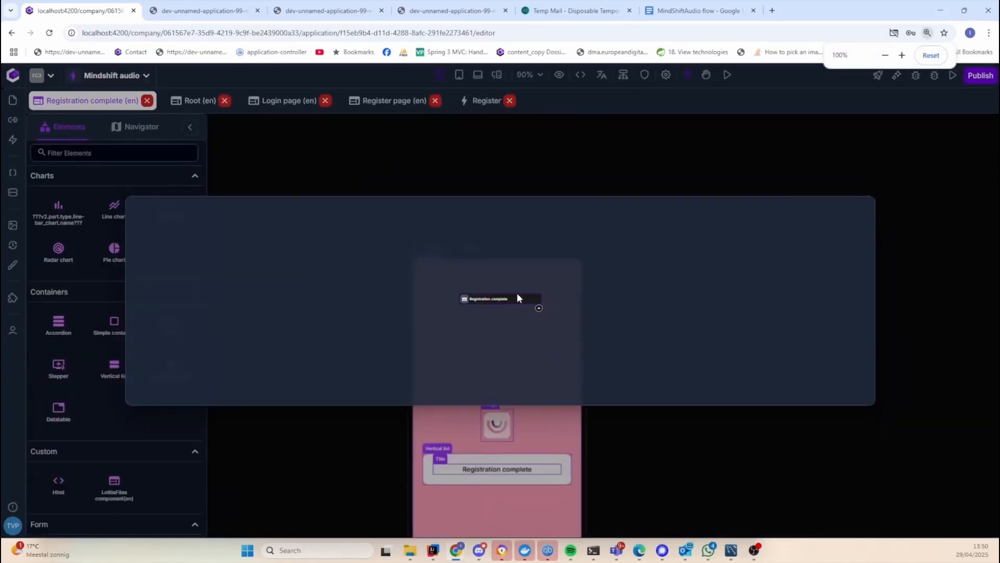
scroll(518, 298, up, 5)
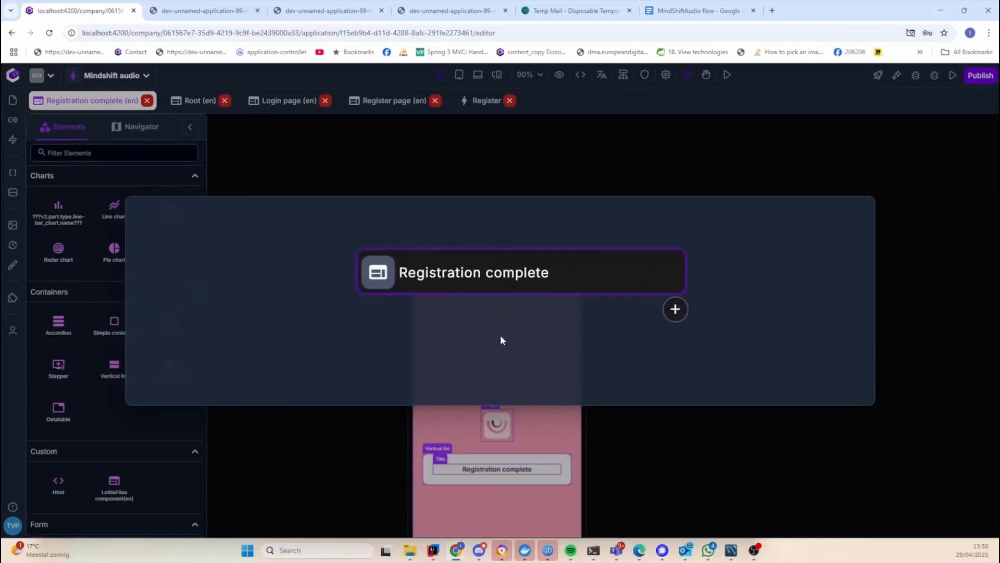
click(579, 155)
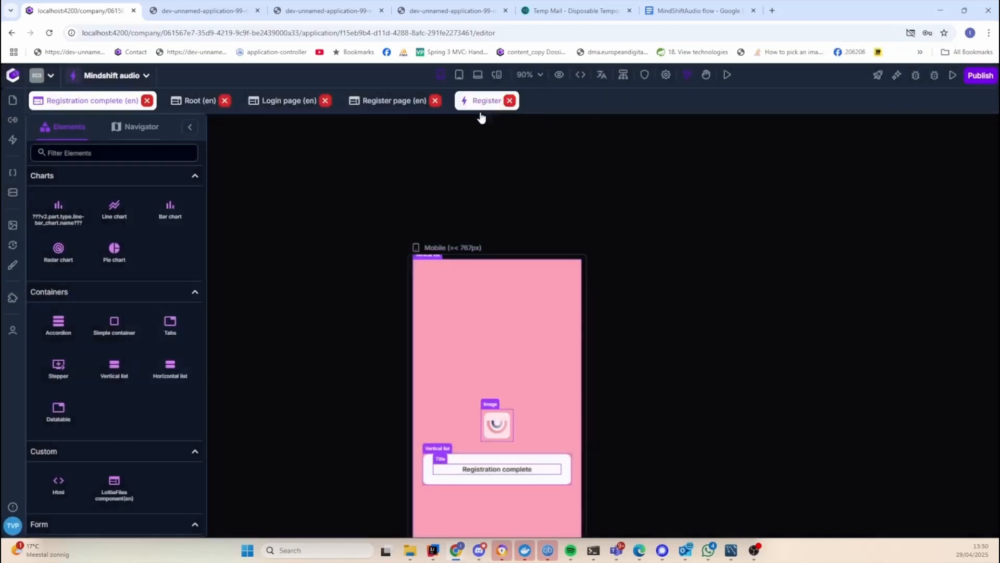
Switch to the Login page template and examine its hierarchy
click(289, 101)
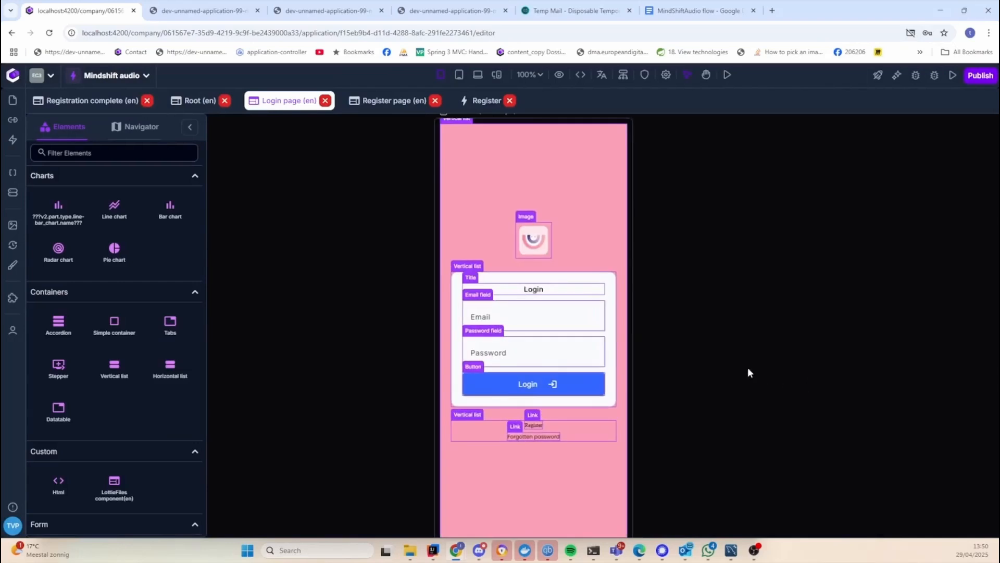
click(623, 74)
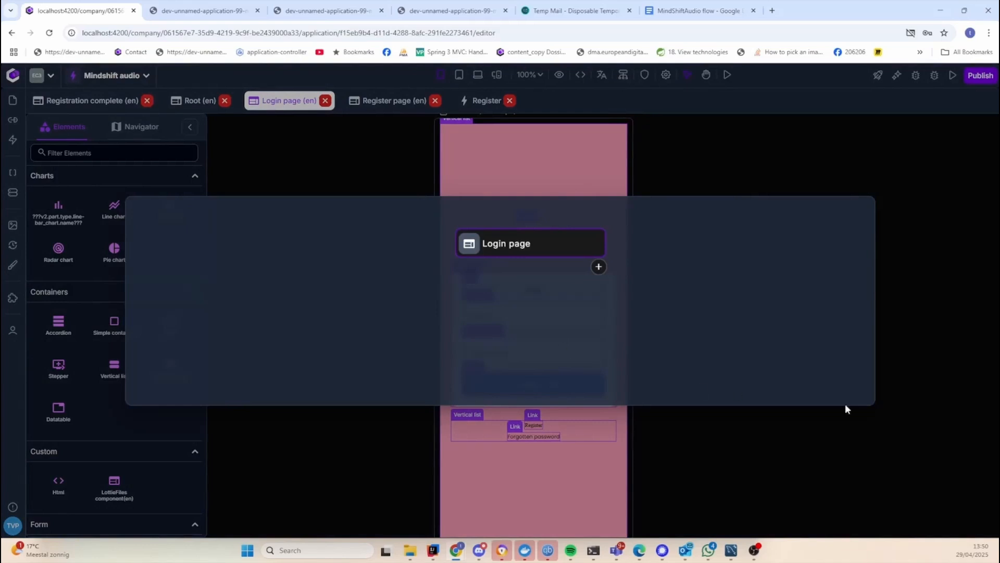
click(739, 459)
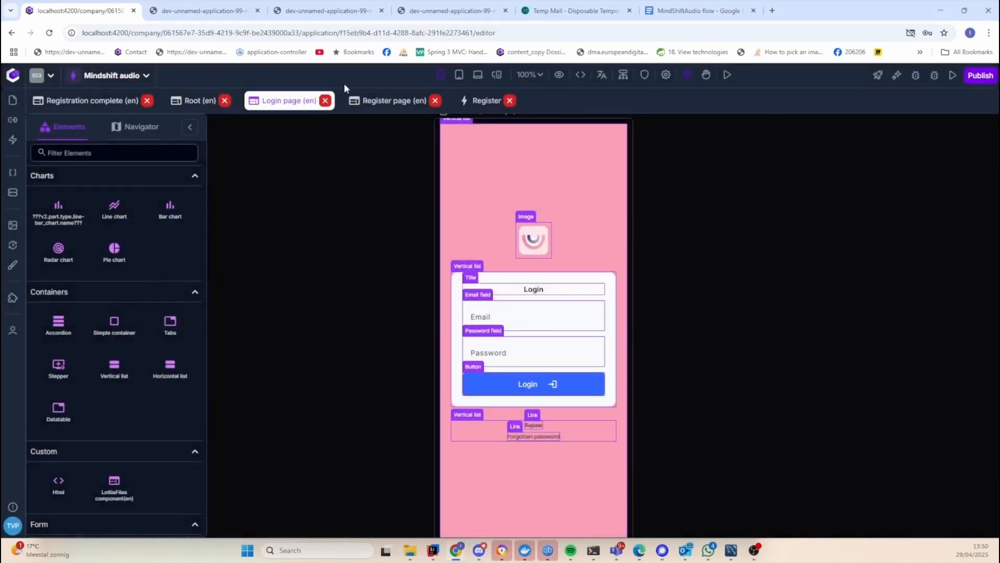
Return to the Root template, create a child template under it in the hierarchy, and open the child for editing
click(199, 100)
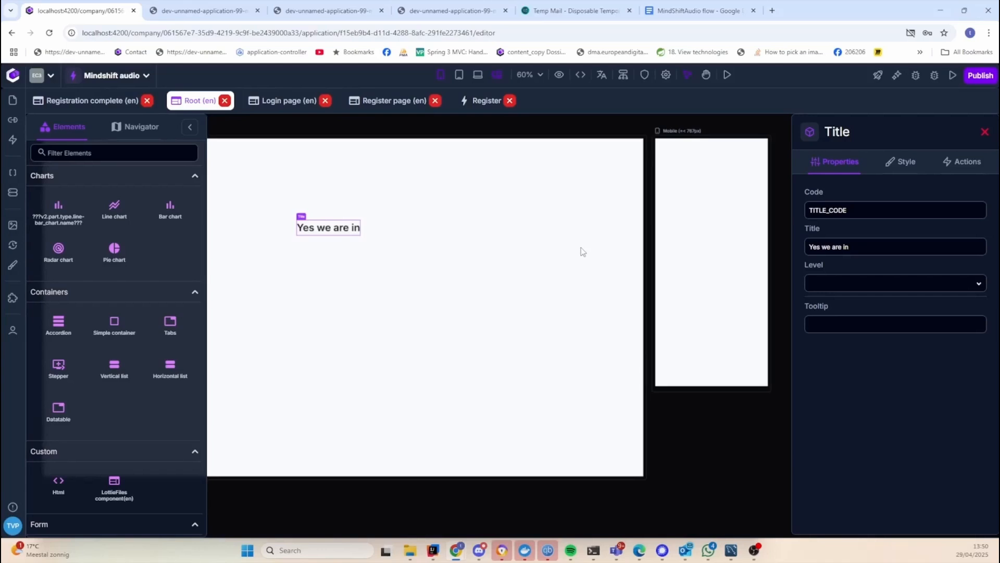
key(space)
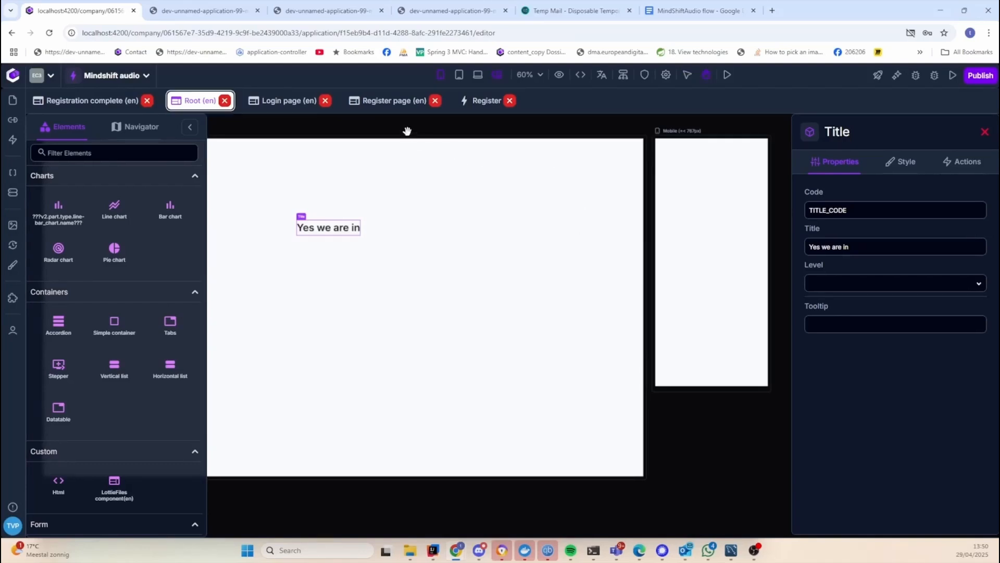
drag(407, 131, 490, 144)
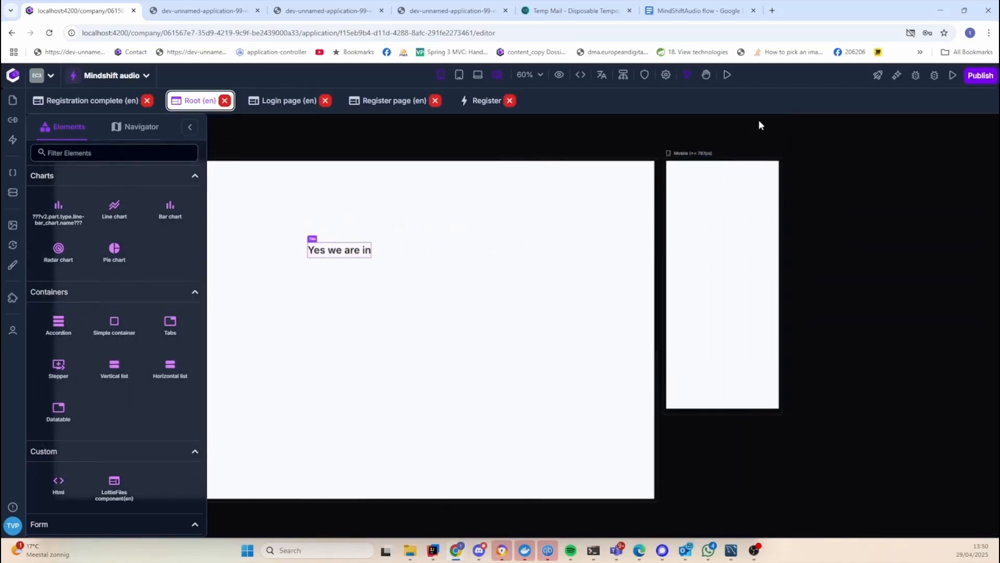
key(space)
drag(297, 141, 504, 147)
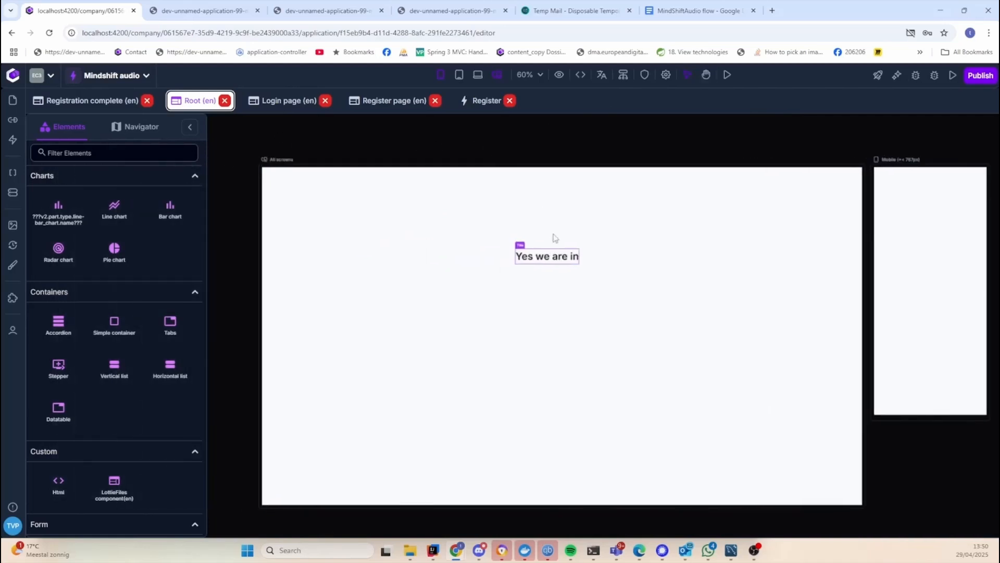
click(622, 76)
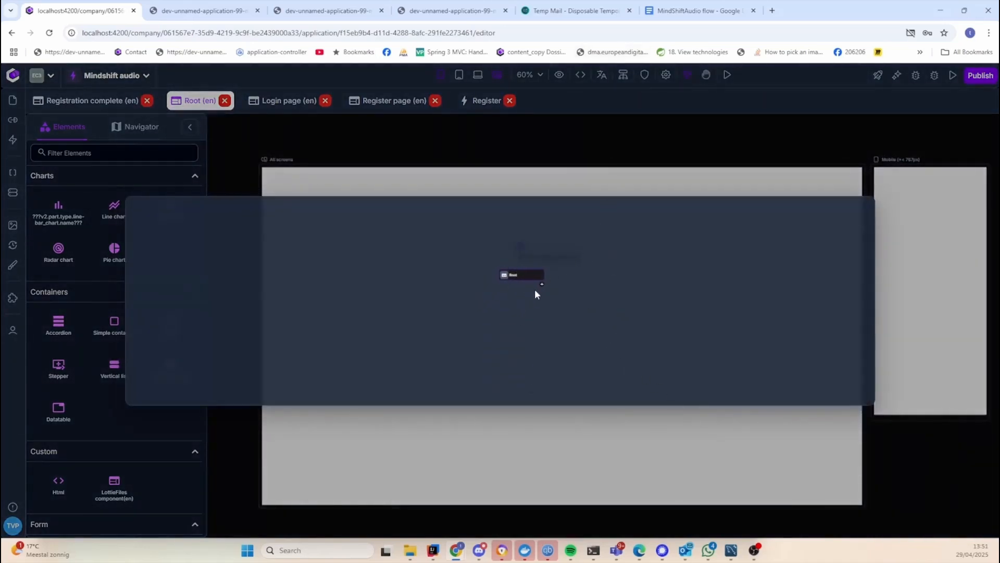
scroll(545, 300, up, 5)
scroll(567, 282, down, 3)
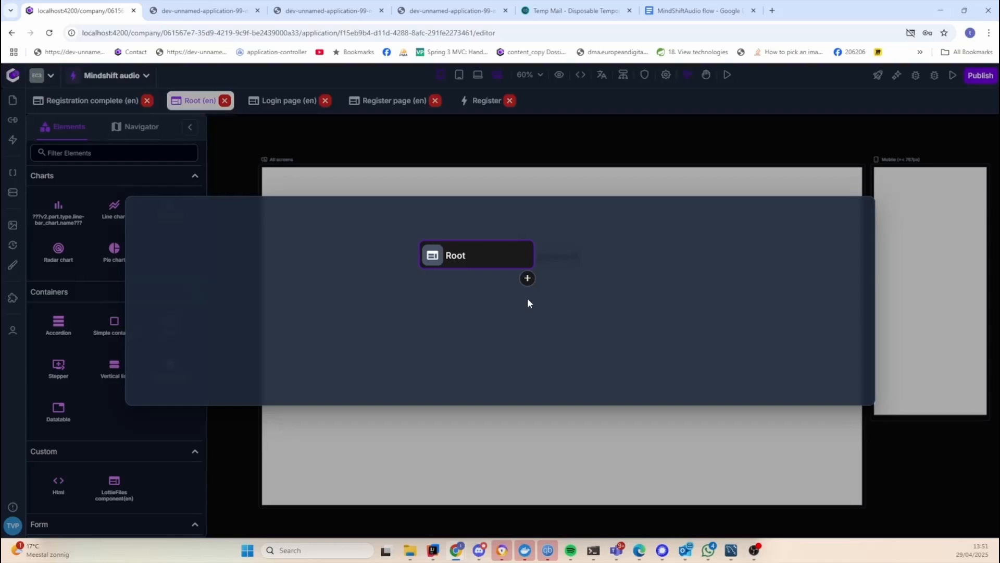
click(528, 279)
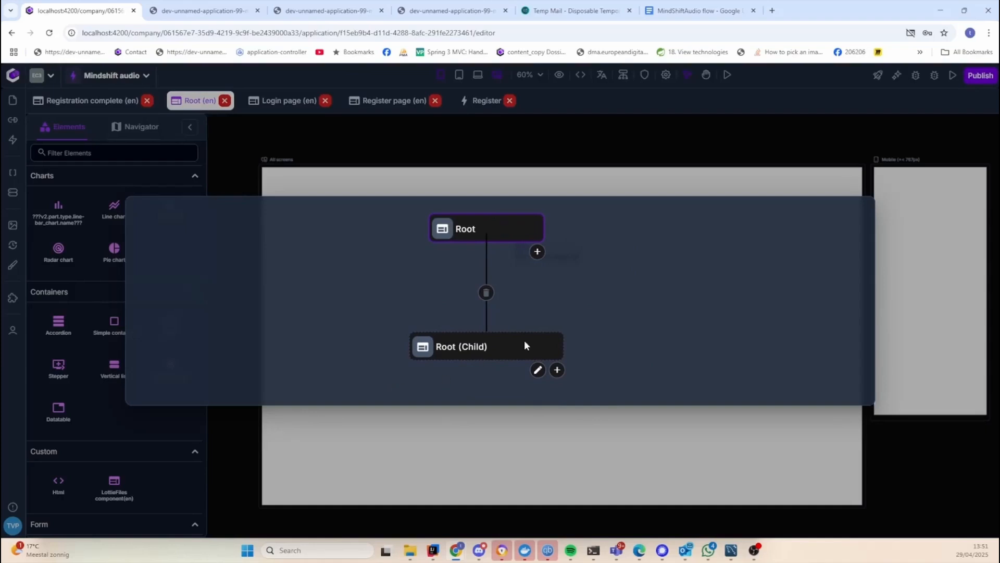
click(537, 370)
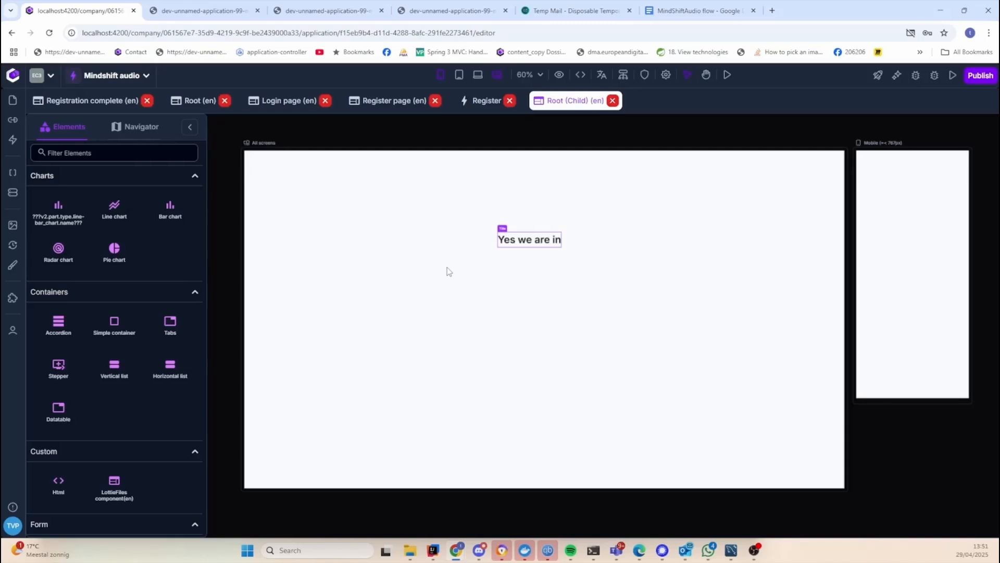
In the Root template, move the "Yes we are in" title to the upper-left corner of the All screens layout
click(201, 100)
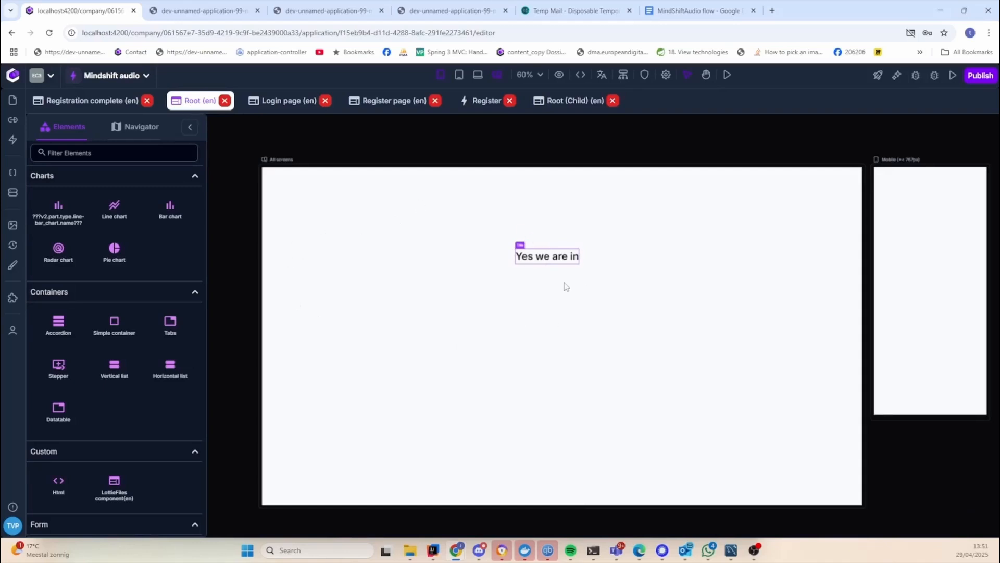
click(556, 256)
click(555, 256)
drag(556, 256, 315, 201)
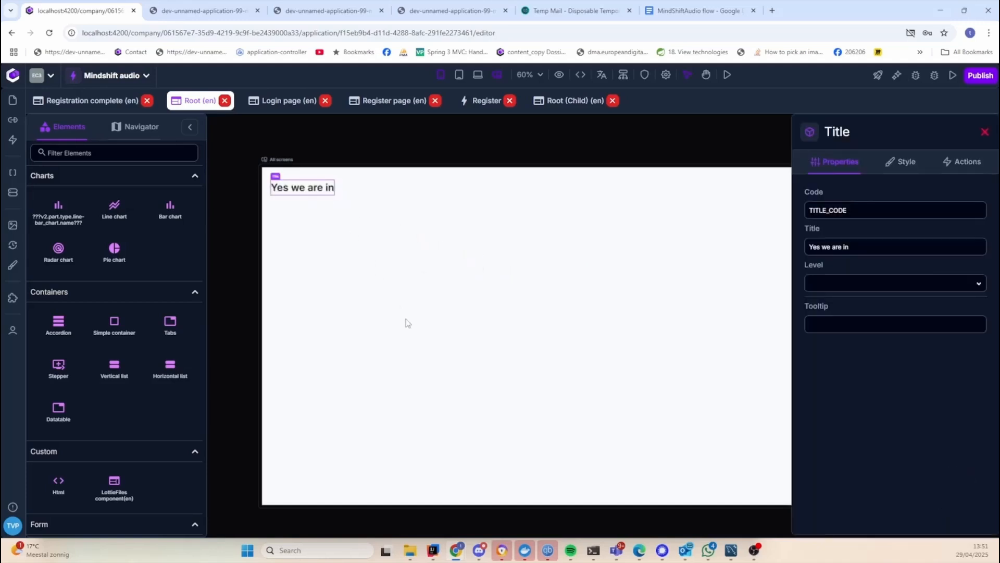
Place a pie chart below the title in the Root (Child) template and compare the child with the Root template
click(567, 104)
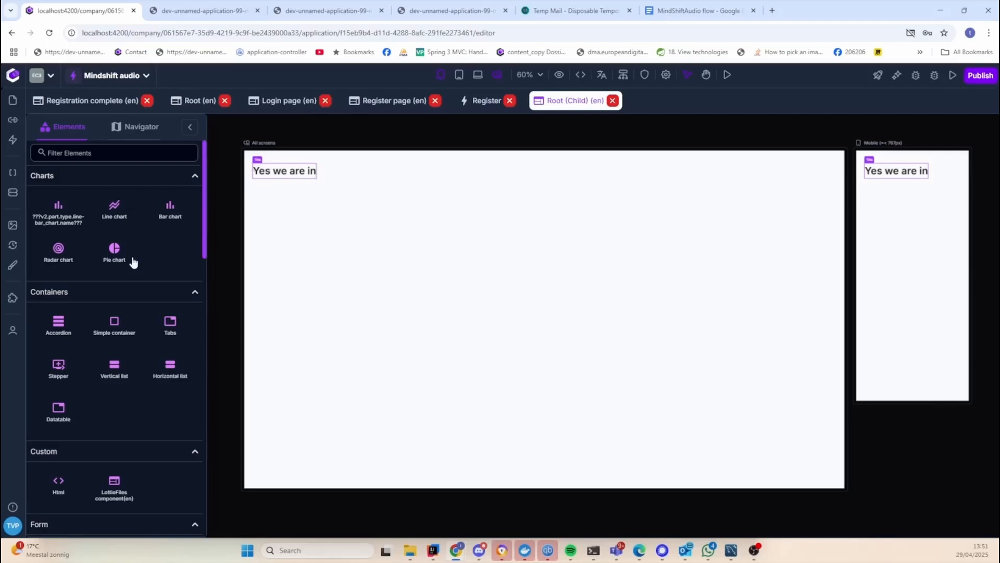
drag(117, 261, 427, 293)
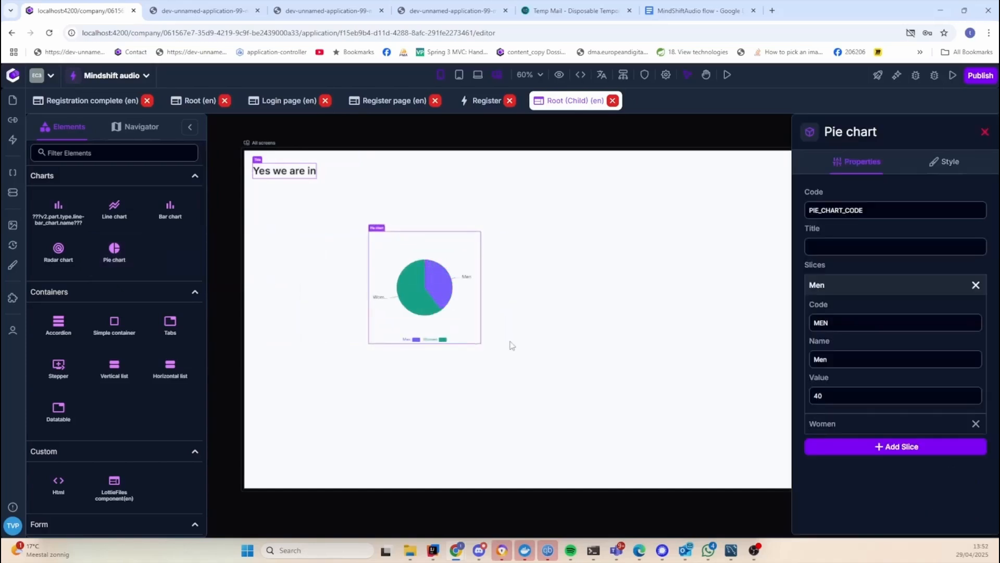
click(186, 106)
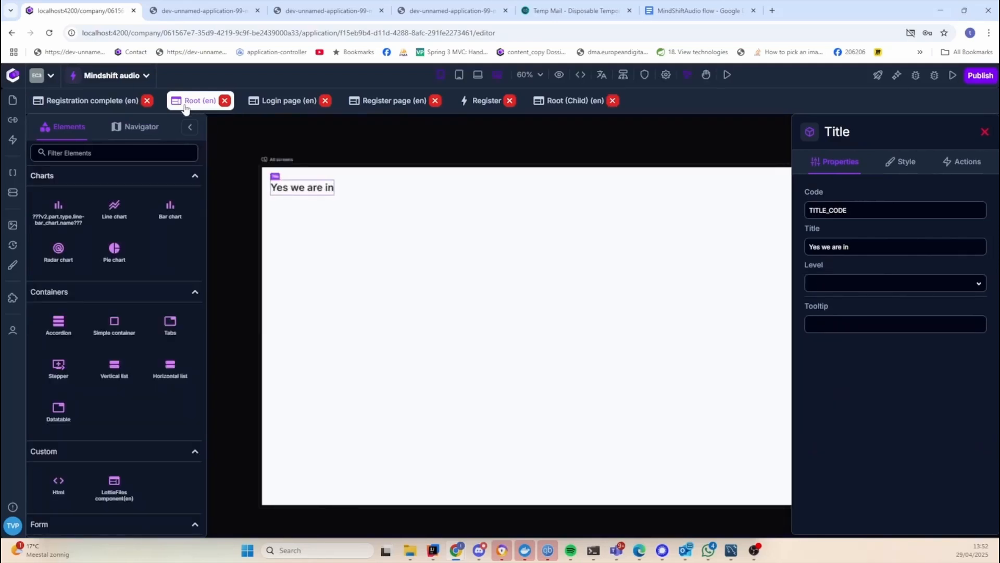
click(563, 104)
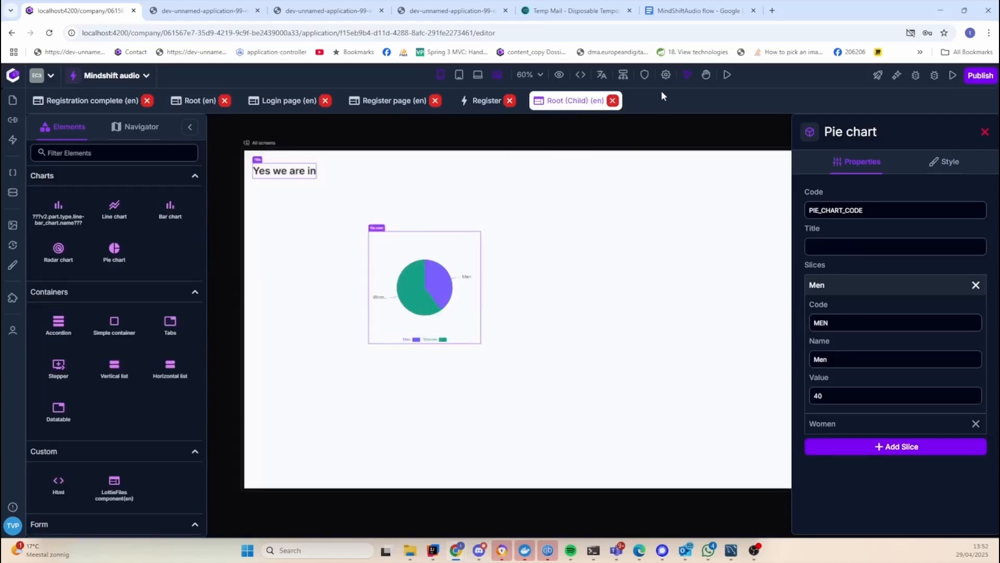
Delete the pie chart from the Root (Child) template
right_click(451, 275)
click(507, 337)
click(495, 365)
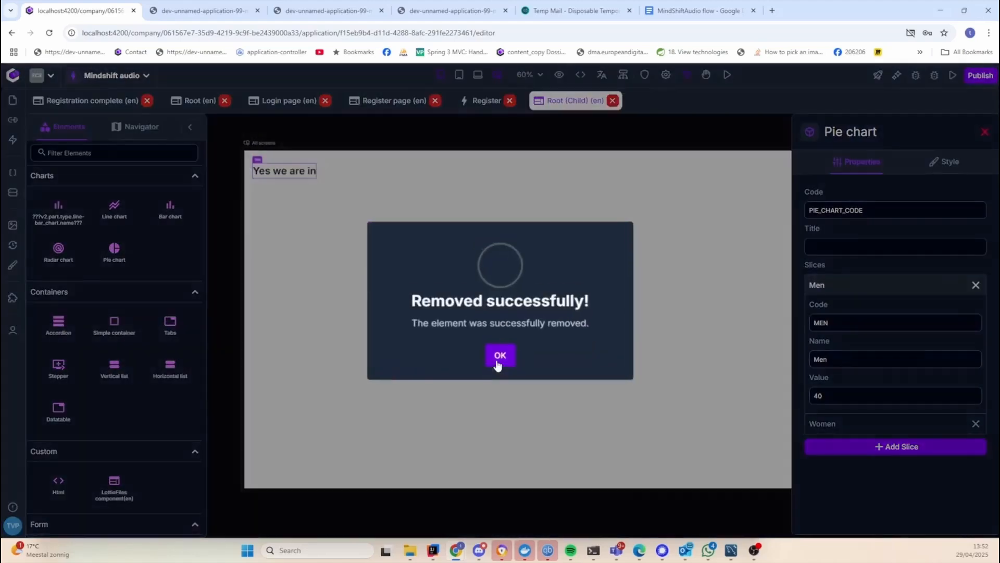
click(498, 358)
Rename the Root (Child) template as Home, set its path to home, and save its properties
click(666, 75)
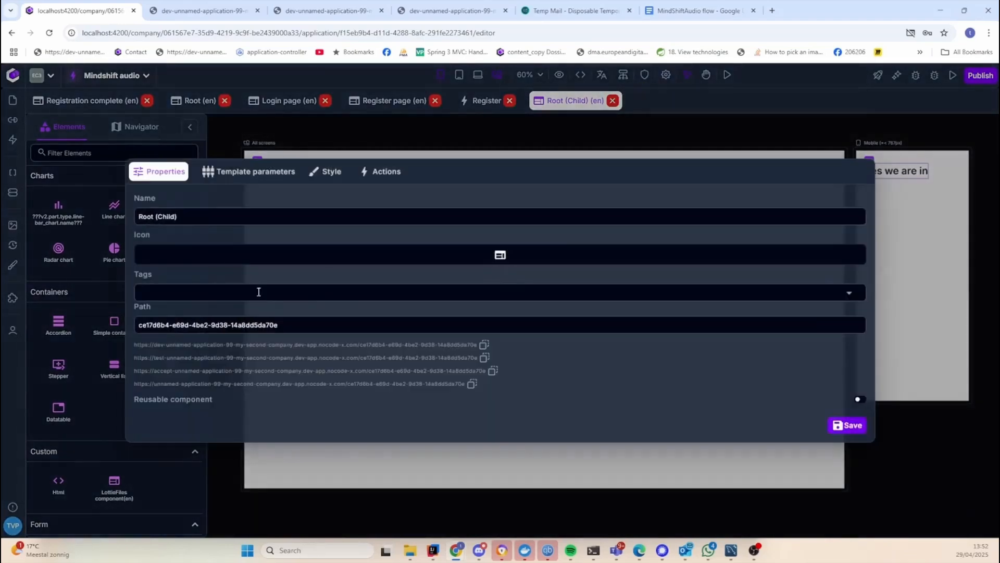
triple_click(235, 216)
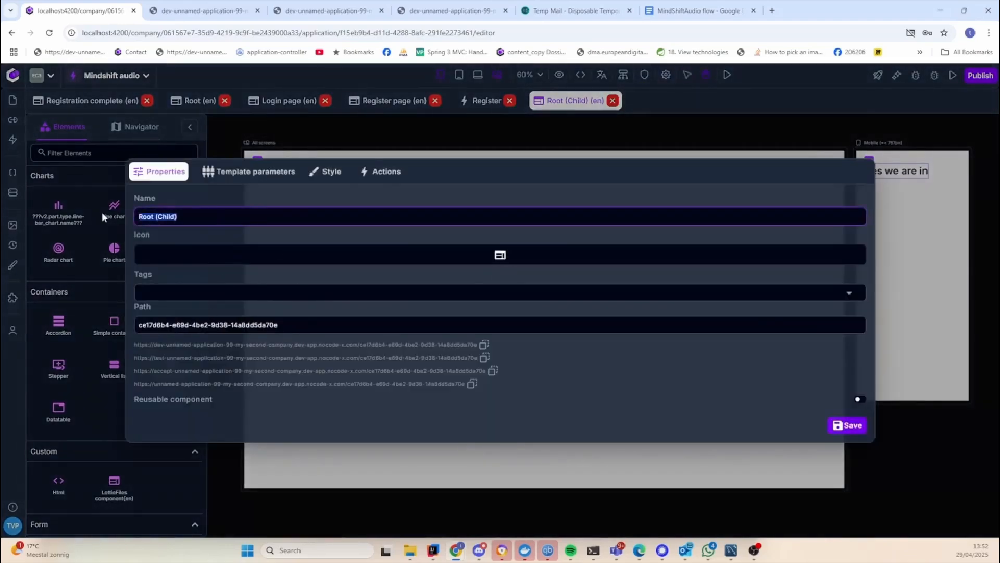
text(Home)
triple_click(287, 318)
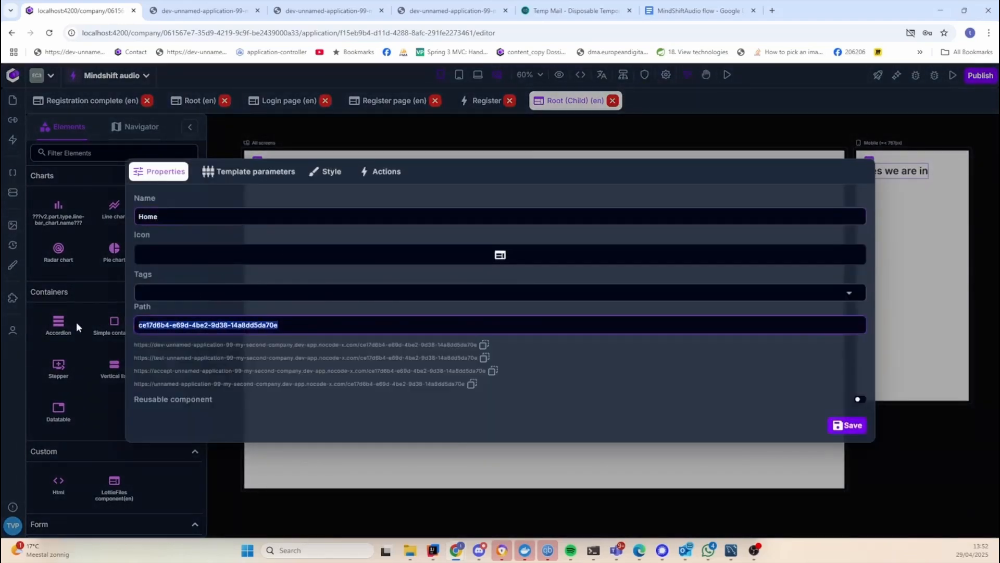
text(home)
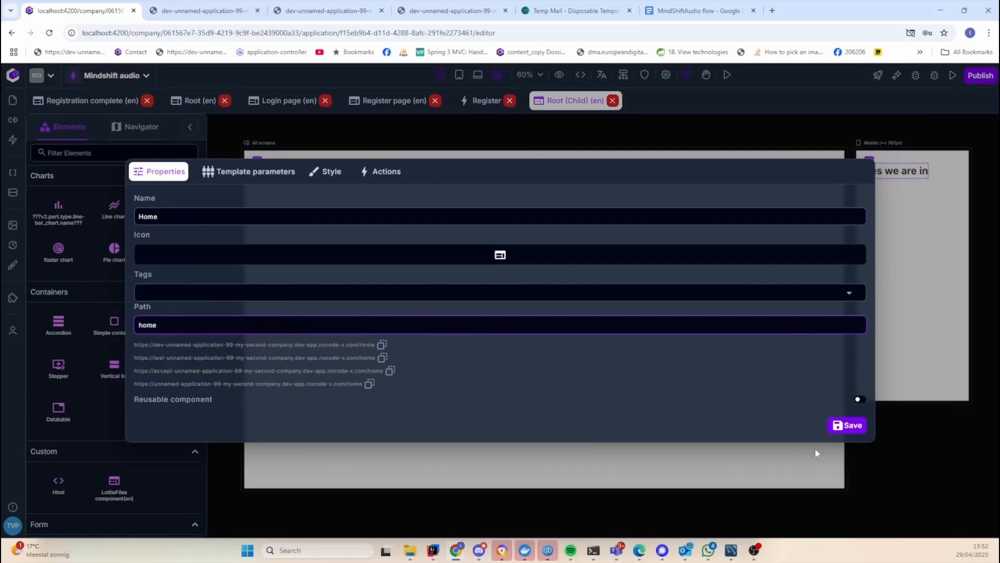
click(849, 426)
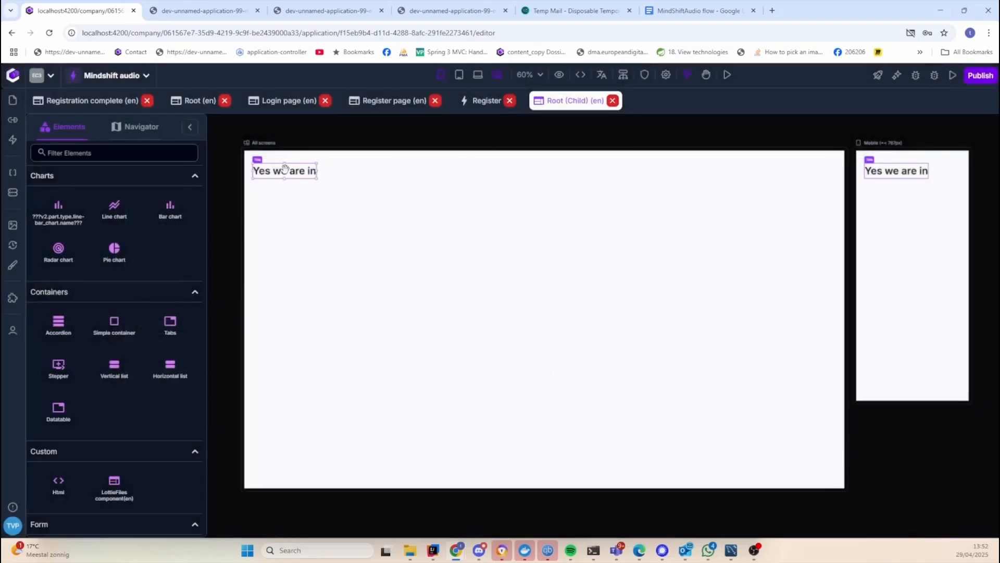
Compare the title in the Home and Root templates and examine the Home Page mockups in the MindShiftAudio flow Google document
click(284, 170)
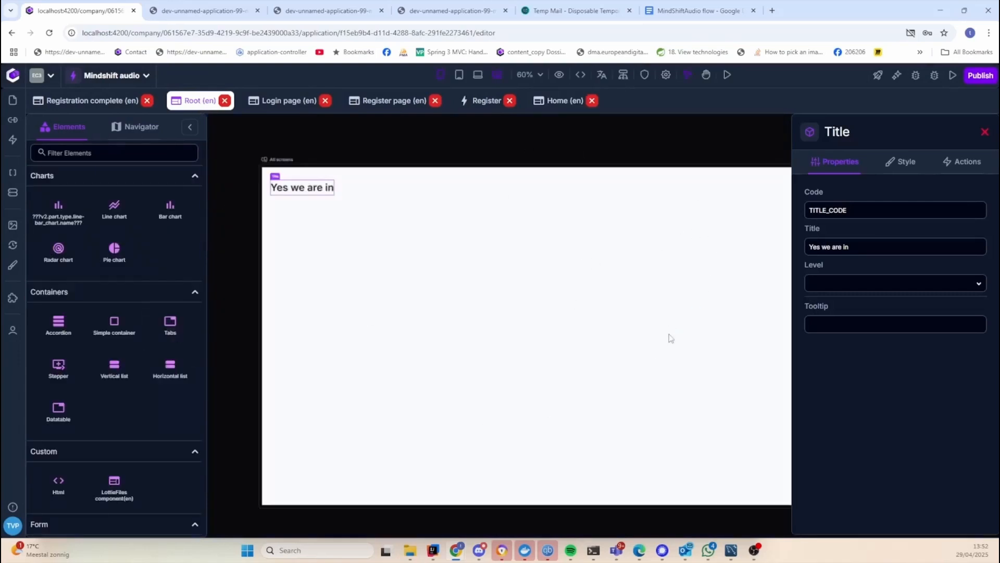
click(986, 134)
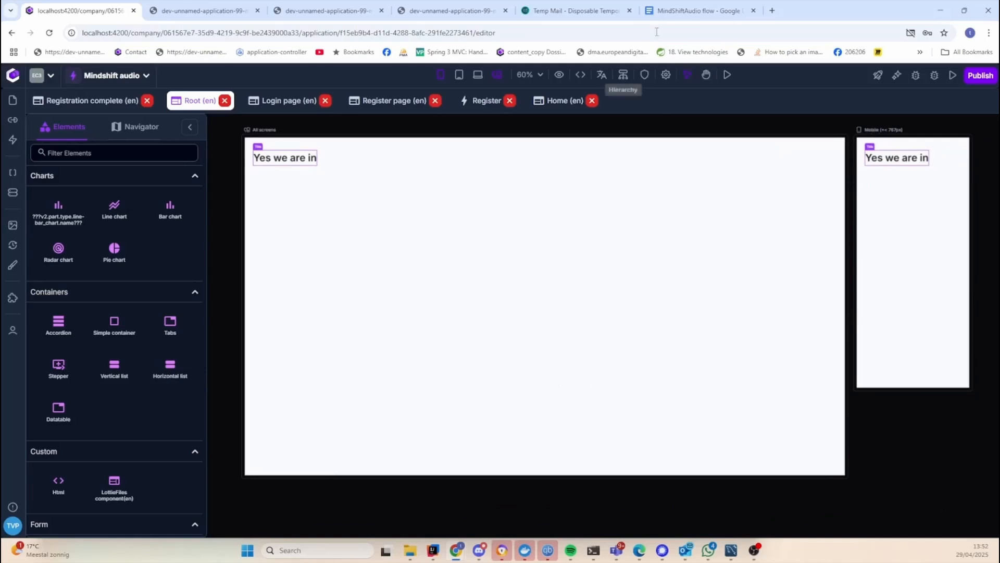
click(710, 10)
scroll(254, 189, up, 7)
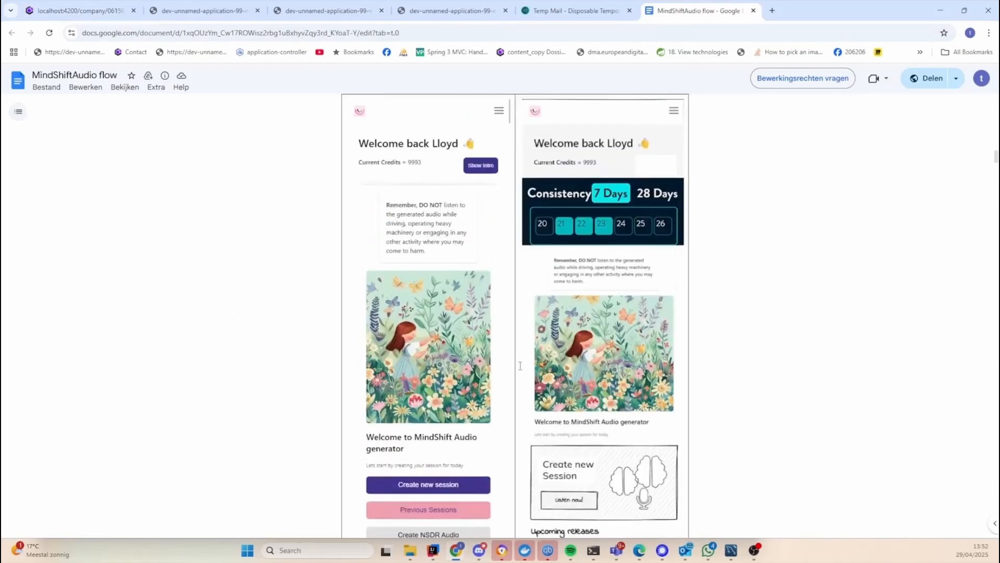
scroll(796, 416, down, 3)
scroll(345, 270, up, 3)
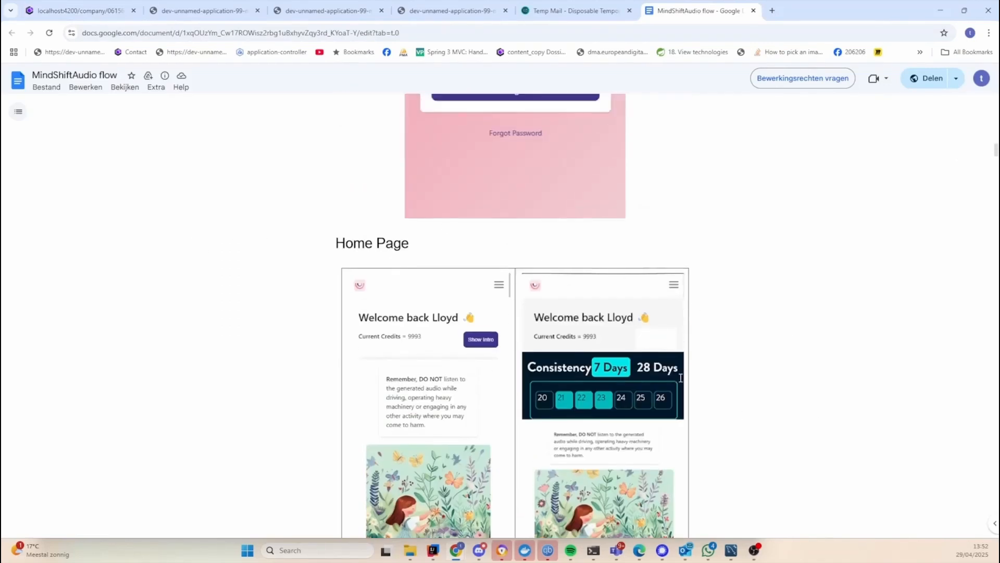
scroll(672, 363, down, 3)
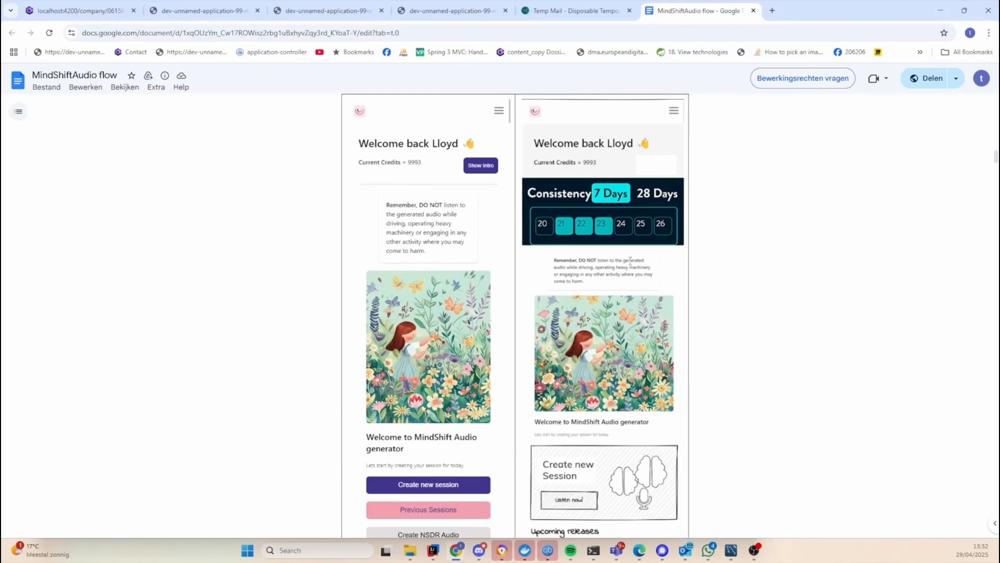
scroll(541, 182, down, 9)
scroll(615, 240, up, 3)
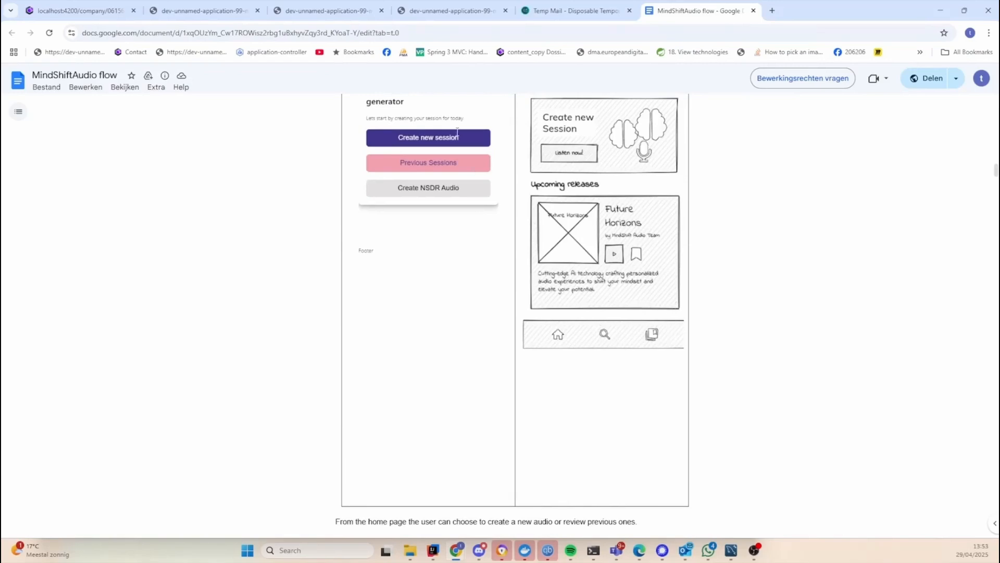
Return to the app editor, delete the "Yes we are in" title from the Root template, and check the Home template
click(92, 13)
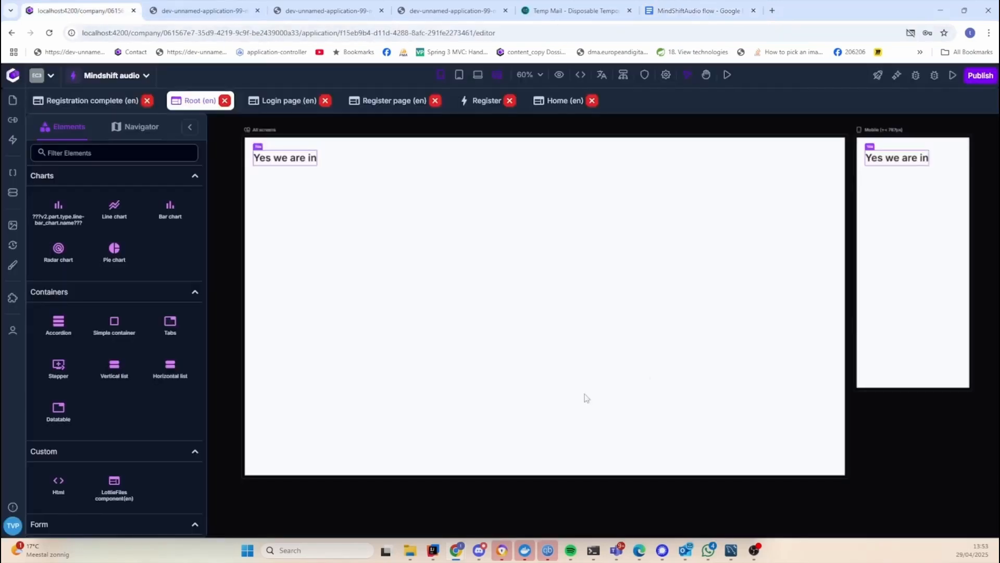
click(89, 152)
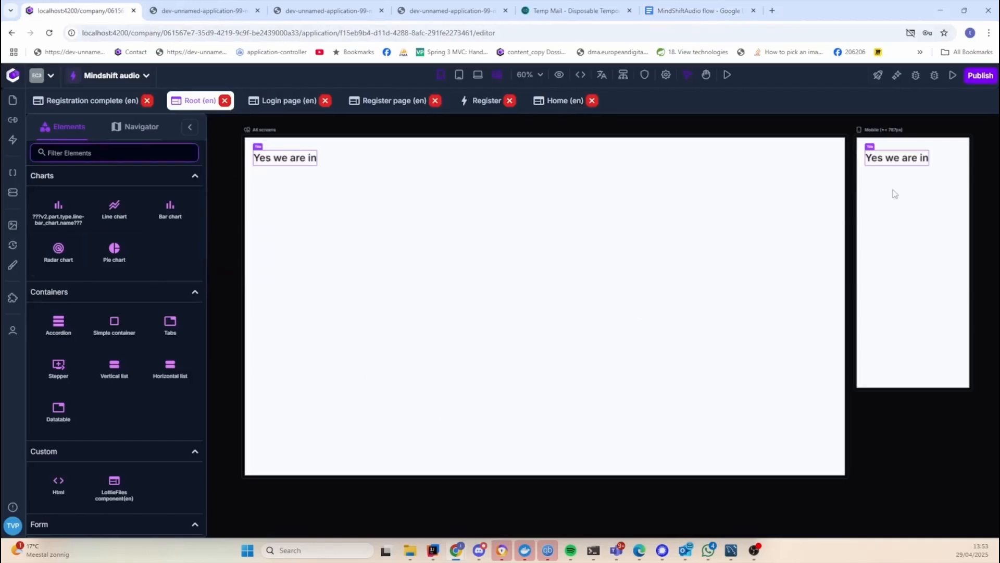
right_click(271, 159)
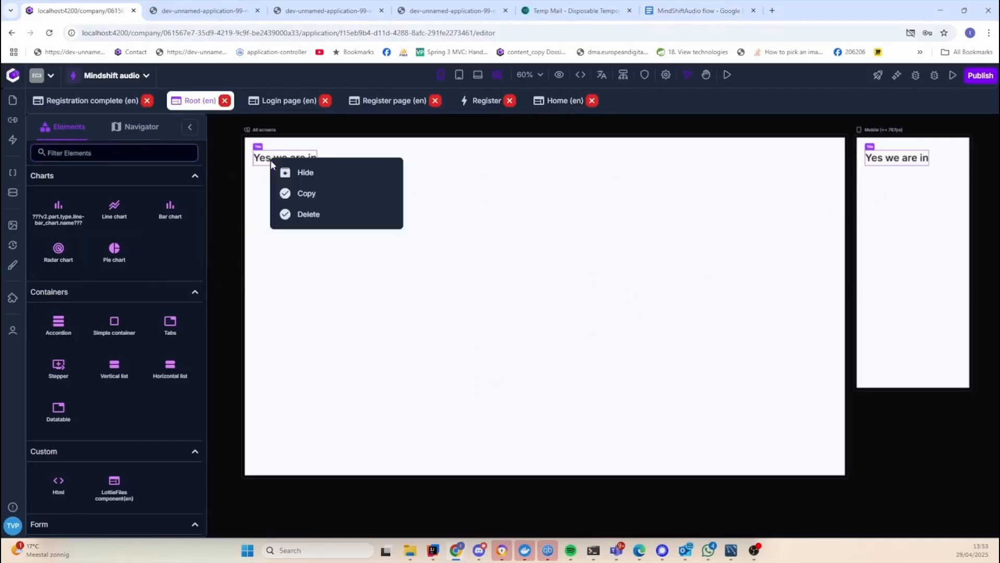
click(336, 218)
click(491, 361)
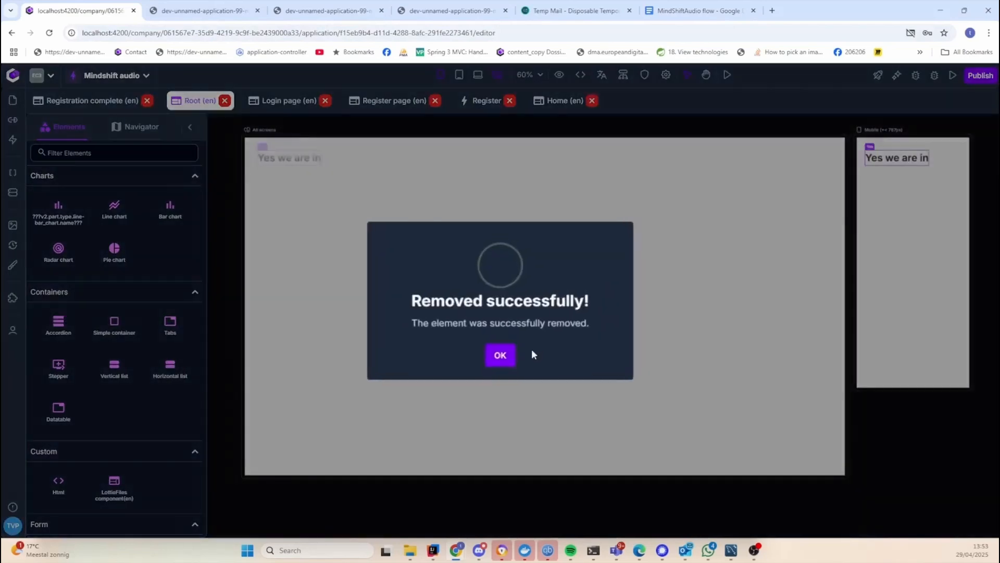
click(505, 365)
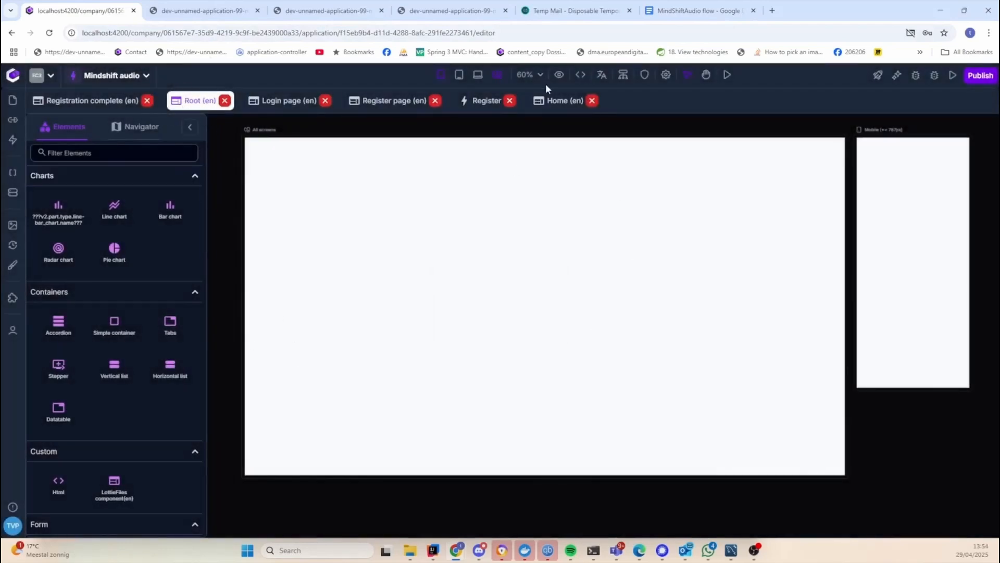
click(558, 100)
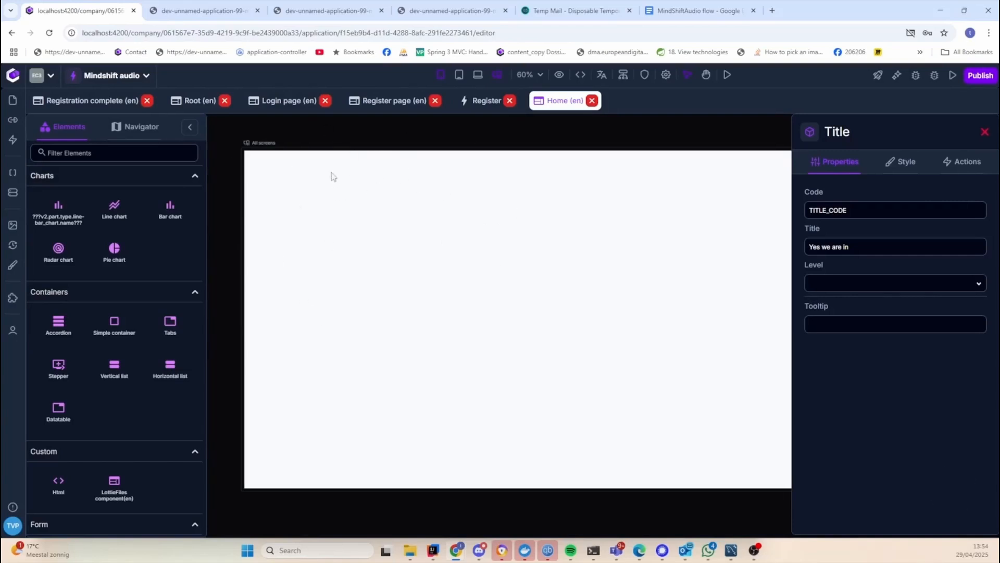
In the Root template, find the Vertical list element and place one in the middle of the All screens layout
click(192, 100)
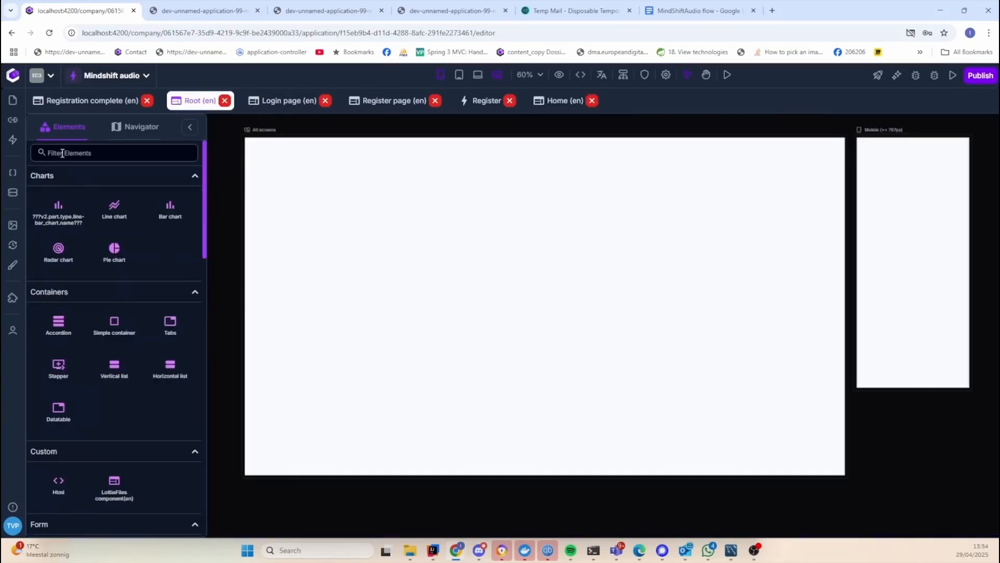
click(163, 155)
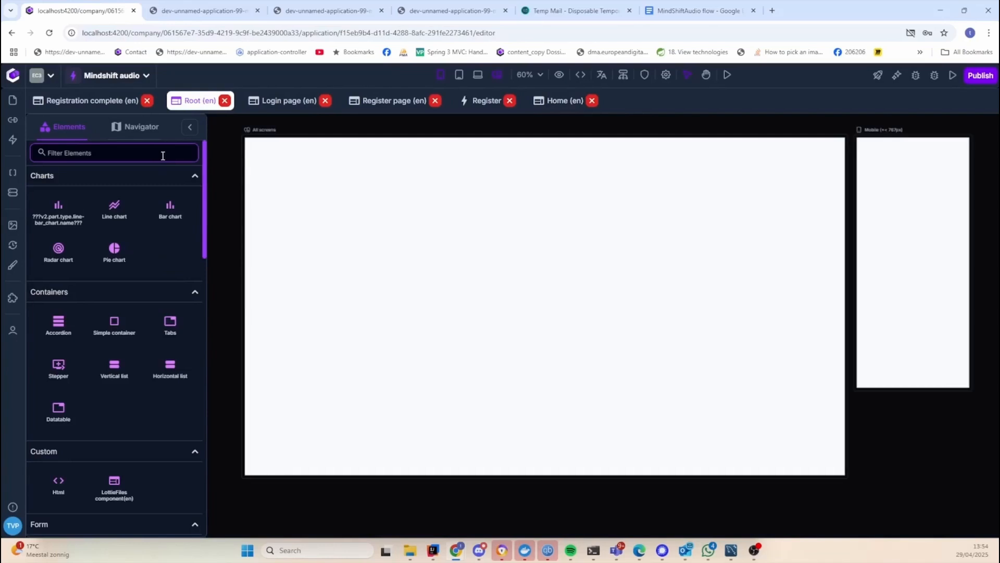
text(verte)
key(BackSpace)
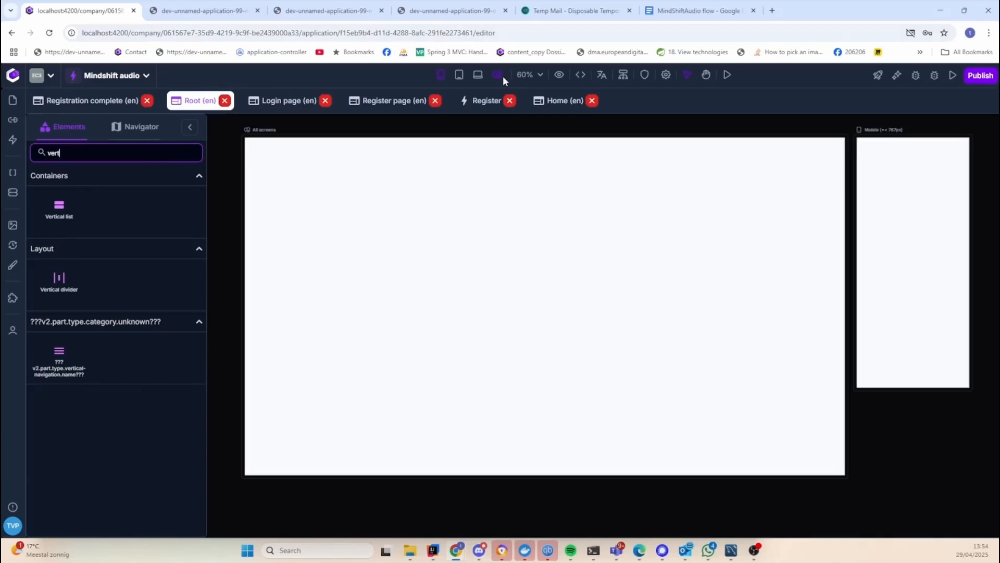
drag(58, 206, 554, 326)
Set the vertical list's width and height to 100 % and its X and Y position to 0 px
click(904, 162)
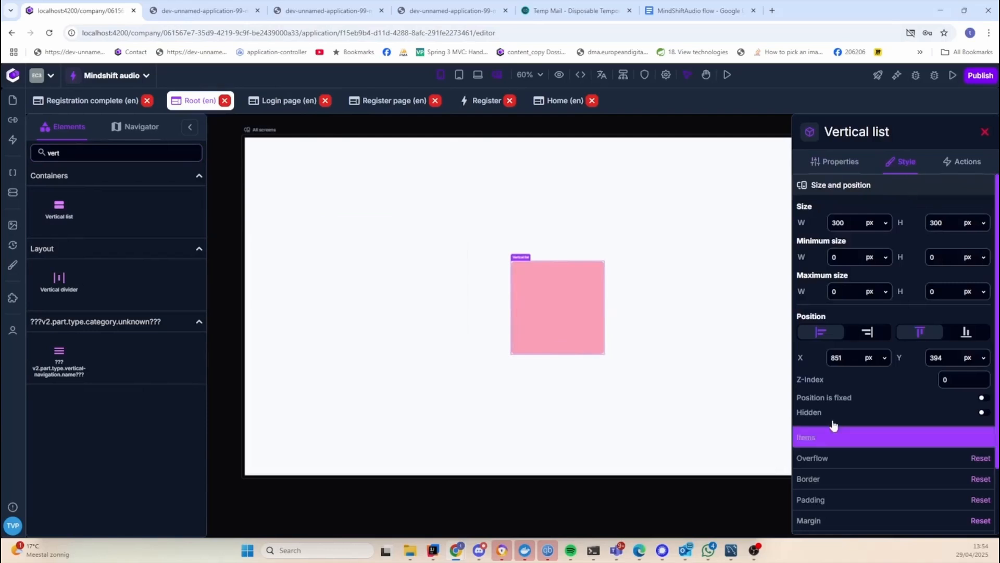
text(100)
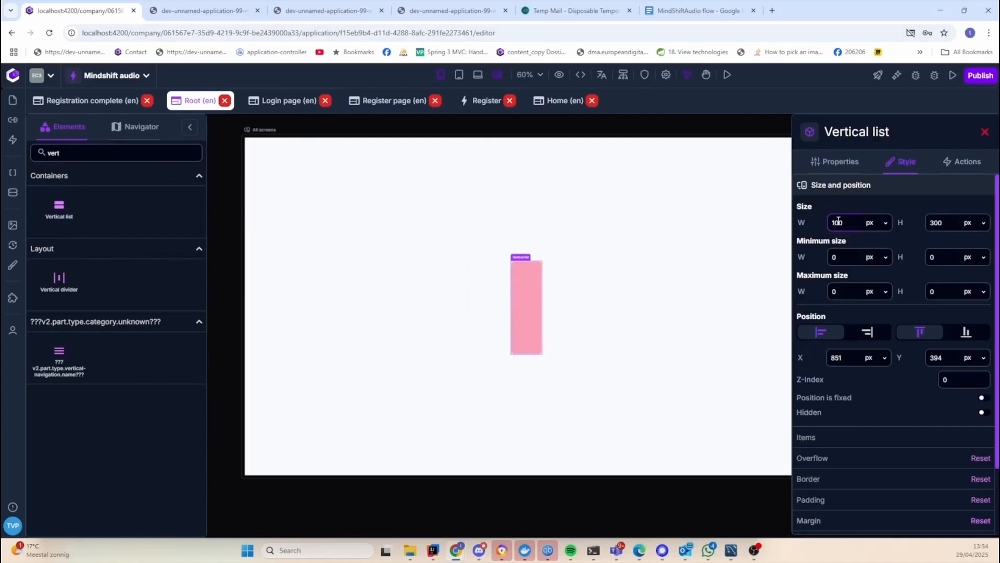
click(880, 223)
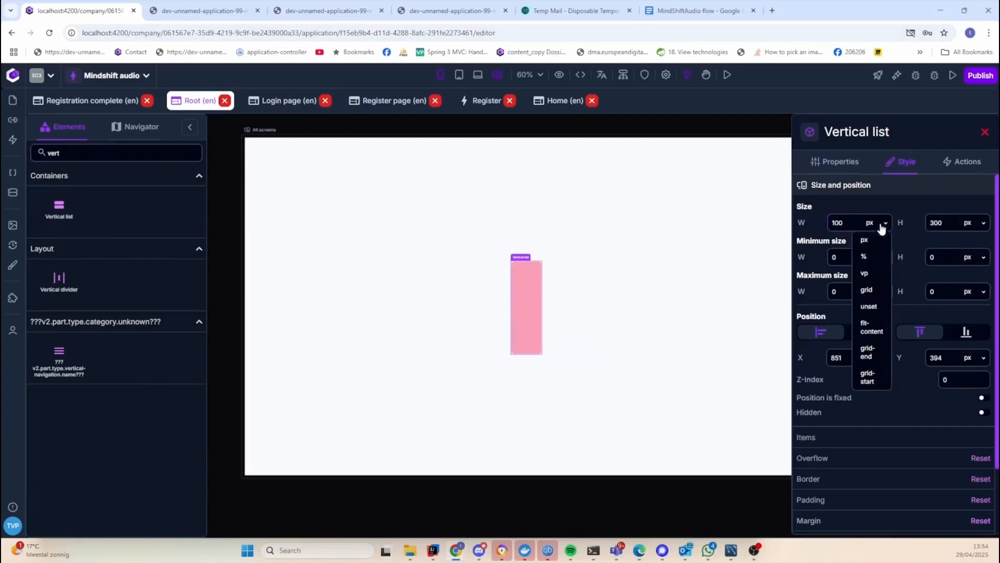
click(868, 270)
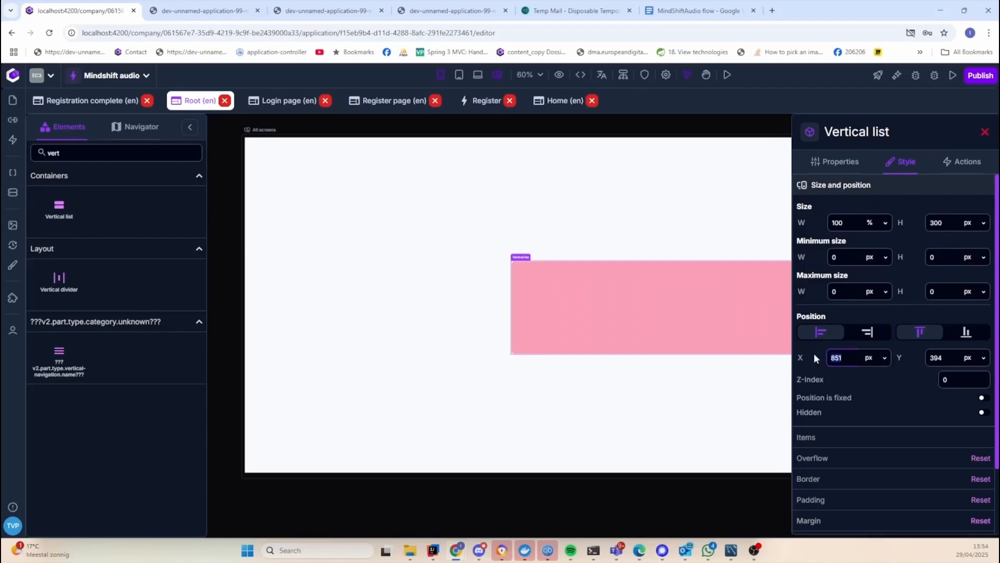
text(0)
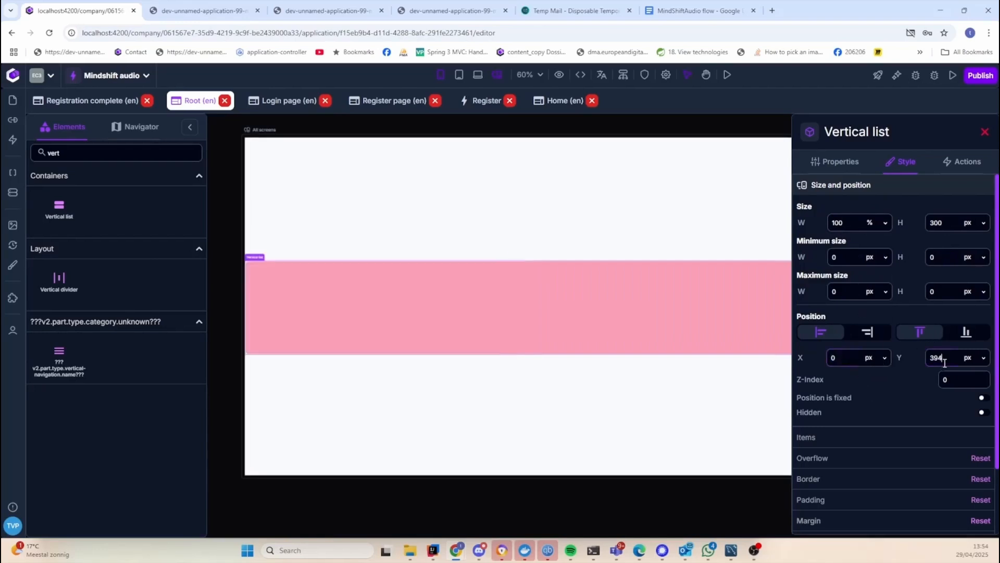
text(0)
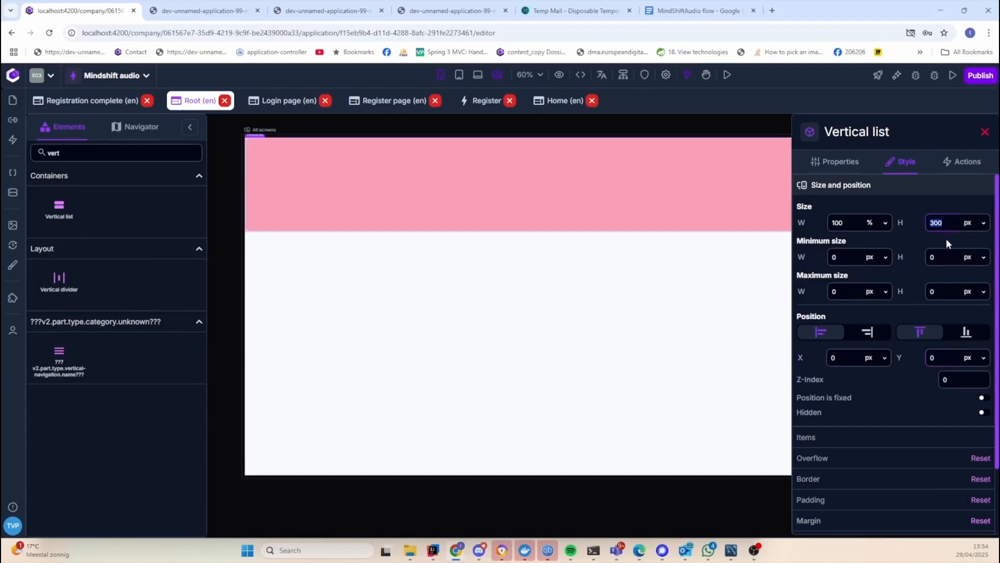
text(100)
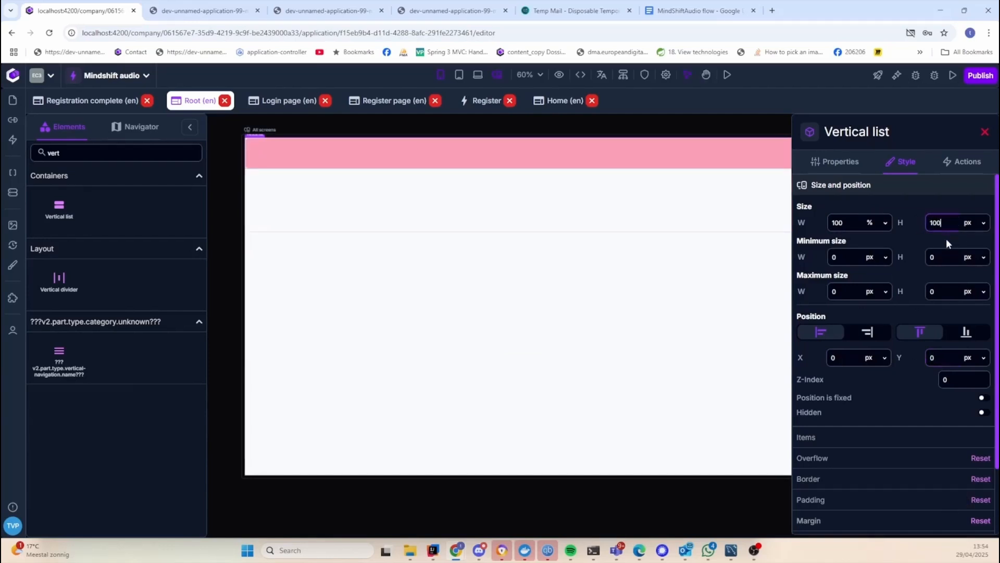
click(982, 223)
click(972, 263)
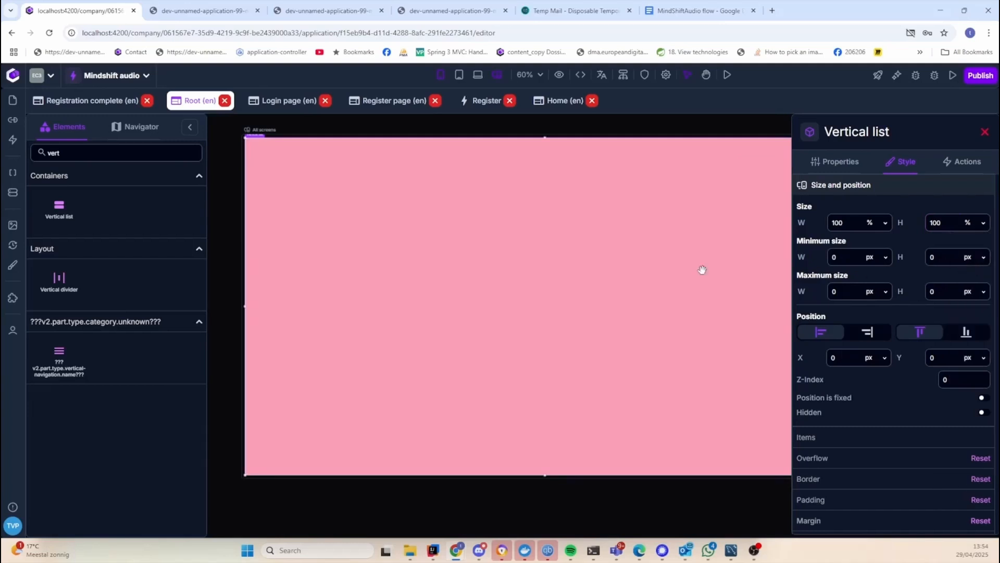
Reset the background style of the full-size vertical list and close its settings
scroll(878, 464, down, 1)
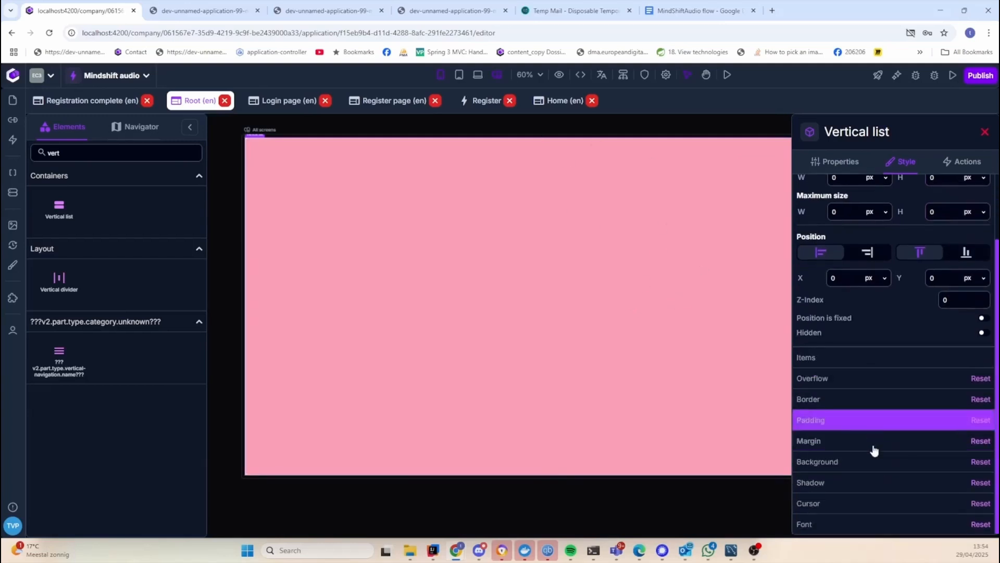
click(872, 463)
click(977, 311)
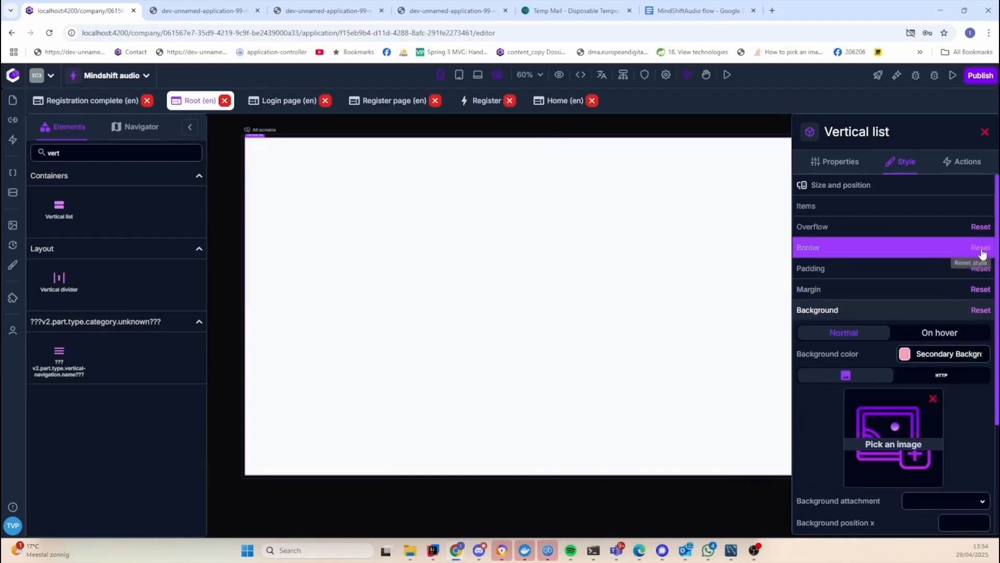
click(222, 202)
Place a second vertical list inside the full-size vertical list in the All screens layout
double_click(82, 155)
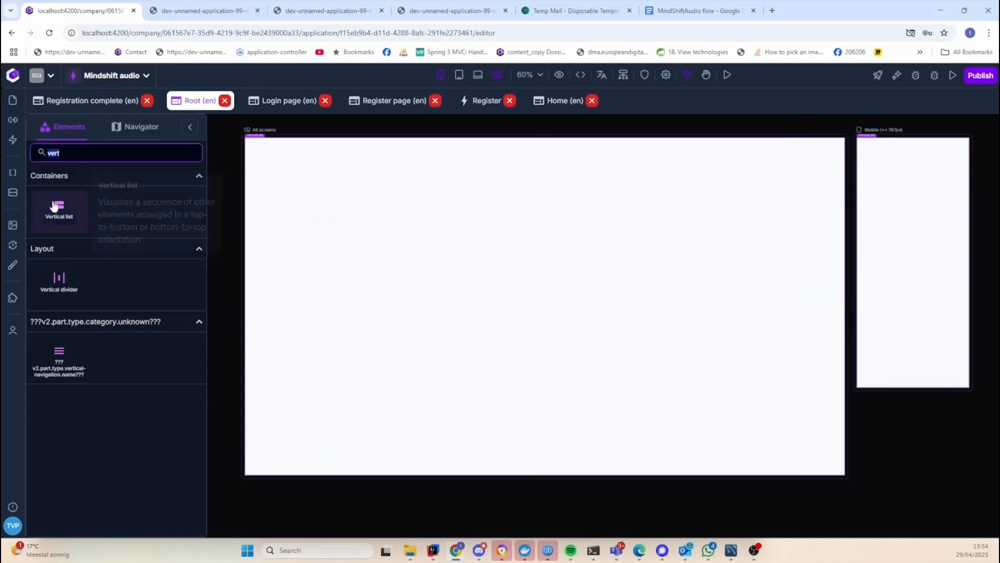
click(57, 207)
drag(60, 209, 393, 231)
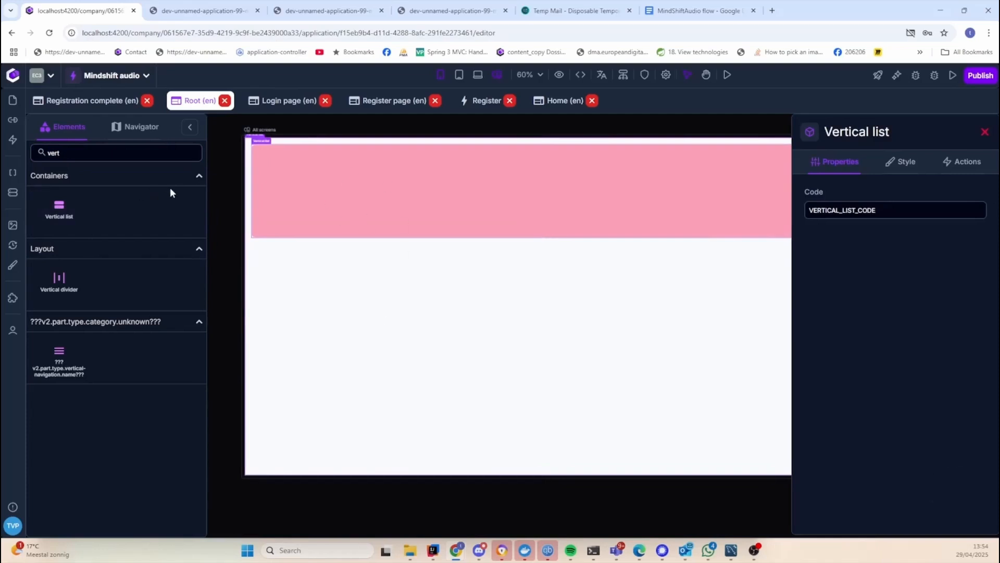
Find the Horizontal list element and place one below the inner vertical list, inside the full-size vertical list
click(65, 153)
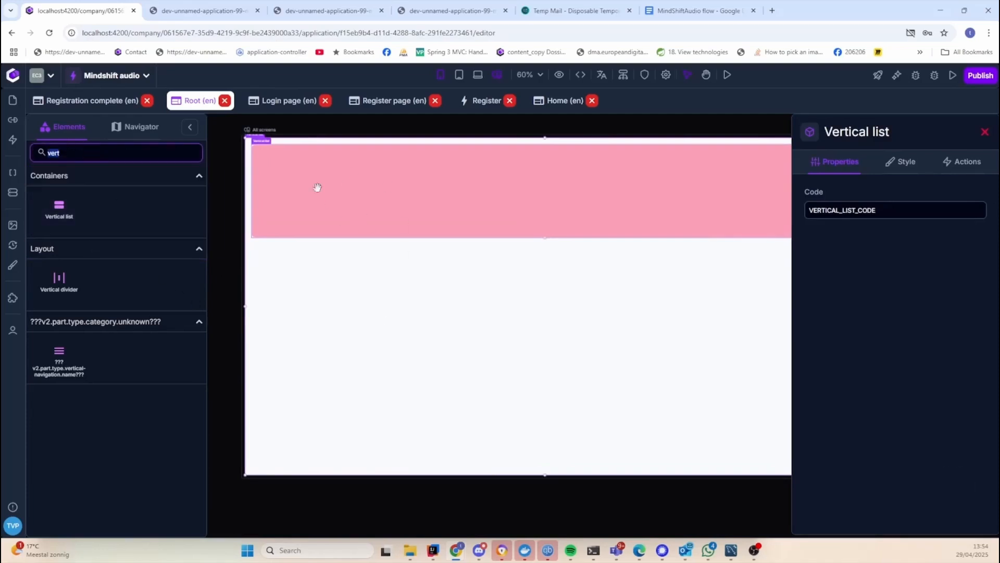
double_click(76, 154)
click(80, 154)
double_click(85, 155)
text(hor)
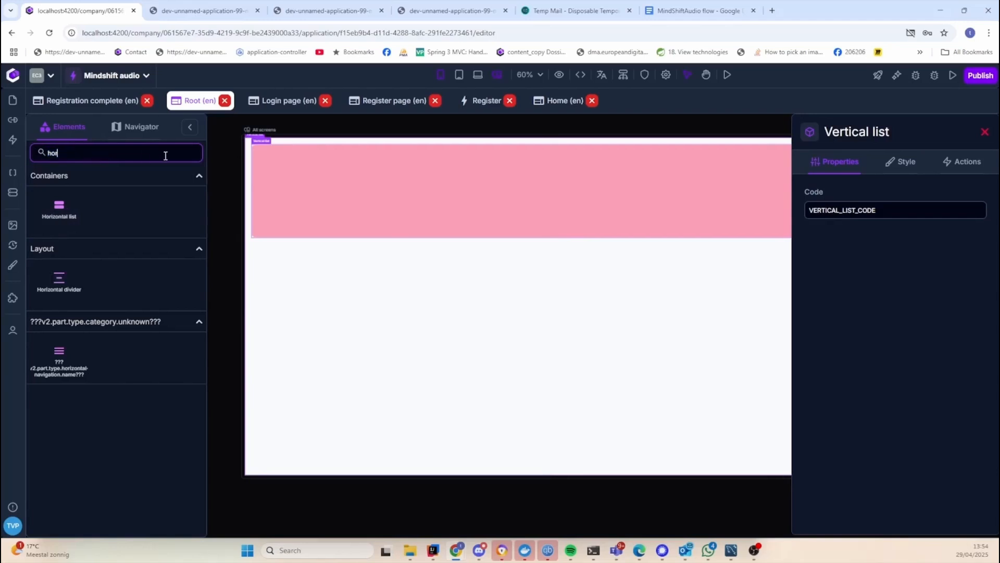
drag(85, 224, 446, 317)
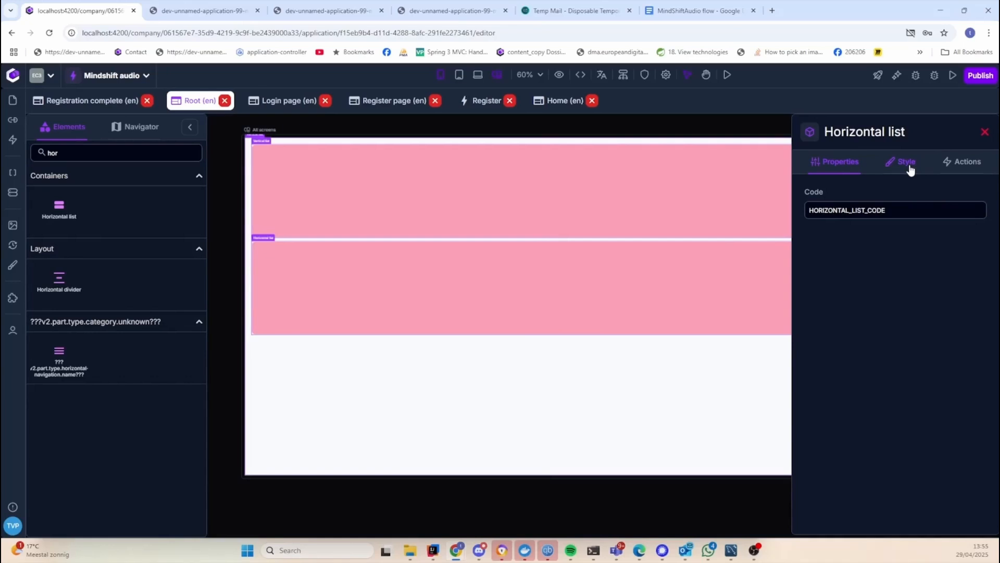
Set the horizontal list's code to NAVIGATION and its height to 50 px
double_click(816, 211)
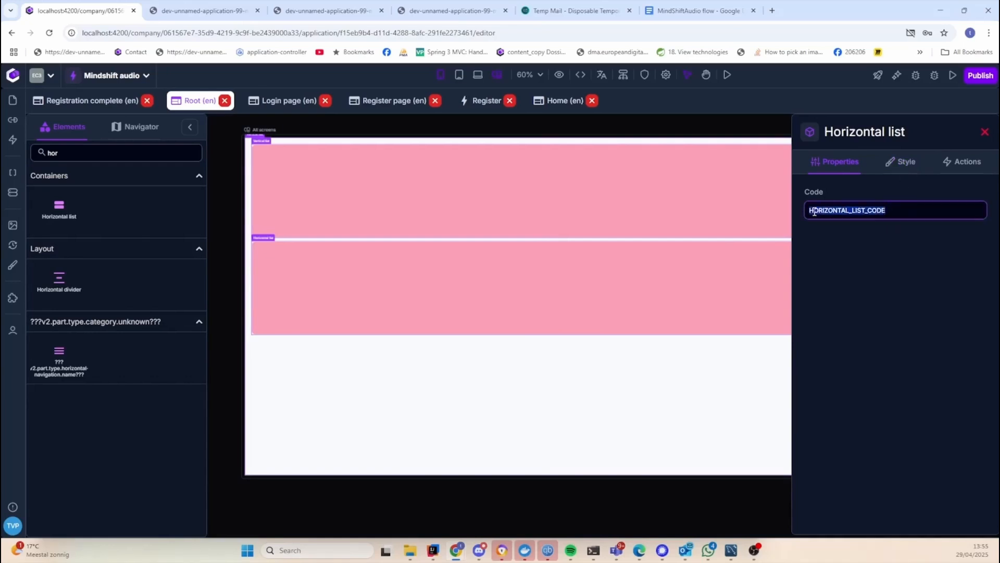
text(NAVIAGATION)
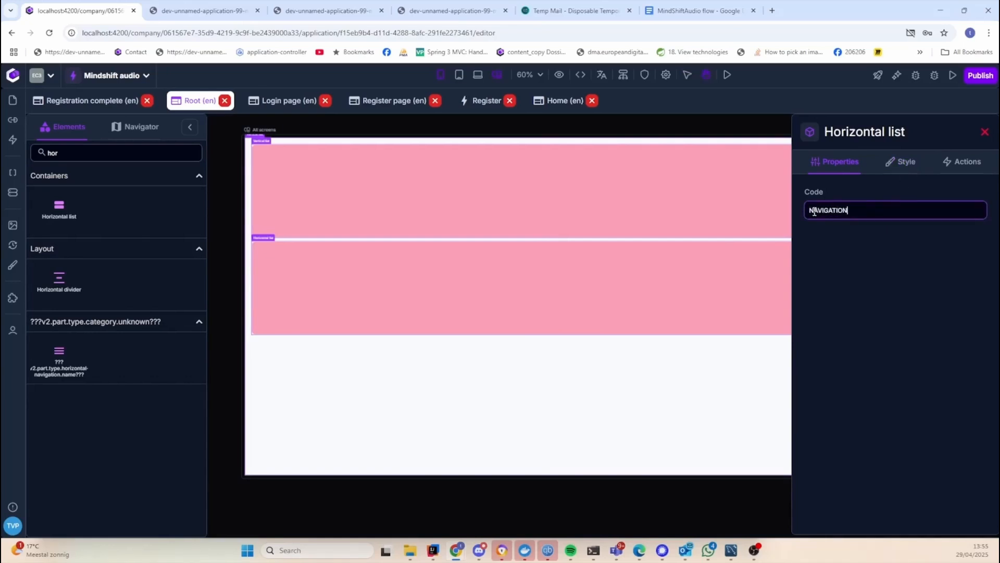
click(896, 165)
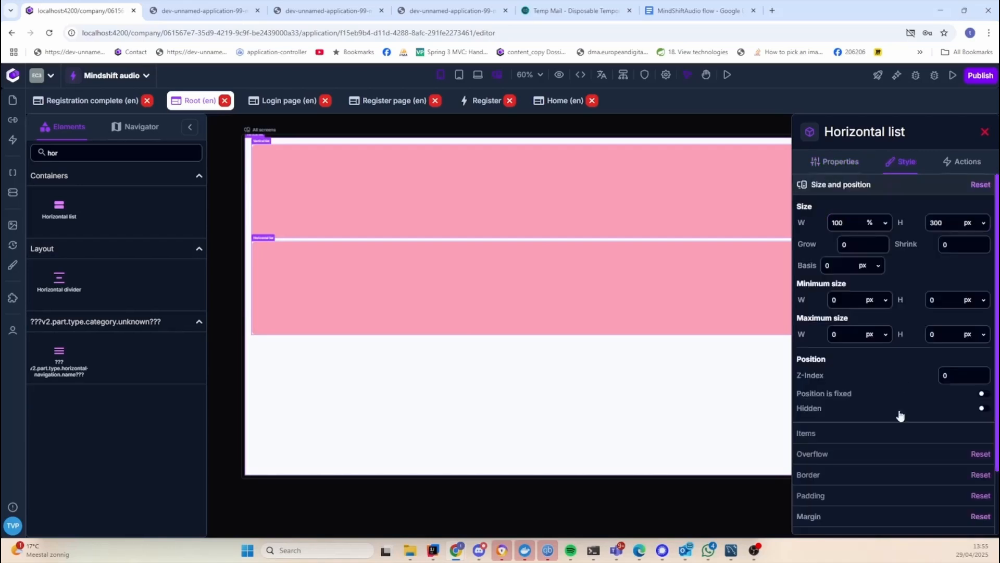
scroll(917, 417, down, 2)
scroll(917, 255, up, 2)
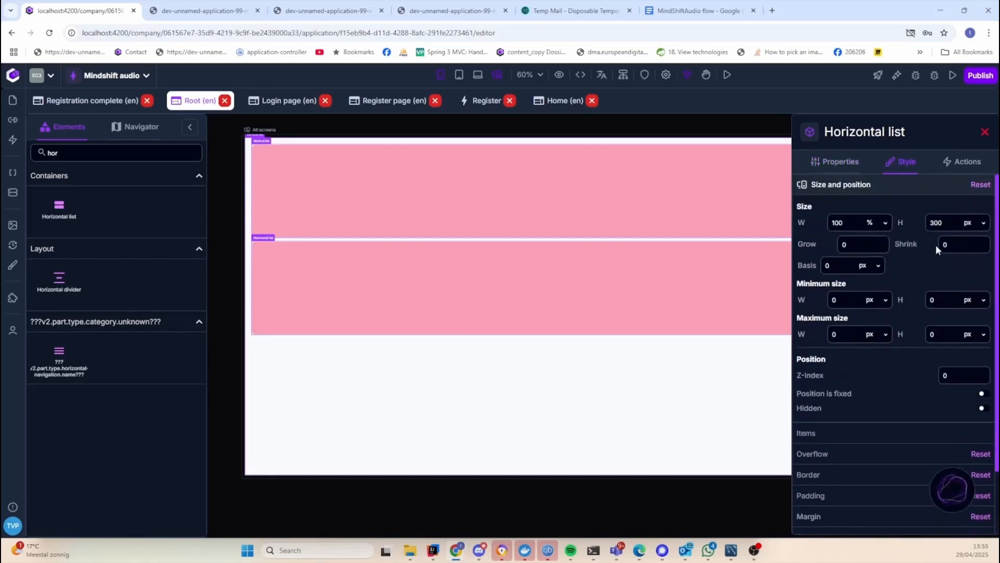
double_click(936, 222)
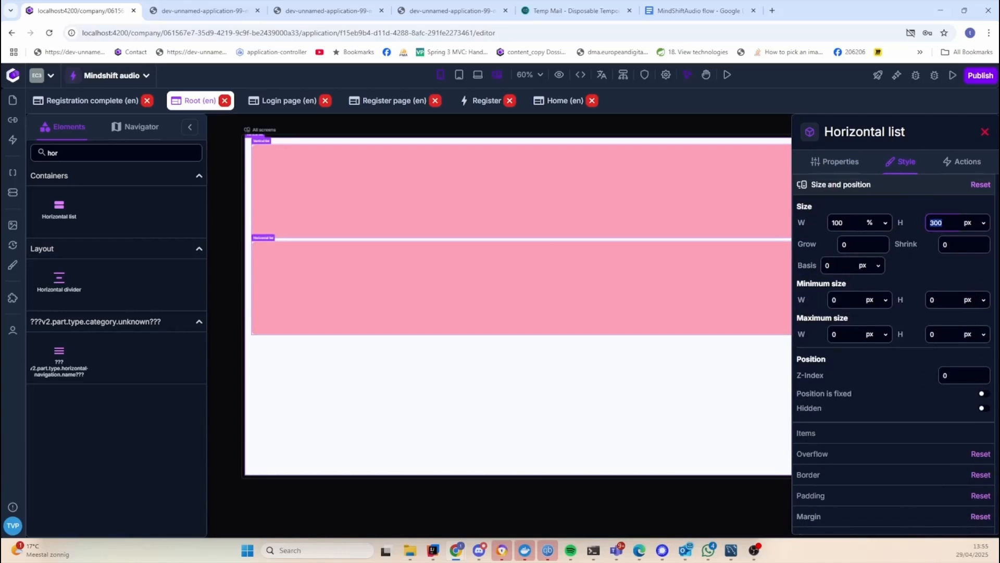
text(50)
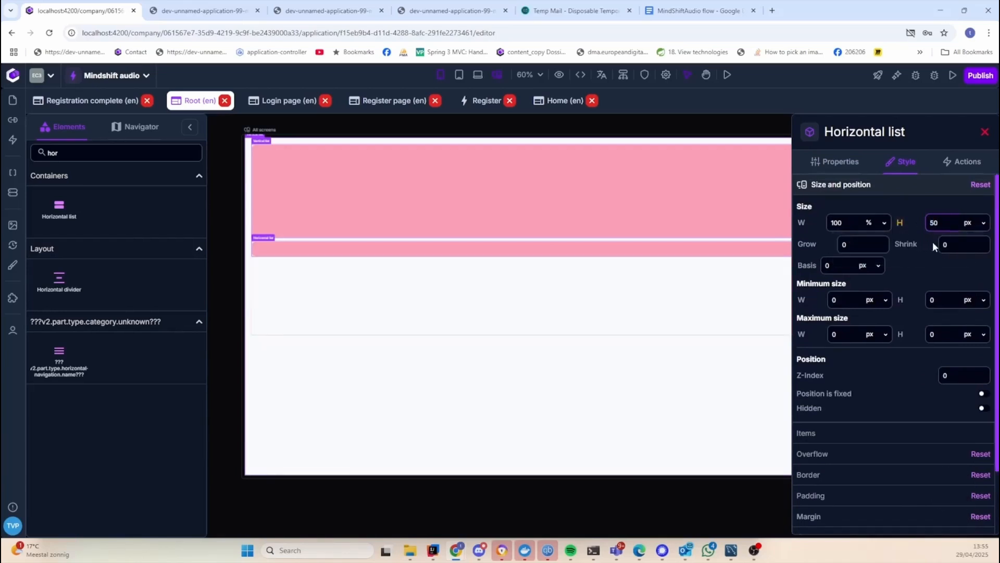
click(901, 227)
click(946, 247)
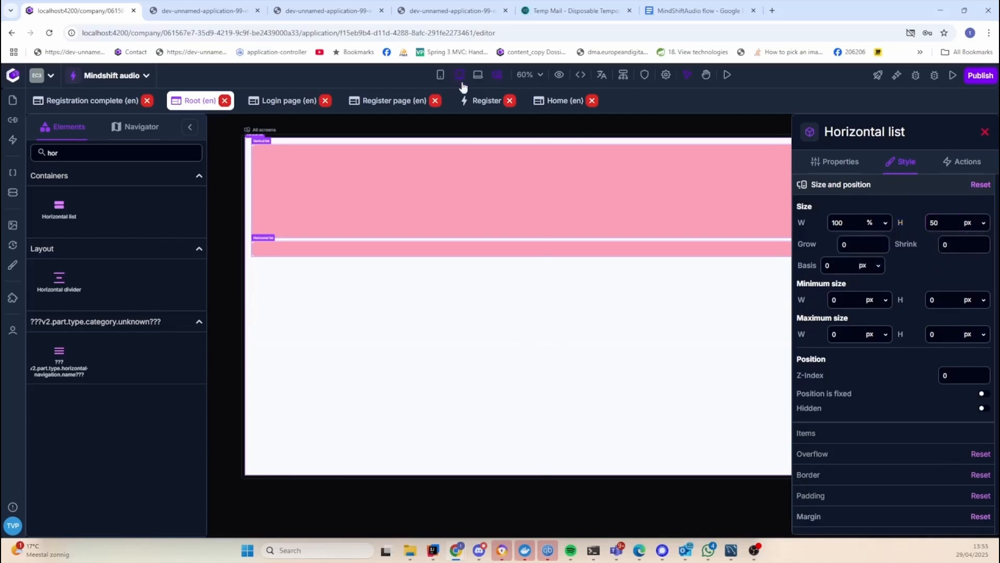
Show the Mobile layout beside the All screens layout and bring it into close view
scroll(589, 383, down, 3)
key(space)
drag(746, 400, 673, 433)
click(441, 75)
key(space)
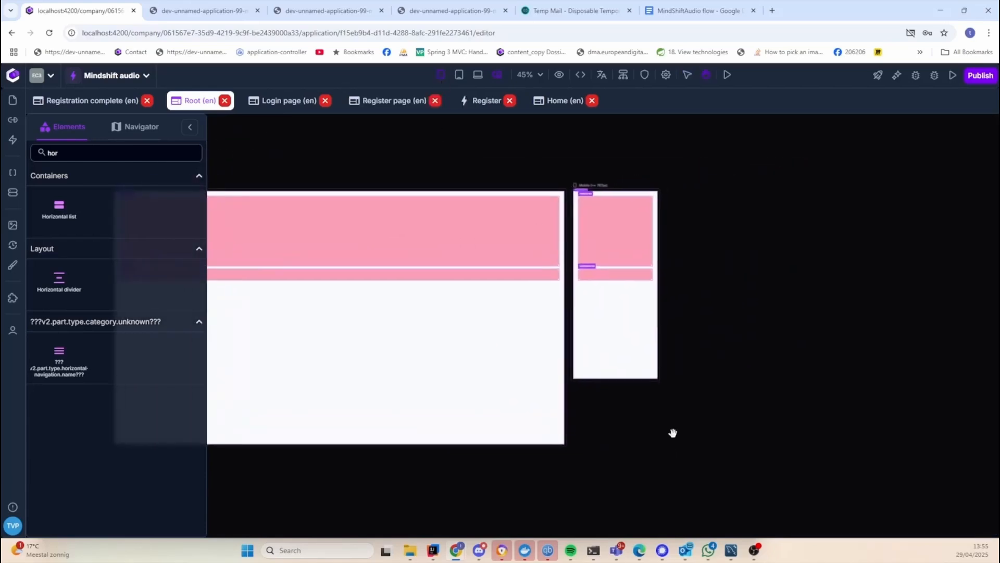
scroll(672, 432, up, 3)
drag(883, 163, 747, 181)
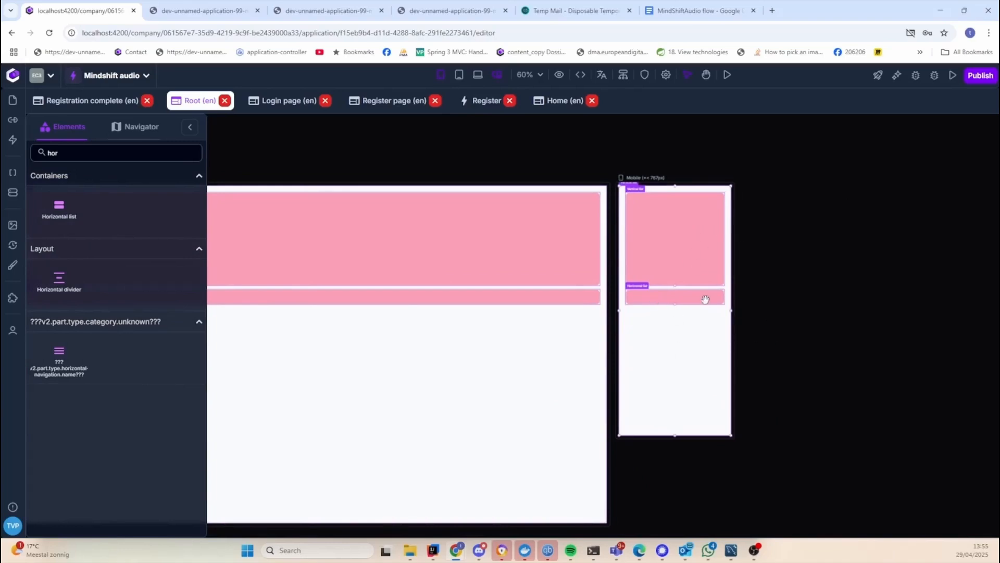
key(space)
drag(698, 321, 593, 330)
scroll(577, 312, up, 2)
key(space)
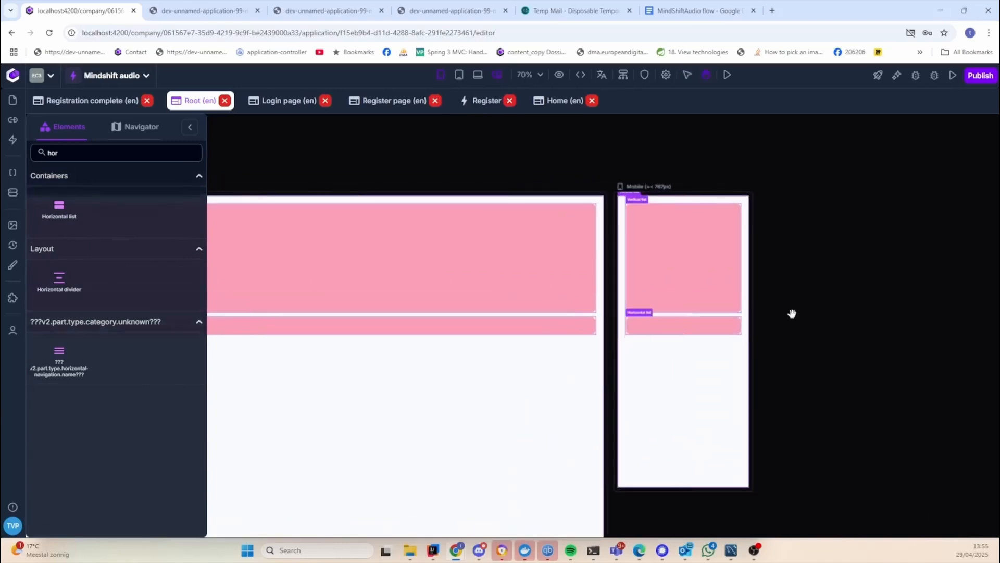
drag(792, 313, 675, 268)
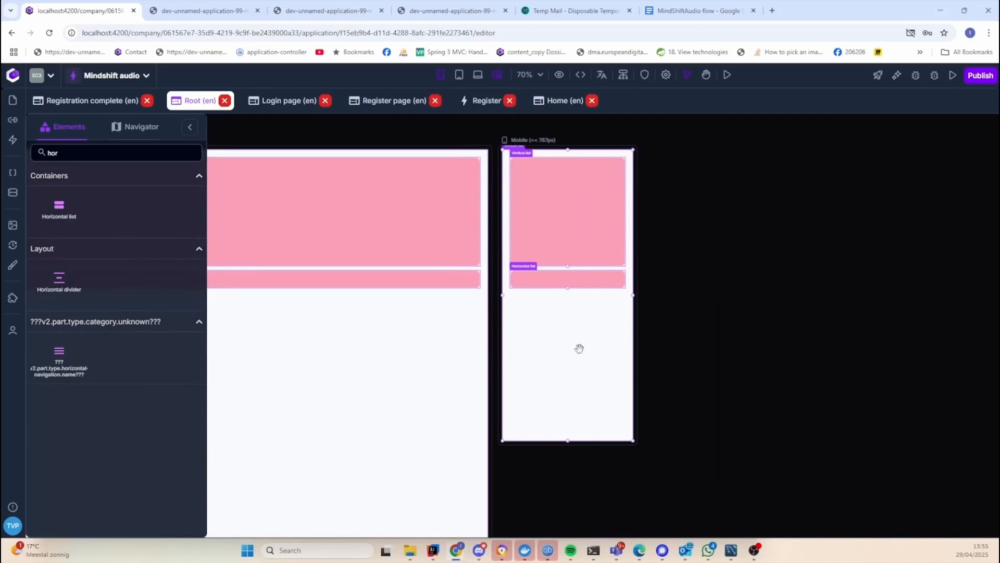
Change the code of the outer full-size vertical list to CONTAINER
click(571, 373)
click(901, 164)
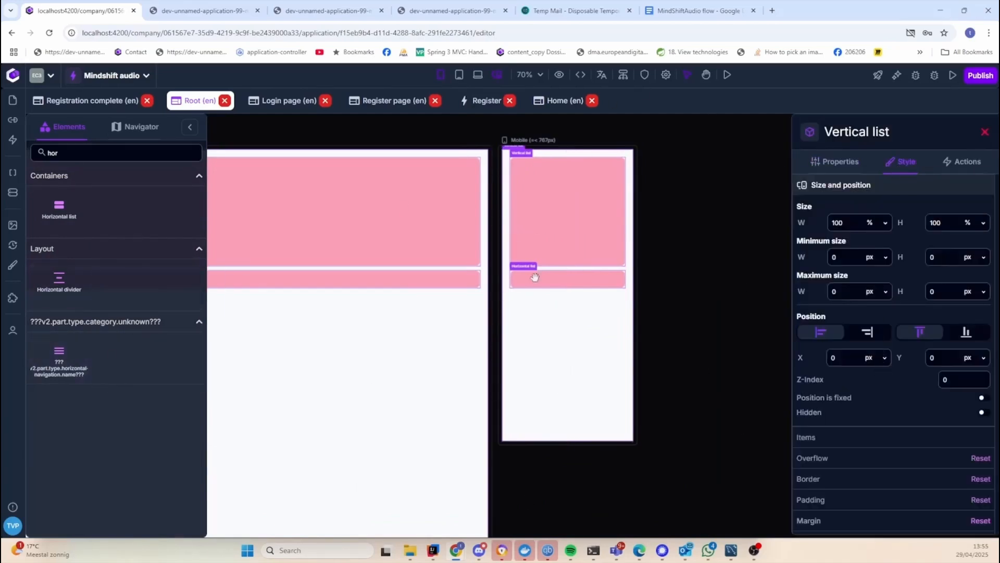
click(140, 128)
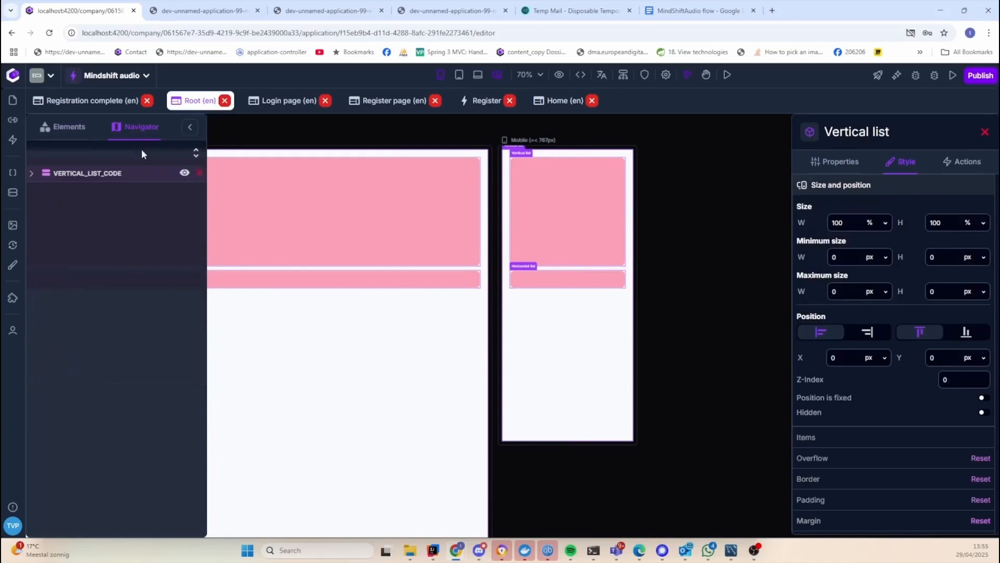
click(31, 174)
click(86, 179)
click(847, 163)
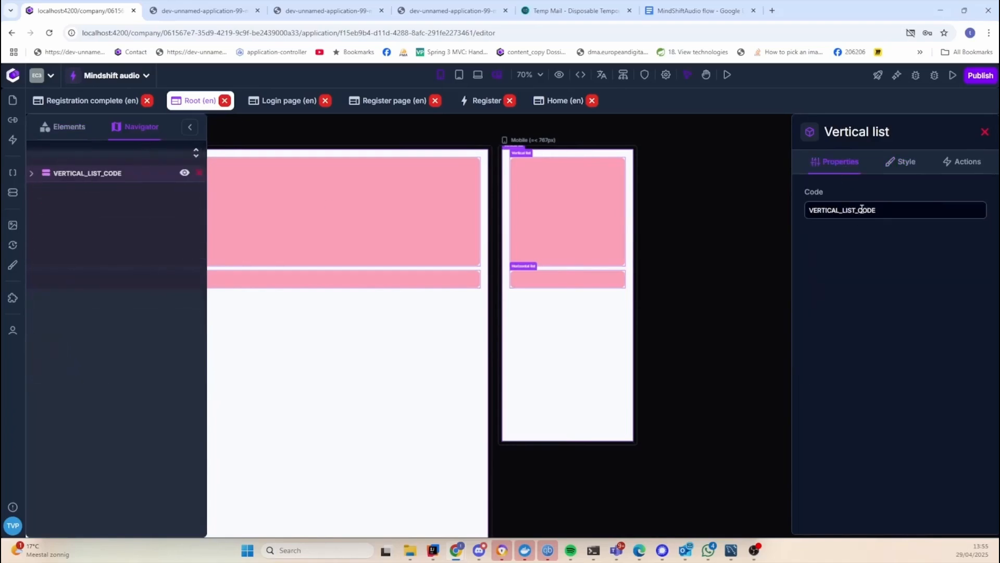
click(863, 208)
key(ctrl+a)
text(CAN)
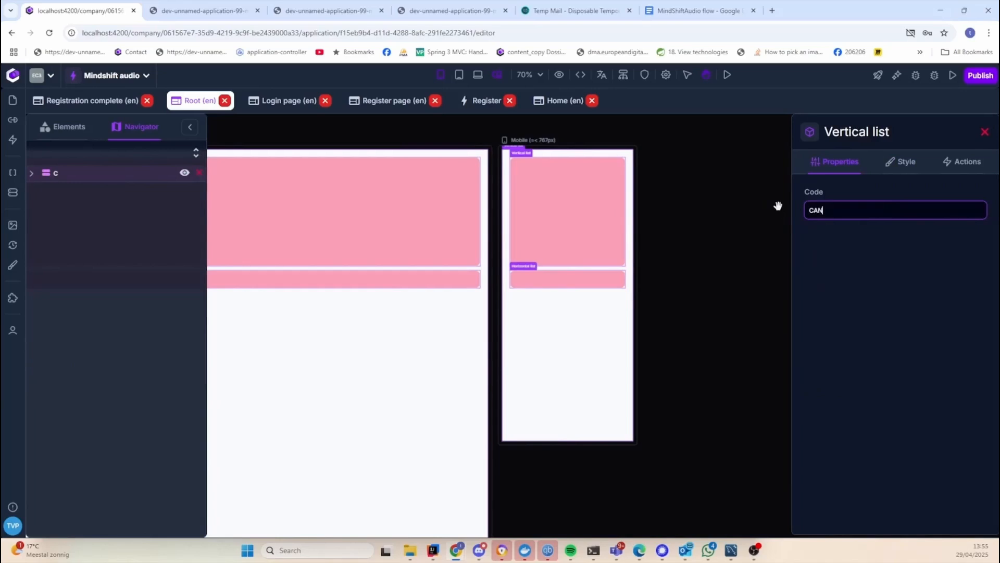
key(BackSpace)
key(BackSpace)
key(BackSpace)
text(CONTAINER)
click(659, 314)
Reset the padding of the CONTAINER list and close its settings
click(574, 364)
click(901, 162)
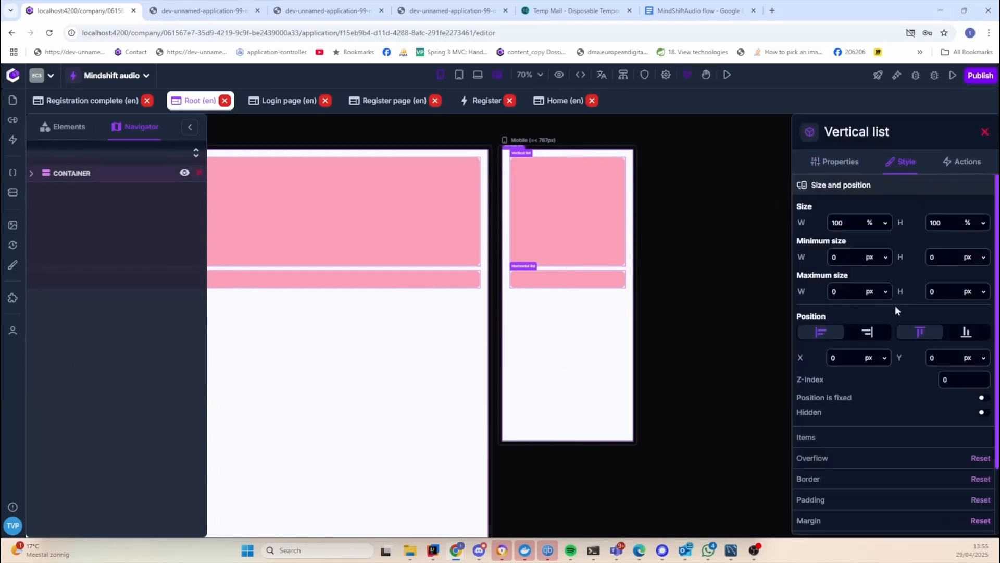
scroll(898, 375, down, 3)
click(981, 420)
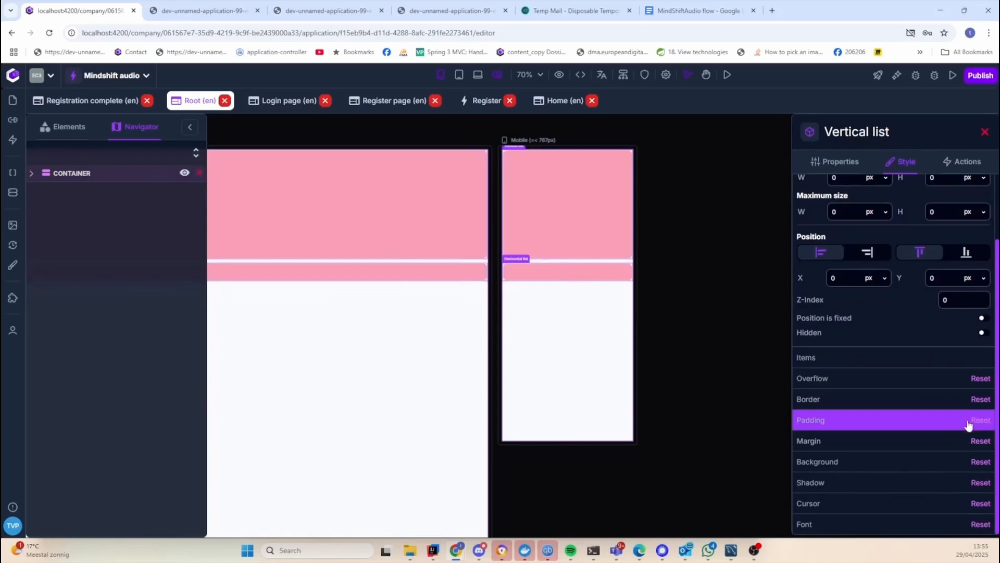
click(677, 325)
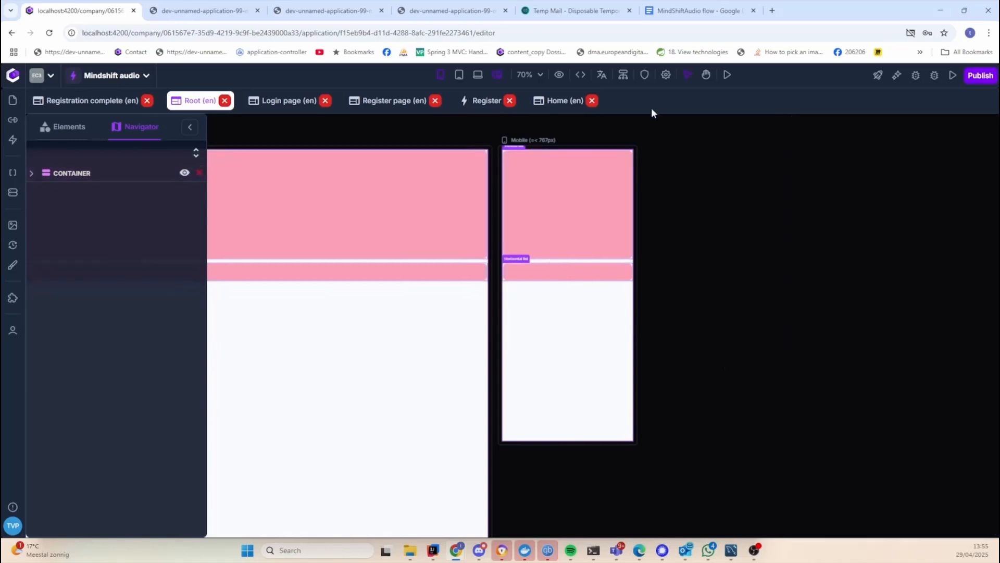
Set the vertical alignment of the CONTAINER list's items to Bottom and close its settings
click(593, 274)
click(906, 163)
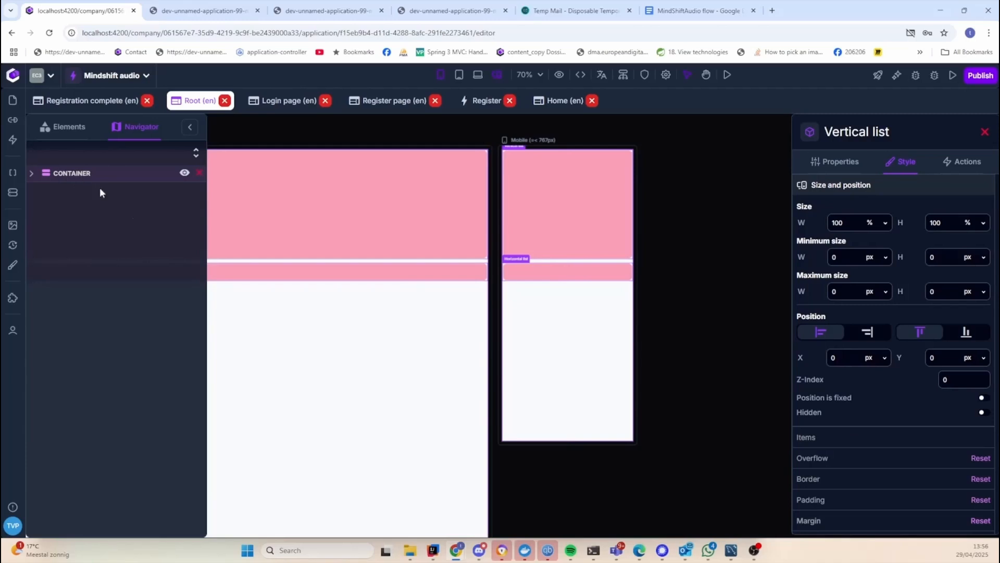
click(835, 442)
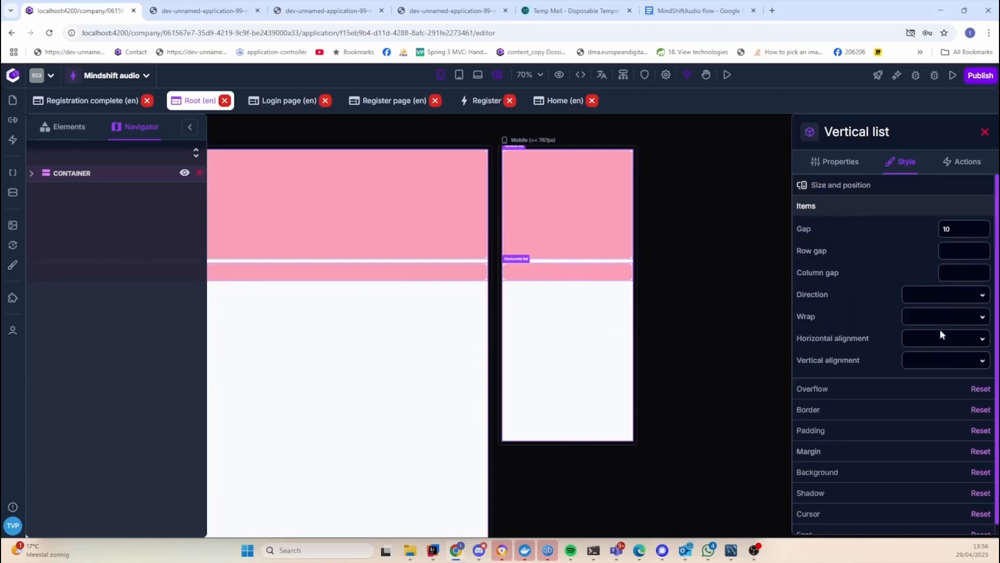
click(940, 361)
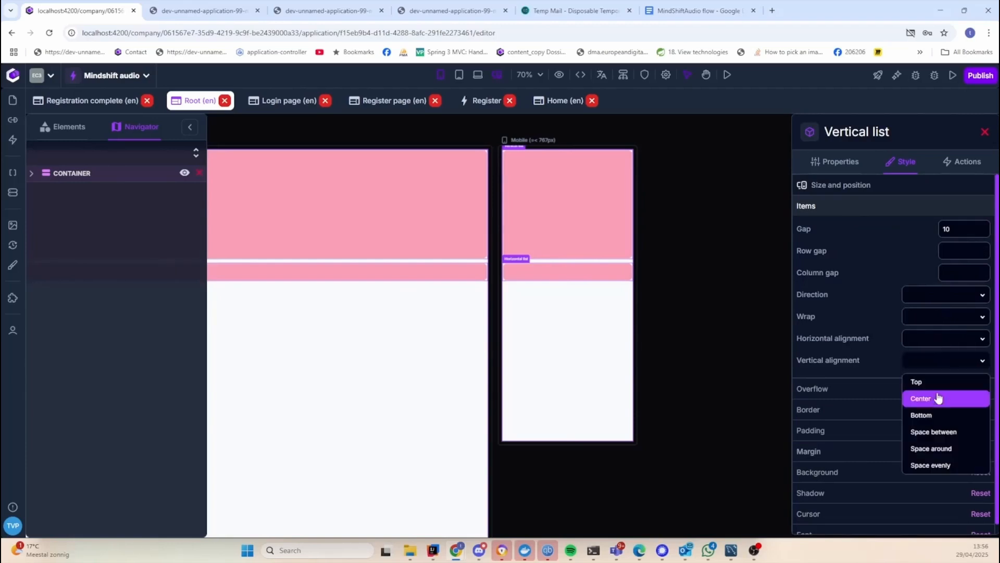
click(938, 416)
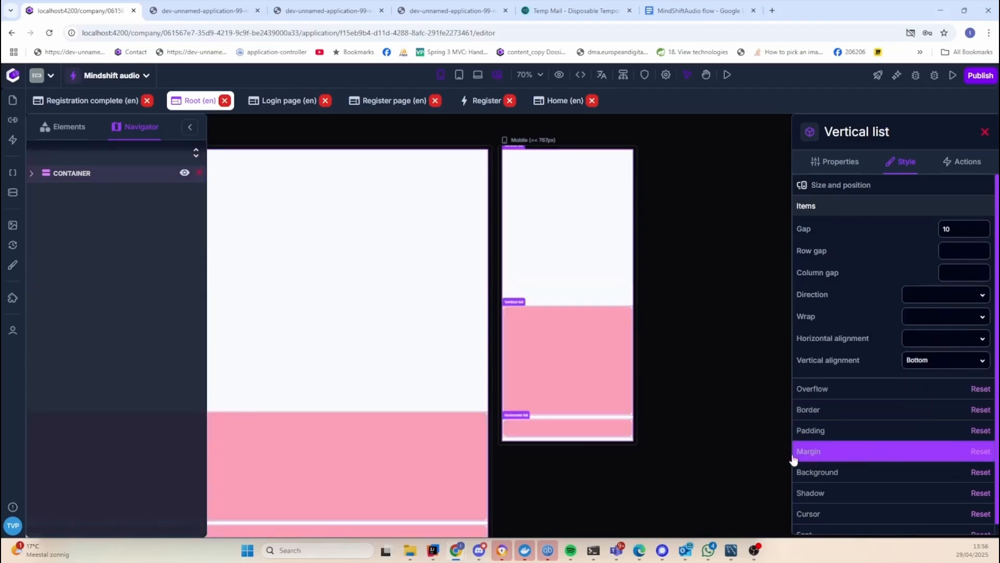
click(598, 517)
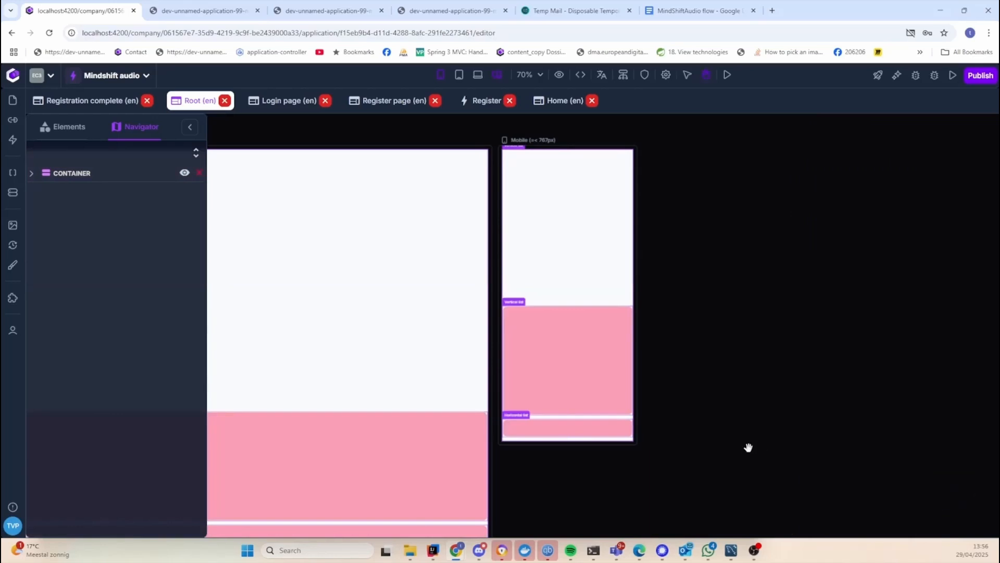
scroll(730, 395, down, 2)
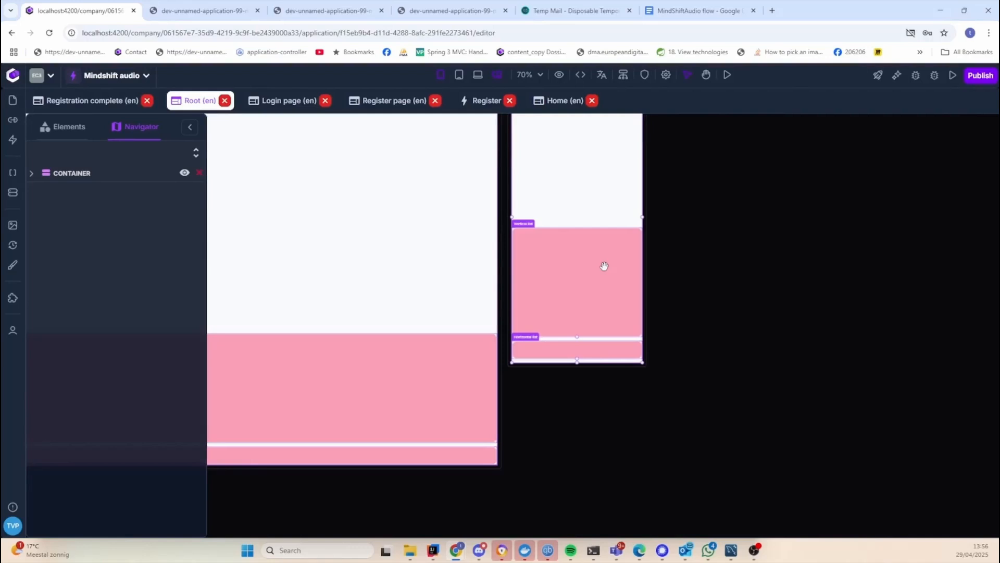
Change the code of the inner vertical list above NAVIGATION to CONTENT
click(577, 259)
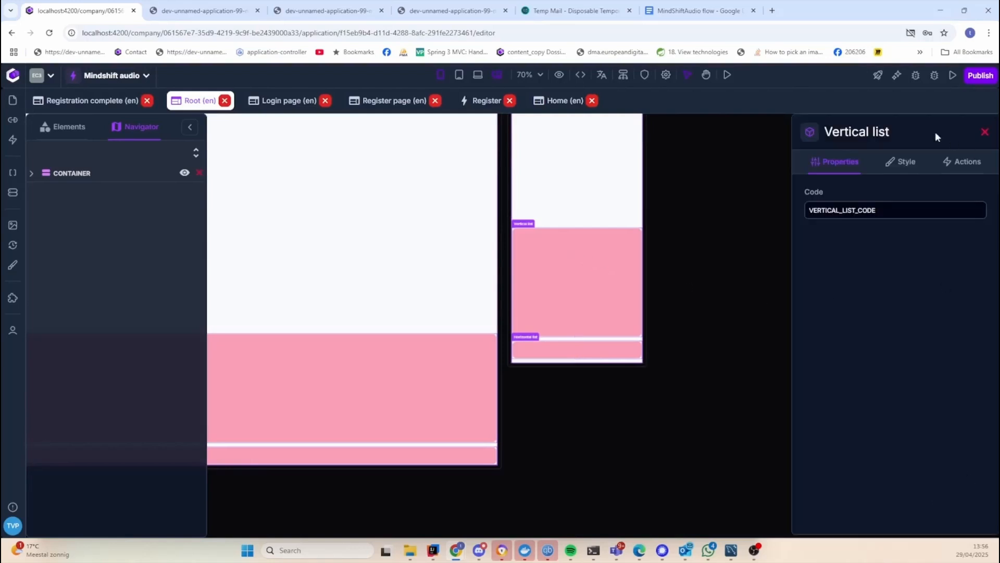
click(901, 161)
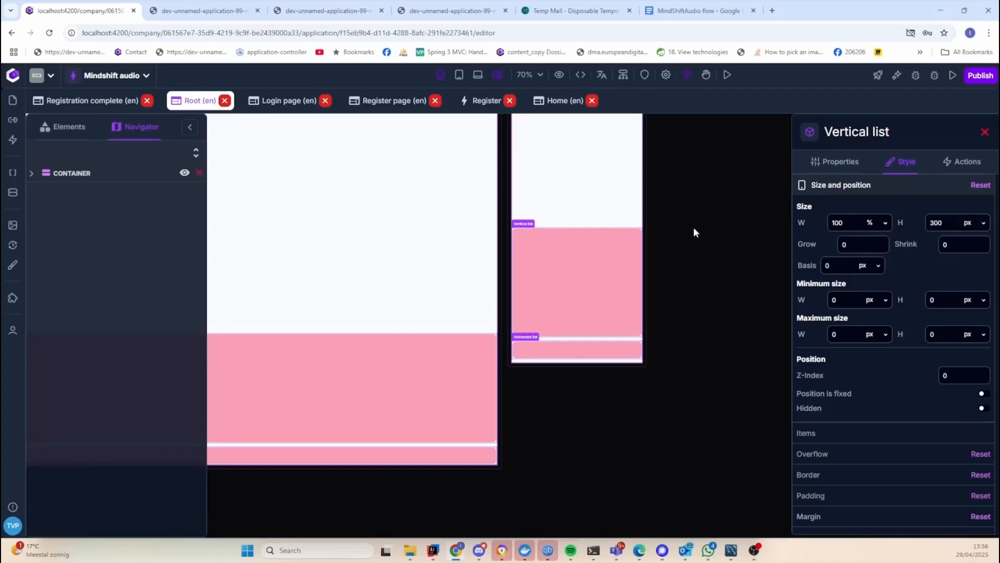
click(31, 173)
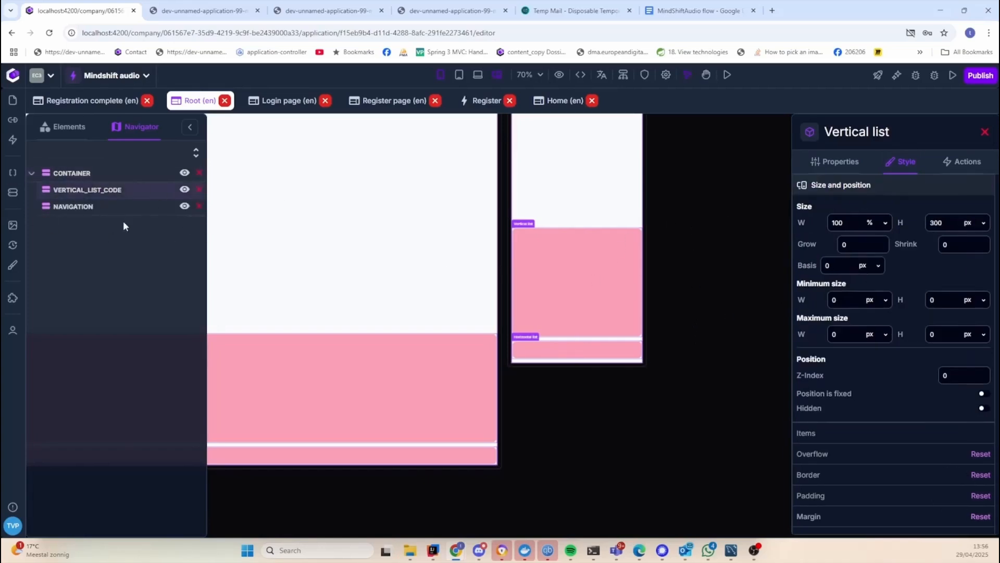
click(833, 161)
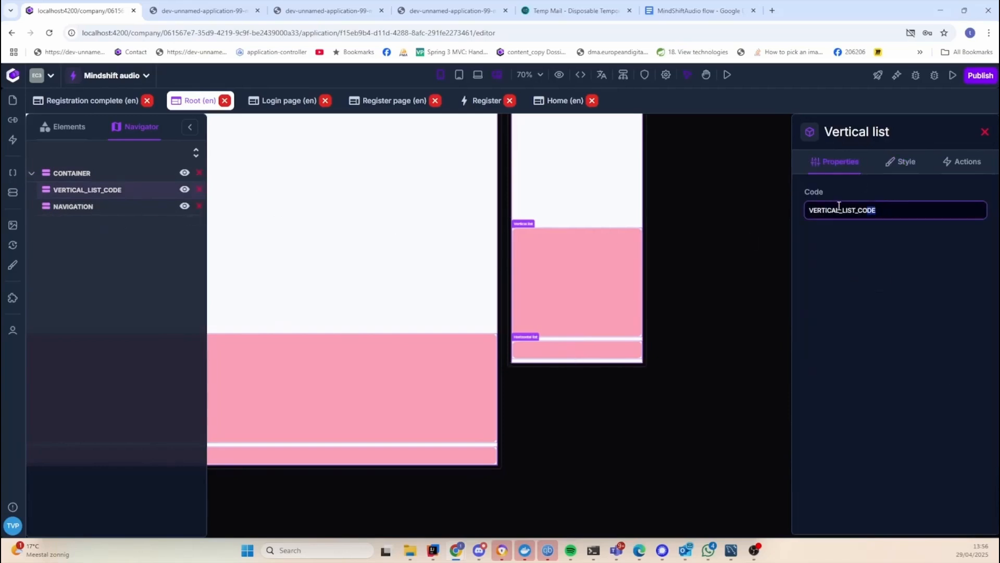
drag(888, 209, 810, 206)
text(CONTENT)
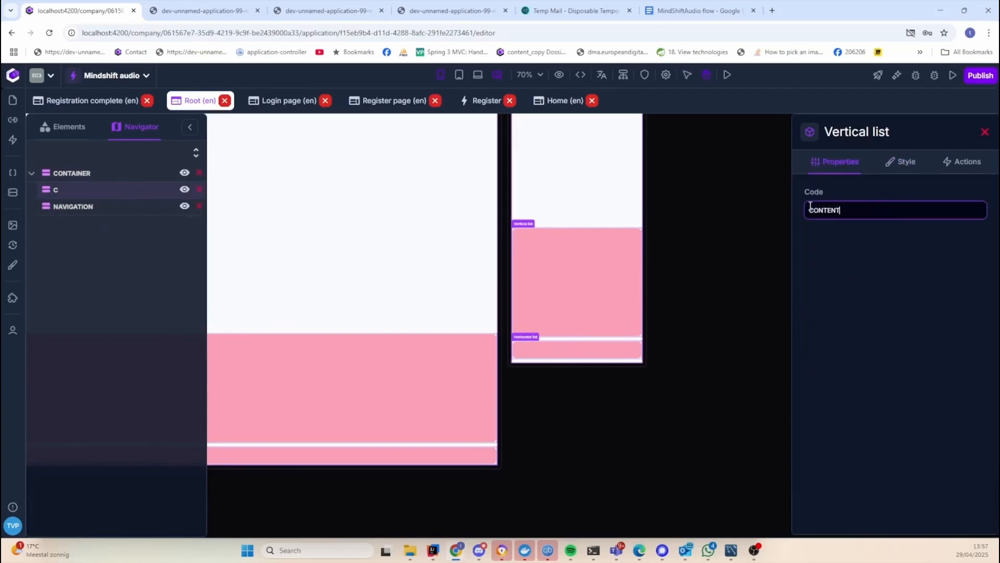
Set the CONTENT list's Grow value to 1 in the Mobile layout and close its settings
click(907, 168)
click(847, 243)
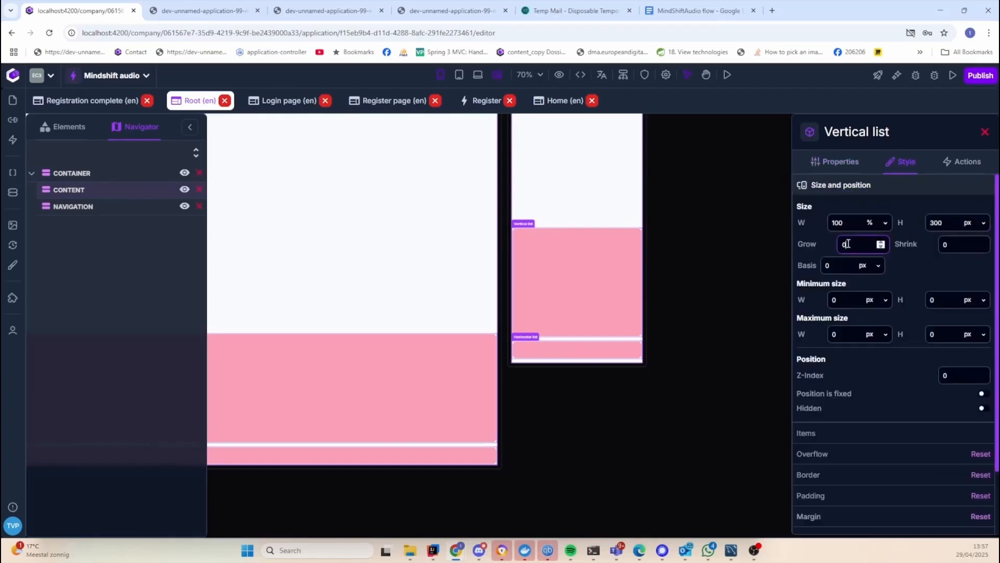
text(1)
click(918, 260)
click(556, 265)
text(1)
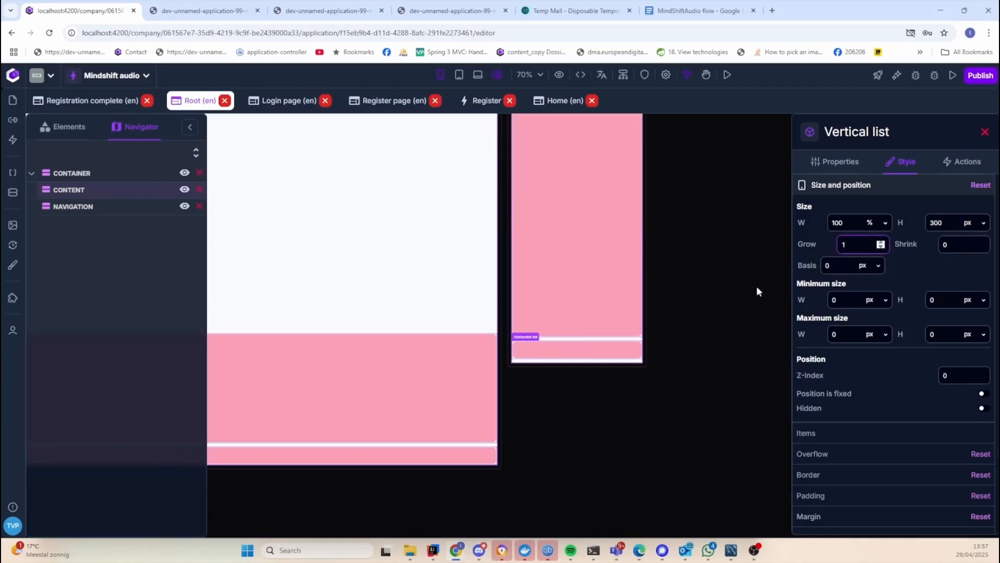
click(703, 230)
drag(724, 249, 719, 338)
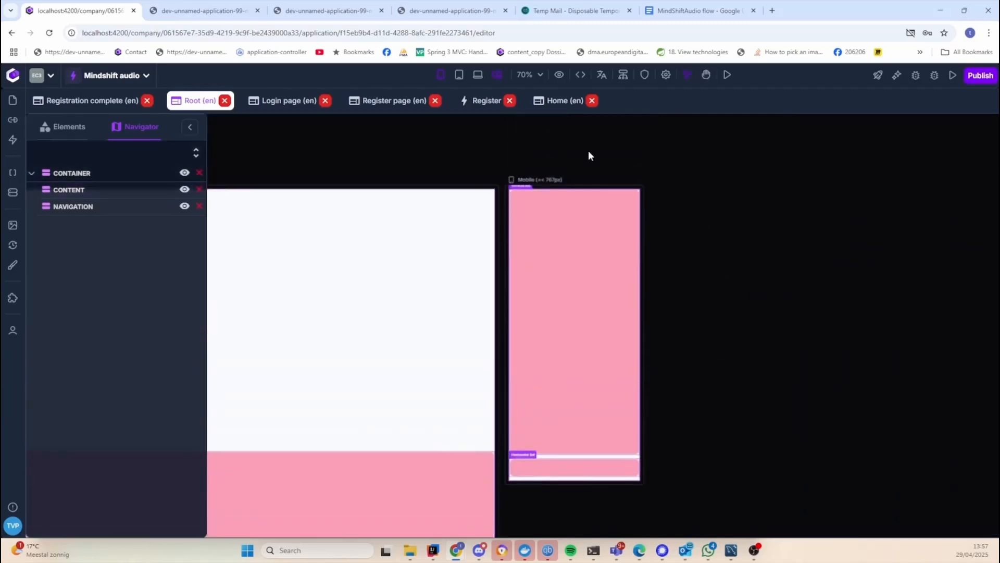
Set the CONTENT list's Grow value to 1 for the desktop layout as well and close its settings
click(555, 273)
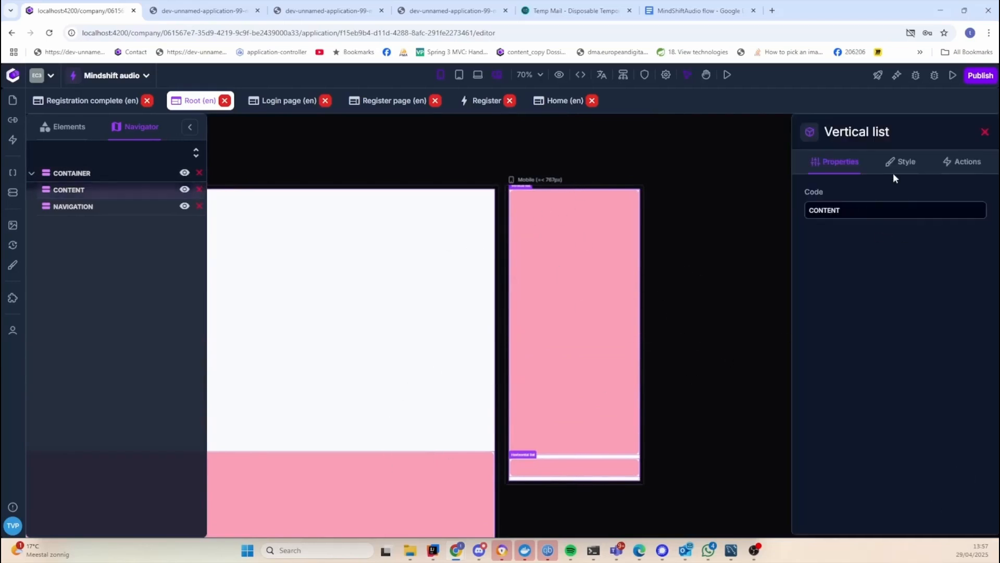
click(900, 162)
click(855, 244)
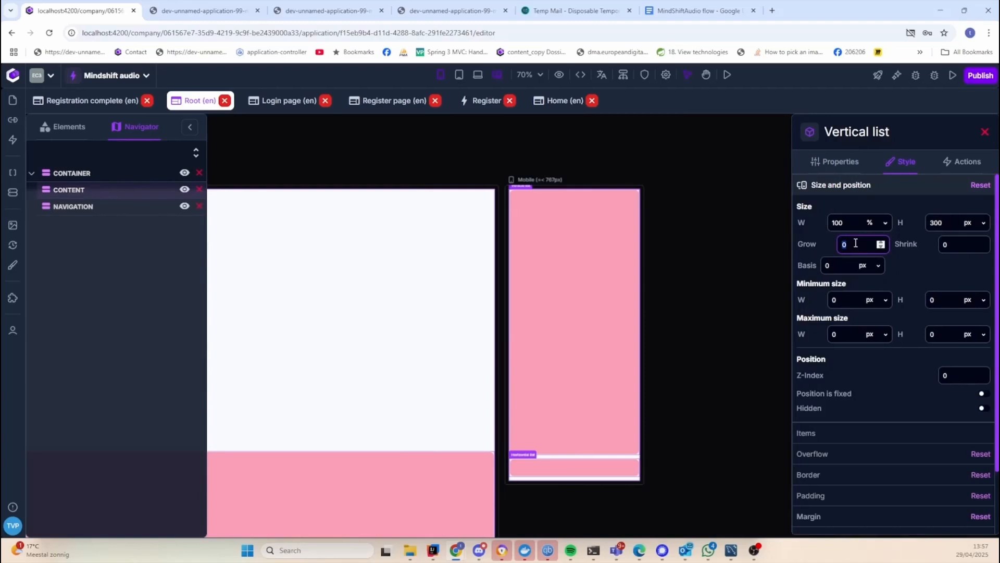
text(1)
click(710, 359)
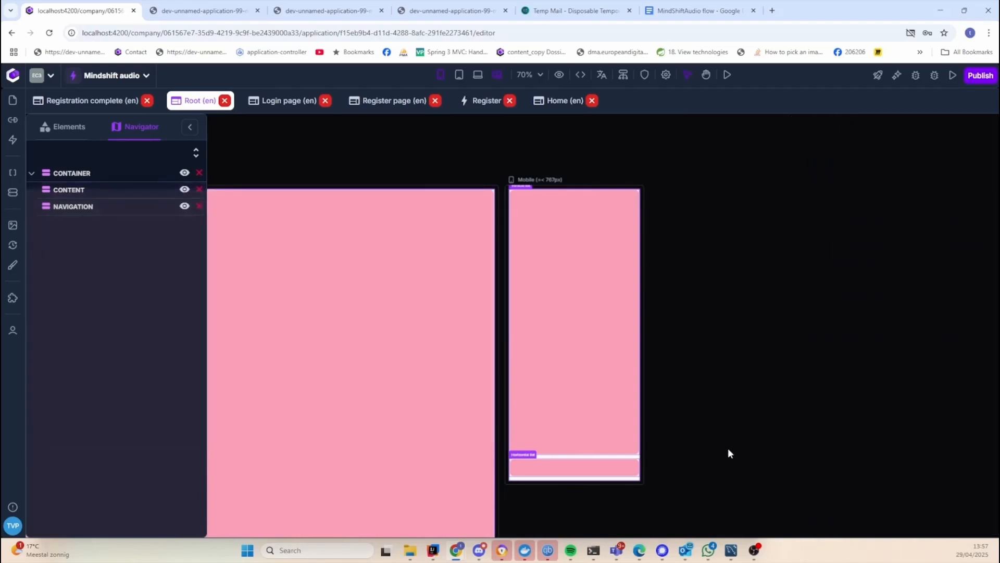
Reset the background of the CONTENT list
drag(728, 449, 767, 374)
click(605, 275)
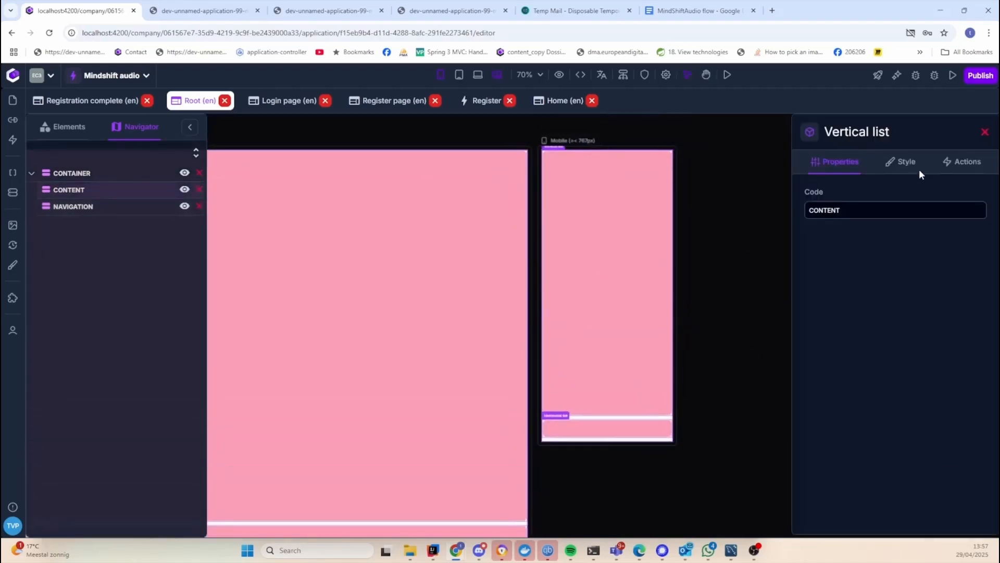
click(900, 161)
scroll(898, 442, down, 3)
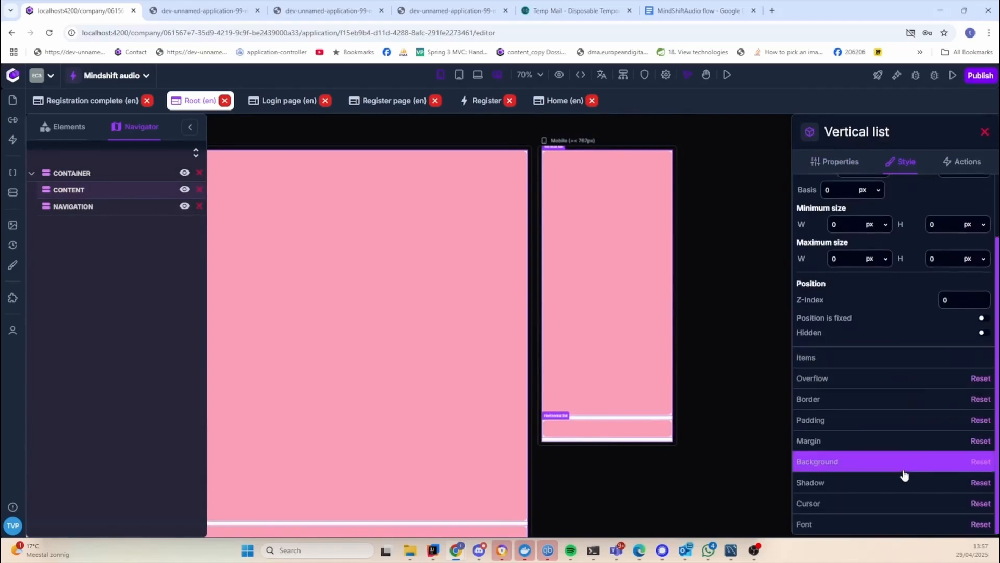
click(984, 463)
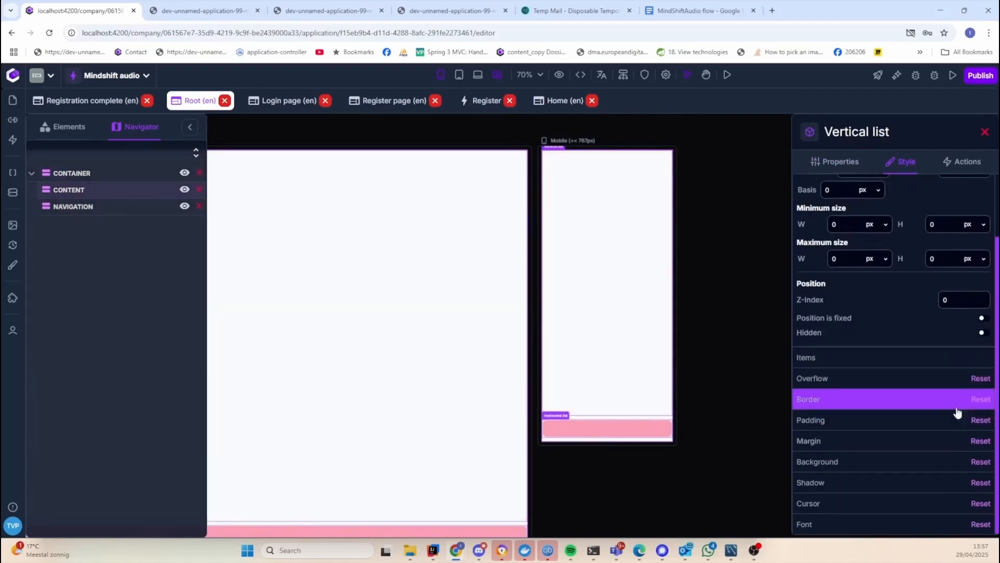
Reset the background of the horizontal NAVIGATION list and close its settings
click(614, 430)
scroll(953, 469, down, 5)
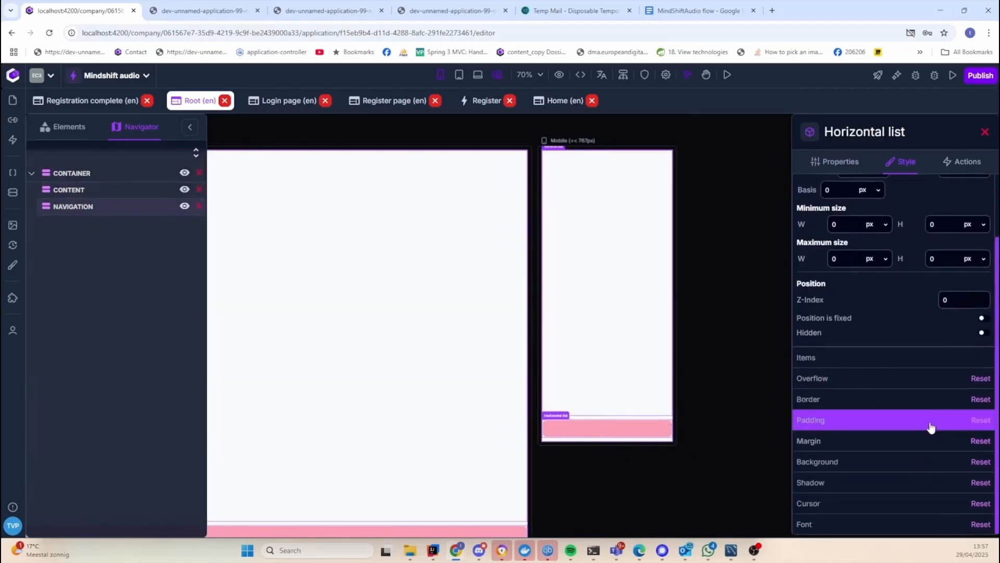
click(932, 462)
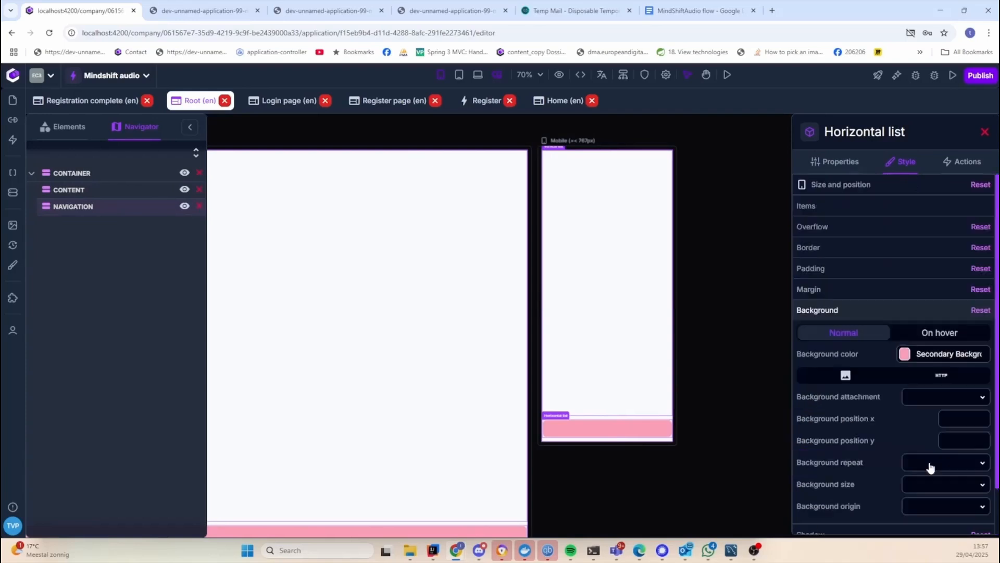
click(981, 311)
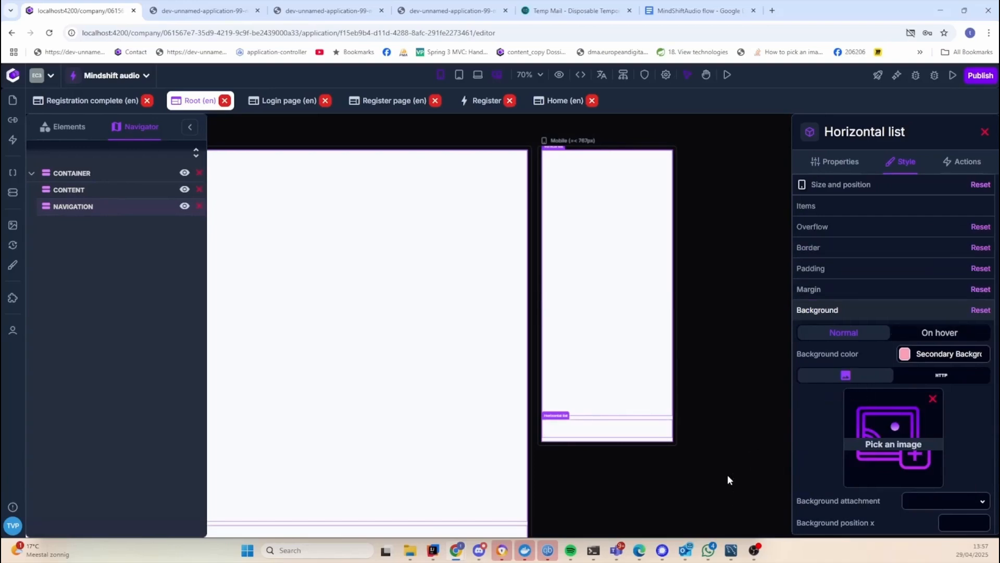
click(749, 436)
Examine the mobile layout's content area and navigation bar up close
drag(747, 438, 709, 374)
scroll(430, 328, up, 2)
drag(430, 328, 567, 384)
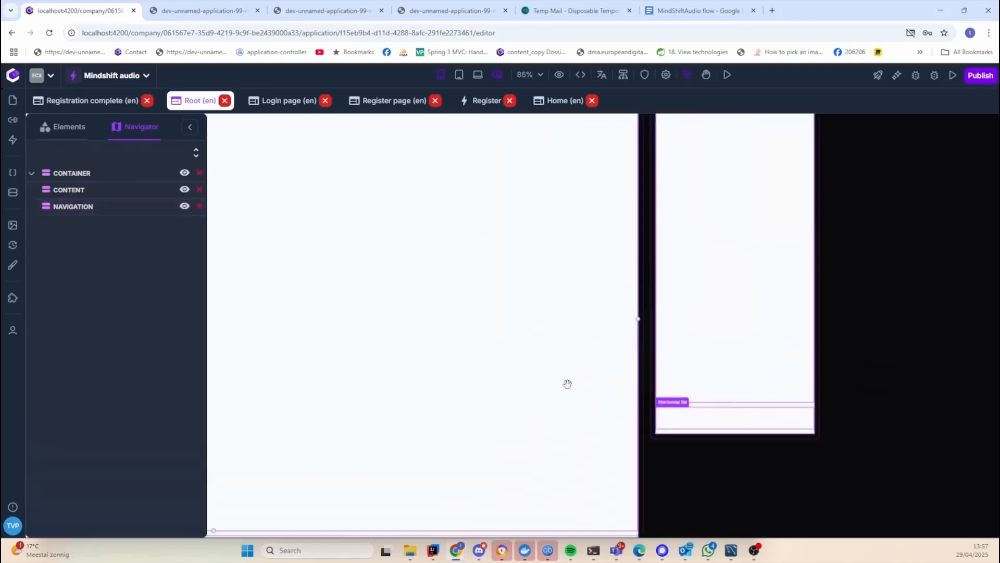
scroll(567, 384, up, 1)
drag(917, 392, 657, 431)
scroll(592, 447, up, 3)
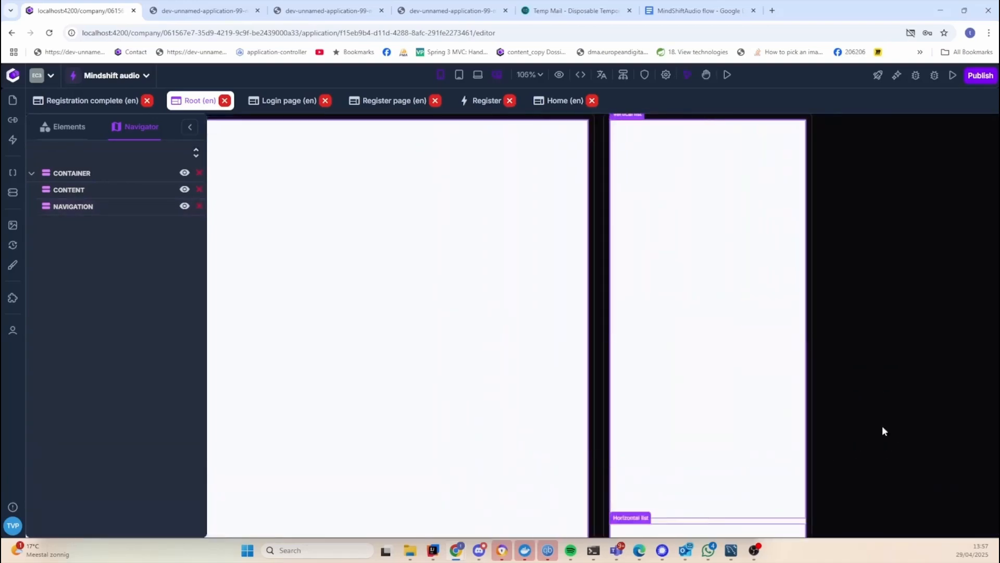
drag(883, 430, 789, 291)
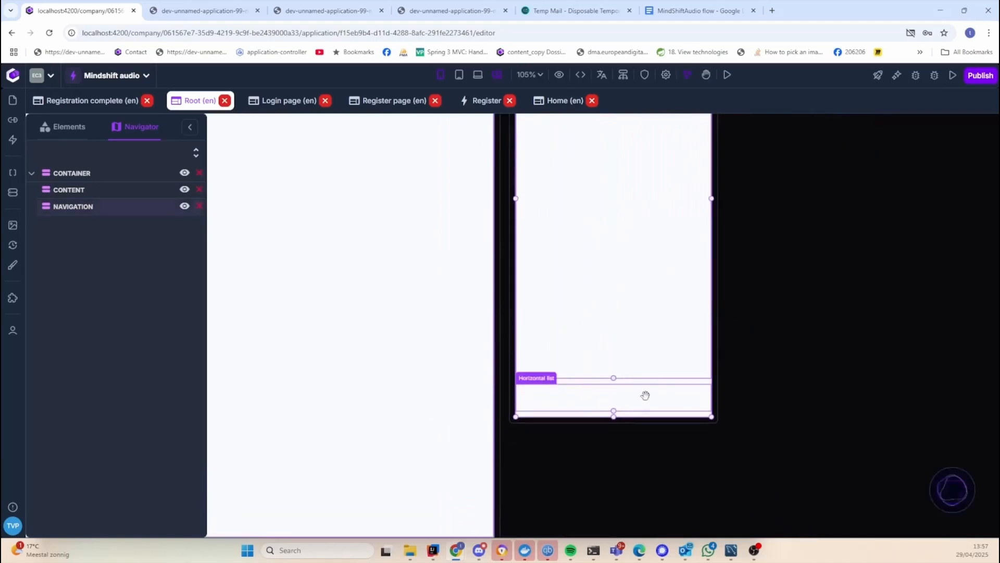
click(639, 336)
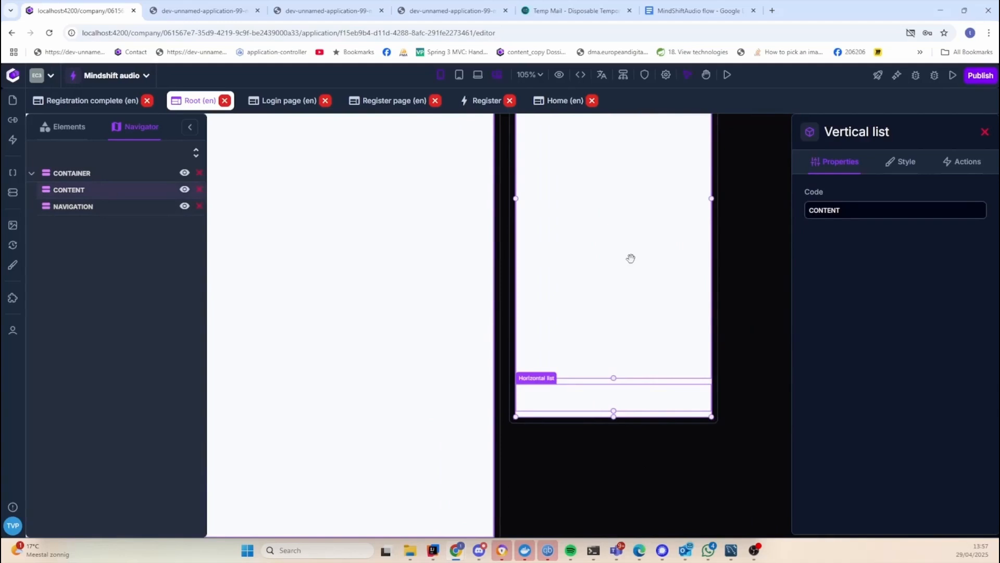
Set the NAVIGATION list's background color to the theme color Primary Background
click(652, 395)
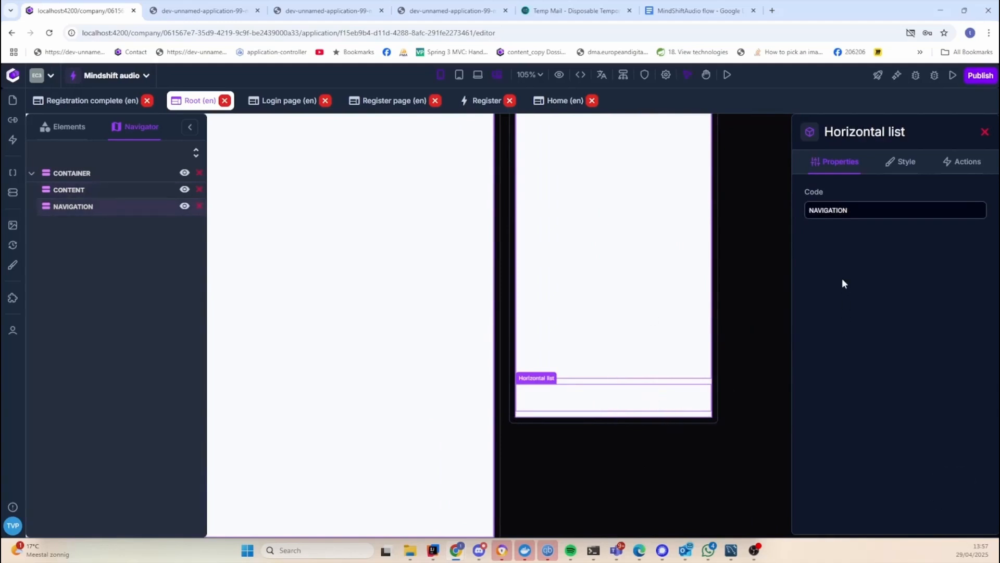
click(900, 162)
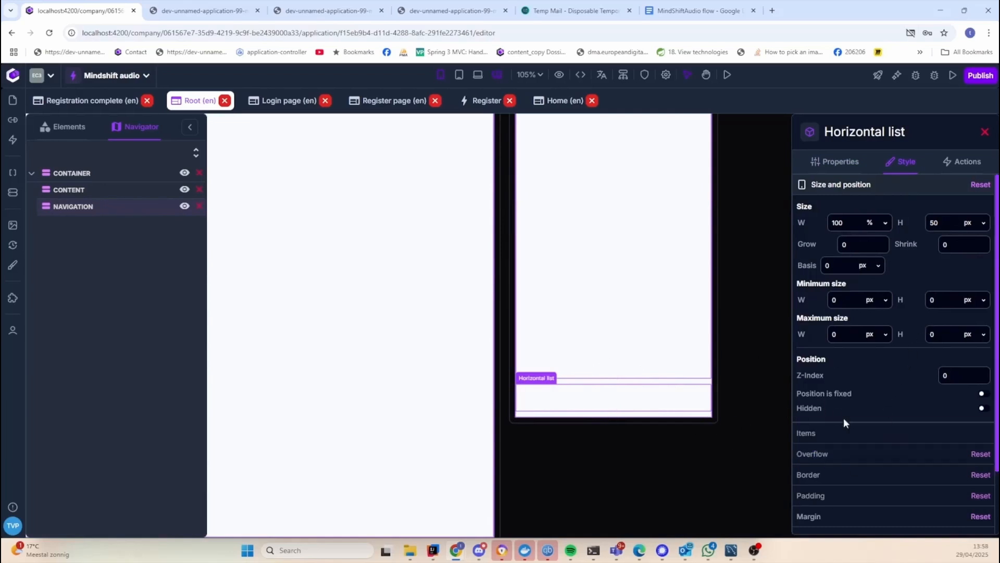
scroll(875, 515, down, 2)
click(886, 462)
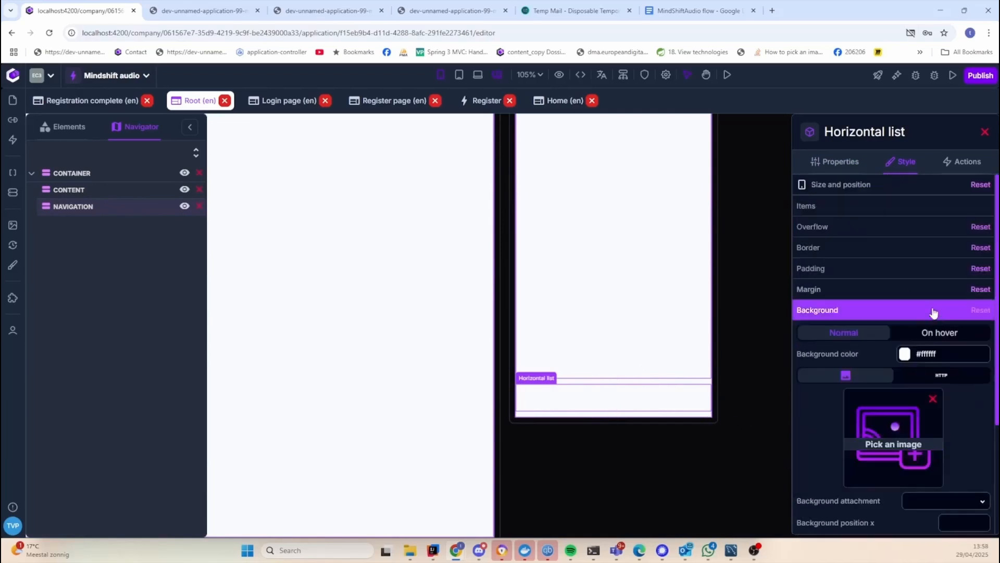
click(906, 354)
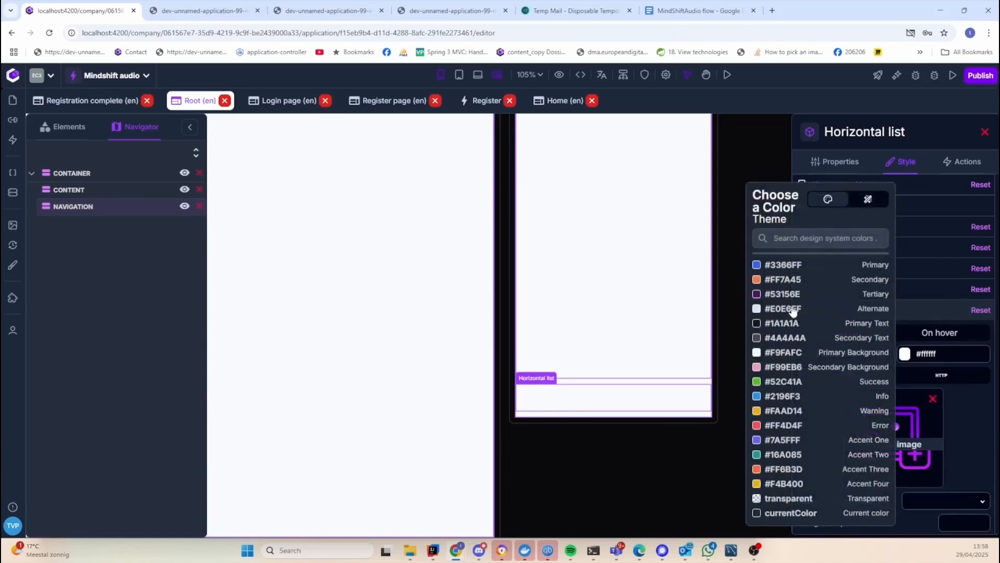
click(782, 353)
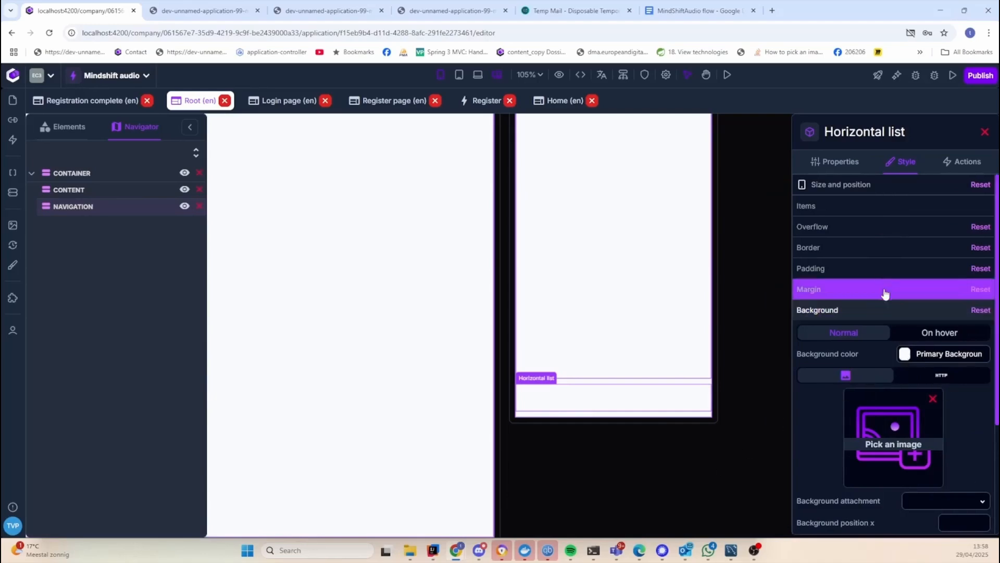
Check the navigation bar sketch in the MindShiftAudio flow Google document and return to the app editor
click(669, 11)
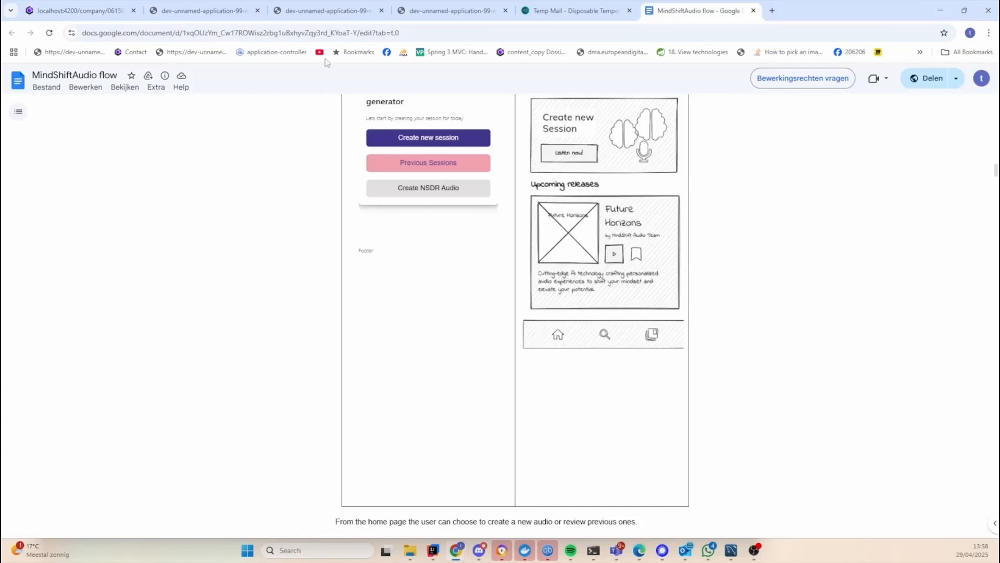
click(73, 10)
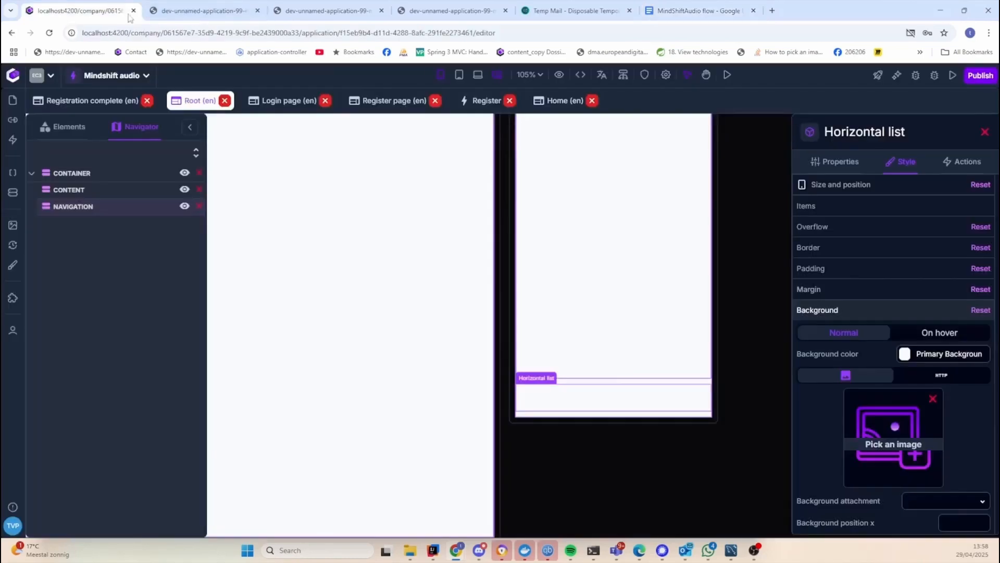
click(879, 247)
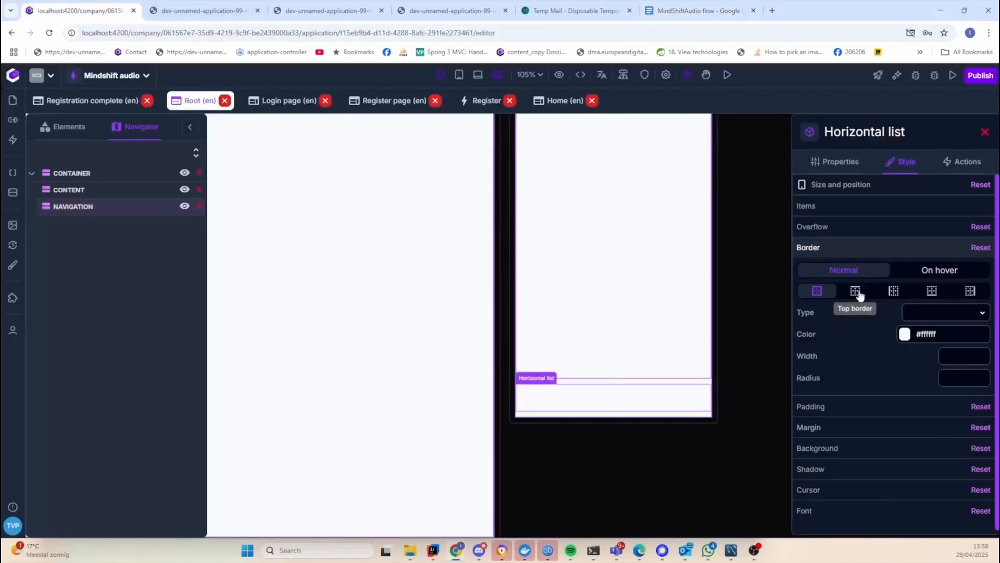
click(813, 289)
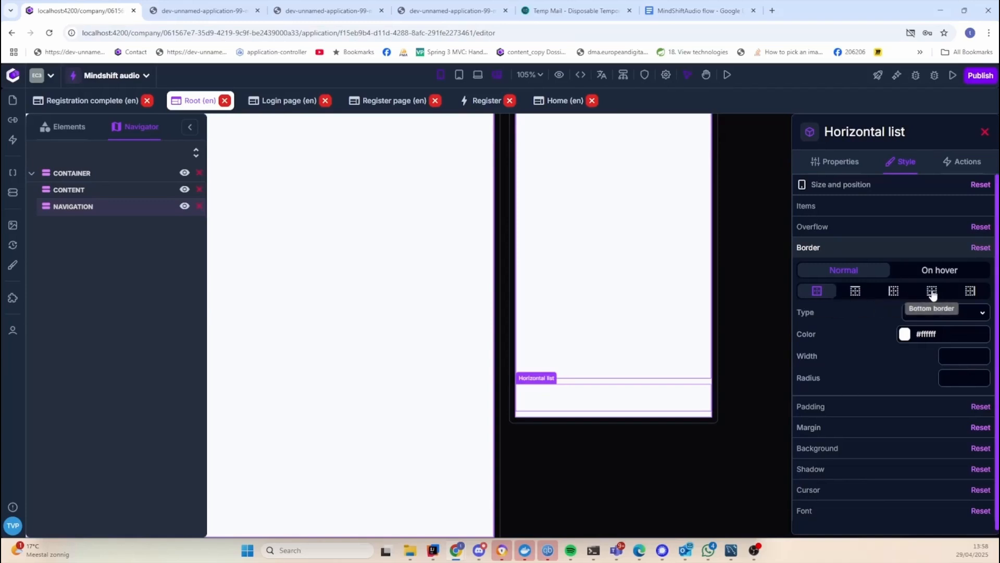
click(858, 295)
click(955, 315)
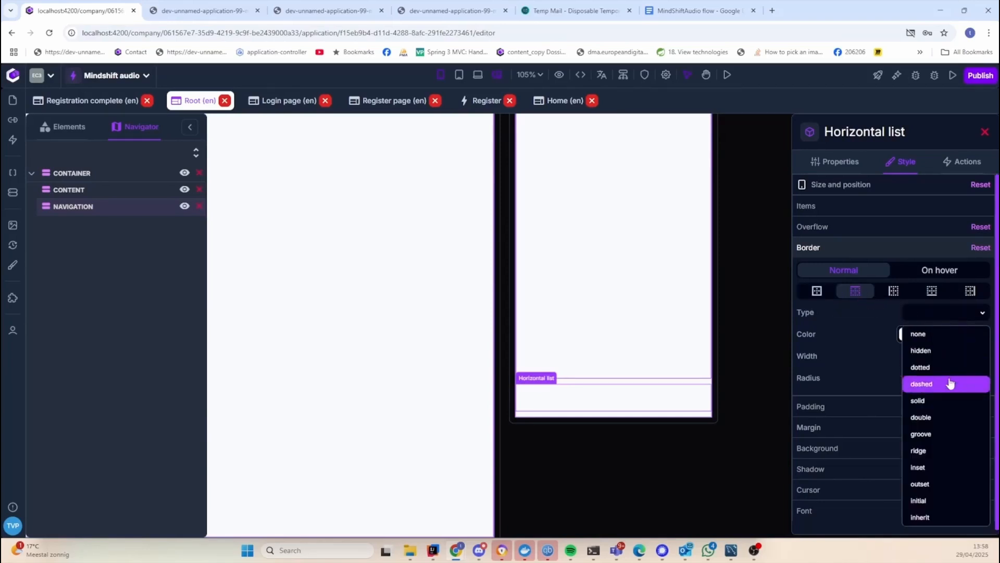
click(765, 438)
Give the NAVIGATION list a dashed border on all sides in the theme color Tertiary
click(616, 398)
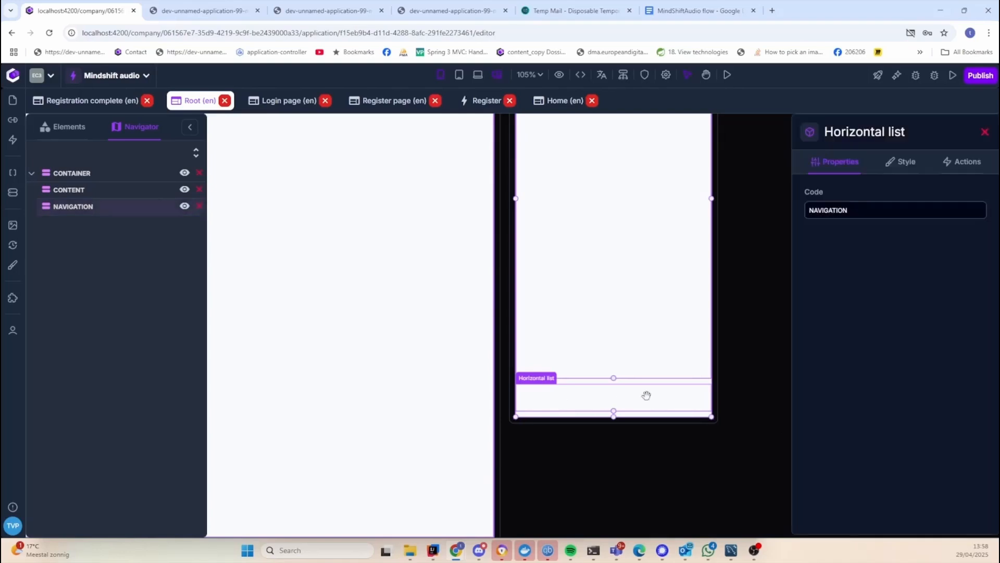
click(901, 161)
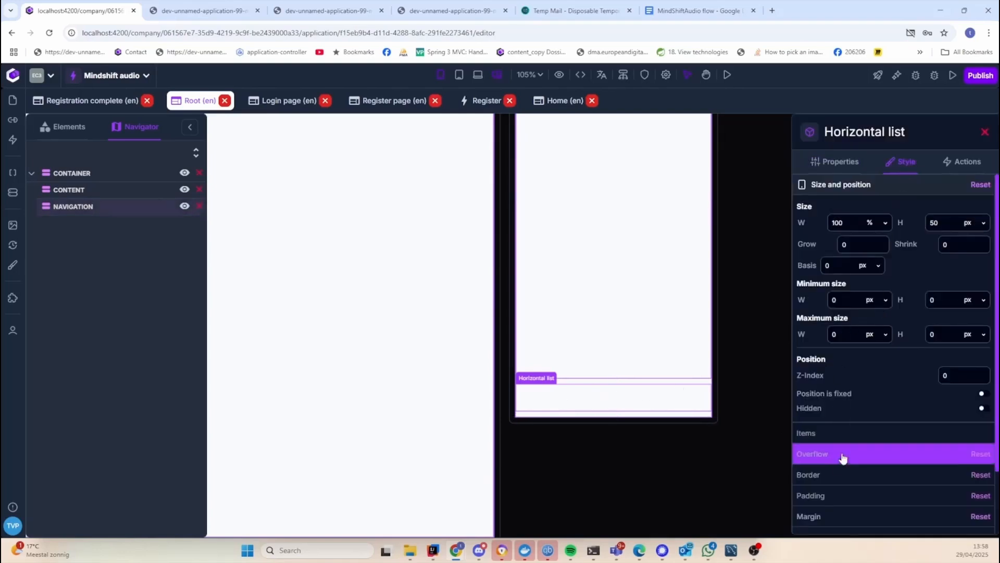
click(844, 474)
click(928, 312)
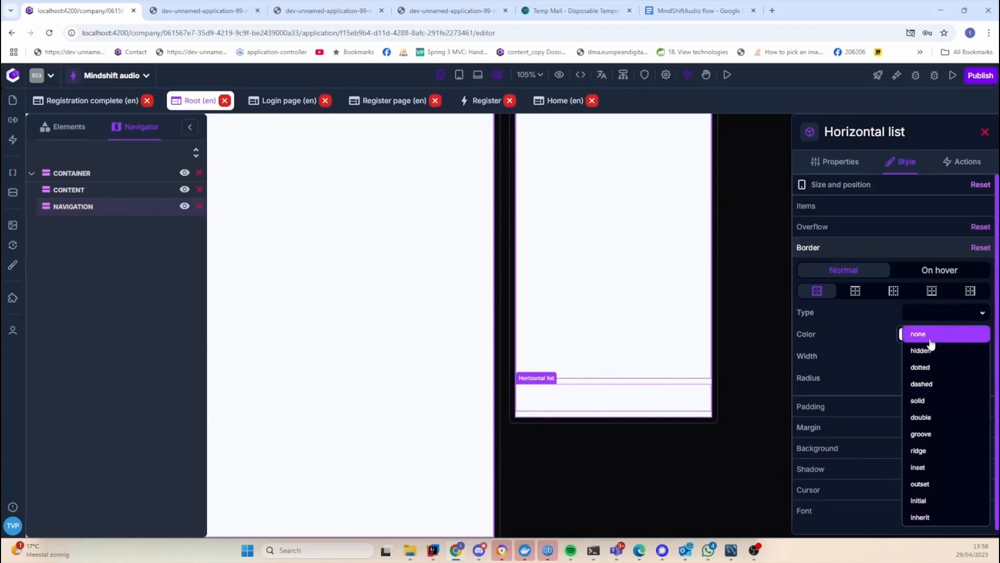
click(936, 388)
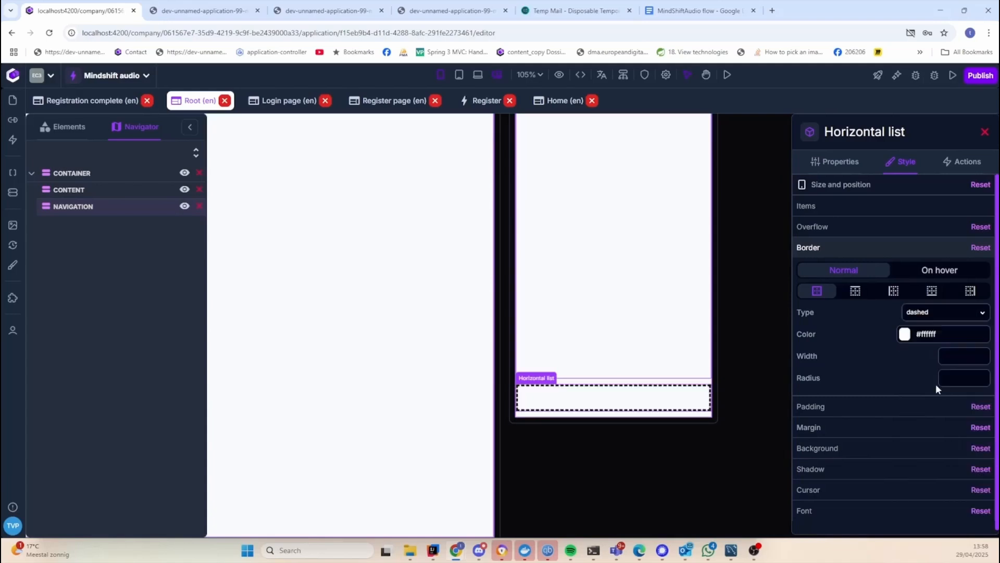
click(906, 335)
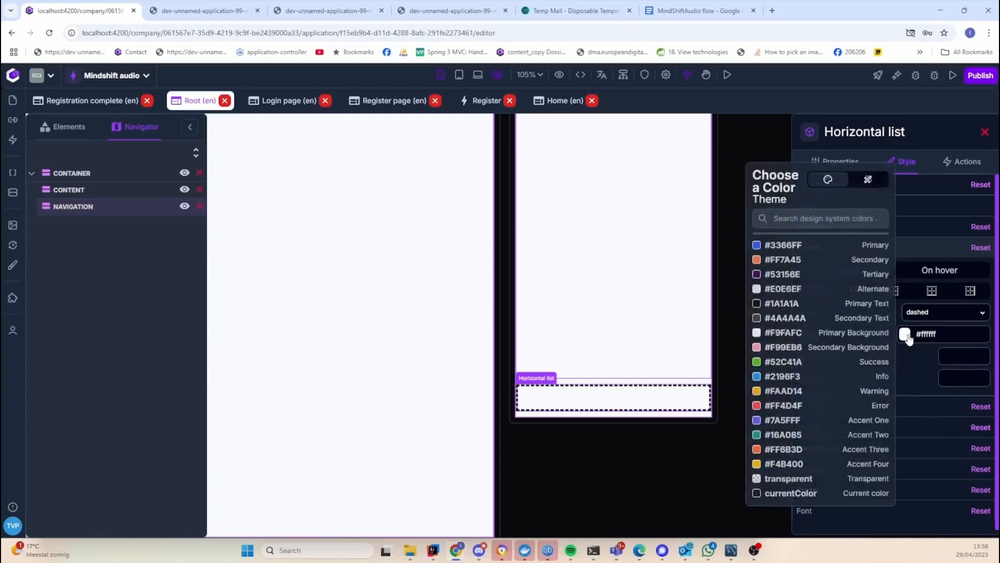
click(785, 275)
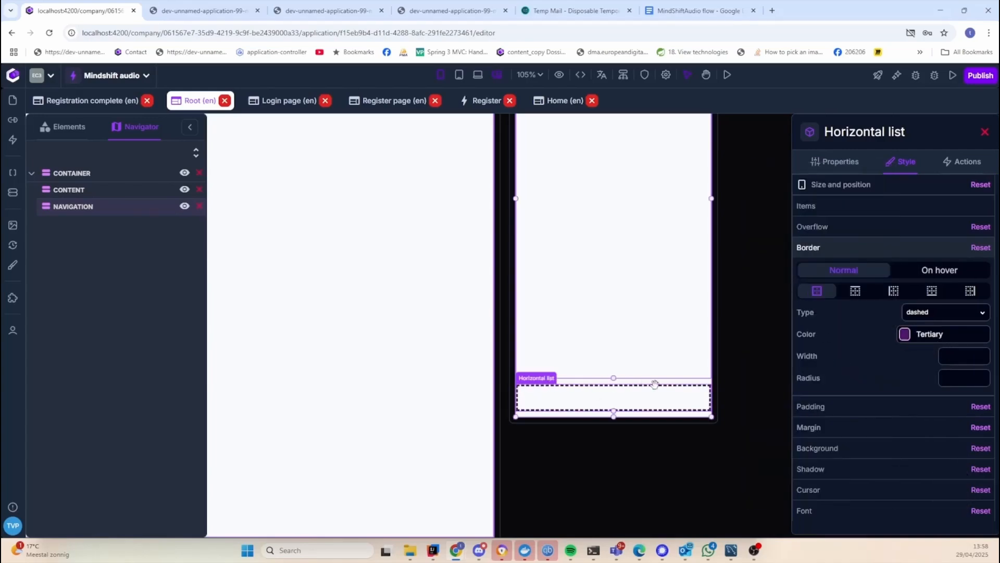
Try the dotted, double and solid border types on all sides of the NAVIGATION list, finishing with none
click(937, 313)
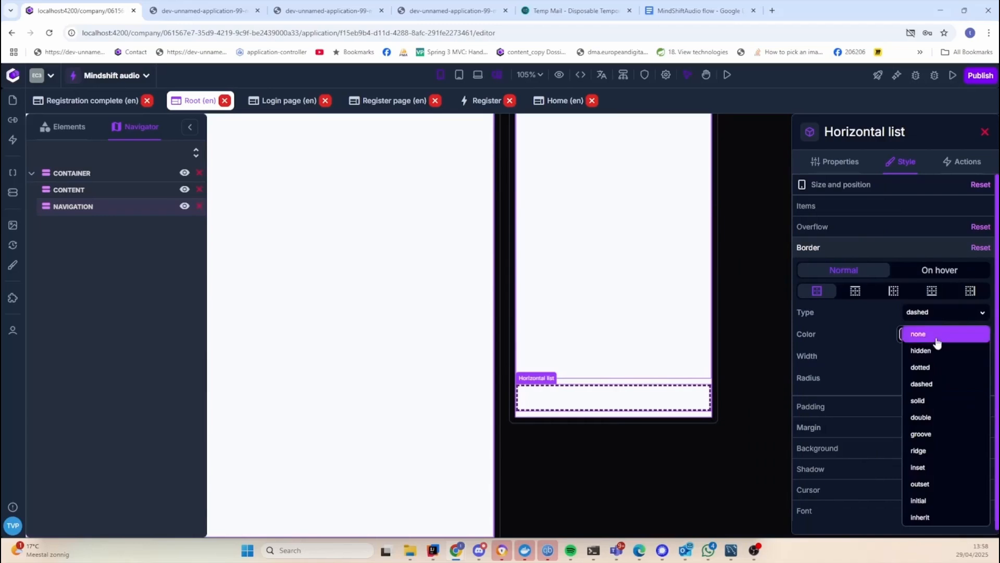
click(940, 372)
click(945, 316)
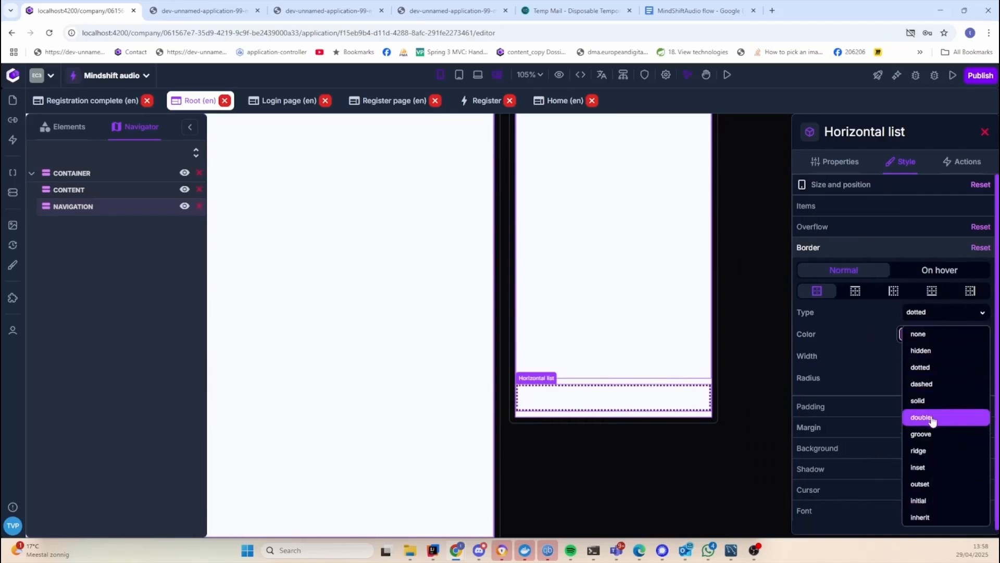
click(932, 421)
click(935, 314)
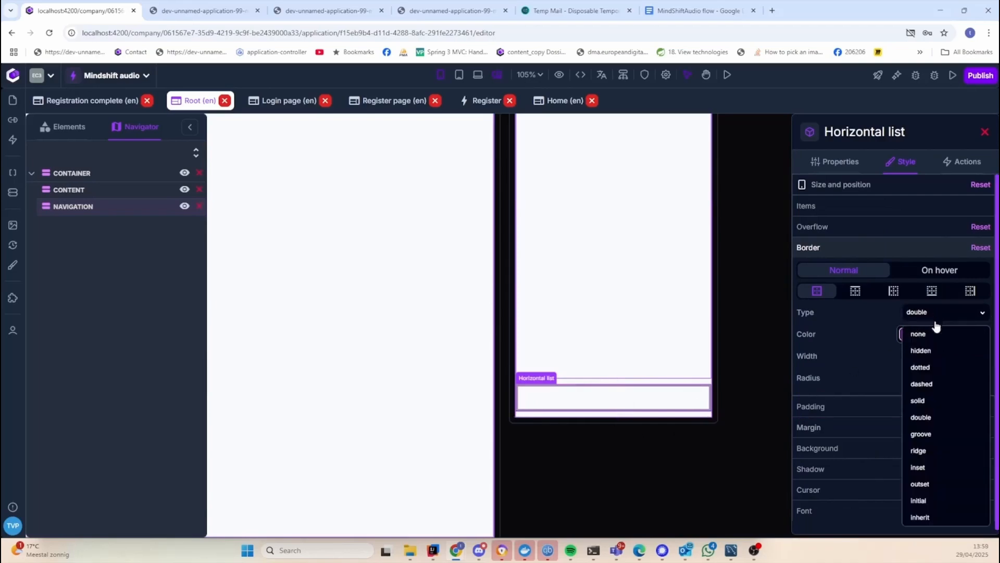
click(940, 384)
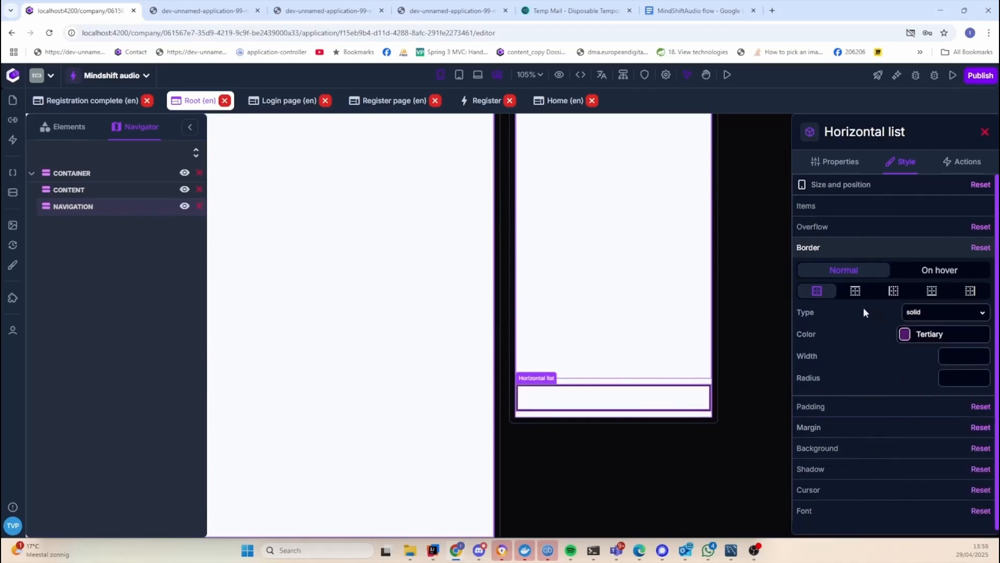
click(949, 312)
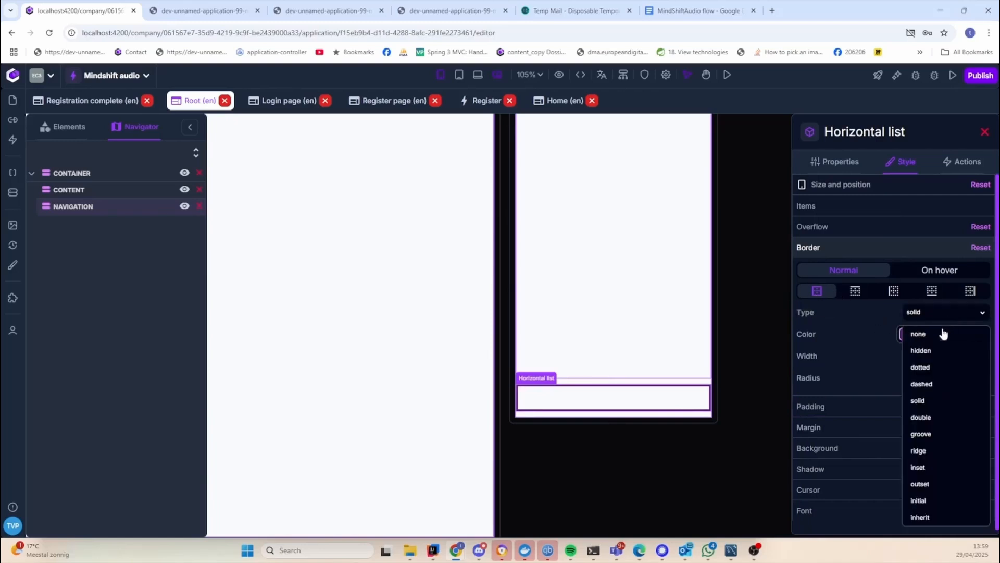
click(921, 328)
Give only the NAVIGATION list's top edge a solid border in the theme color Alternate with a width of 1
click(855, 292)
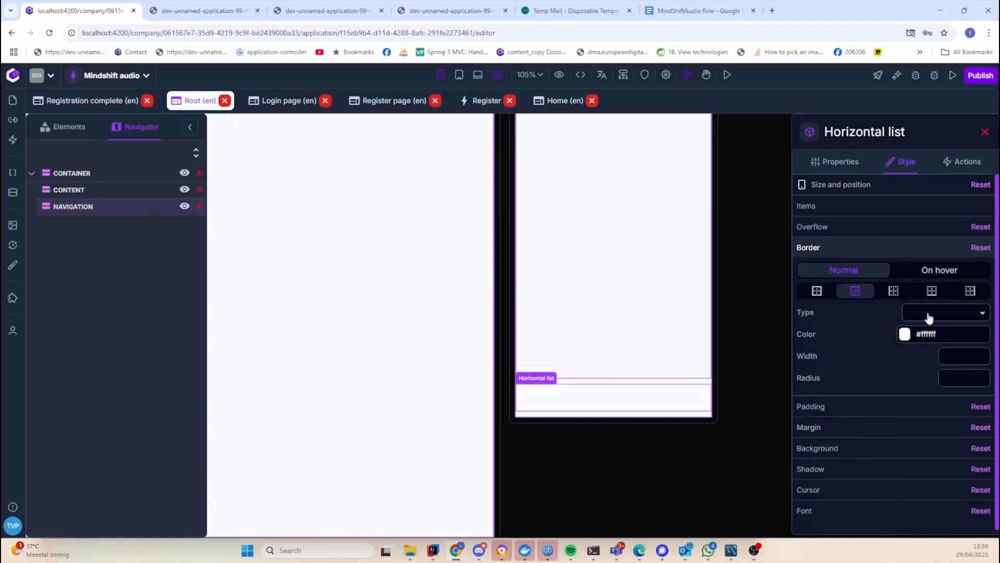
click(927, 314)
click(932, 401)
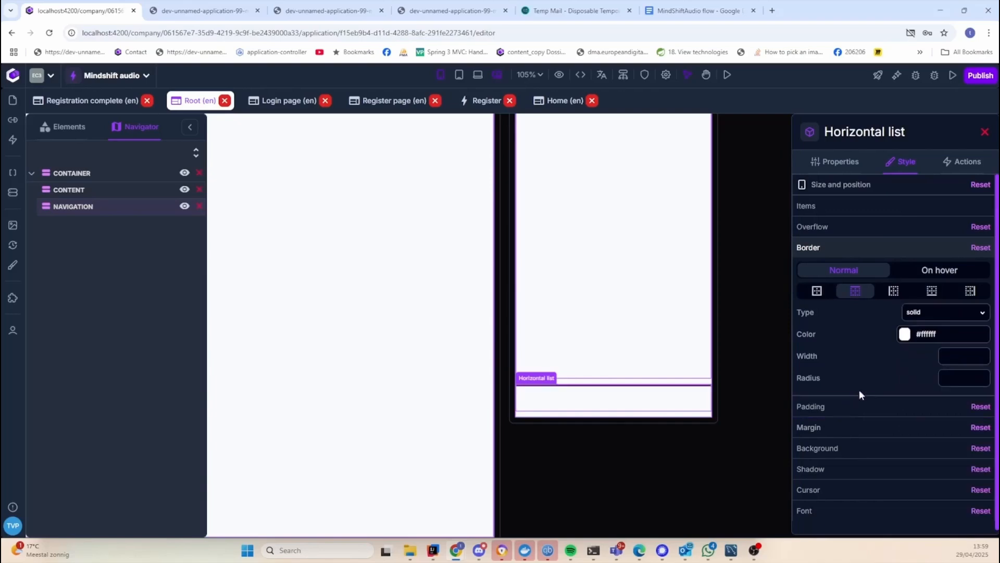
click(905, 334)
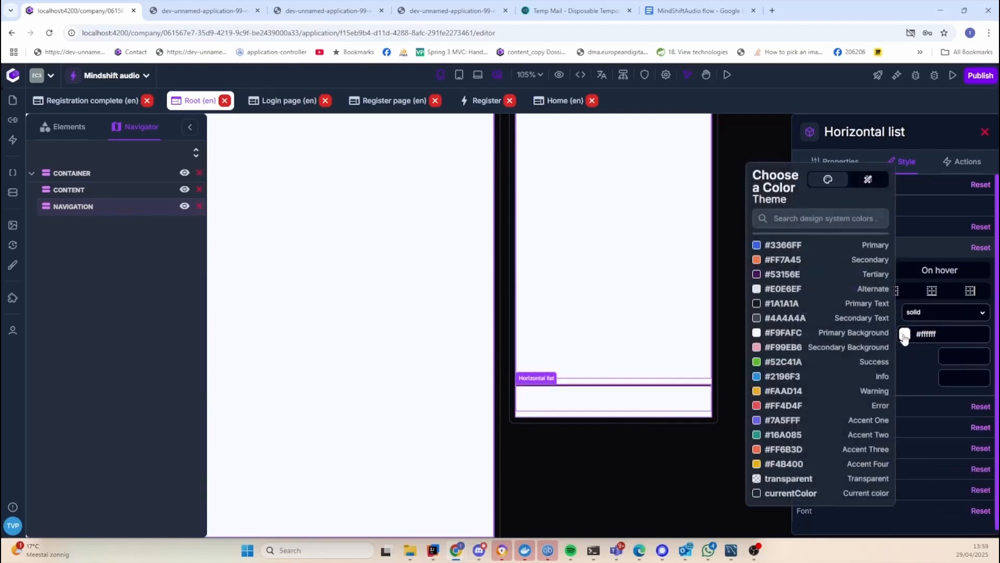
click(781, 289)
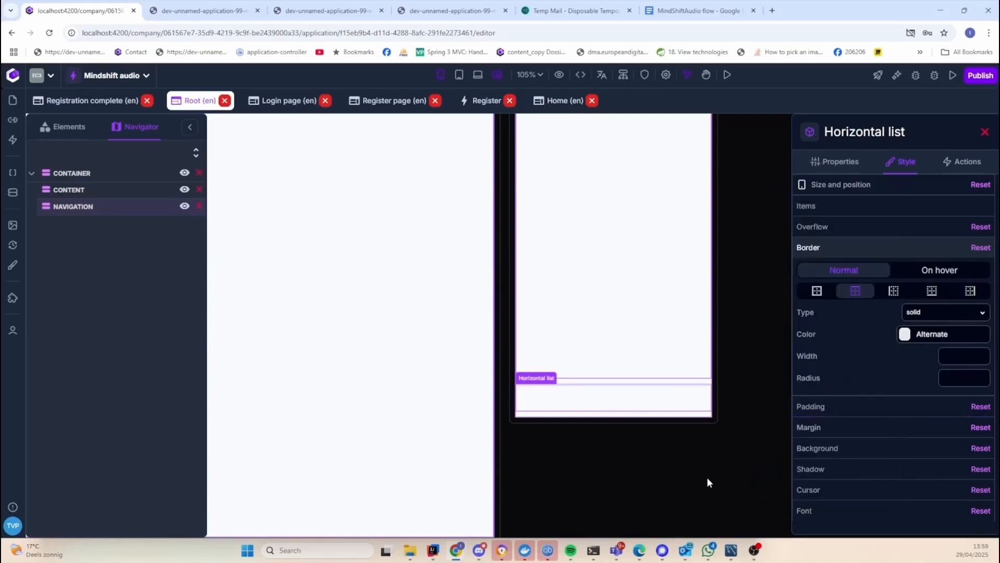
click(956, 358)
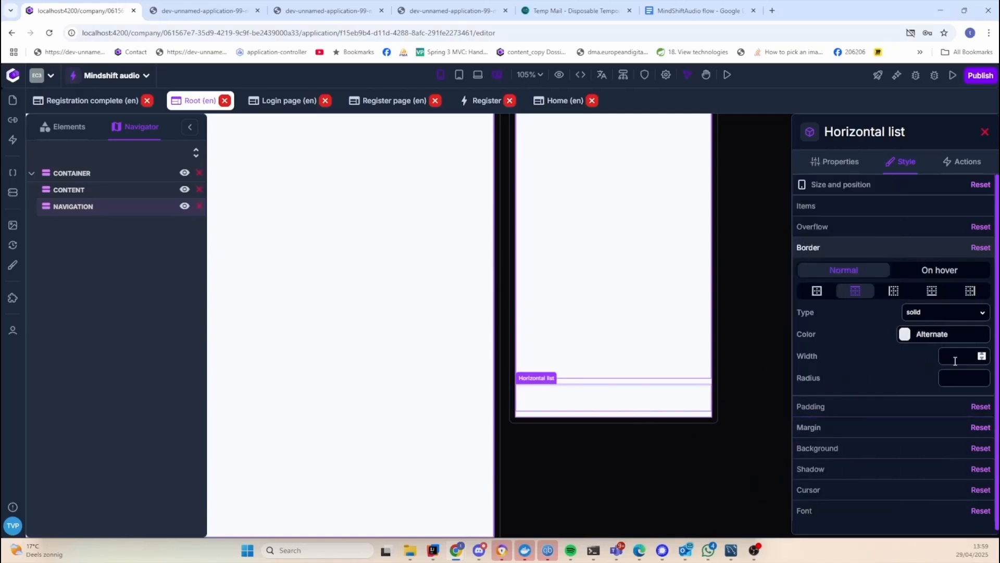
text(1)
click(862, 390)
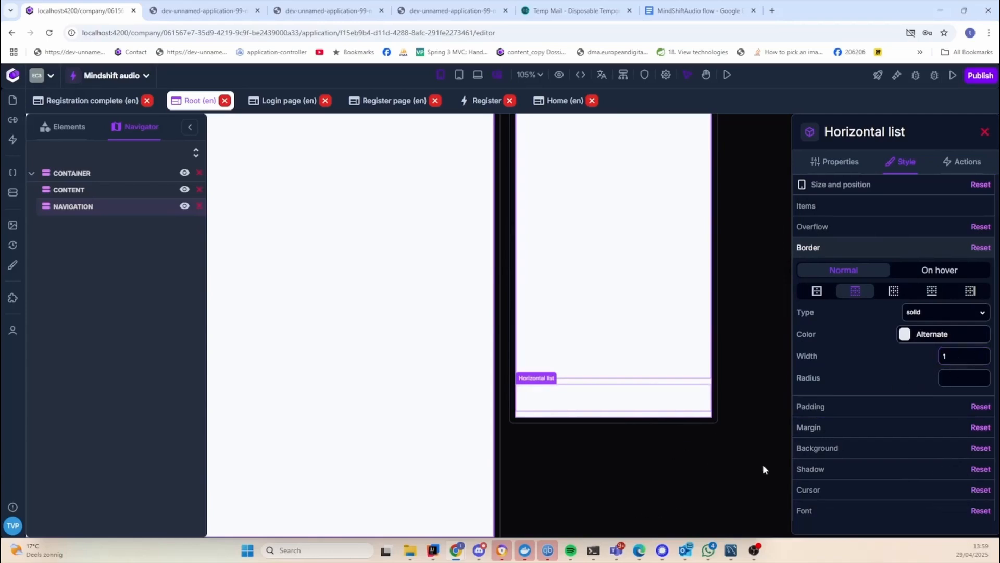
Set the item gap of the CONTAINER vertical list to 0
key(space)
drag(718, 482, 689, 414)
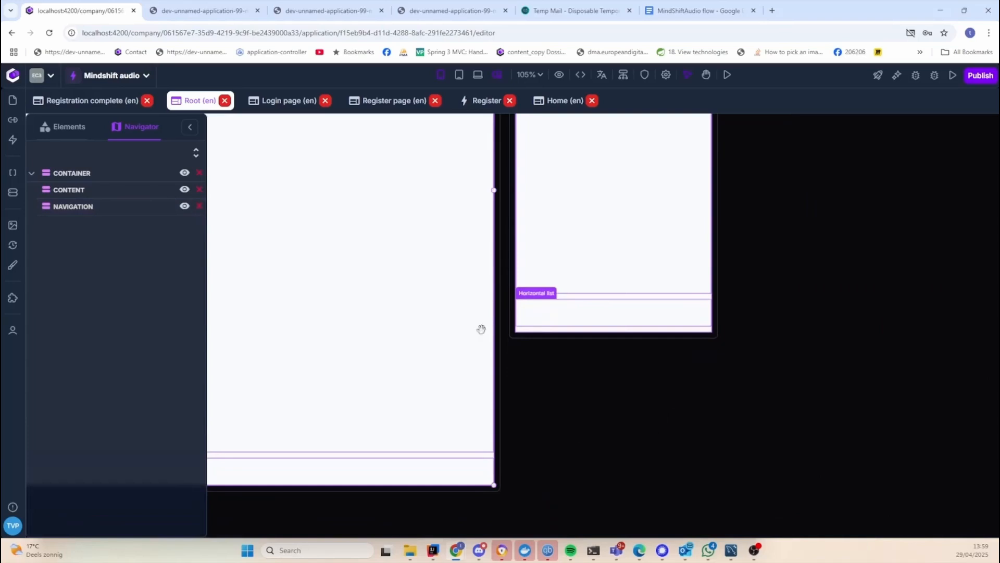
click(553, 328)
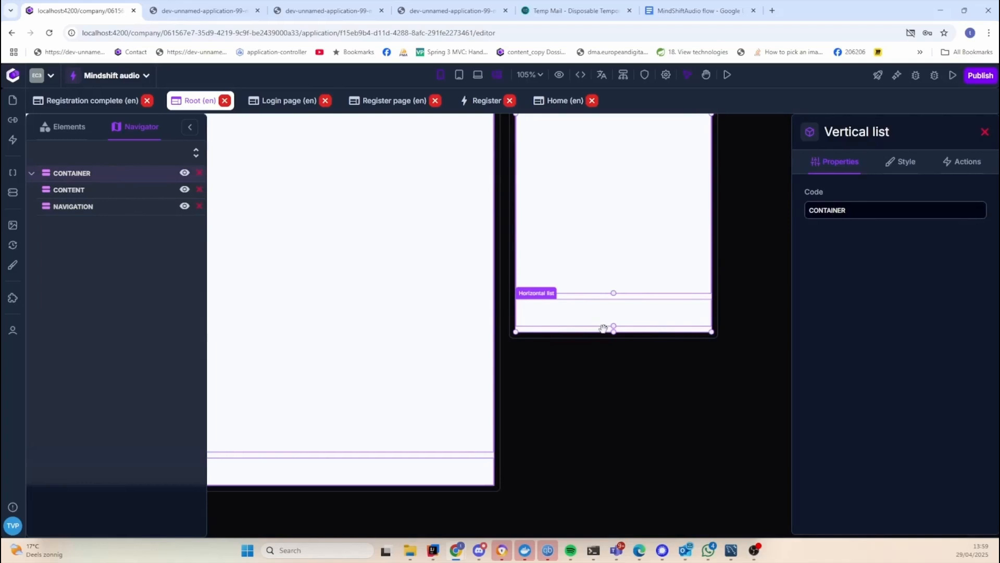
click(903, 162)
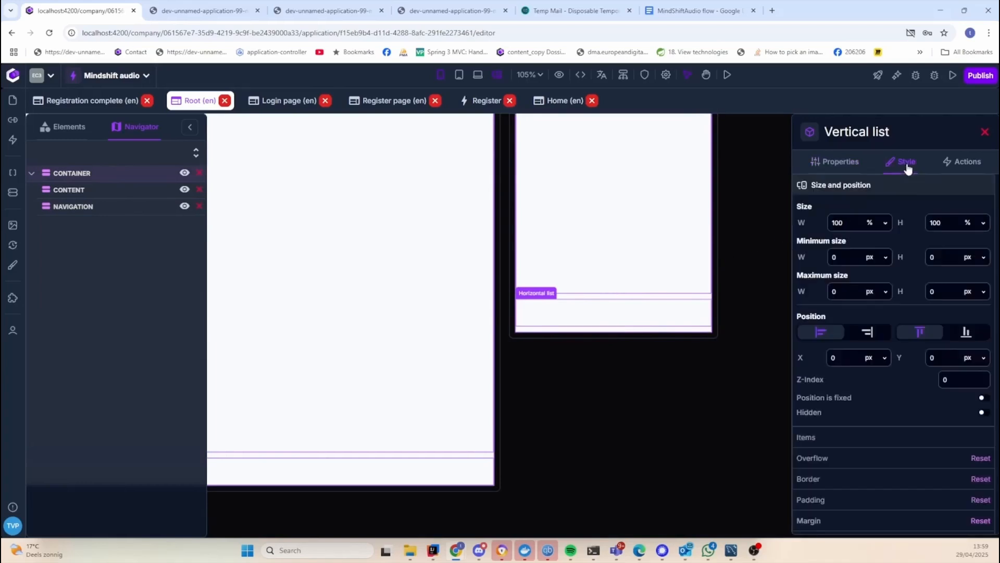
click(891, 437)
click(960, 228)
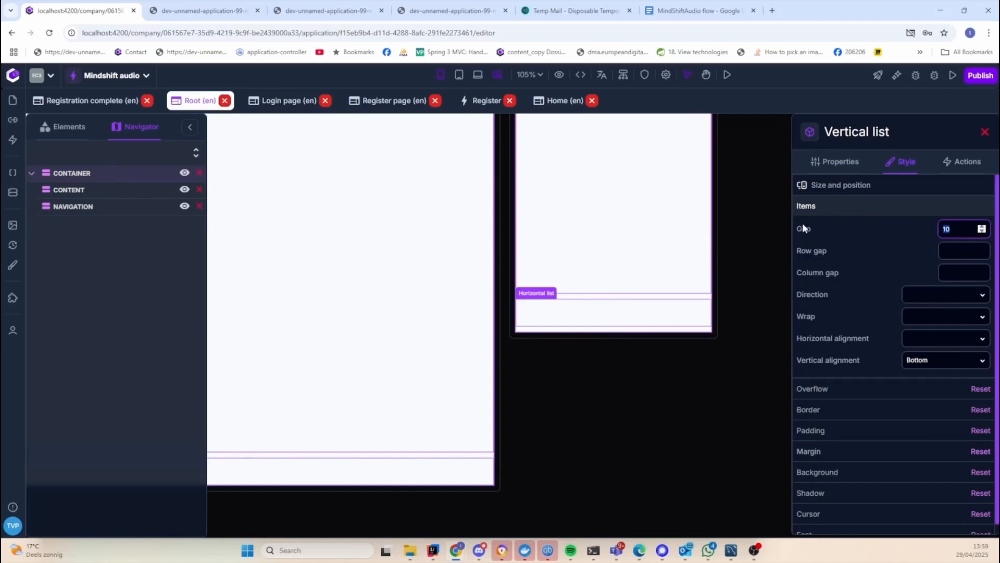
drag(814, 229, 799, 230)
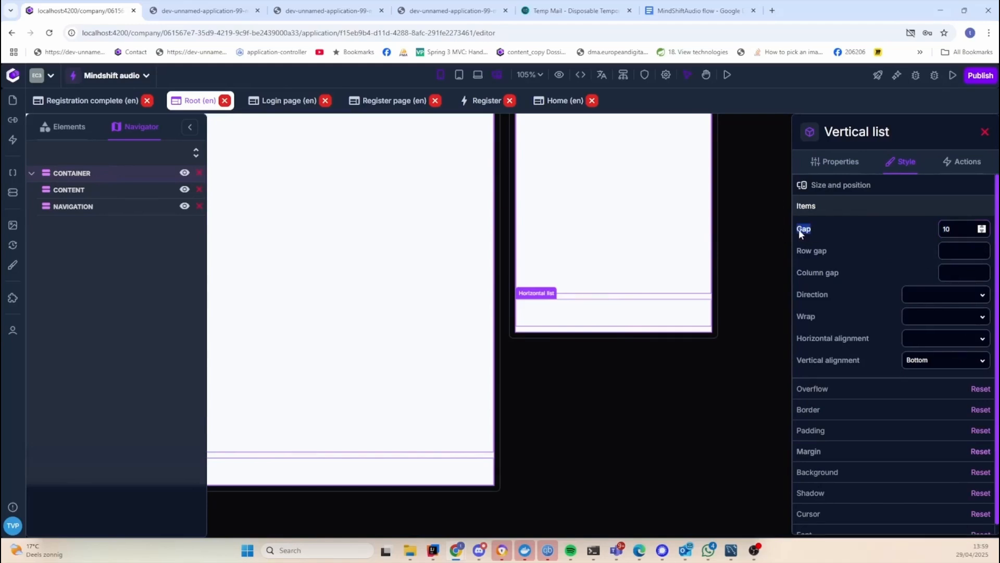
click(952, 231)
key(ctrl+a)
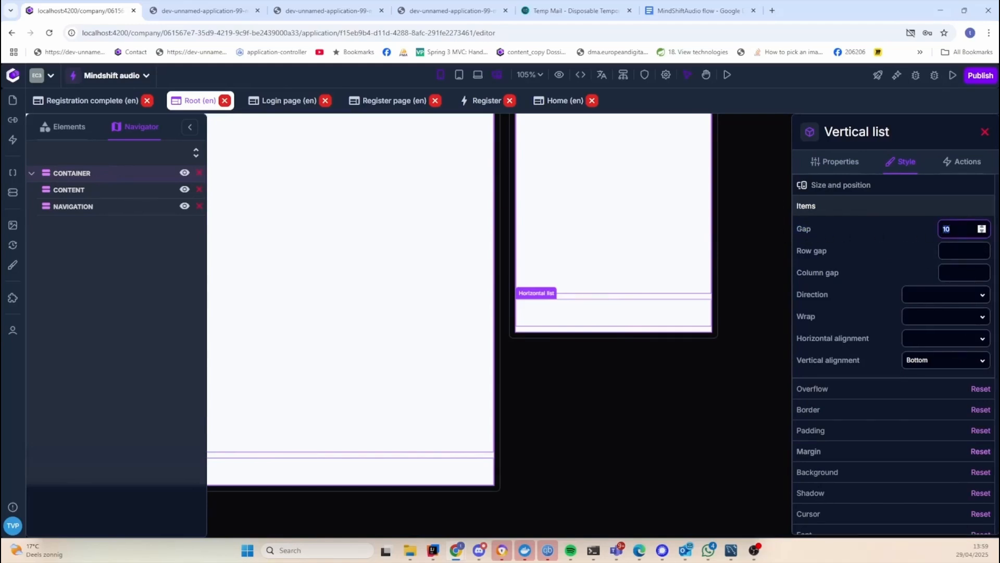
text(0)
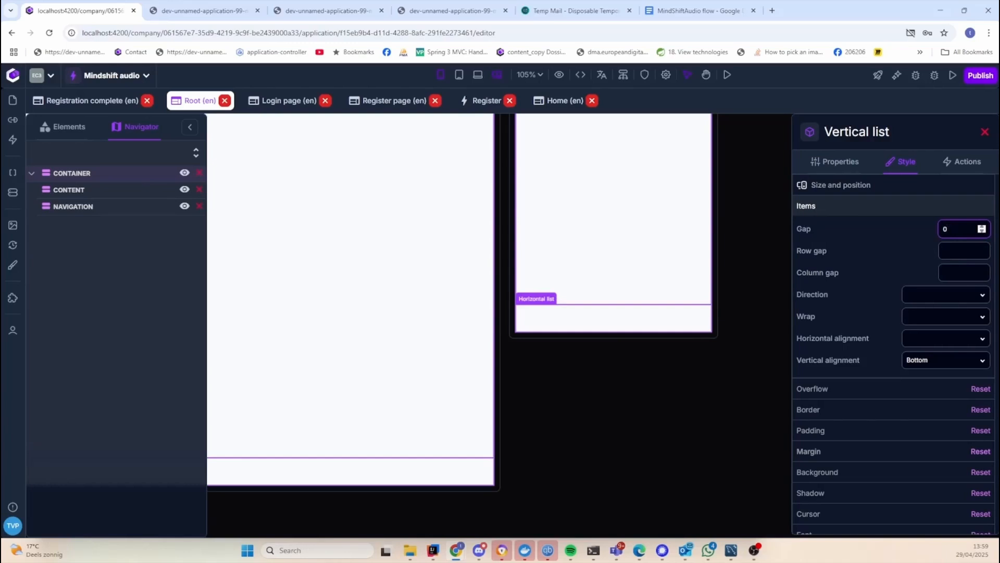
click(773, 311)
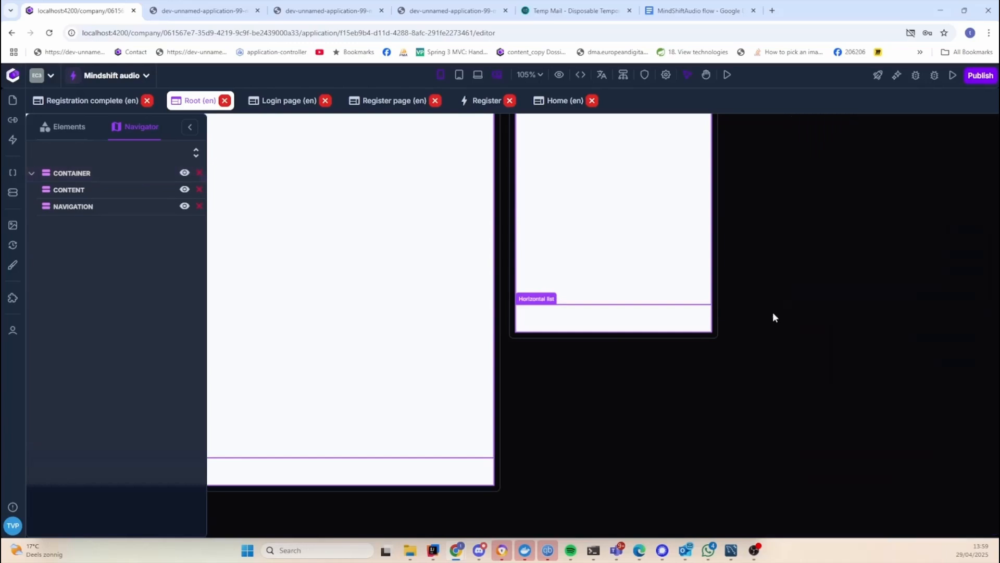
Turn off the canvas display of element borders and inspect the NAVIGATION list's top border
click(333, 415)
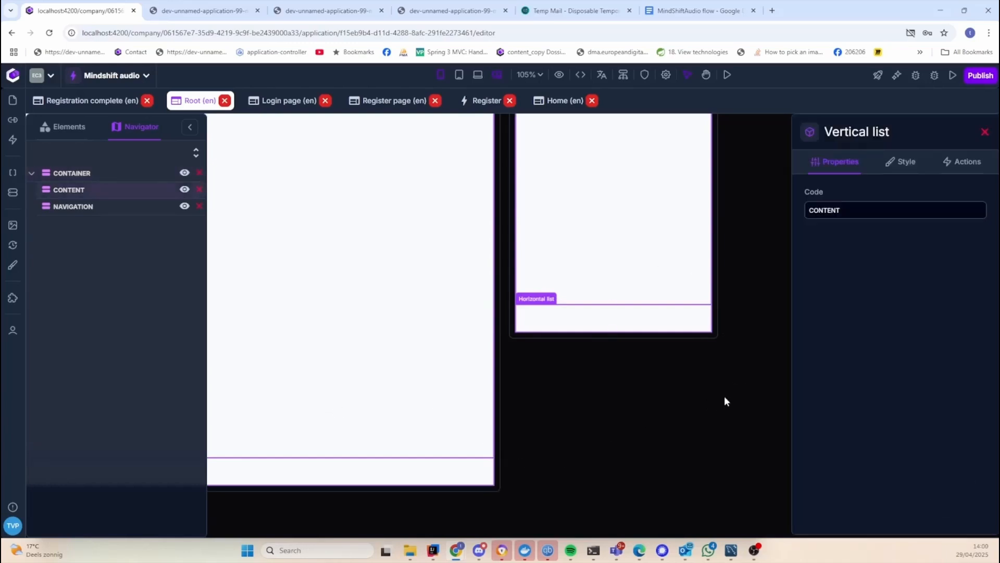
click(580, 74)
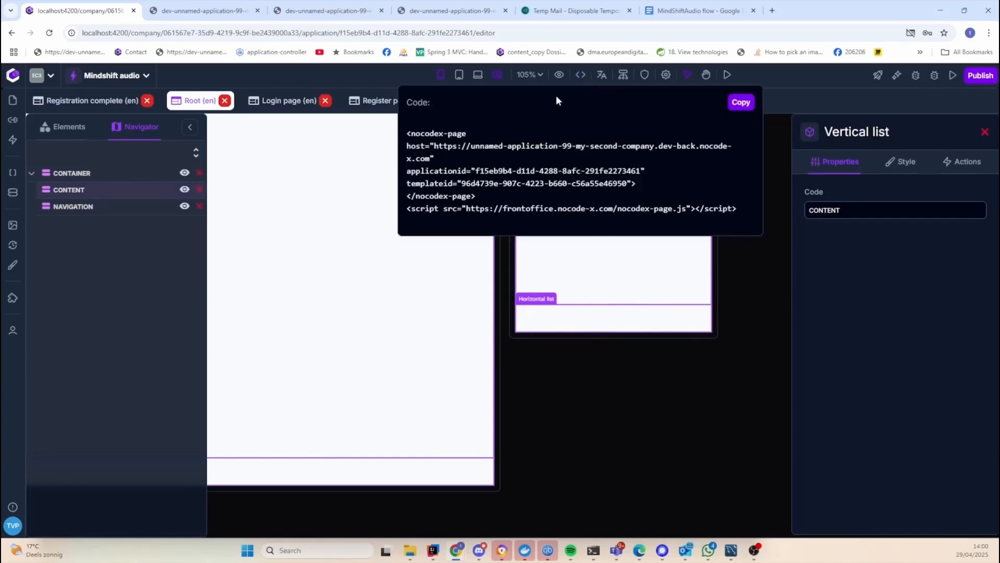
click(570, 72)
click(559, 76)
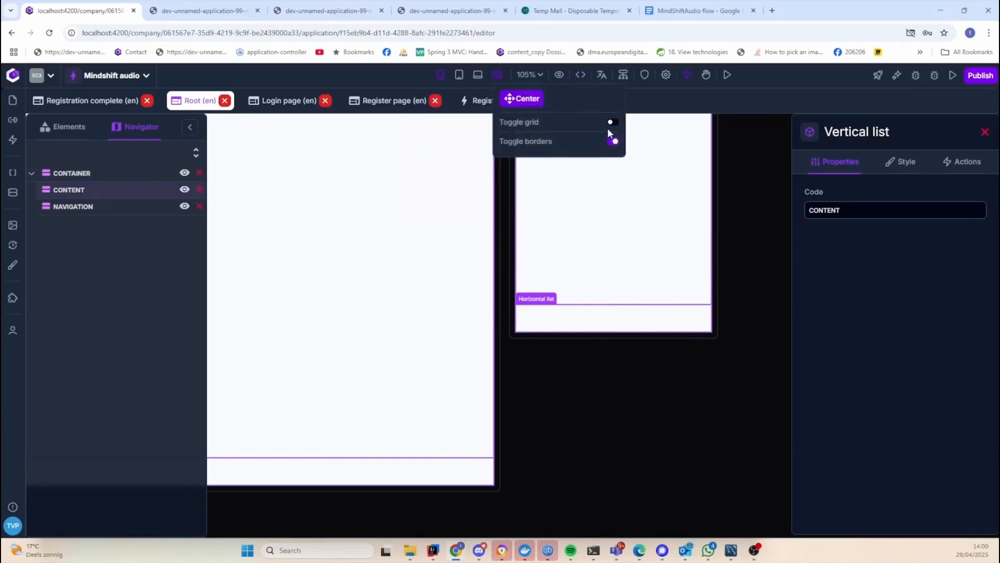
click(613, 141)
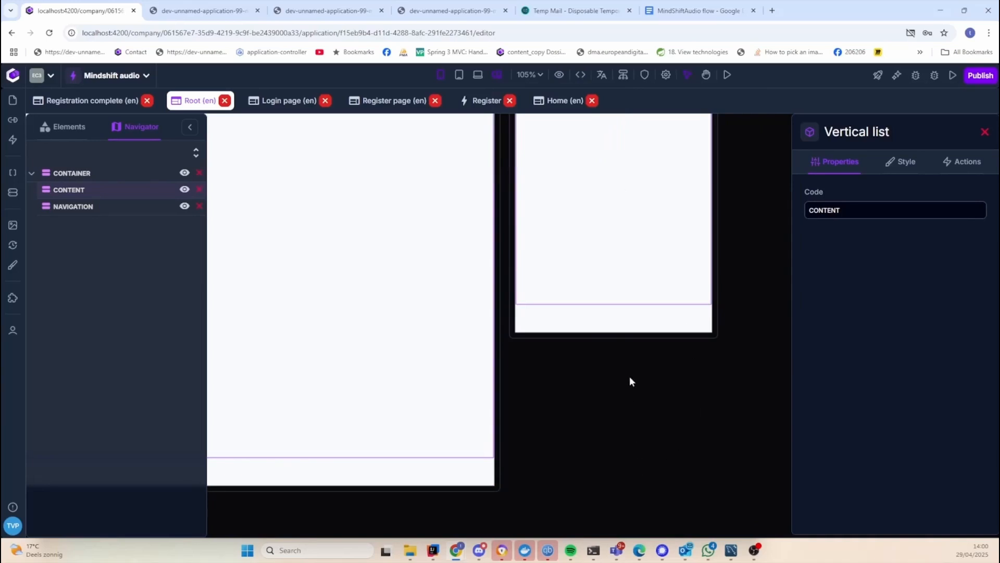
click(383, 475)
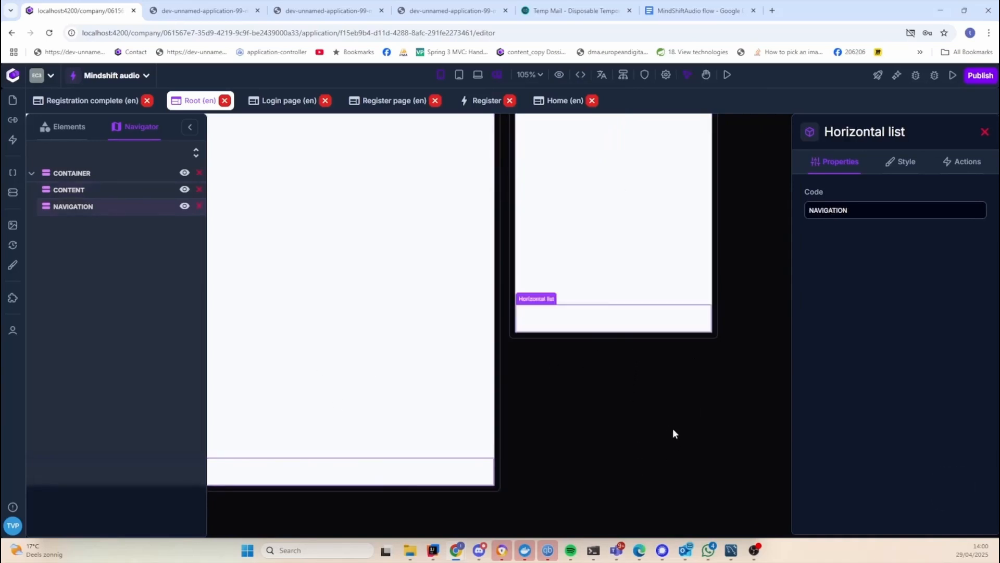
click(640, 263)
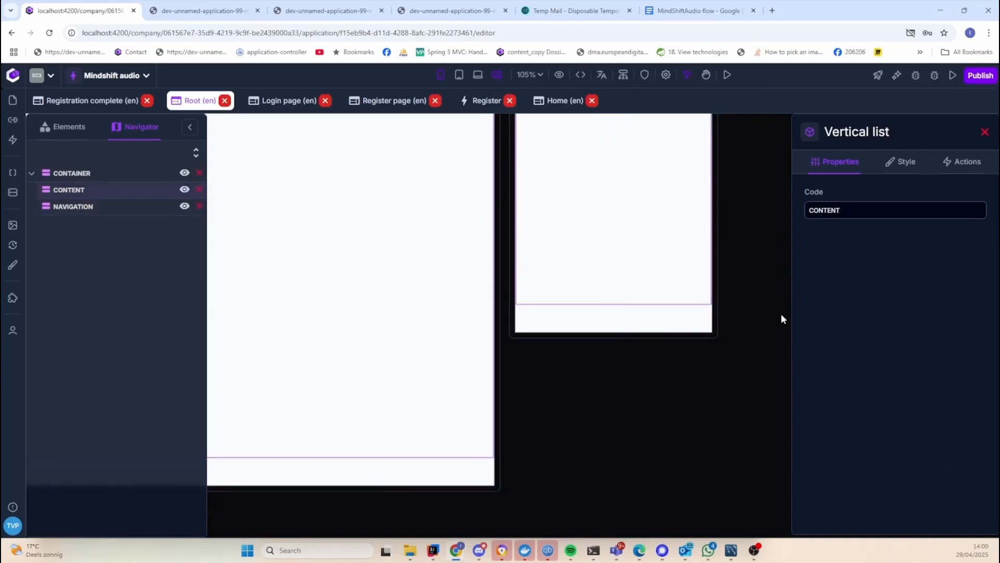
click(761, 312)
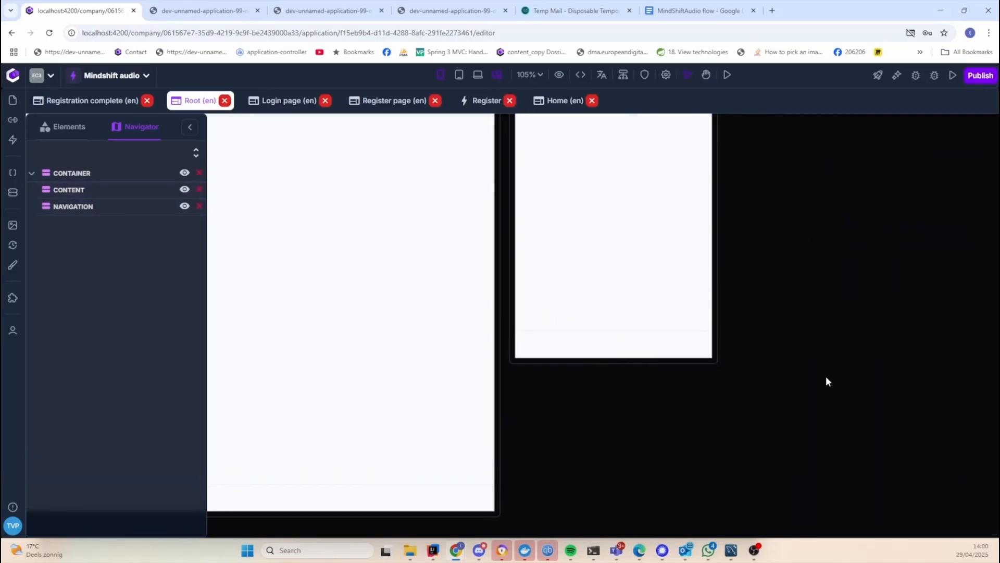
scroll(701, 388, up, 3)
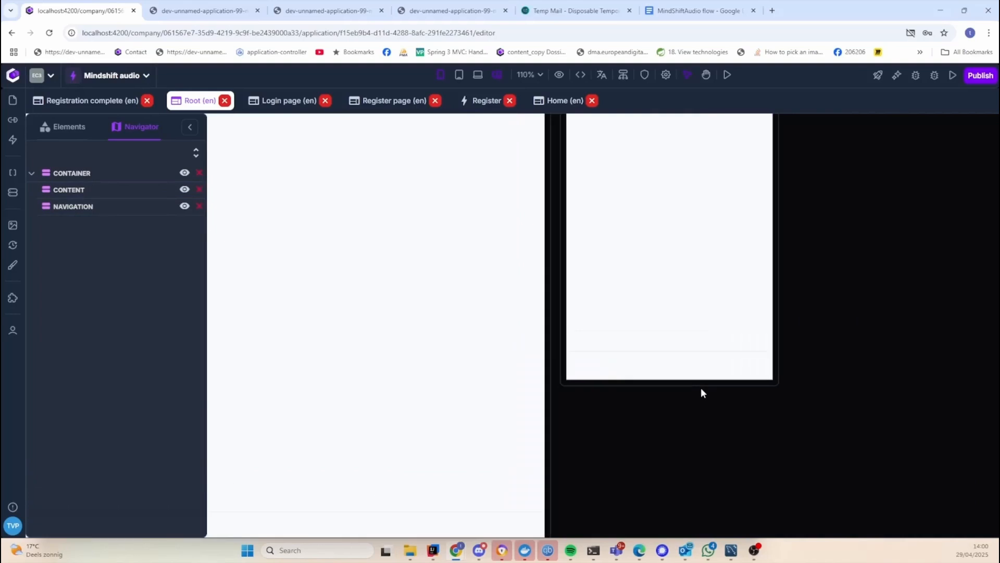
drag(808, 496, 602, 378)
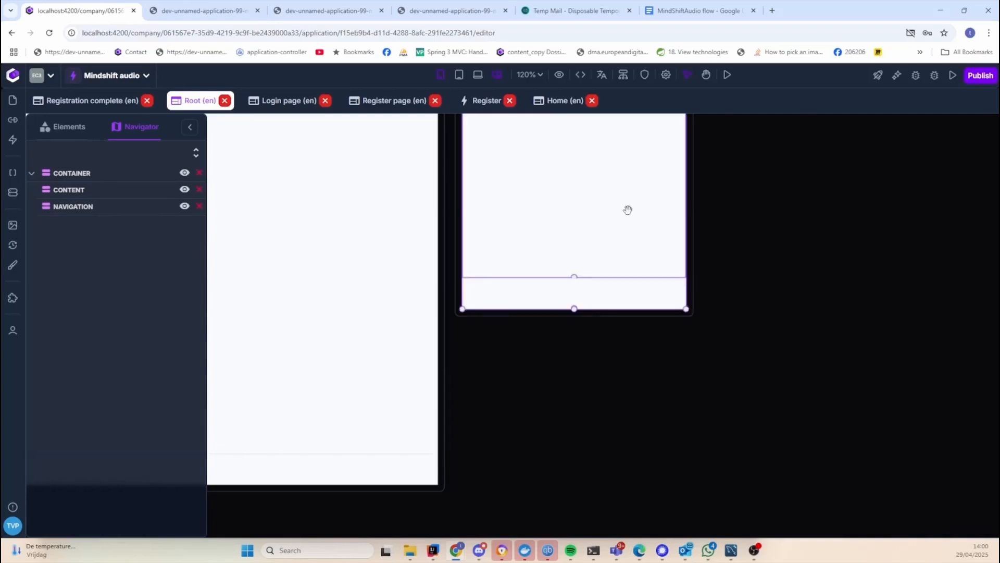
Find the Icon button element and add one inside the NAVIGATION list
click(46, 128)
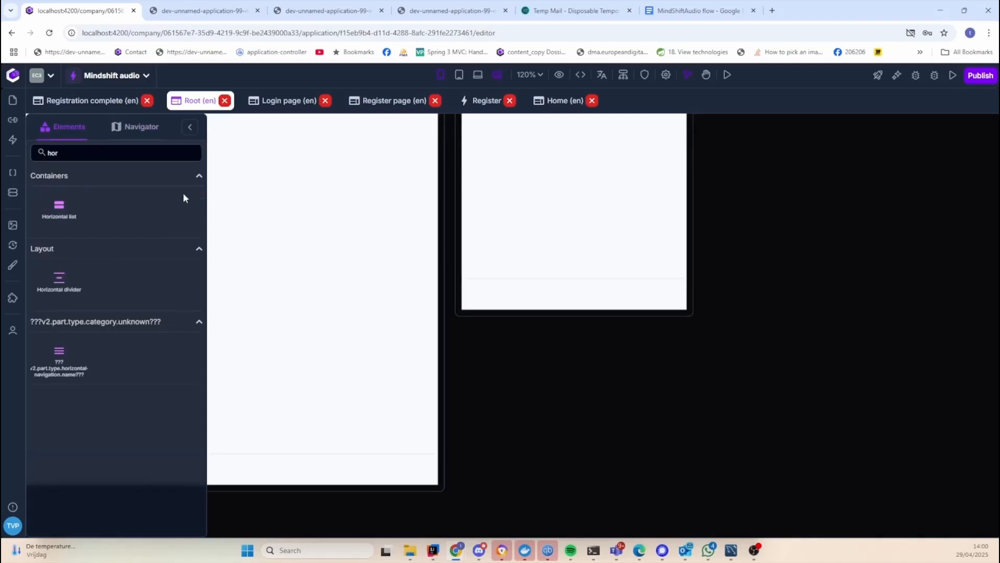
click(134, 152)
key(BackSpace)
key(BackSpace)
key(BackSpace)
text(icon)
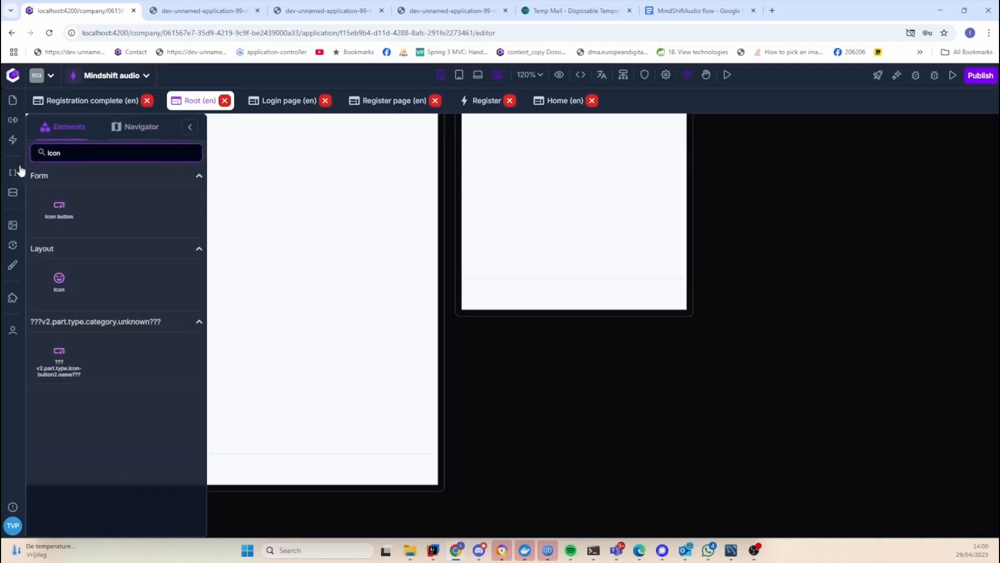
drag(59, 208, 594, 295)
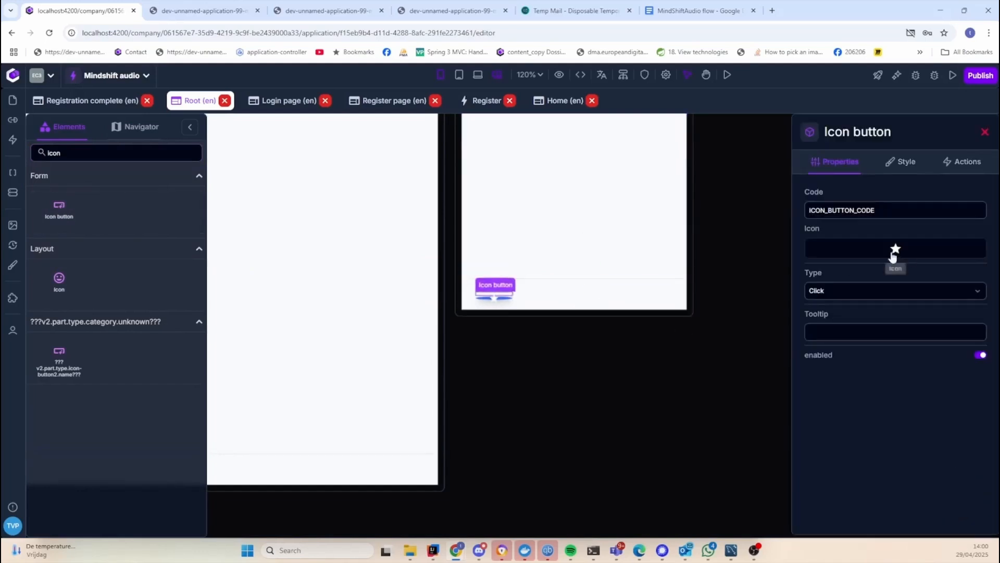
Reset the padding of the NAVIGATION list
click(600, 295)
click(901, 161)
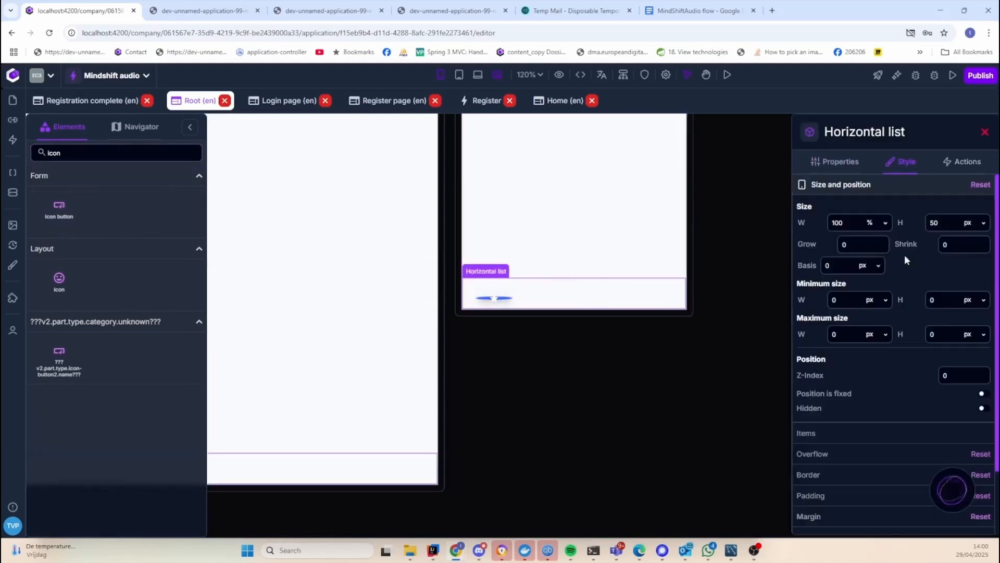
click(871, 498)
click(980, 269)
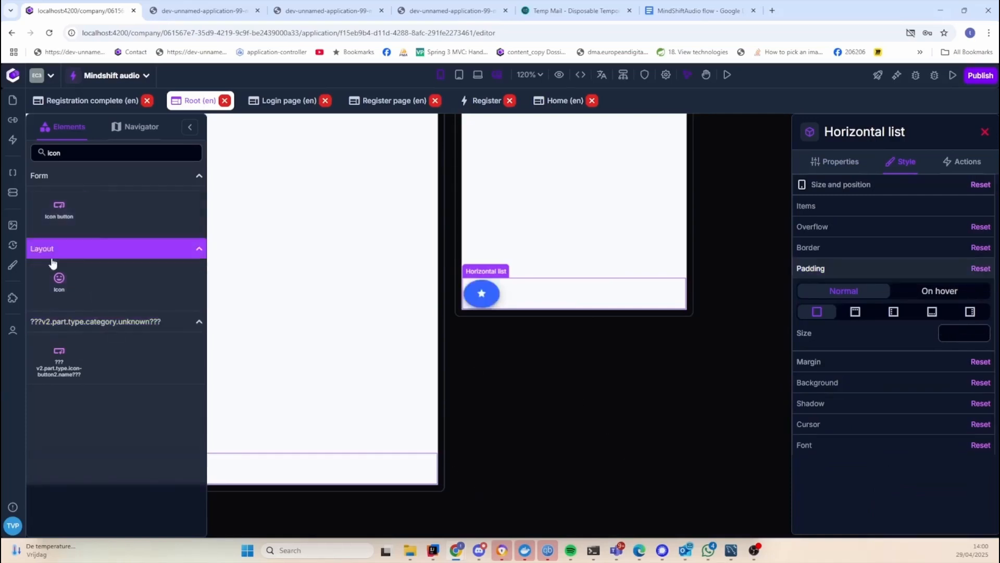
Check the navigation bar sketch in the MindShiftAudio flow document, return to the app editor and remove the icon button from the NAVIGATION list
click(689, 11)
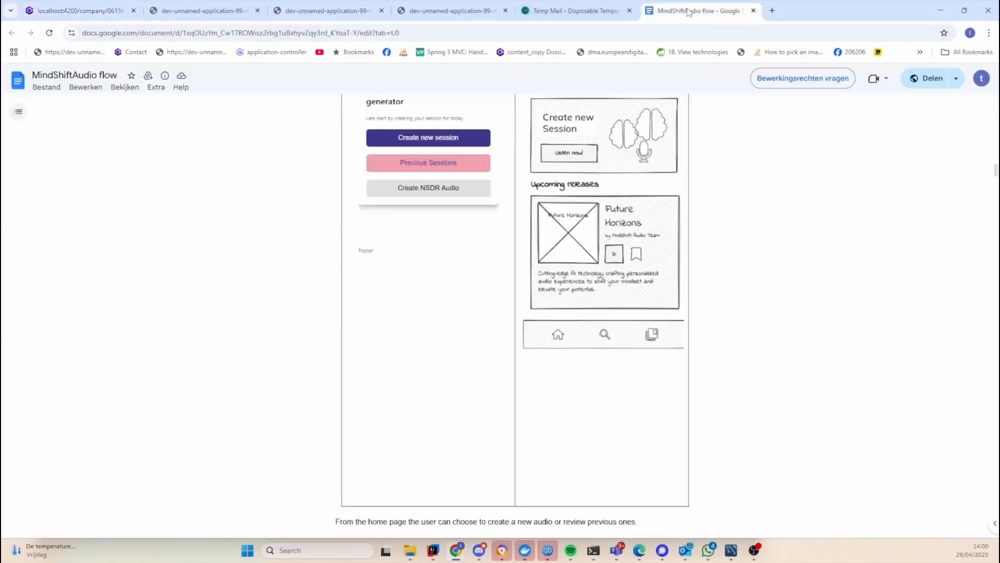
click(79, 11)
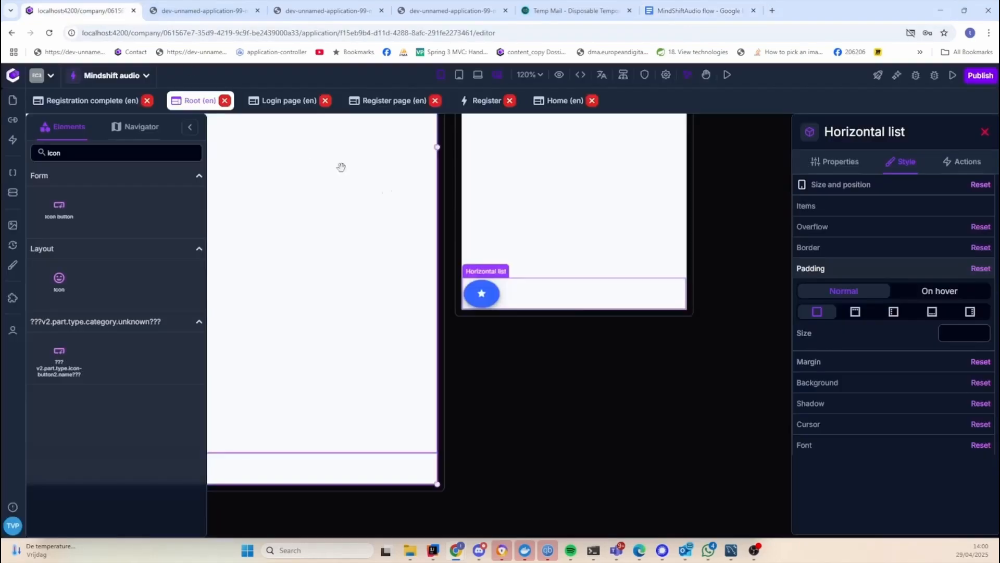
right_click(473, 296)
click(523, 348)
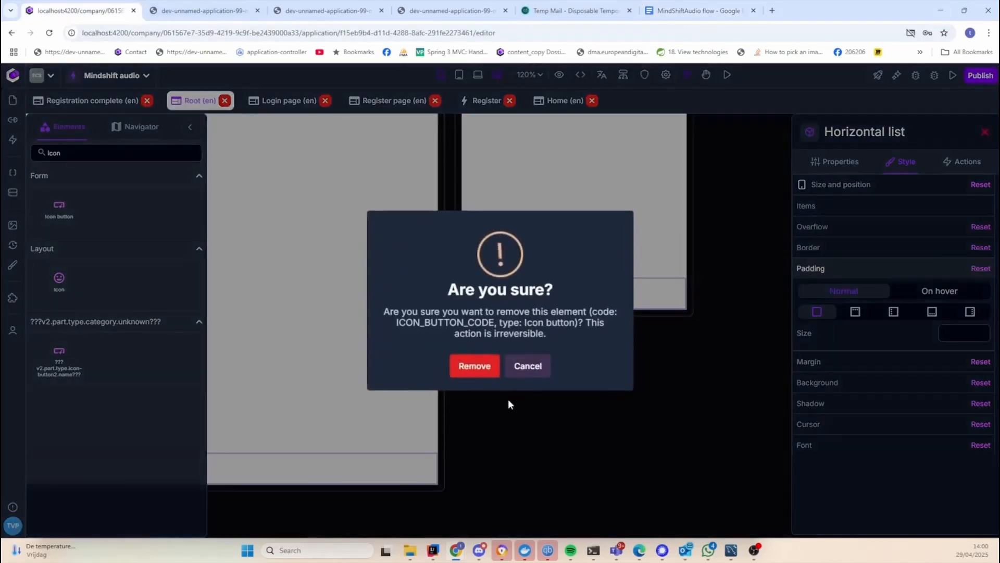
click(495, 365)
click(503, 356)
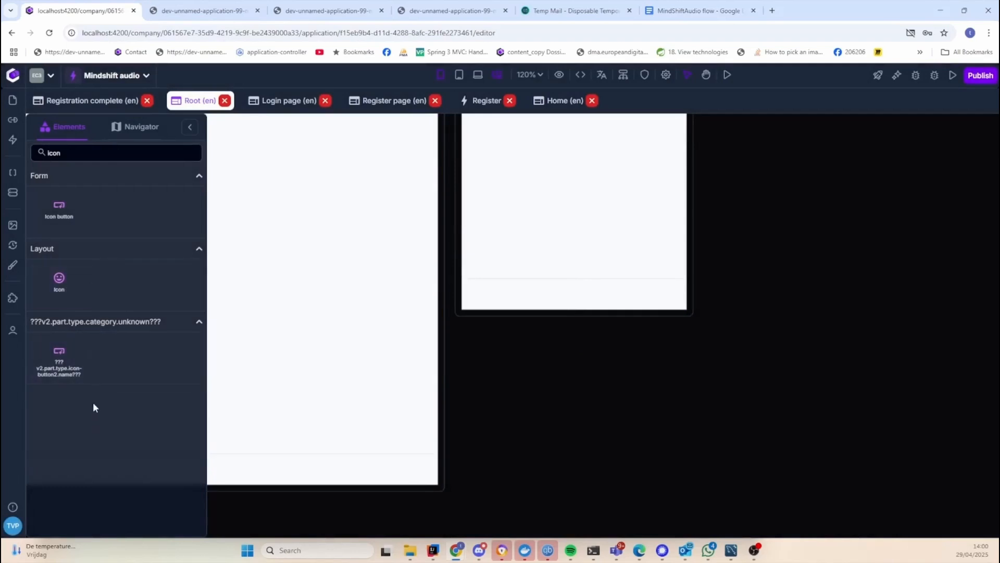
Find the Vertical list element and add one inside the NAVIGATION list
click(107, 153)
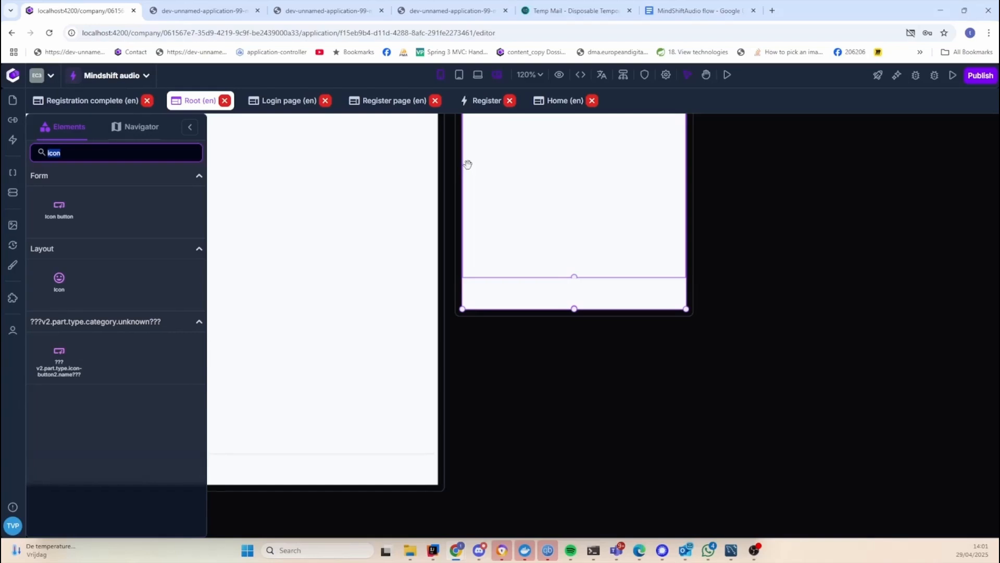
text(verticl)
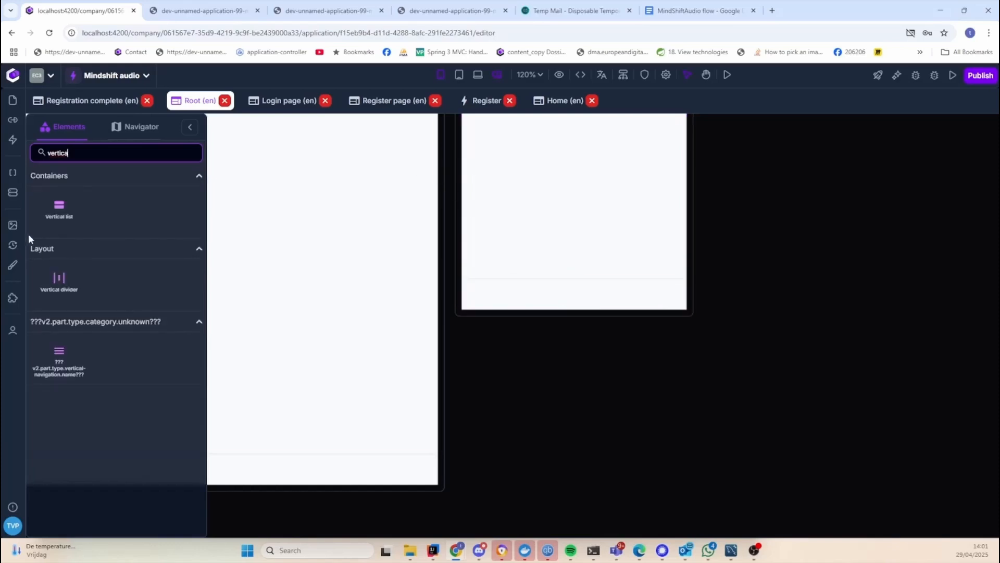
drag(59, 209, 573, 292)
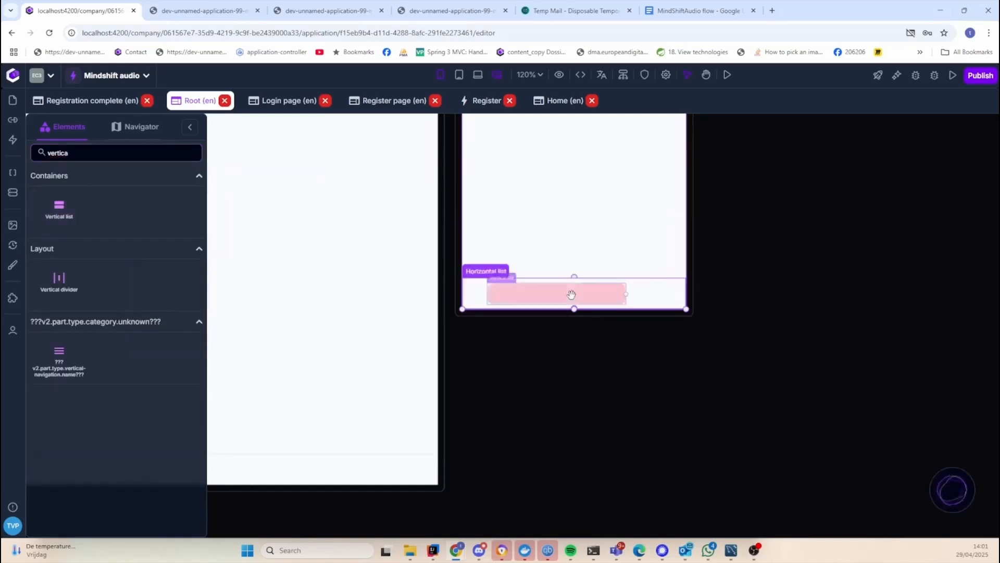
Set the size of the Vertical list in the NAVIGATION list to 50 px wide and 50 px high
click(902, 161)
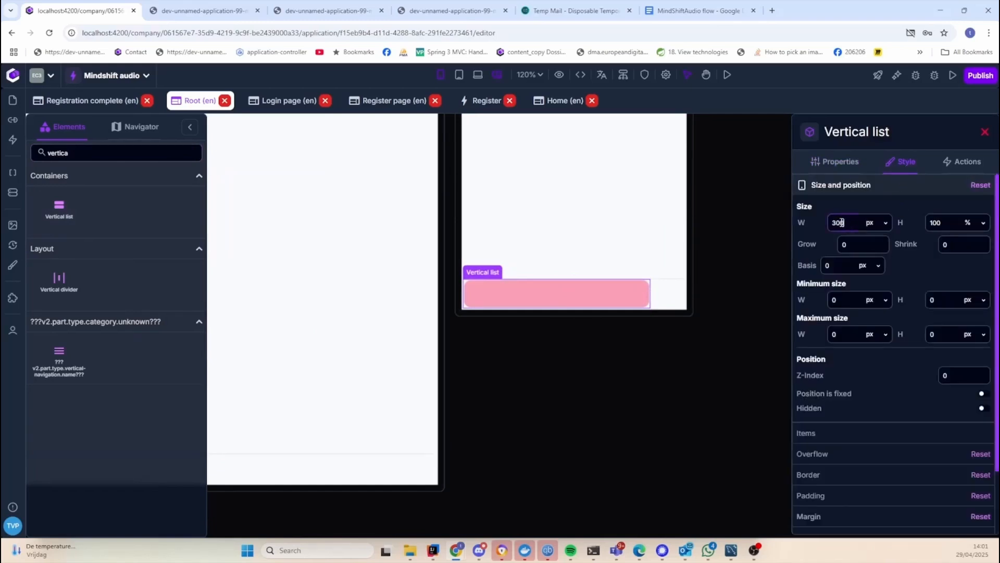
key(BackSpace)
key(BackSpace)
key(BackSpace)
text(50)
key(Tab)
text(50)
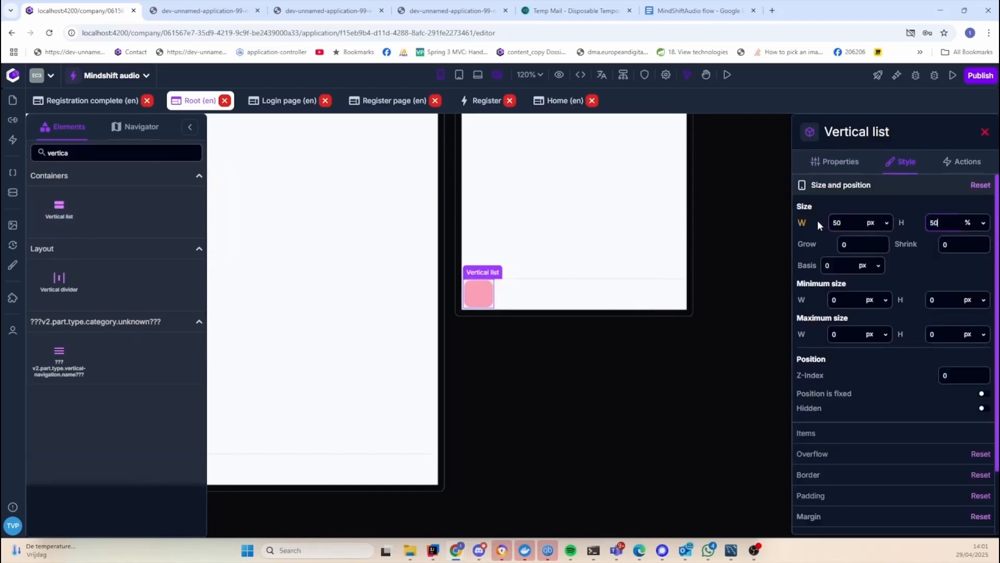
click(968, 223)
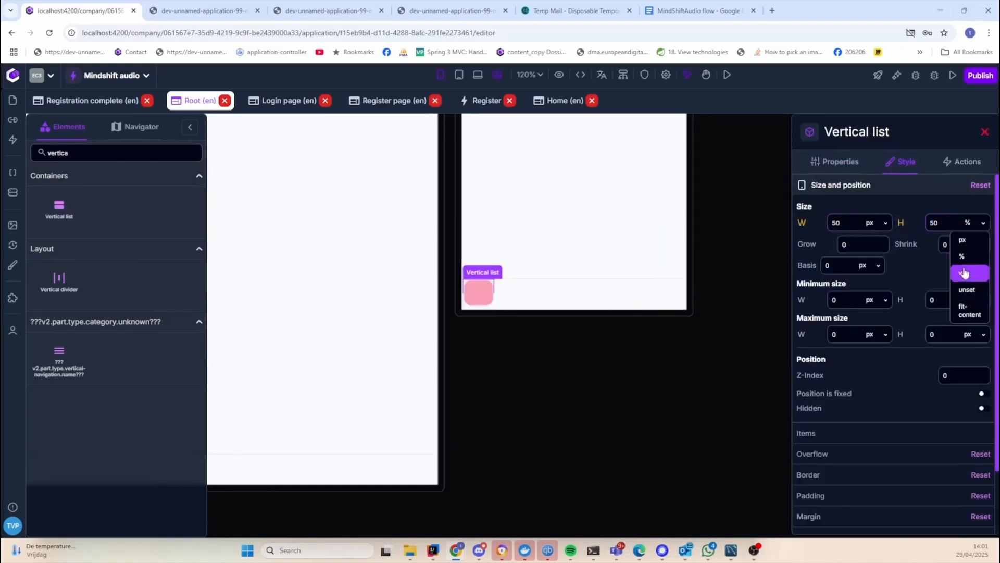
click(969, 241)
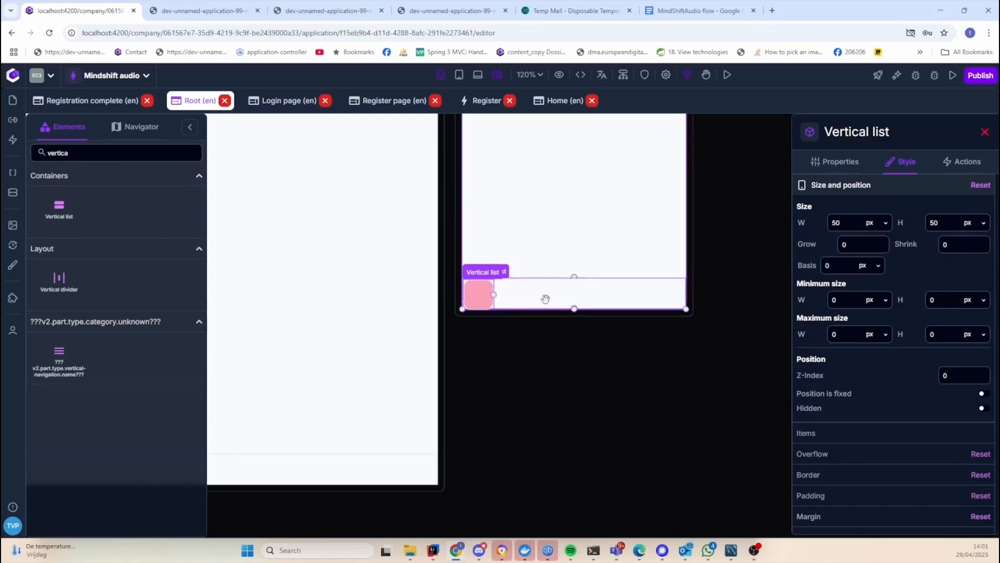
Add a second Vertical list beside the first one in the NAVIGATION list and size it 50 px by 50 px
drag(59, 208, 530, 306)
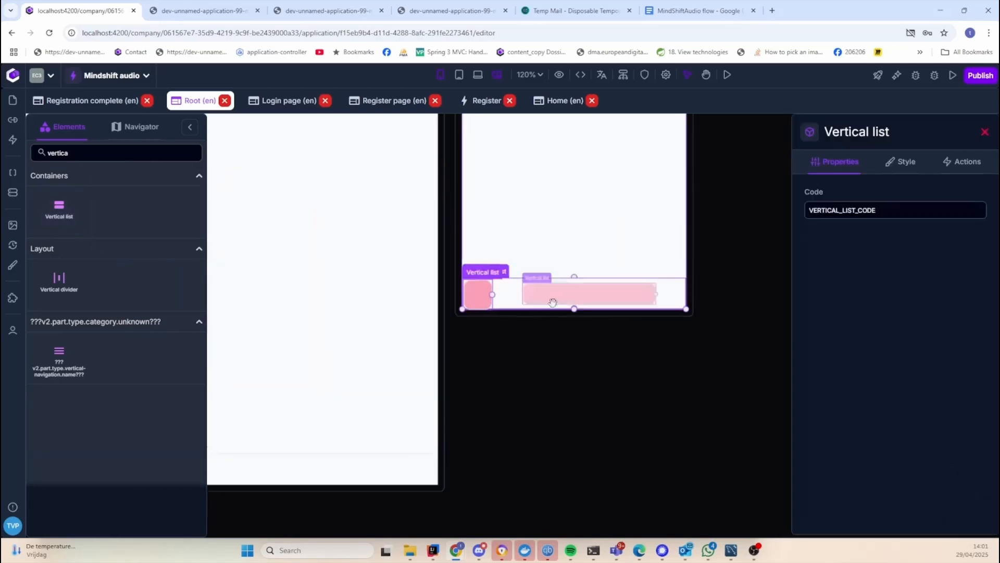
click(900, 162)
text(50)
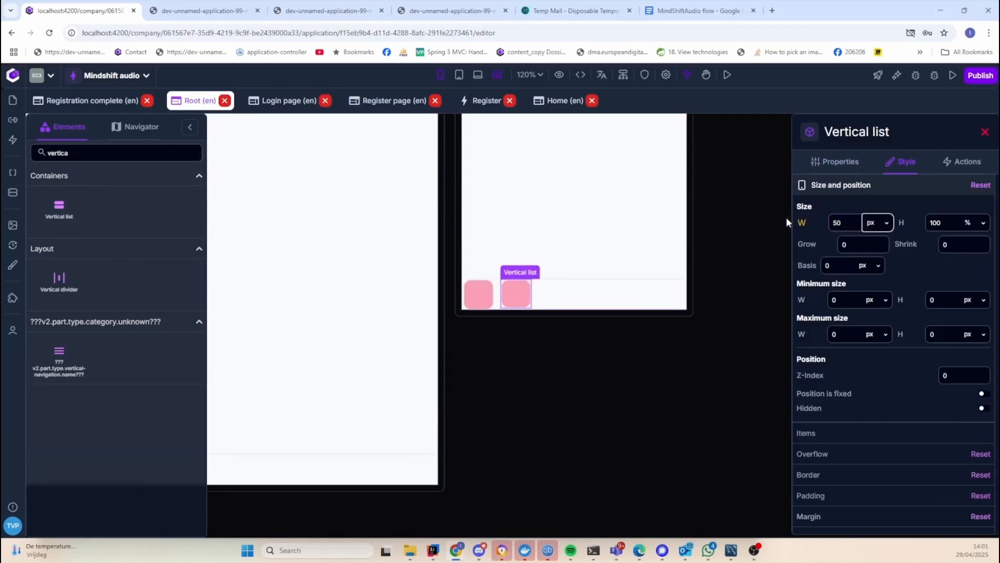
key(Tab)
text(50)
click(974, 222)
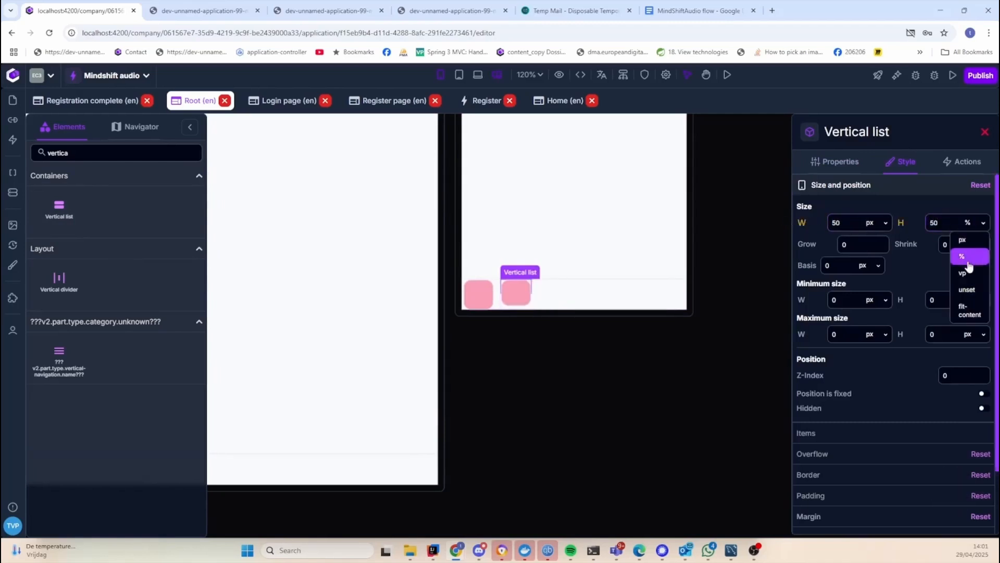
click(964, 237)
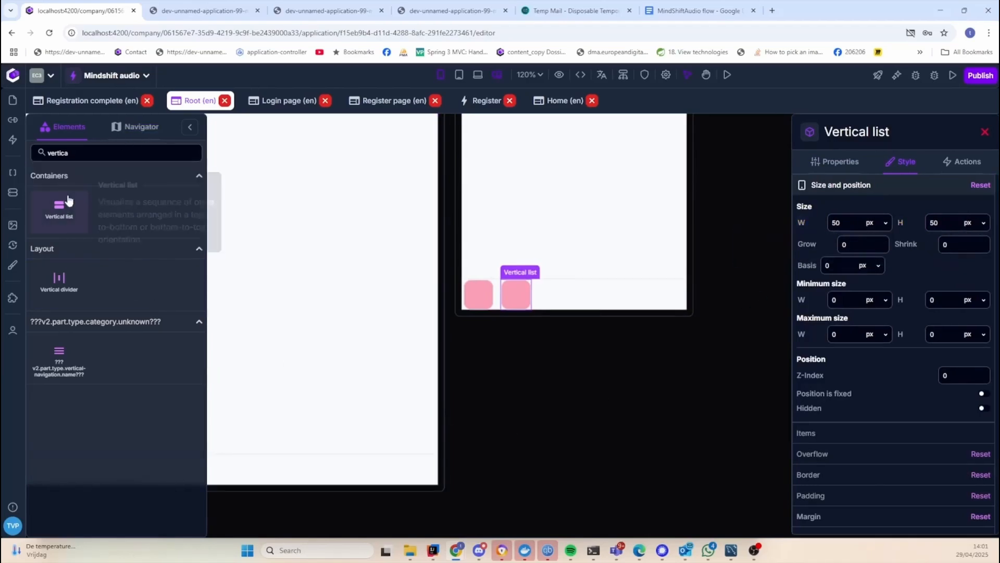
Add a third Vertical list to the NAVIGATION list, with a width of 50 px and a height value of 50
drag(59, 208, 589, 291)
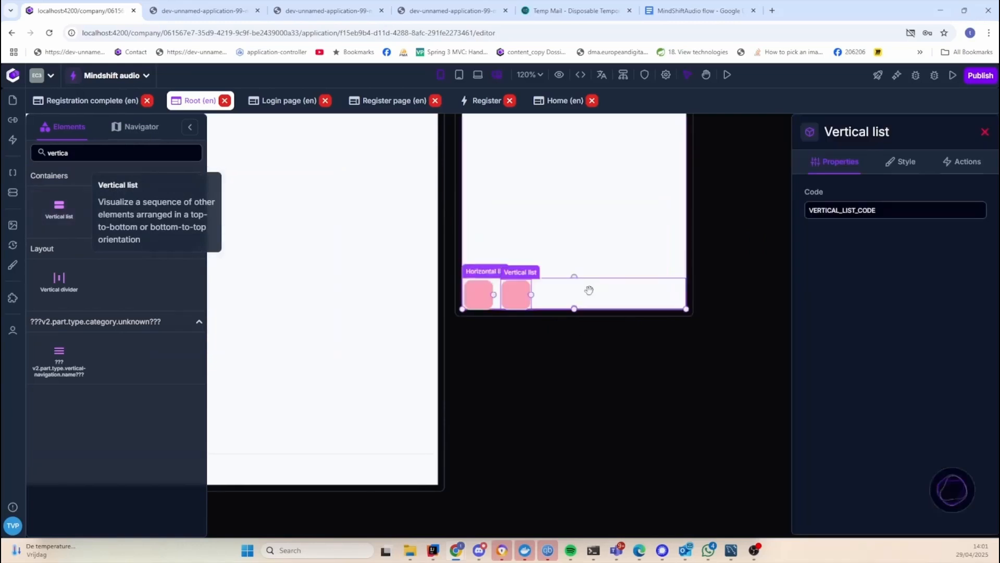
click(902, 162)
text(50)
key(Tab)
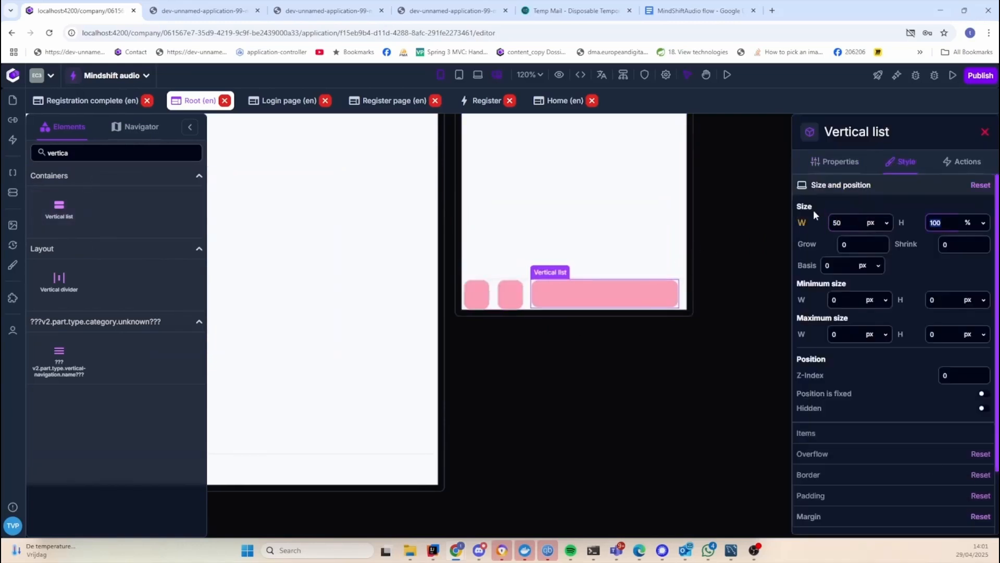
text(50)
Reset the third Vertical list's width and height overrides for the other devices and switch its height unit to px
click(805, 225)
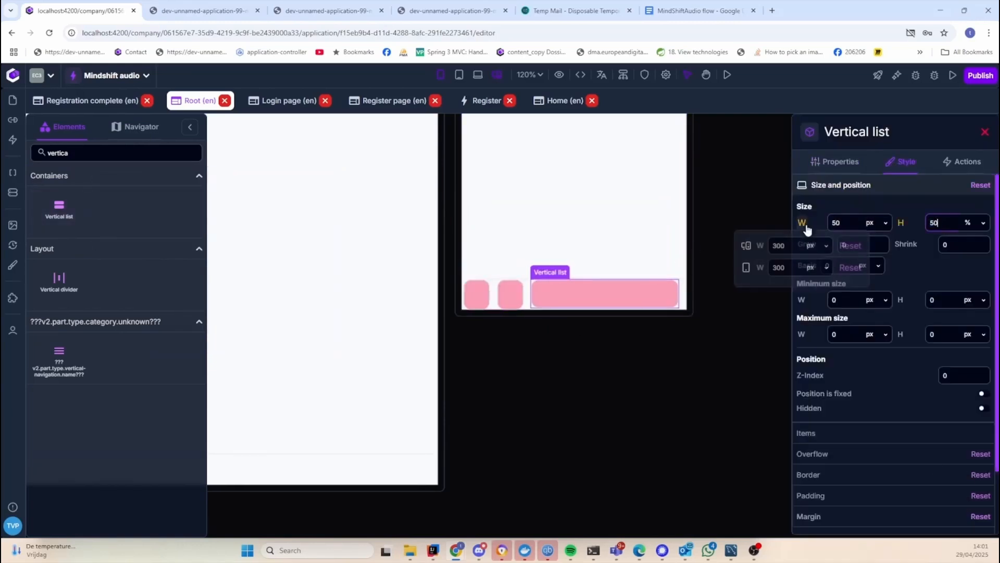
click(846, 247)
click(849, 268)
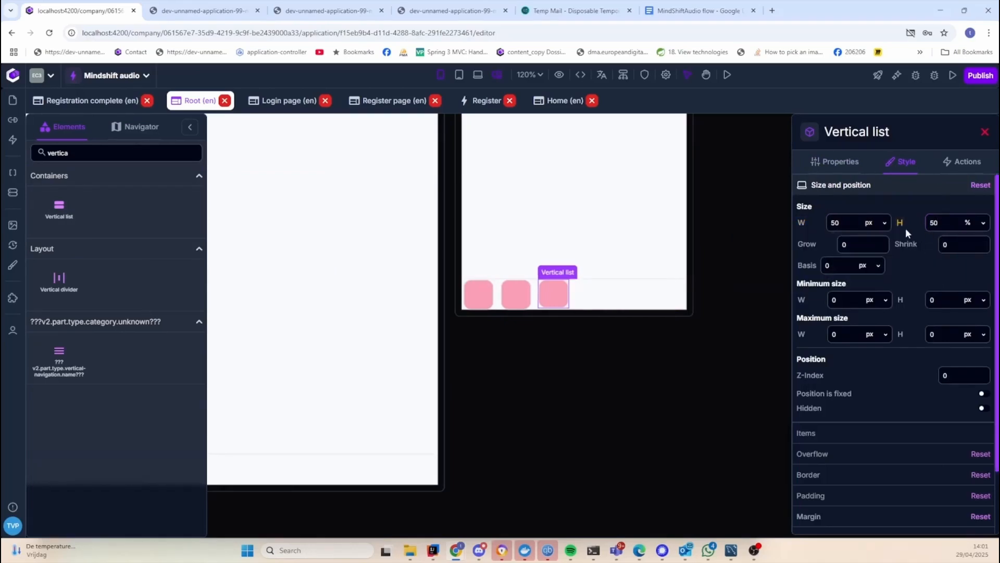
click(901, 223)
click(946, 266)
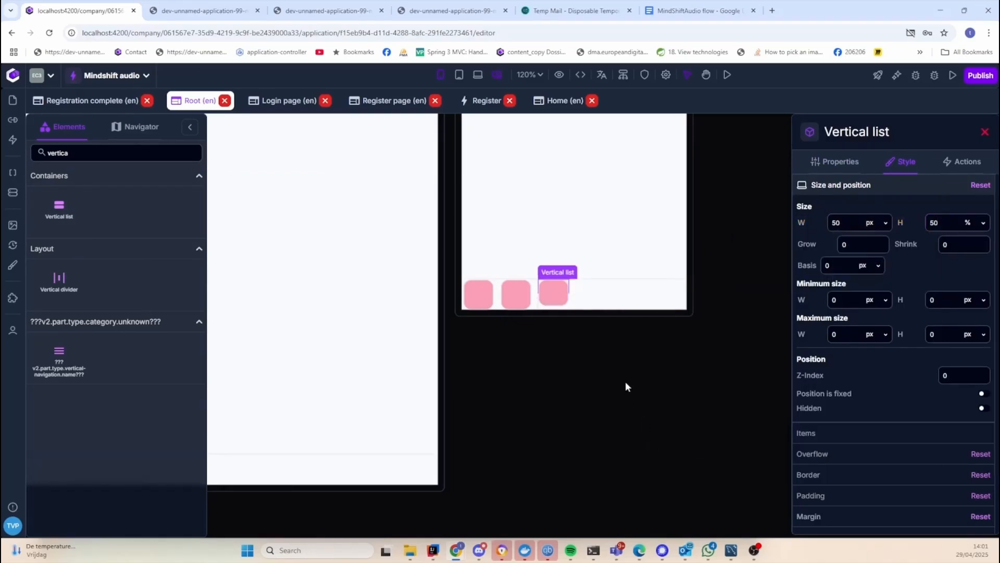
click(975, 223)
click(977, 239)
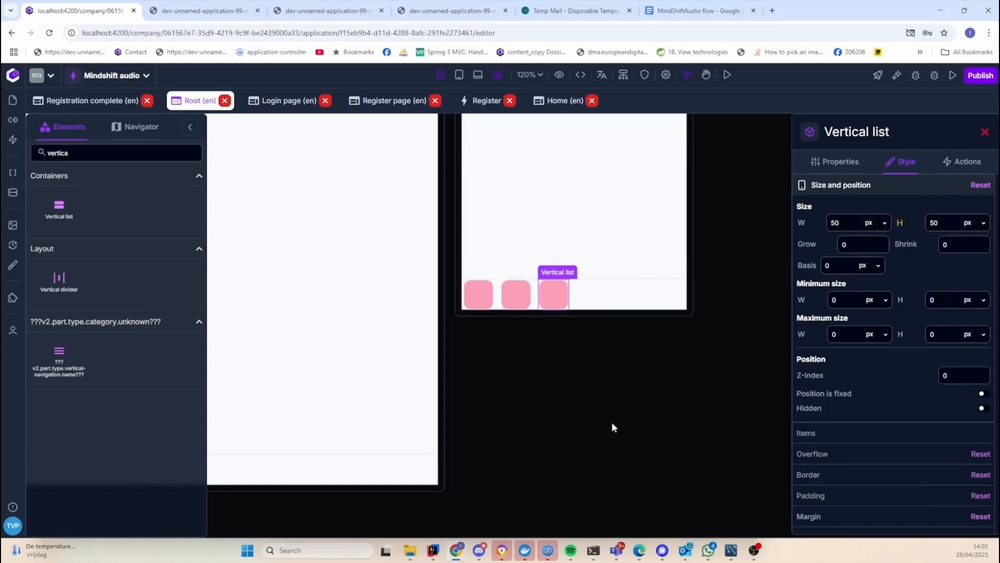
Center the NAVIGATION list's items vertically and horizontally, then compare with the navigation bar sketch in the MindShiftAudio flow document and return to the editor
click(625, 295)
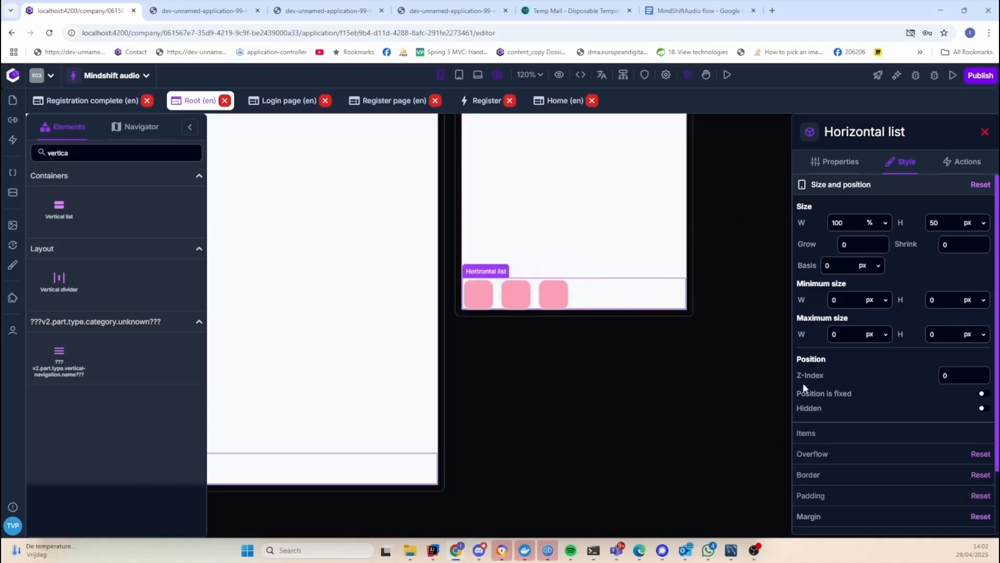
click(860, 435)
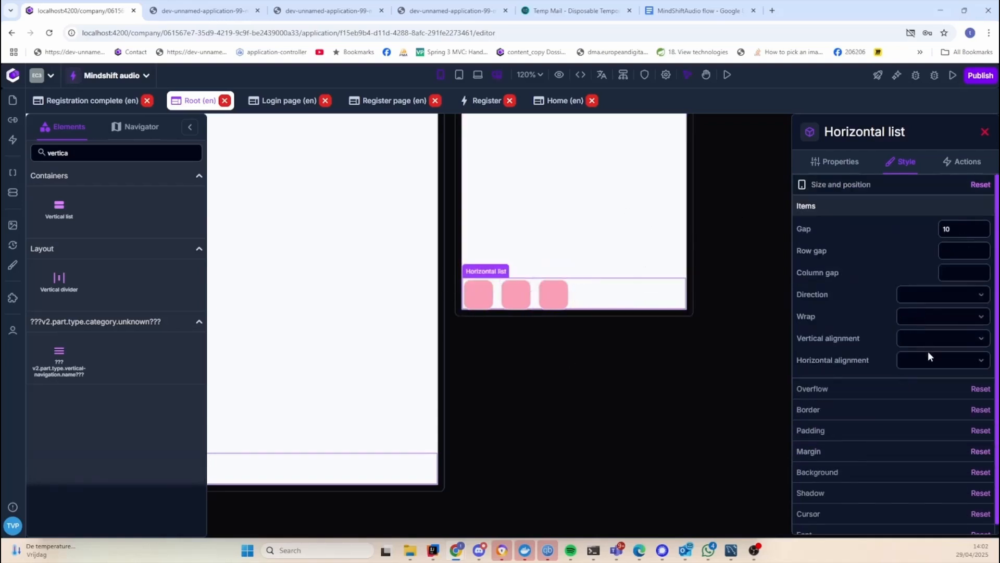
click(927, 343)
click(917, 368)
click(927, 359)
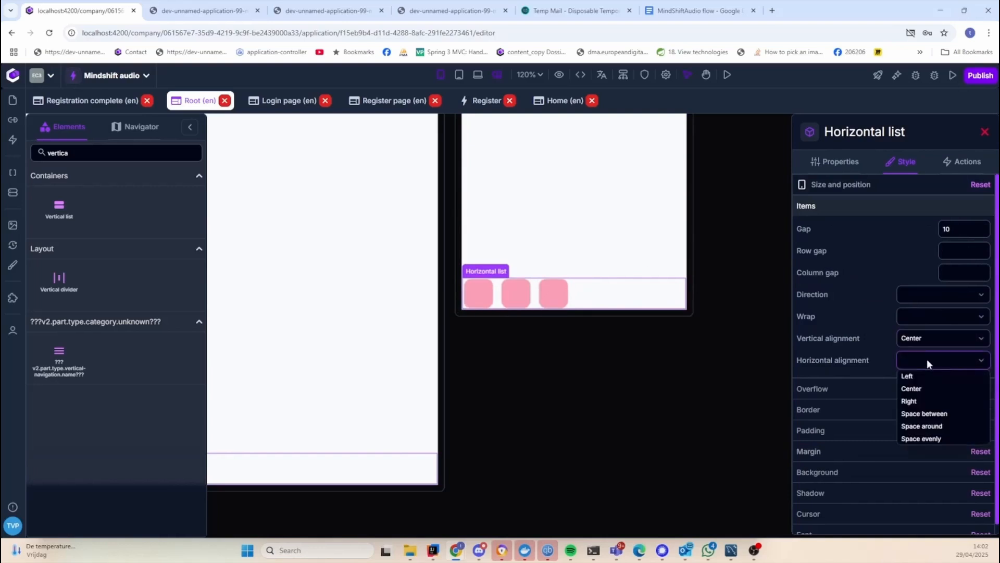
click(924, 389)
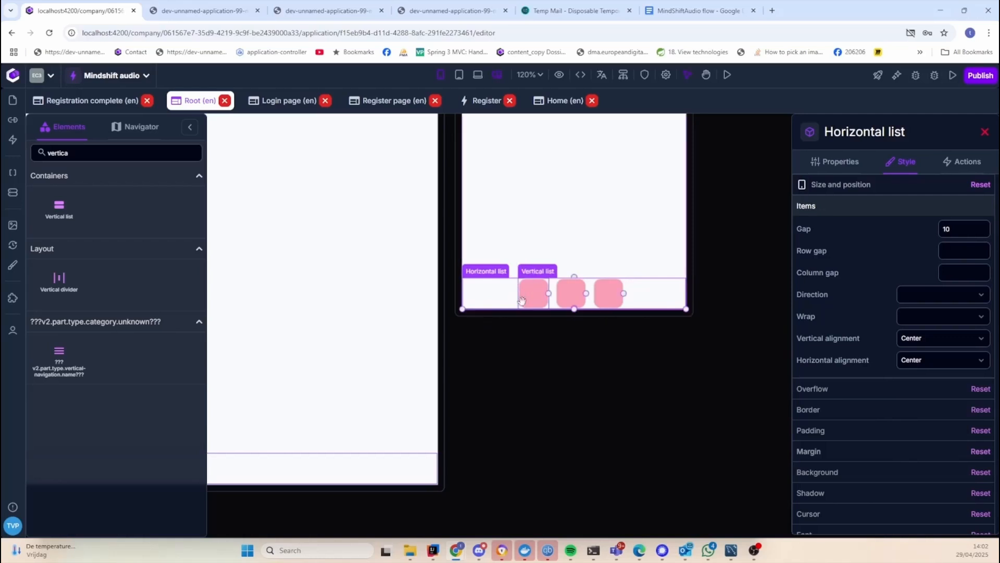
click(693, 10)
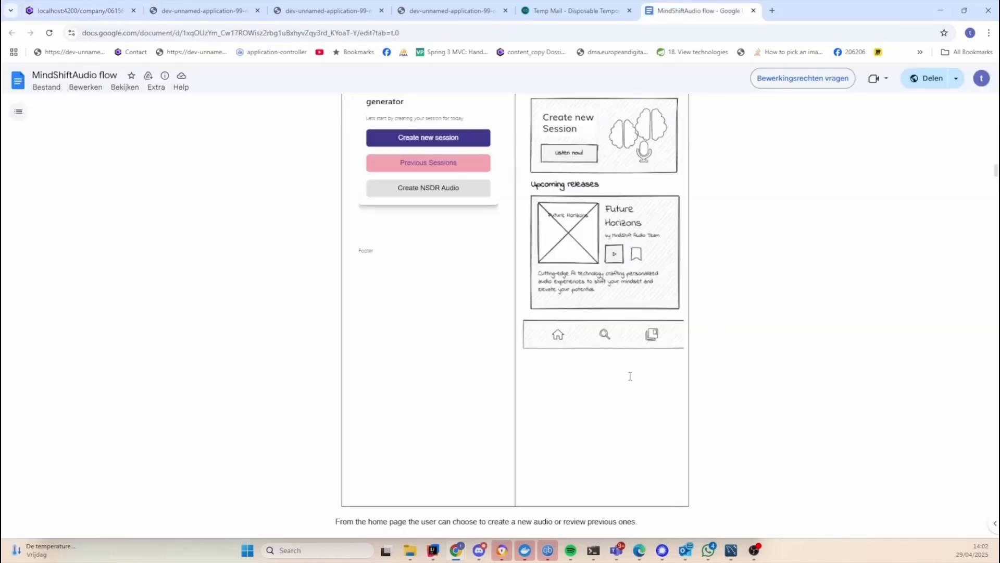
click(78, 10)
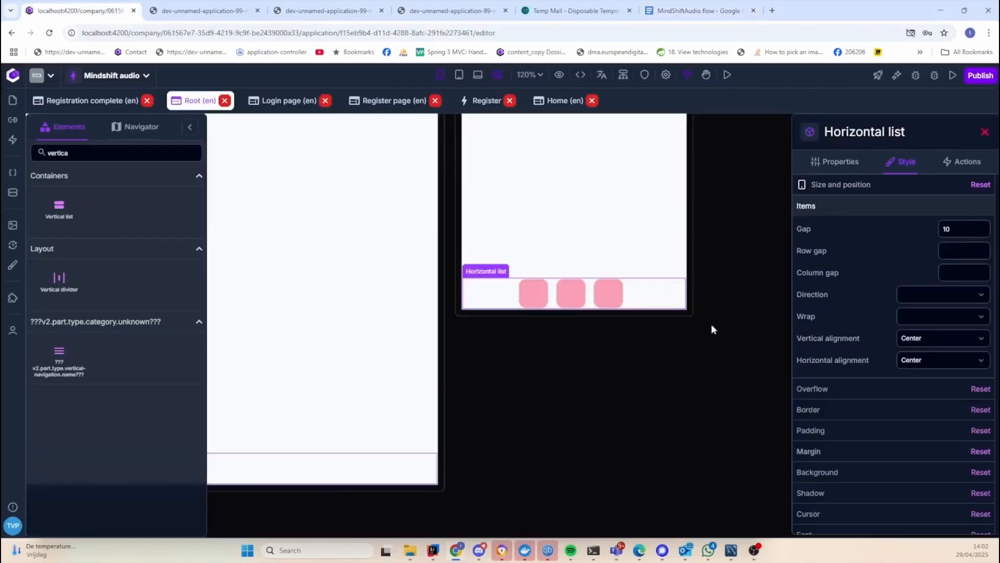
Set the border radius of the first Vertical list in the navigation bar to 150
click(527, 304)
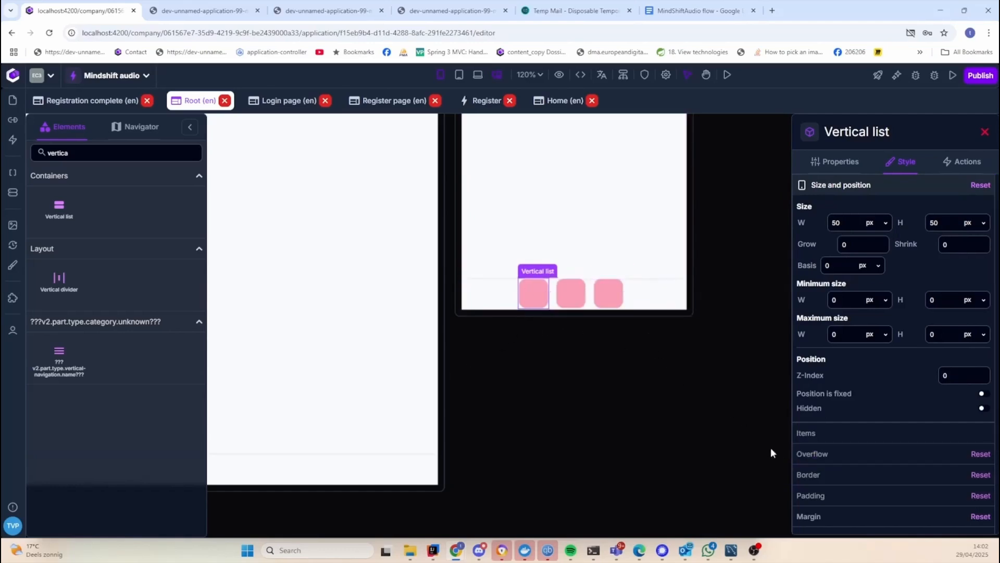
click(830, 475)
click(947, 379)
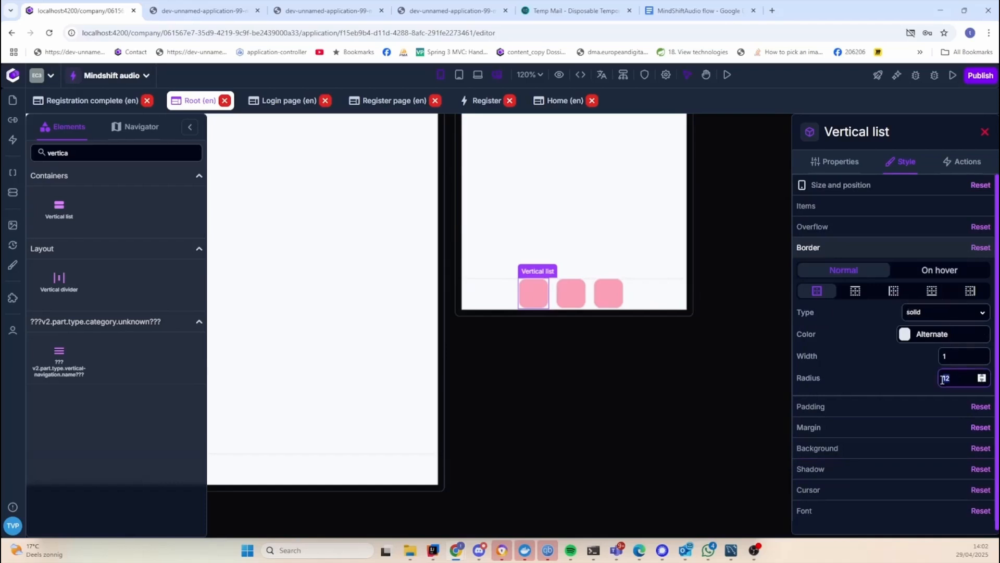
key(ctrl+a)
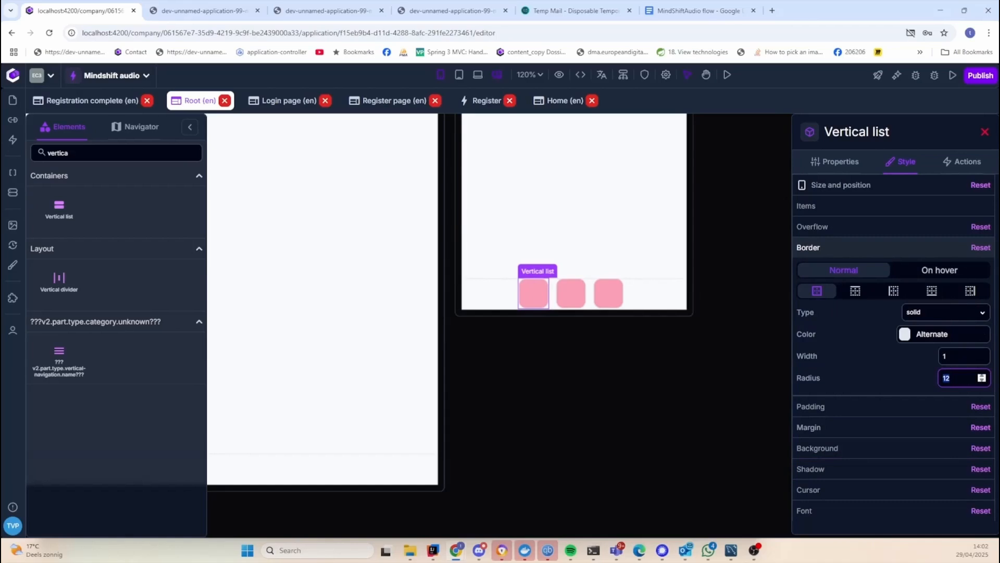
text(150)
Round the middle Vertical list in the navigation bar with a border radius of 25
click(570, 293)
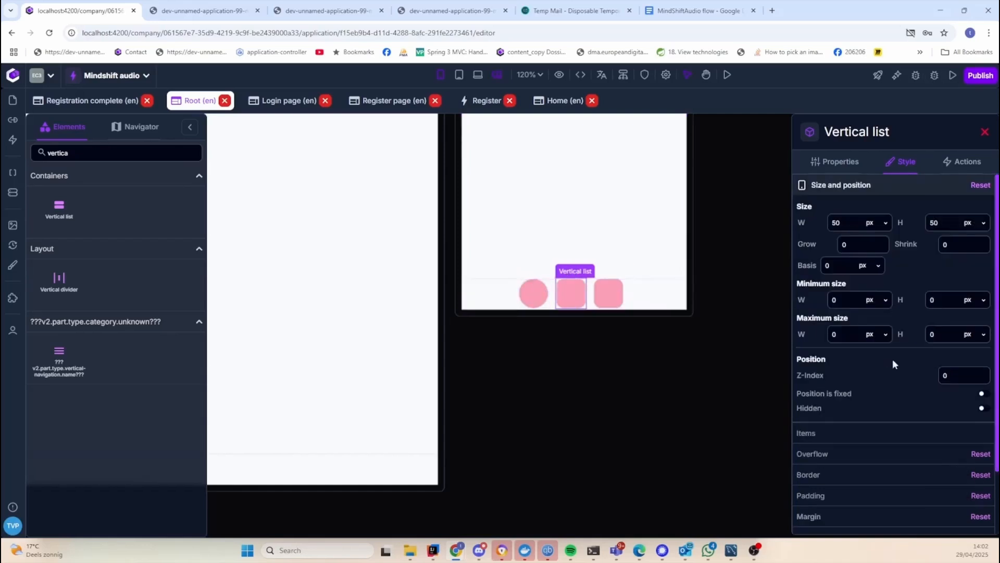
click(880, 474)
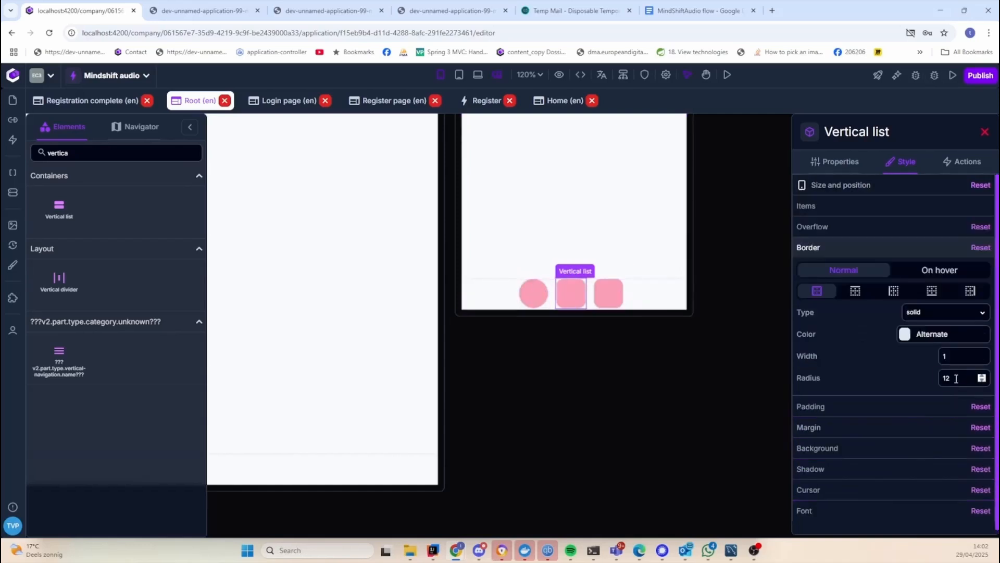
text(150)
text(25)
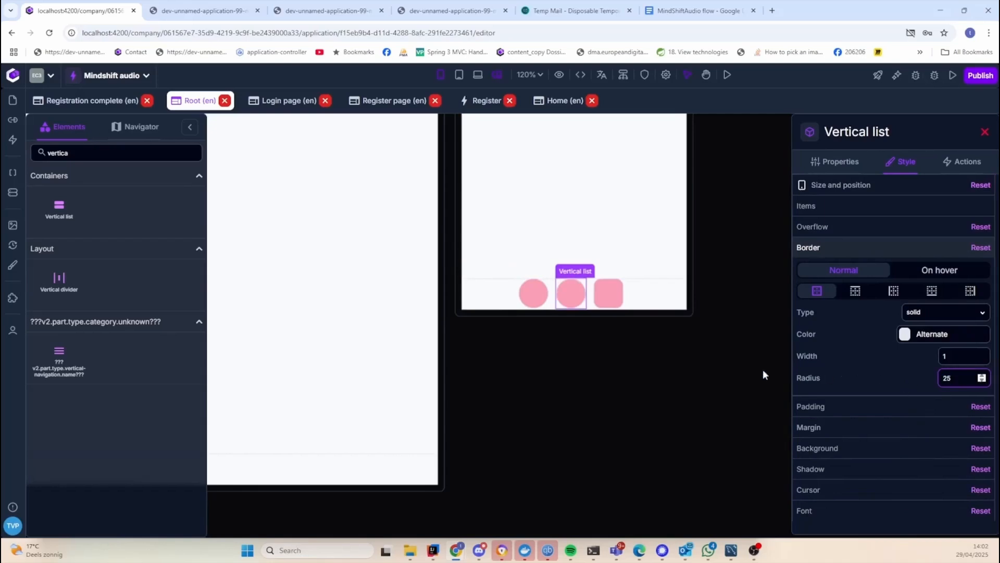
Change the first Vertical list's border radius to 25, matching the middle one
click(532, 292)
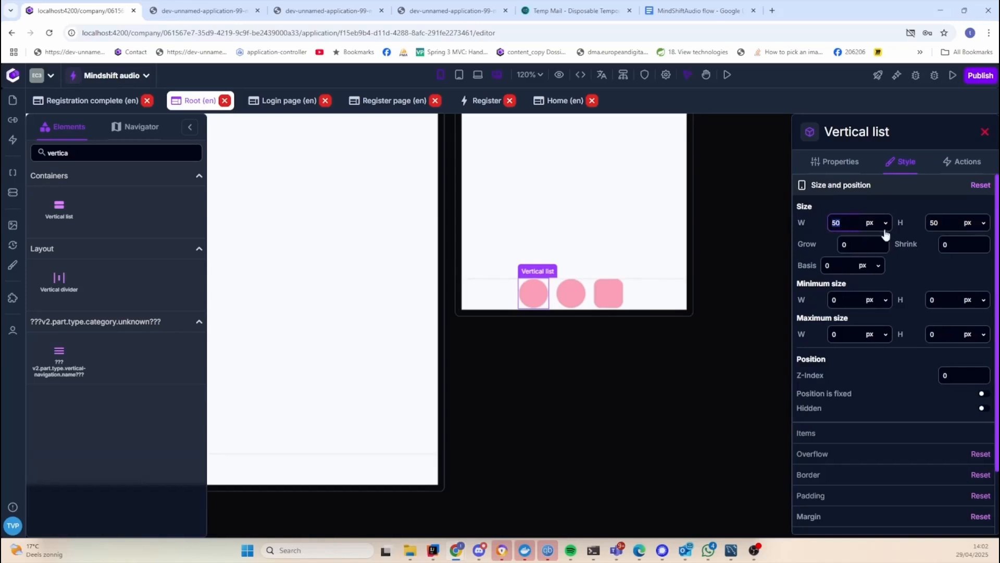
click(872, 484)
click(954, 378)
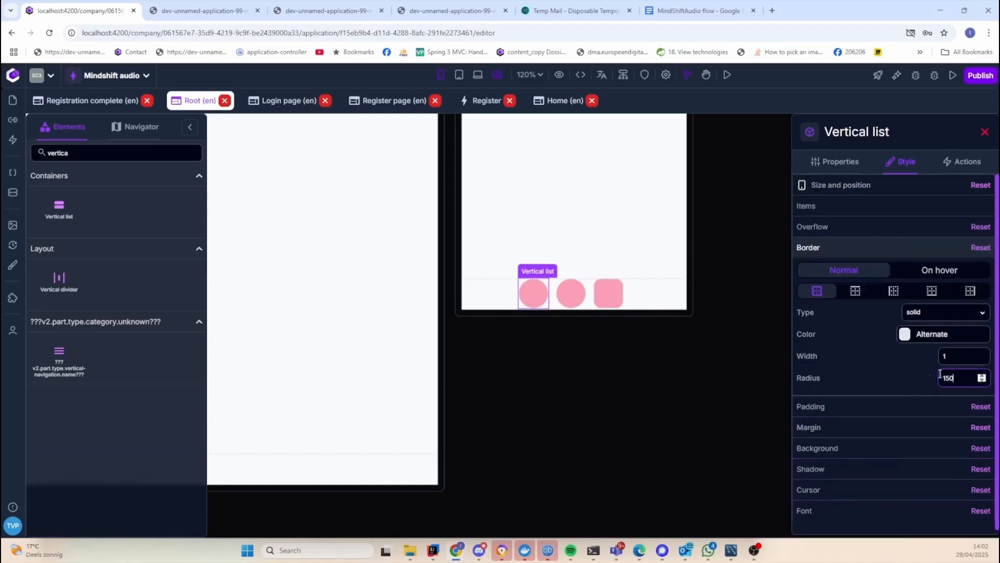
text(2520)
Set the border radius of the third Vertical list in the navigation bar to 25
click(608, 292)
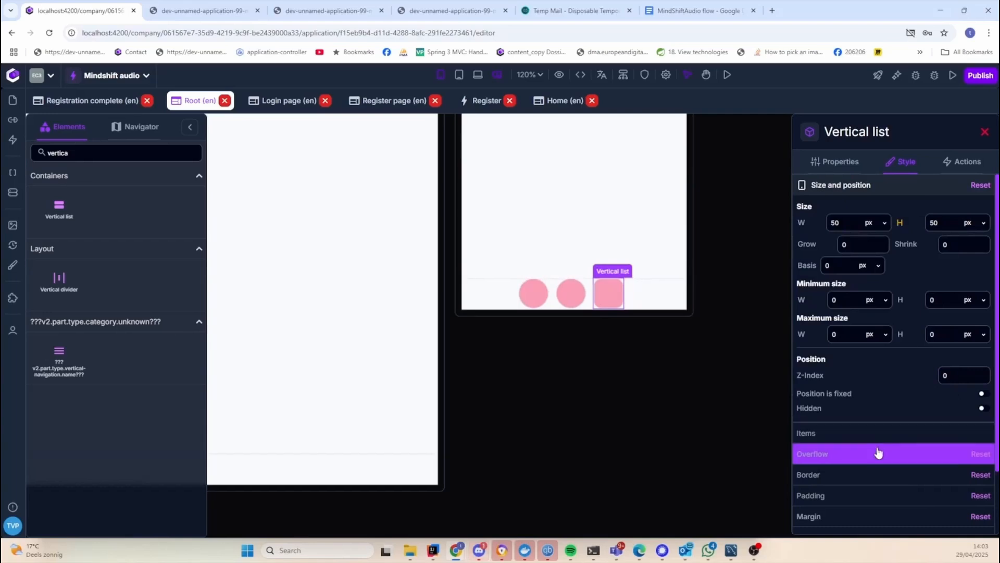
click(880, 477)
drag(957, 379, 921, 377)
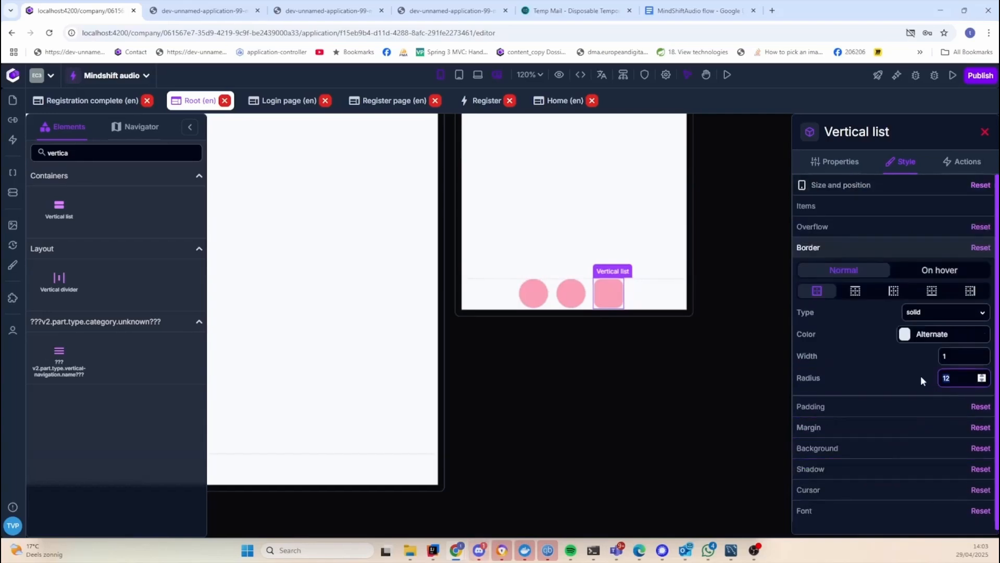
text(25)
key(Return)
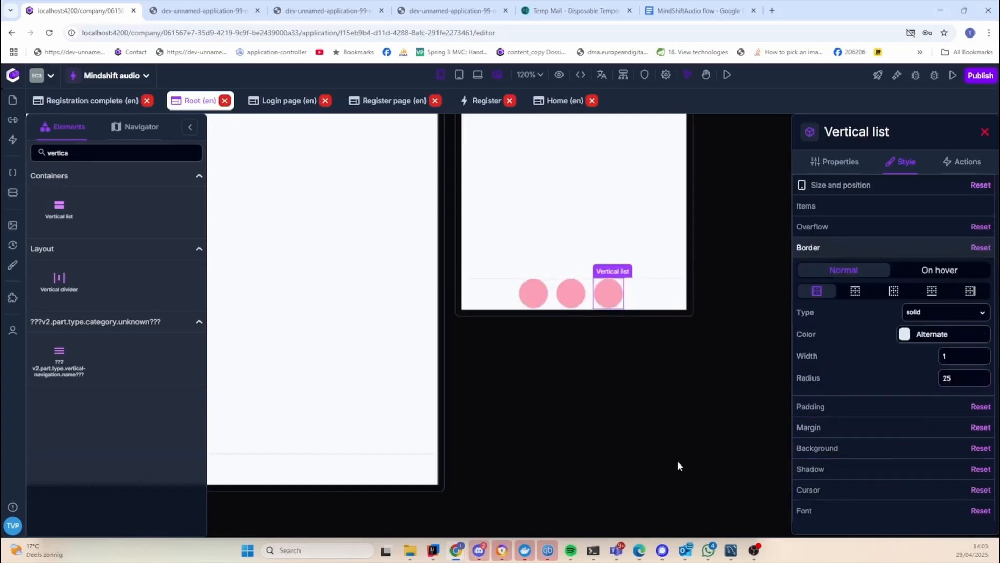
Set the background color of the first Vertical list in the navigation bar to transparent
click(533, 293)
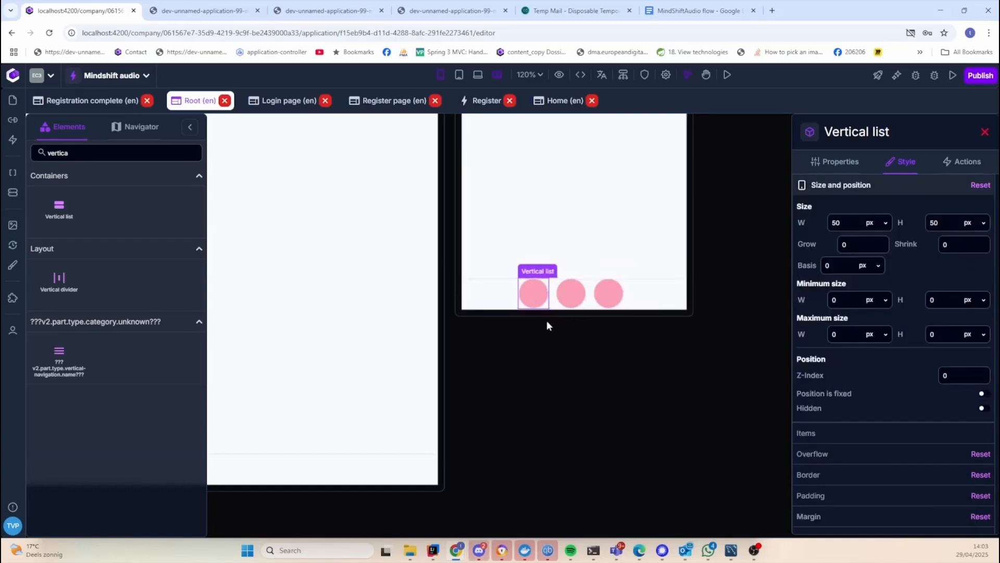
scroll(907, 483, down, 2)
click(906, 465)
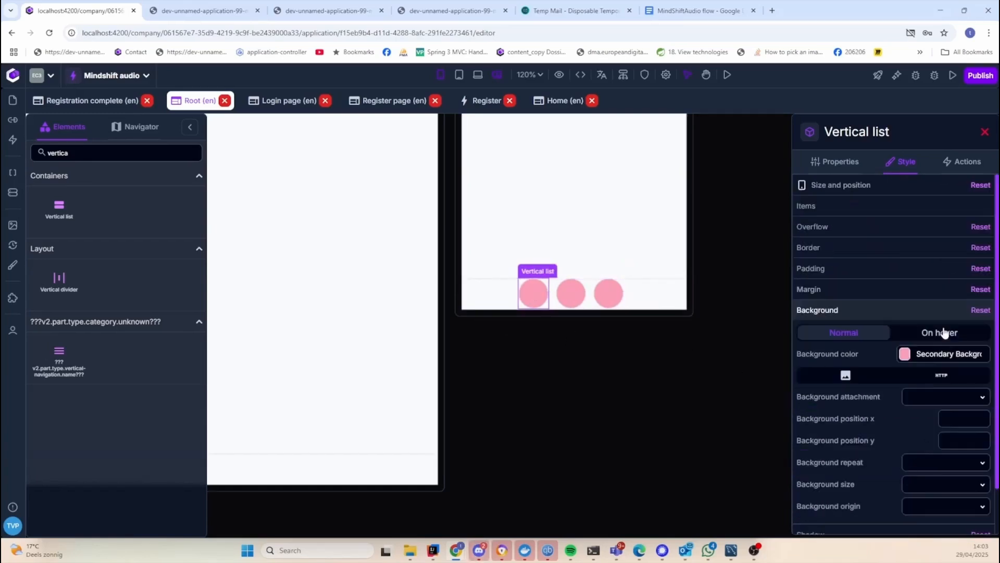
click(904, 353)
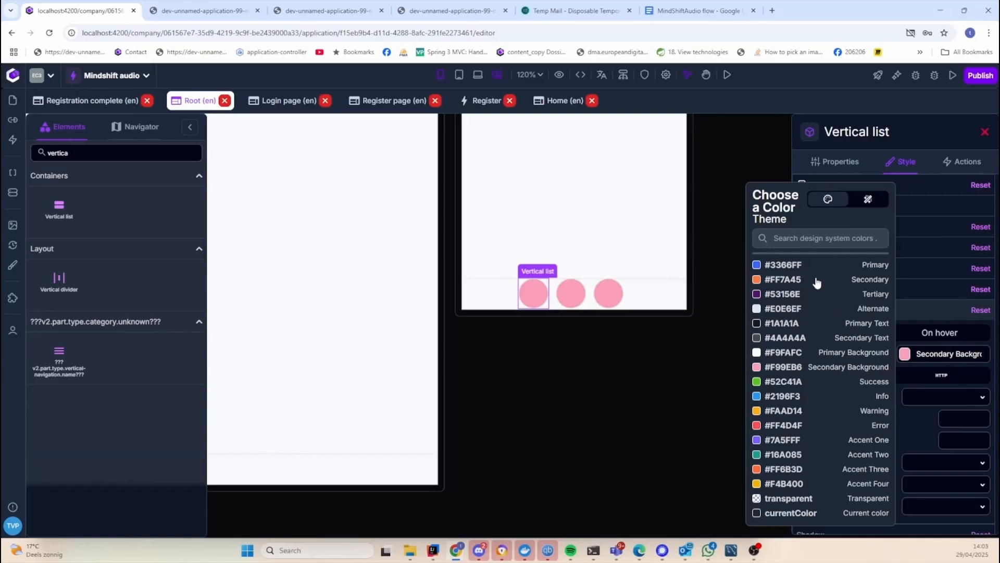
click(805, 501)
click(581, 365)
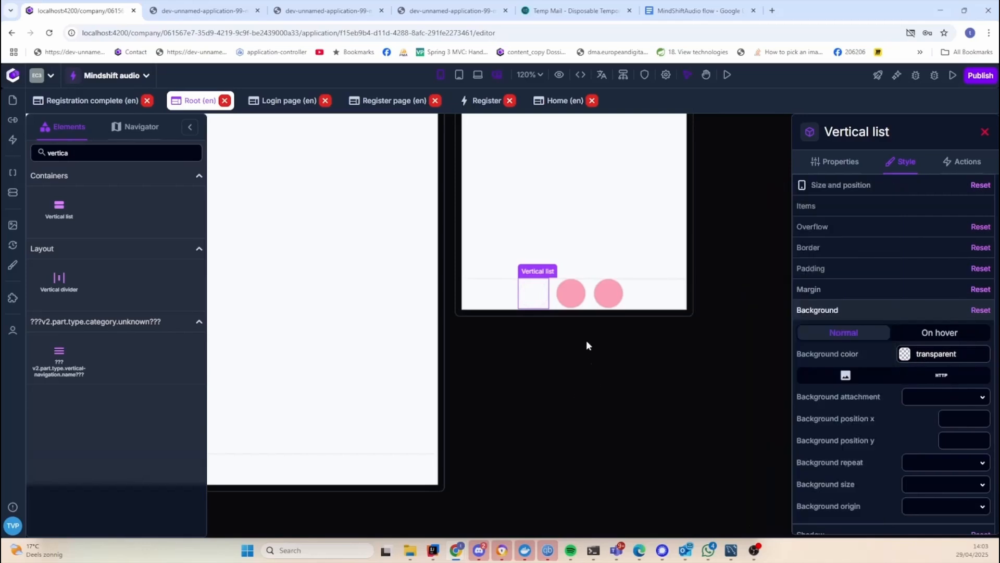
click(568, 296)
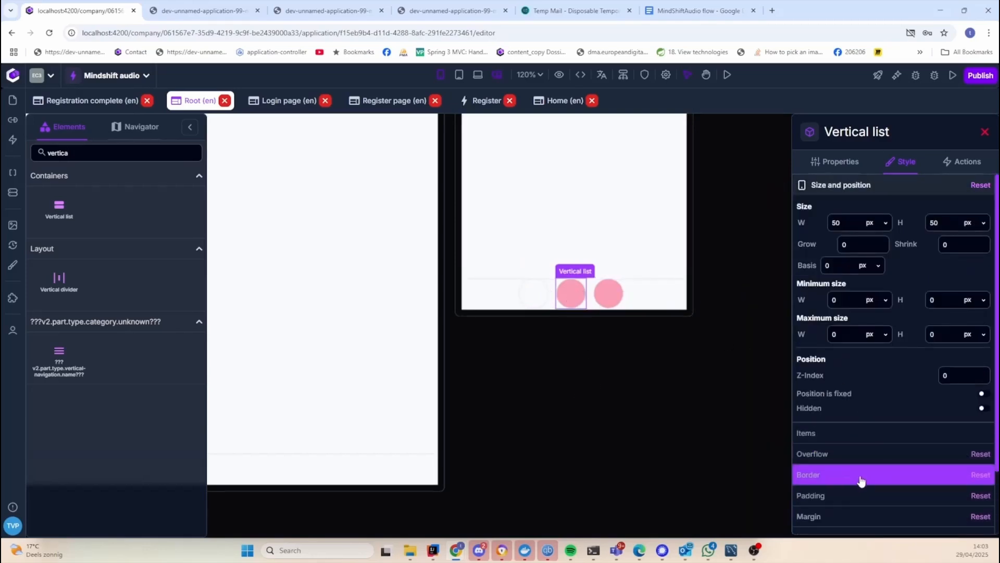
click(862, 479)
click(862, 454)
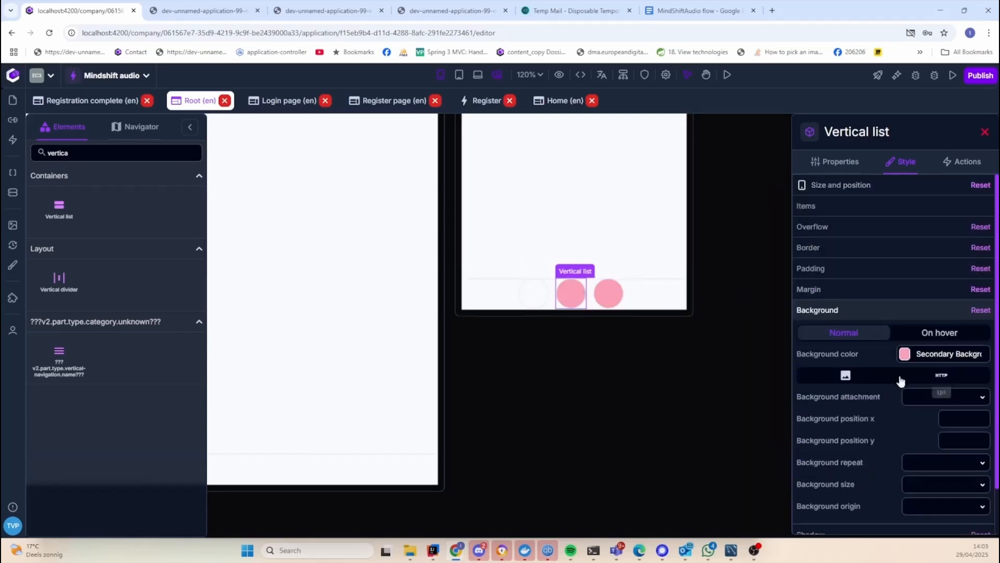
click(906, 355)
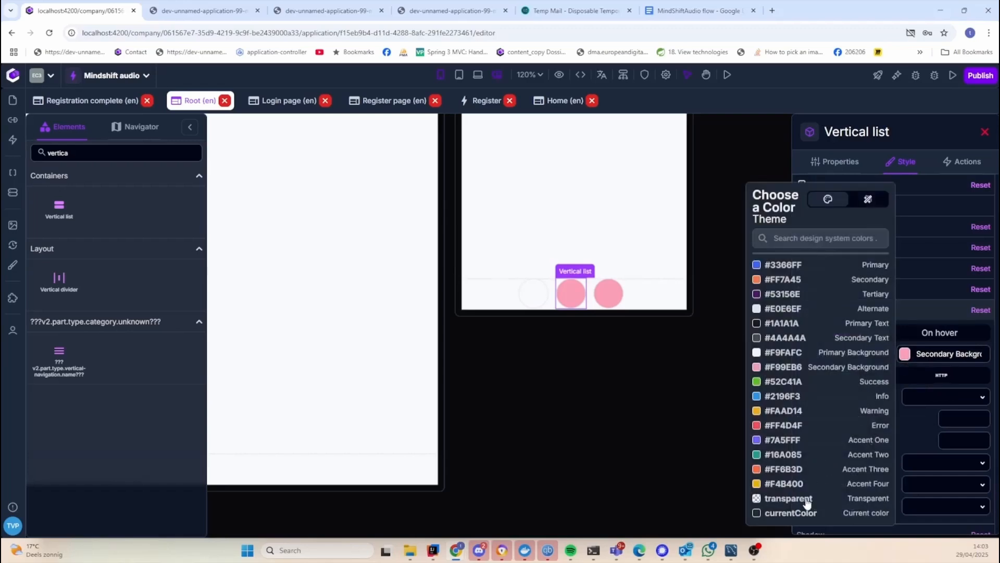
click(600, 436)
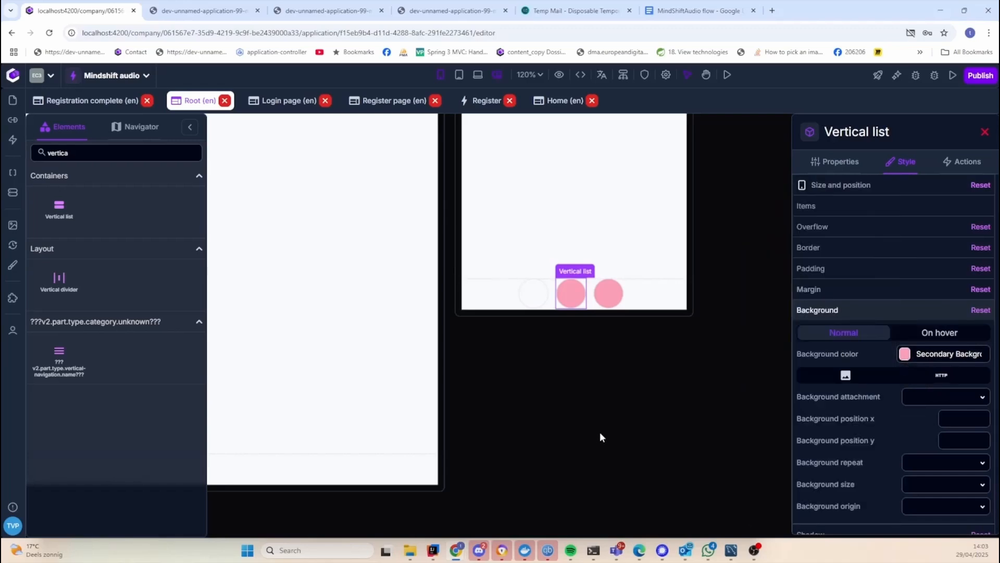
Set the background color of the first Vertical list in the navigation bar to the Primary theme color
click(520, 293)
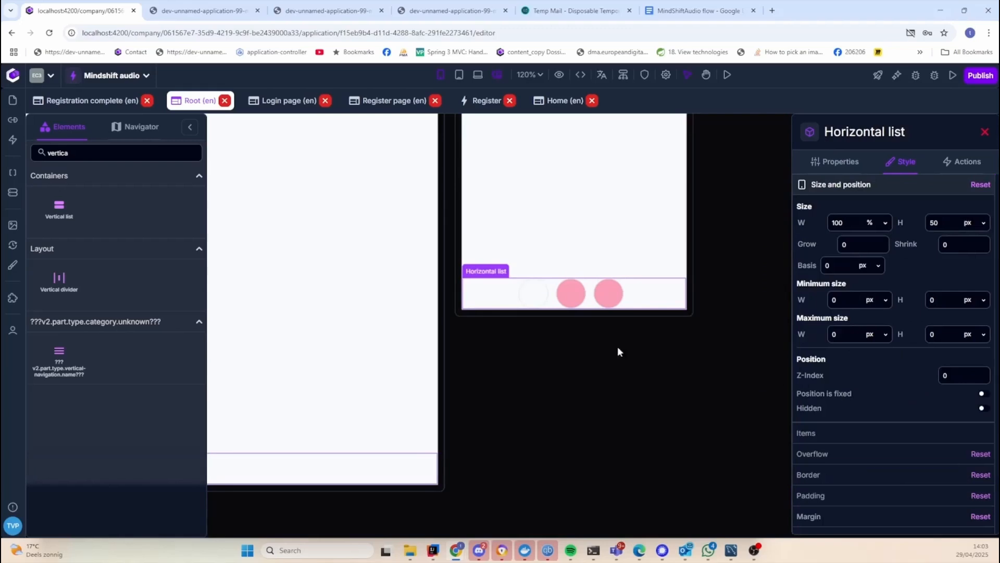
click(534, 290)
scroll(881, 469, down, 1)
scroll(881, 475, down, 2)
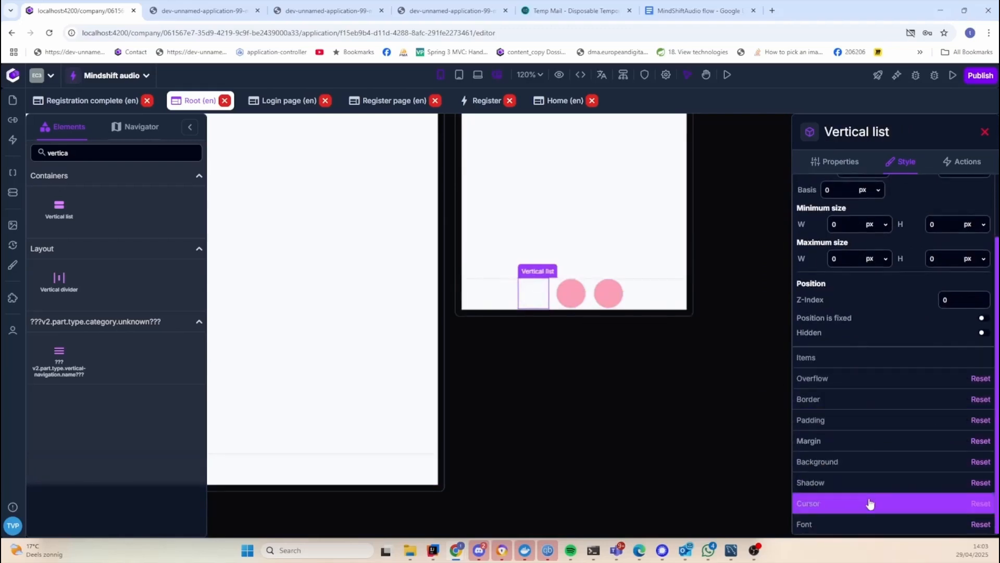
click(882, 469)
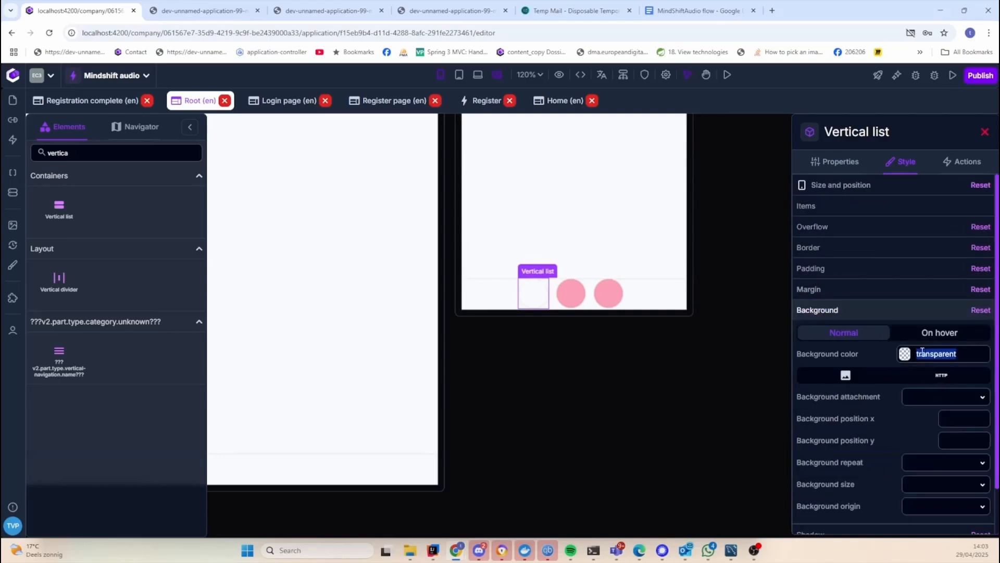
click(905, 354)
click(783, 264)
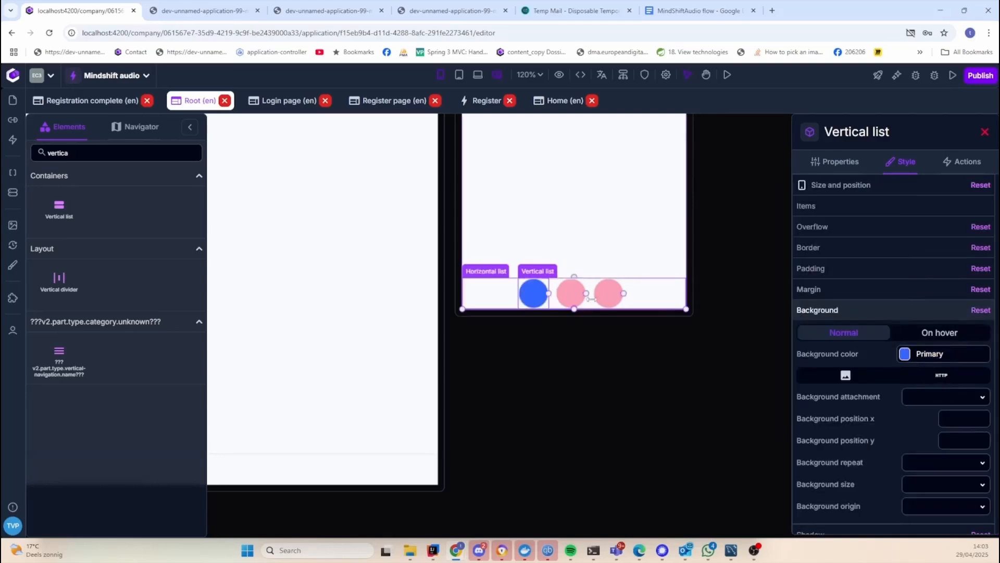
Change the middle Vertical list's background color in the navigation bar to Primary
scroll(839, 507, down, 2)
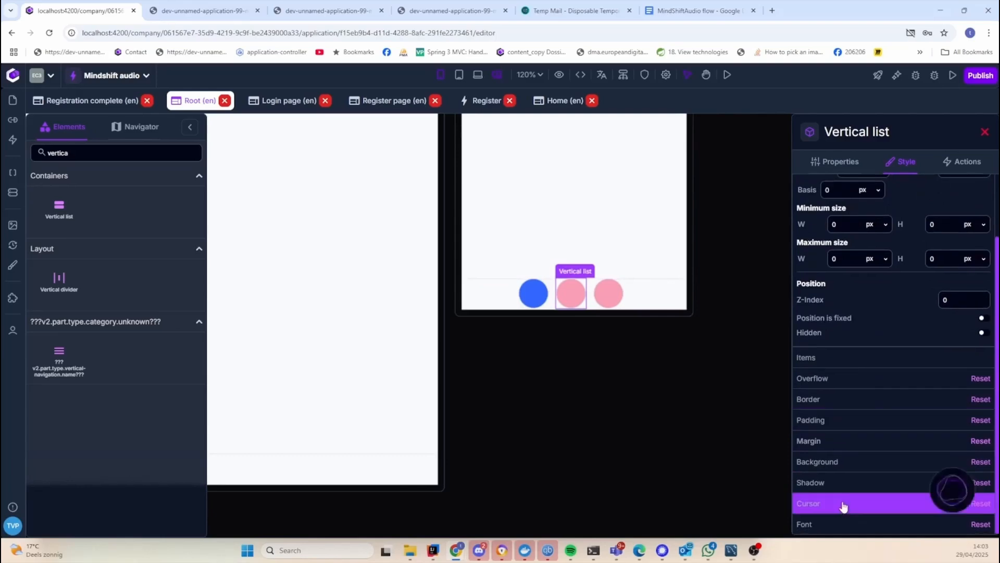
click(857, 470)
click(904, 354)
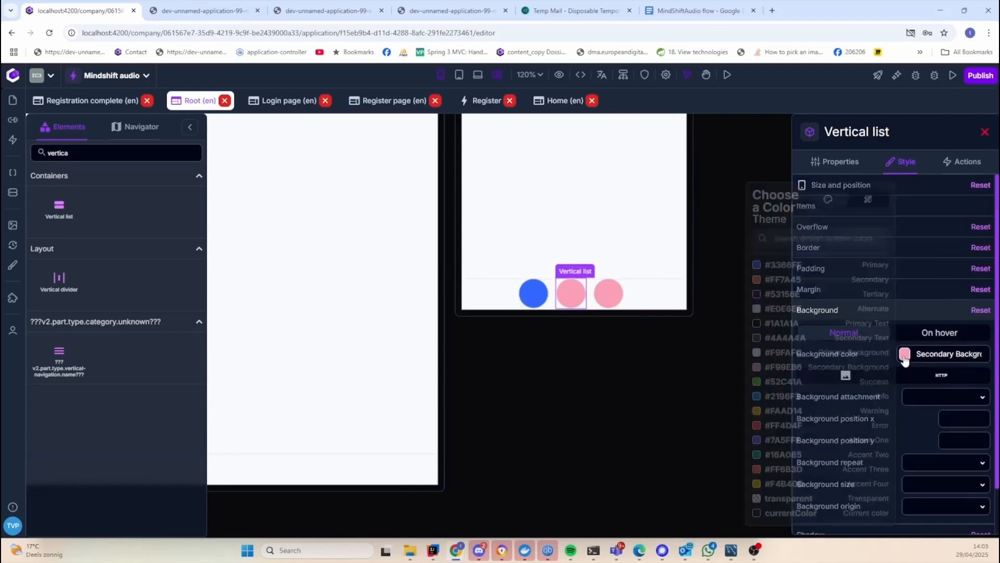
click(758, 269)
Give the third Vertical list in the navigation bar the Primary background color
click(608, 293)
scroll(823, 460, down, 2)
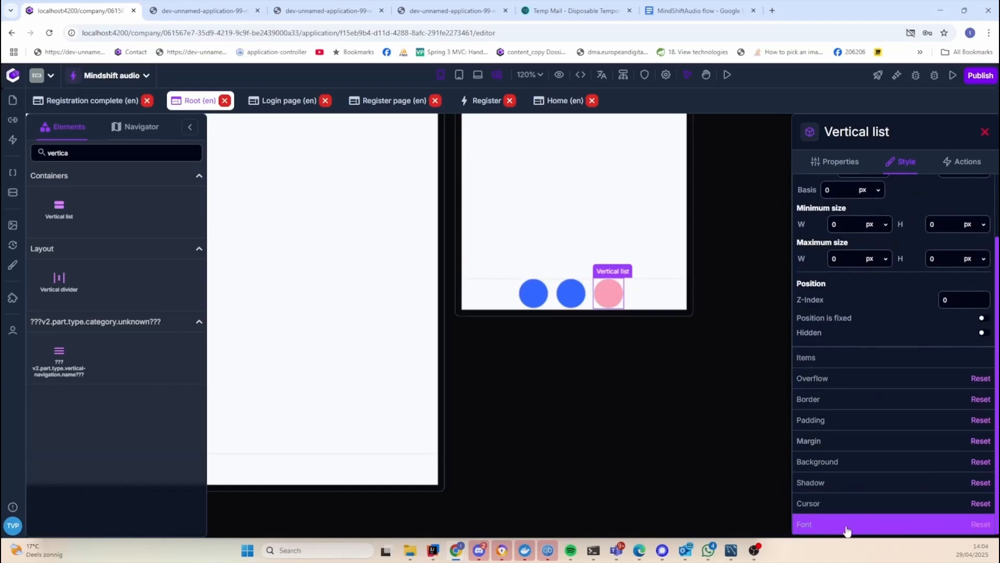
click(855, 463)
click(907, 355)
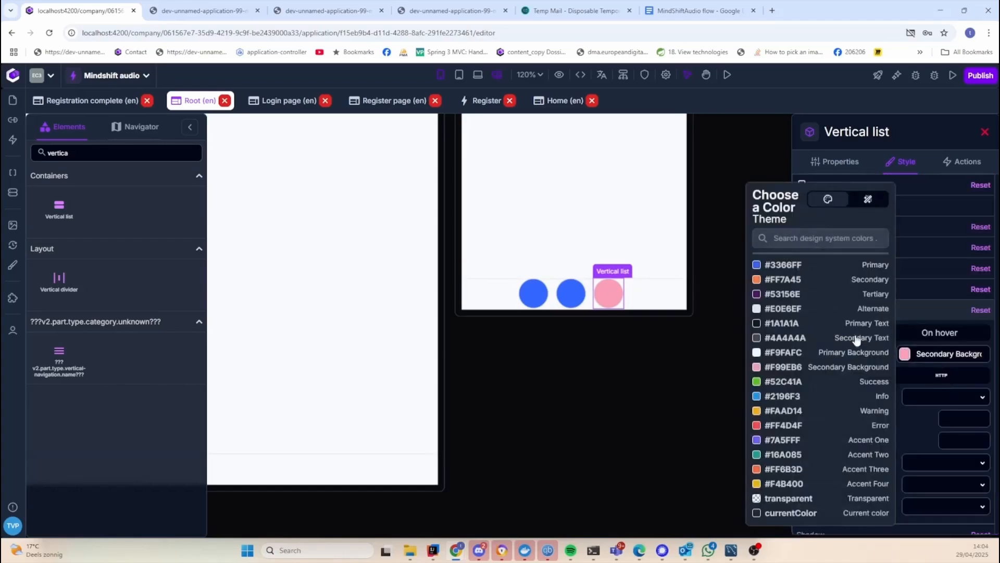
click(765, 262)
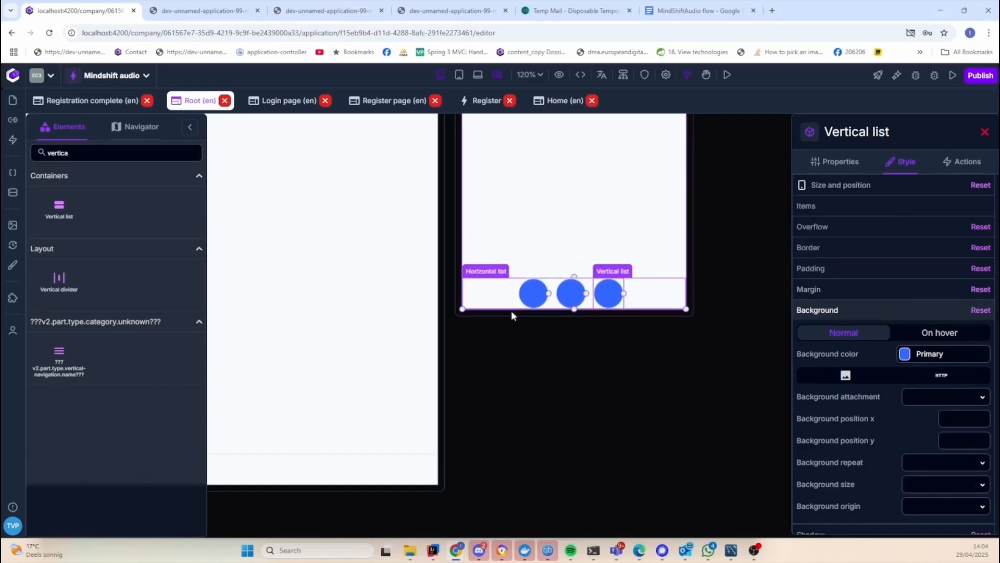
Set the border type of the third Vertical list in the navigation bar to none
click(894, 250)
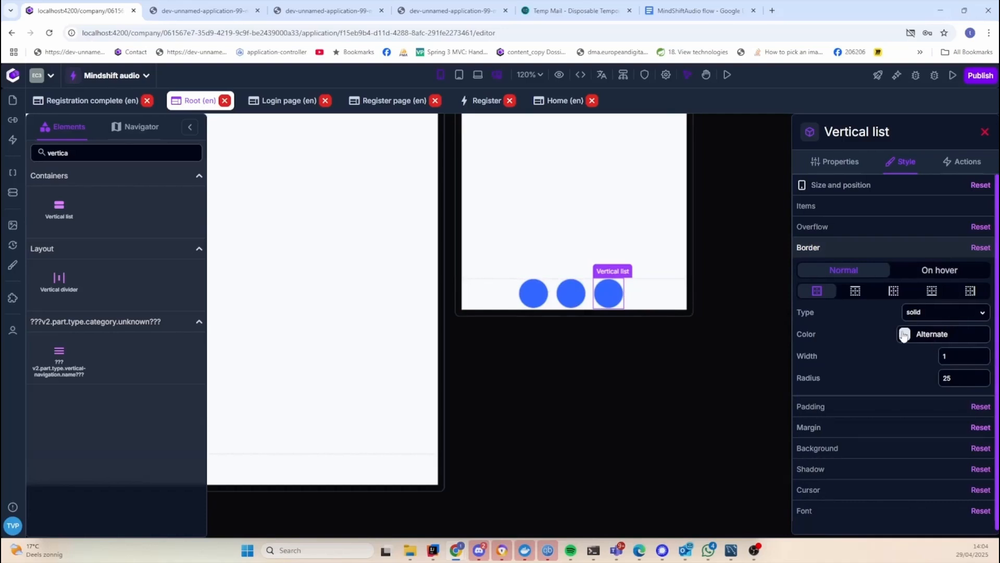
click(946, 316)
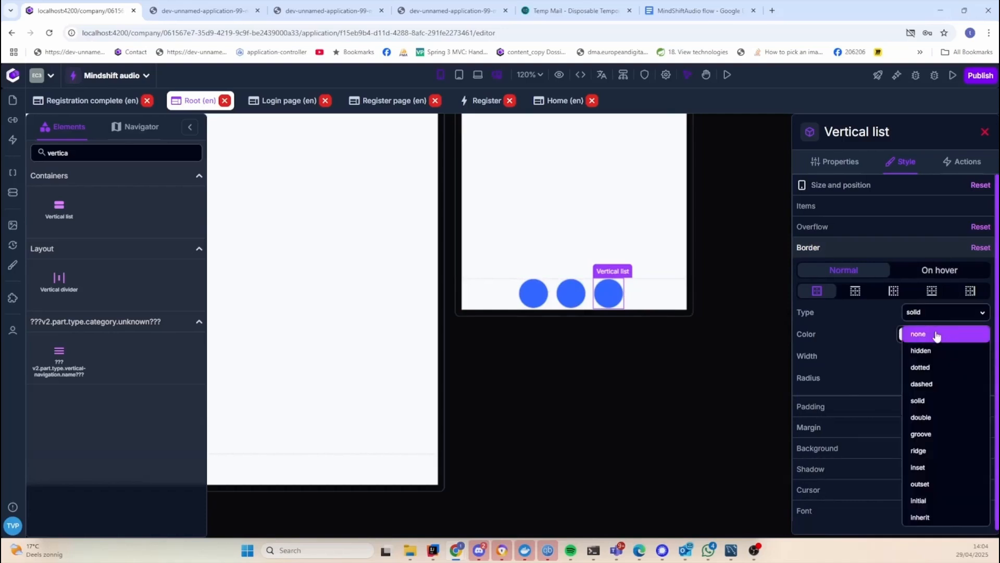
click(938, 334)
Change the middle Vertical list's border type to none, keeping its radius of 25
click(571, 294)
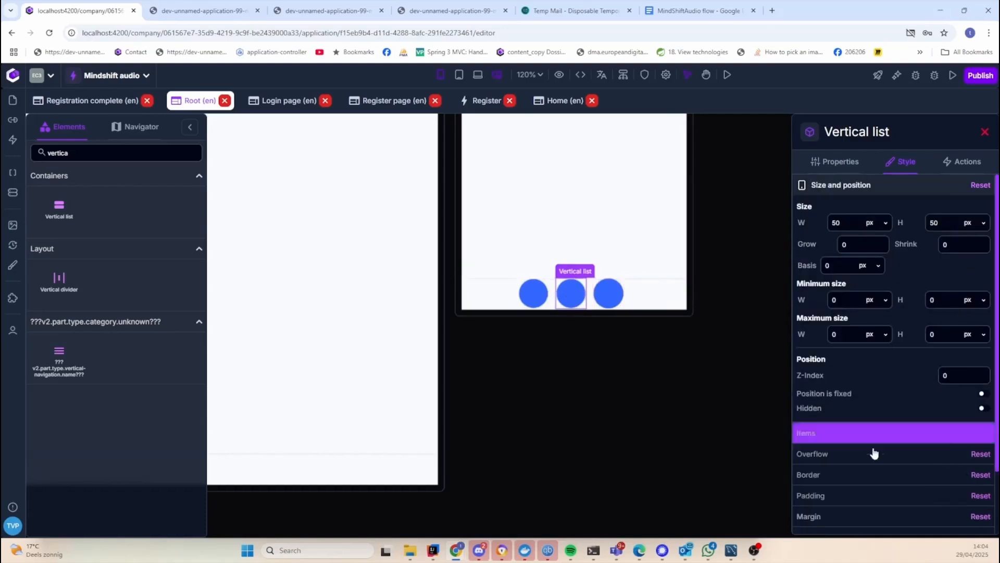
click(875, 472)
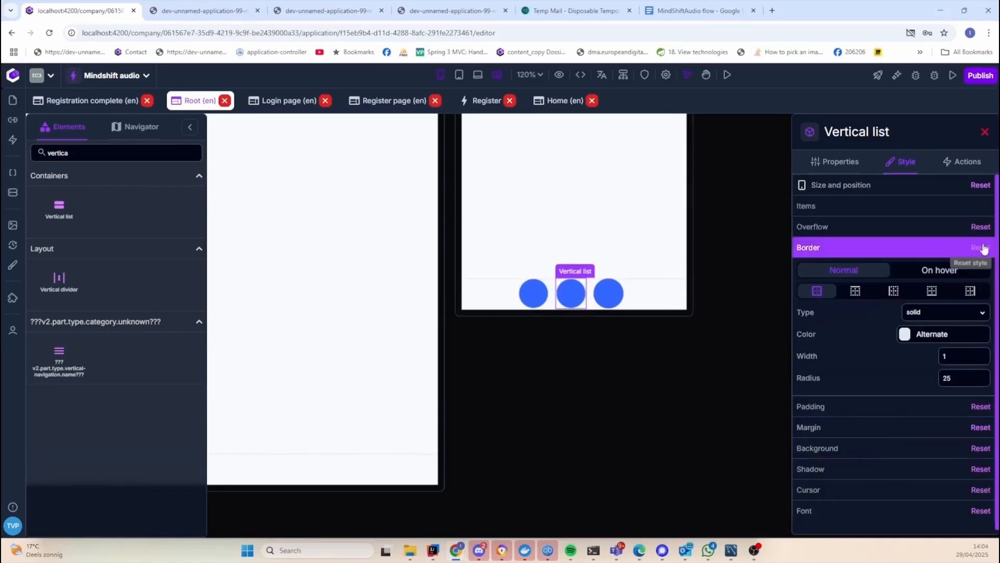
drag(957, 379, 926, 380)
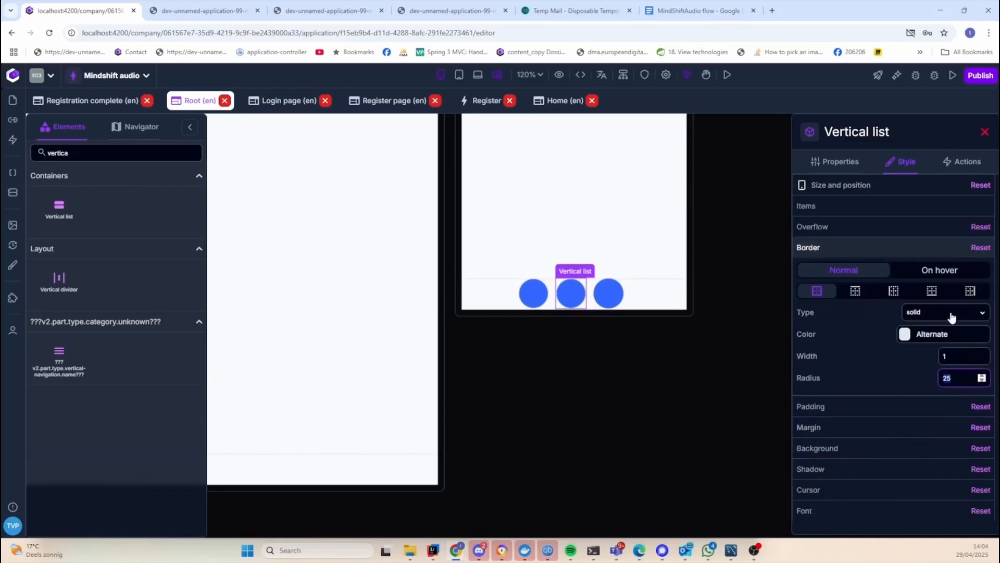
click(932, 312)
click(917, 333)
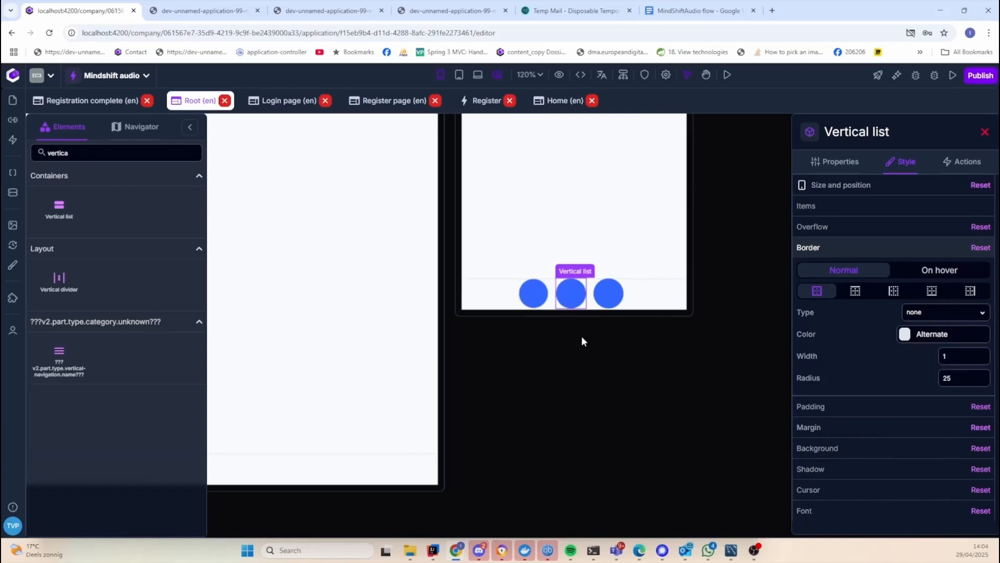
Remove the border of the first Vertical list in the navigation bar by choosing border type none
click(534, 293)
click(879, 472)
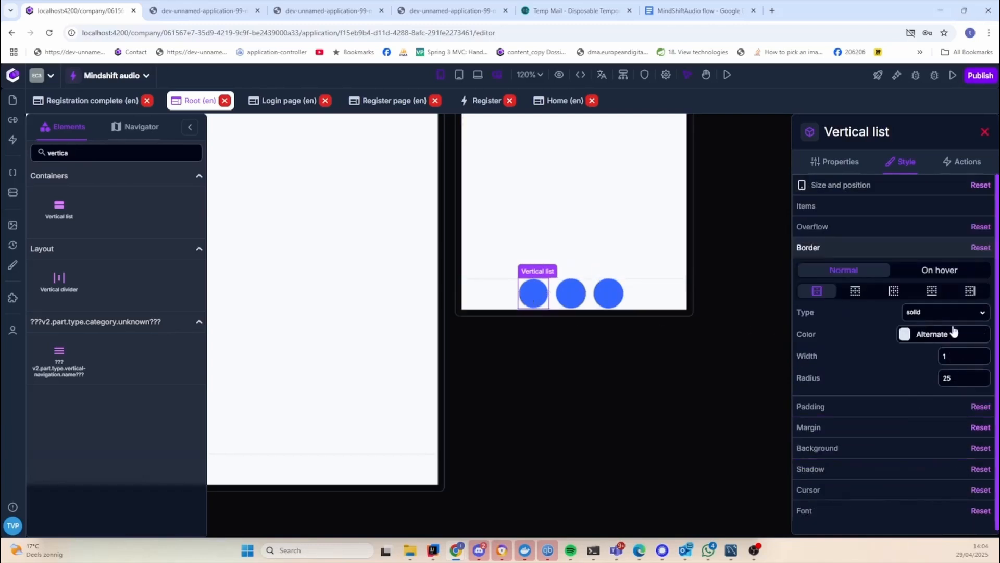
click(944, 315)
click(932, 333)
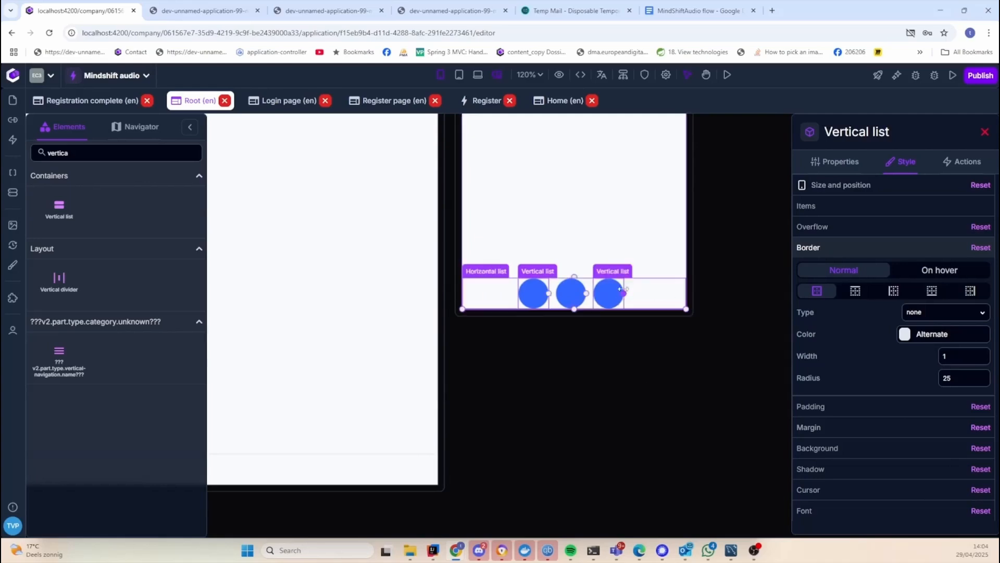
Give the navigation bar's Horizontal list a top and bottom padding of 5 and a height of 60 px
scroll(646, 342, up, 3)
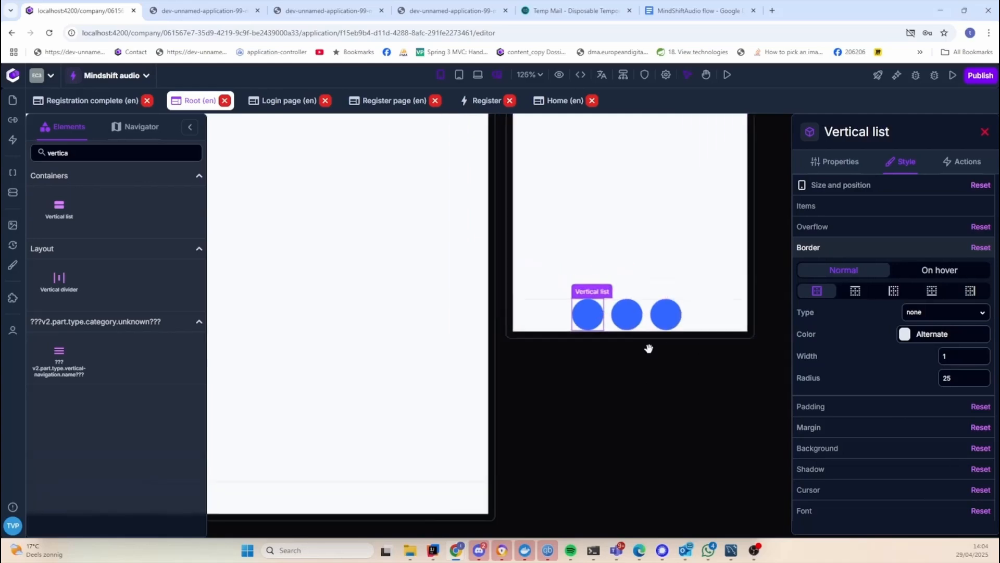
drag(719, 430, 488, 404)
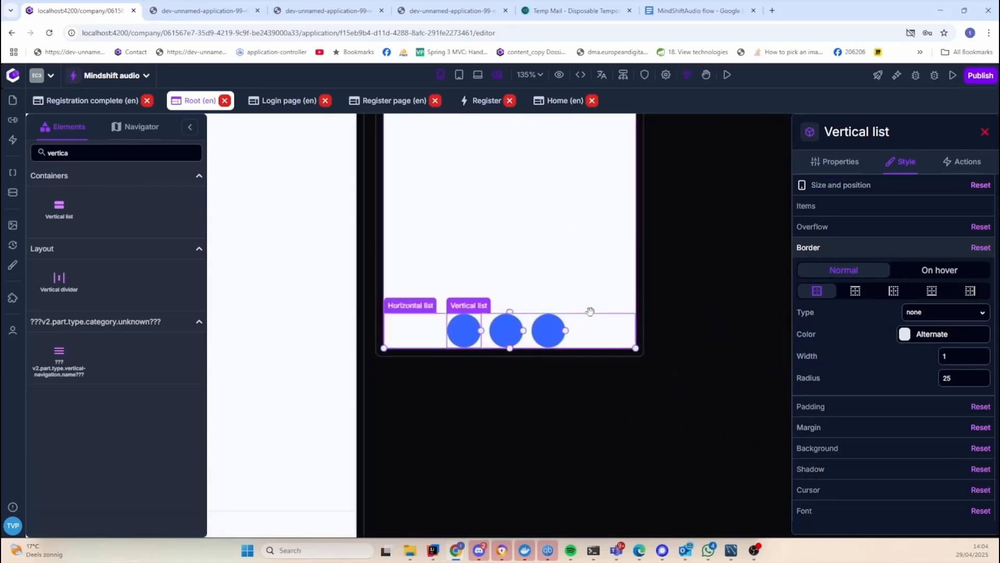
click(608, 327)
click(887, 500)
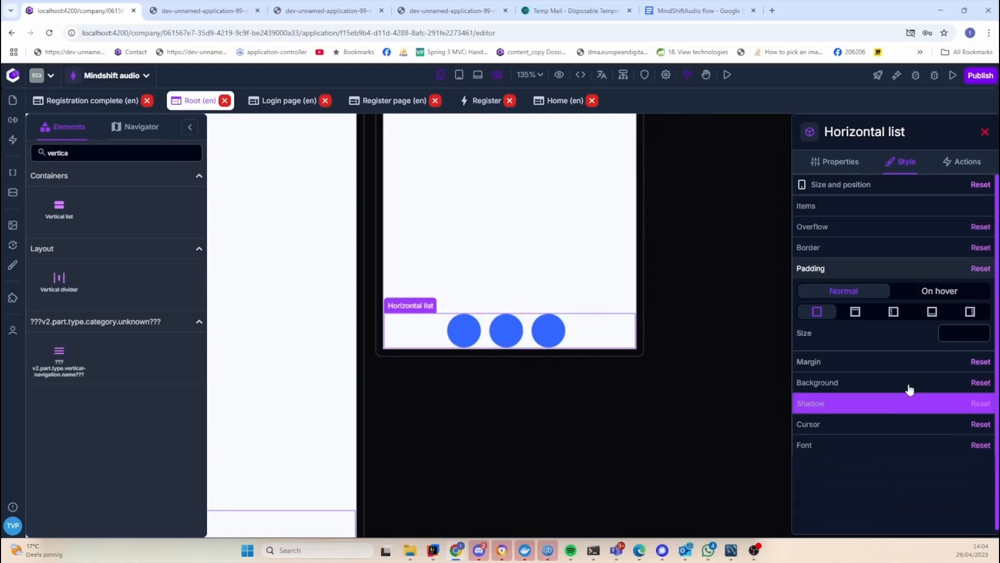
click(854, 315)
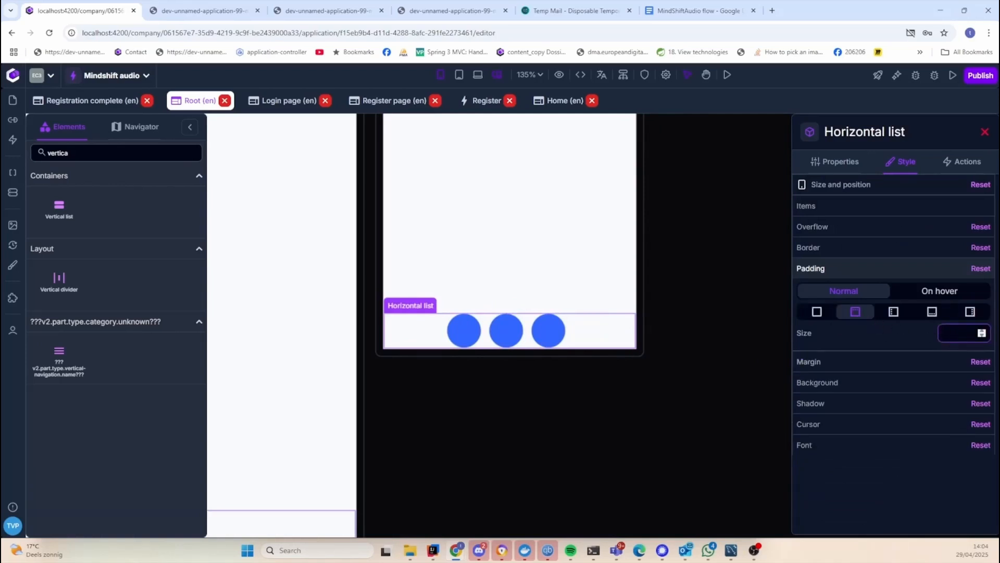
text(5)
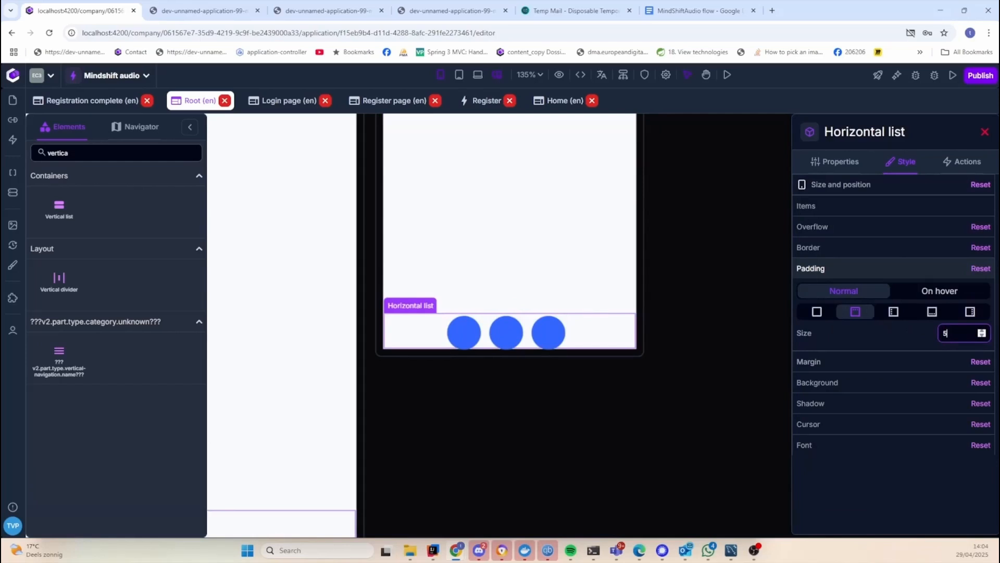
click(932, 311)
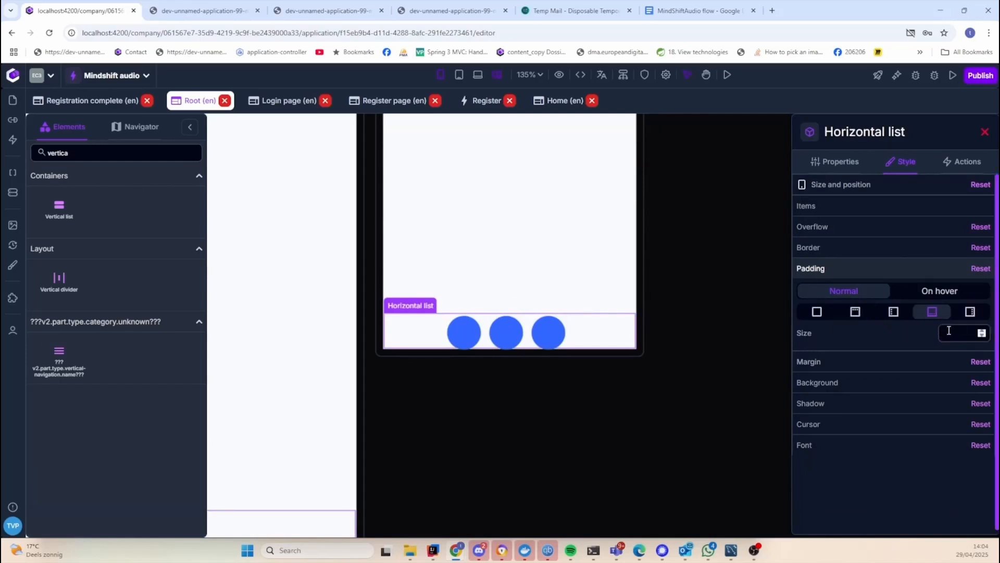
text(5)
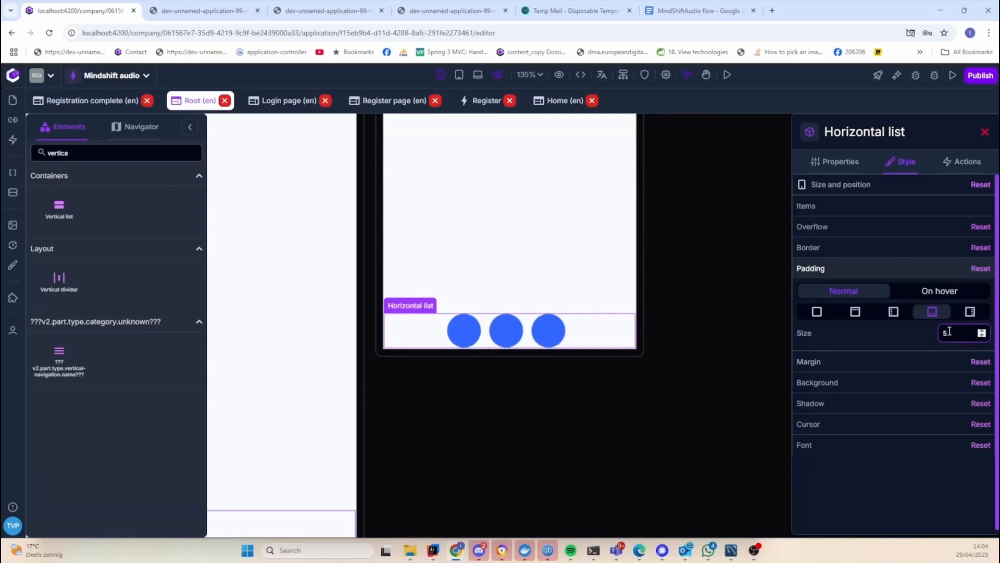
click(879, 184)
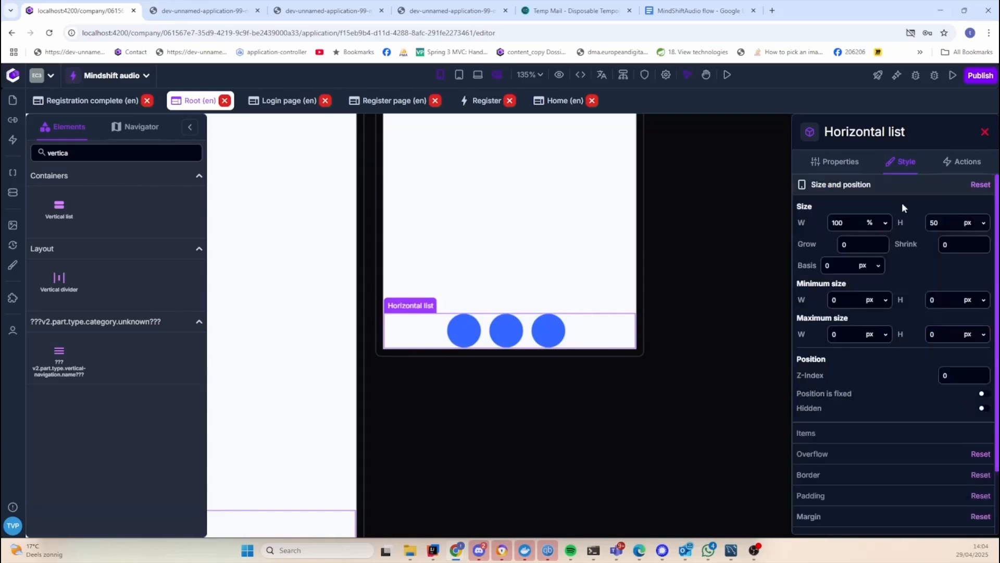
text(60)
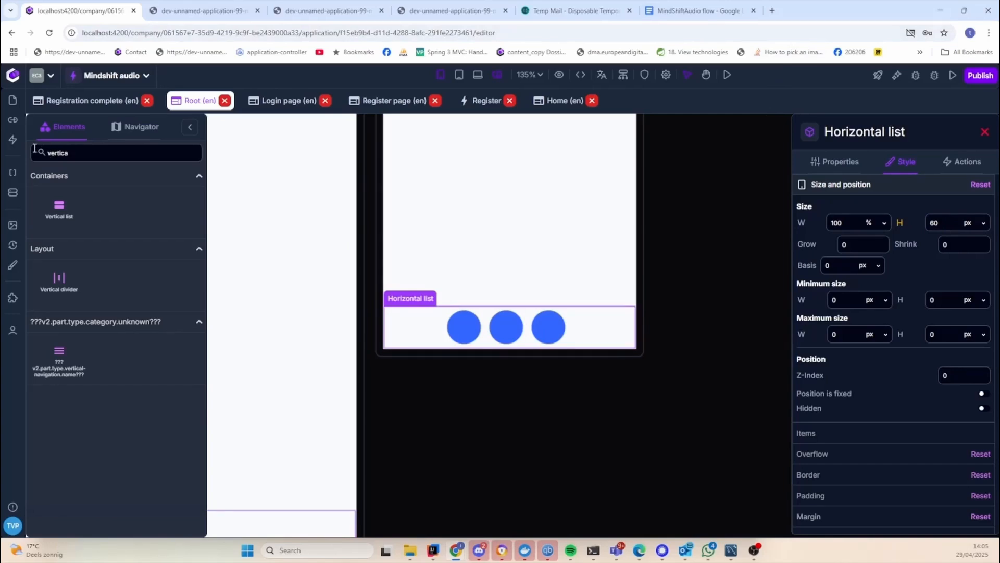
scroll(568, 443, down, 3)
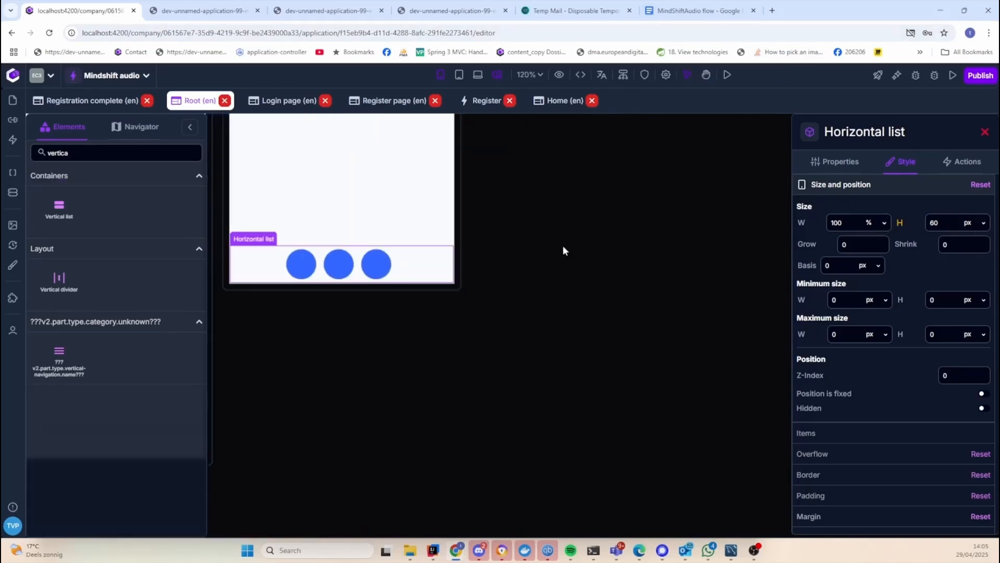
drag(497, 209, 657, 401)
scroll(649, 370, down, 3)
drag(494, 252, 736, 348)
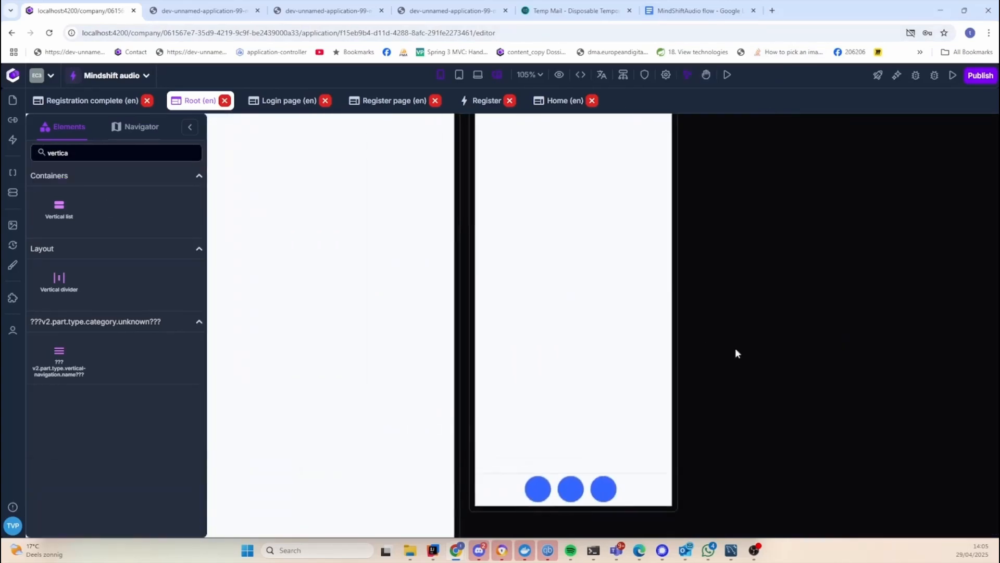
scroll(605, 357, down, 3)
key(space)
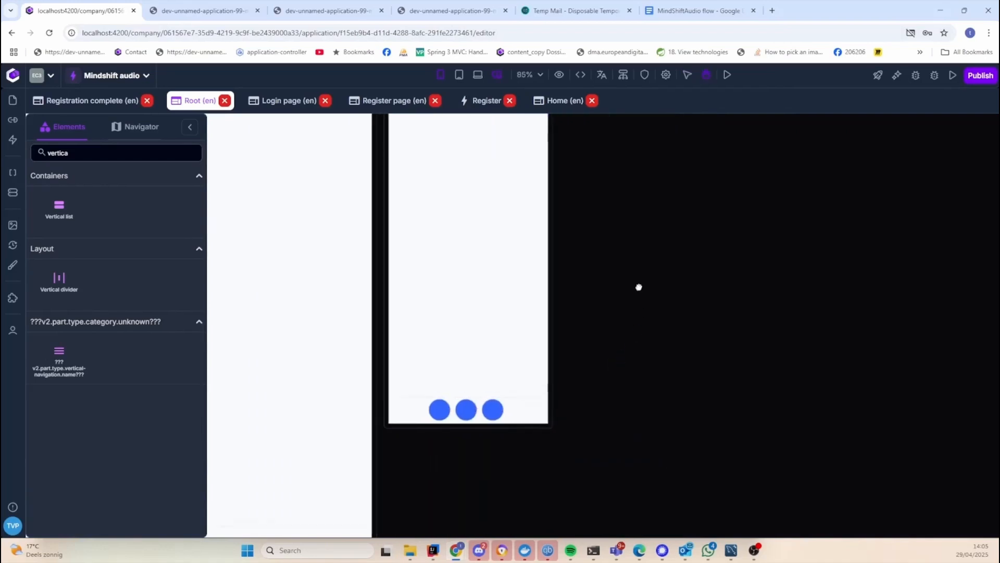
drag(639, 287, 724, 354)
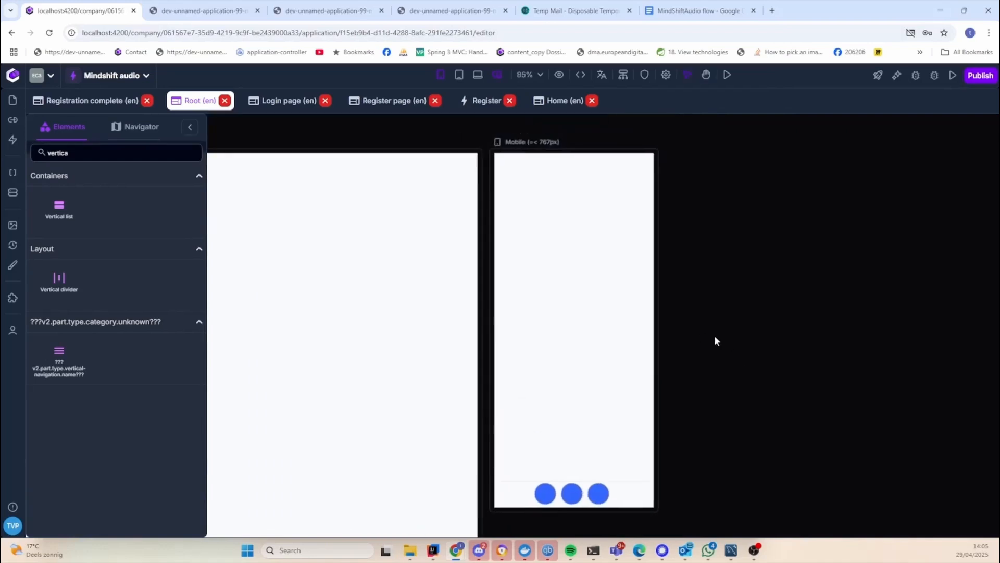
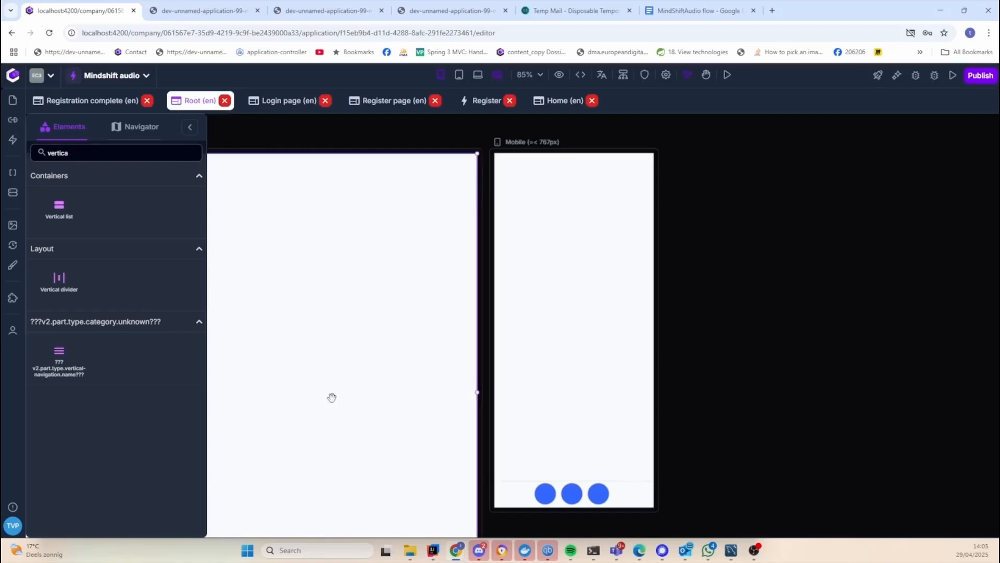
Filter the elements for "icon" and place an Icon in the first round Vertical list of the mobile navigation bar
drag(109, 154, 27, 156)
key(BackSpace)
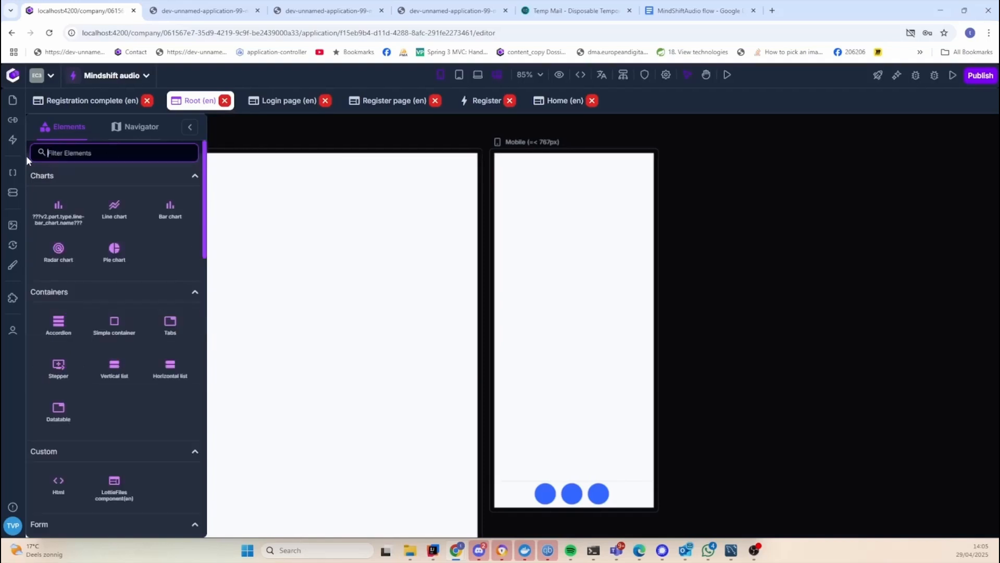
text(icon)
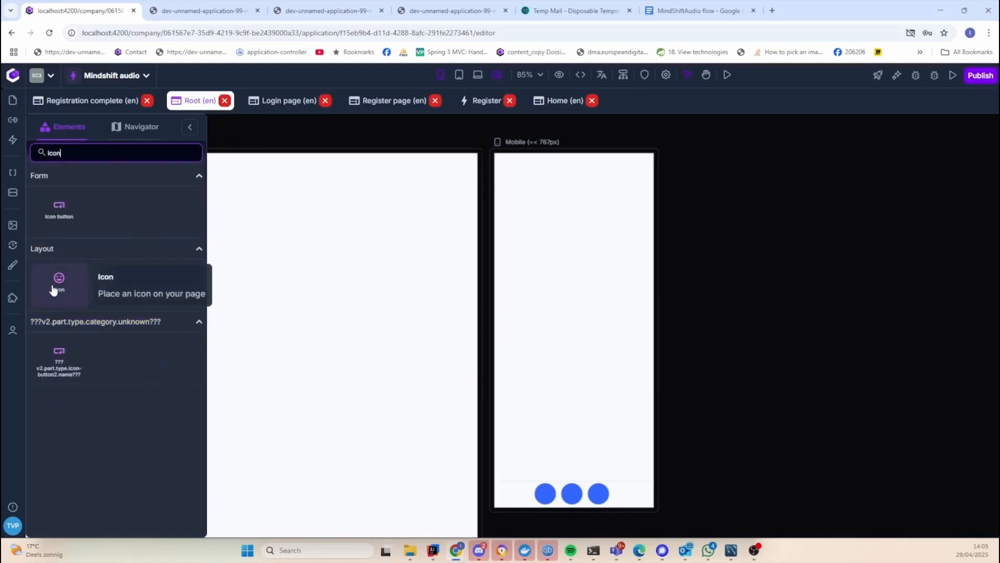
drag(55, 288, 545, 493)
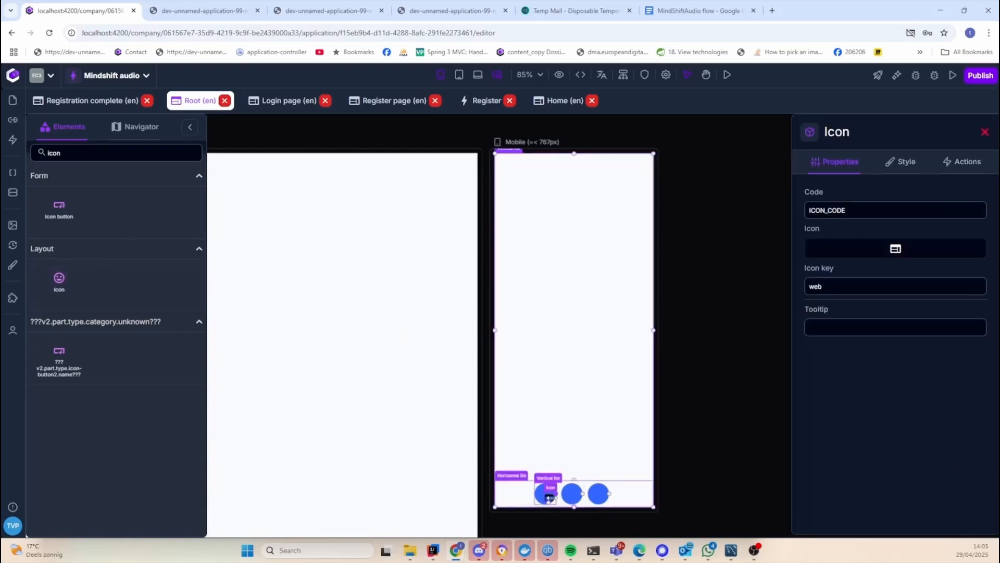
Change the new Icon element's symbol to the 5G icon
click(896, 248)
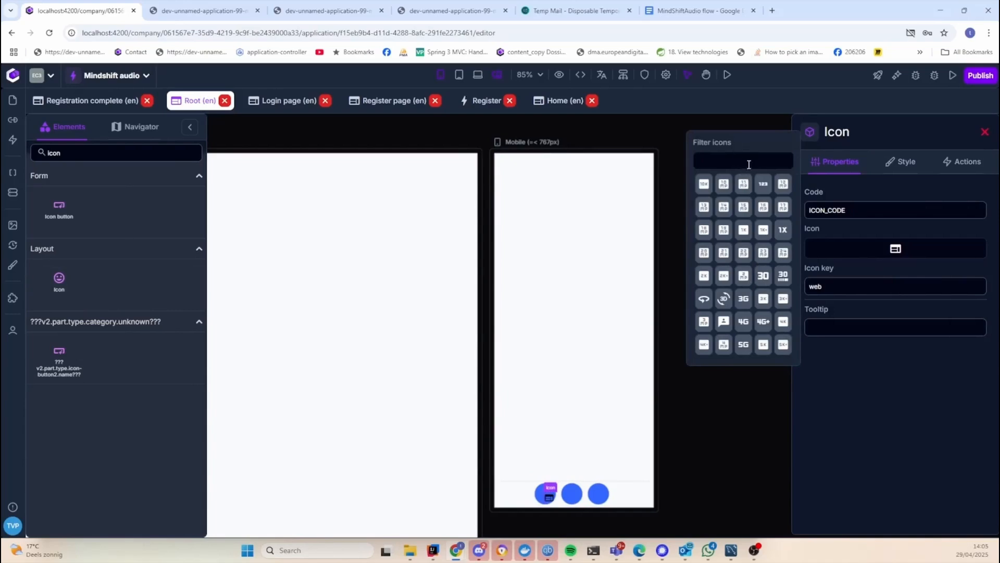
click(744, 344)
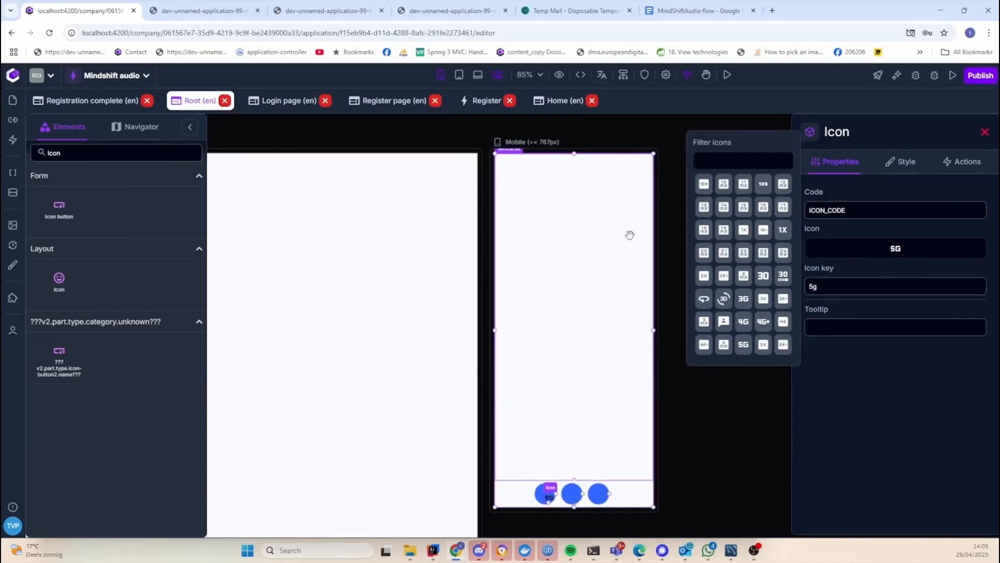
right_click(546, 495)
drag(726, 468, 746, 357)
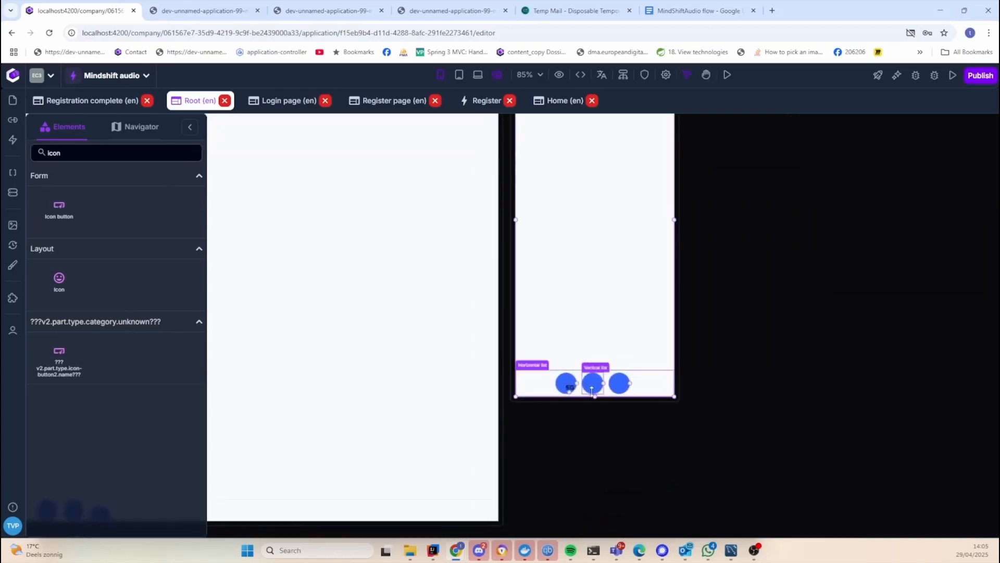
right_click(566, 383)
click(782, 456)
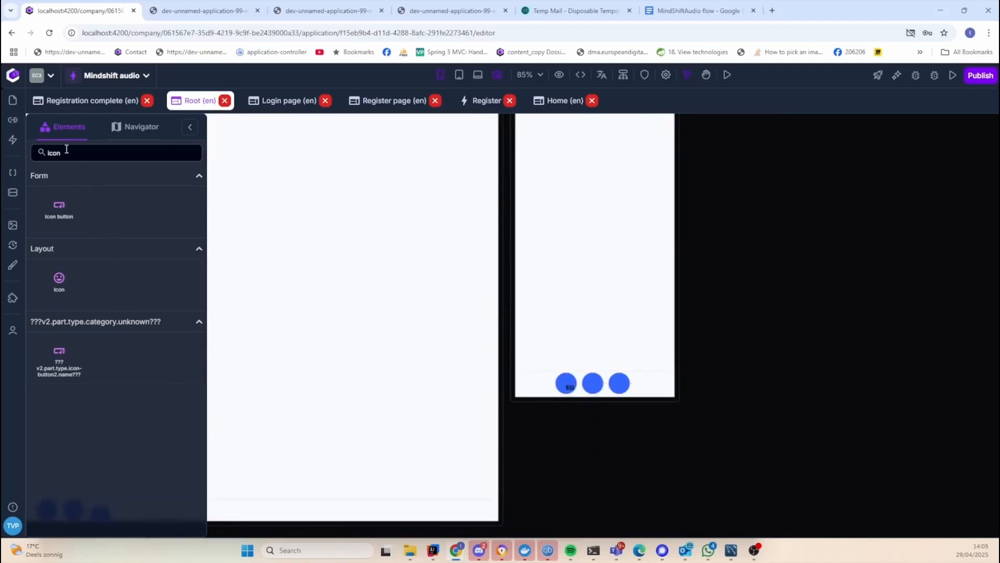
Remove the Icon element from the first Vertical list in the NAVIGATION container and confirm the removal
click(124, 134)
click(42, 207)
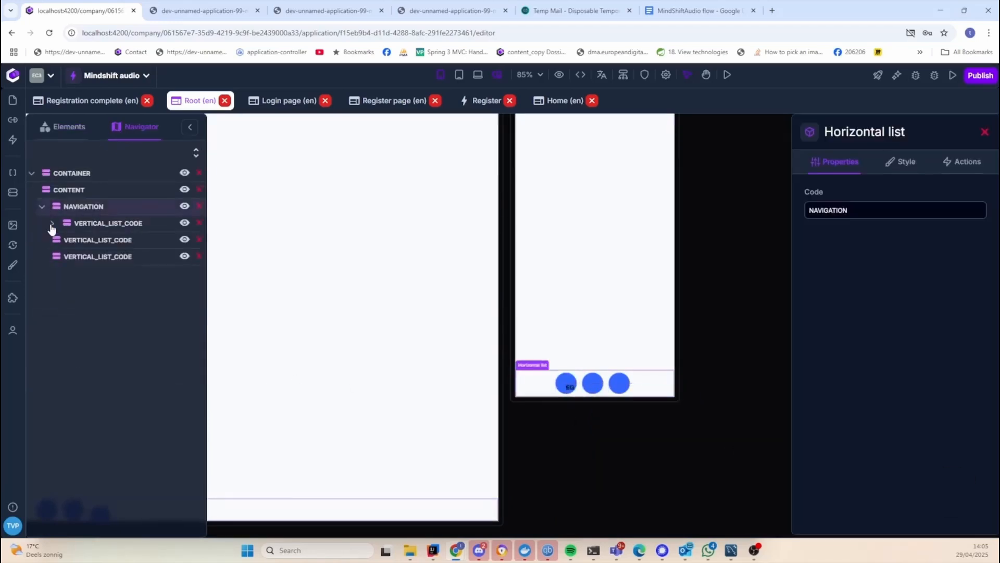
click(52, 224)
click(199, 239)
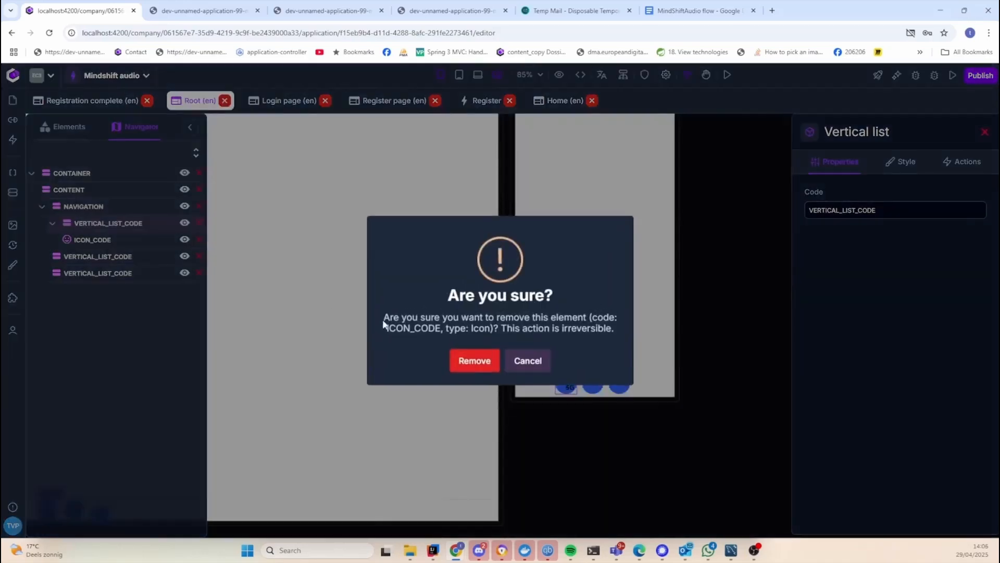
click(475, 362)
click(502, 354)
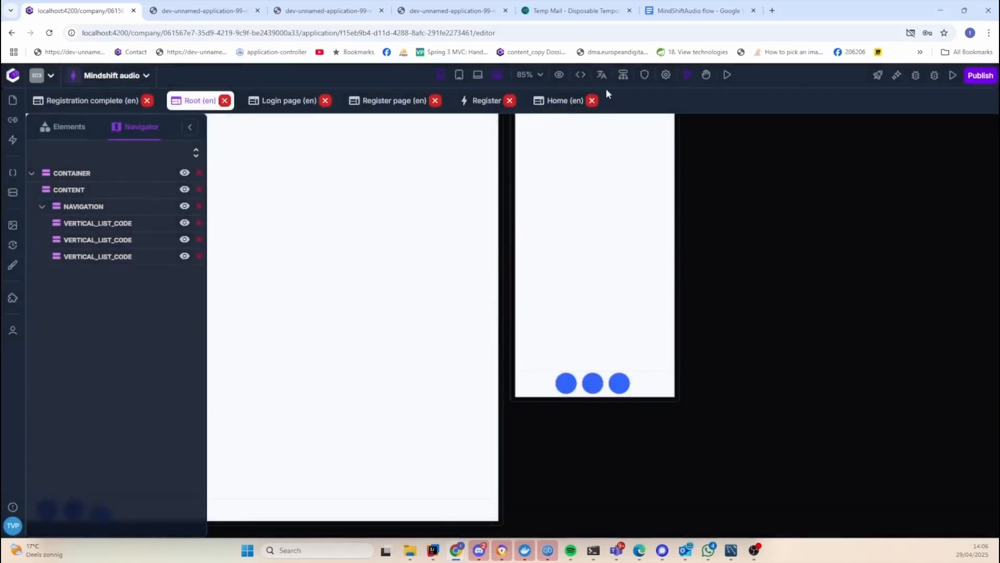
In a new browser tab, search Google for "svg copy", open Copyicon.com and consent to its data use
click(772, 12)
text(svg copy)
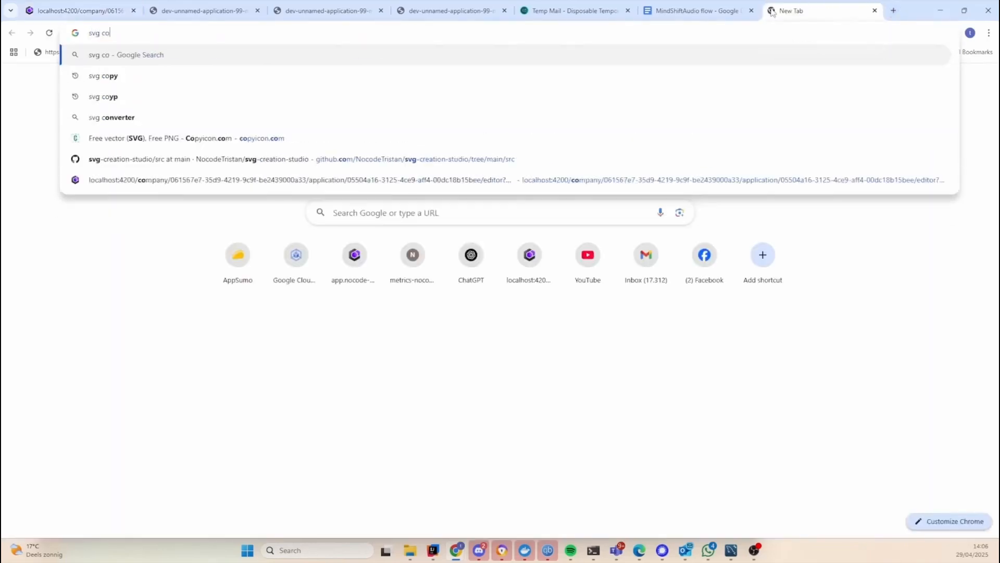
key(Return)
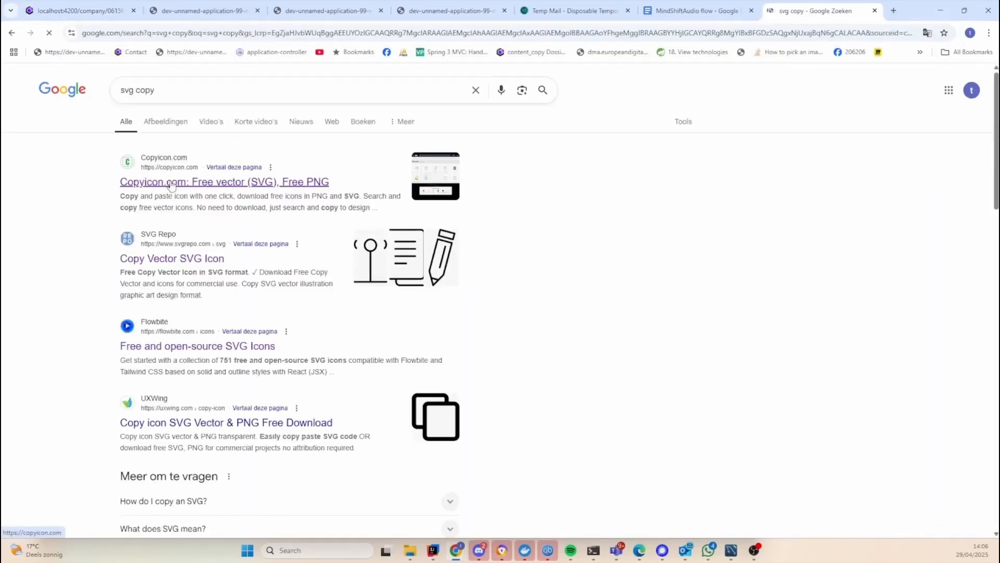
click(171, 182)
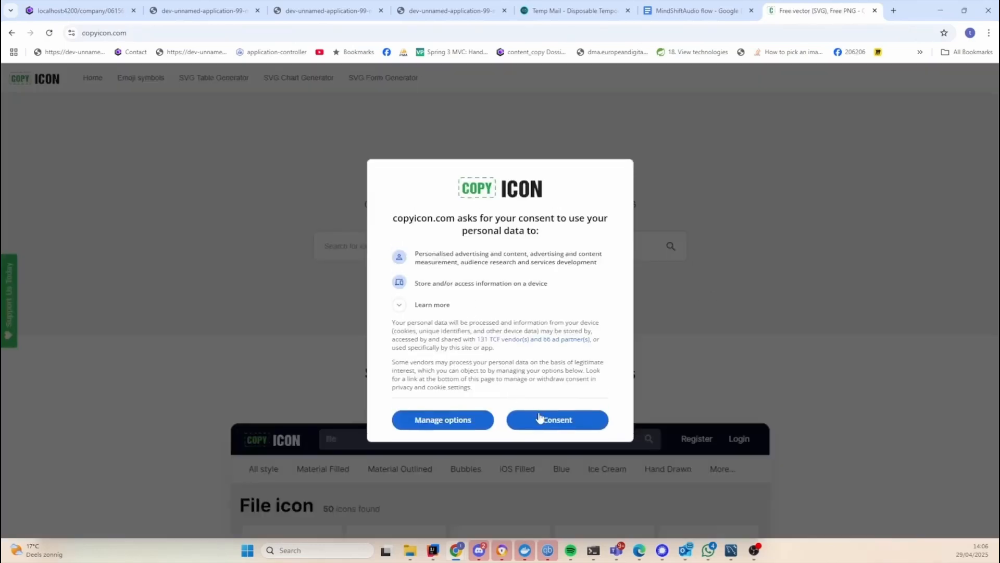
click(539, 418)
scroll(583, 349, down, 7)
scroll(573, 348, up, 6)
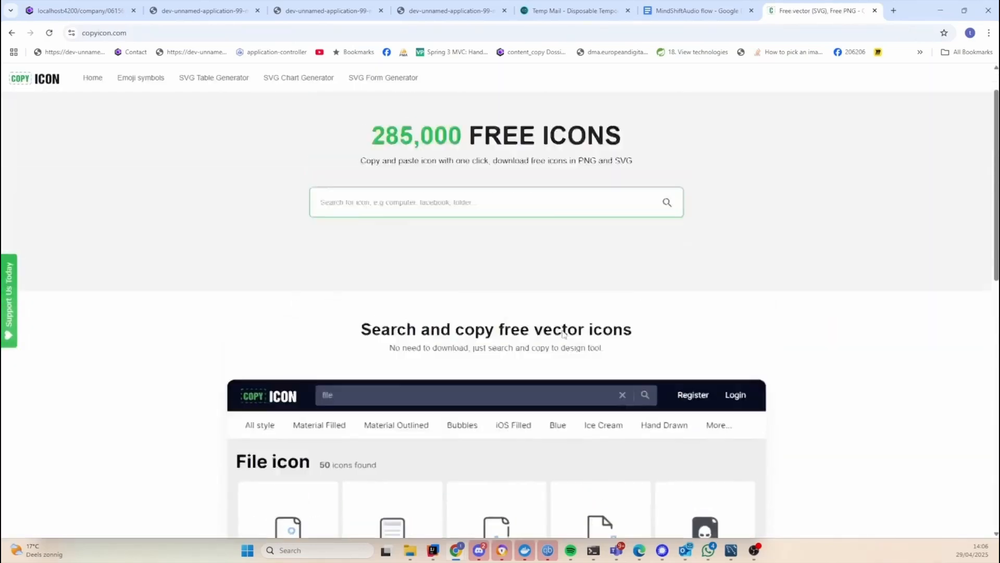
scroll(564, 333, up, 1)
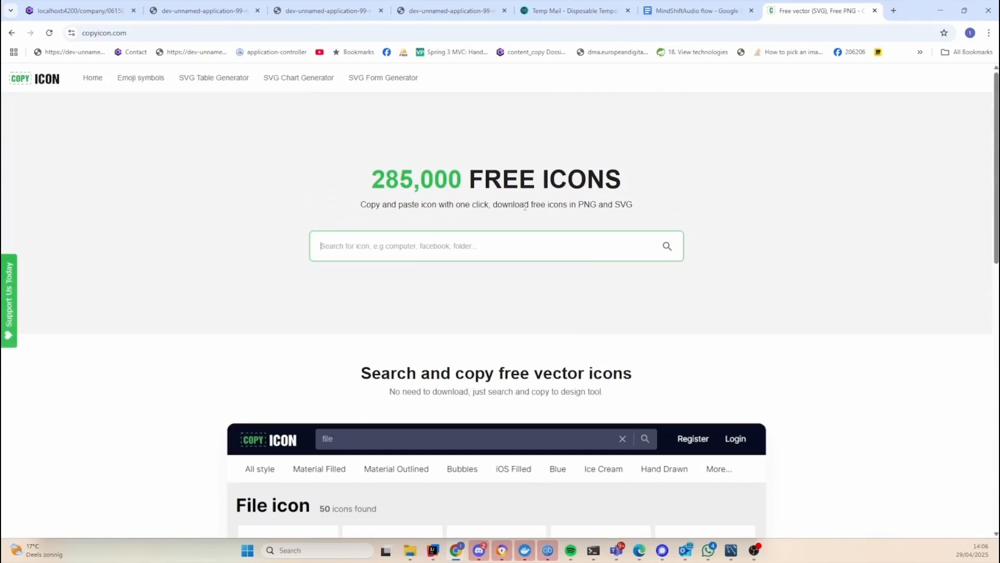
Search Copyicon for "home" and look through the icons for a simple house
click(72, 10)
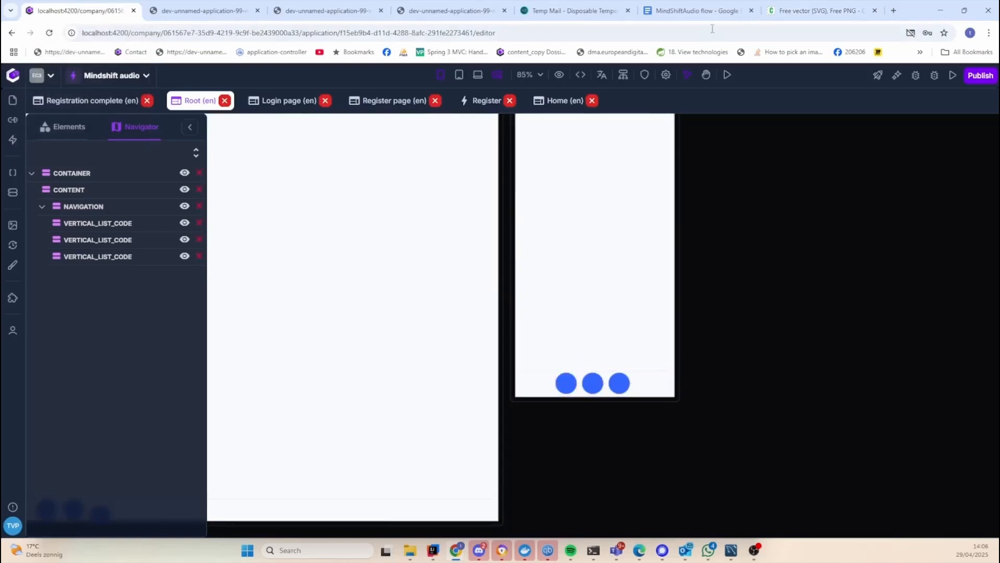
click(789, 12)
click(413, 235)
text(home)
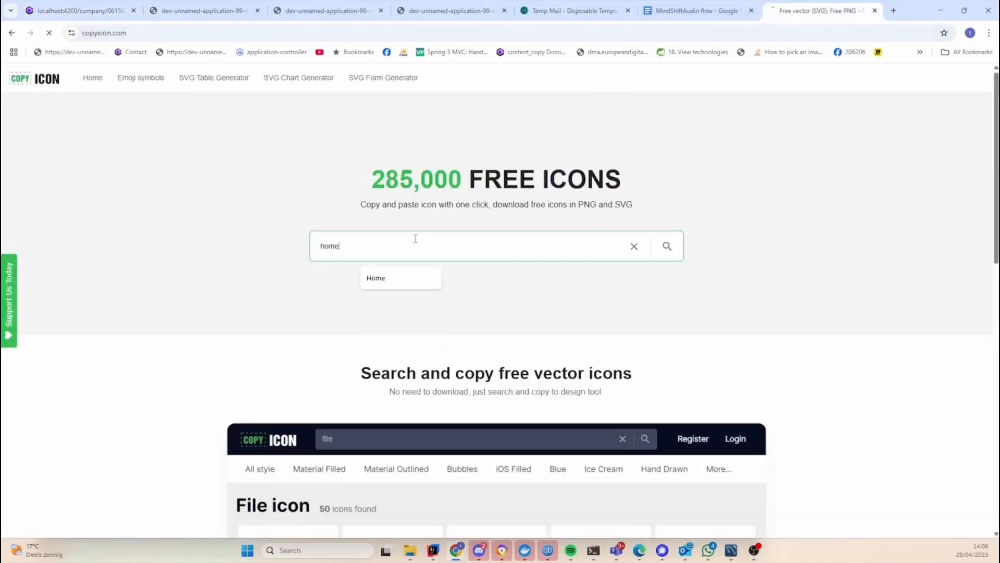
key(Return)
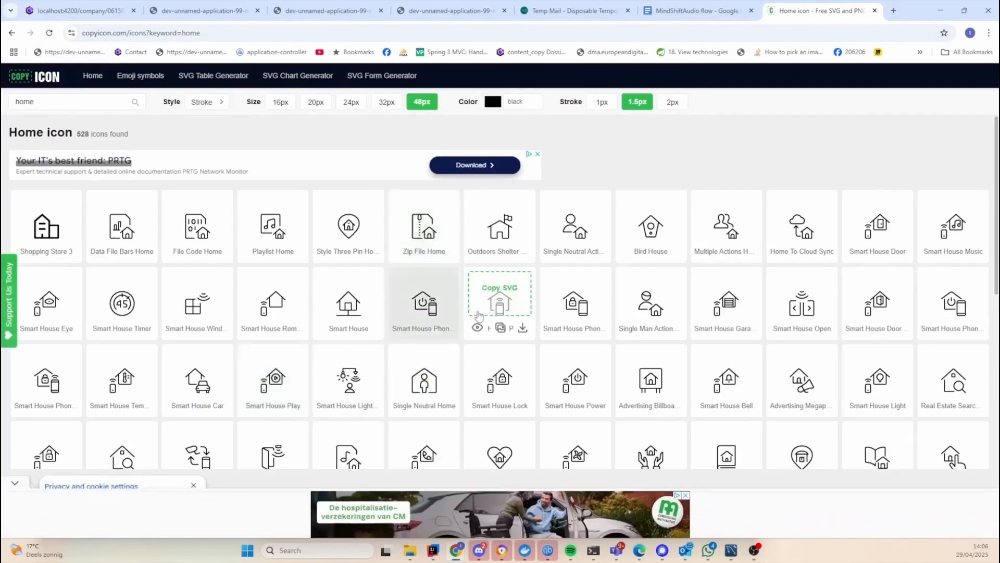
scroll(703, 327, down, 10)
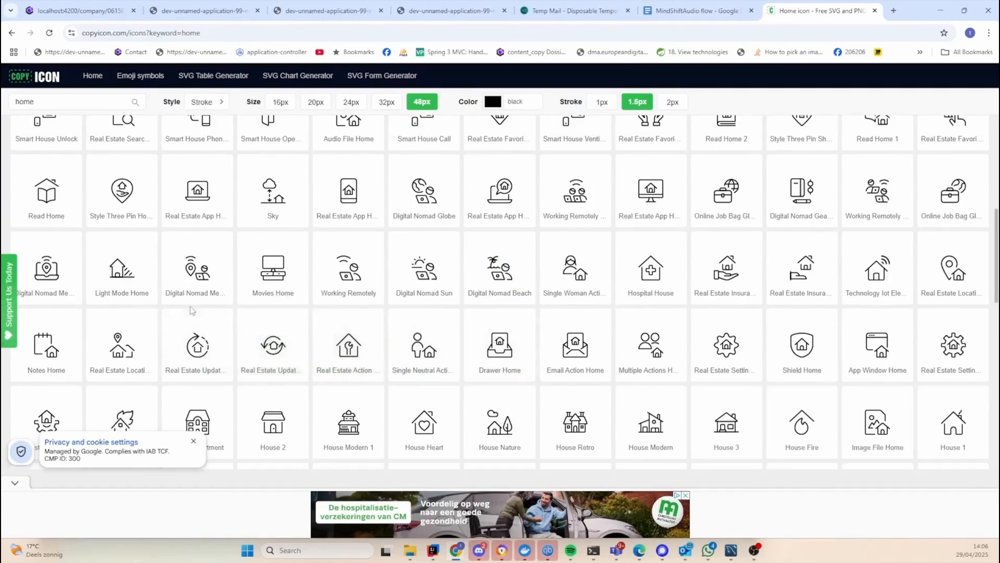
scroll(281, 292, up, 3)
scroll(286, 301, up, 3)
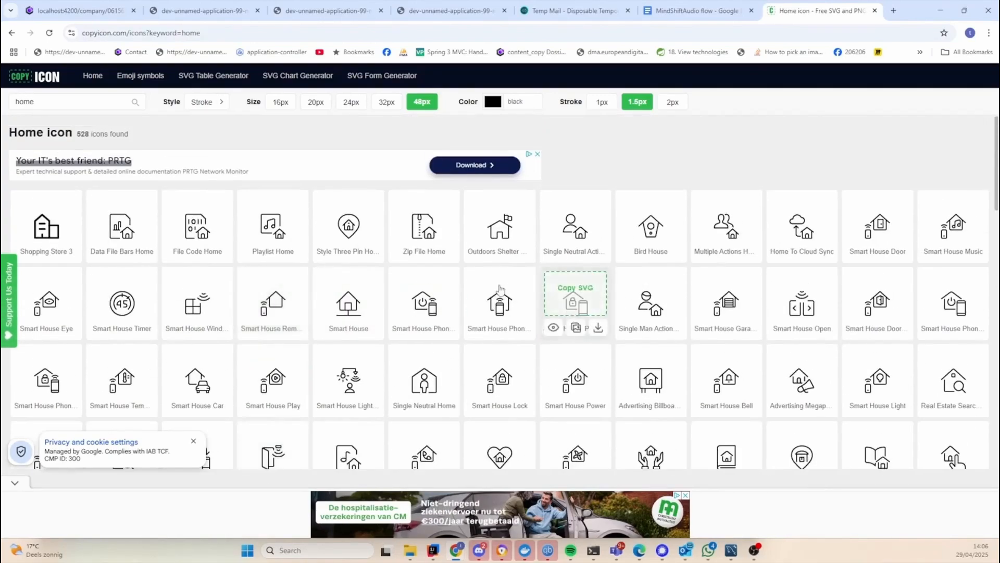
Search Copyicon for "home page" and copy the SVG of the plain house icon
double_click(86, 96)
key(BackSpace)
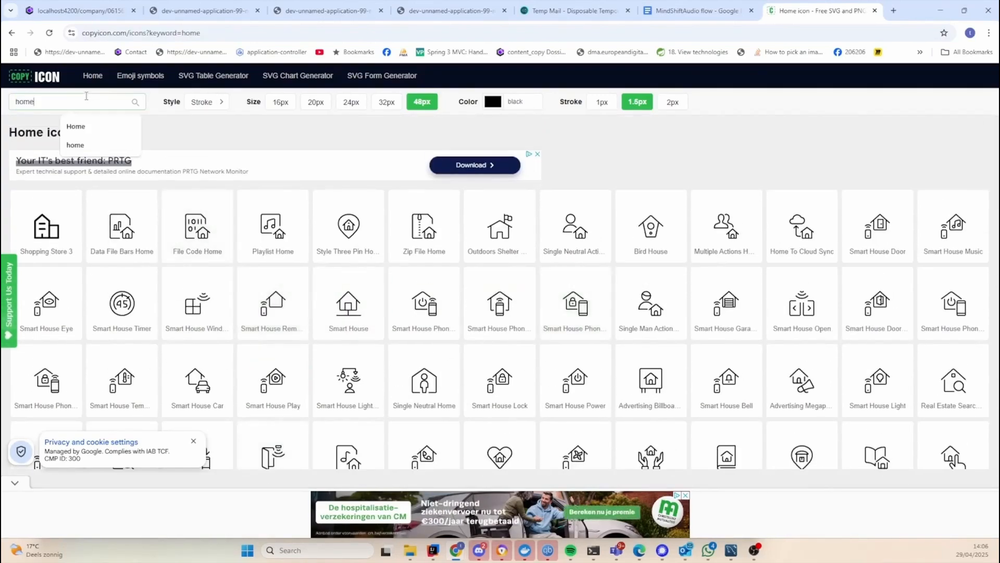
text(home page)
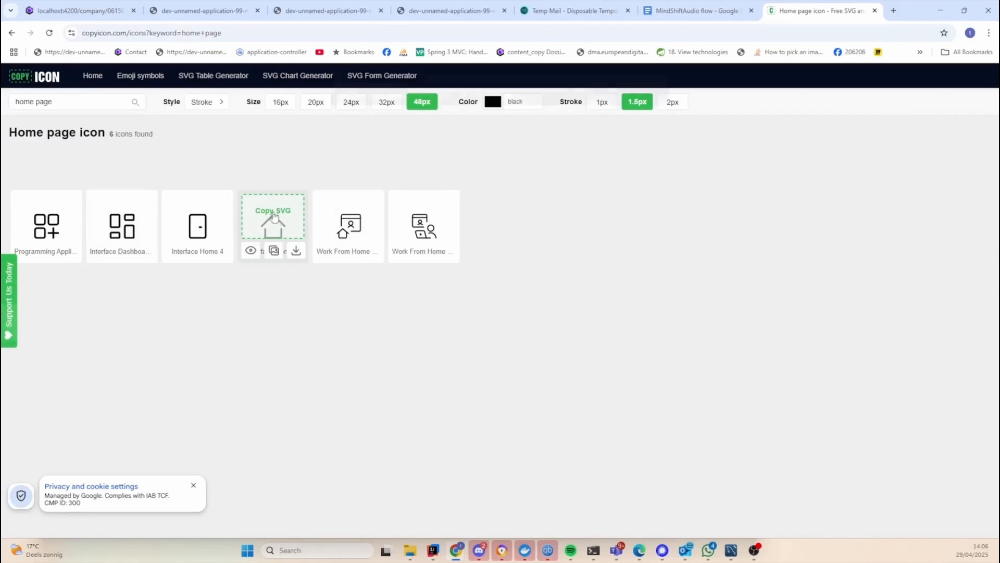
click(274, 212)
Back in the app editor, filter the elements for "image" and place an Image in the first round Vertical list
click(93, 11)
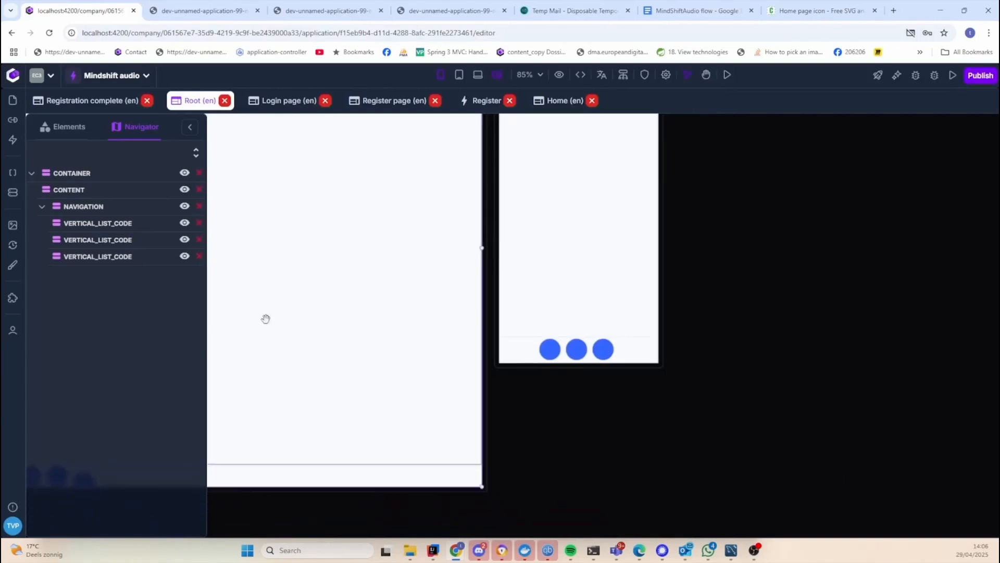
click(59, 138)
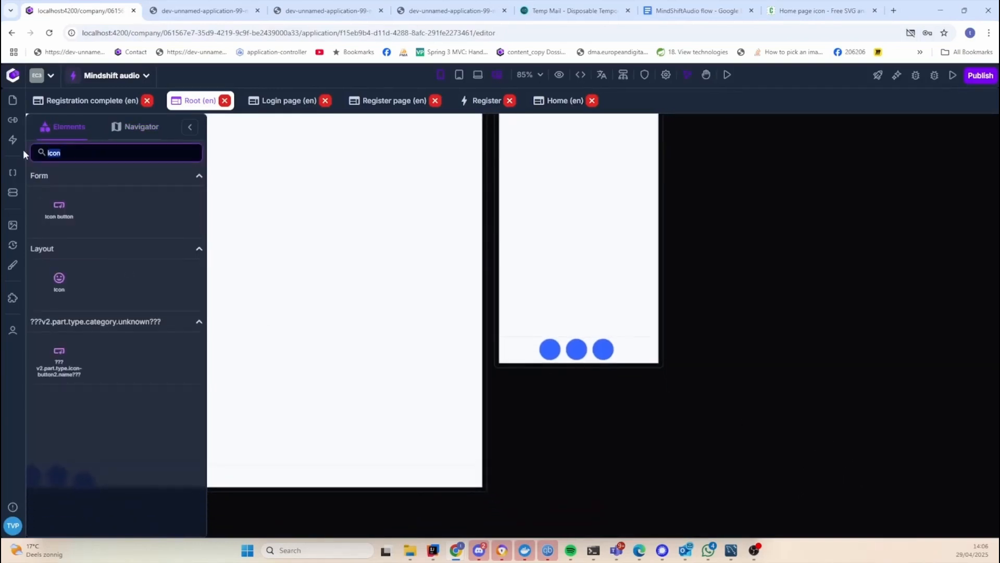
text(image)
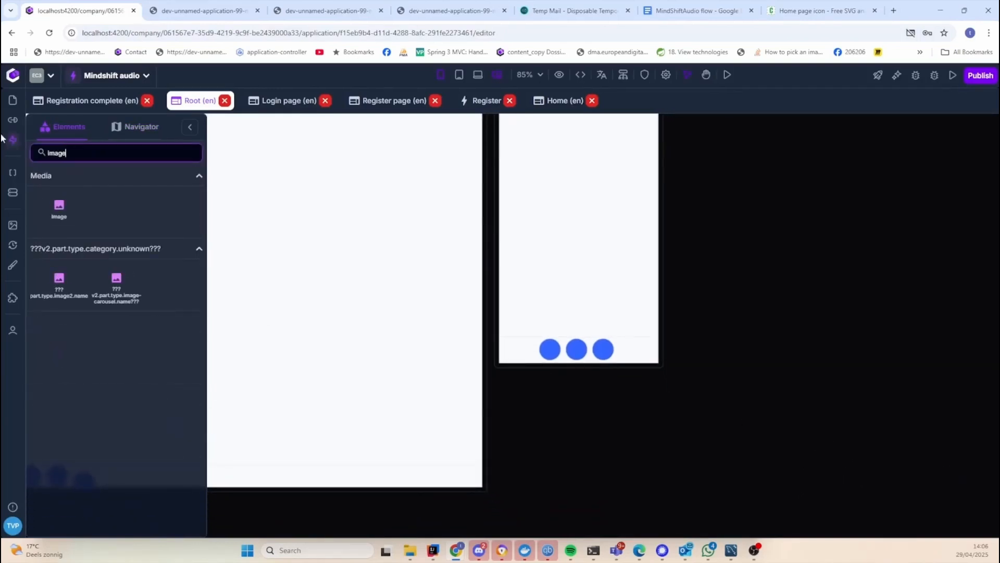
drag(76, 221, 549, 351)
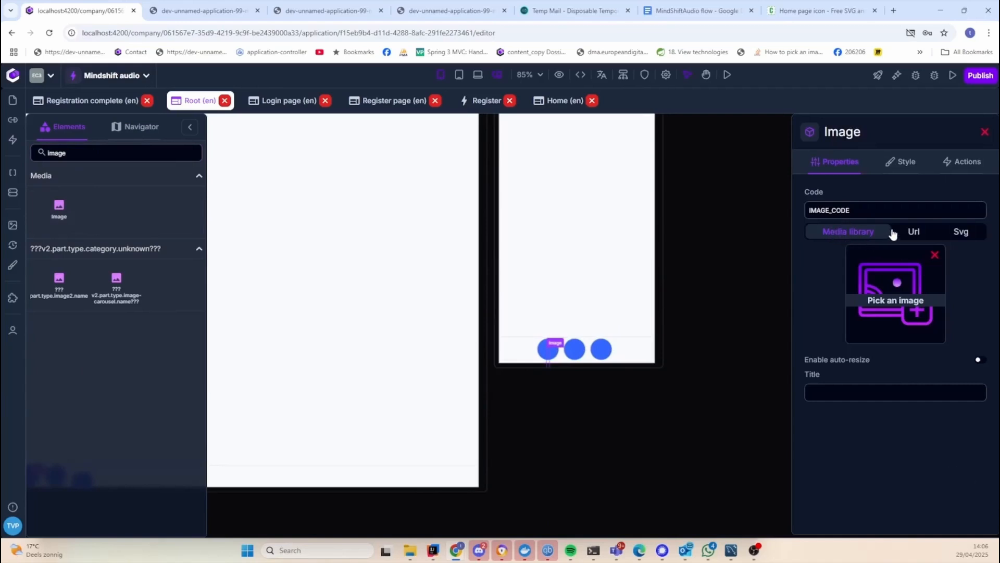
Set the Image's source to Svg, insert the copied house icon code and enlarge the code field
click(960, 232)
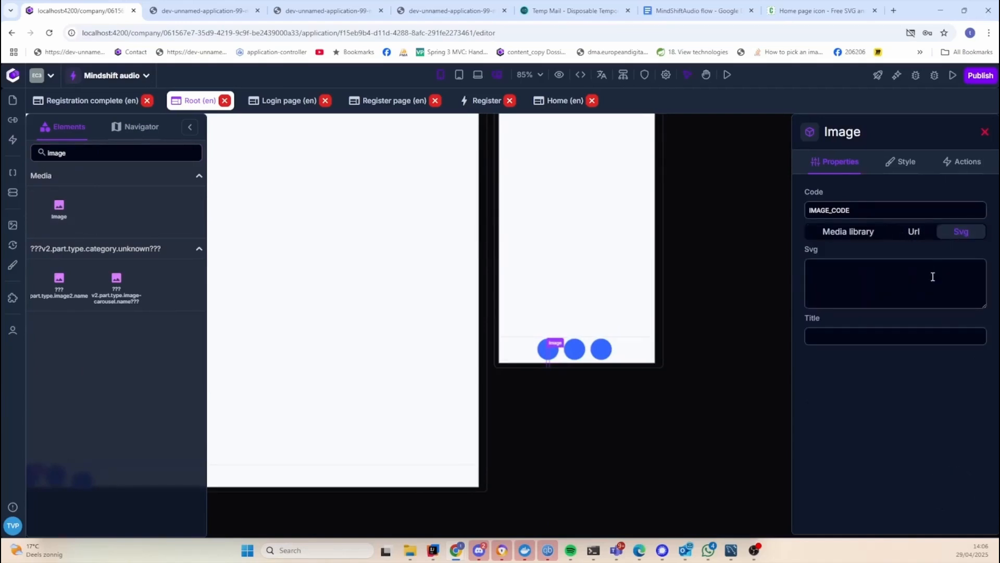
click(880, 276)
key(ctrl+v)
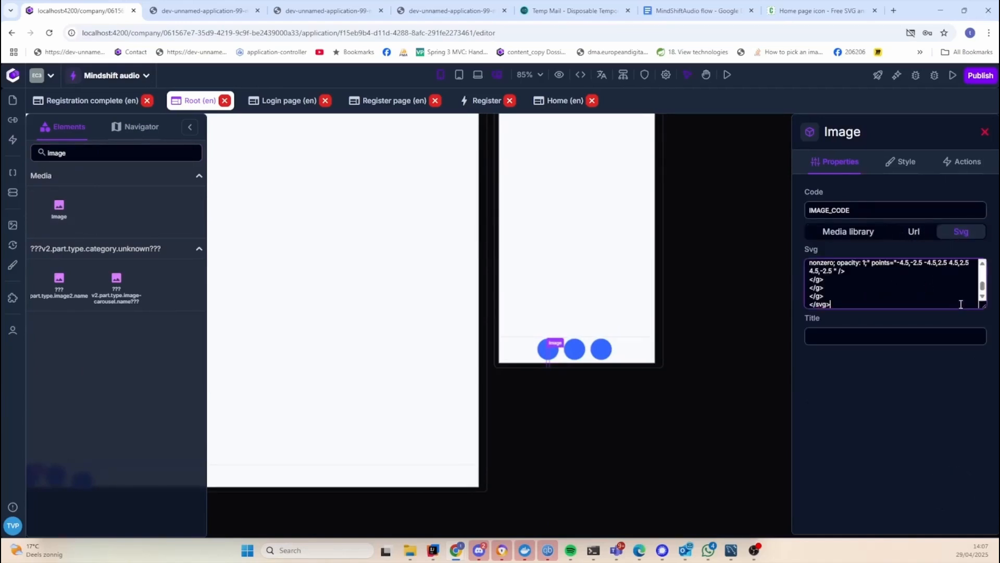
drag(985, 307, 981, 522)
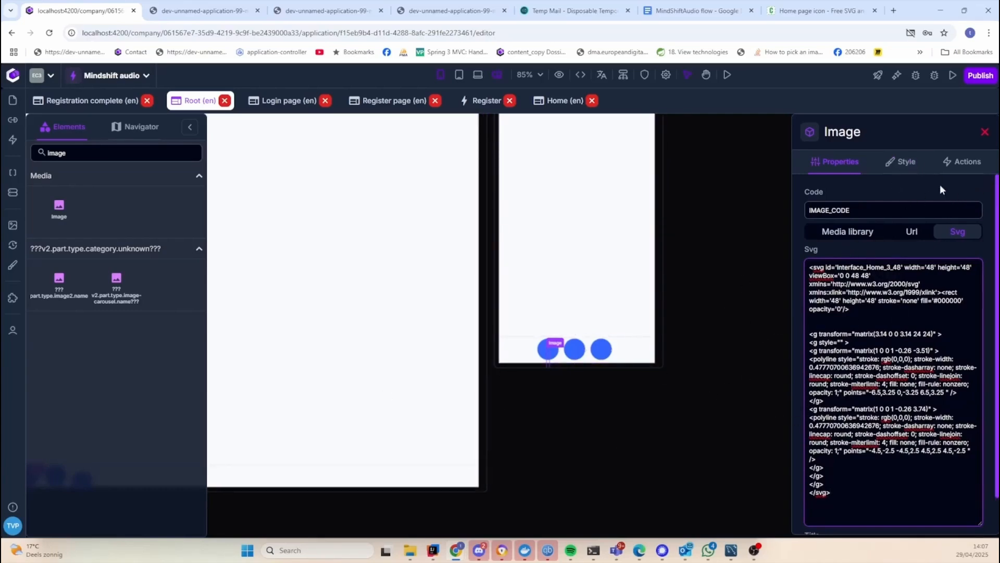
Reset the padding of the first round Vertical list that holds the Image
click(909, 162)
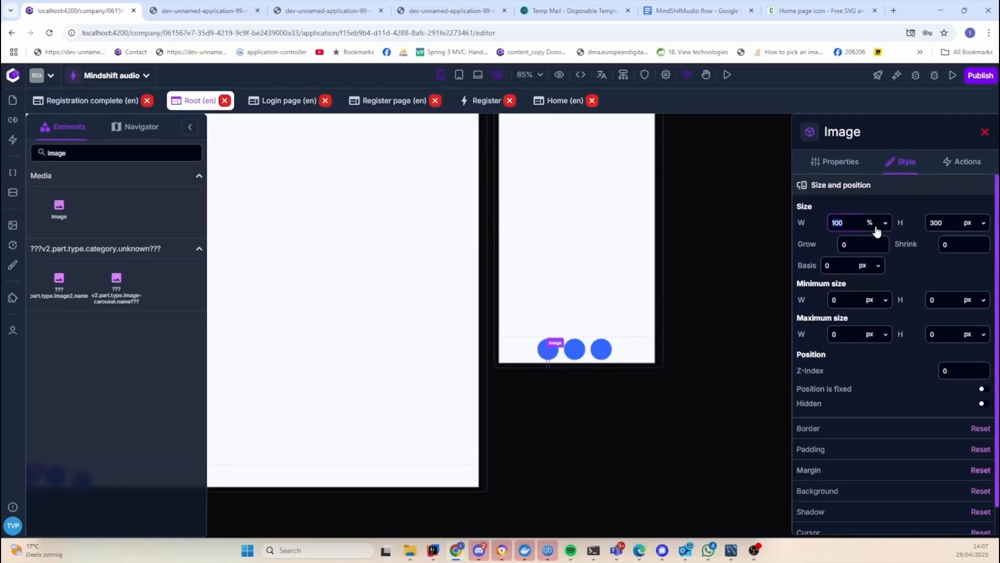
click(540, 348)
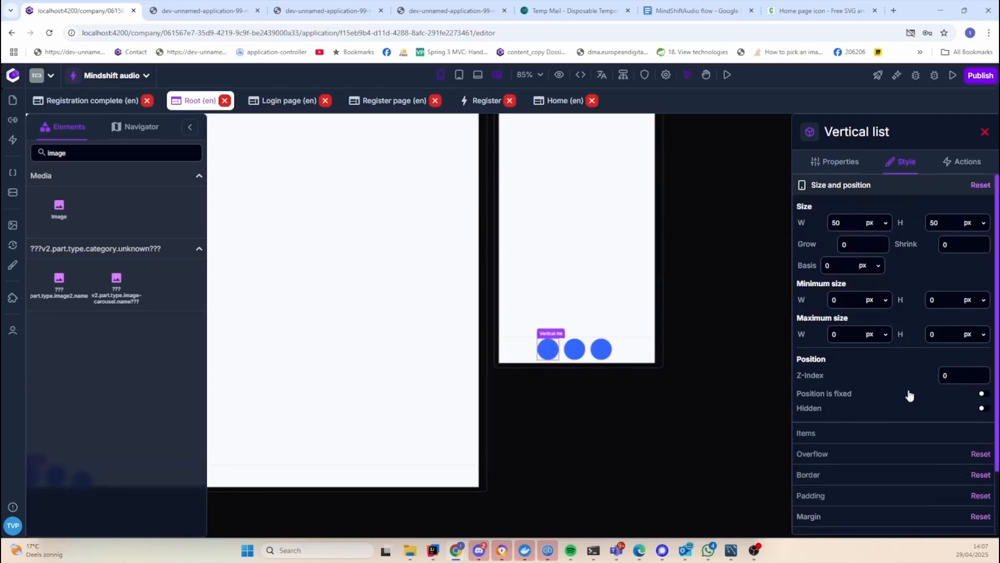
click(983, 499)
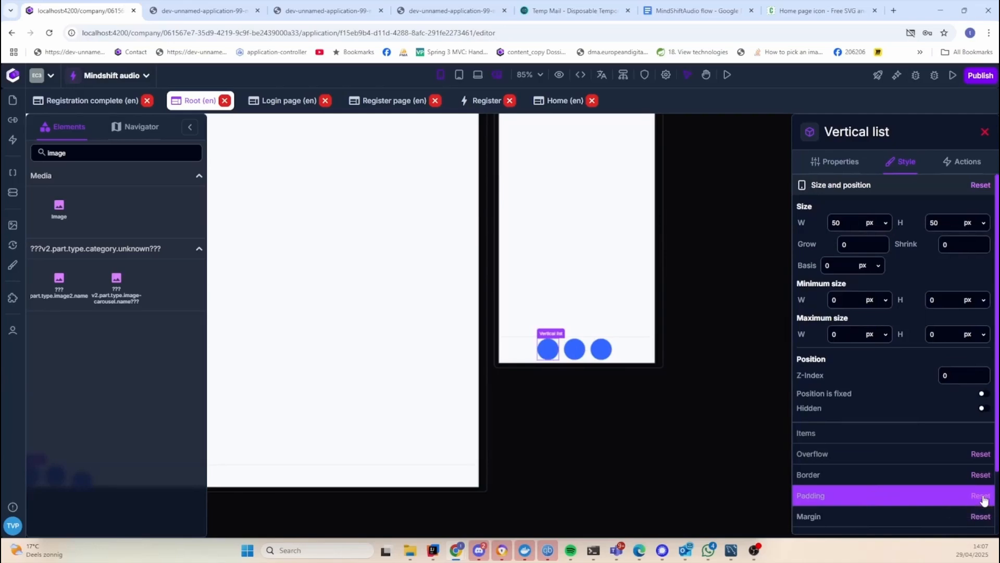
Set the Image's height to 100 % in the first round Vertical list
click(546, 350)
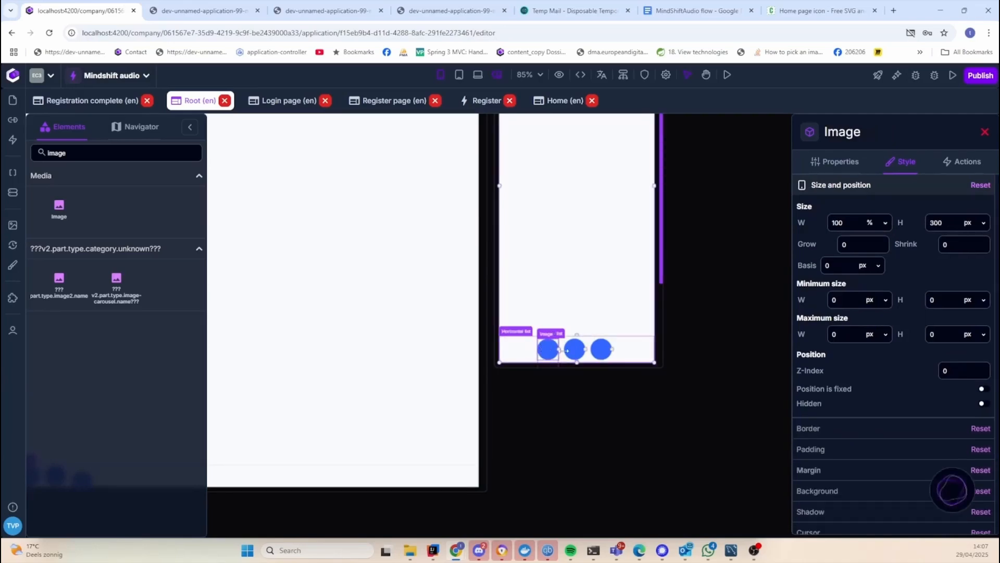
click(879, 228)
click(978, 228)
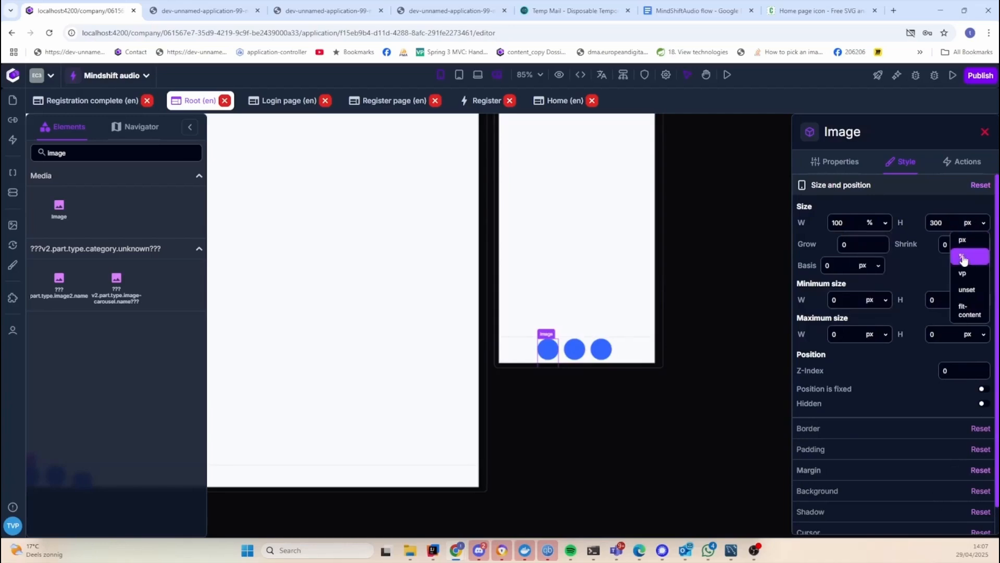
click(964, 256)
double_click(927, 223)
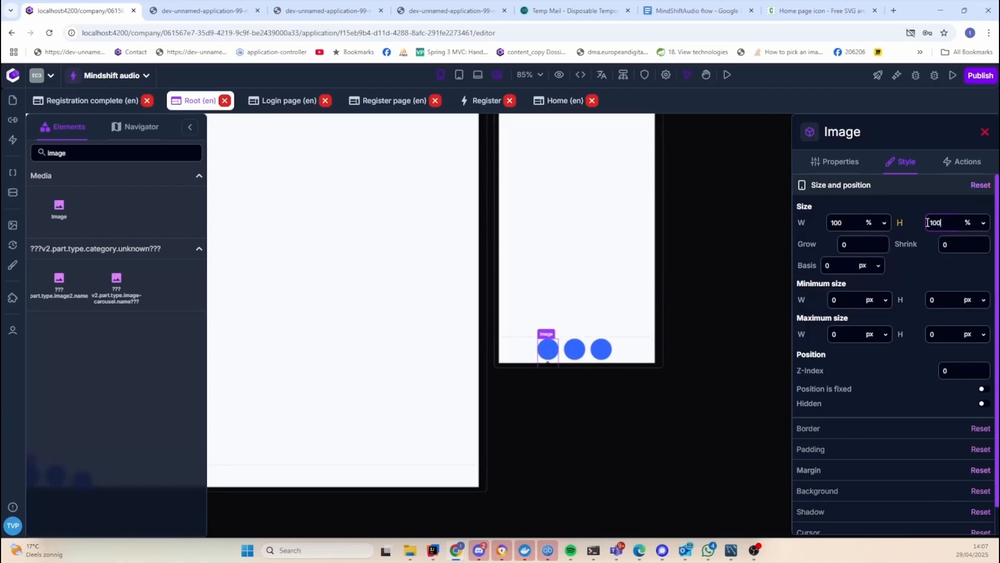
Enter 100 % as the height of the house icon Image and commit the value
text(100)
mouse_move(902, 225)
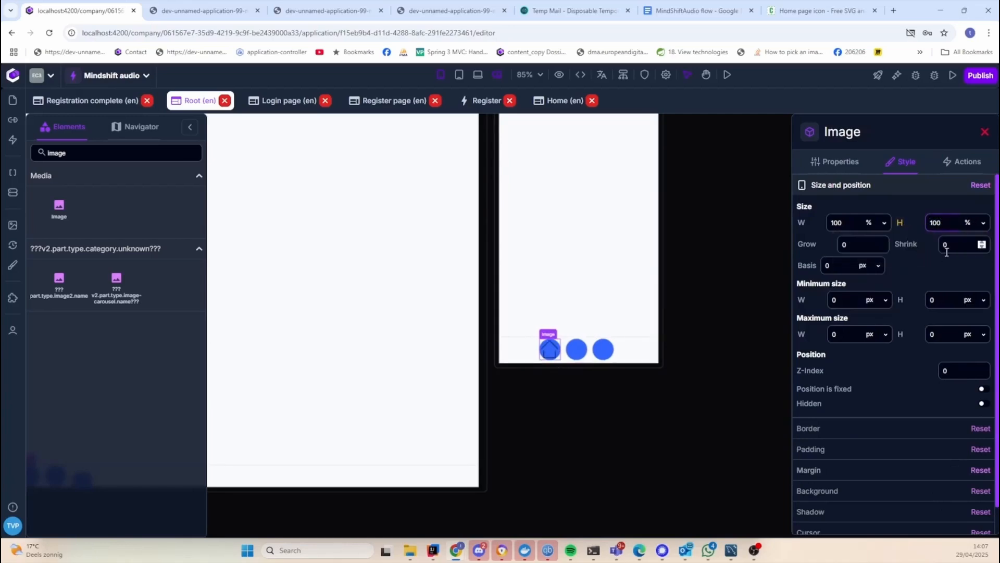
click(946, 248)
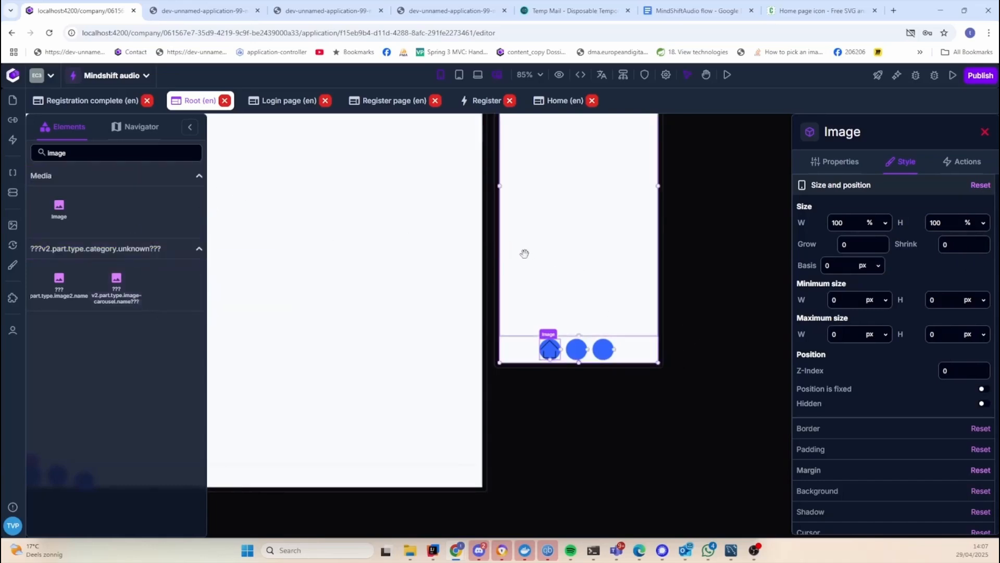
Try a padding size of 50 on the first round Vertical list under Navigation, and clear the value again
click(136, 127)
click(104, 223)
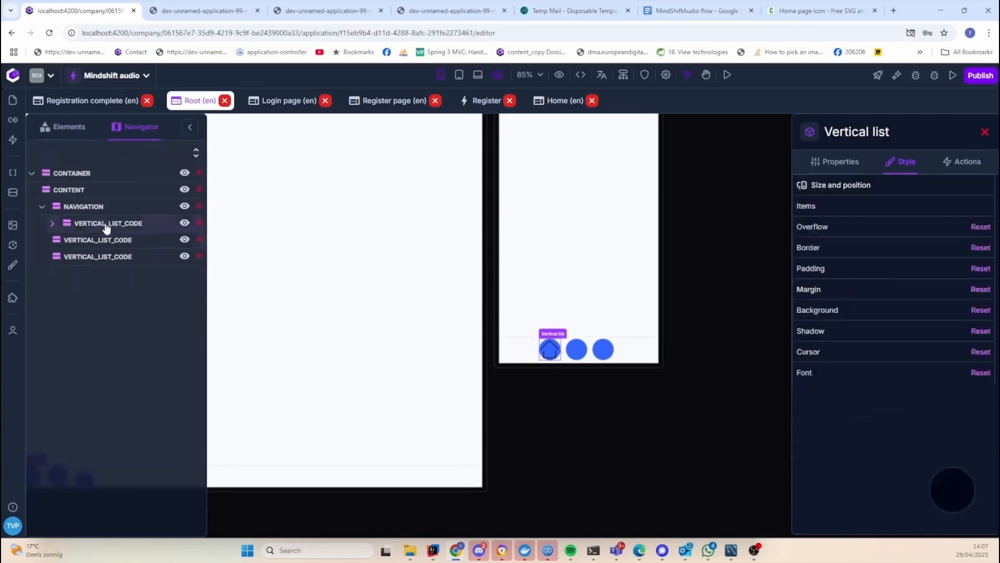
click(849, 495)
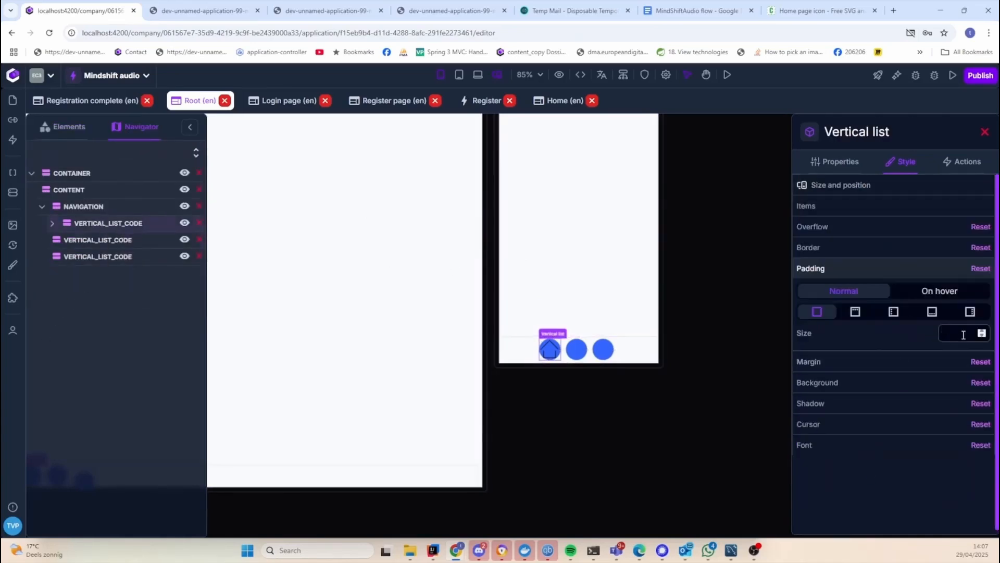
text(50)
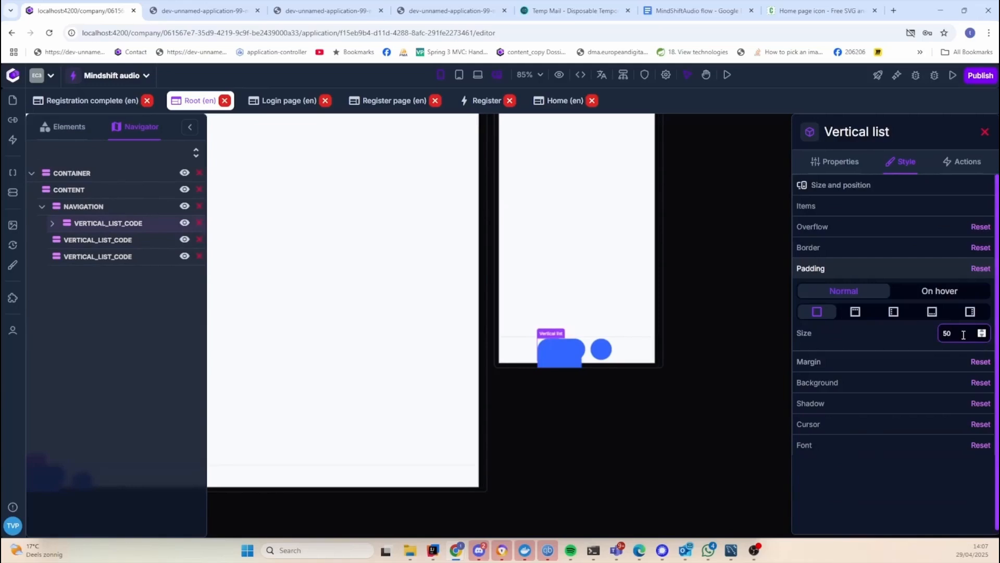
key(BackSpace)
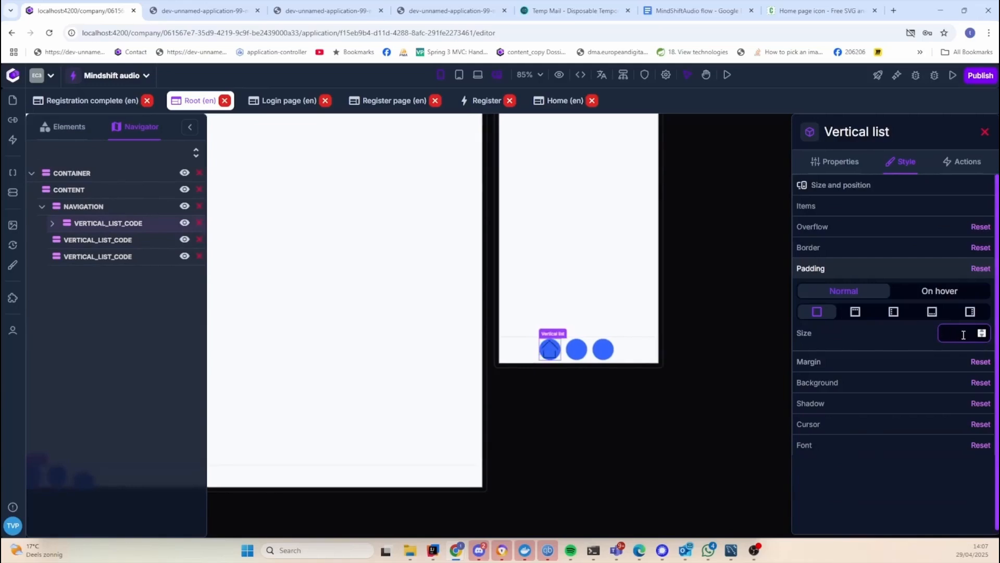
Set the home icon image inside the first navigation circle to 25 px wide and 25 px high
click(56, 222)
click(105, 240)
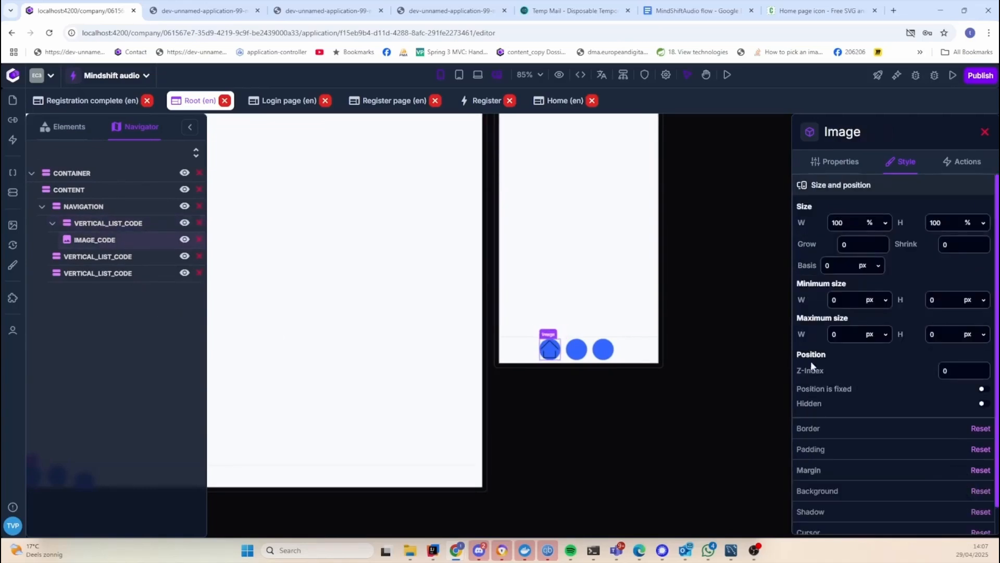
scroll(908, 449, down, 1)
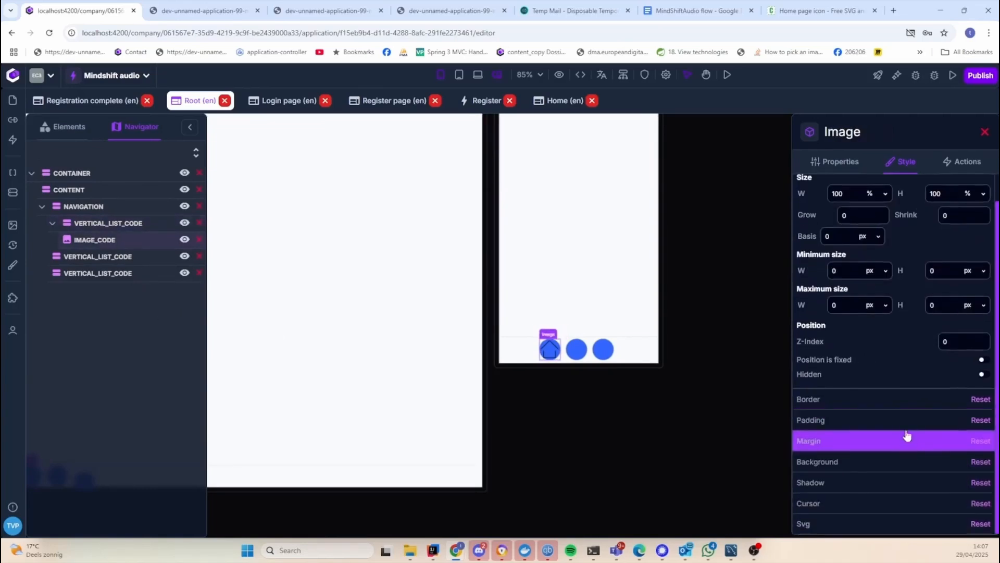
scroll(905, 438, up, 1)
click(878, 224)
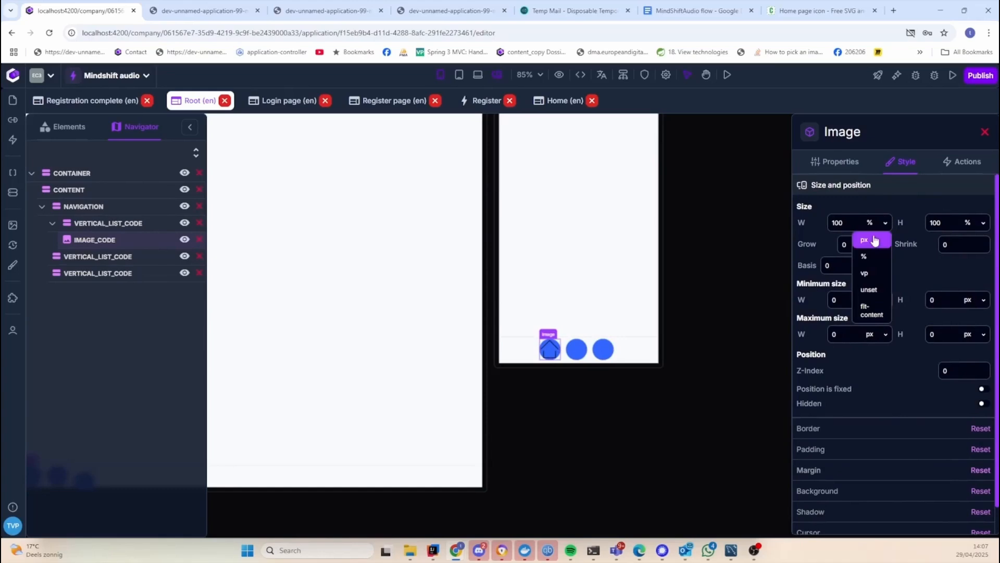
click(875, 240)
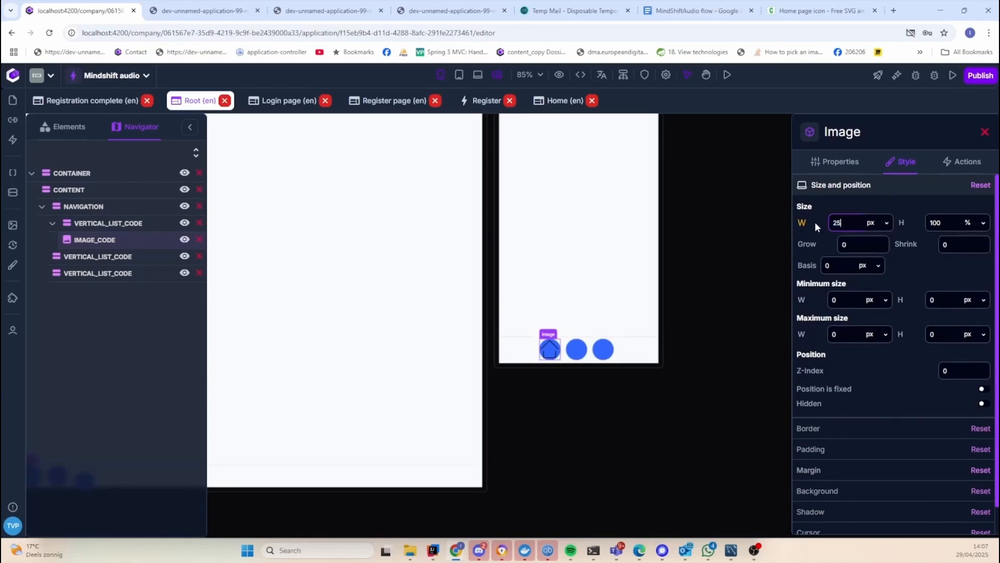
click(951, 226)
click(966, 230)
click(967, 239)
Reset the home icon image's 100 % height and width values, keeping the 25 px ones
mouse_move(905, 222)
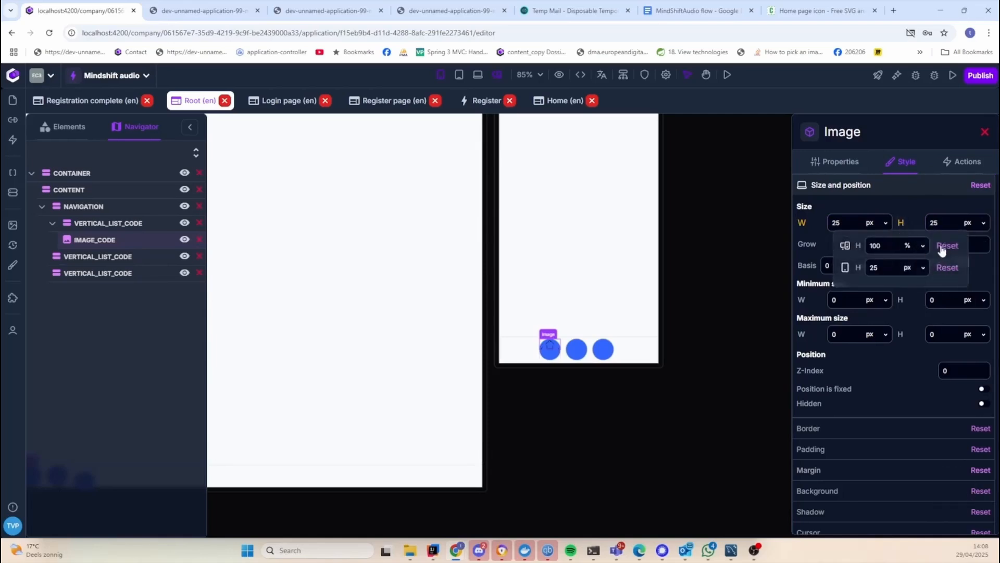
mouse_move(811, 220)
click(849, 270)
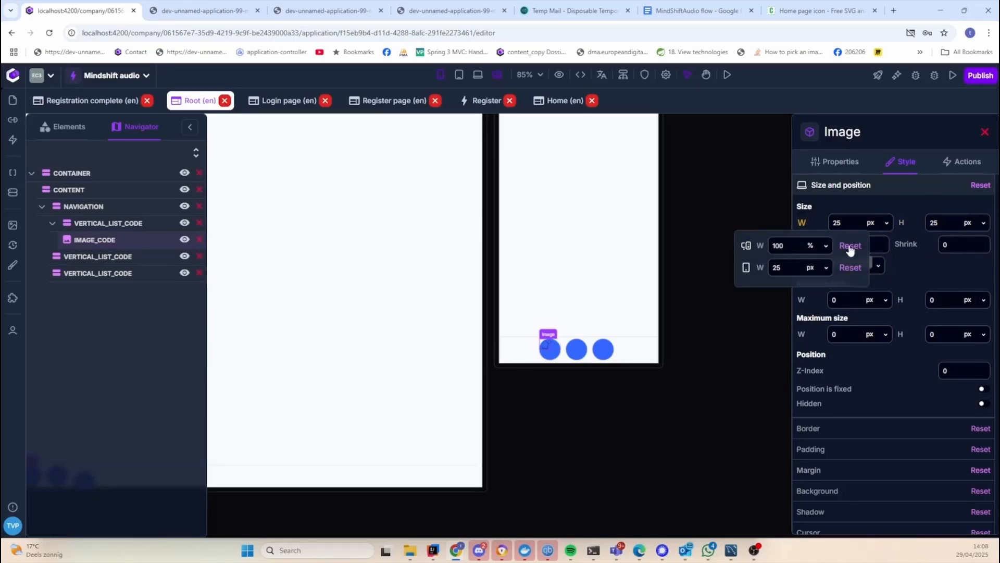
click(849, 248)
Set the horizontal and vertical item alignment of the first circle's vertical list to Center
scroll(571, 403, up, 2)
scroll(572, 405, up, 2)
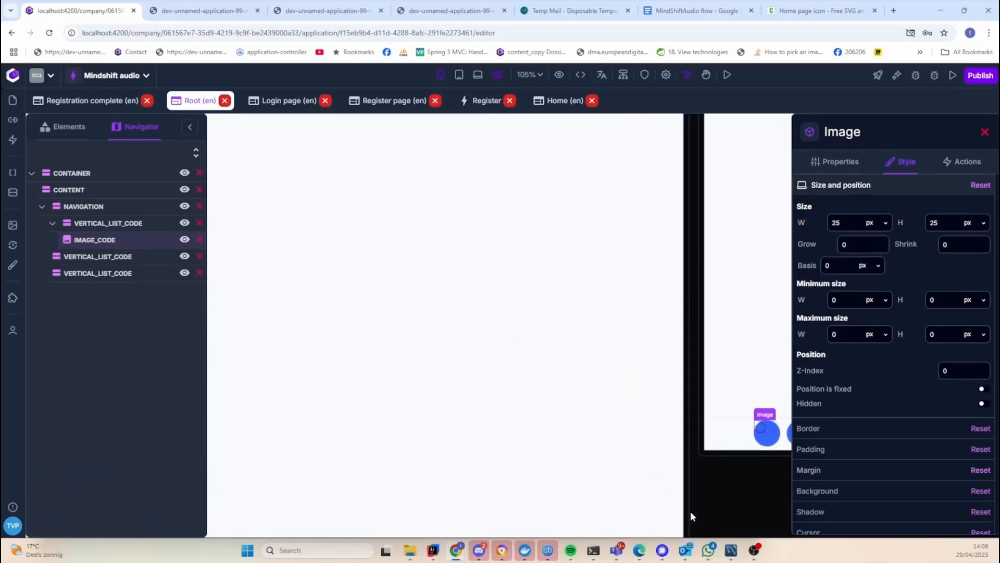
drag(742, 503, 556, 421)
scroll(584, 386, up, 1)
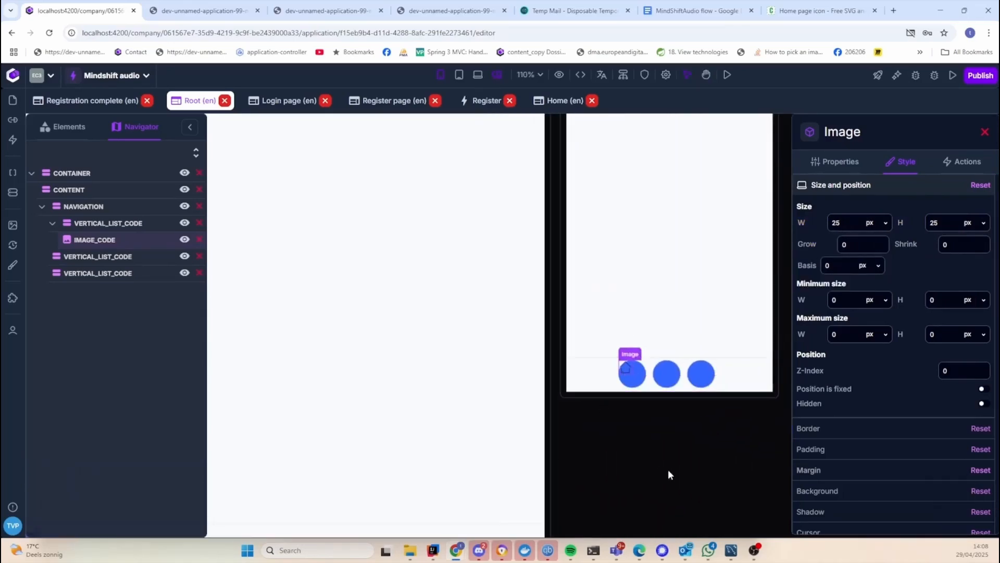
click(639, 373)
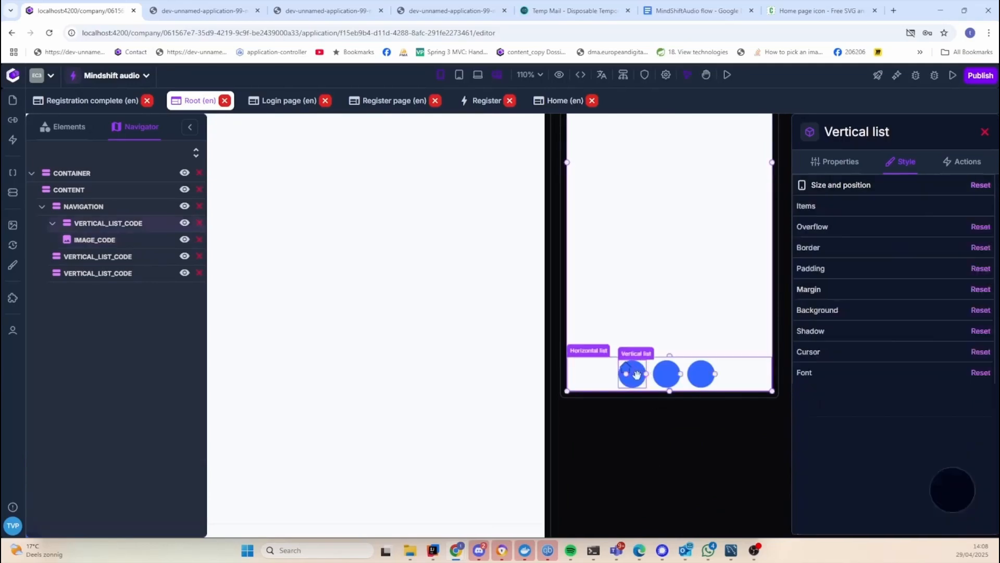
click(834, 433)
click(909, 340)
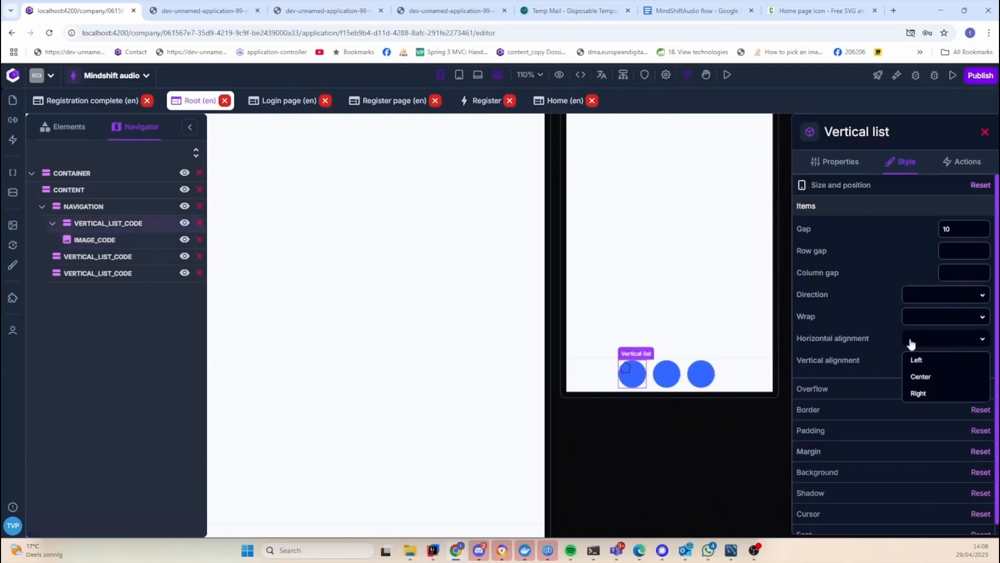
click(919, 376)
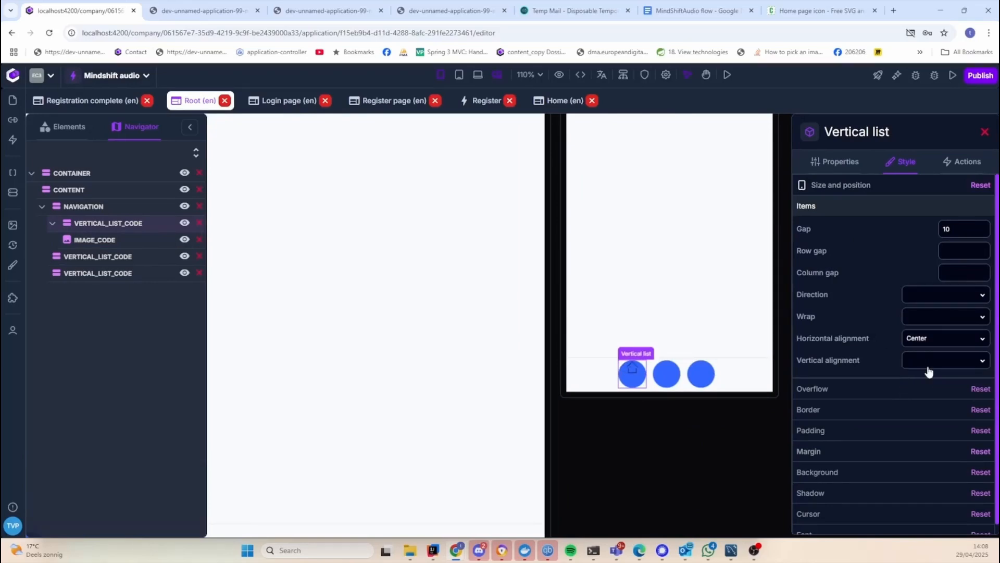
click(928, 362)
click(930, 399)
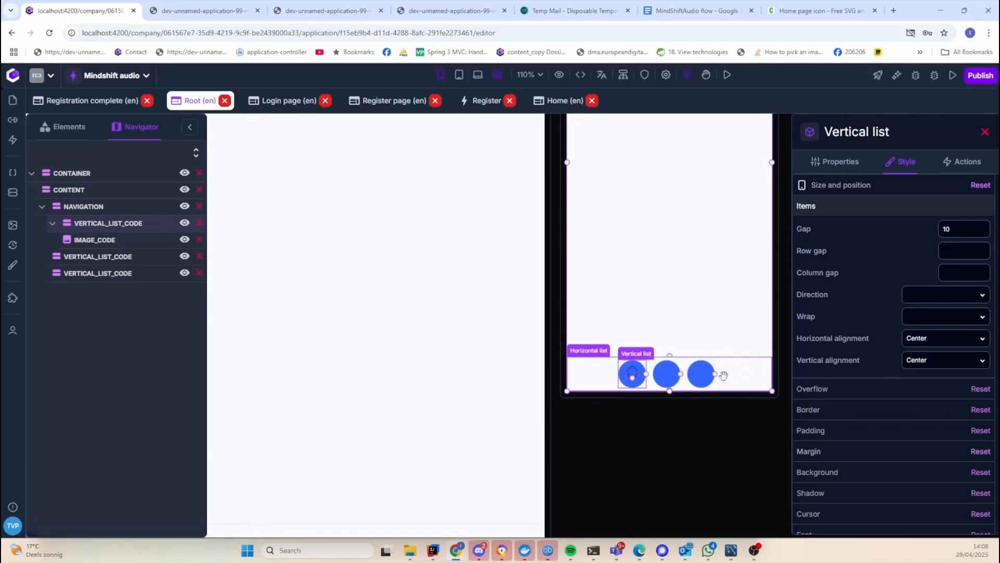
Examine the placement and size of the home icon and the padding of its surrounding vertical list
click(632, 368)
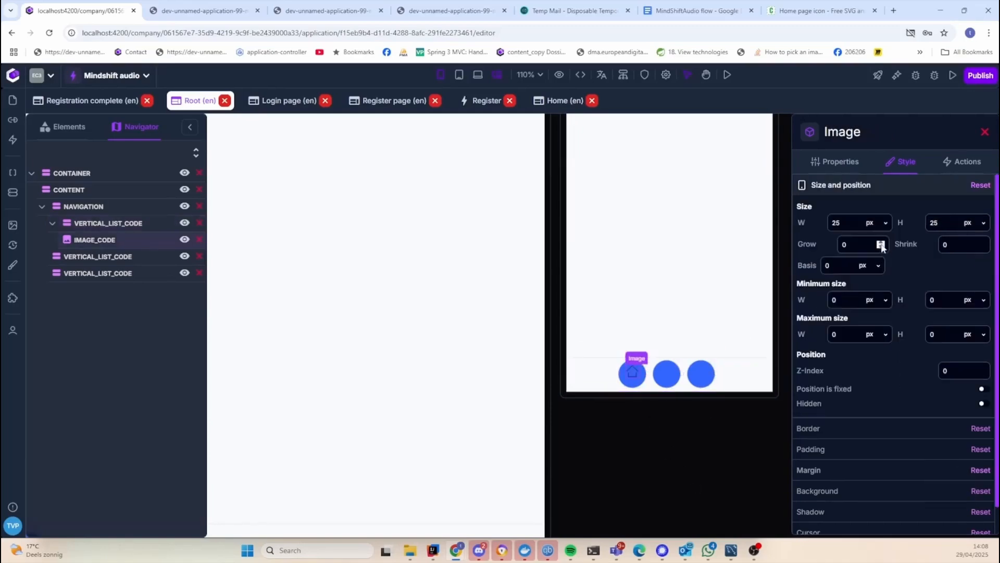
click(619, 372)
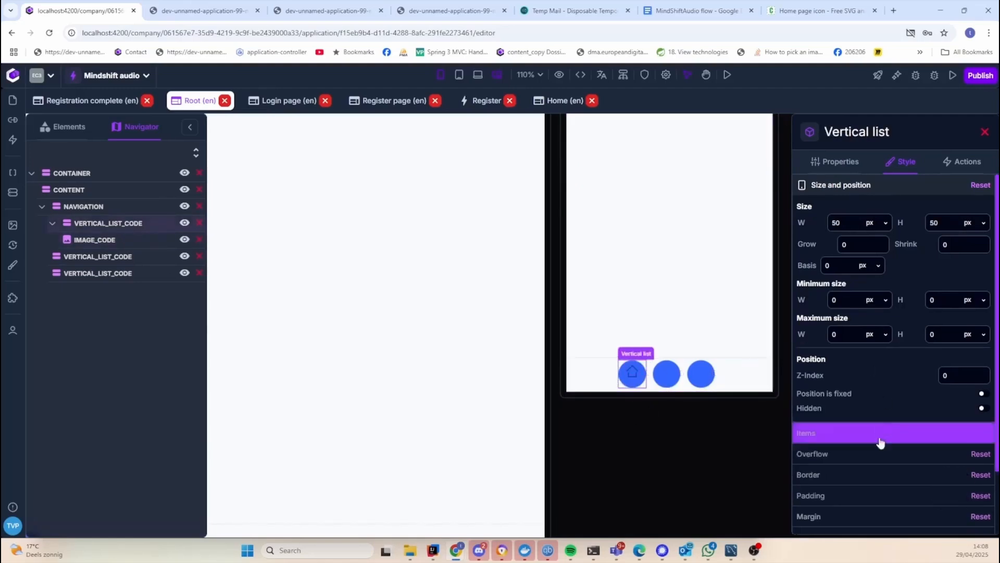
click(867, 495)
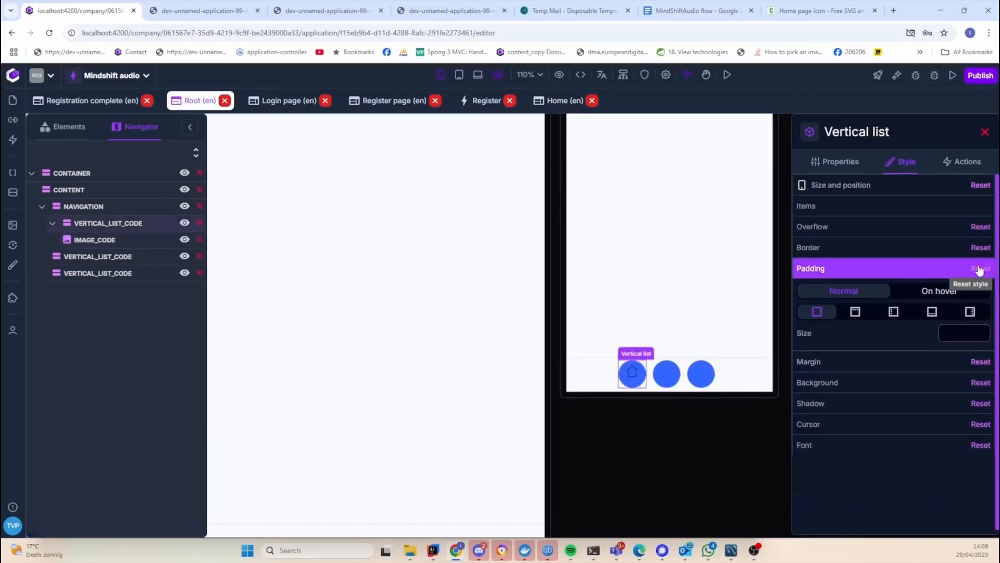
click(633, 366)
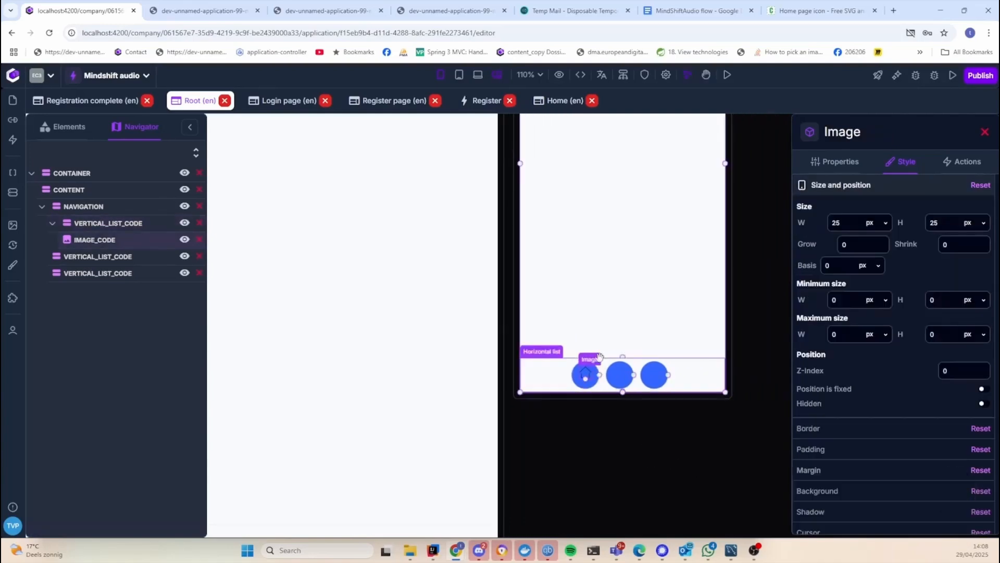
scroll(609, 399, up, 1)
scroll(608, 400, up, 1)
key(space)
drag(725, 520, 541, 396)
scroll(541, 396, up, 2)
key(space)
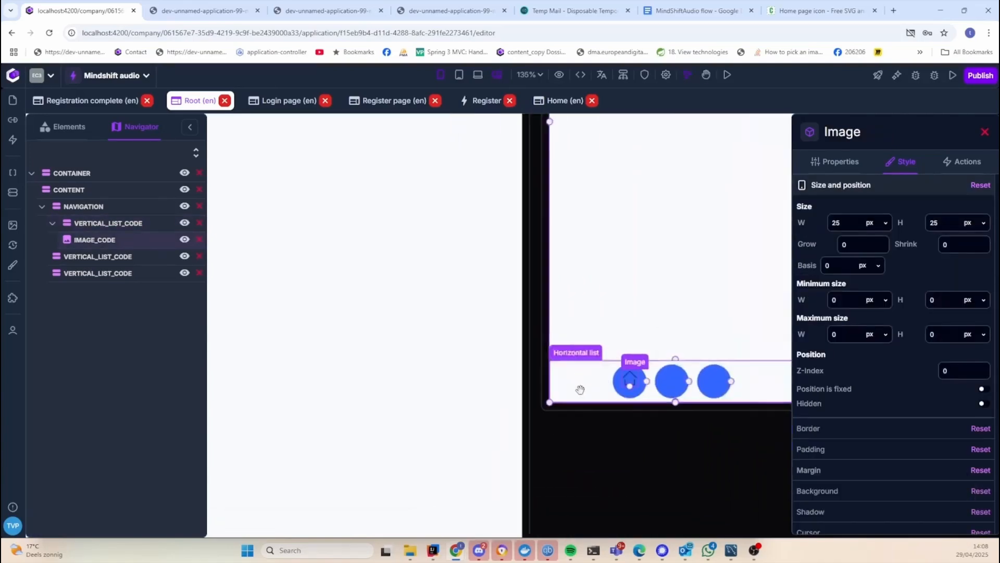
drag(651, 484, 528, 469)
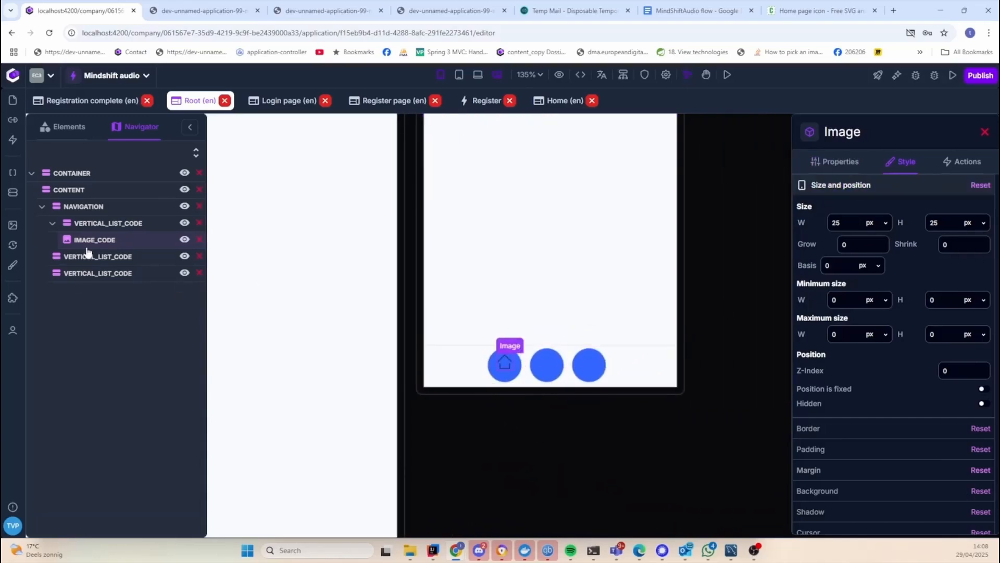
Replace the first polyline's stroke color in the home icon's SVG code with currentColor
click(841, 164)
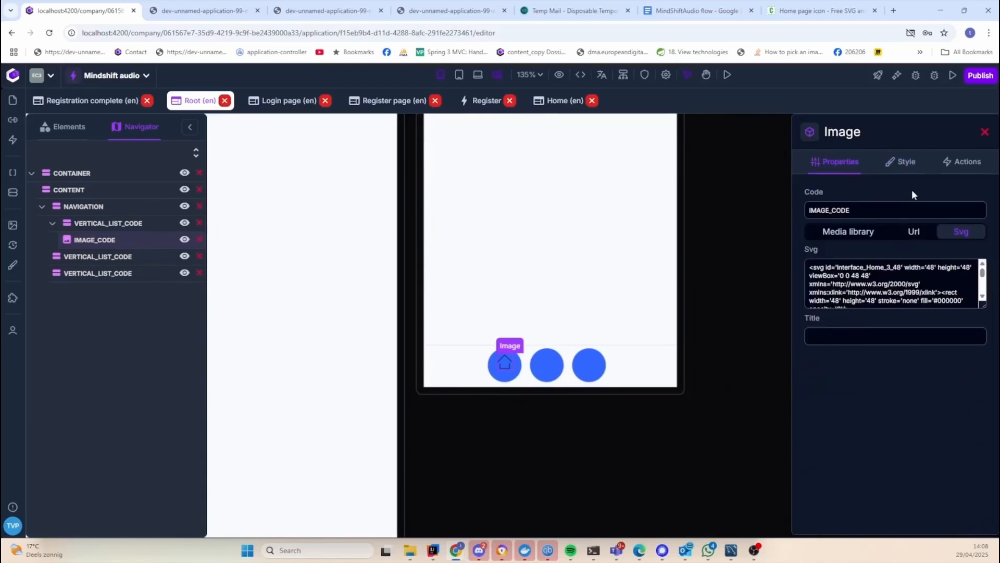
drag(981, 305, 979, 510)
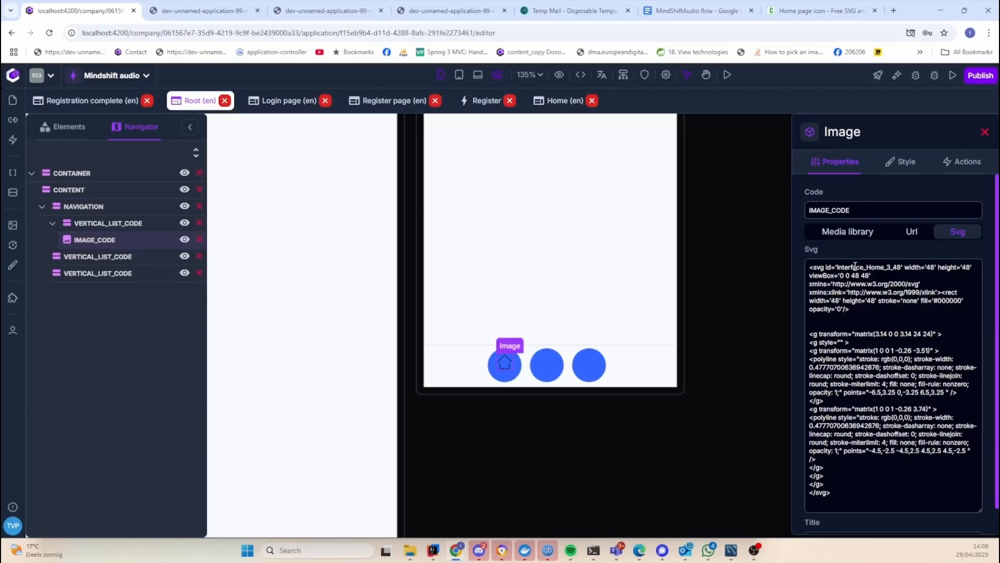
click(864, 361)
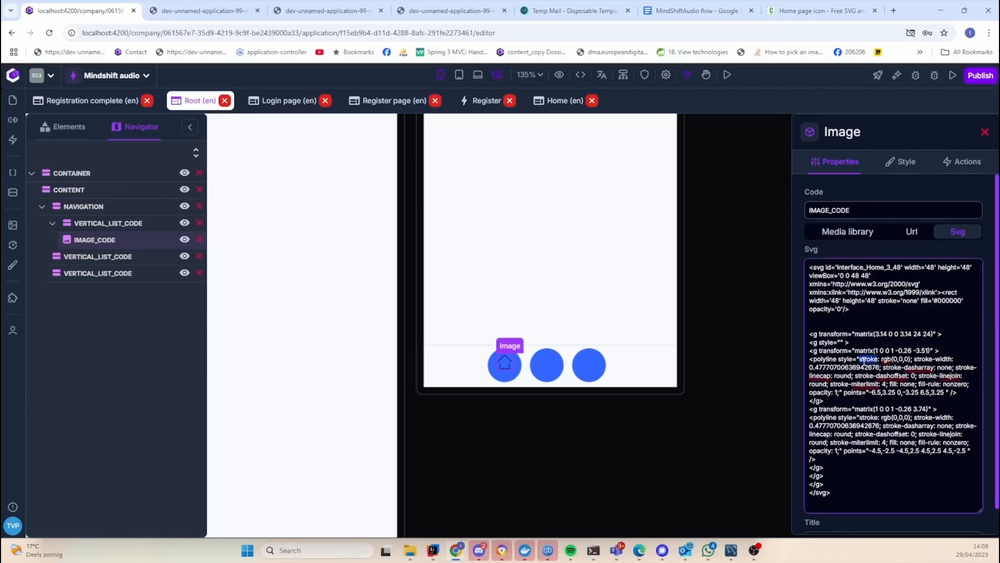
double_click(871, 358)
double_click(939, 302)
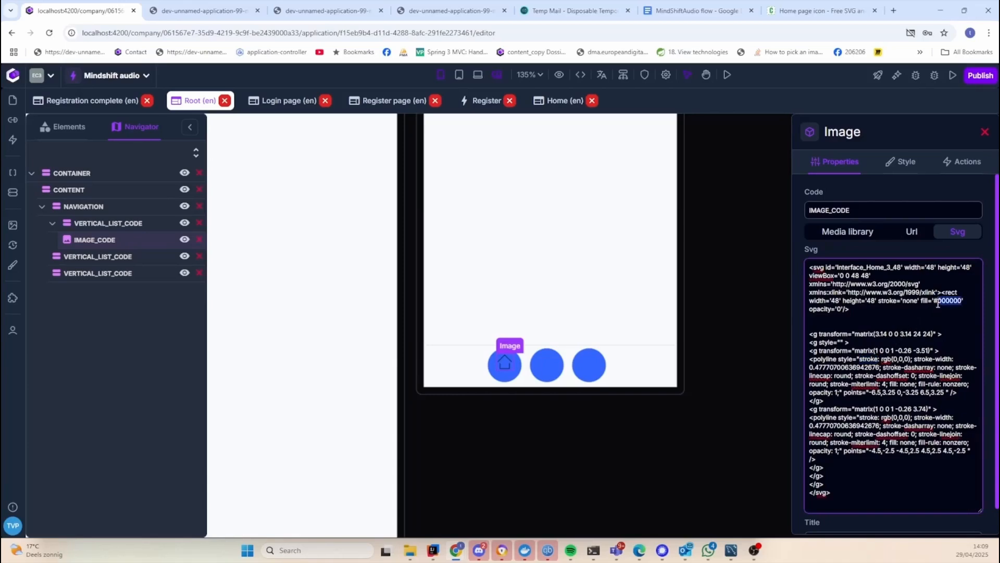
click(885, 359)
drag(882, 359, 911, 359)
text(currentCo)
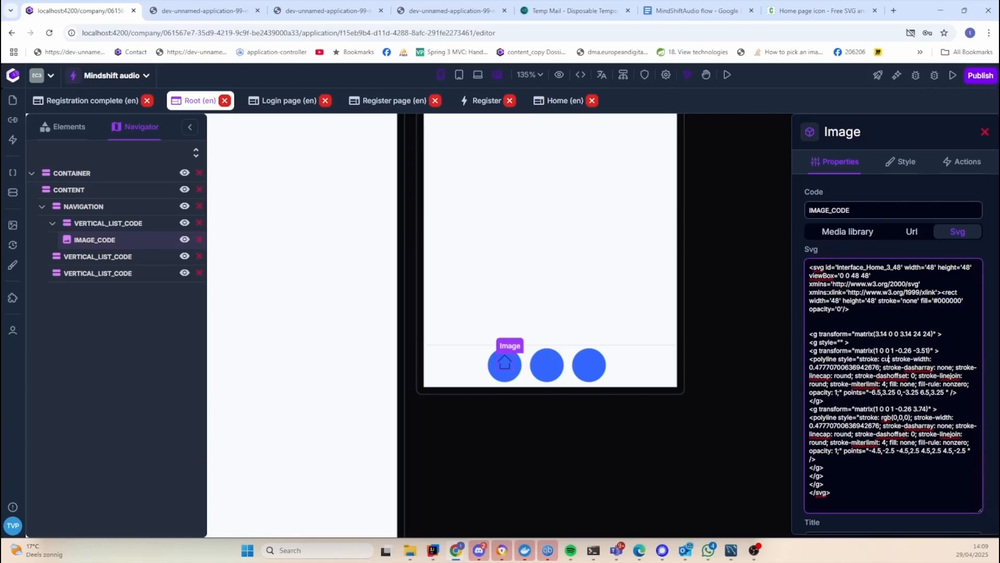
text(lor)
Change the rectangle's fill and the second polyline's stroke to currentColor in the home icon's SVG code
double_click(948, 301)
key(BackSpace)
text(currentColor)
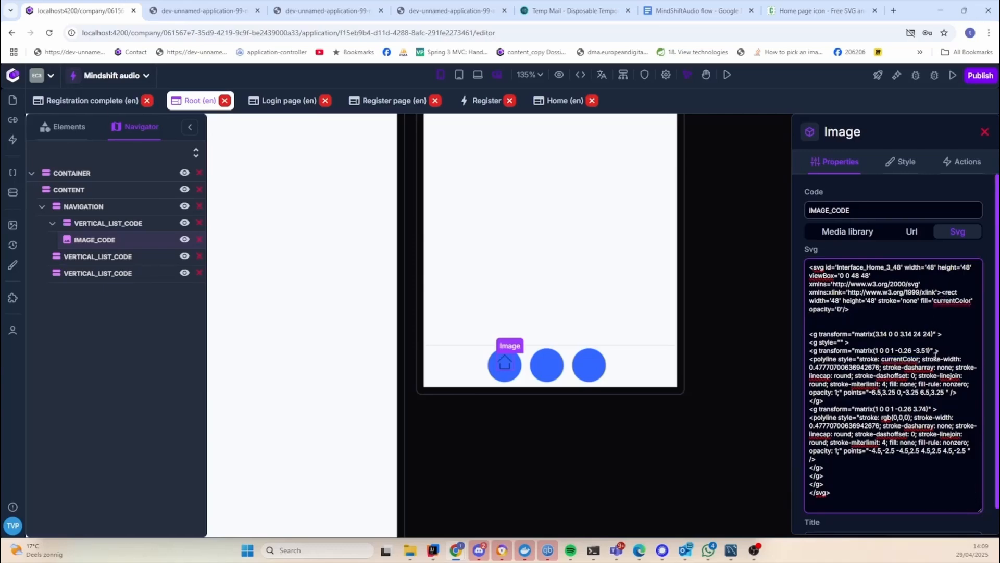
drag(880, 417, 913, 417)
text(currentColor)
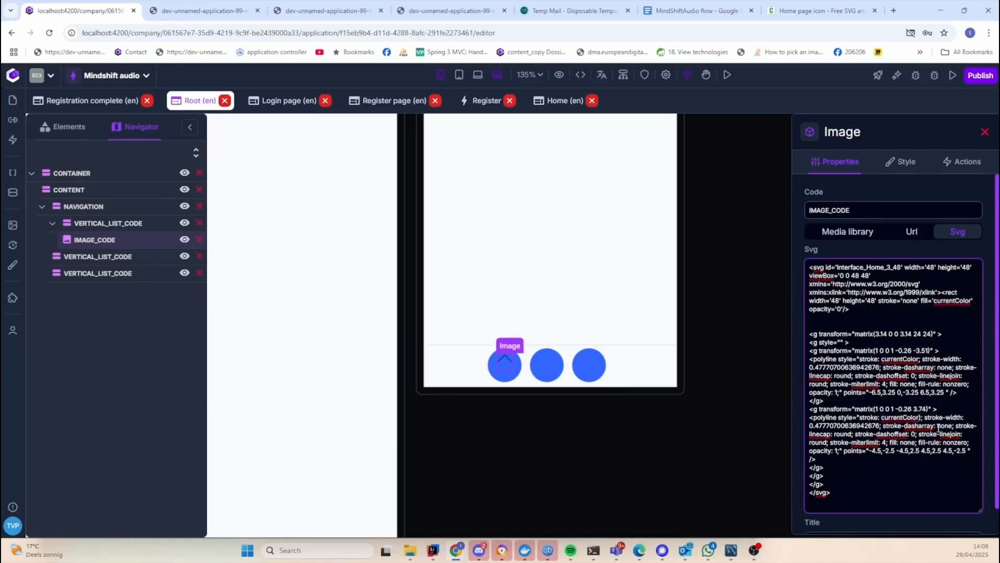
key(Delete)
Set the home icon's normal SVG color to the theme color Alternate, trying Tertiary first
click(902, 161)
scroll(869, 442, down, 2)
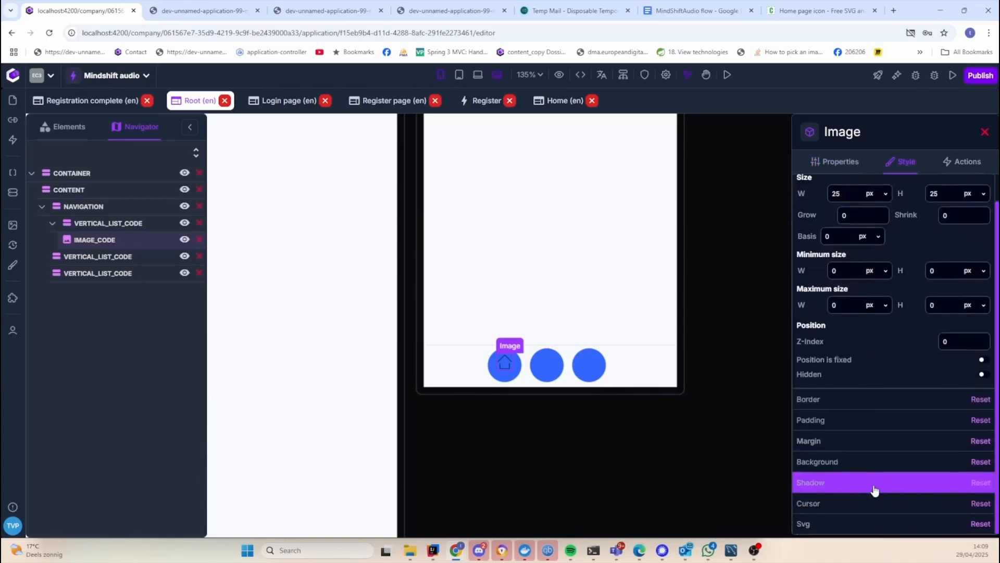
click(859, 522)
click(872, 376)
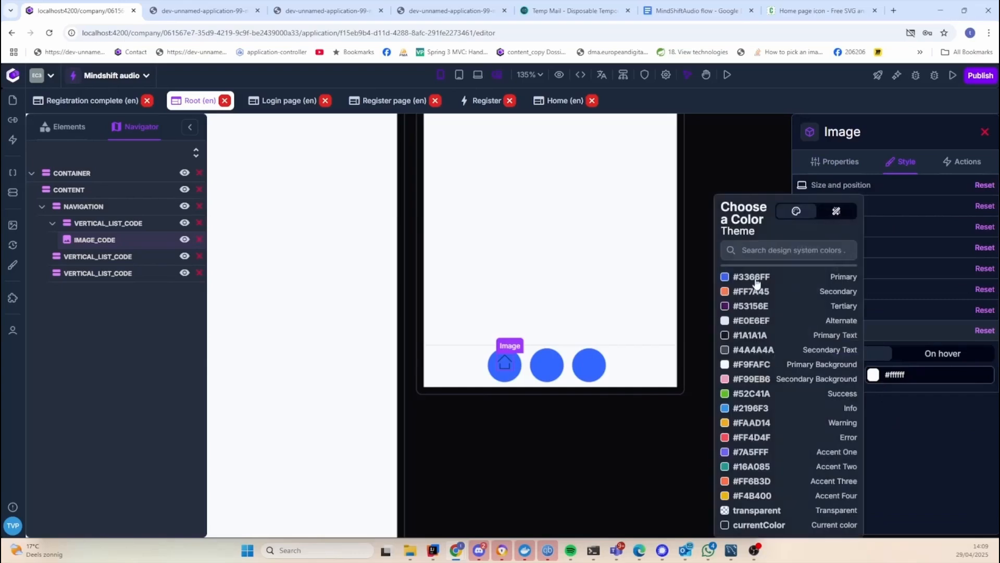
click(747, 307)
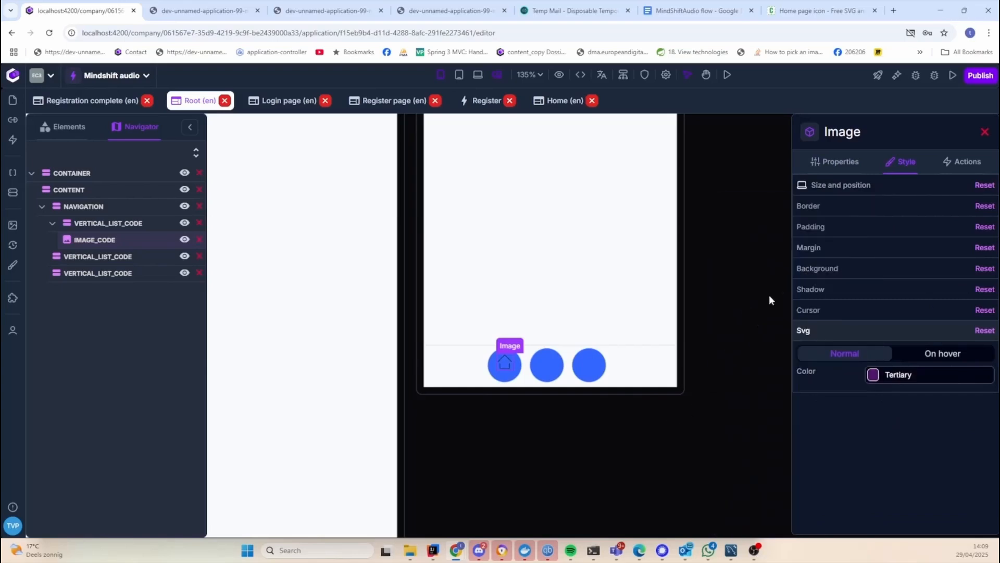
click(873, 374)
click(743, 319)
Set the top padding of the first circle's vertical list to 5, trying 25, 20, 15 and 10 first
click(508, 339)
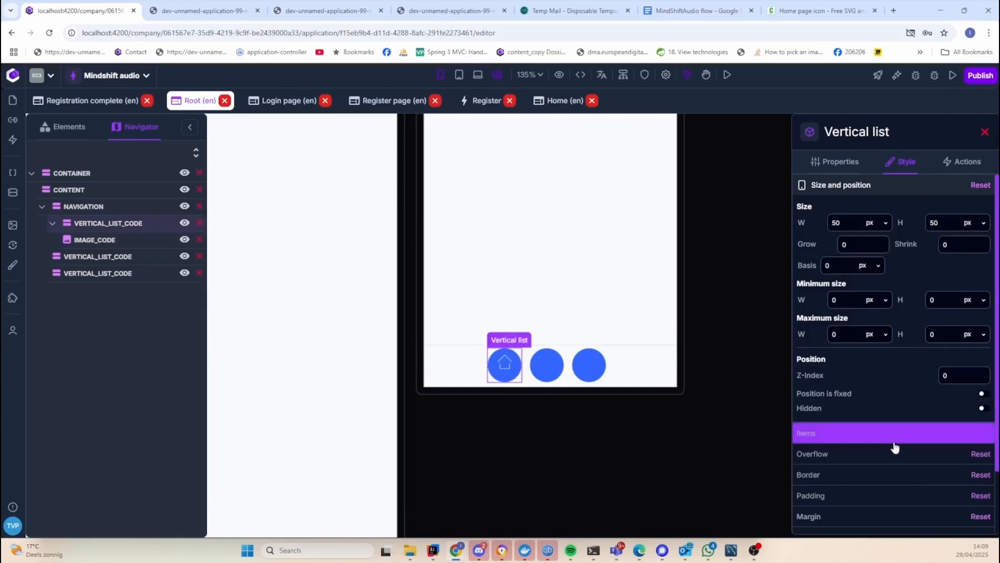
click(873, 497)
click(855, 311)
click(953, 334)
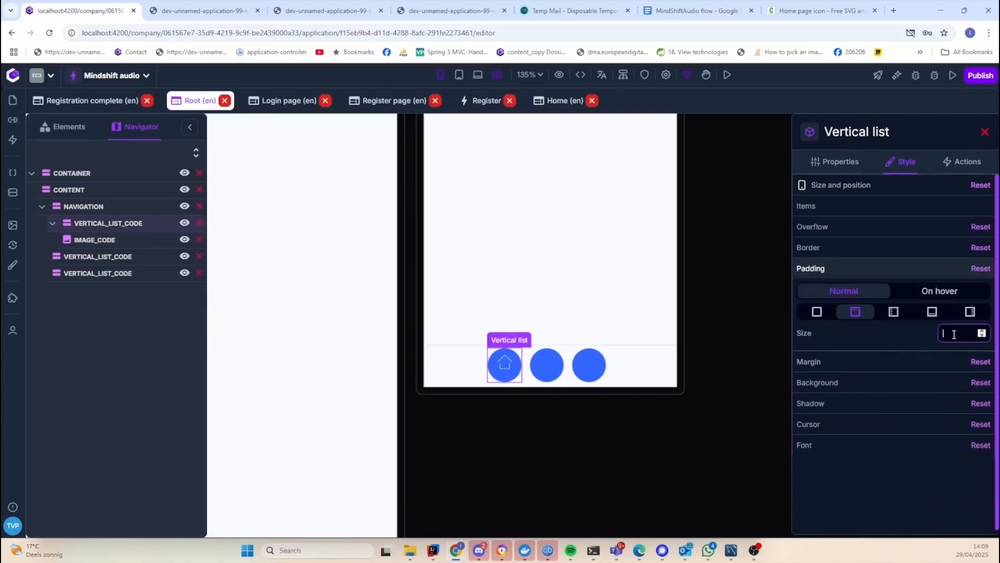
text(25)
text(20)
text(15)
text(10)
text(5)
click(545, 442)
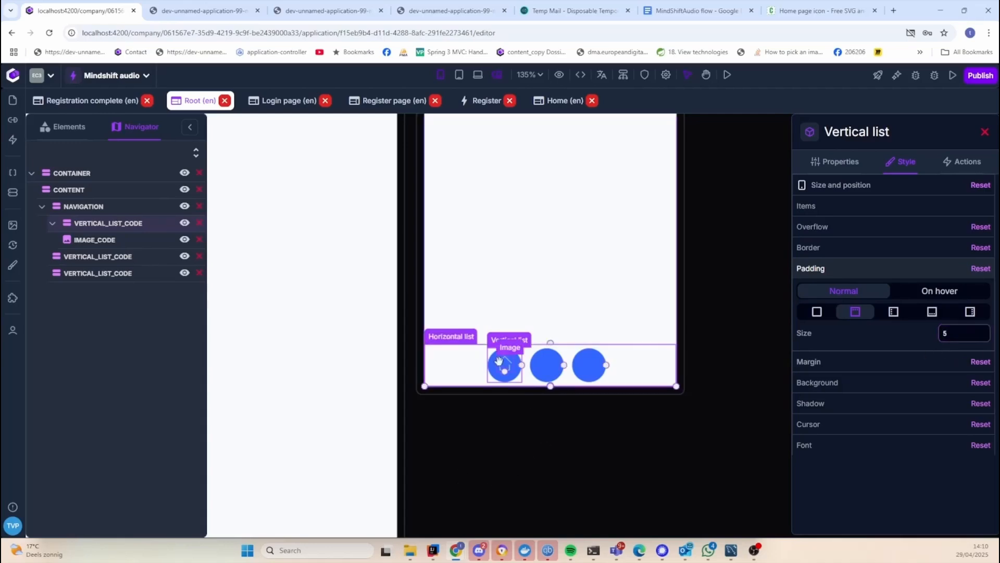
click(503, 358)
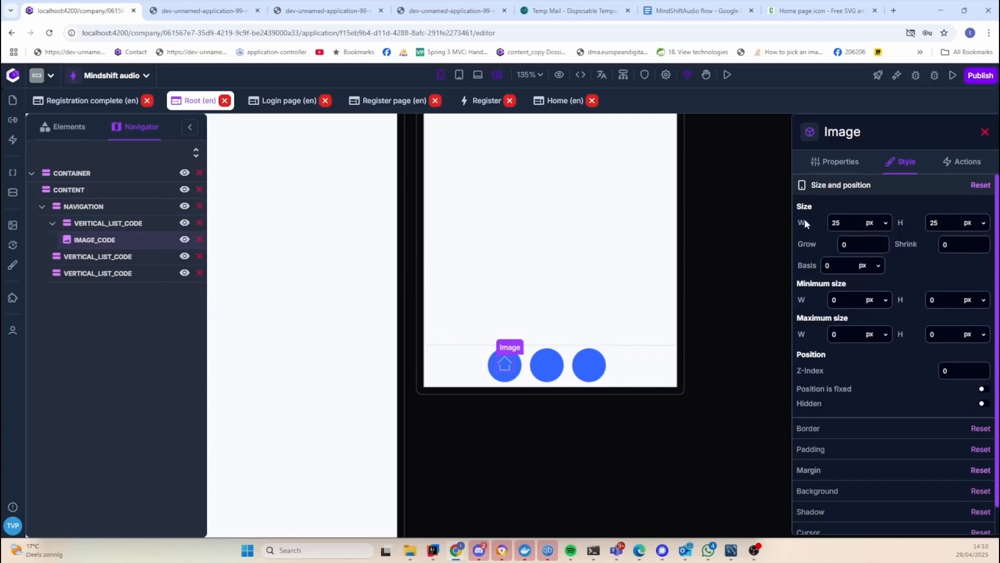
click(495, 361)
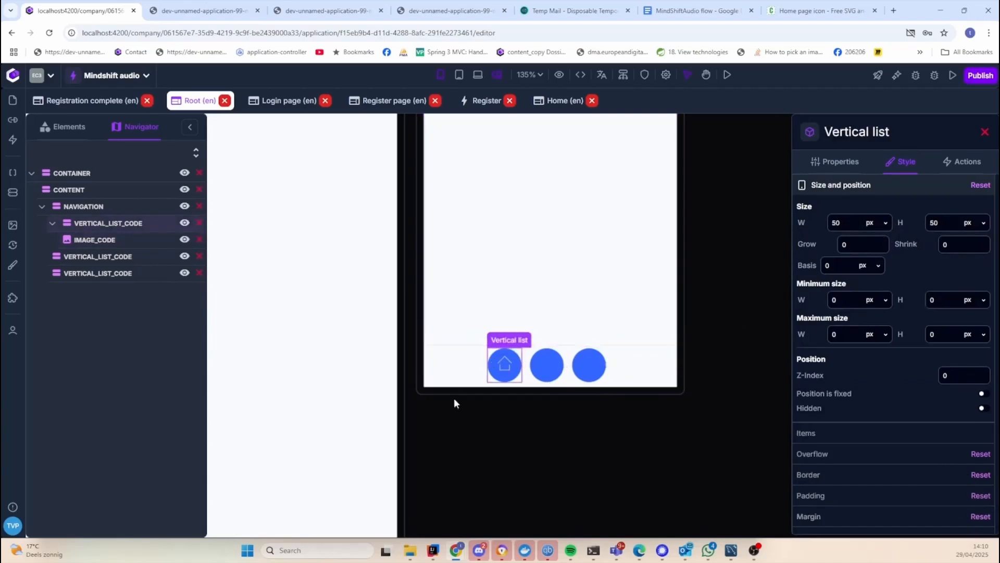
click(504, 363)
click(833, 449)
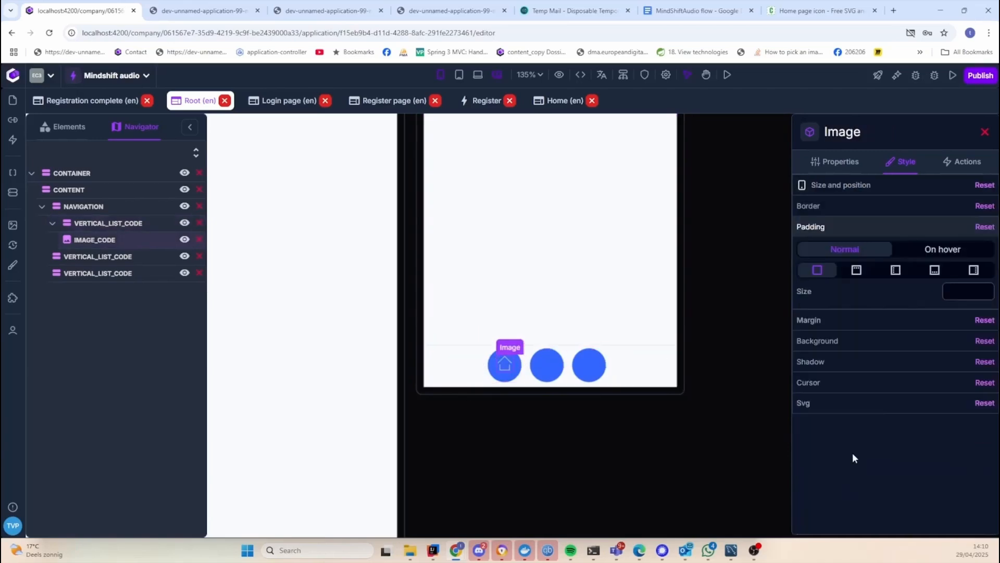
click(856, 270)
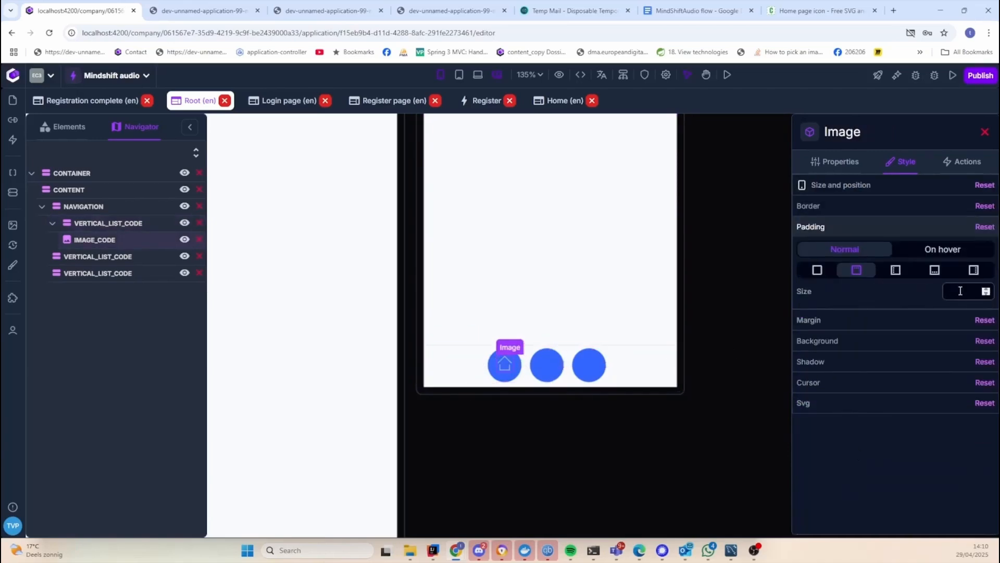
Set the top padding of the first circle's vertical list to 8
click(494, 361)
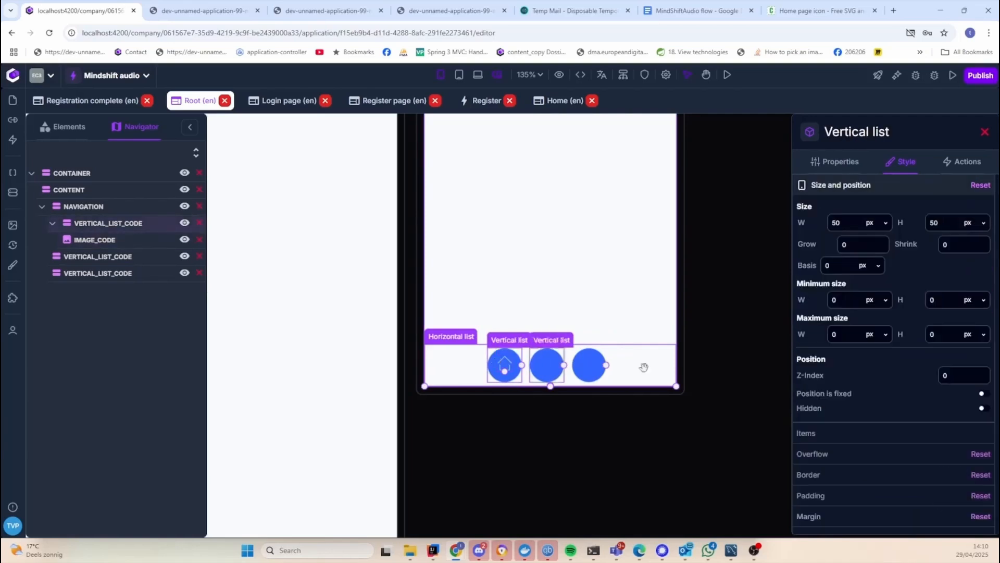
click(844, 496)
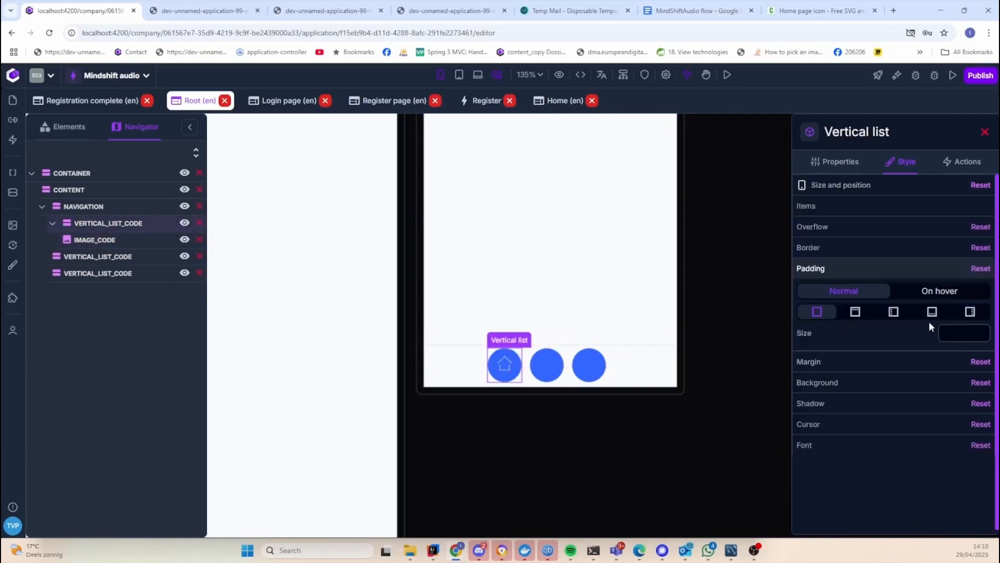
click(856, 312)
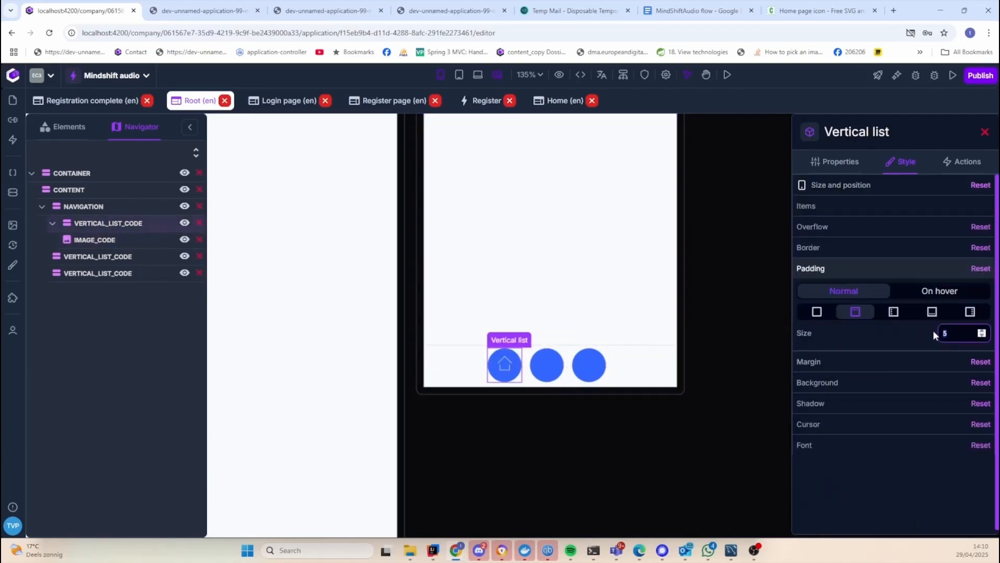
text(8)
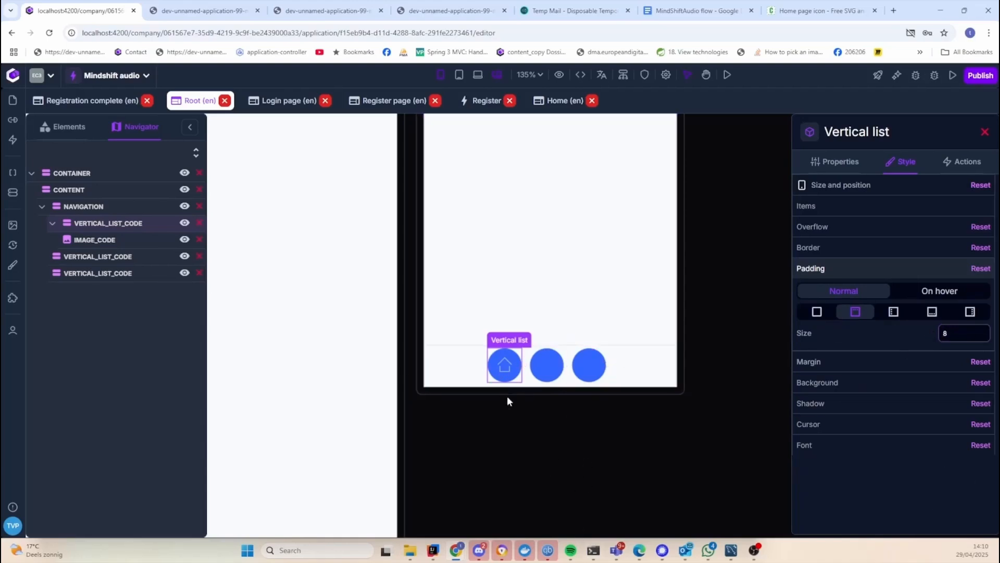
Switch to the copyicon site, search for plus icons after trying new, and copy the Add Square icon's SVG code
click(817, 10)
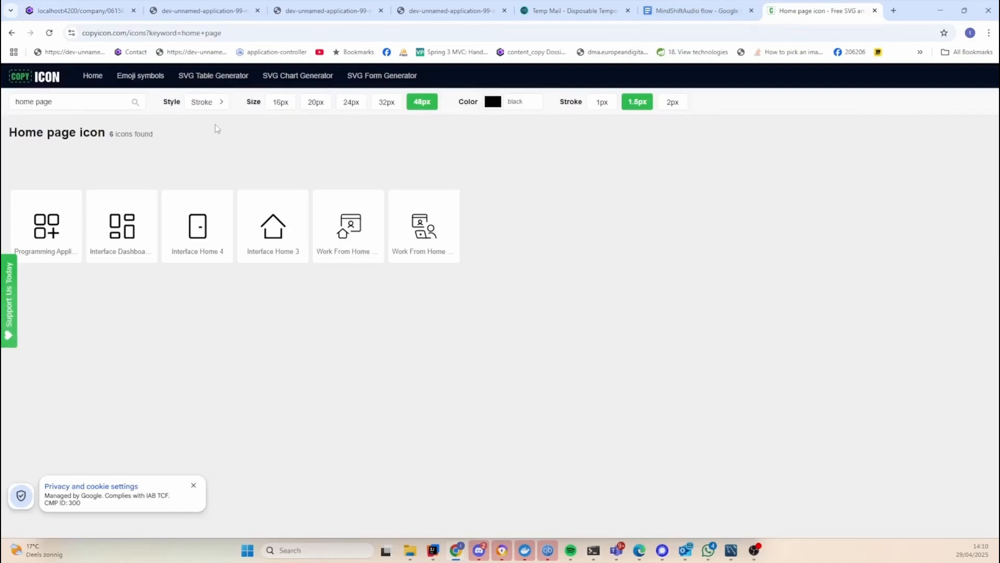
drag(120, 101, 2, 105)
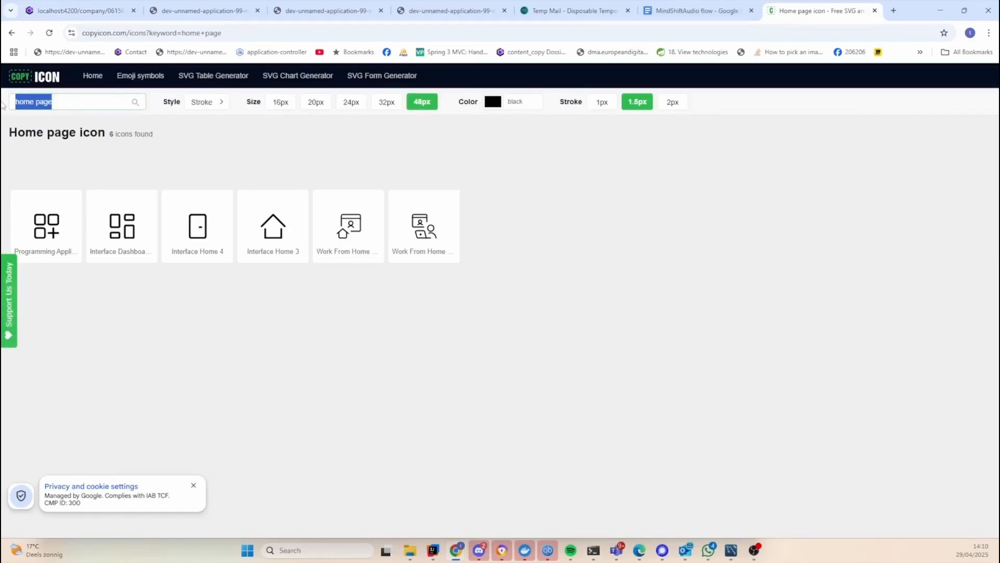
text(new)
key(Return)
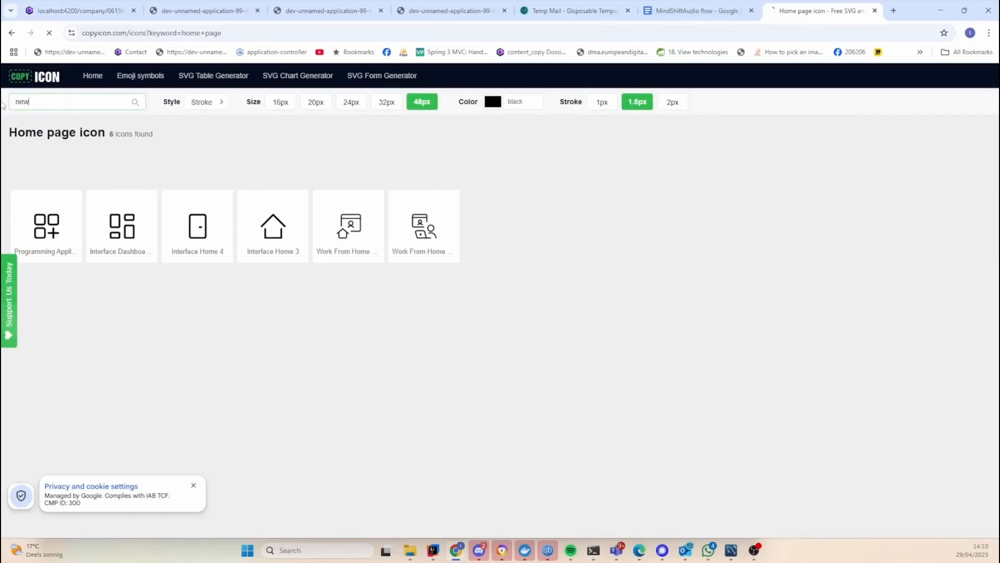
mouse_move(286, 249)
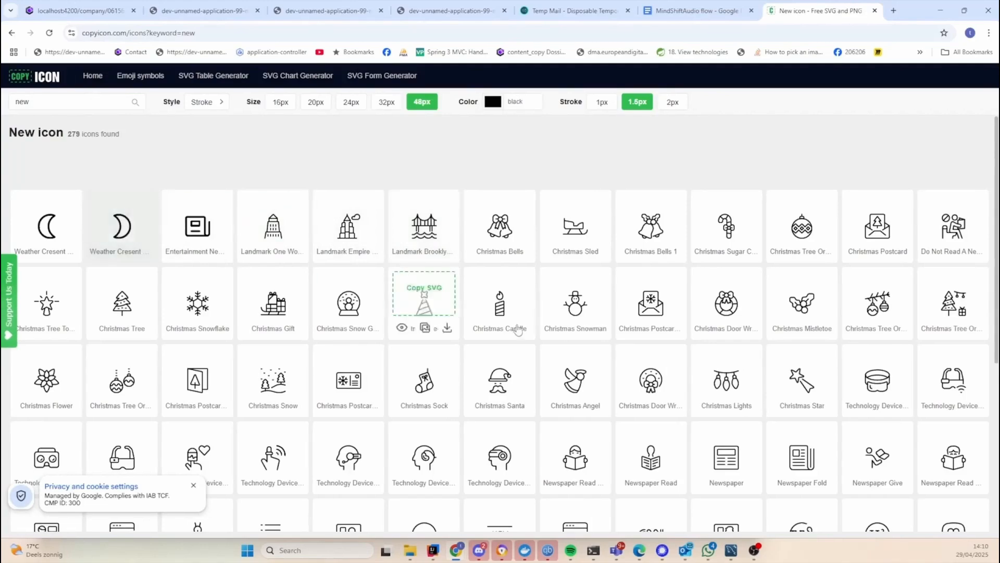
mouse_move(568, 387)
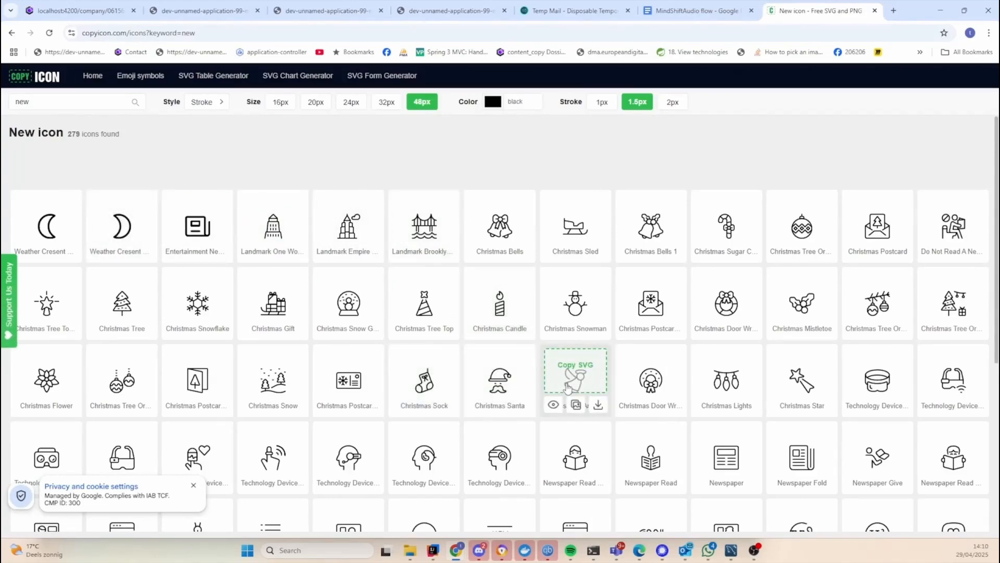
scroll(568, 387, down, 5)
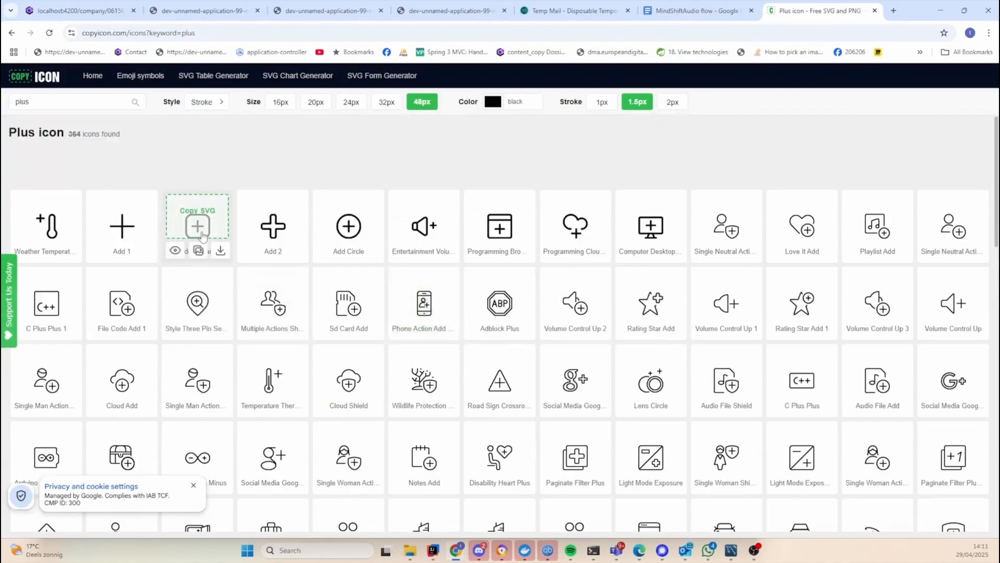
click(202, 234)
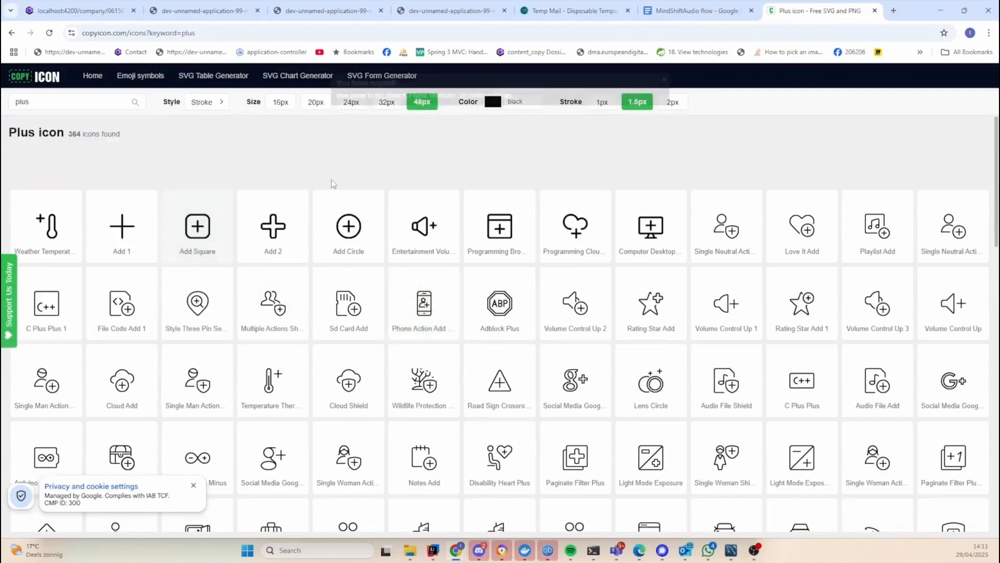
Back in the app editor, add an image to the second circle and paste the copied Add Square code as its SVG source
click(80, 11)
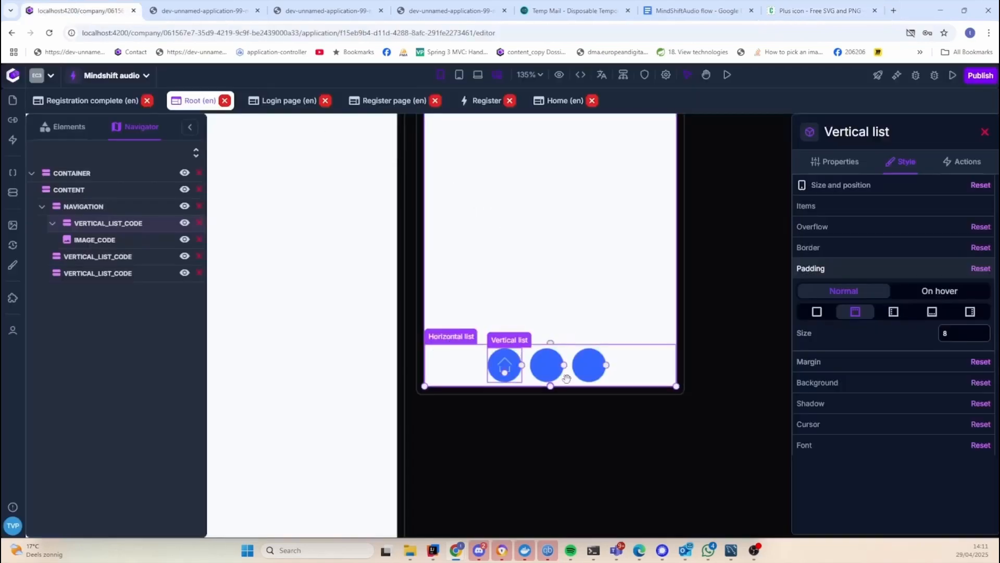
click(67, 127)
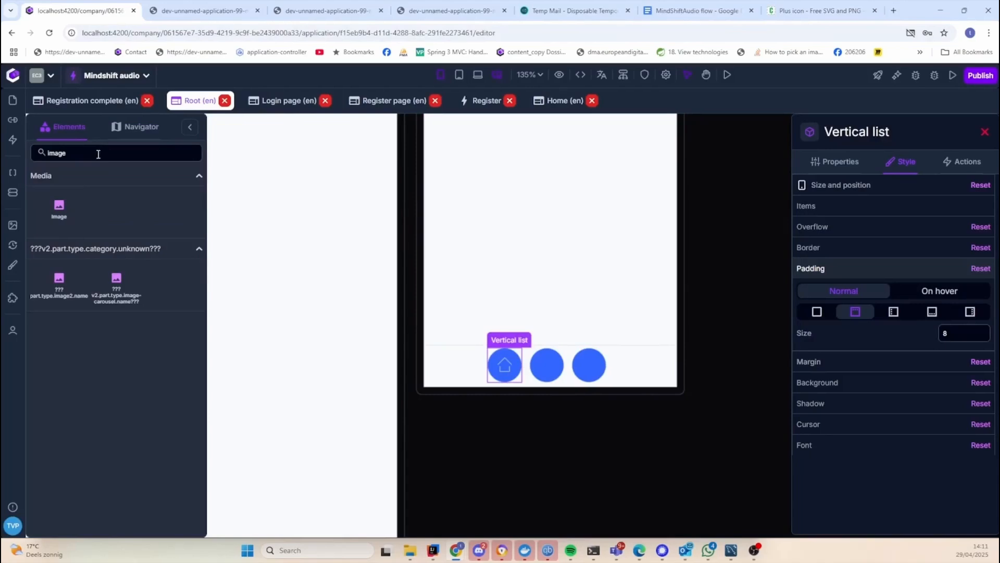
drag(59, 208, 542, 365)
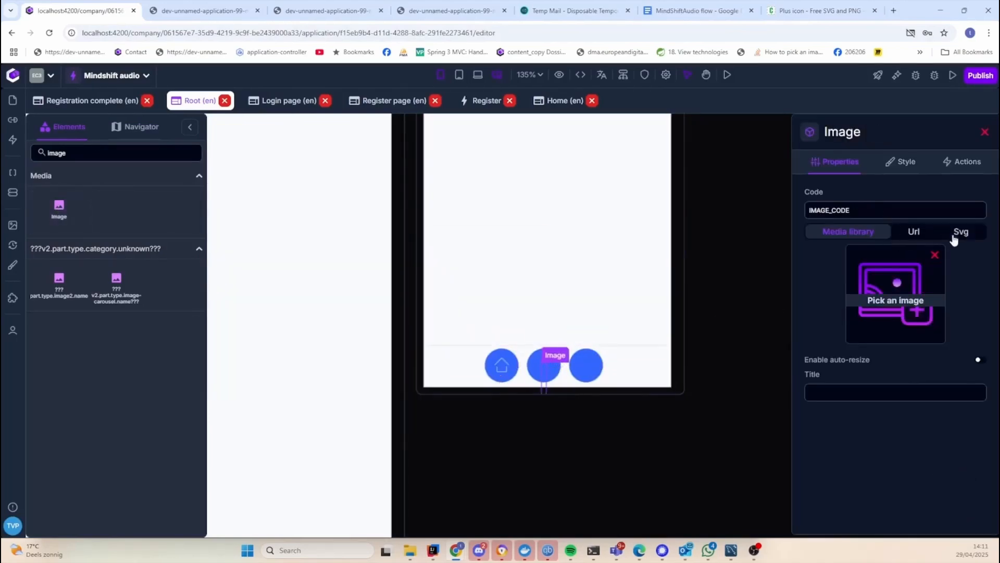
click(960, 232)
click(922, 288)
key(ctrl+v)
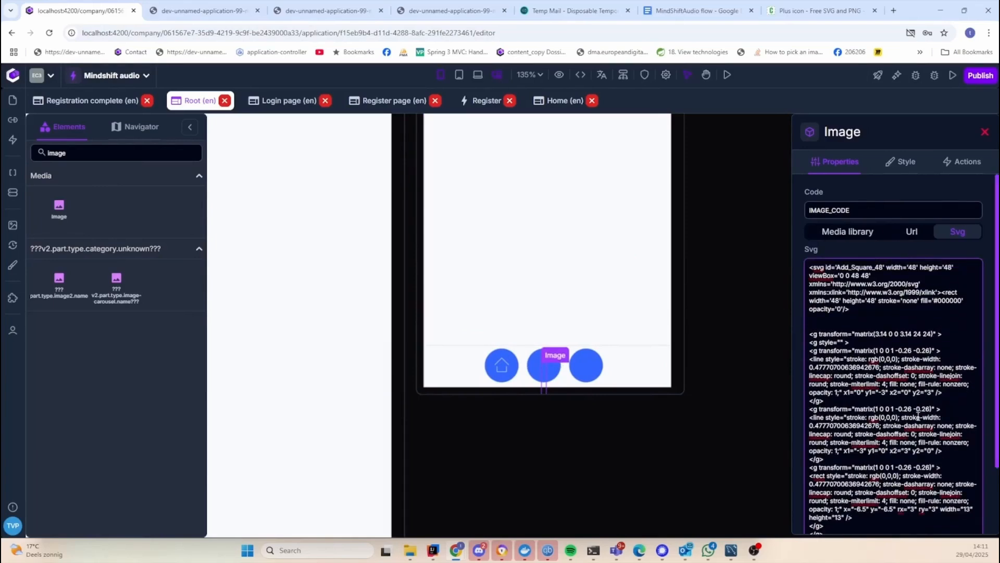
Replace the first line's rgb(0,0,0) stroke with currentColor in the plus icon's SVG code
key(ctrl+f)
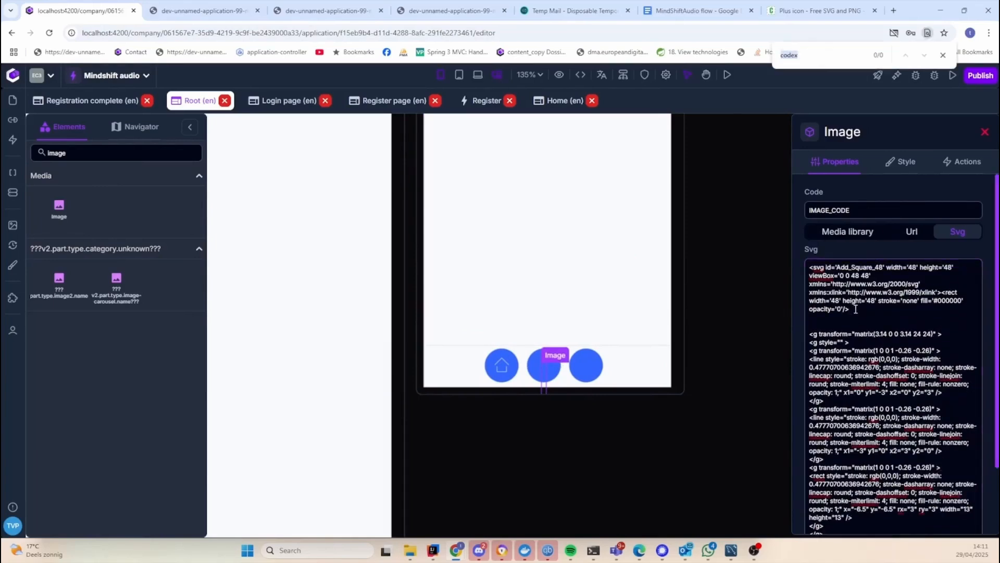
drag(869, 359, 903, 359)
text(current)
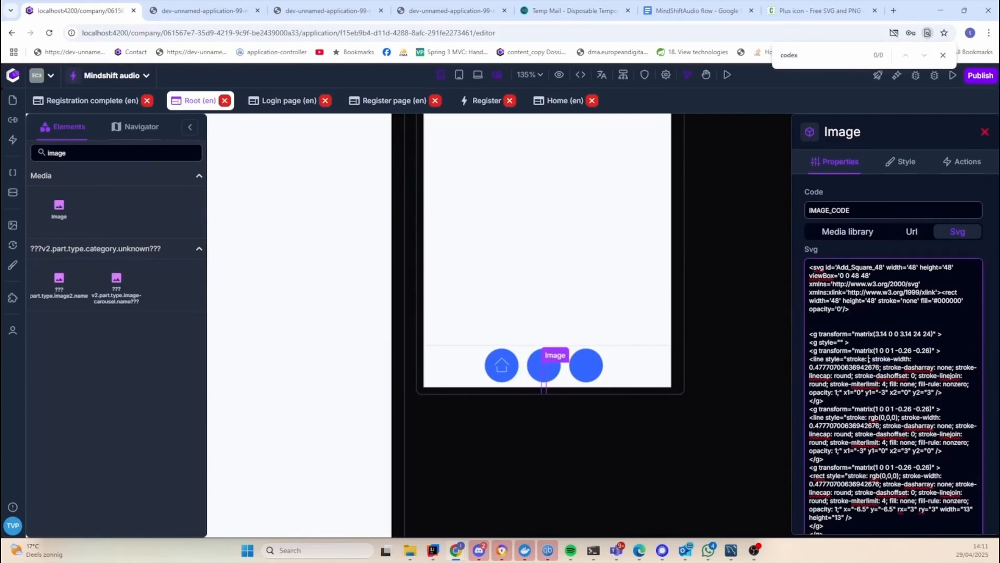
text(Color)
Reuse currentColor as the stroke of the second line and of the rounded rectangle in the plus icon's SVG code
double_click(889, 358)
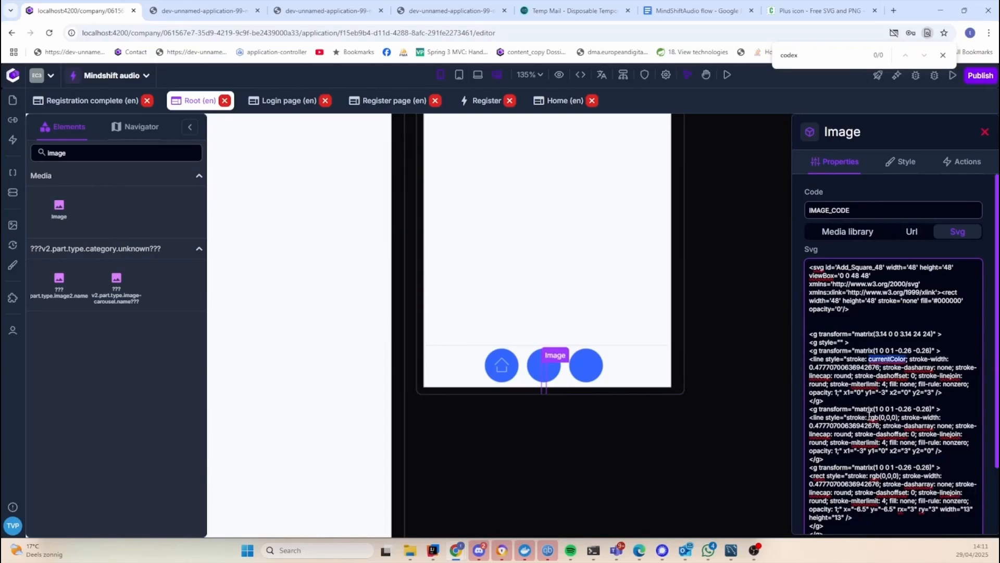
drag(869, 418, 892, 417)
key(ctrl+v)
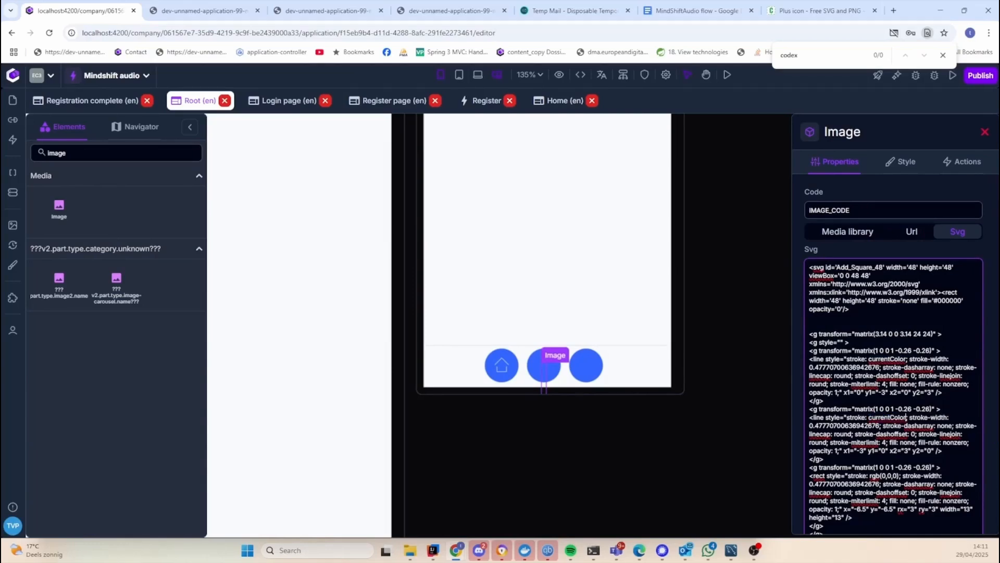
scroll(897, 396, down, 2)
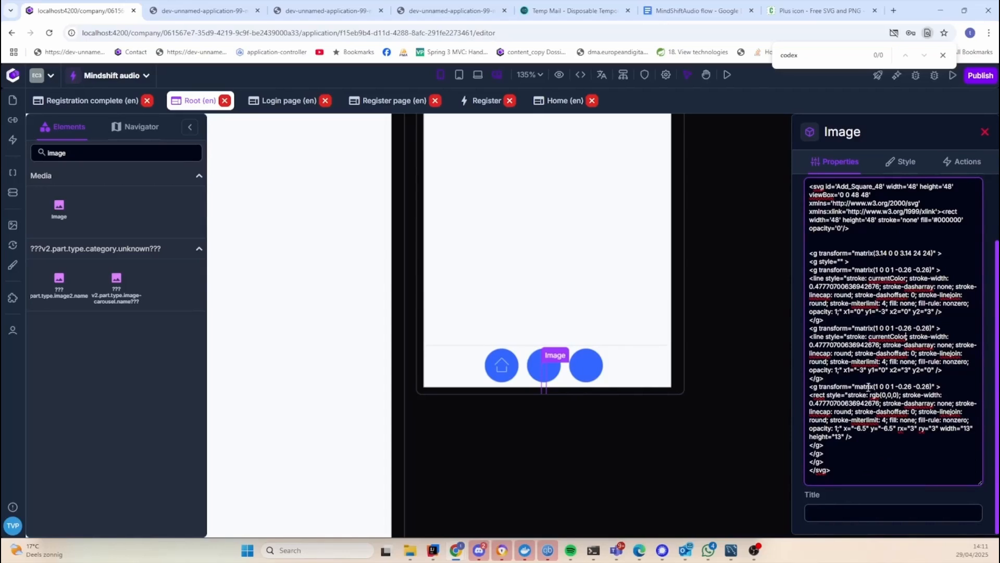
drag(869, 395, 899, 397)
key(ctrl+v)
key(ctrl+s)
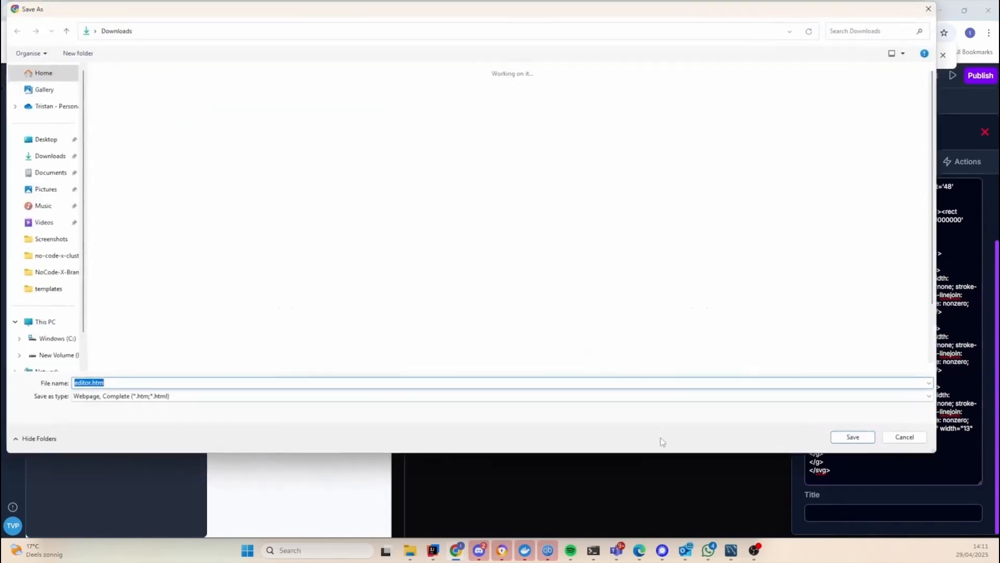
click(903, 435)
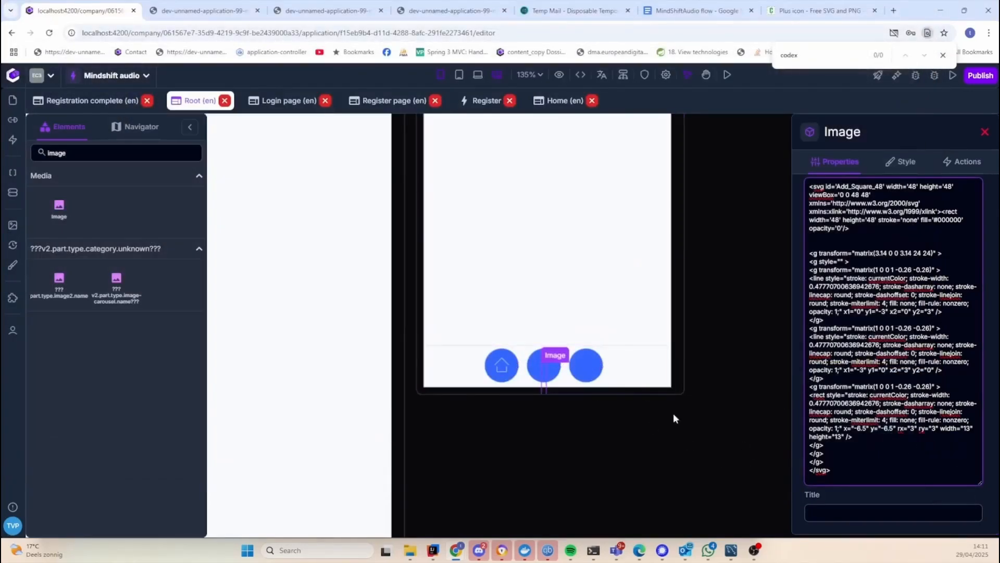
Set the plus image's width and height to 25 px and reset its differing width and height values for the other screen sizes
click(901, 161)
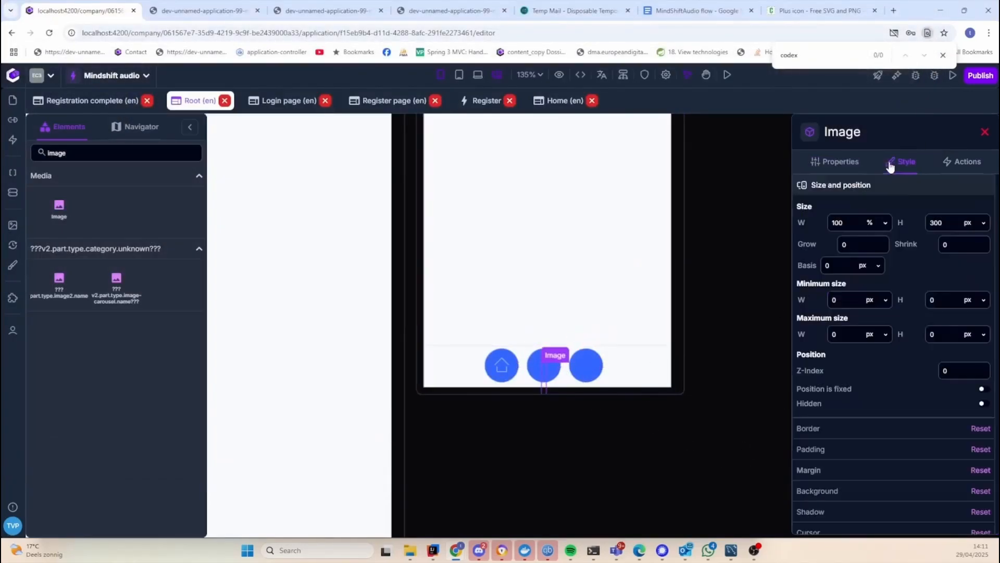
click(877, 223)
click(865, 240)
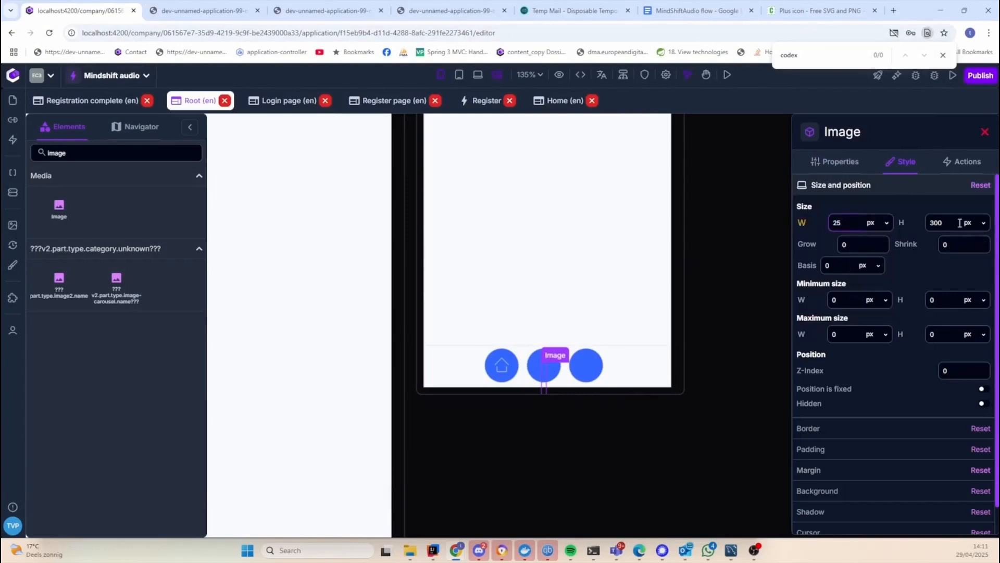
drag(959, 223, 913, 223)
mouse_move(902, 224)
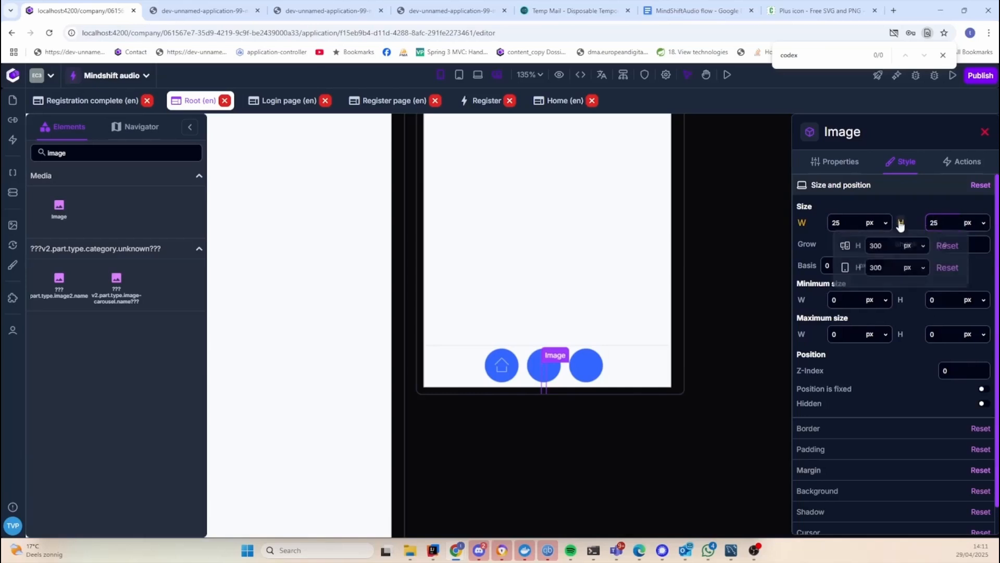
click(941, 269)
mouse_move(797, 223)
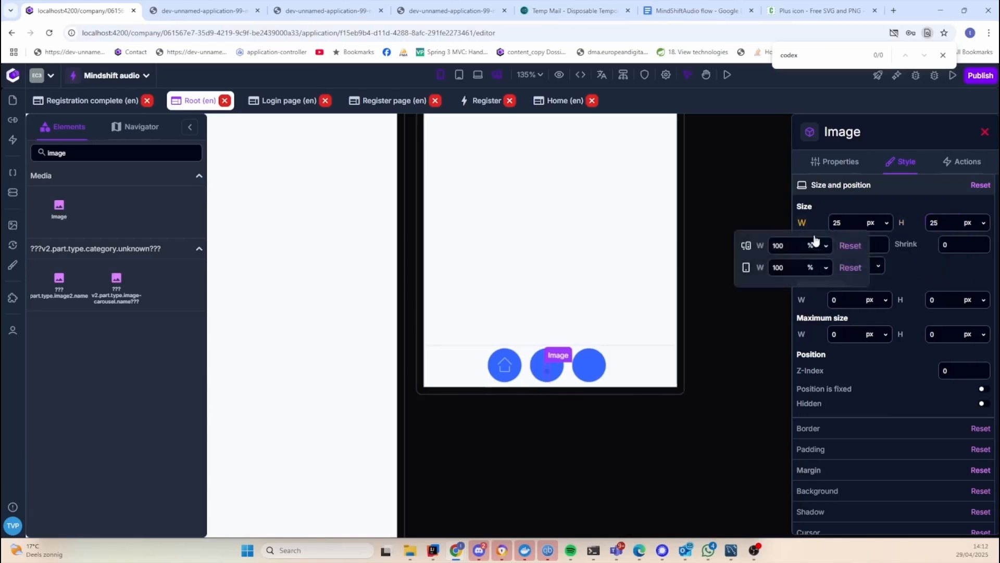
click(845, 252)
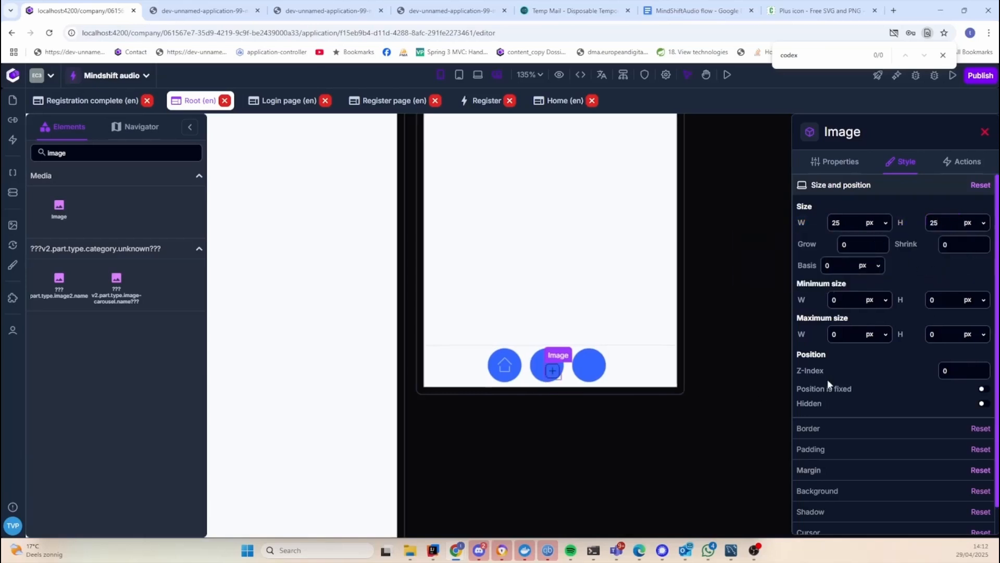
Set the horizontal and vertical item alignment of the second circle's vertical list to Center
click(536, 361)
click(833, 422)
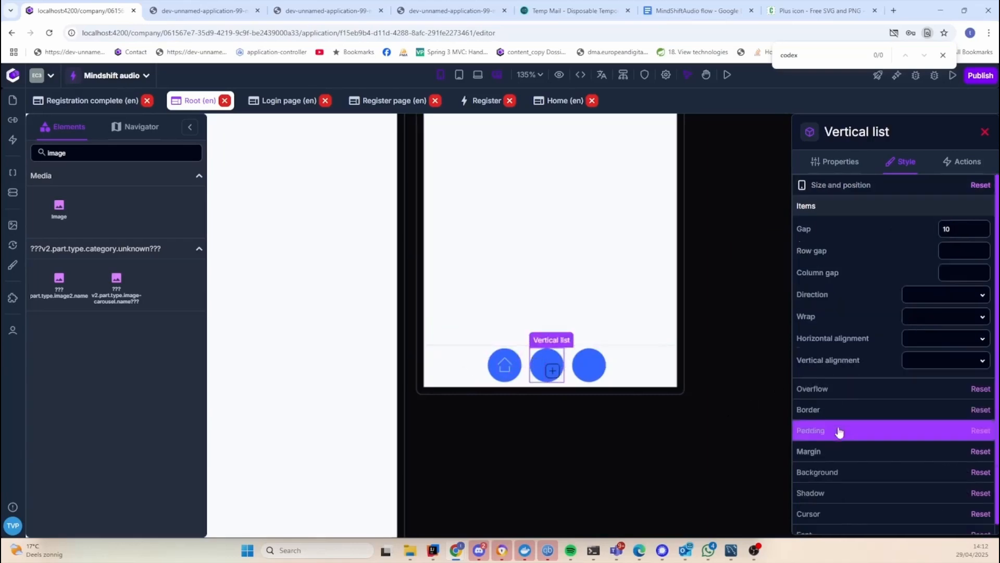
click(942, 339)
click(942, 376)
click(943, 360)
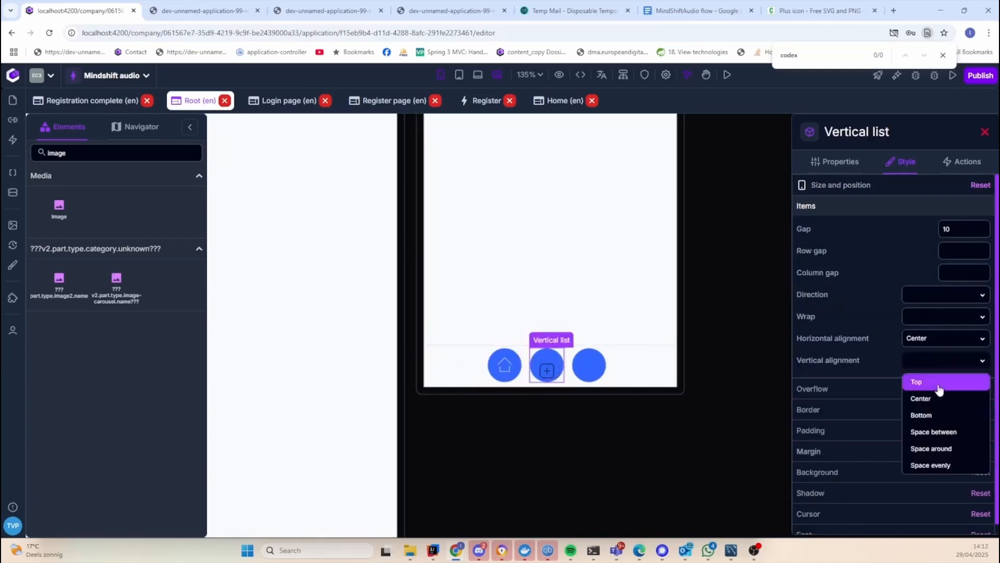
click(939, 398)
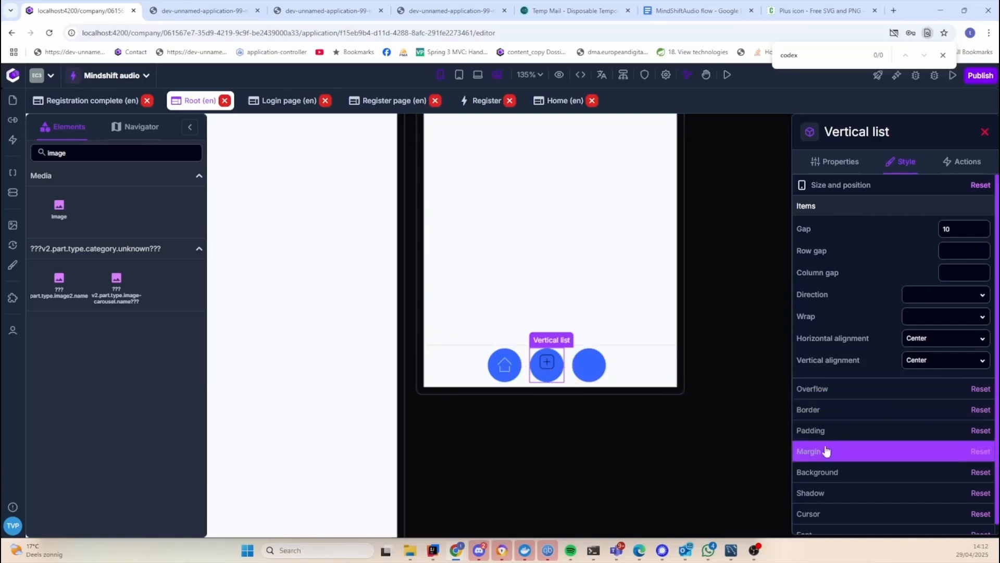
Reset the second circle's overall padding and give its vertical list a top padding of 8
click(854, 430)
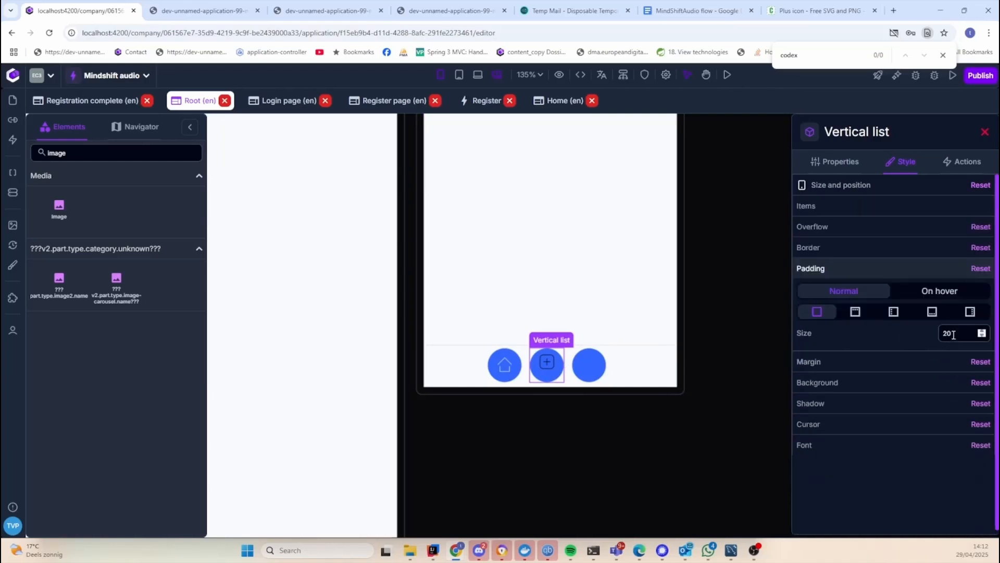
click(986, 272)
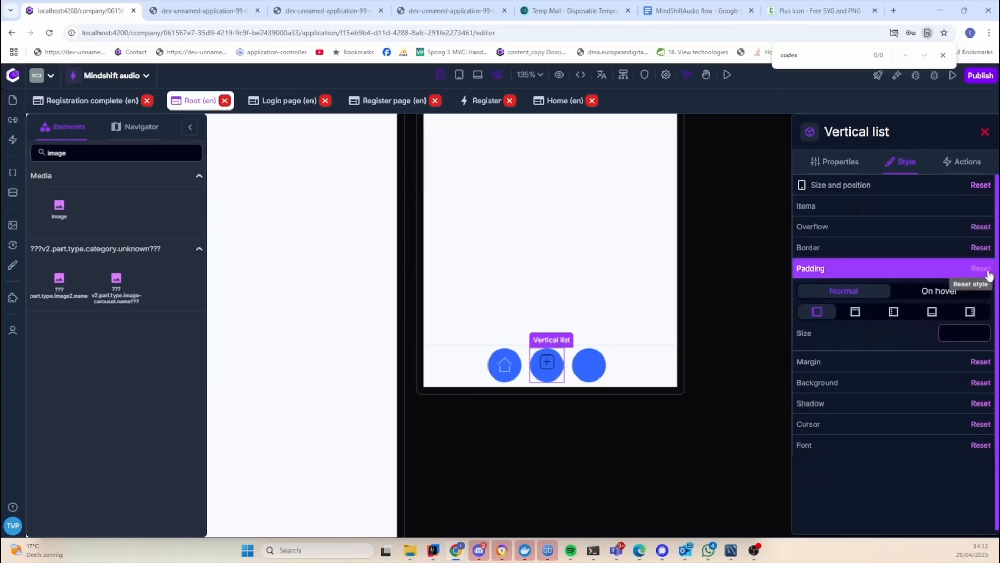
click(855, 312)
click(949, 334)
text(8)
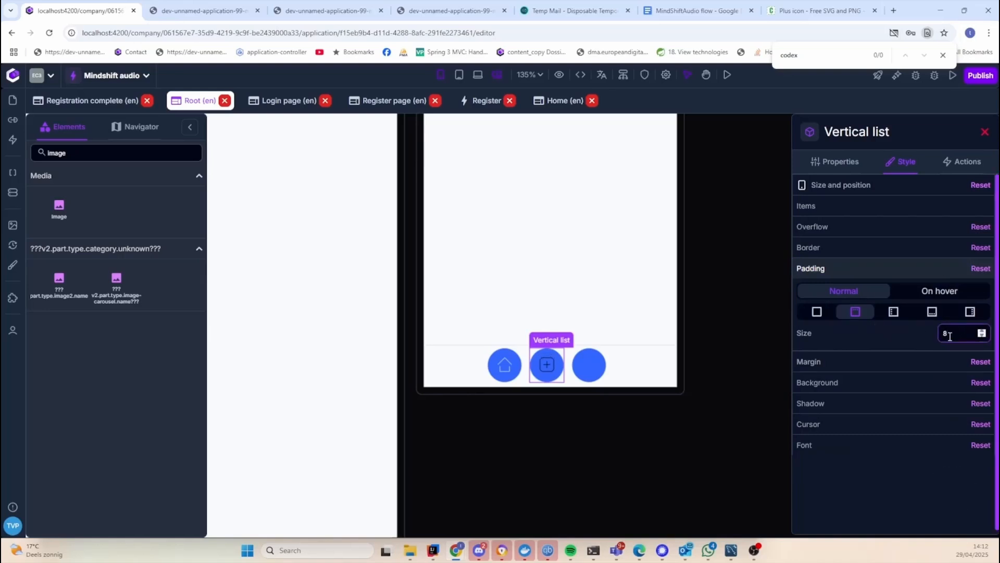
Set the plus image's normal SVG color to the Alternate theme color, #E0E6EF
click(547, 365)
scroll(867, 469, down, 5)
click(871, 527)
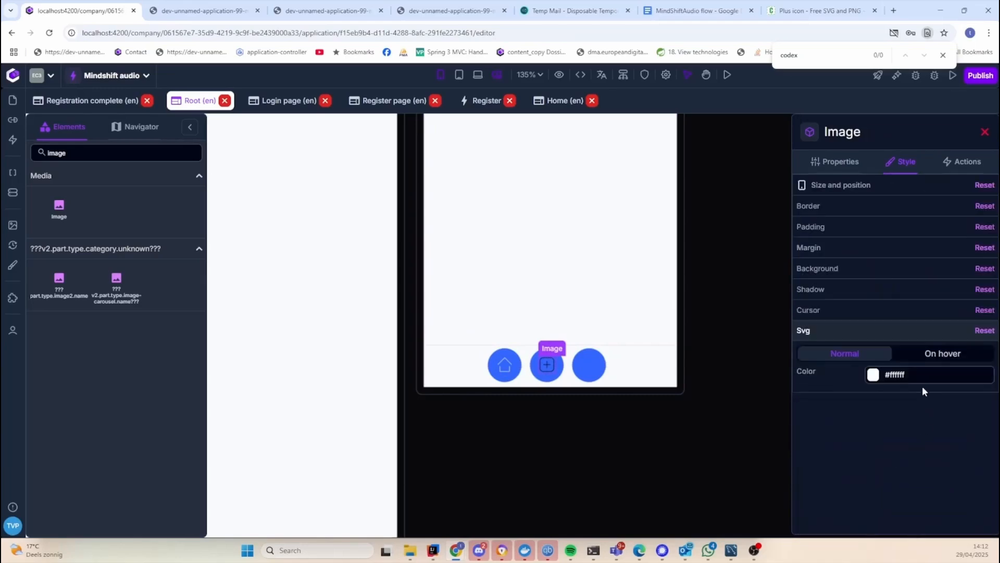
click(873, 376)
click(724, 320)
click(735, 289)
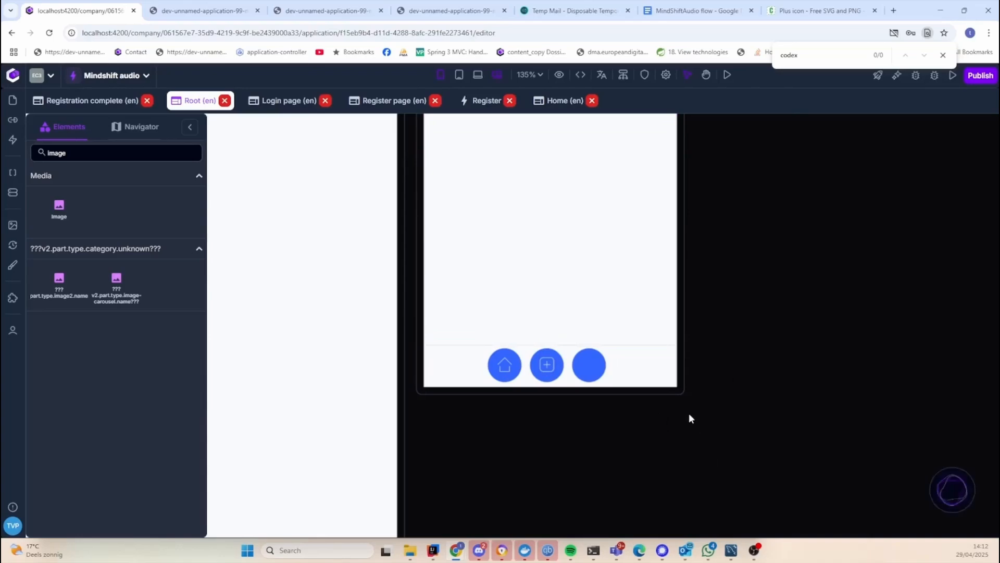
Switch to the Copy Icon website, search its icons for "list", and copy the SVG of List Bullets 1
click(789, 10)
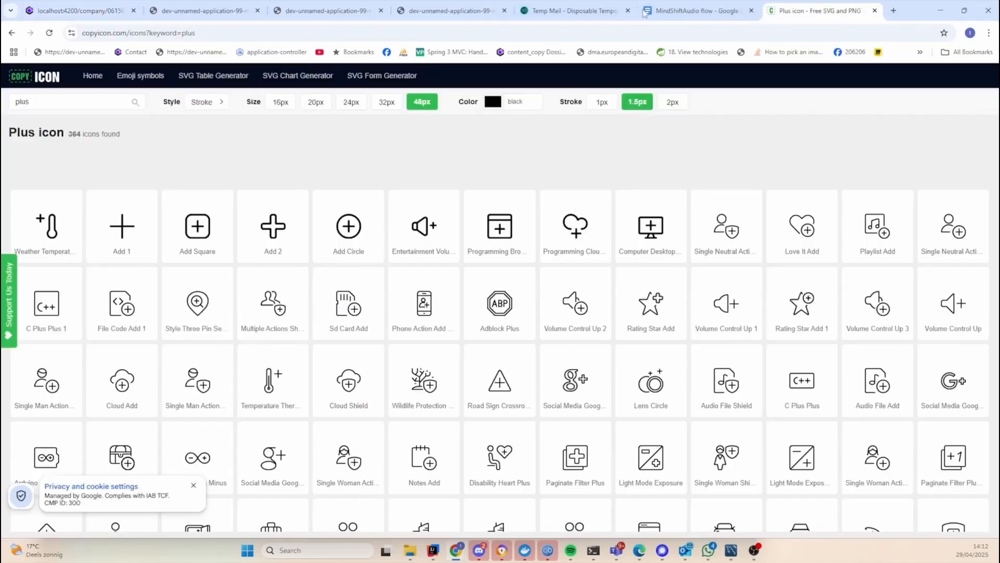
drag(30, 103, 4, 104)
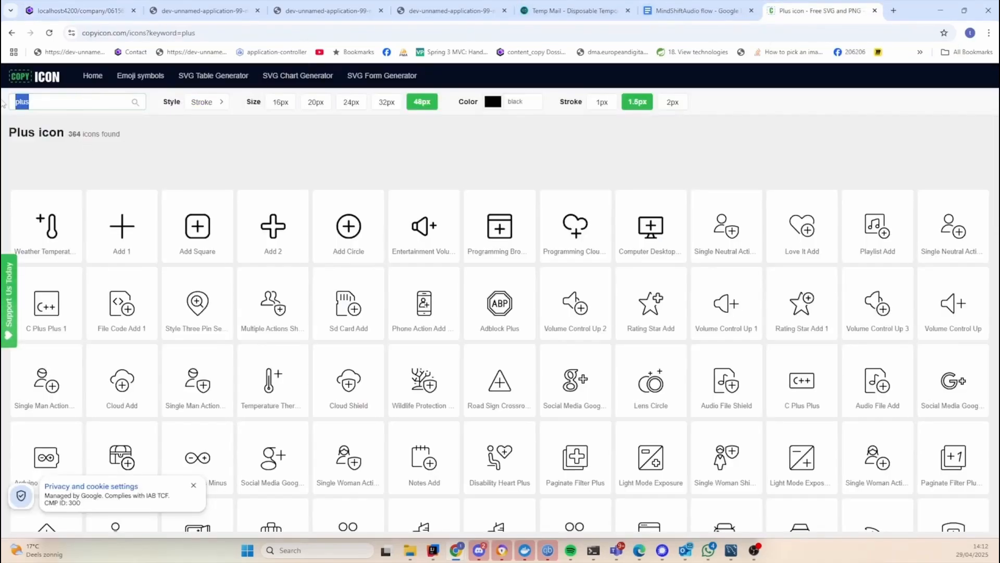
text(list)
key(Return)
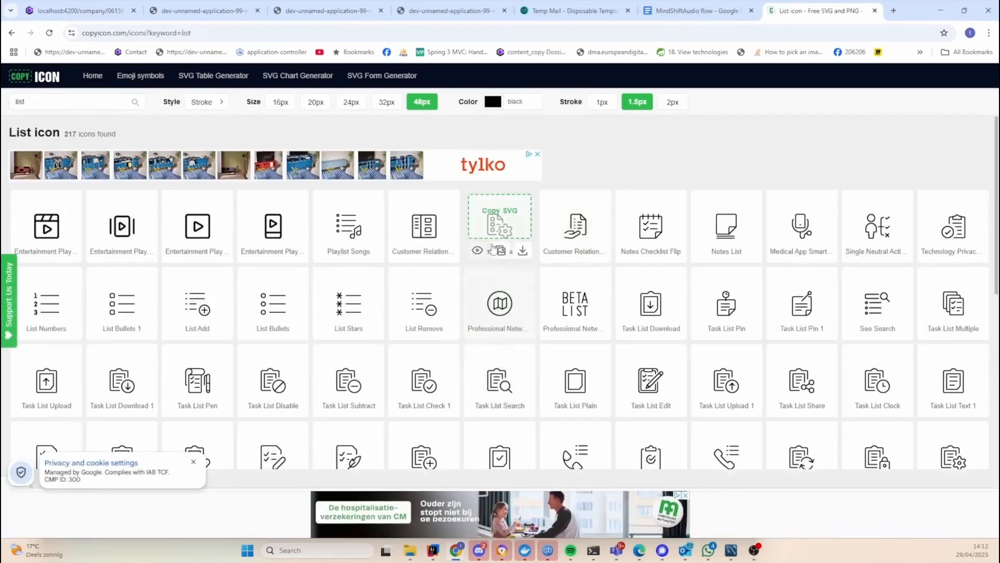
scroll(693, 354, down, 1)
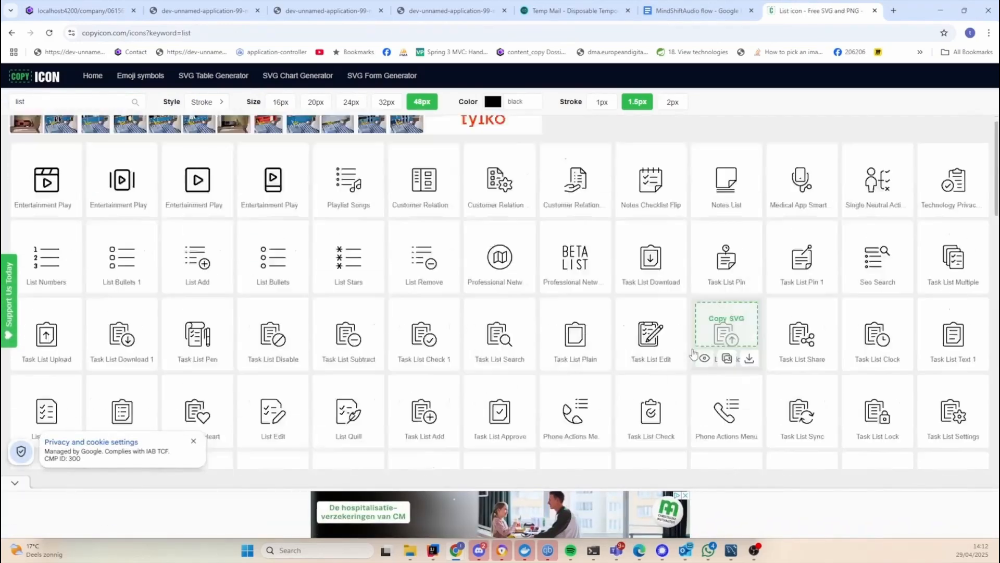
scroll(521, 356, down, 1)
scroll(129, 292, up, 2)
click(256, 298)
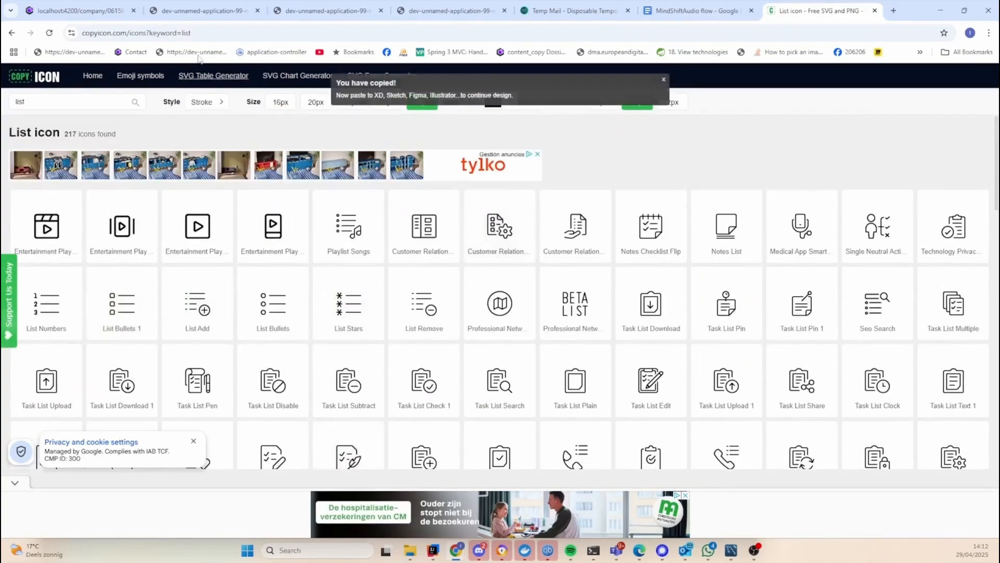
Return to the app editor, add an image to the third circle, and paste the copied list icon as its SVG source
click(113, 4)
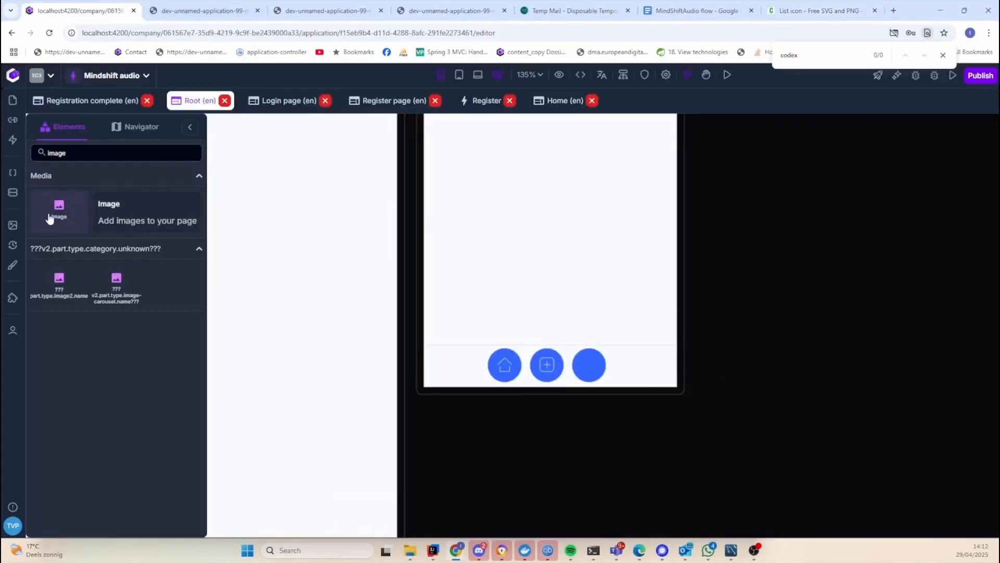
drag(59, 208, 592, 363)
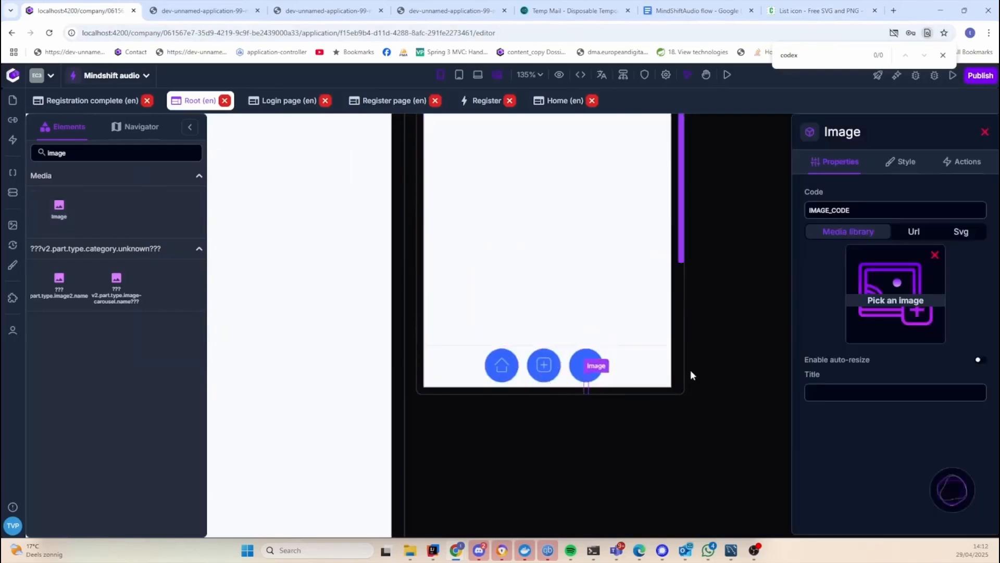
click(961, 231)
key(ctrl+v)
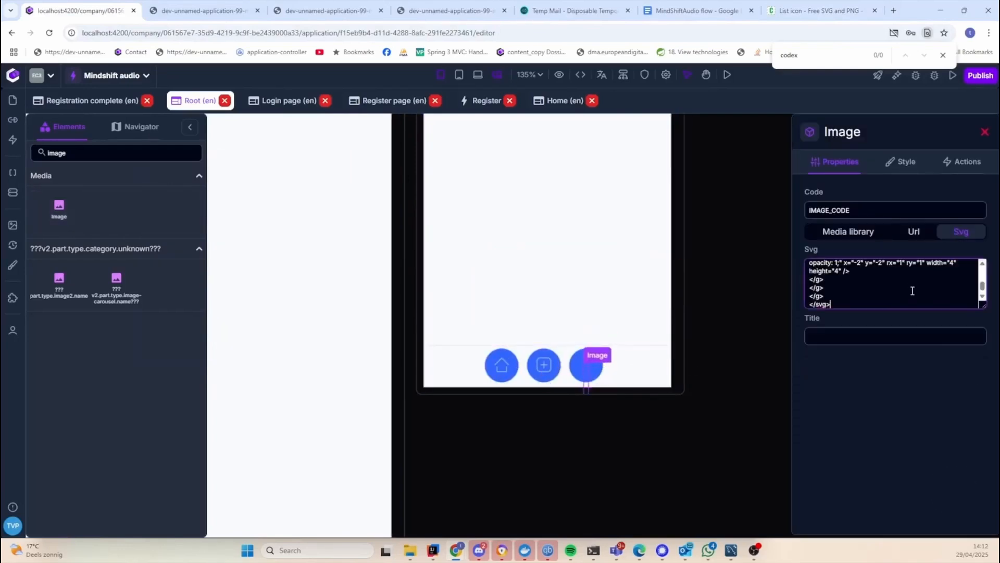
Replace the first line's rgb(0,0,0) stroke with currentColor in the list icon's SVG code
drag(981, 307, 979, 532)
scroll(944, 424, up, 10)
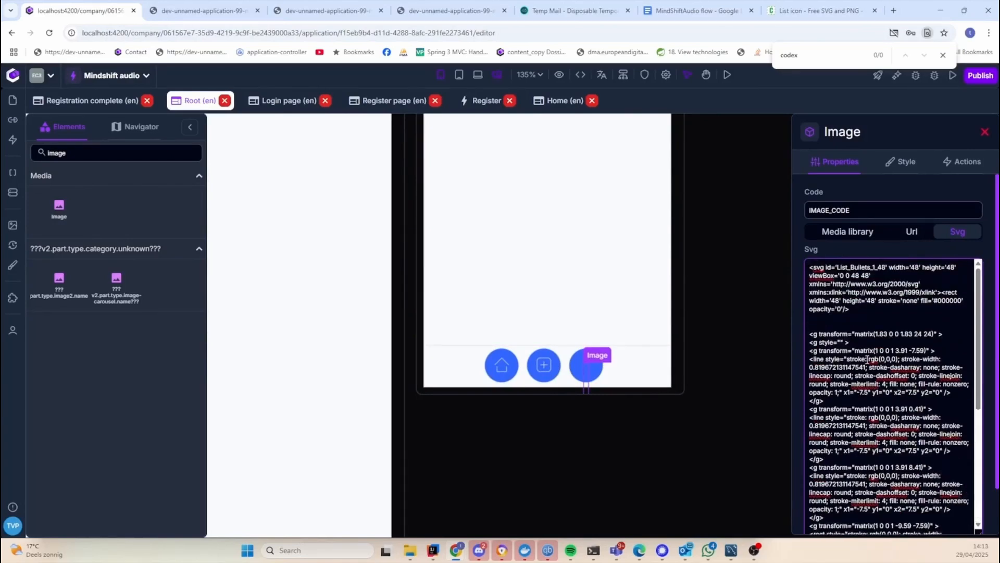
text(current)
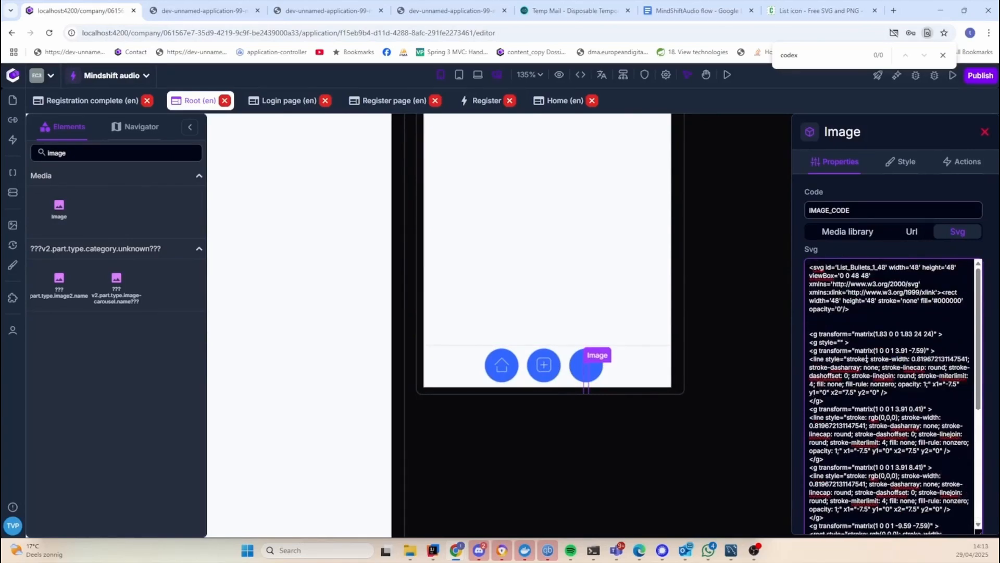
text(Color)
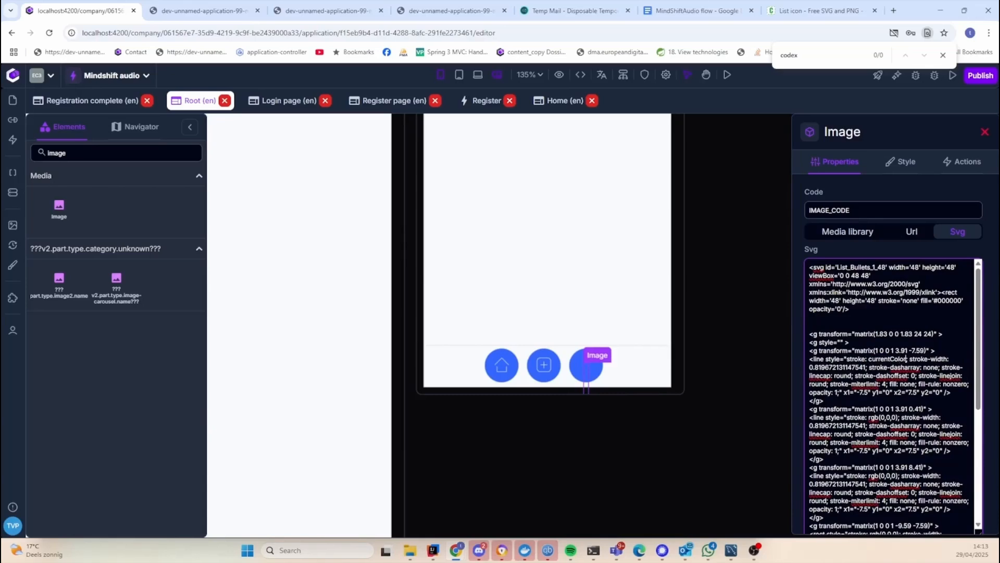
Reuse currentColor as the stroke of the remaining two lines and all three rectangles in the list icon's SVG code
scroll(871, 318, down, 3)
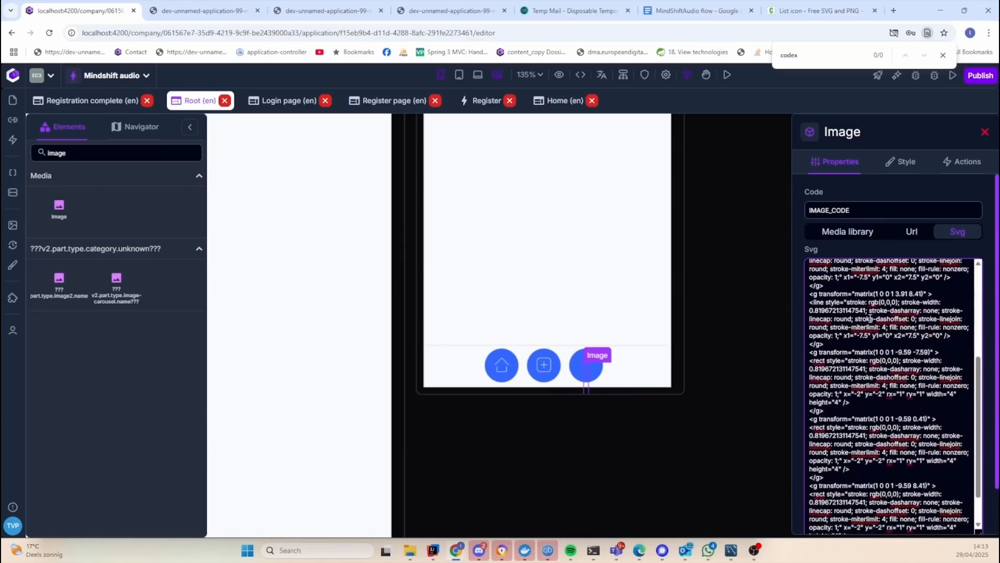
key(ctrl+v)
drag(870, 361, 898, 362)
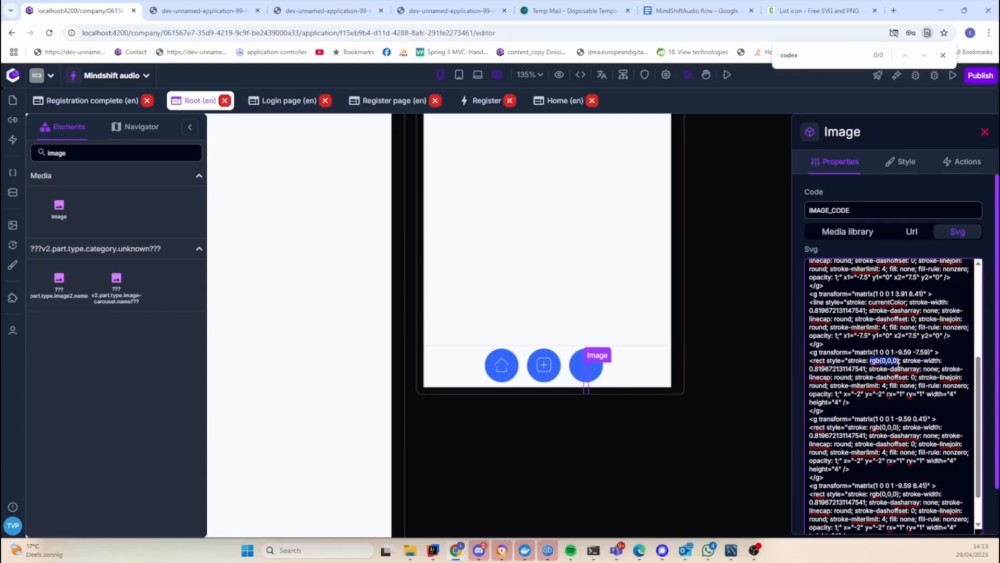
key(ctrl+v)
key(Delete)
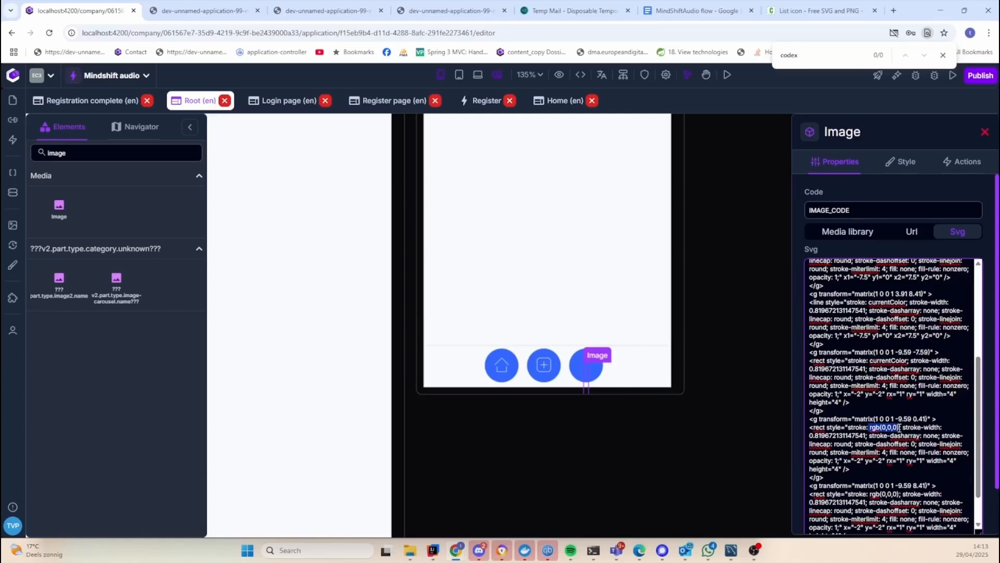
key(ctrl+v)
scroll(883, 448, down, 1)
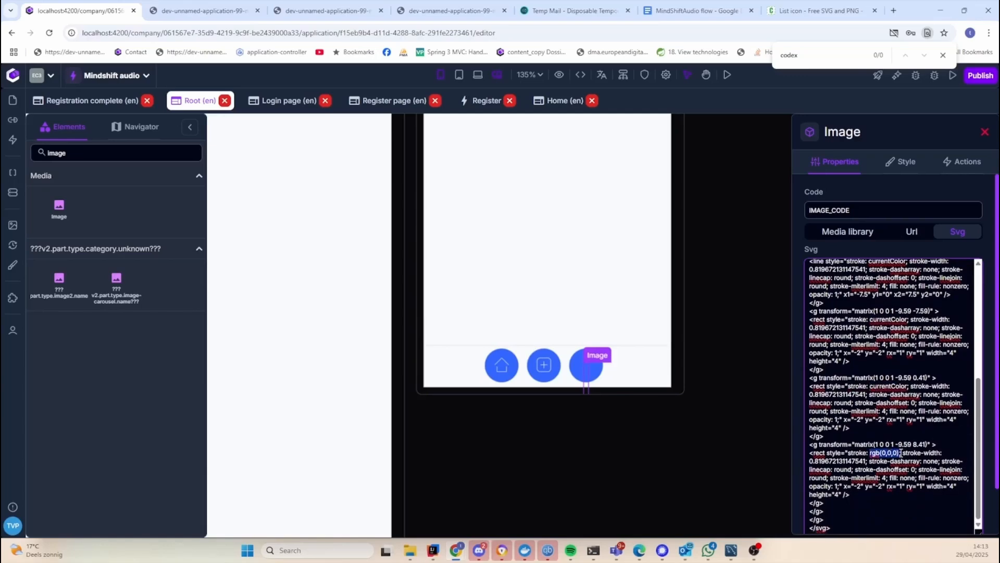
key(ctrl+s)
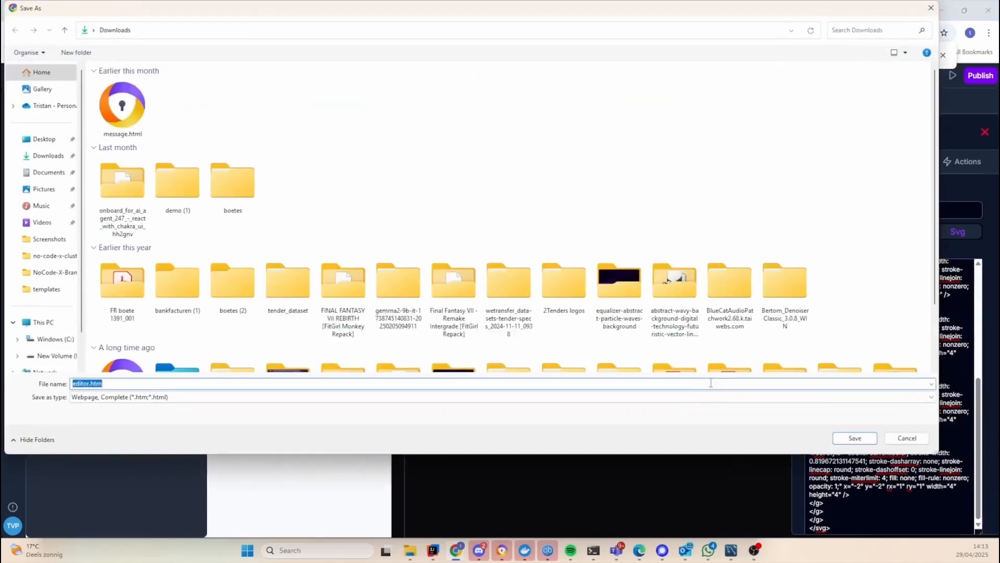
click(894, 437)
scroll(886, 448, down, 1)
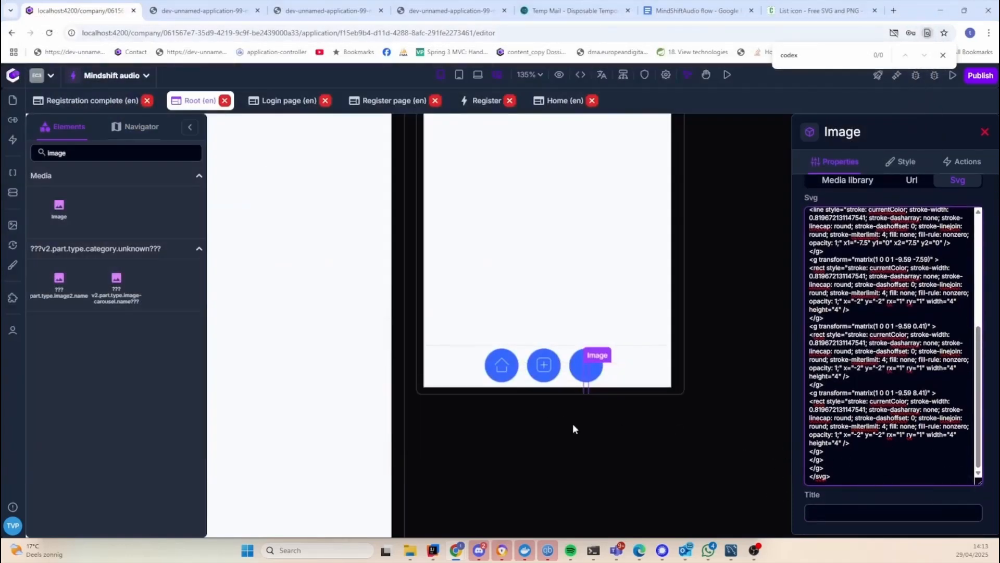
Set the list image's width and height to 25 px
click(900, 162)
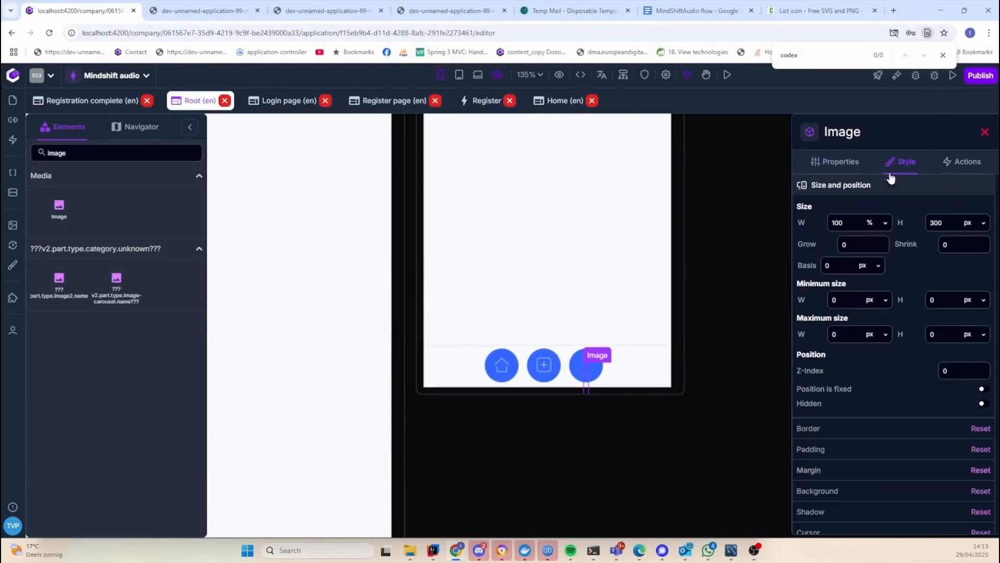
text(25)
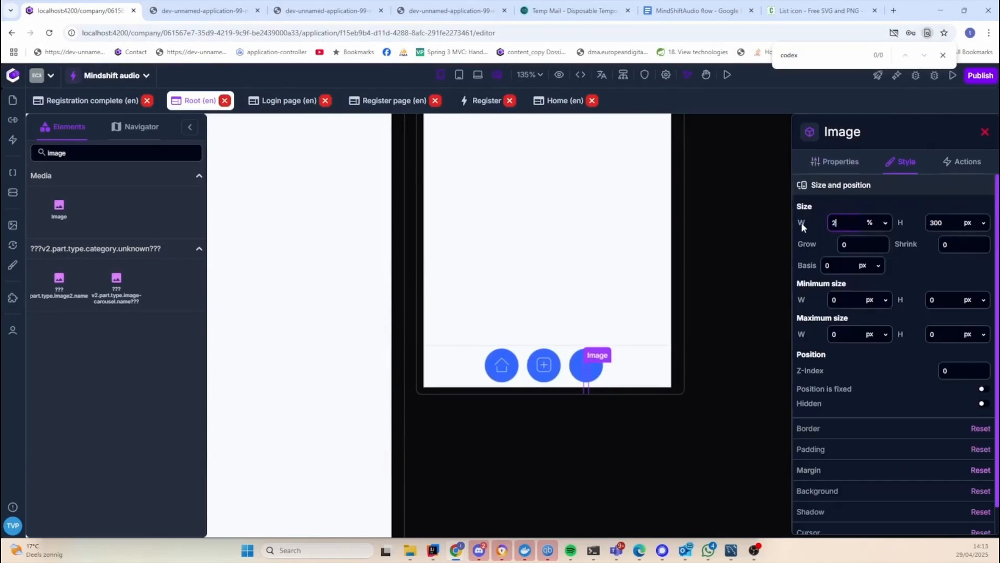
mouse_move(801, 223)
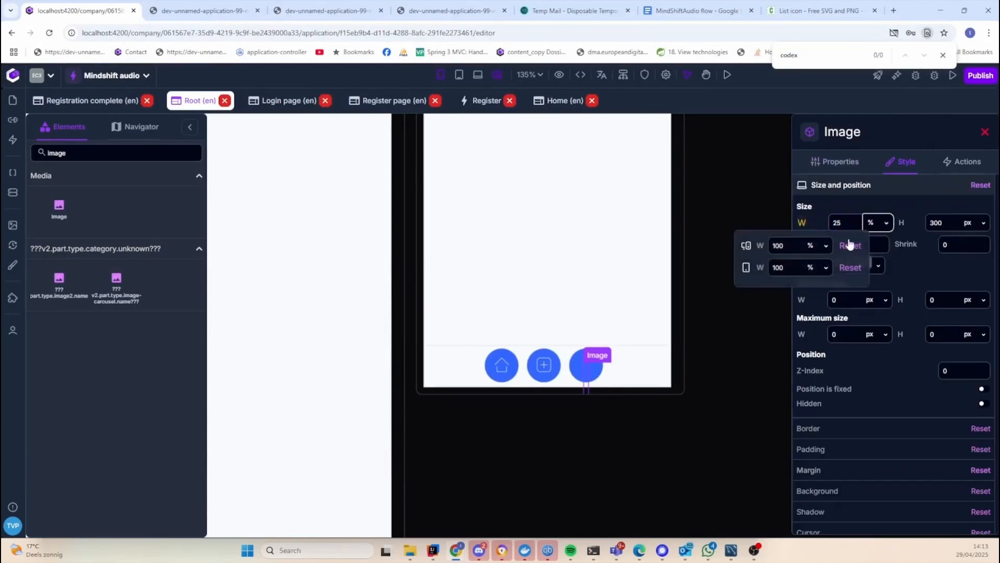
click(878, 223)
click(870, 240)
click(970, 223)
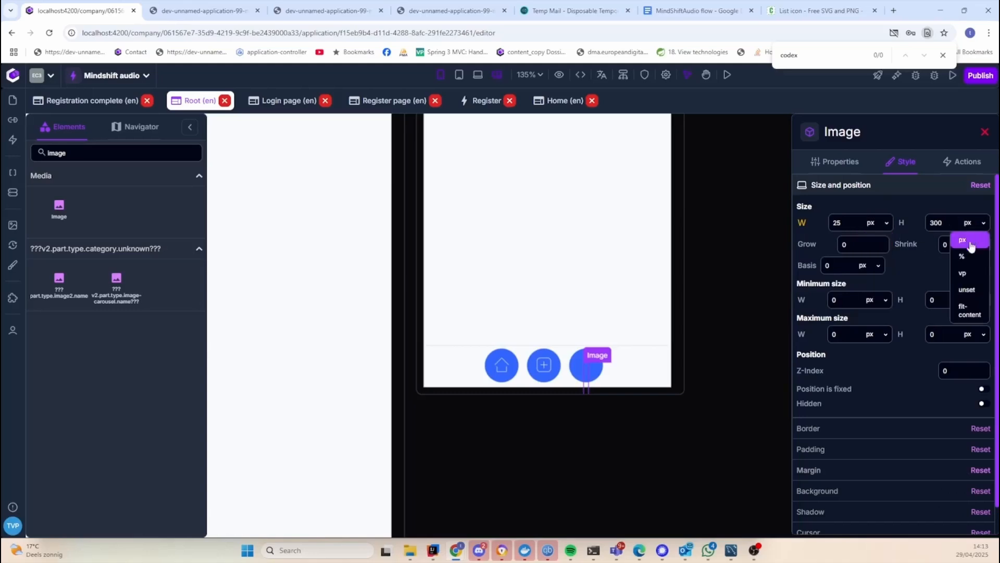
click(970, 241)
text(25)
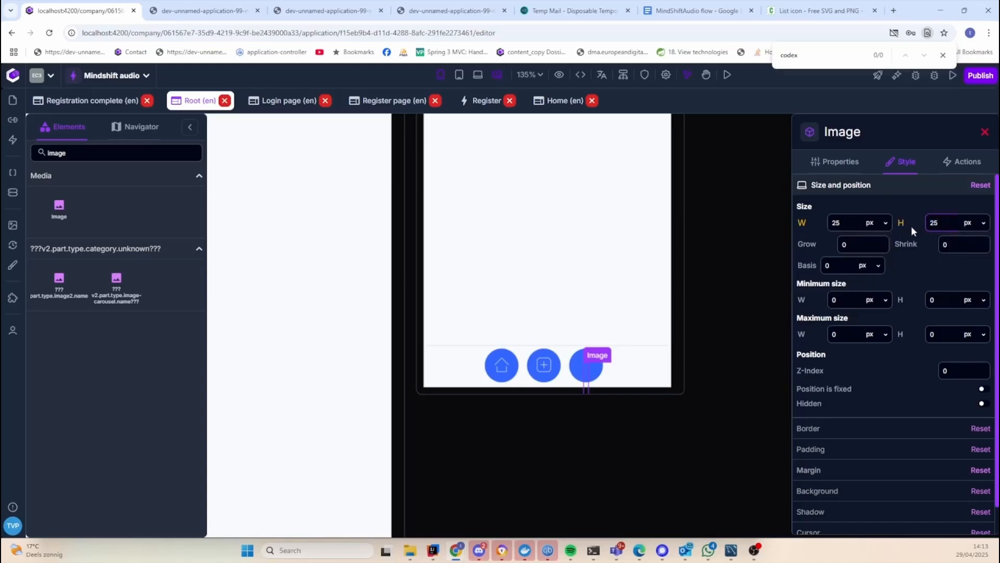
Reset the list image's differing height and width values for the other screen sizes
mouse_move(911, 226)
click(942, 267)
mouse_move(795, 224)
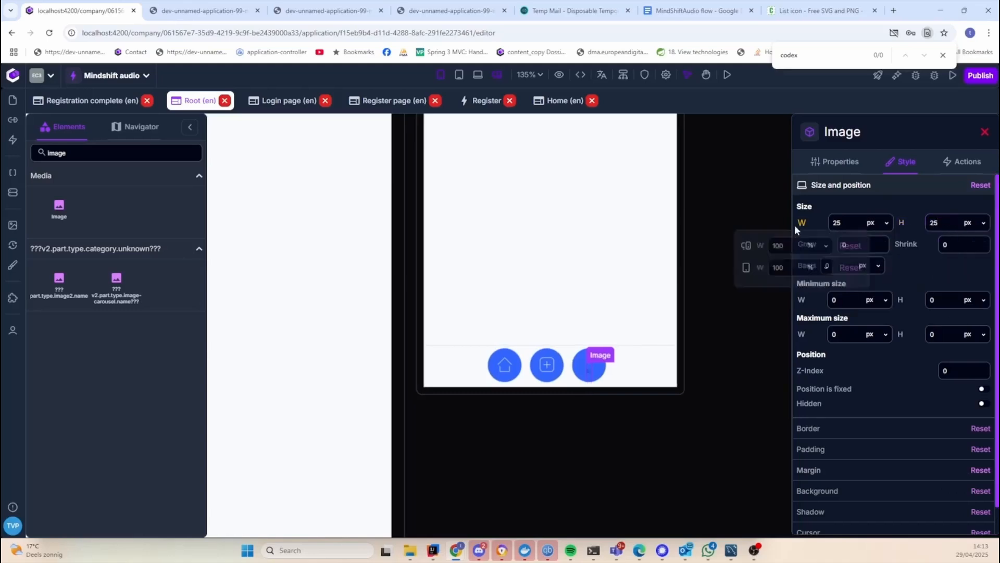
click(850, 267)
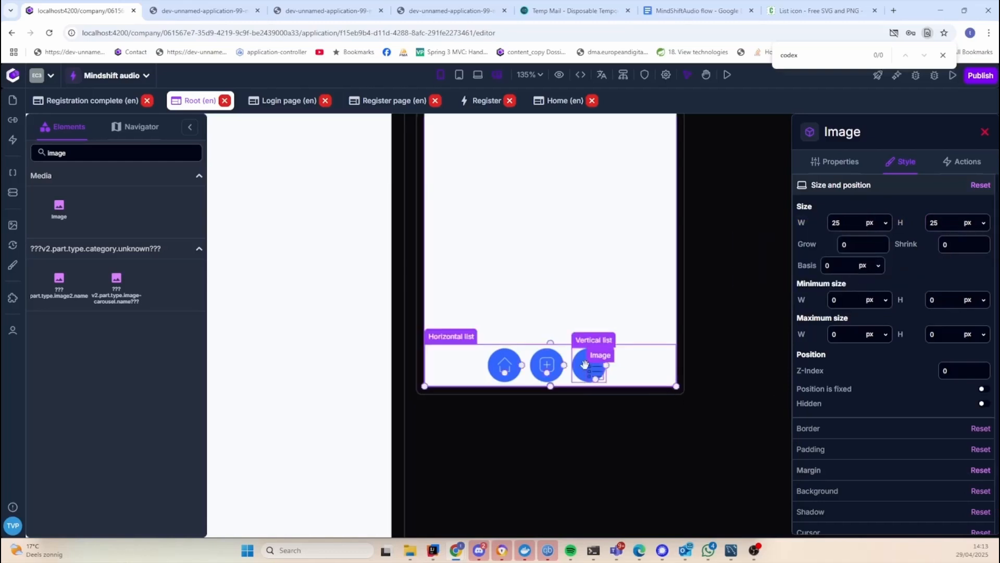
Center the items of the third circle's vertical list horizontally and vertically, and replace its overall padding with a top padding of 8
click(858, 431)
click(938, 338)
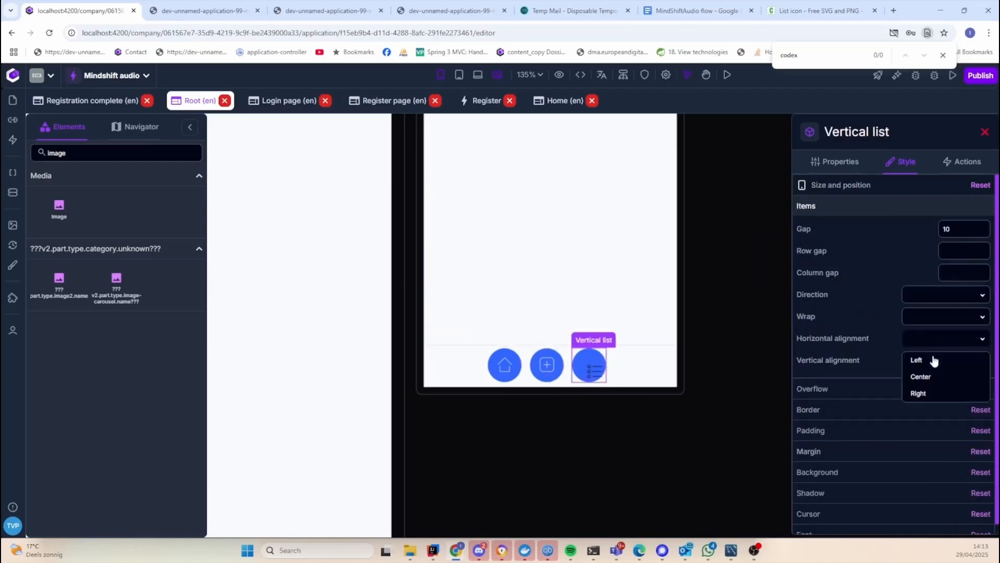
click(927, 375)
click(930, 360)
click(927, 398)
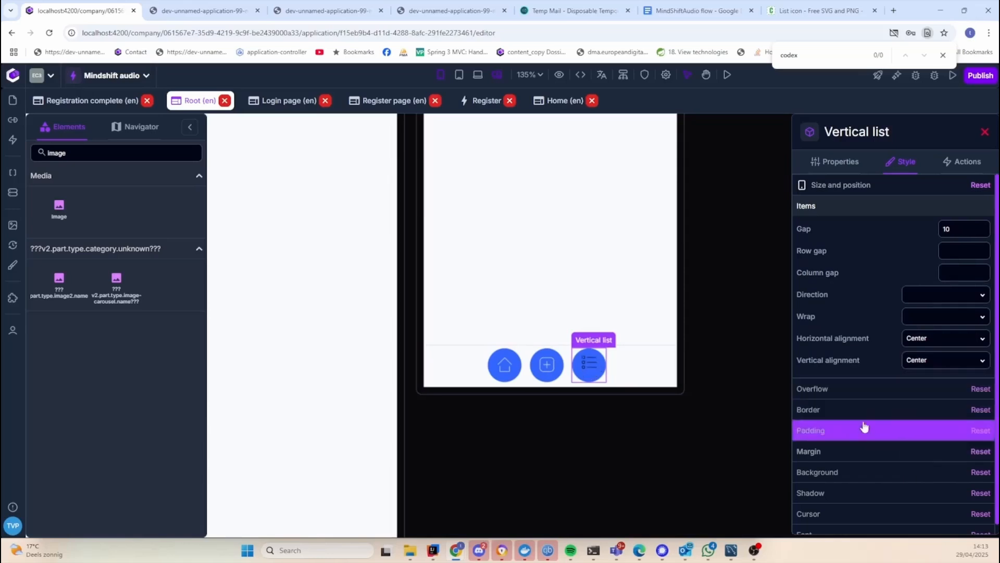
click(865, 429)
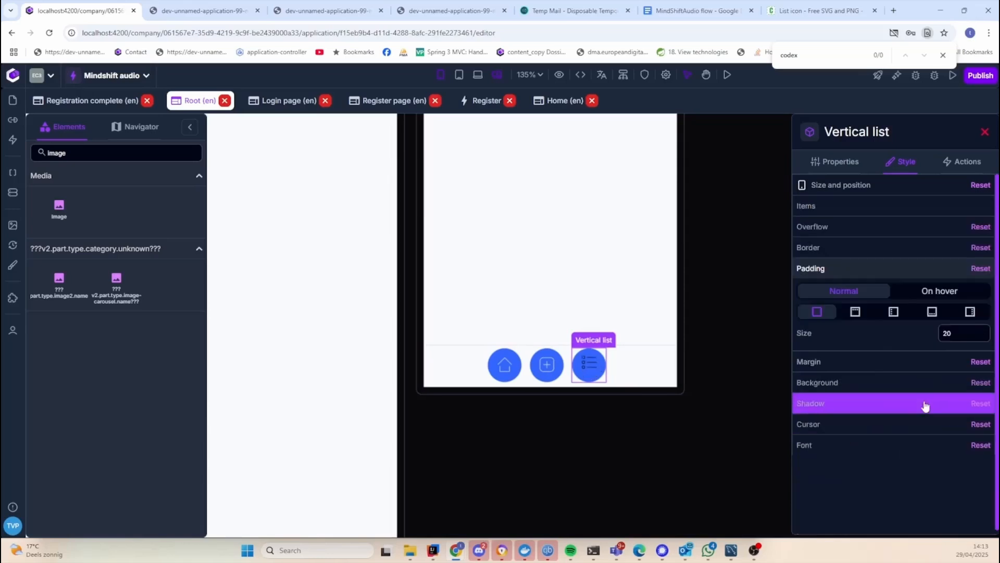
click(855, 312)
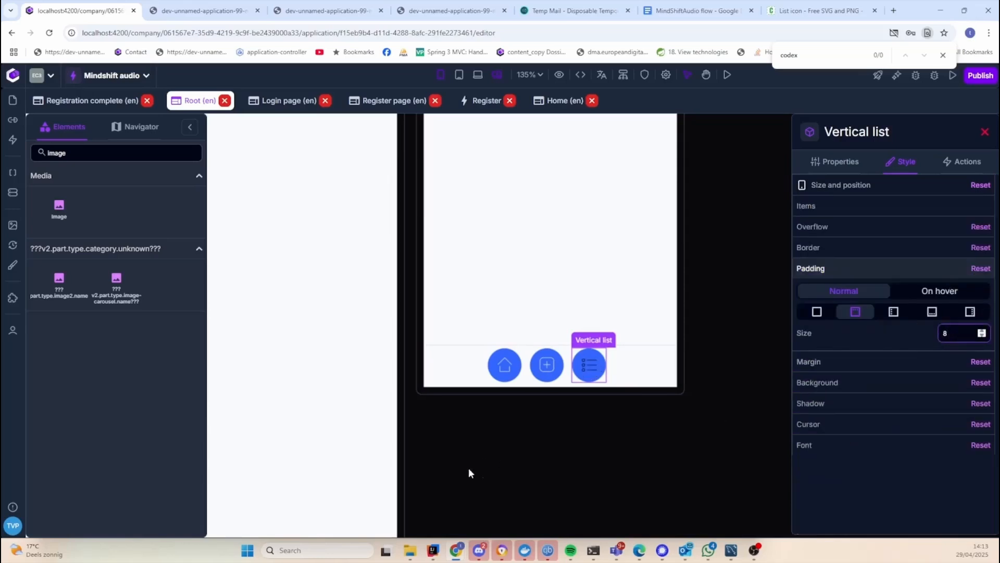
Set the SVG color of the list image in the third circle to the theme color Alternate
click(595, 368)
click(906, 162)
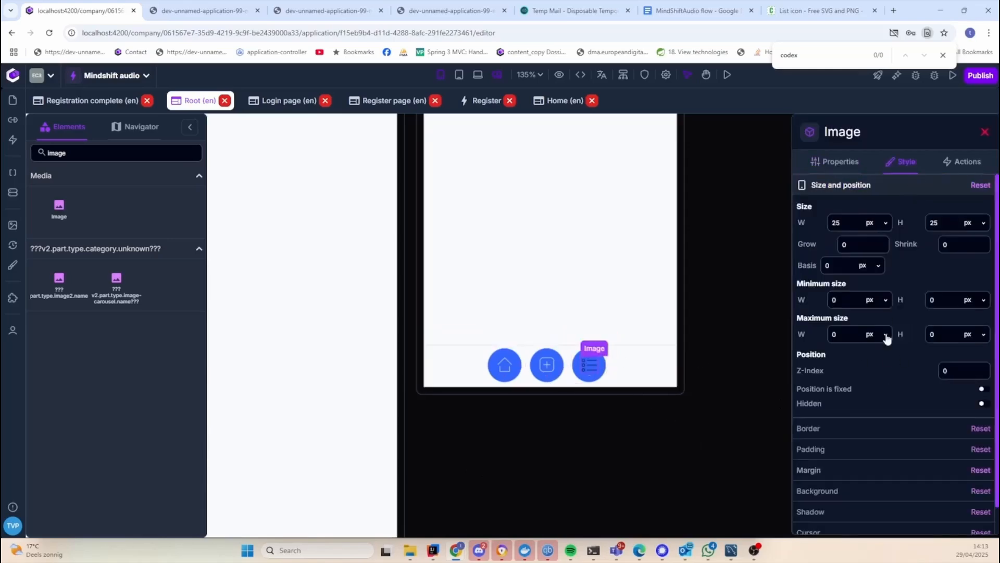
scroll(880, 416, down, 1)
click(868, 509)
click(874, 378)
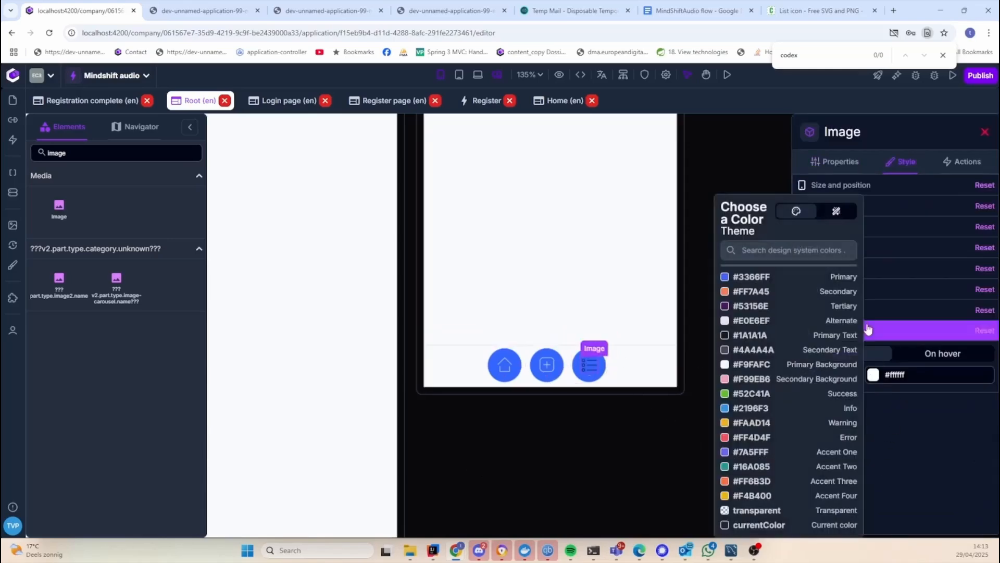
click(773, 320)
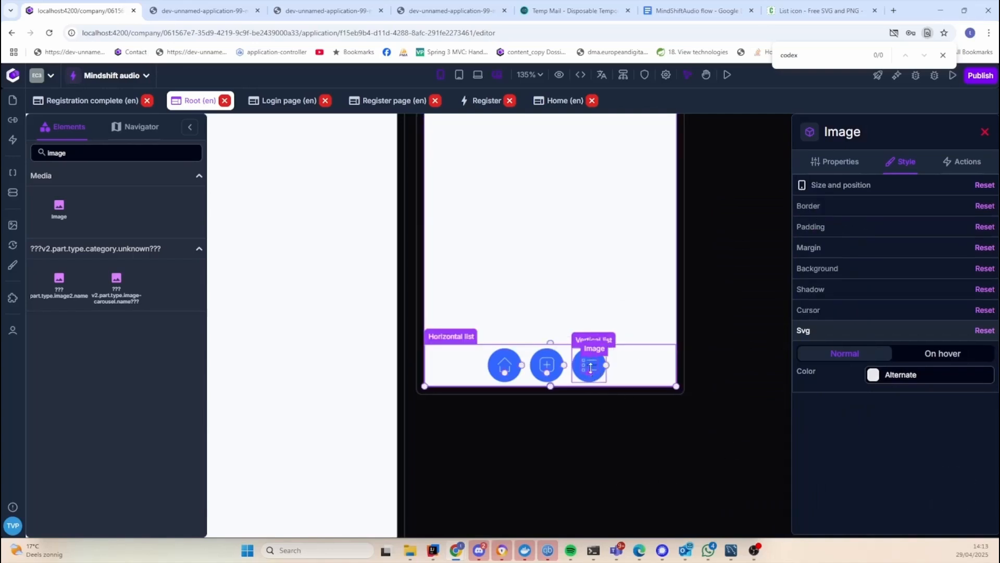
Replace the remaining rgb(0,0,0) stroke of the middle line in the list icon's SVG code with currentColor
click(822, 163)
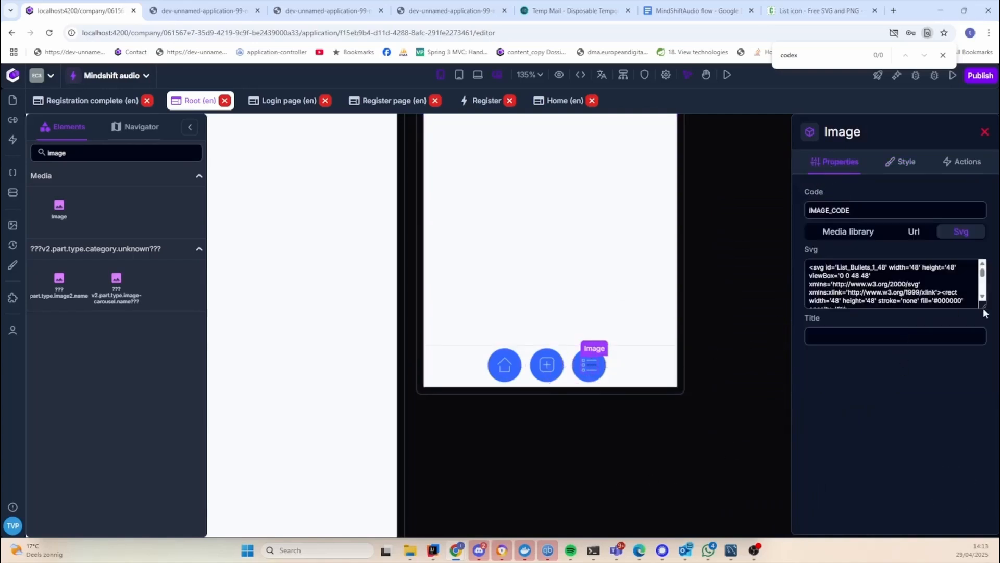
drag(983, 308, 983, 534)
scroll(915, 398, down, 5)
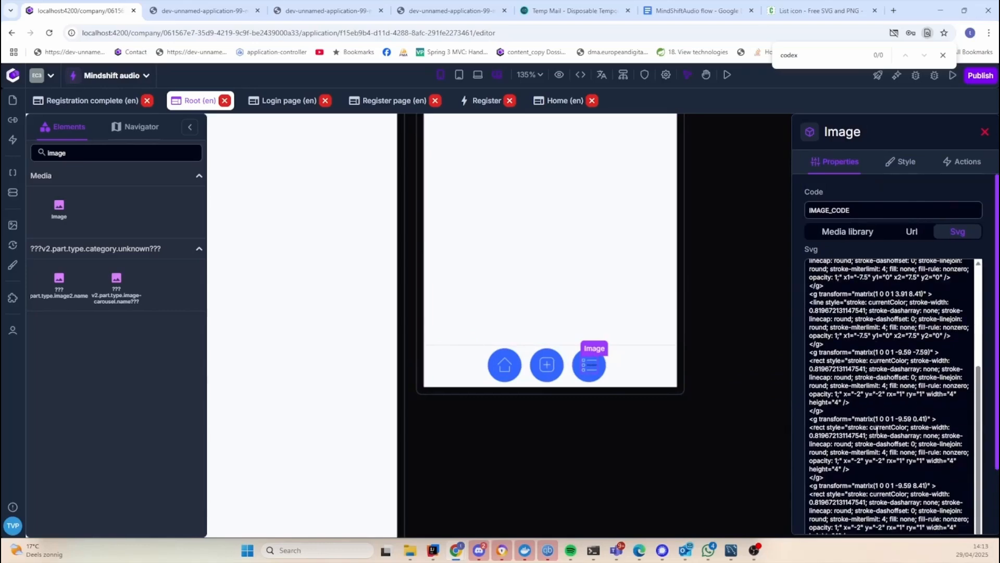
scroll(890, 478, down, 1)
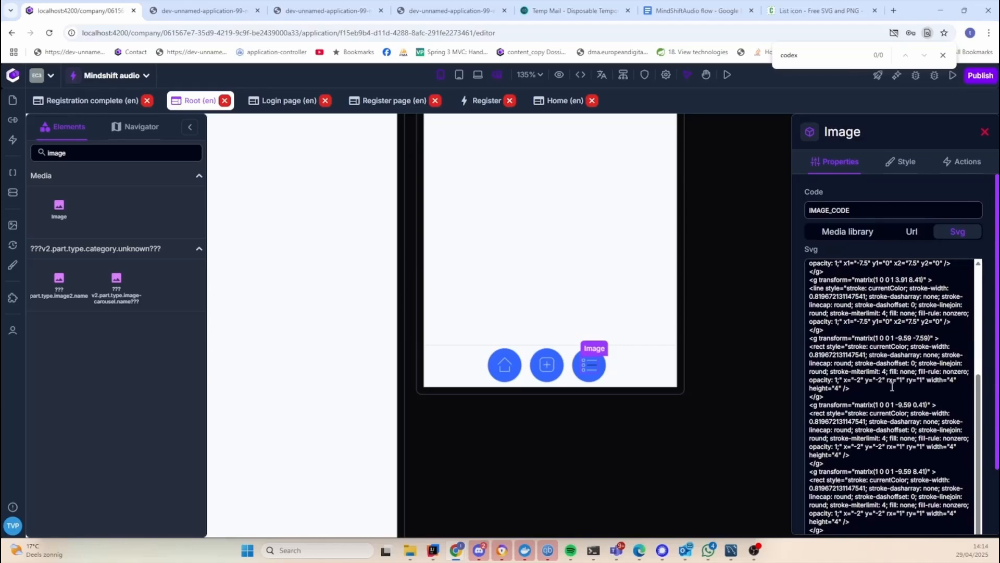
scroll(888, 380, up, 3)
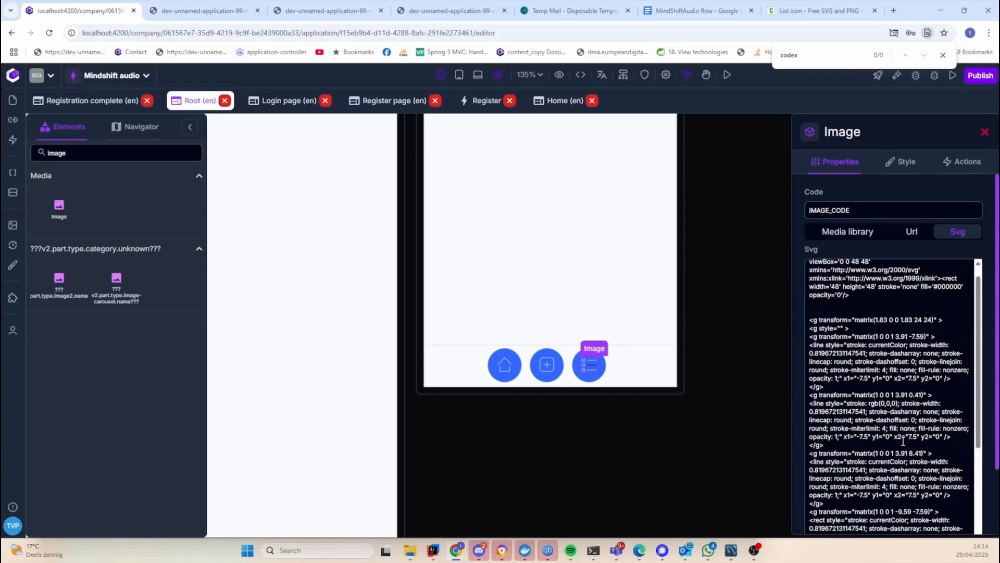
scroll(903, 442, down, 3)
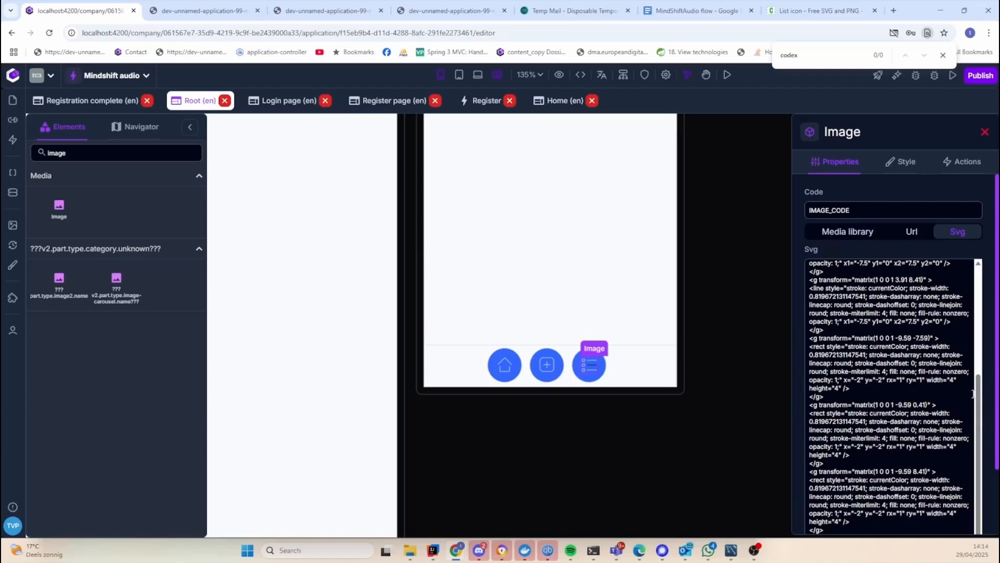
drag(973, 398, 970, 343)
click(867, 348)
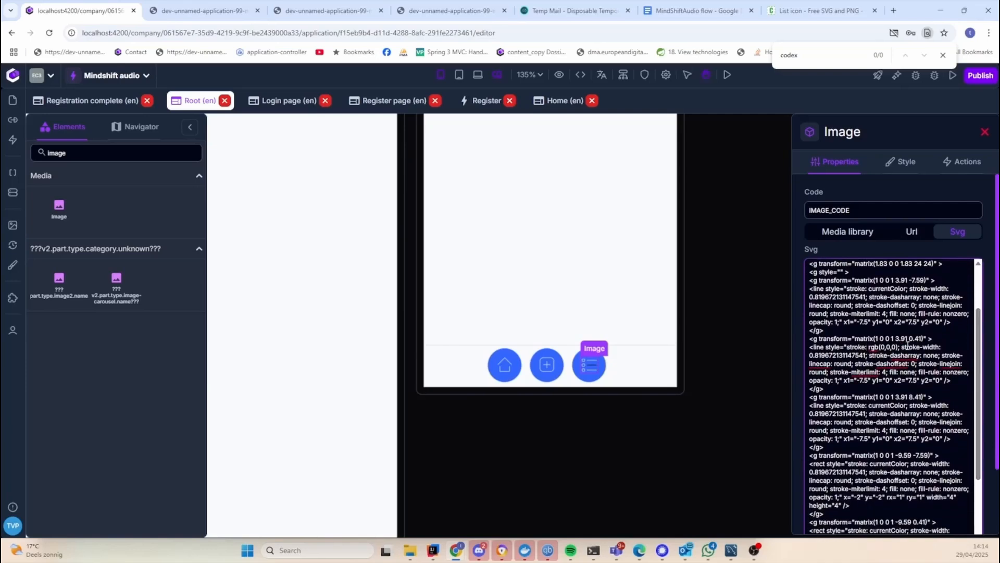
drag(868, 348, 898, 348)
text(currentColor)
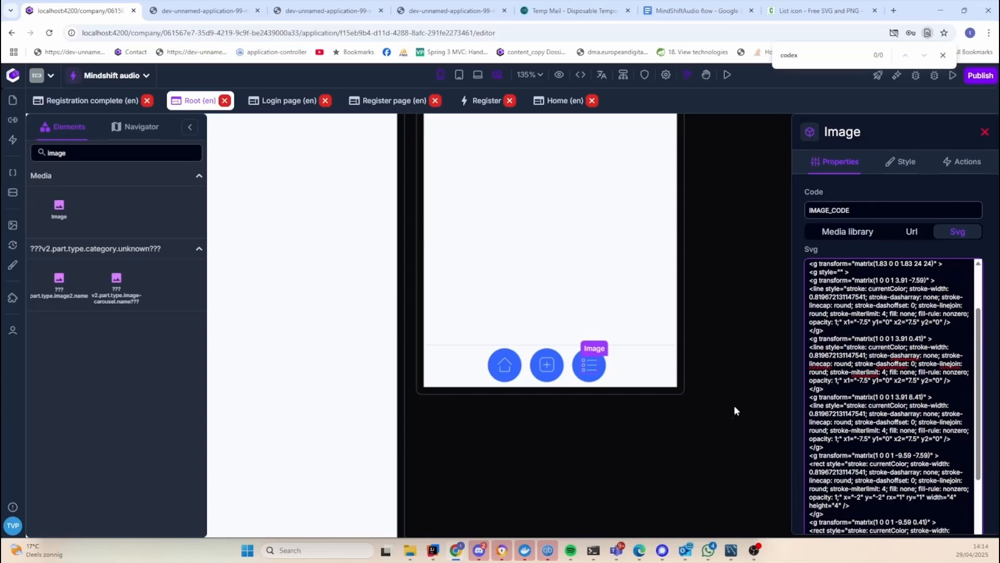
click(687, 368)
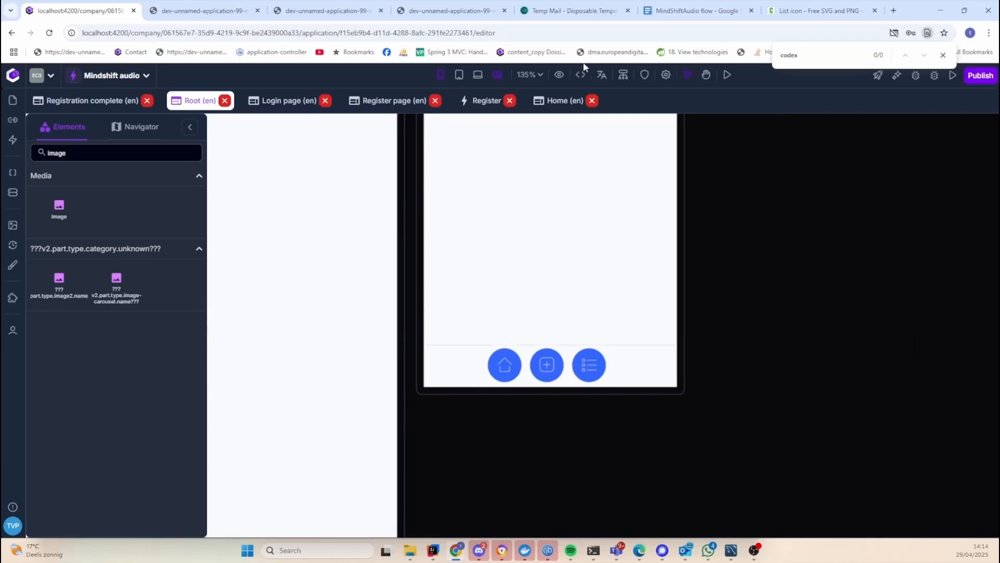
Preview the app in the browser and inspect the navigation bar in the responsive device view narrowed to 328 px wide
drag(861, 302, 943, 301)
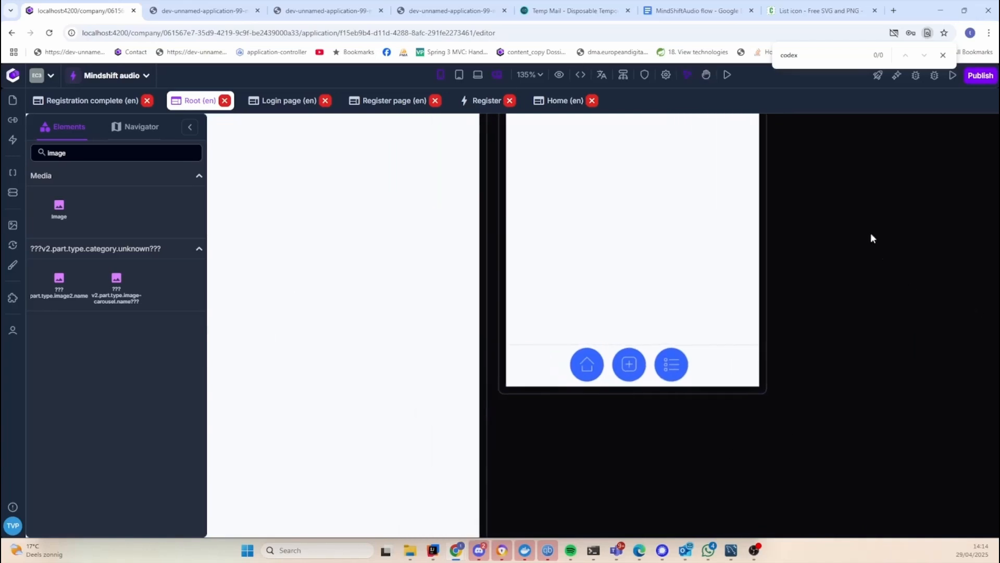
scroll(801, 325, down, 3)
key(space)
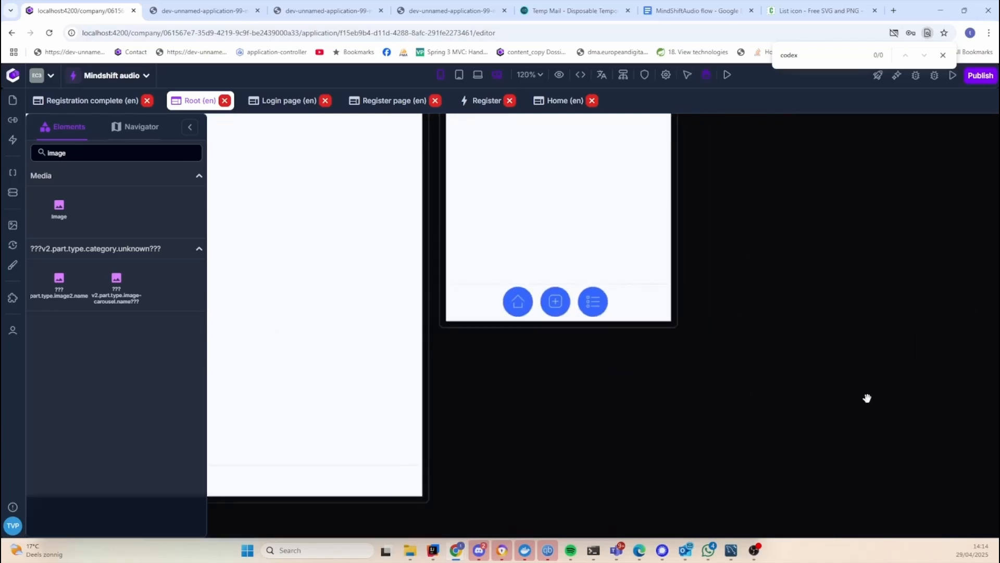
click(728, 76)
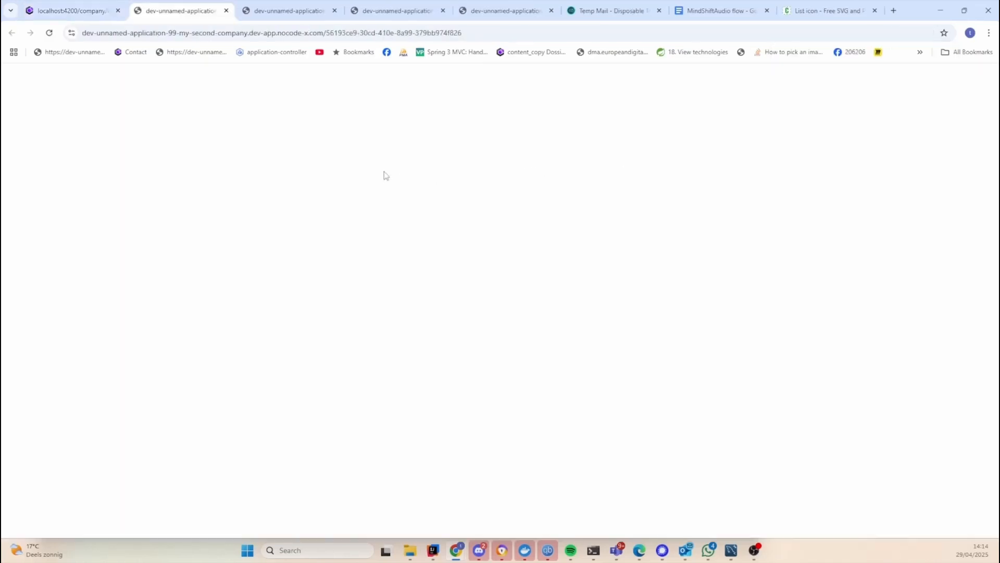
right_click(444, 159)
click(511, 389)
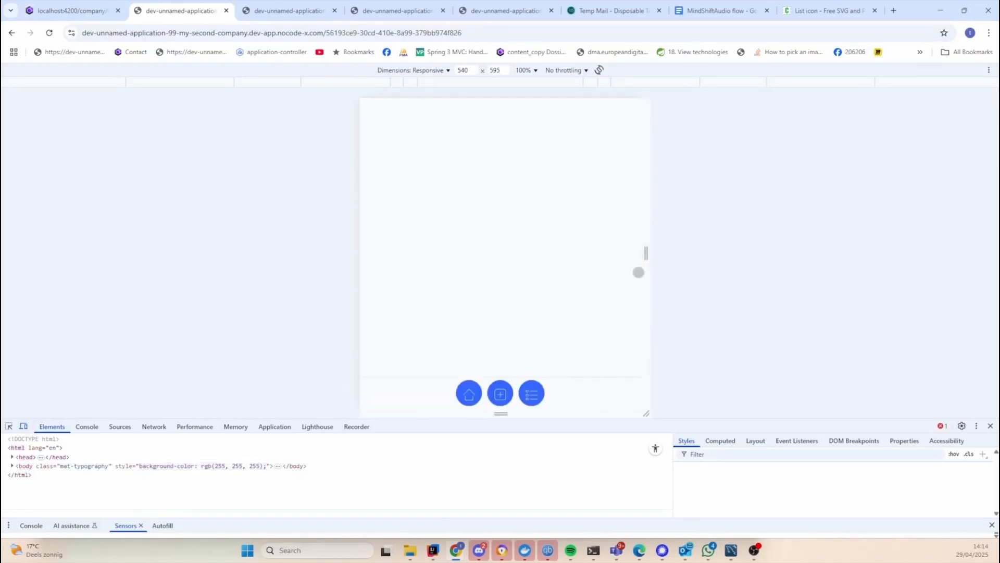
drag(646, 253, 592, 274)
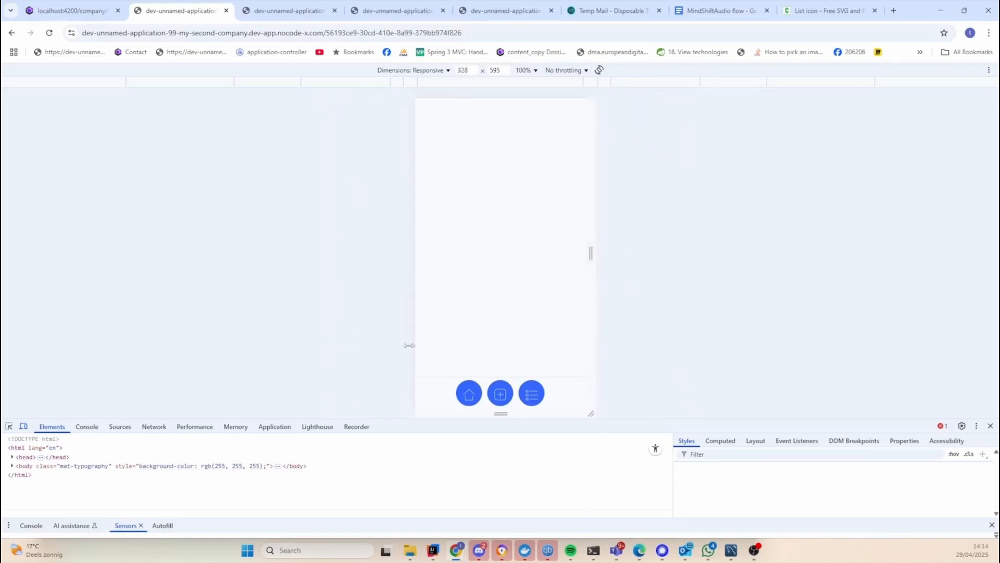
Return to the editor and clear the top padding of the vertical list around the home icon
click(78, 10)
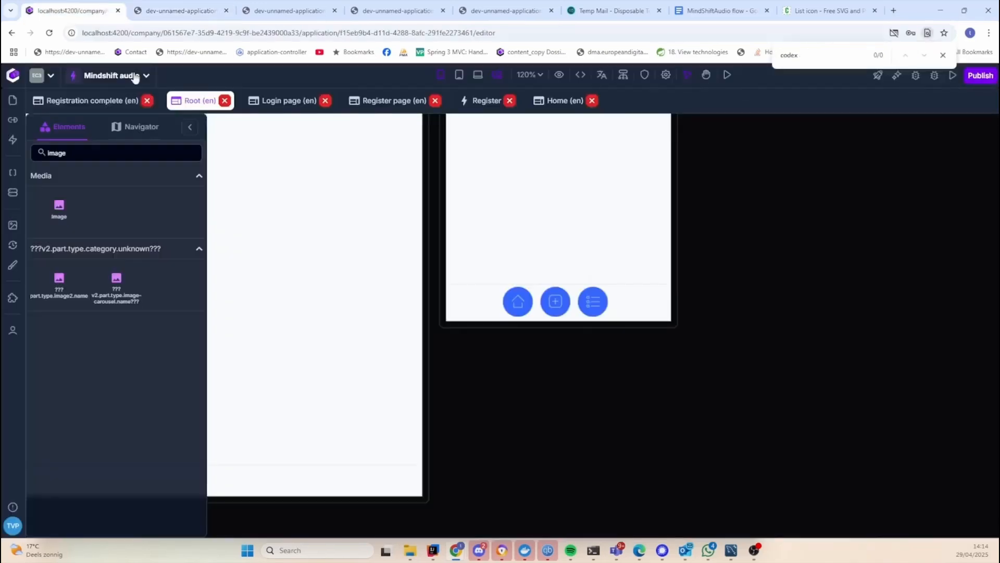
click(518, 299)
click(907, 161)
scroll(851, 424, down, 2)
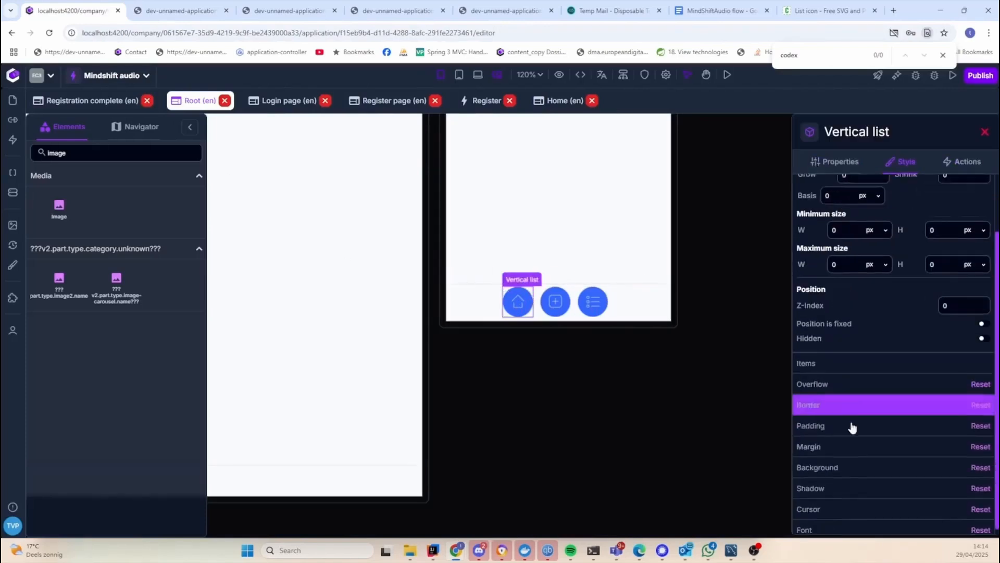
click(867, 409)
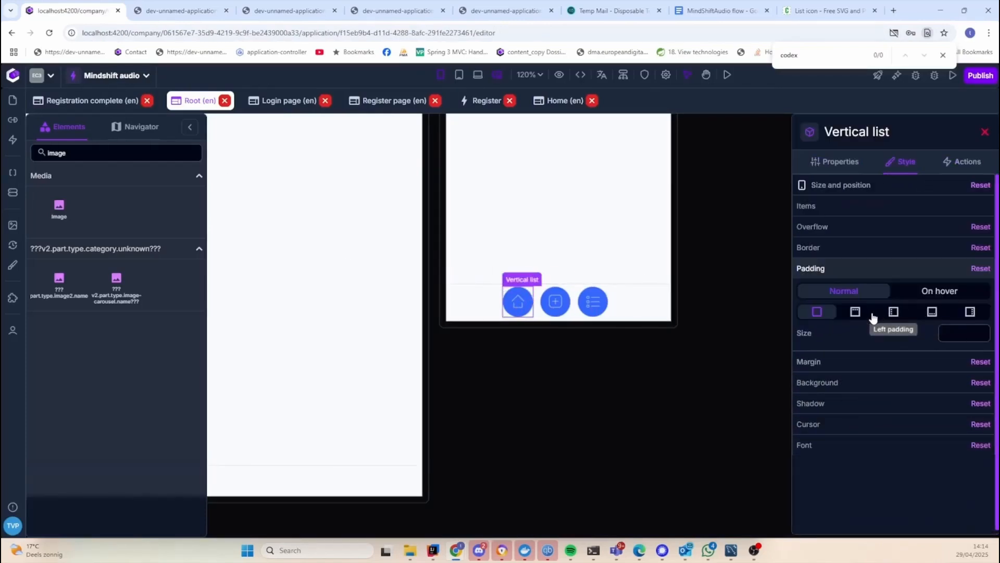
click(854, 312)
click(962, 335)
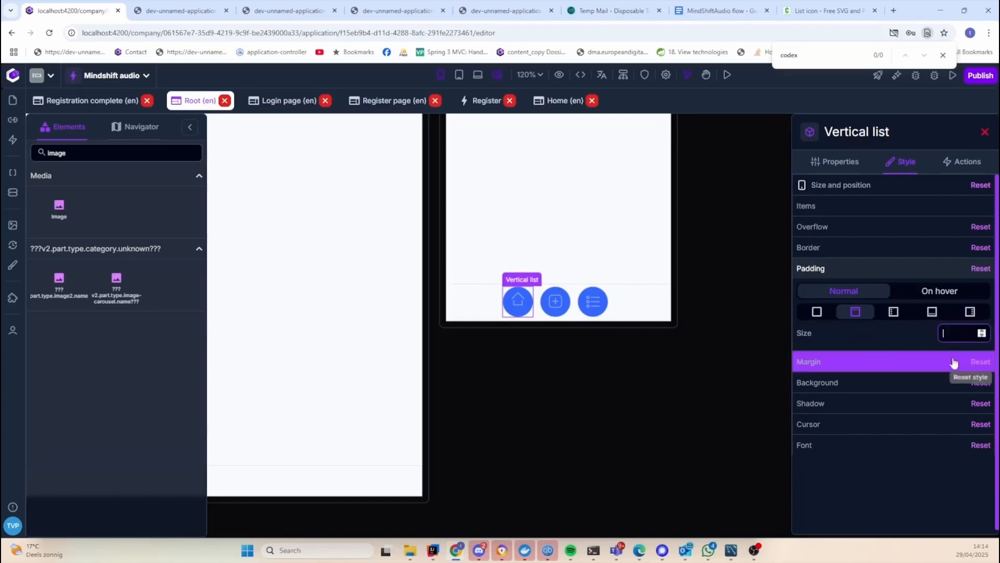
Clear the top padding of the vertical lists around the plus and list icons
click(547, 297)
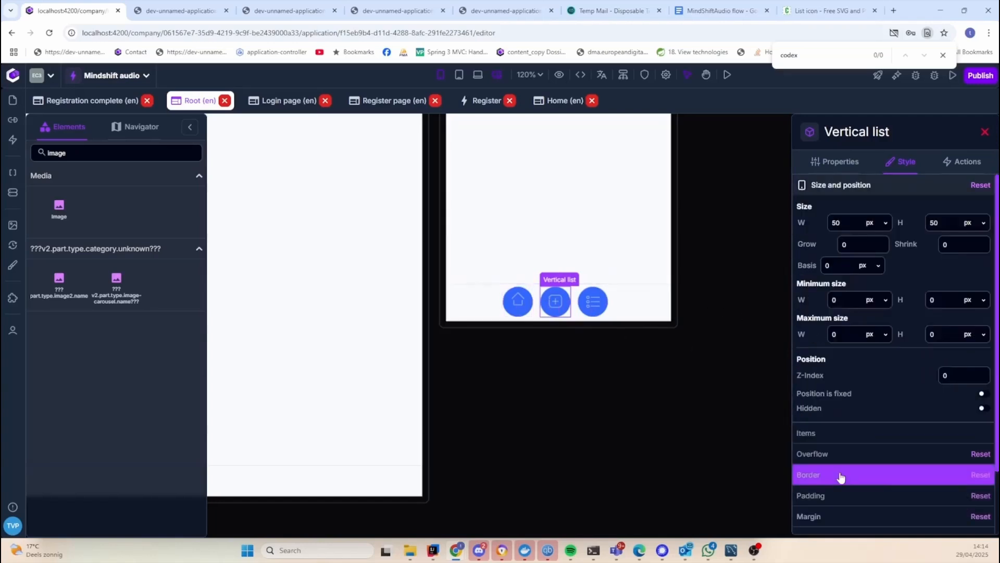
click(839, 494)
click(856, 314)
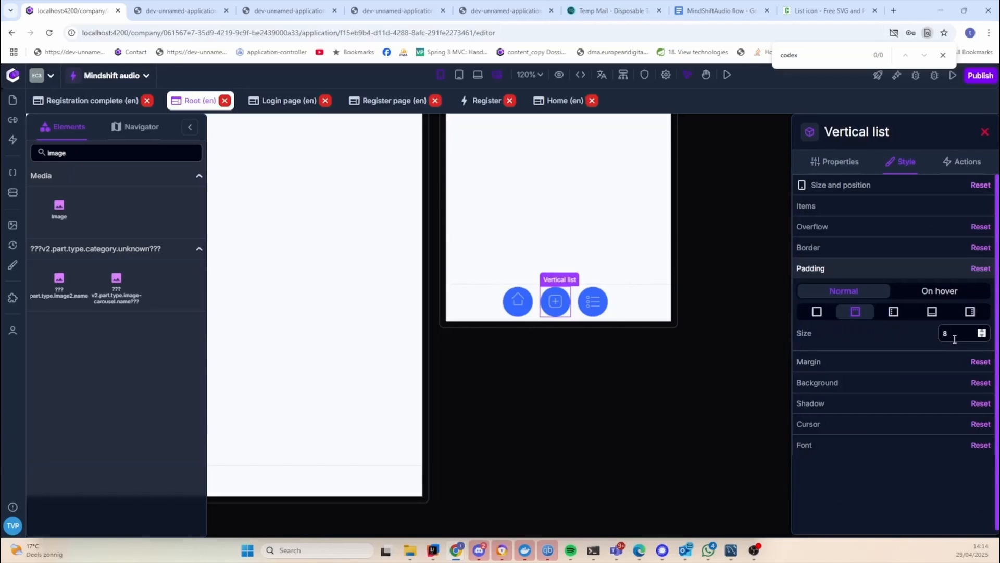
click(593, 301)
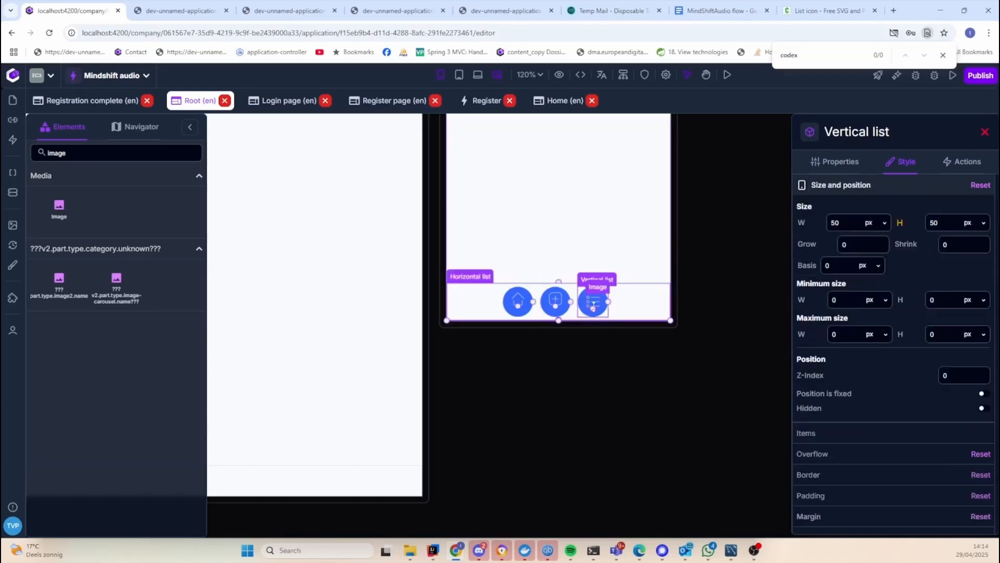
click(837, 474)
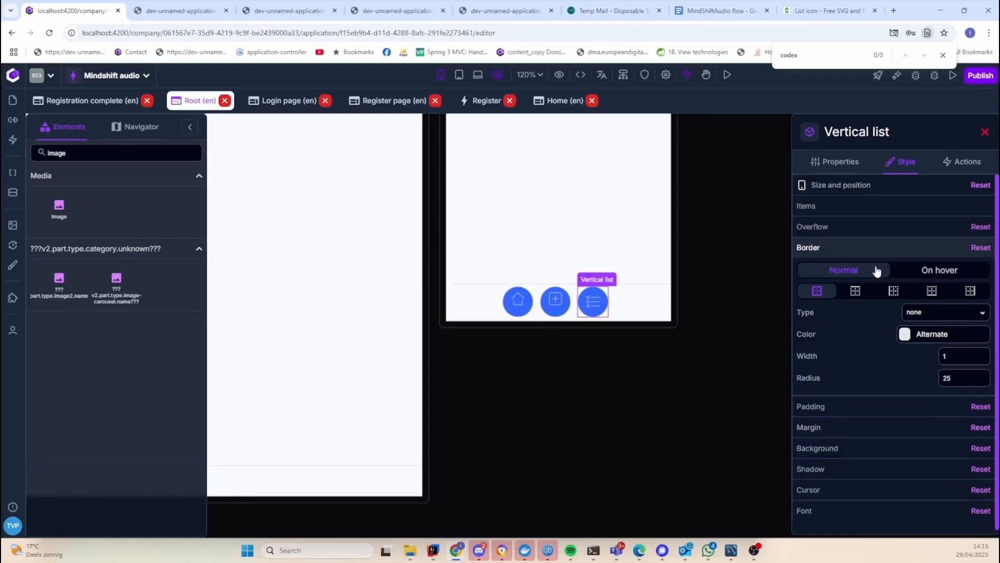
click(846, 409)
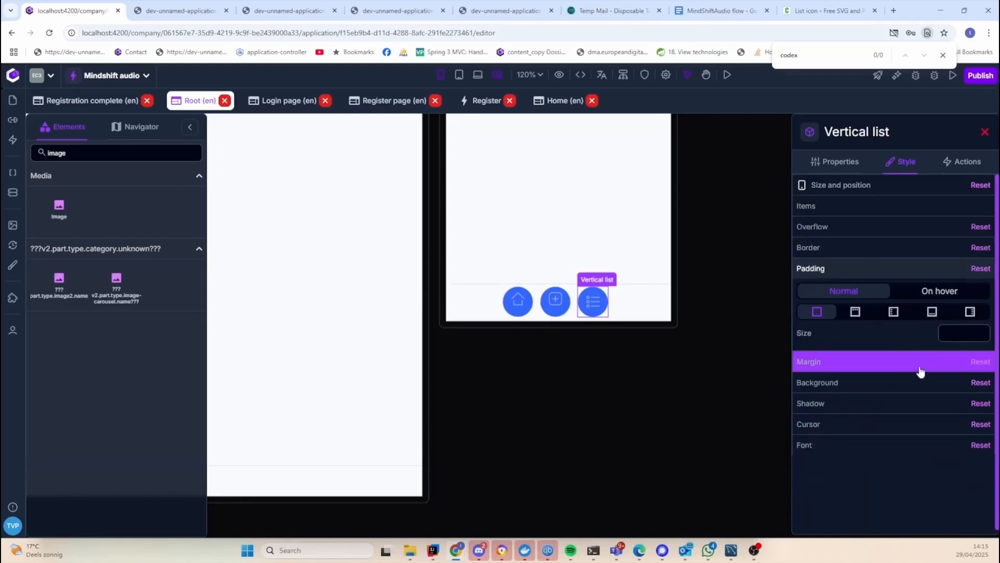
click(857, 313)
click(730, 409)
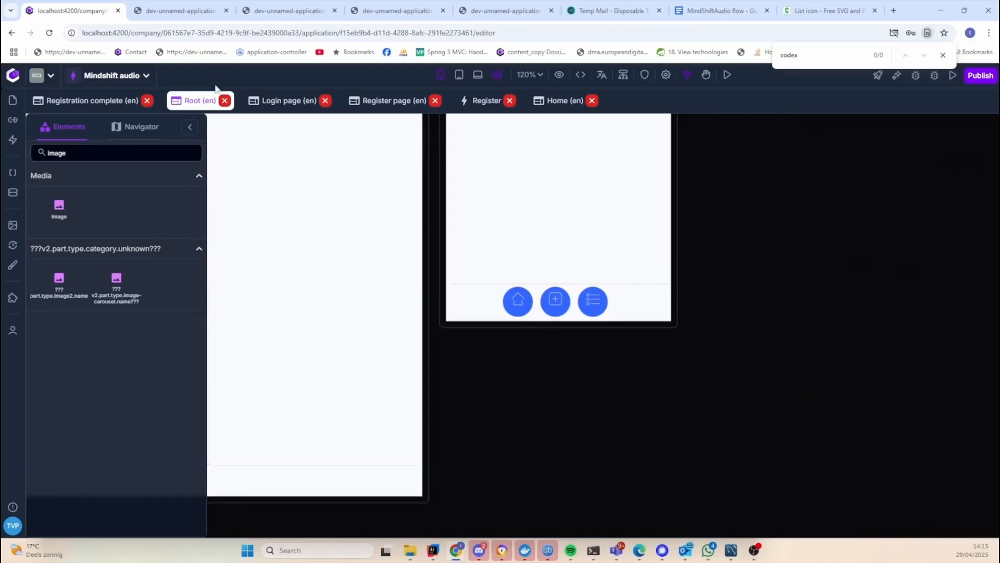
Reload the app preview with breakpoints deactivated and check the navigation bar while widening the viewport to 882 px
click(180, 11)
click(49, 32)
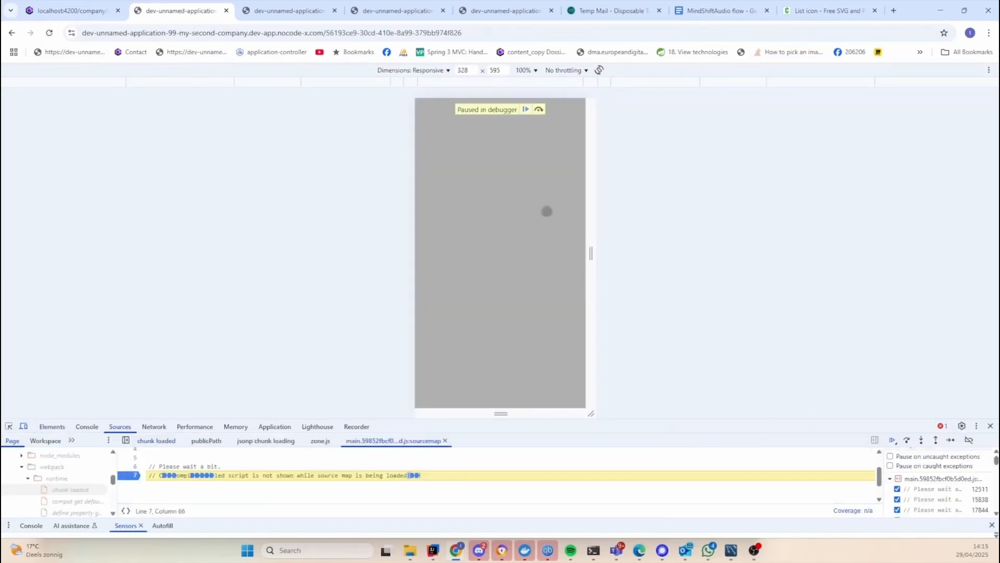
click(969, 441)
click(890, 441)
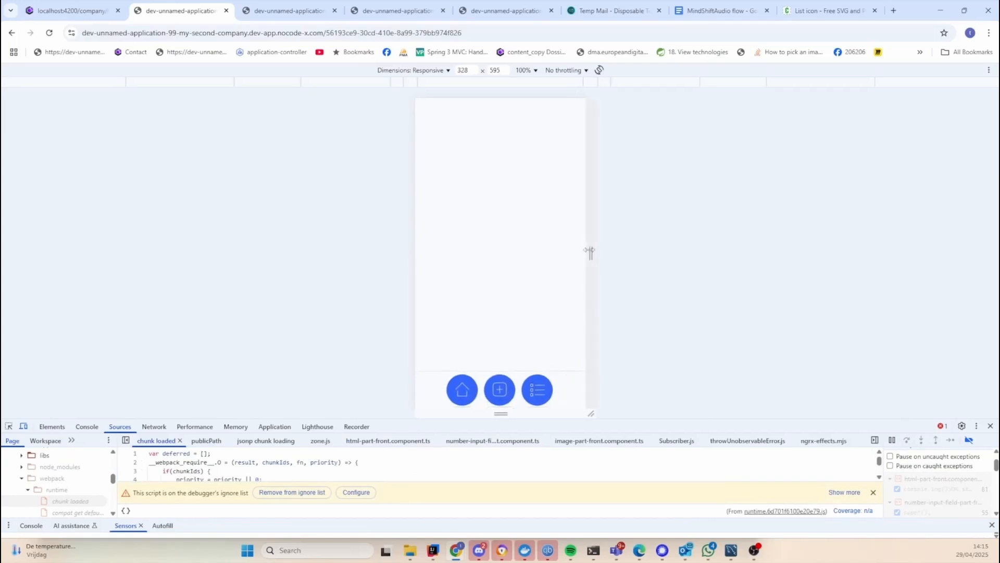
drag(589, 253, 656, 253)
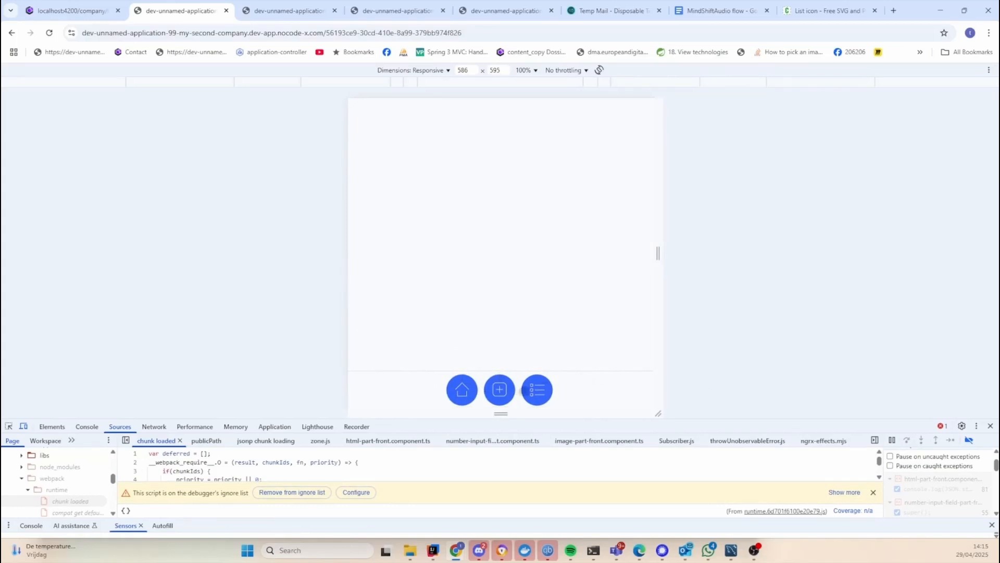
drag(658, 253, 735, 253)
Back in the editor, reset the differing height of the third circle's vertical list for the other screen sizes
click(103, 12)
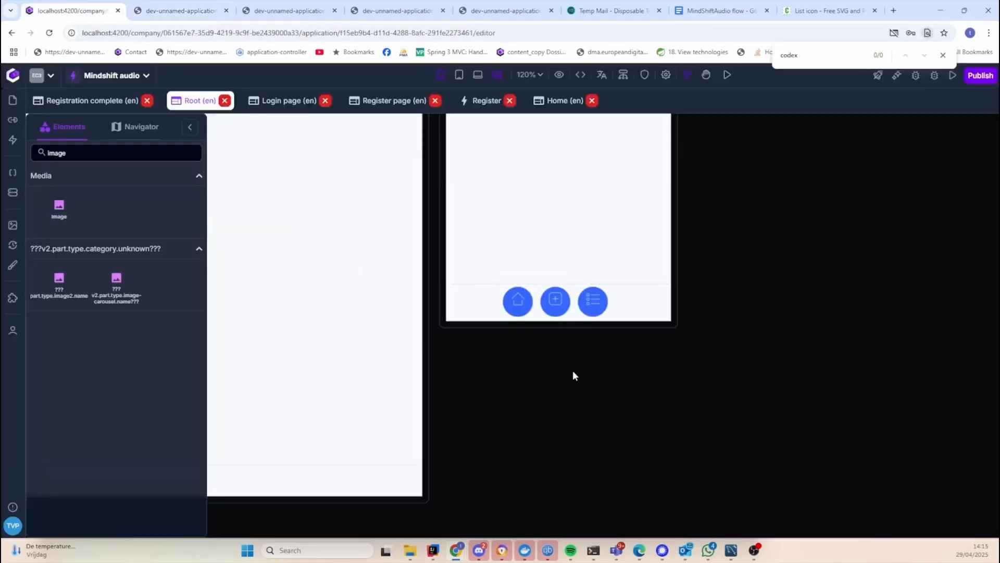
click(593, 301)
click(903, 162)
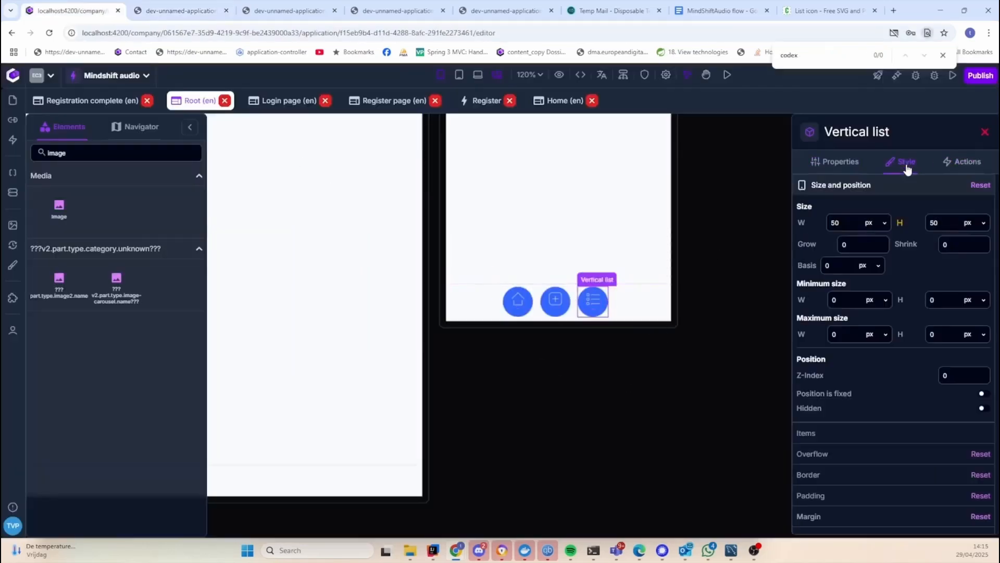
mouse_move(900, 223)
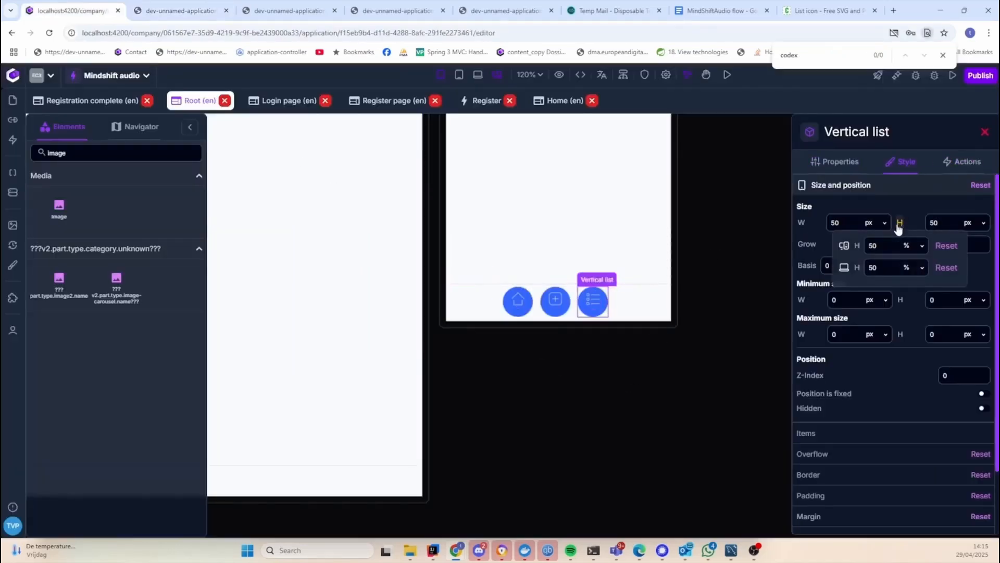
click(950, 274)
click(761, 371)
Reload the app preview and check the three circles while narrowing the viewport to 466 px
click(186, 11)
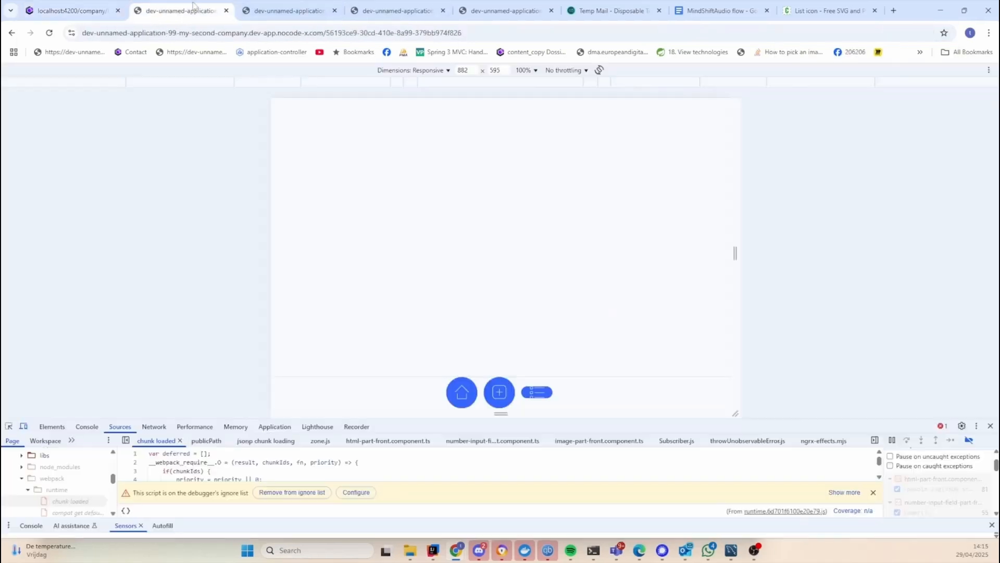
click(51, 34)
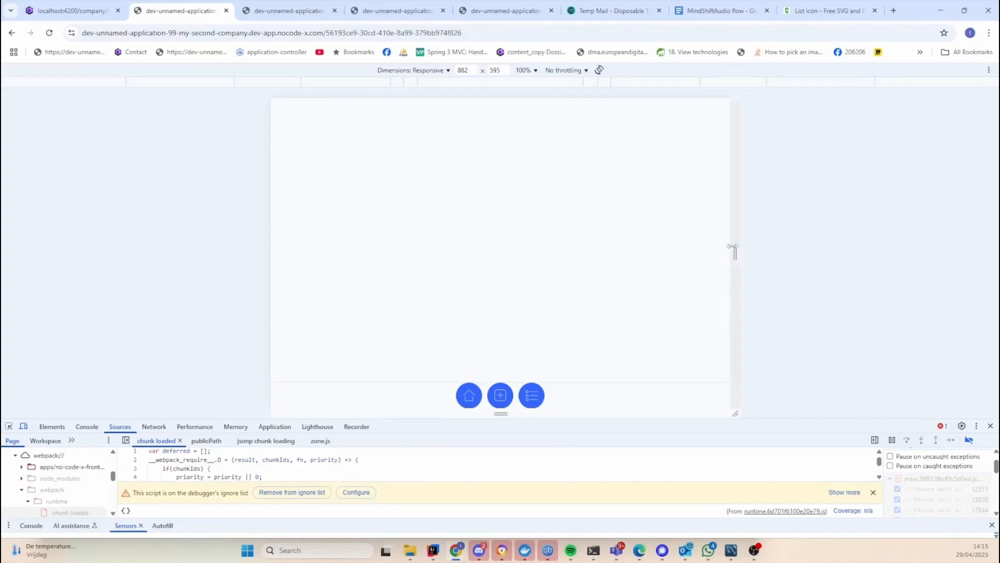
drag(734, 253, 628, 254)
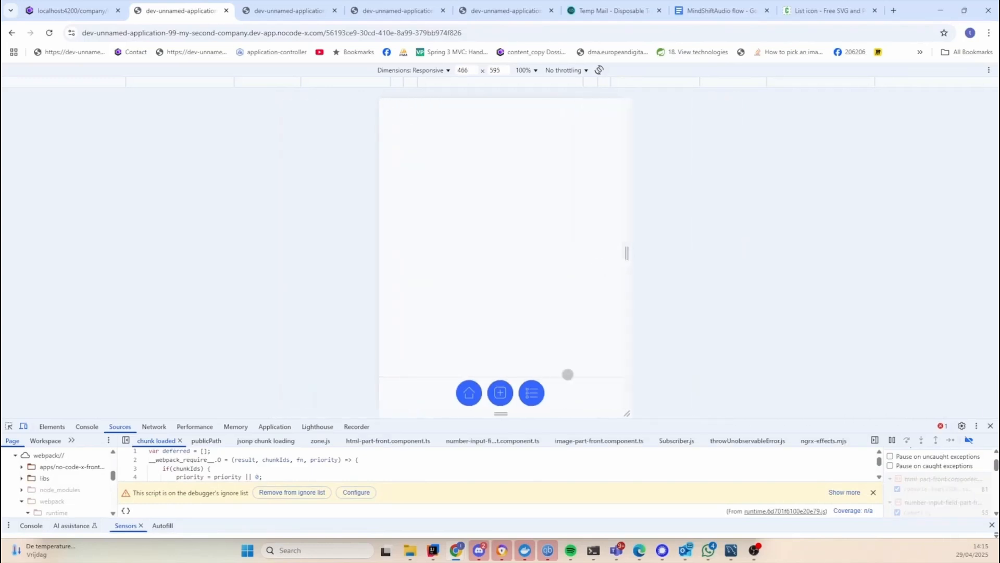
Compare the navigation bar on the Home and Root pages with the app preview narrowed to 408 px, and return to the editor
click(78, 11)
click(565, 100)
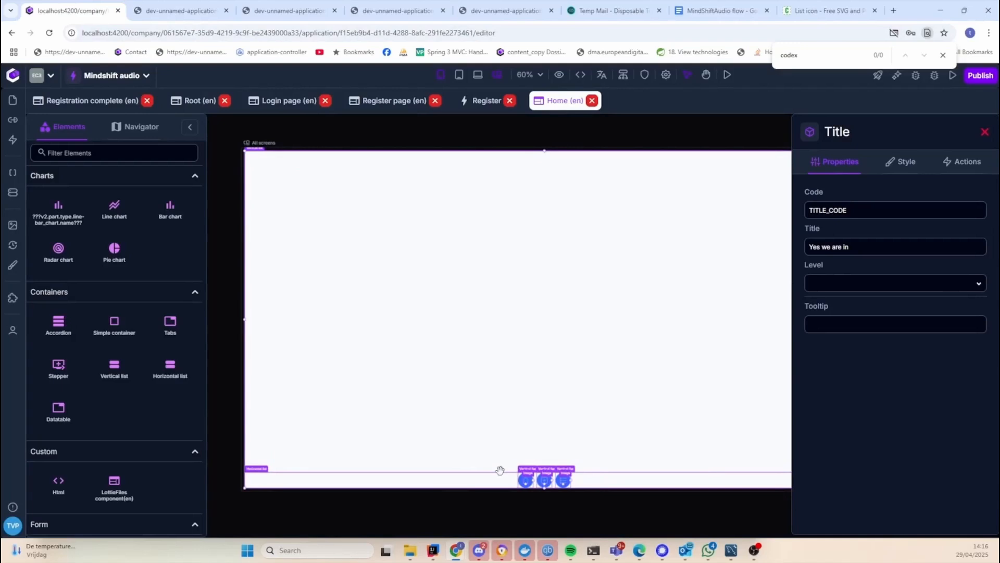
click(185, 102)
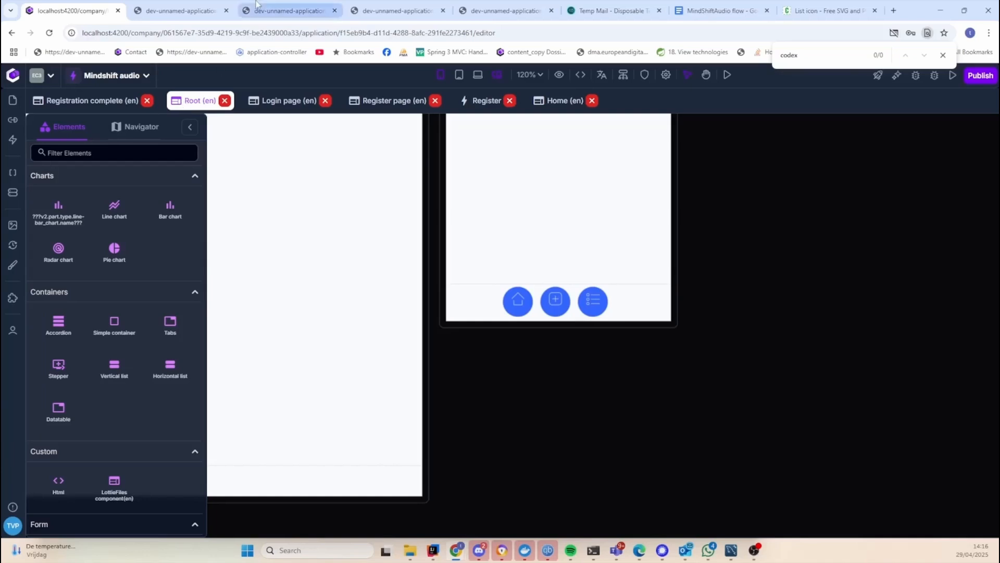
click(180, 11)
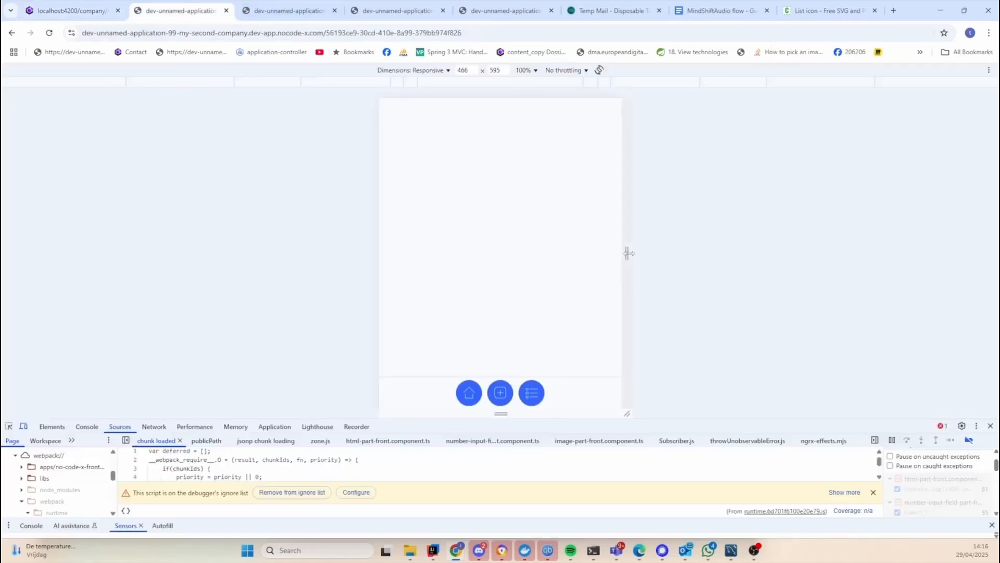
mouse_move(628, 253)
mouse_down()
mouse_move(743, 256)
mouse_move(613, 256)
mouse_up()
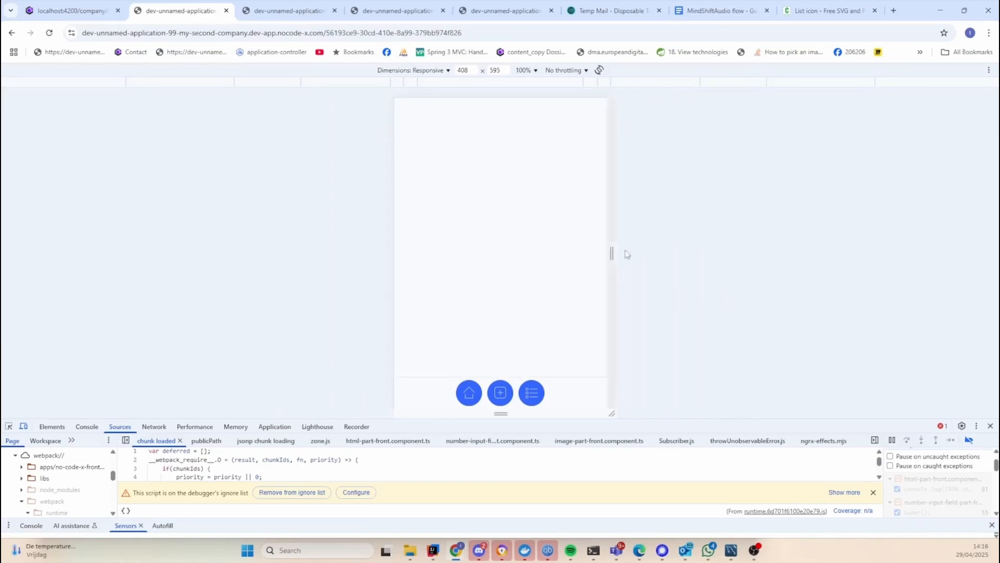
click(78, 11)
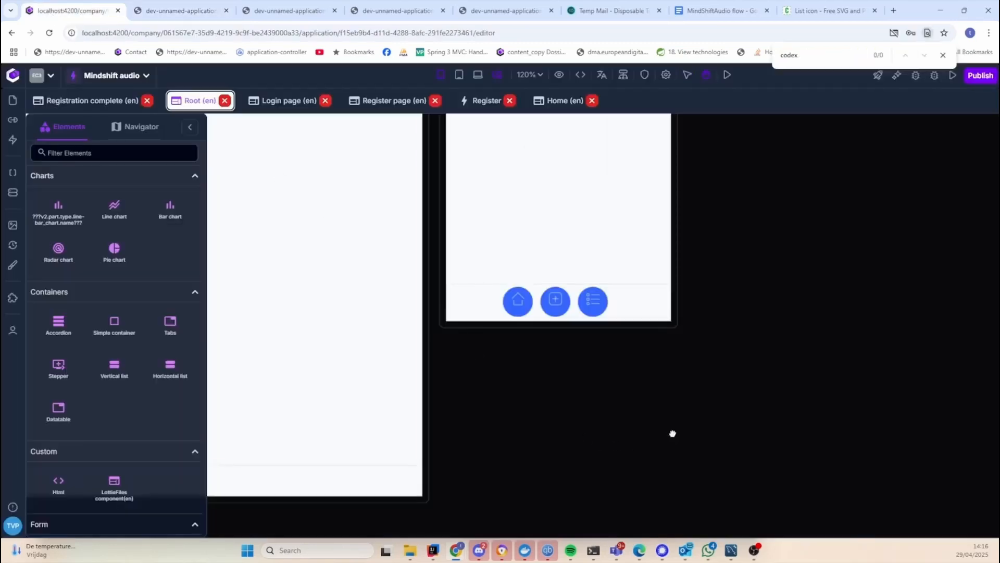
Select the vertical list around the home icon in the Root page's mobile layout and show its on-click action settings
click(539, 302)
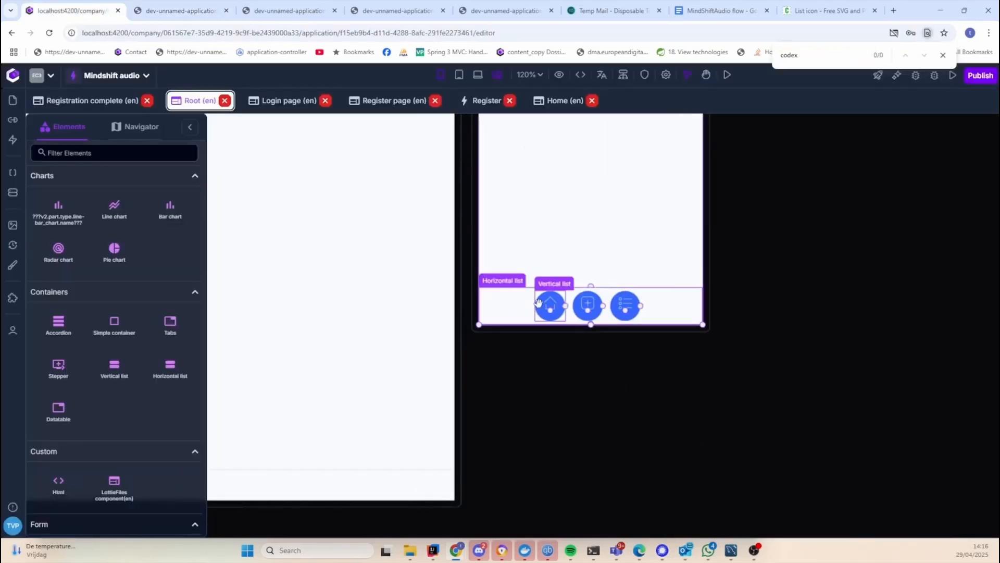
click(538, 302)
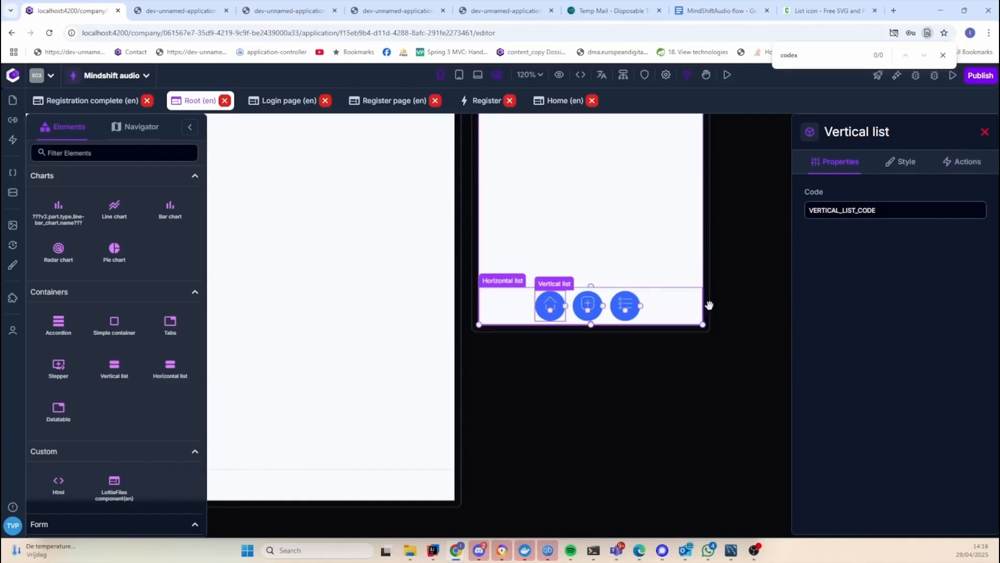
click(981, 175)
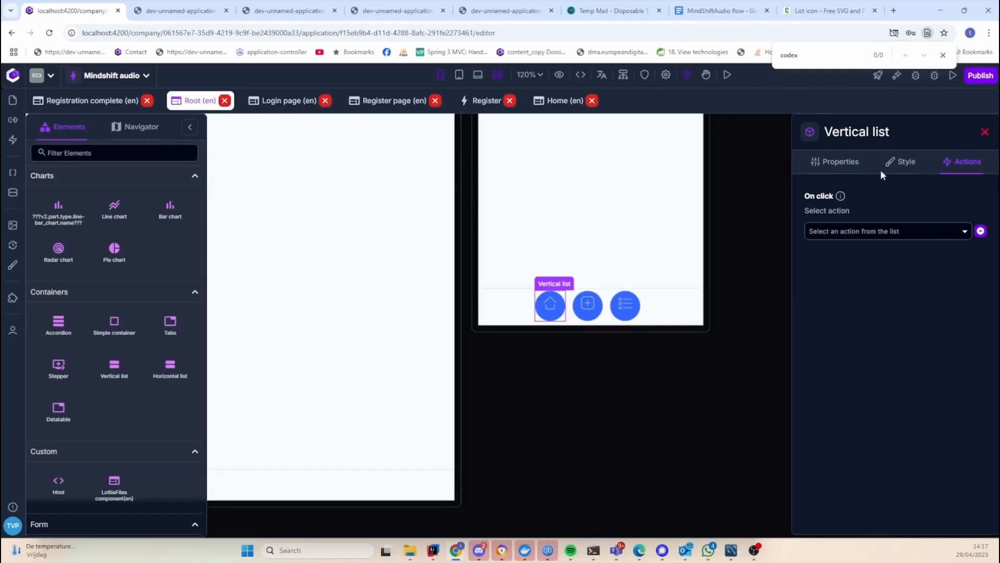
Look at the Root page's own settings for on-load actions and close them unchanged
click(666, 74)
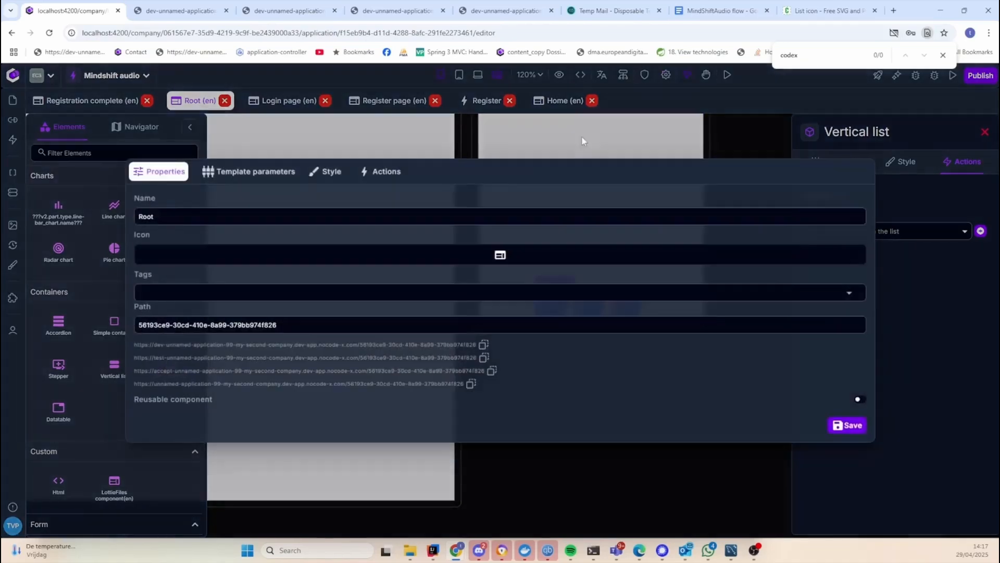
click(381, 171)
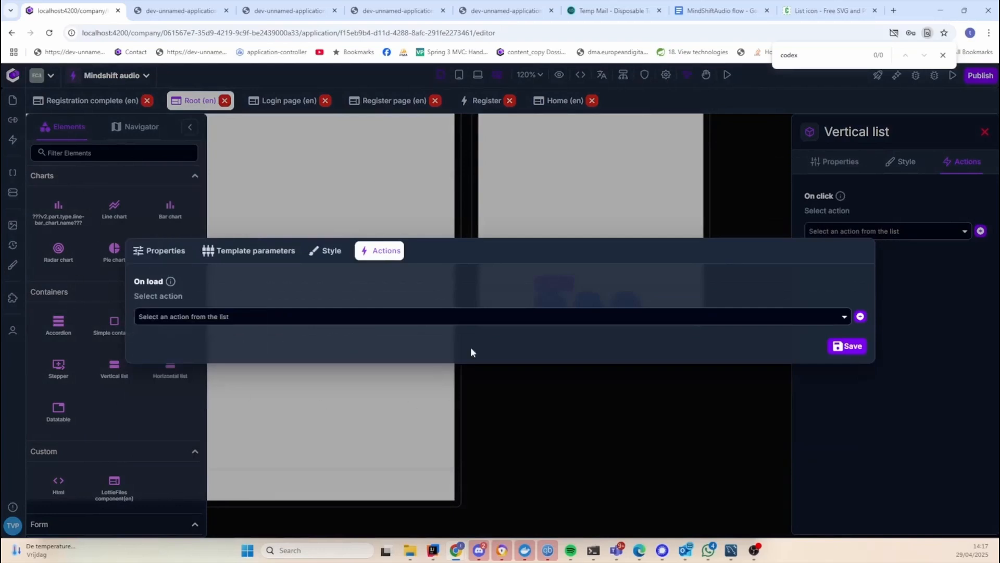
click(666, 474)
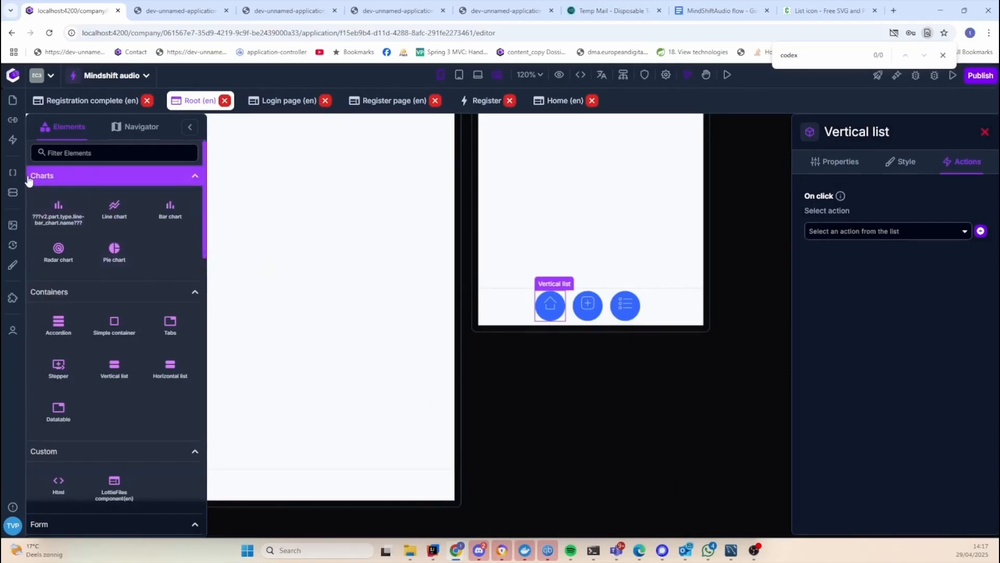
click(12, 172)
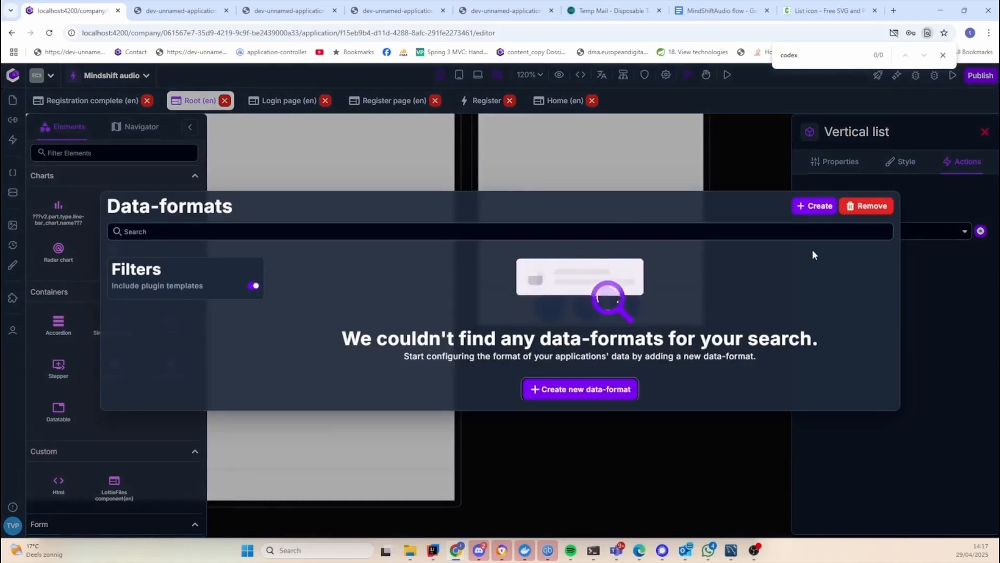
click(811, 208)
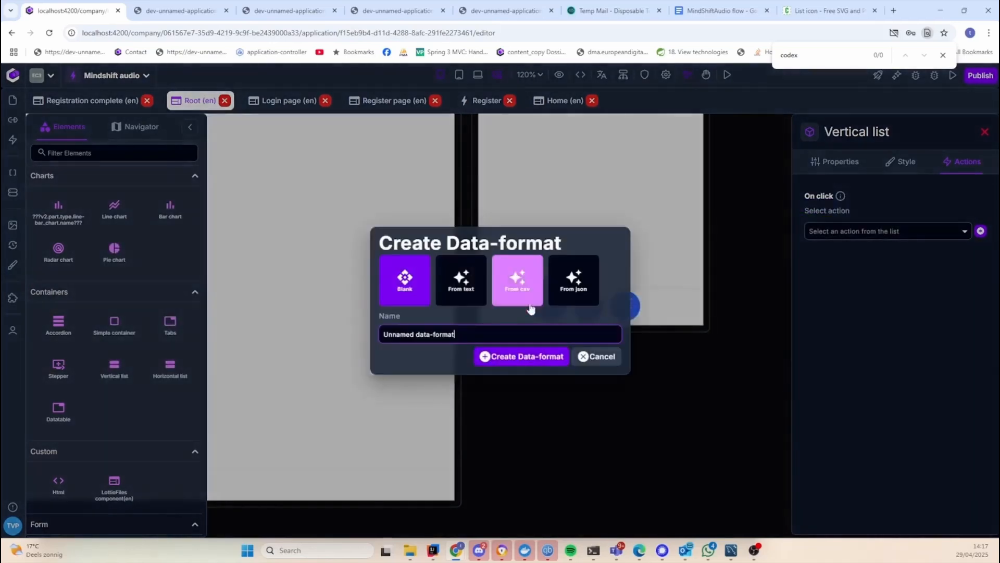
triple_click(417, 334)
click(587, 355)
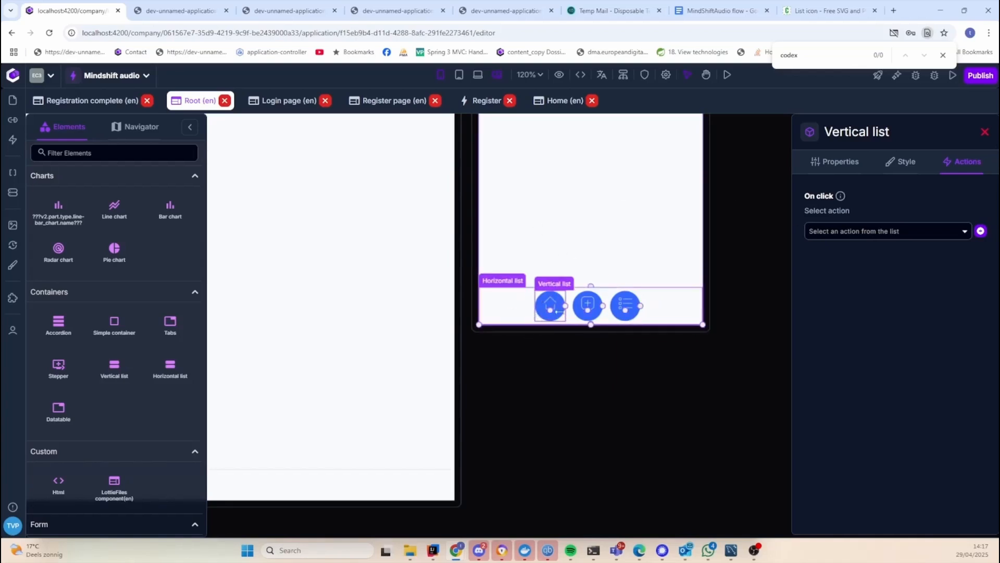
Create a new on-click action for the home icon's vertical list and open it for editing
click(930, 230)
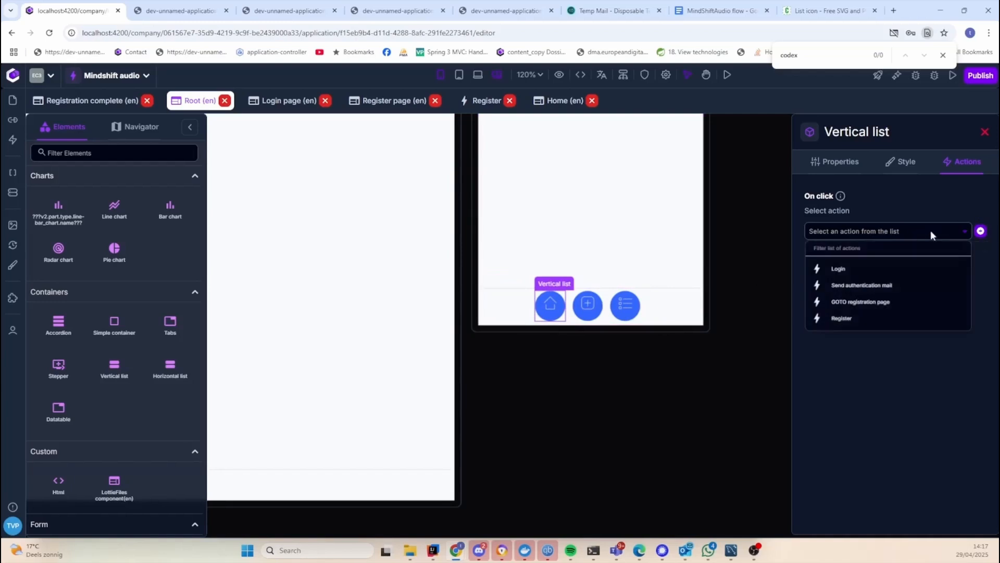
click(980, 232)
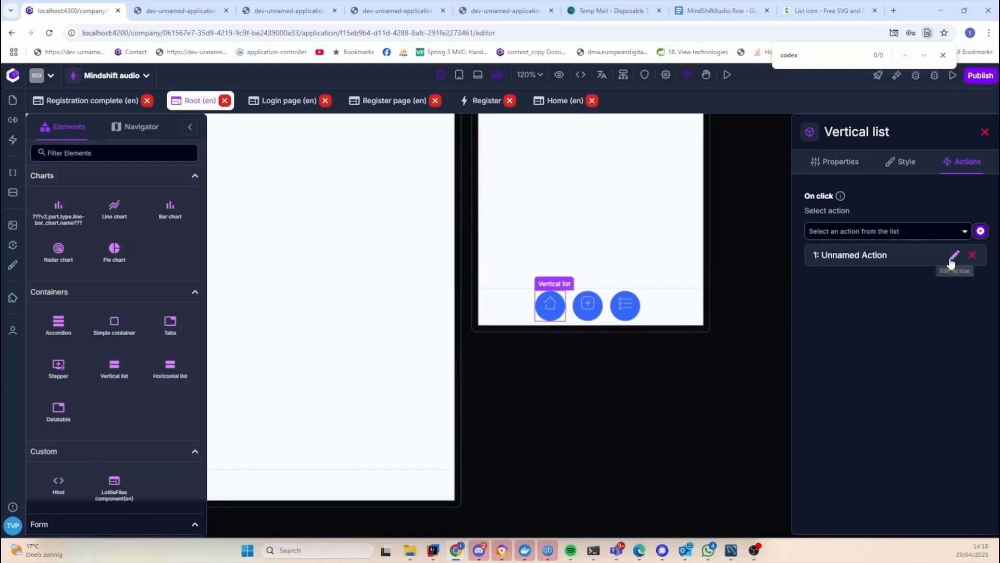
click(952, 258)
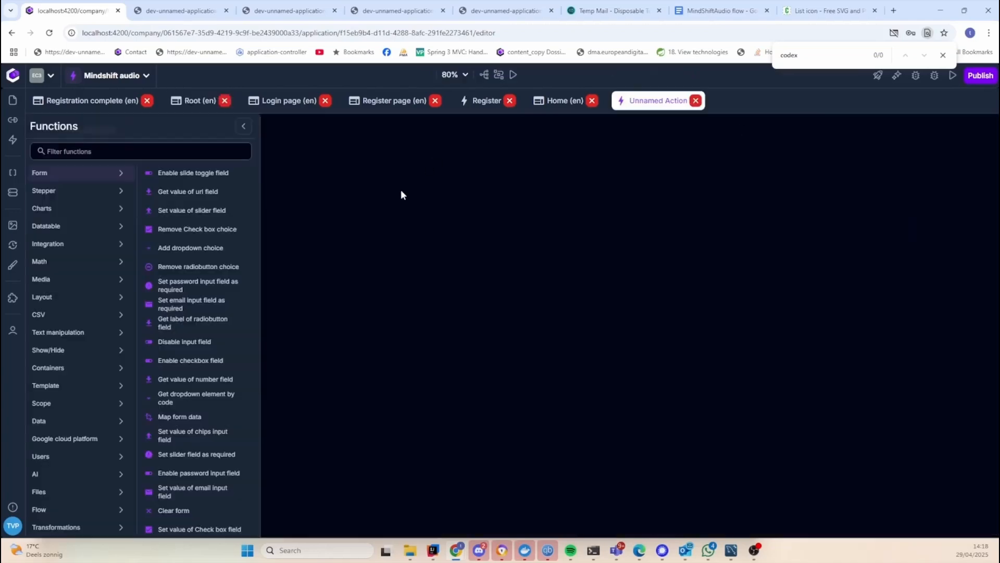
Rename the new action as GOTO Homepage
click(542, 350)
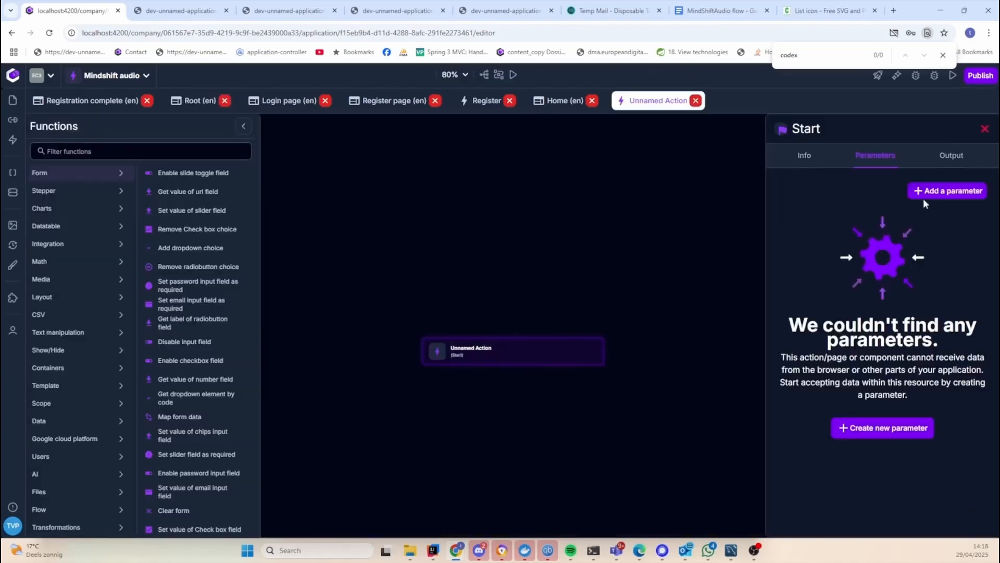
click(803, 160)
drag(867, 203, 721, 204)
text(GOTO O)
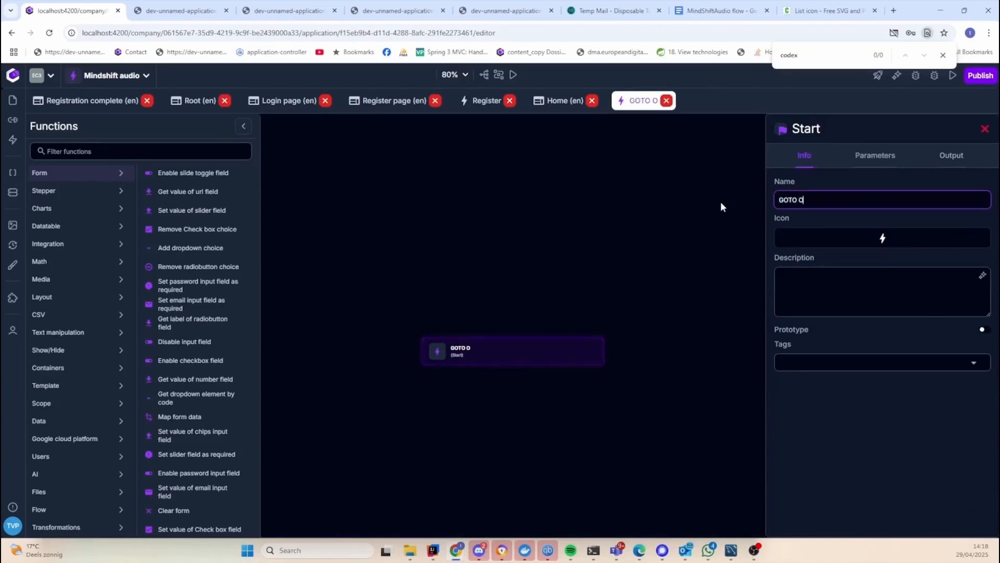
key(BackSpace)
text(Homepaeg)
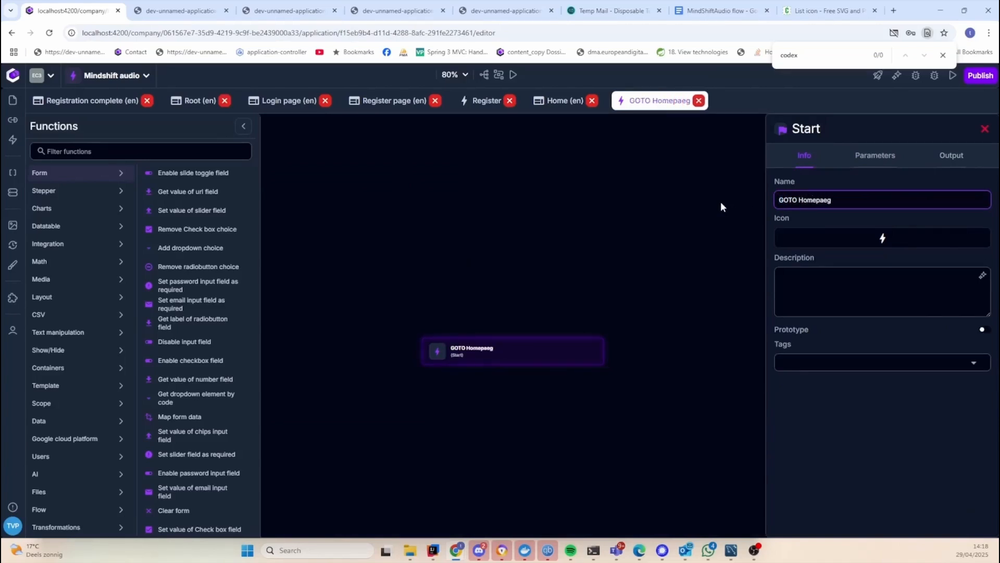
key(BackSpace)
key(BackSpace)
text(ge)
click(720, 203)
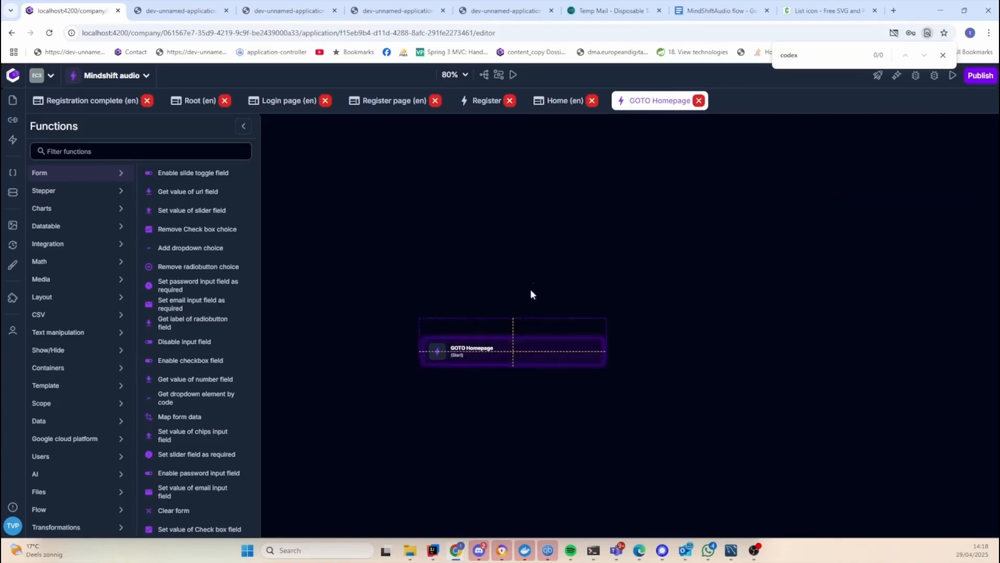
Find the Route to page function, add it below the GOTO Homepage start block and connect the two
click(124, 145)
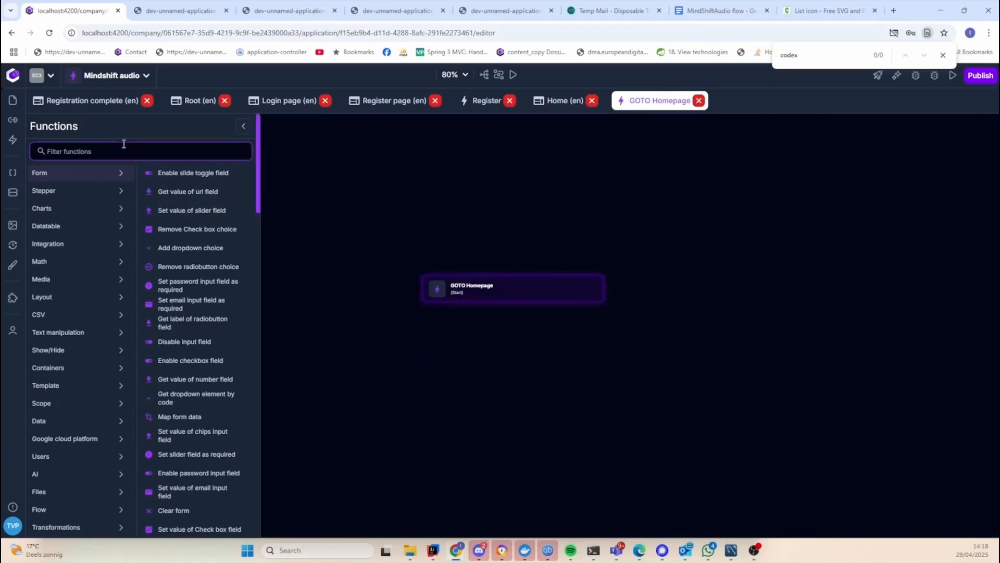
text(route)
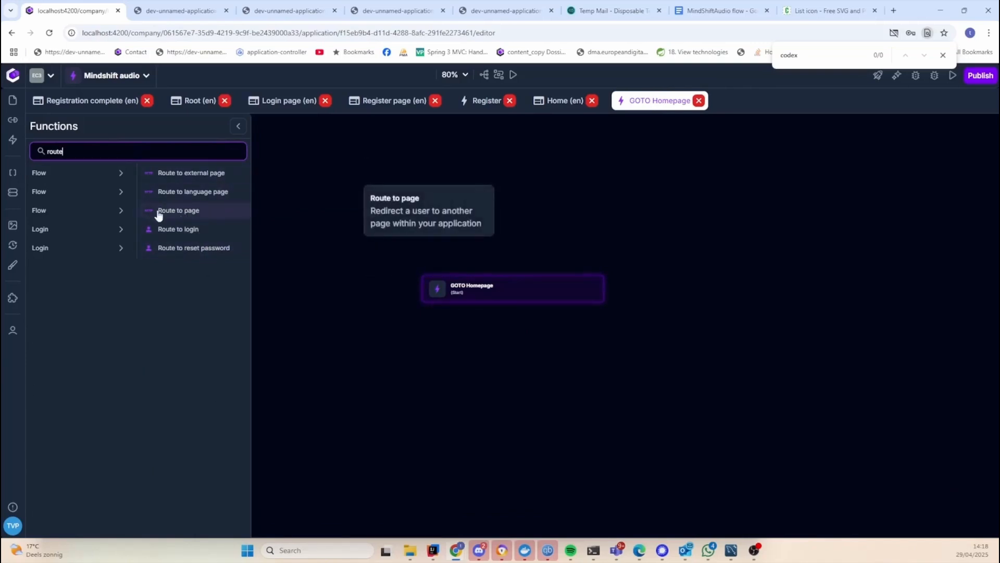
drag(169, 215, 485, 369)
mouse_move(511, 309)
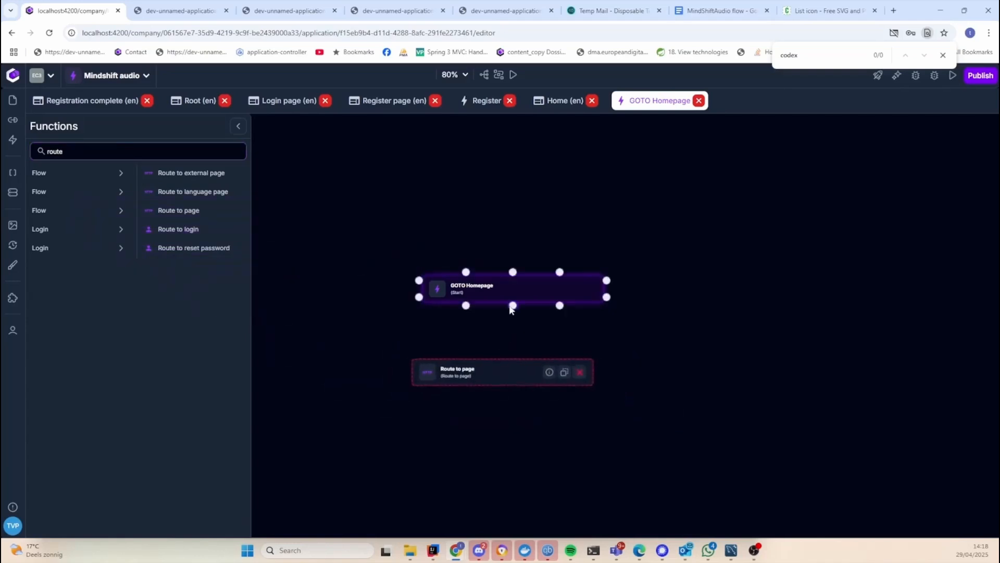
drag(511, 309, 518, 362)
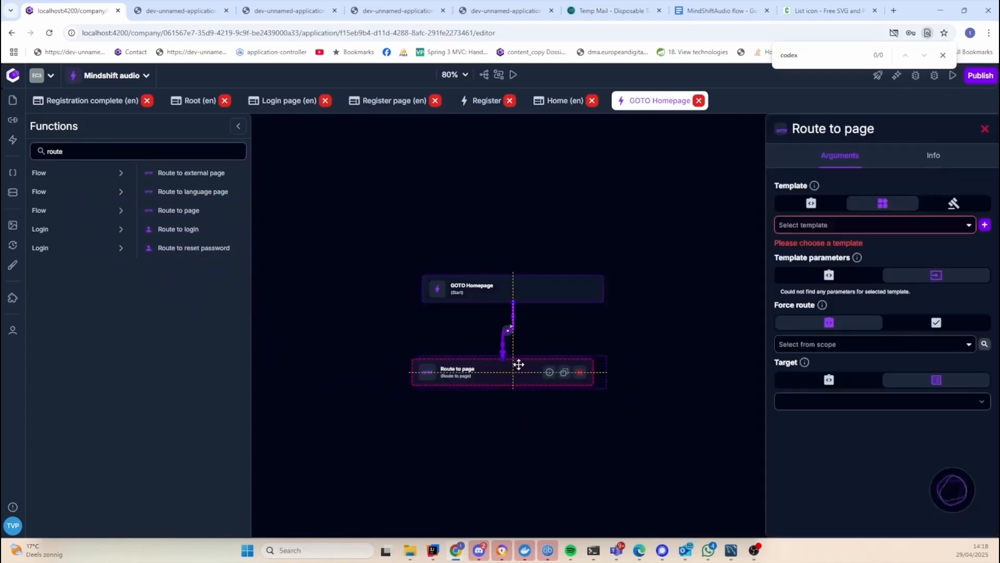
Set the Route to page block's template to Home (en)
click(862, 224)
text(home)
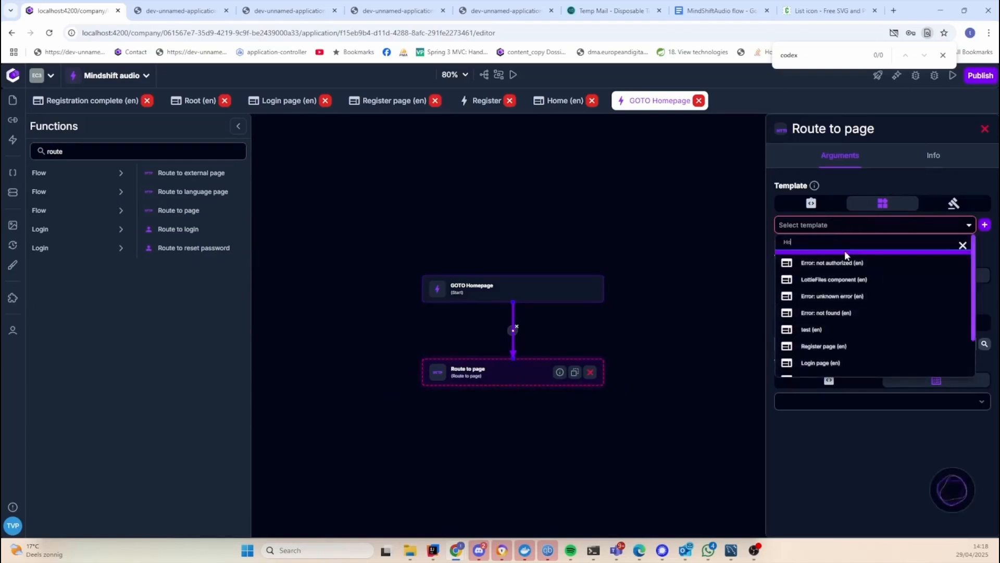
click(850, 266)
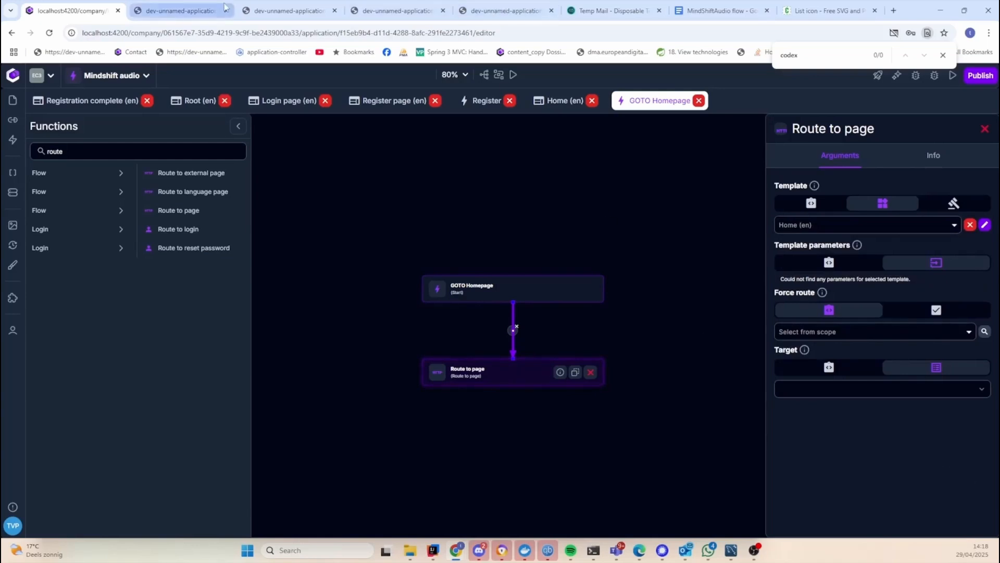
Reload the app preview, test the home icon in the navigation bar and check the /home path in the page address
click(159, 11)
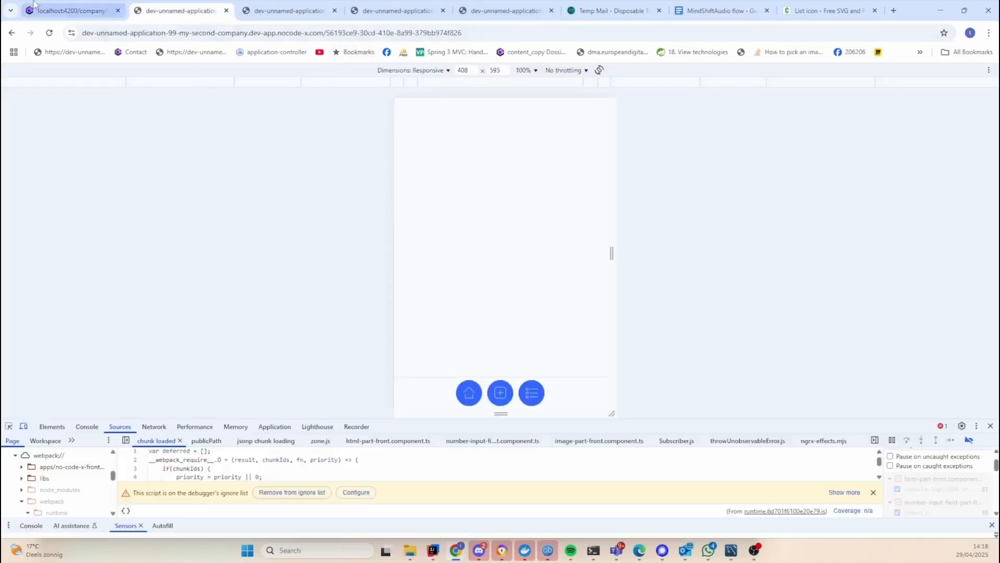
click(49, 33)
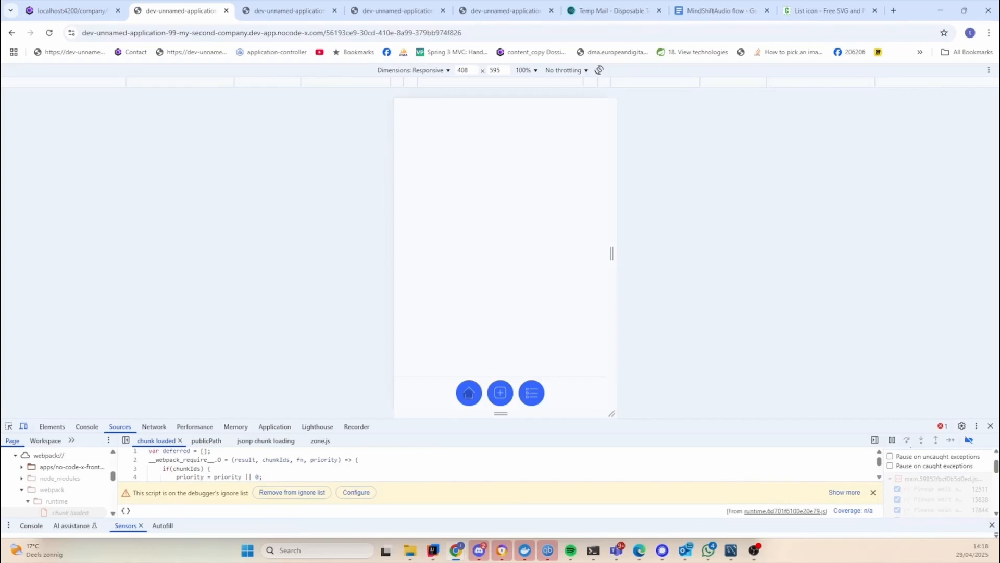
click(469, 394)
drag(323, 32, 347, 30)
click(385, 32)
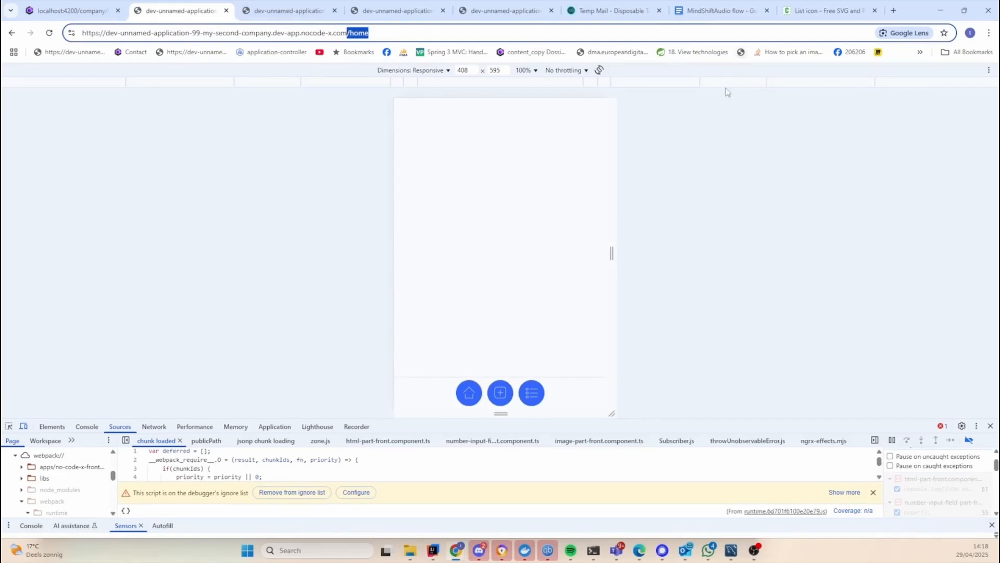
Back in the editor, open the Home page and display its mobile layout next to the all-screens layout
click(93, 11)
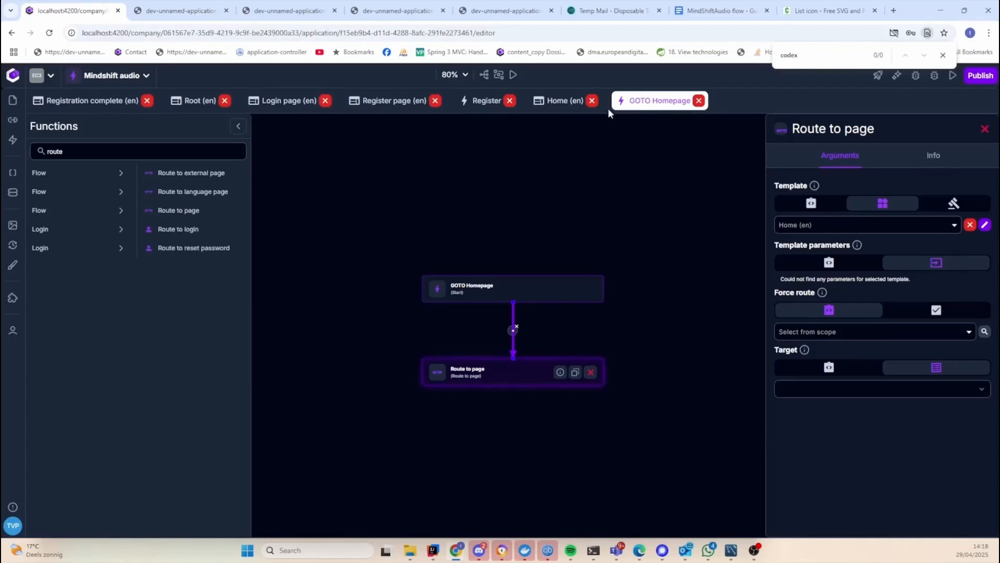
click(560, 100)
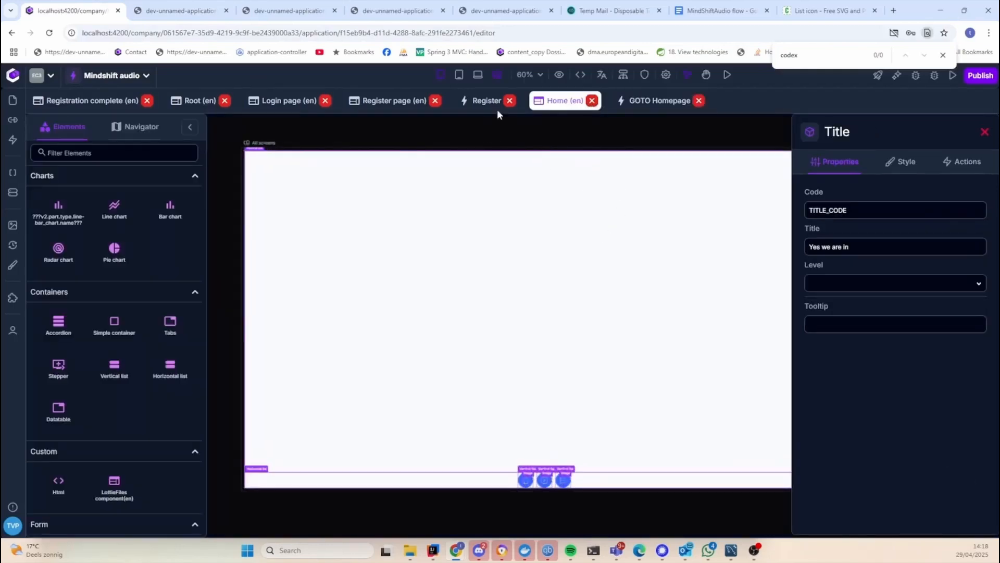
scroll(481, 259, down, 2)
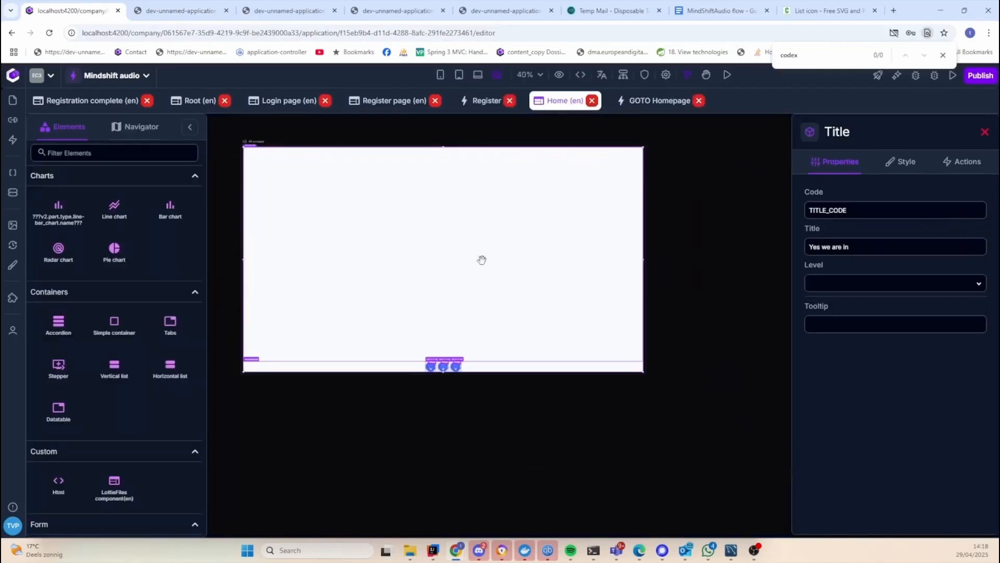
click(440, 75)
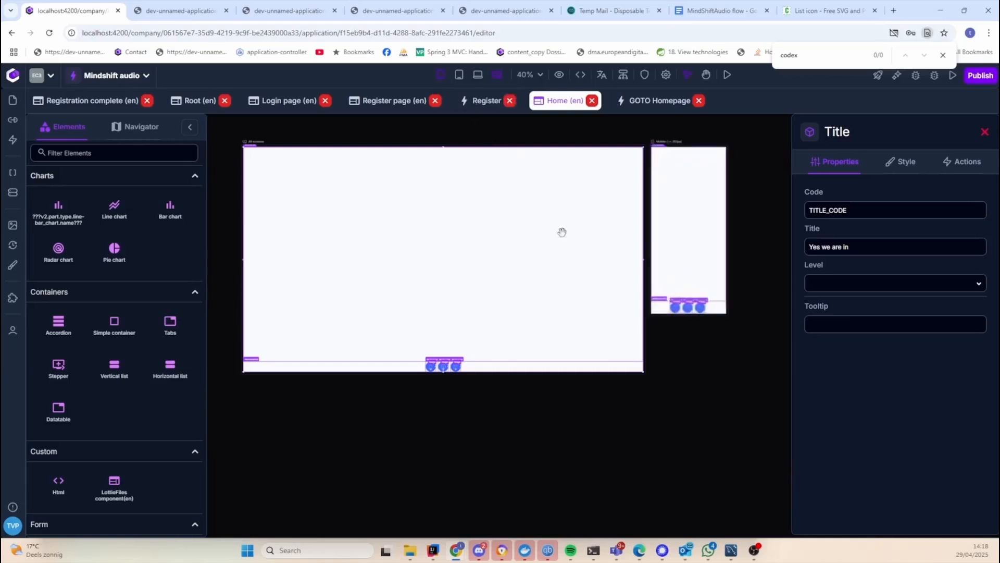
drag(640, 407, 547, 436)
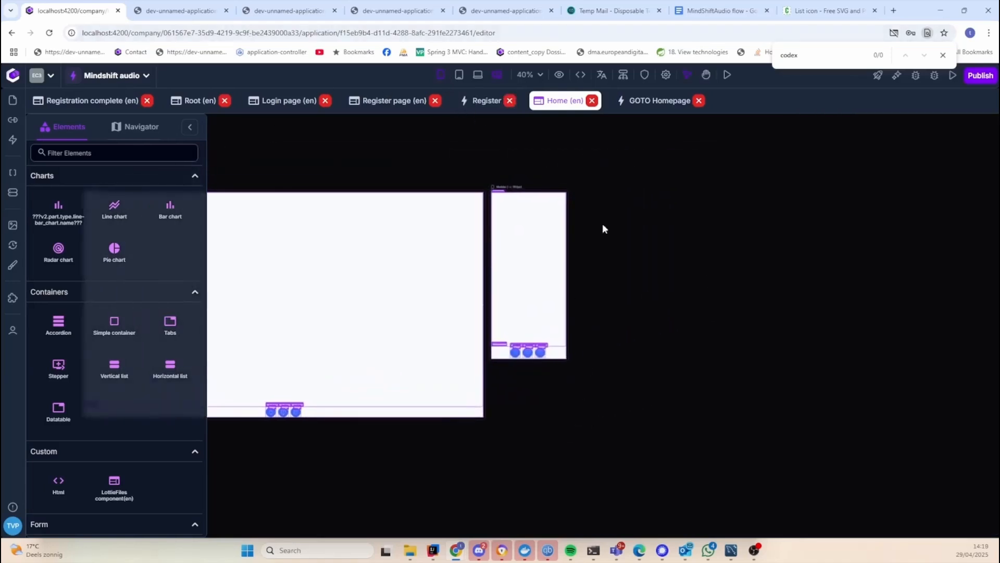
Set the Mindshift audio application's home page to Home (en) in its meta data and save the application settings
click(147, 77)
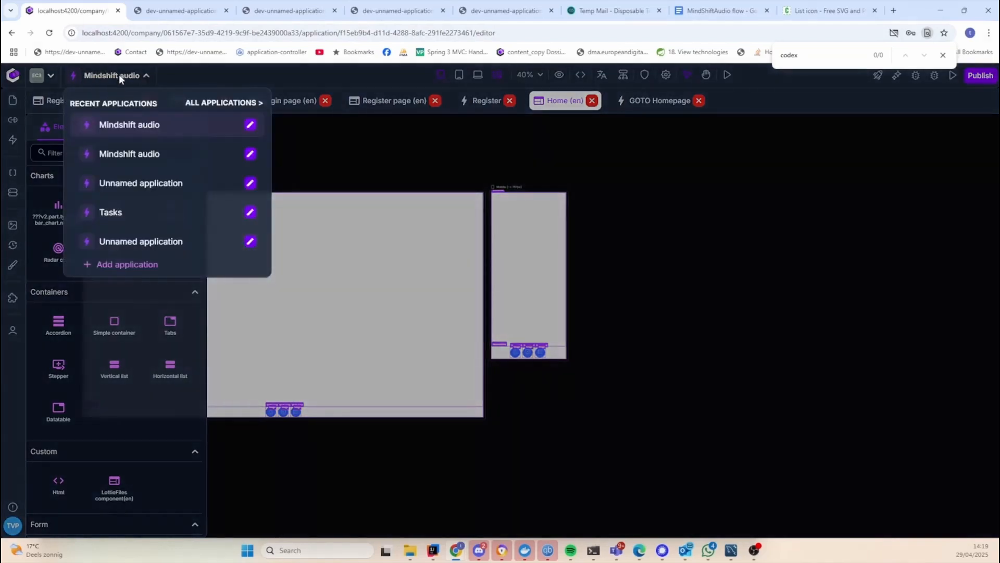
click(250, 125)
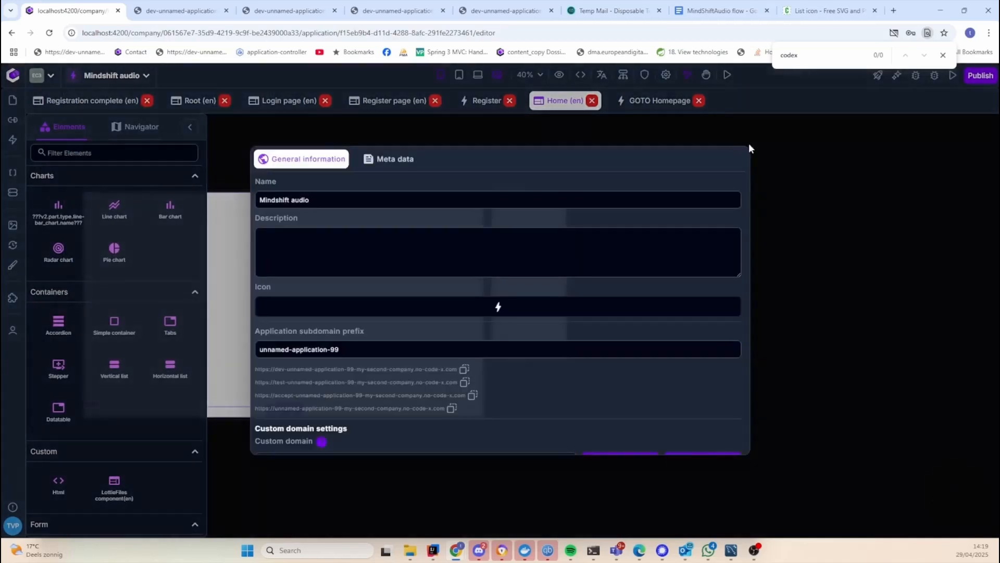
scroll(449, 289, down, 3)
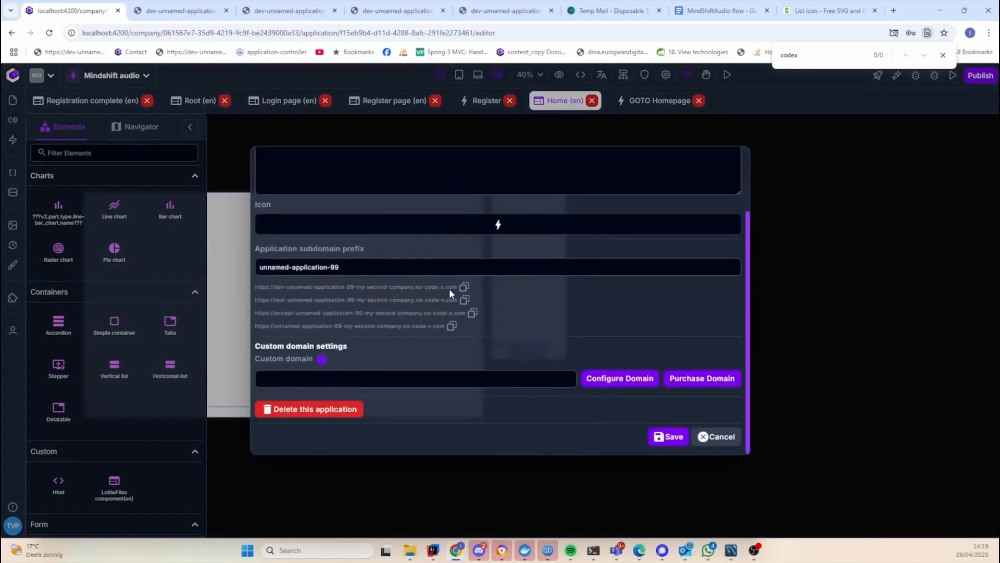
scroll(449, 289, up, 3)
click(396, 164)
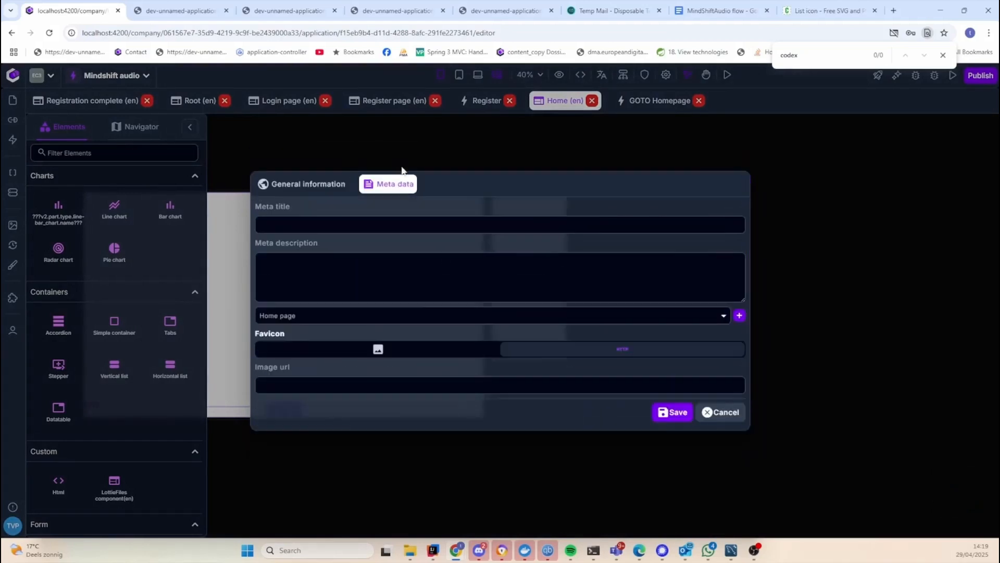
click(406, 319)
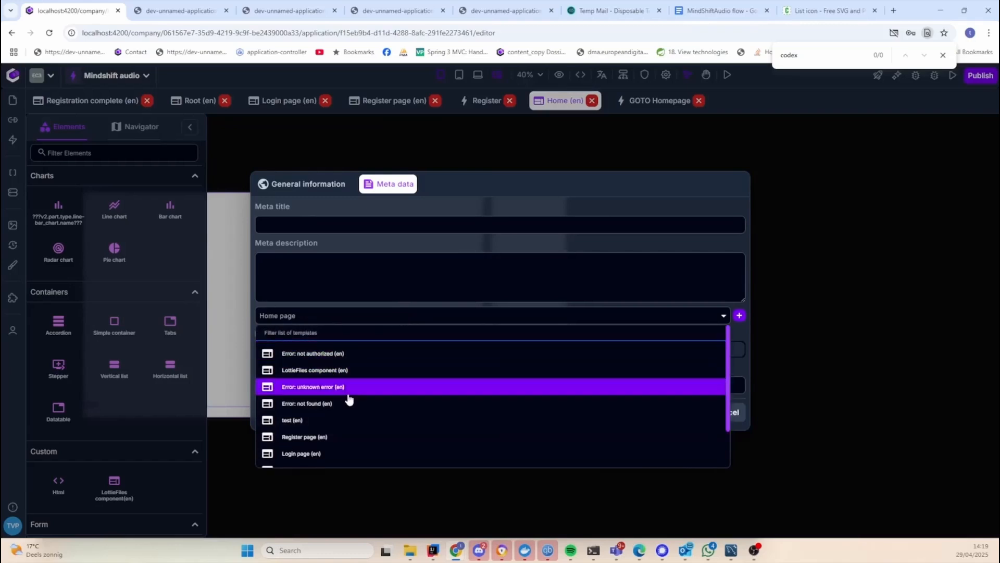
scroll(362, 393, down, 2)
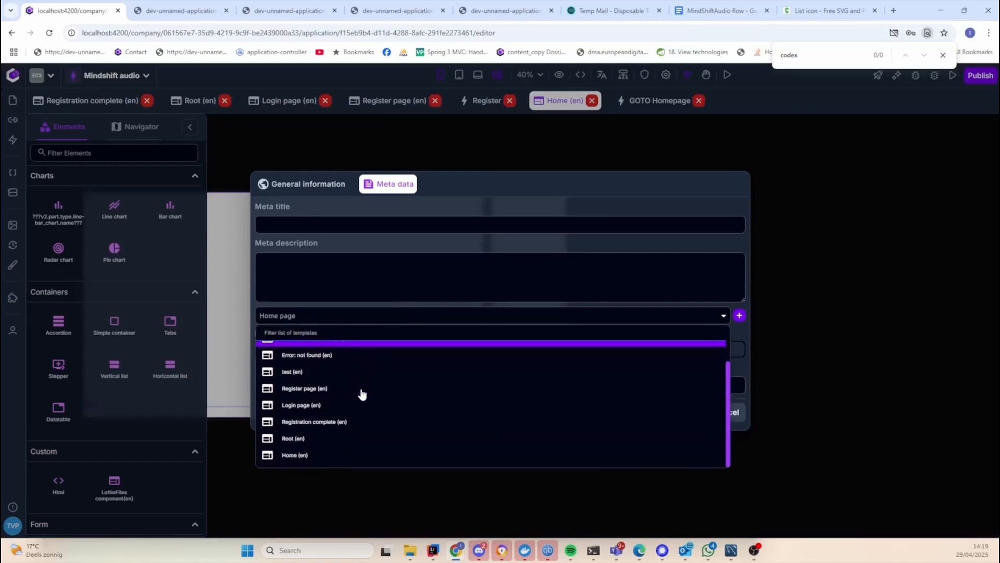
click(307, 456)
click(675, 413)
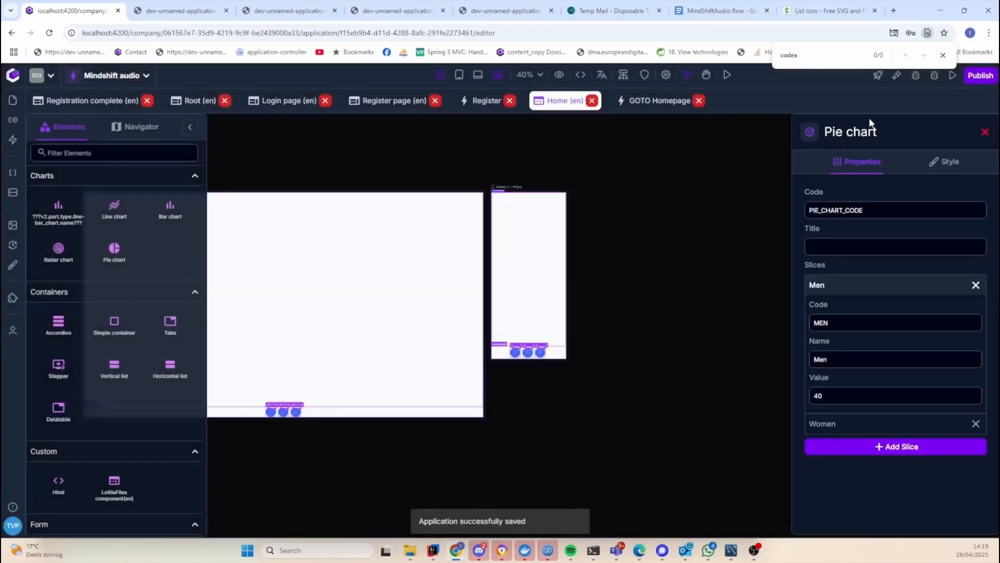
Open the application in development and check the page address and the navigation bar in the mobile device view
click(951, 76)
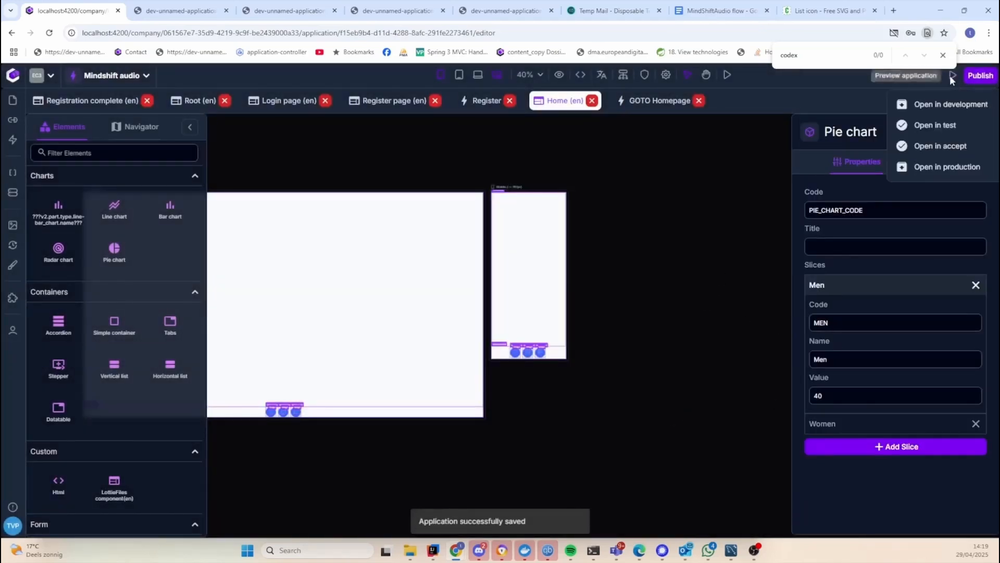
click(938, 103)
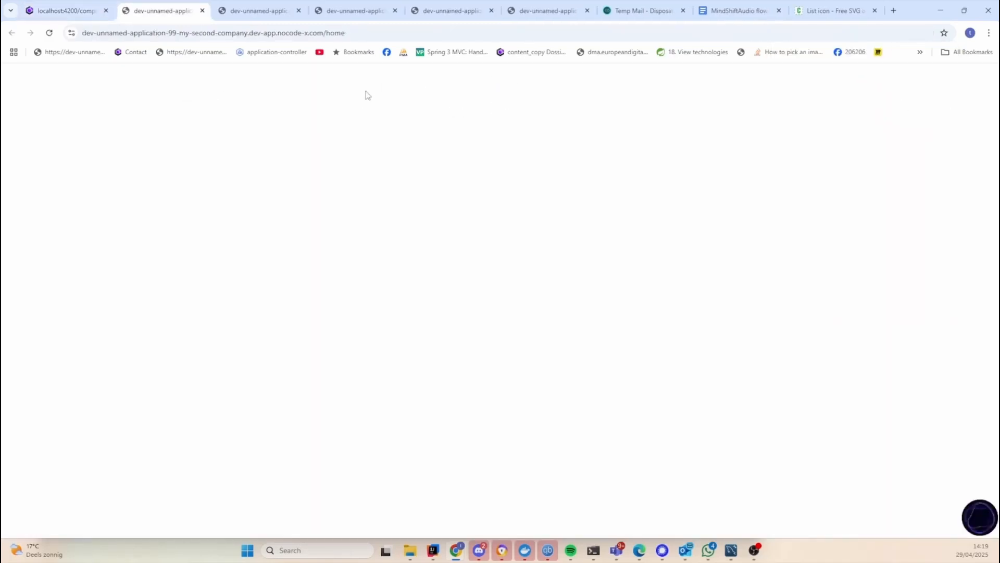
double_click(357, 33)
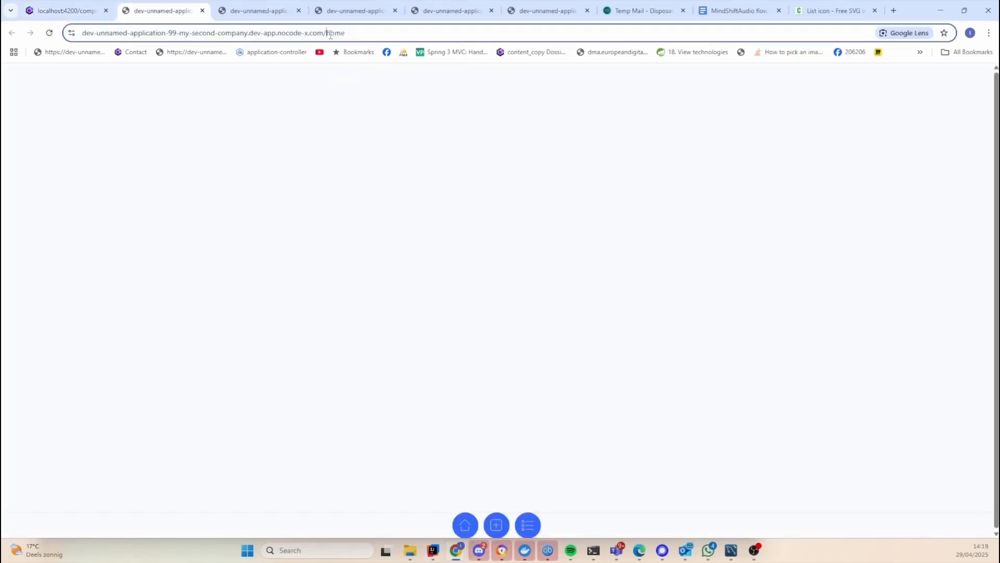
right_click(519, 202)
click(573, 427)
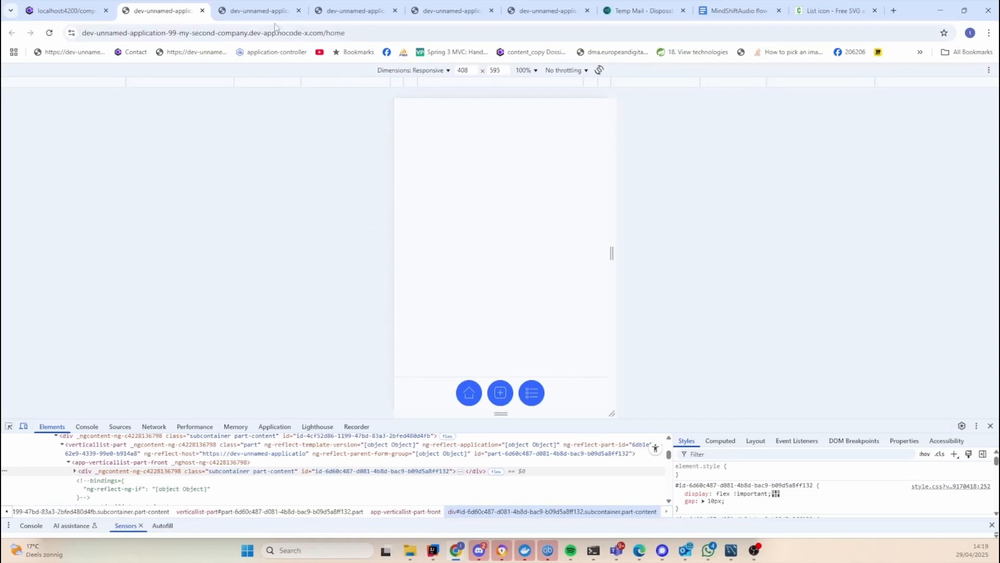
double_click(365, 35)
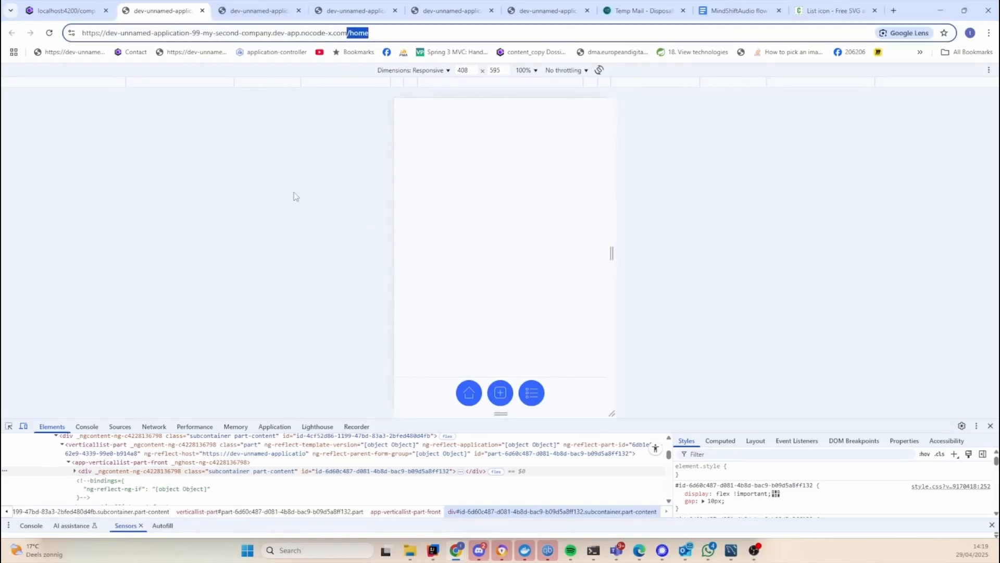
In the earlier preview of the app, remove /home from the address and load the base URL
click(63, 10)
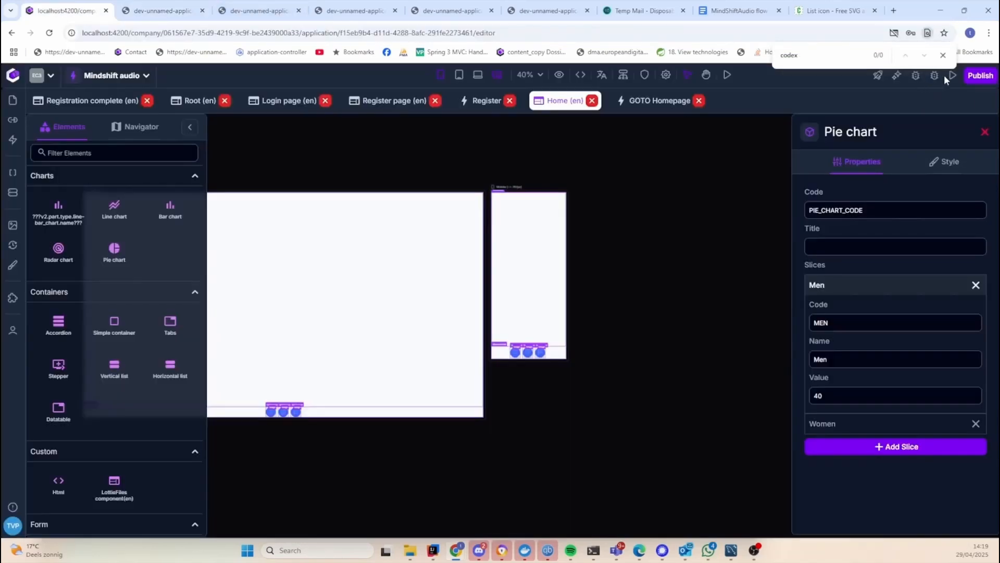
click(260, 10)
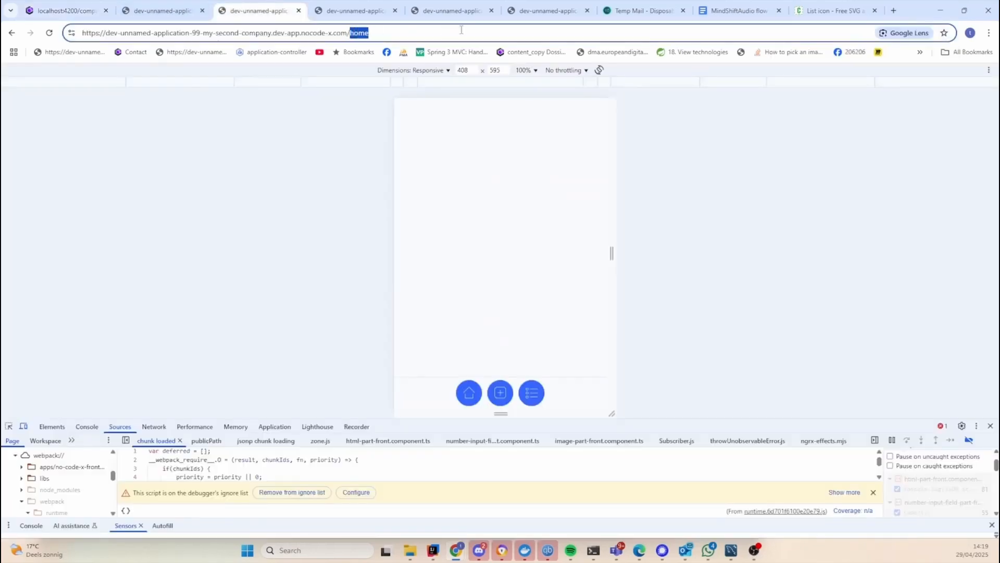
key(BackSpace)
key(BackSpace)
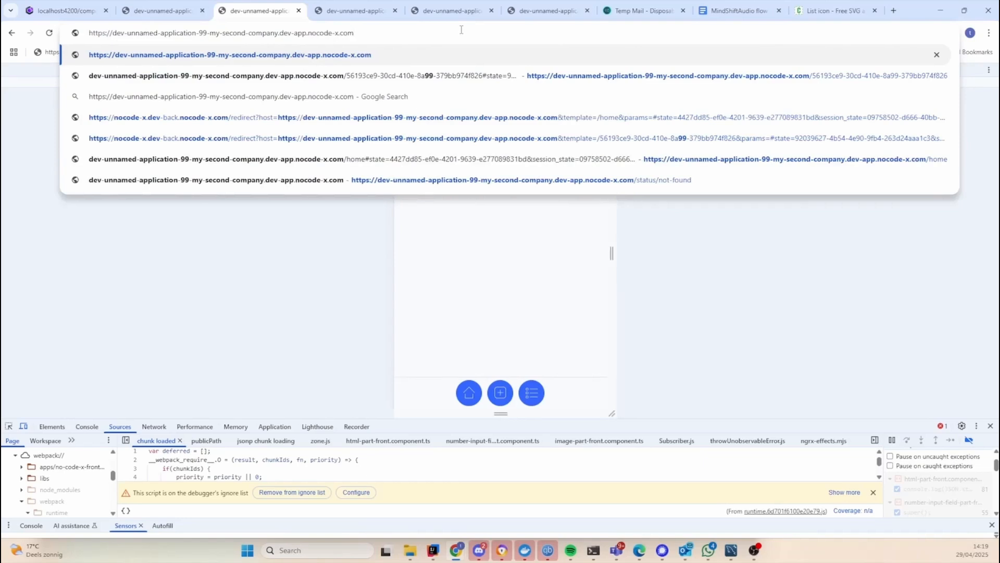
key(Return)
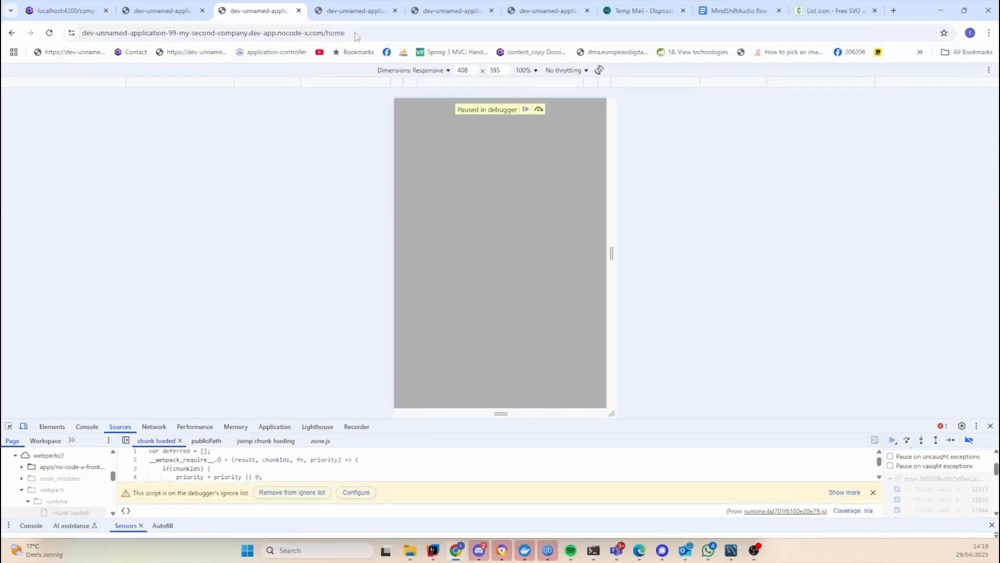
Resume the script past the debugger pauses until the page loads, and enlarge the mobile preview to a height of 726
click(525, 109)
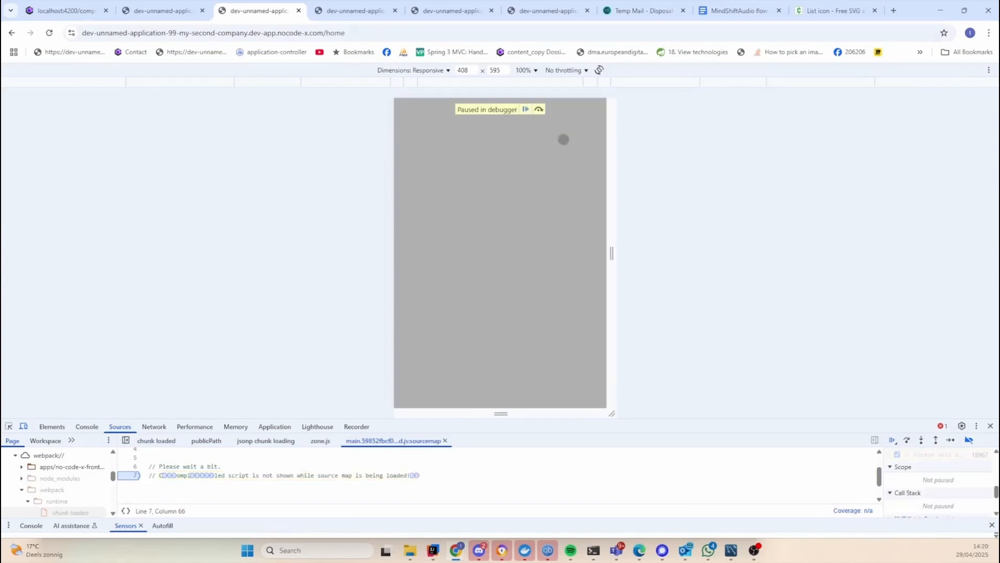
click(528, 111)
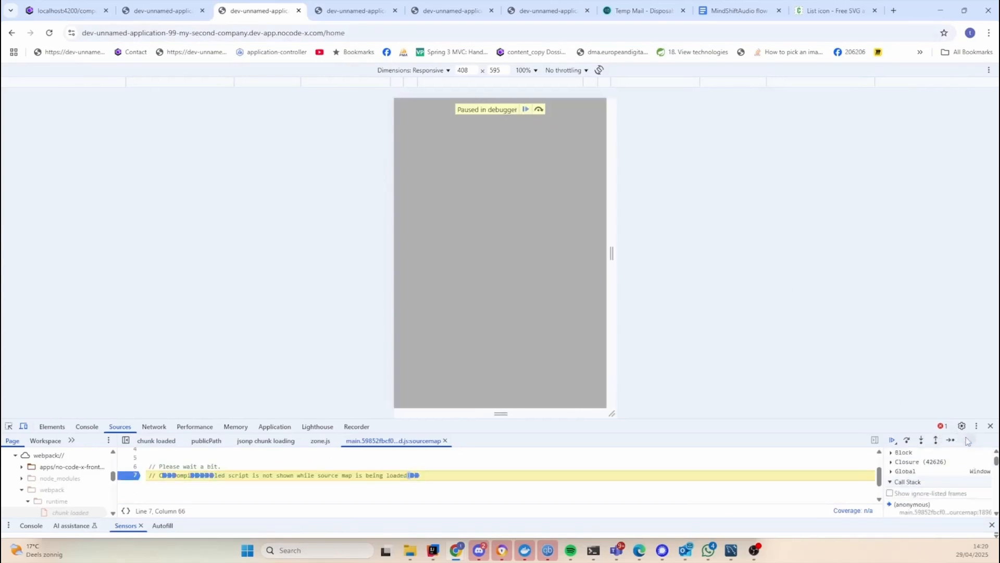
click(890, 441)
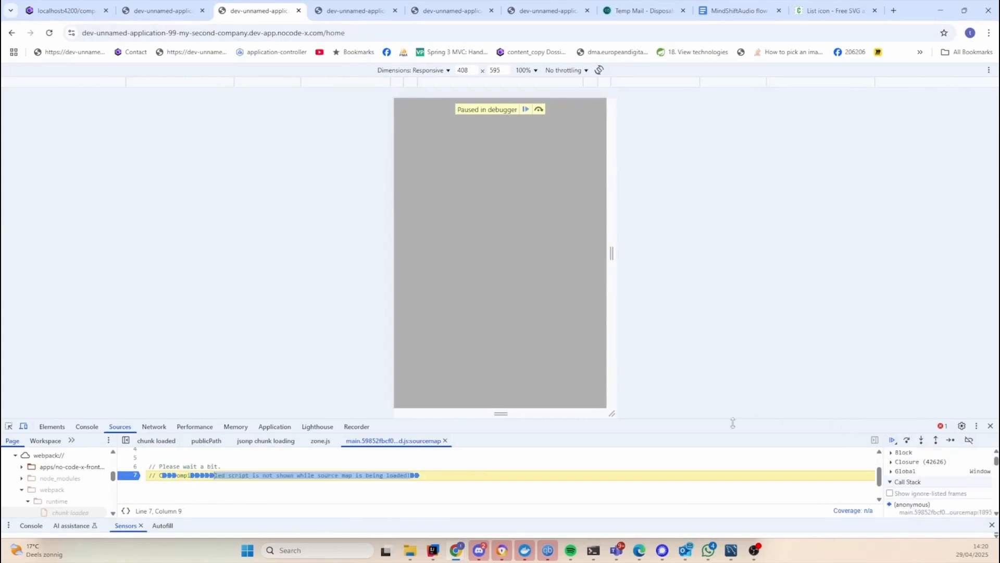
click(892, 441)
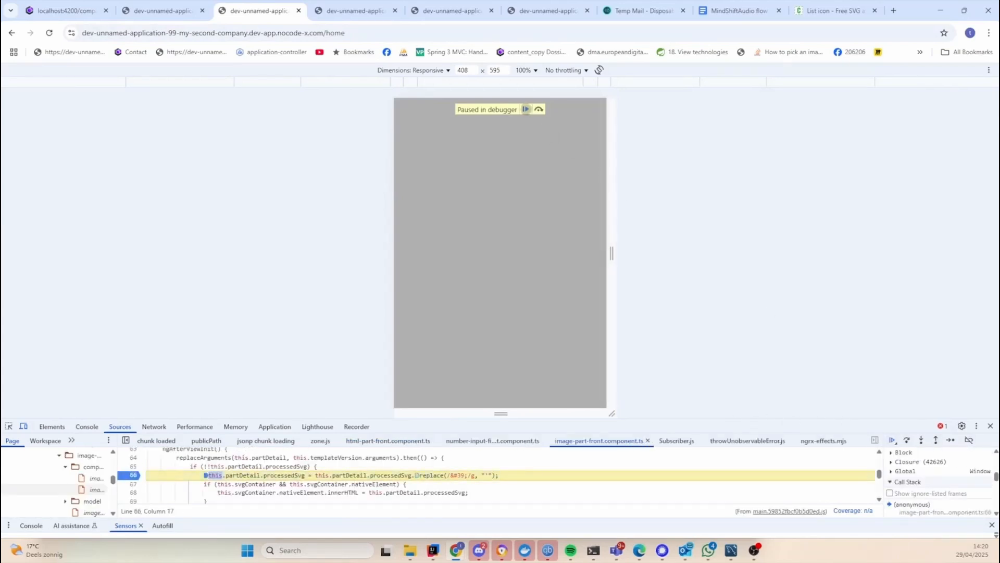
click(526, 109)
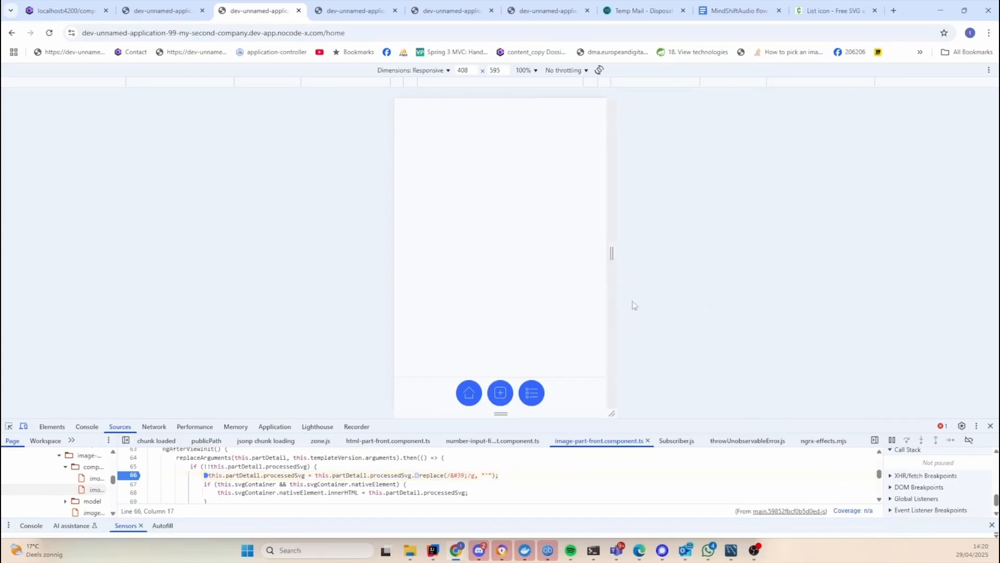
drag(658, 419, 670, 490)
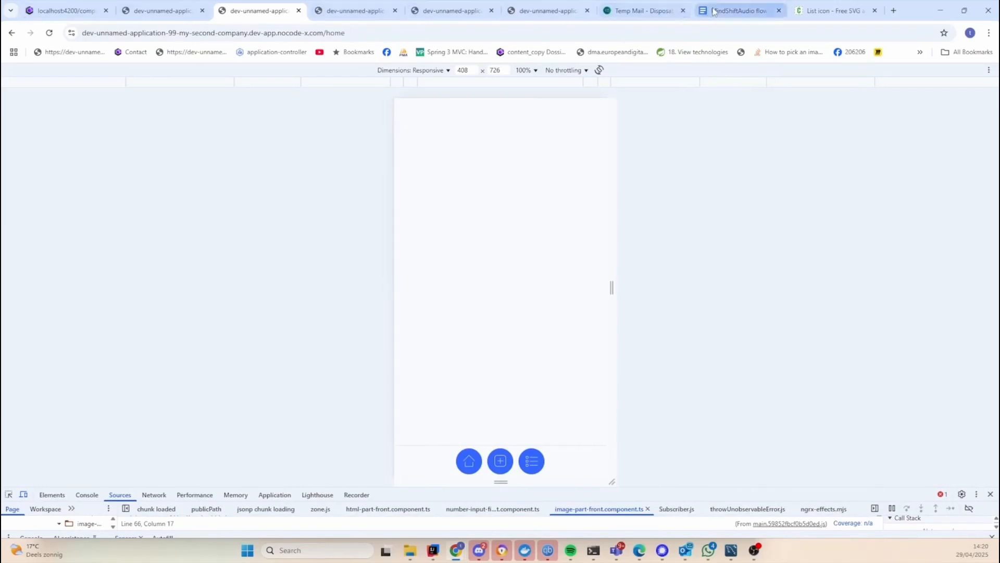
Review the Home Page mockups in the MindShiftAudio flow document
click(738, 10)
scroll(837, 335, down, 5)
scroll(826, 335, up, 1)
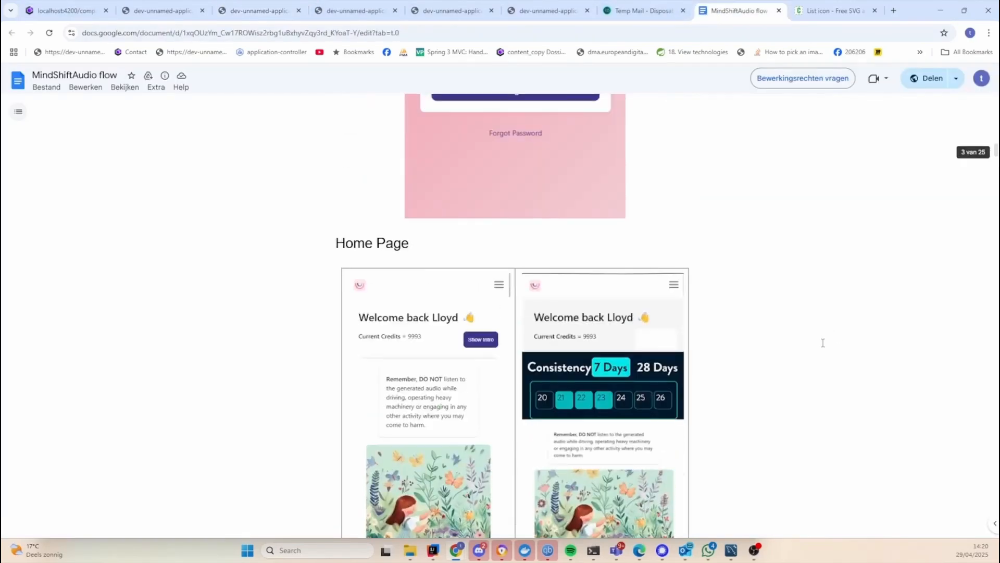
scroll(820, 342, down, 3)
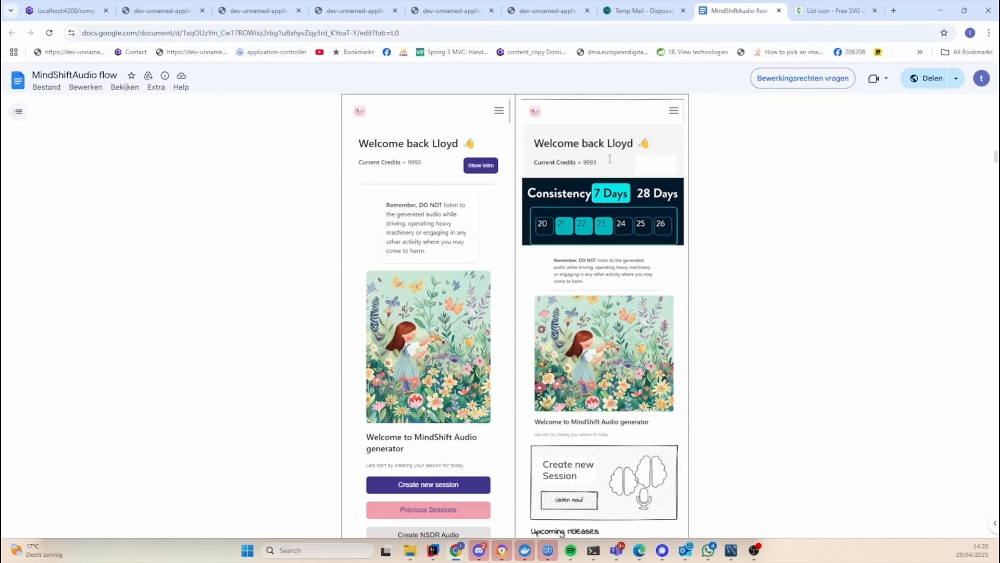
Back in the editor, find the Horizontal list element and add it to the Home page's content area above the navigation bar
key(ctrl+1)
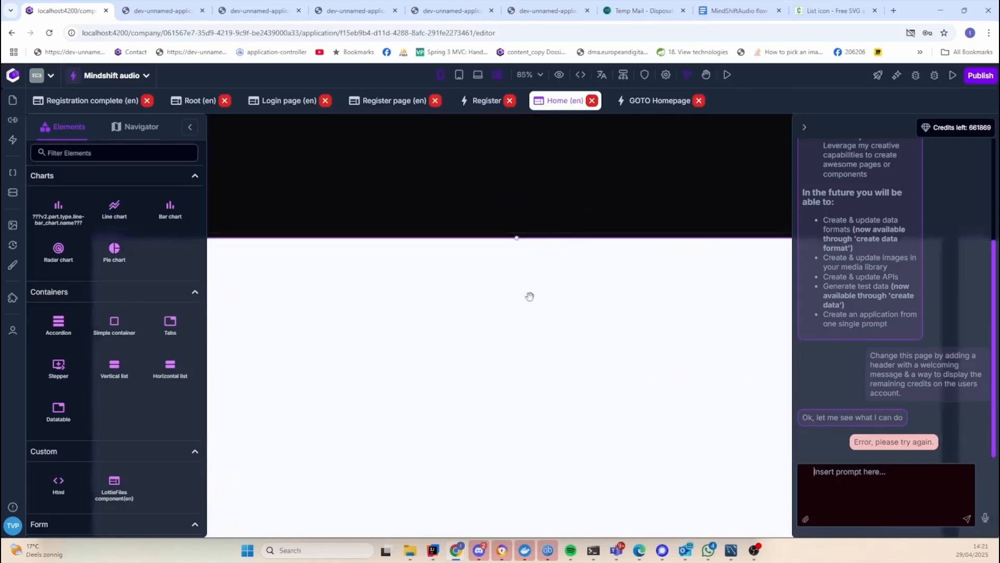
key(space)
drag(411, 214, 610, 187)
scroll(608, 186, down, 2)
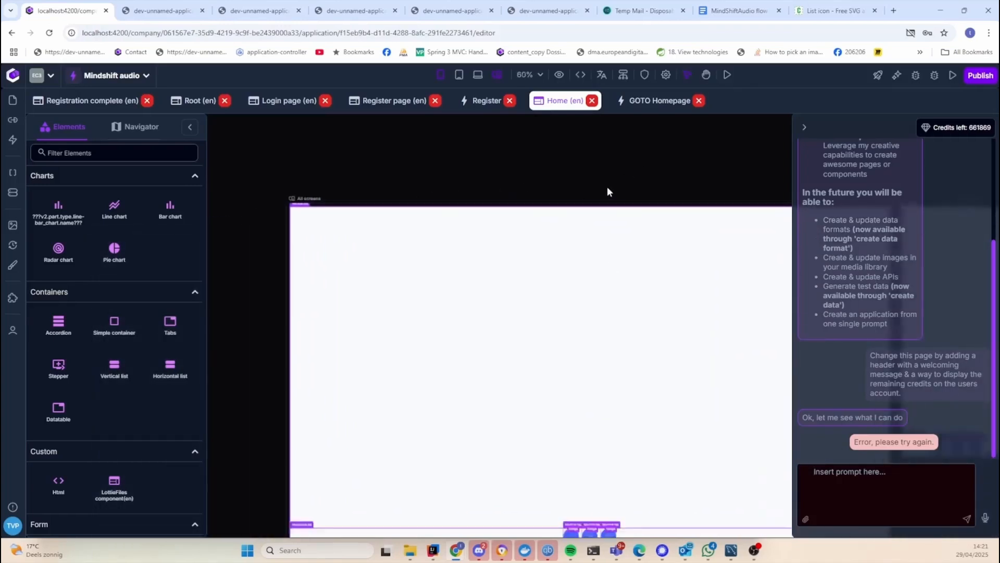
key(space)
drag(654, 147, 594, 185)
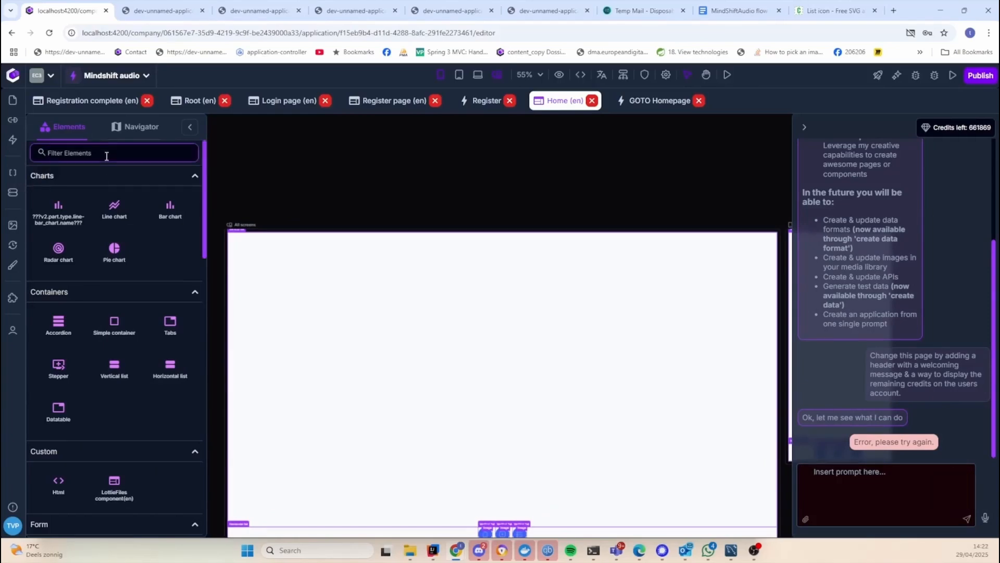
text(vert)
key(ctrl+a)
text(h)
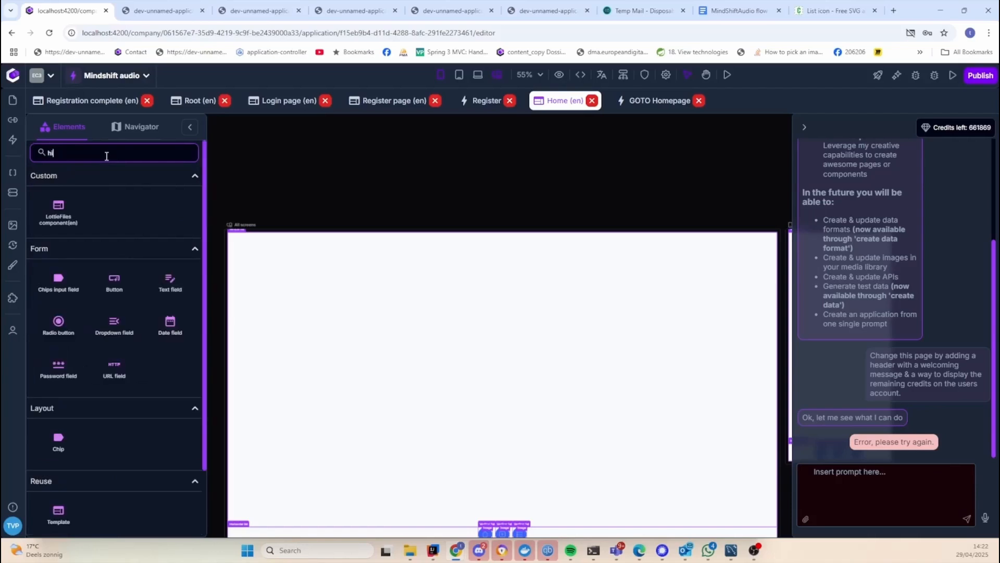
text(iori)
drag(55, 203, 457, 342)
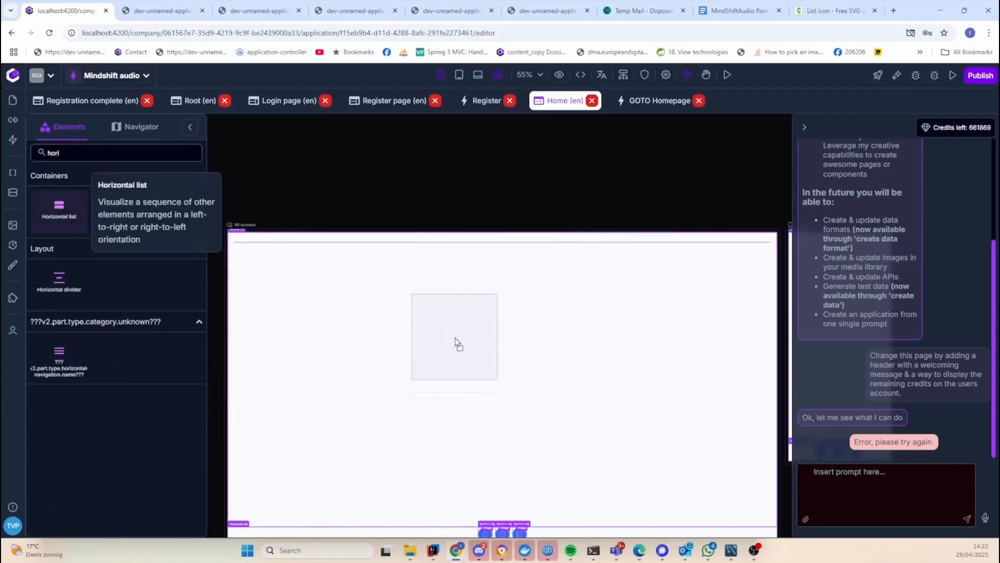
drag(455, 339, 453, 336)
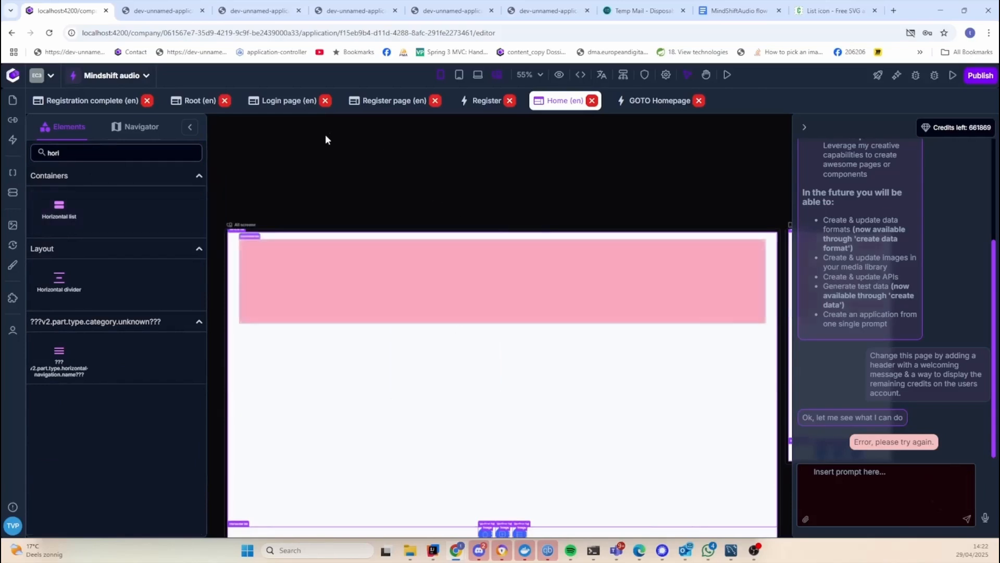
Examine the Home page's element structure and the size and position styles of the CONTENT vertical list
click(138, 127)
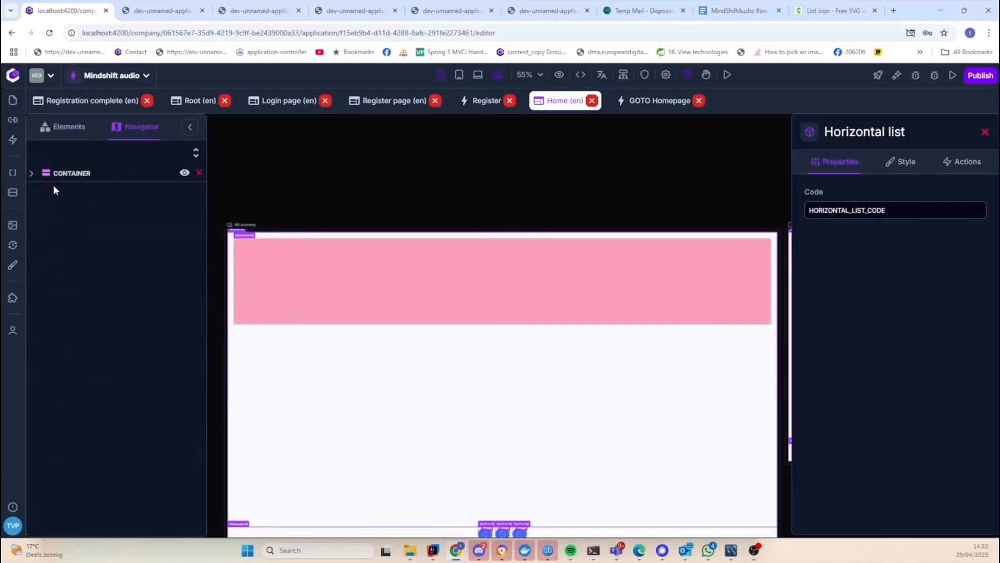
click(34, 175)
click(80, 191)
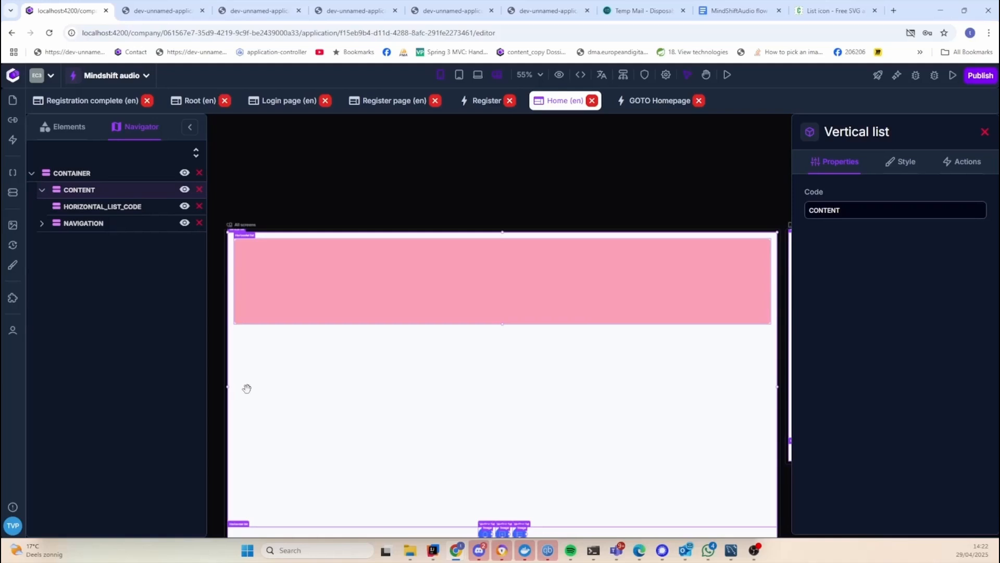
click(901, 162)
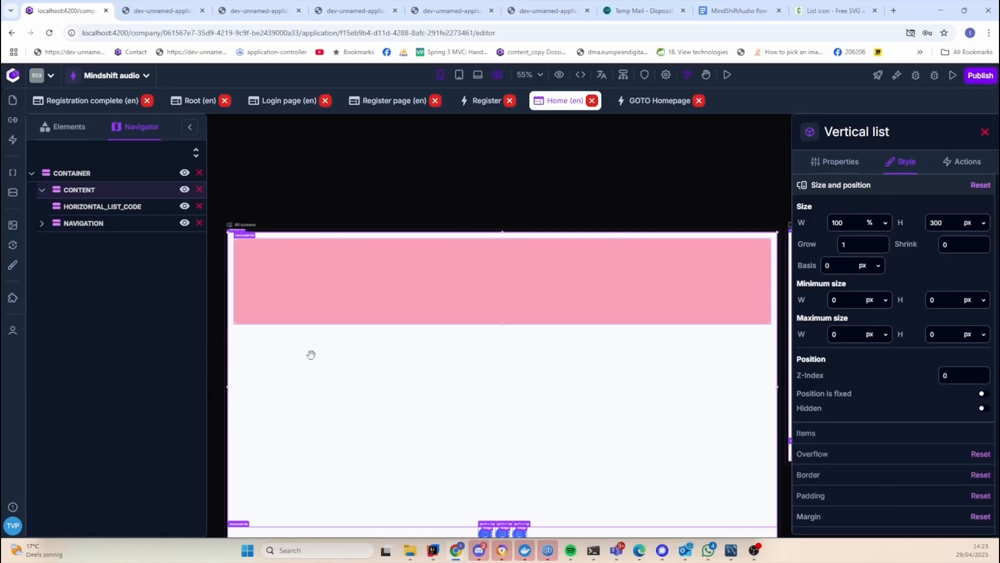
click(410, 174)
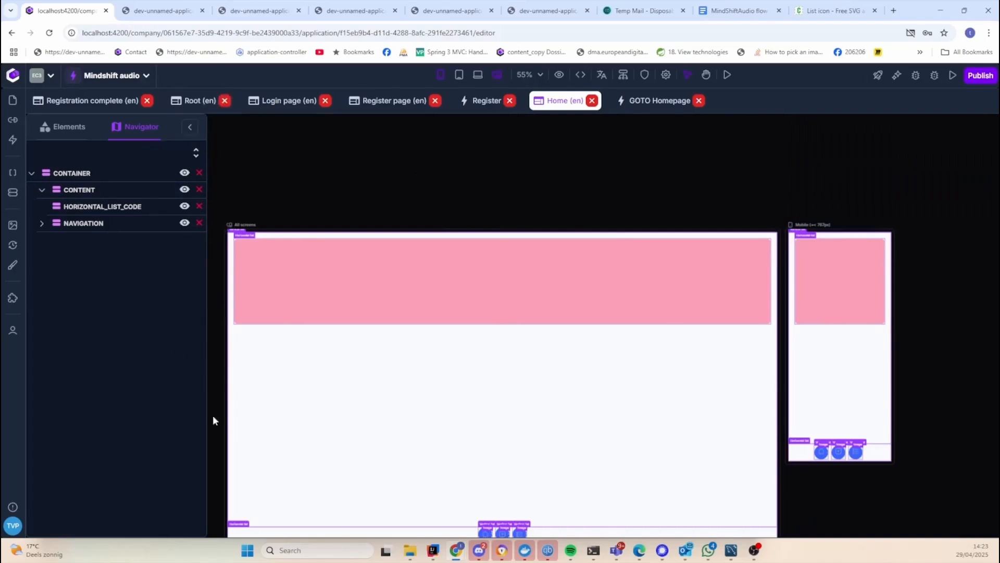
On the Root page, remove the padding from the CONTENT vertical list in the mobile layout
click(192, 101)
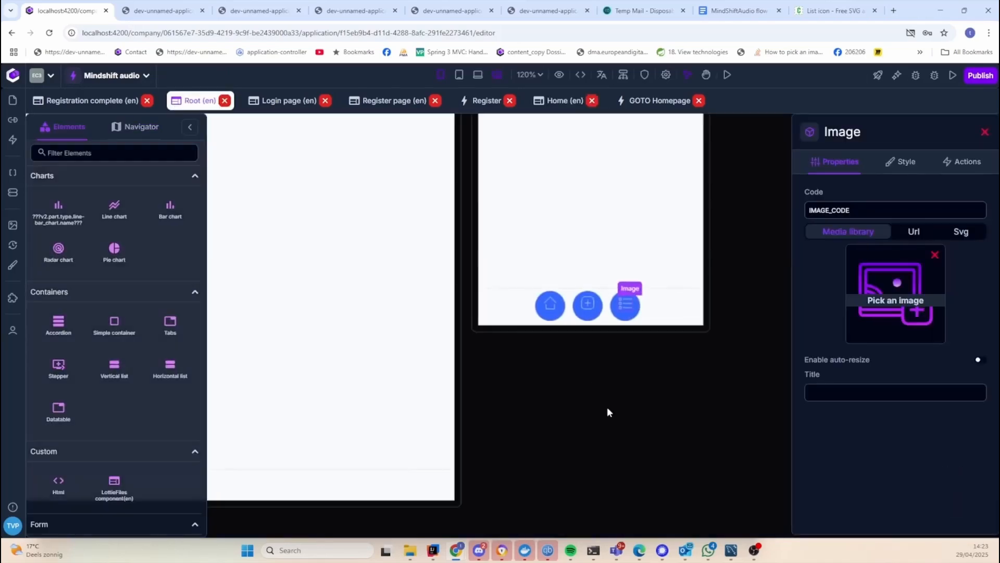
click(565, 102)
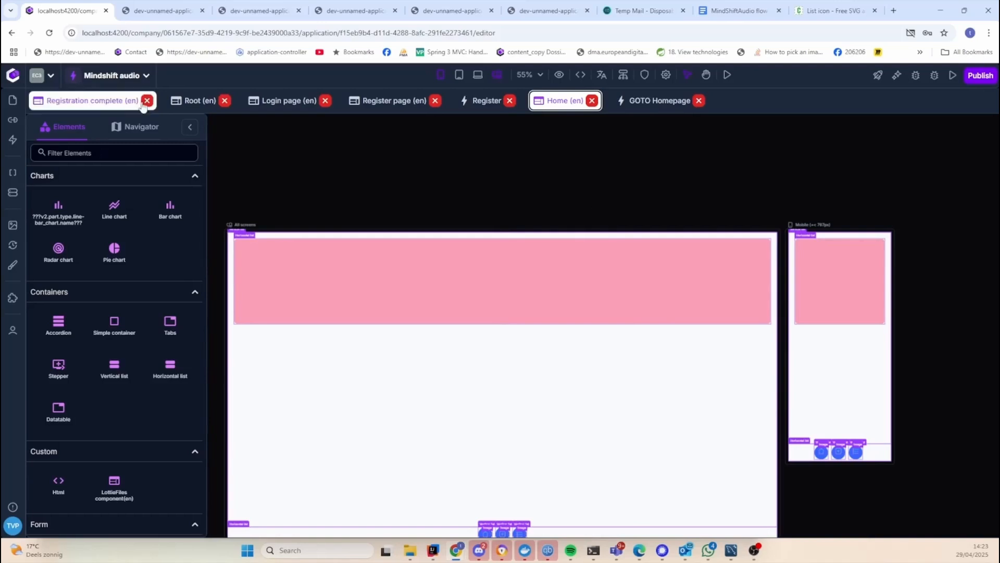
click(189, 101)
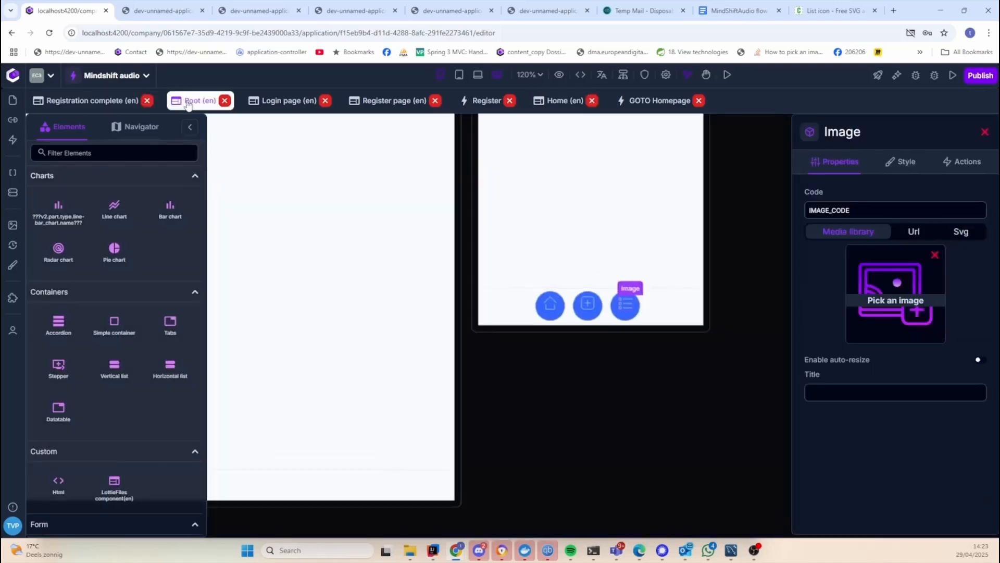
scroll(683, 458, down, 3)
key(space)
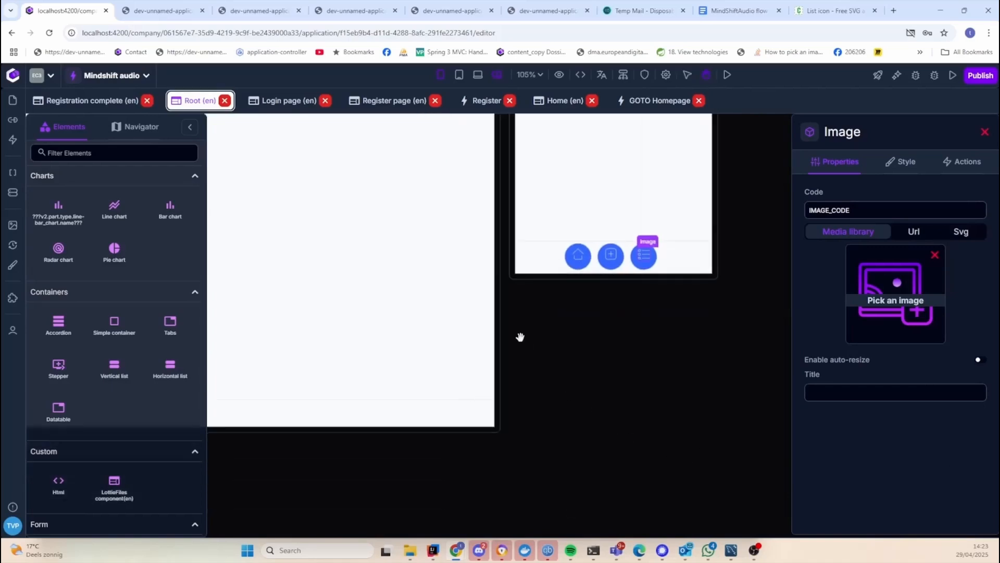
drag(547, 329, 725, 474)
scroll(567, 385, down, 4)
key(space)
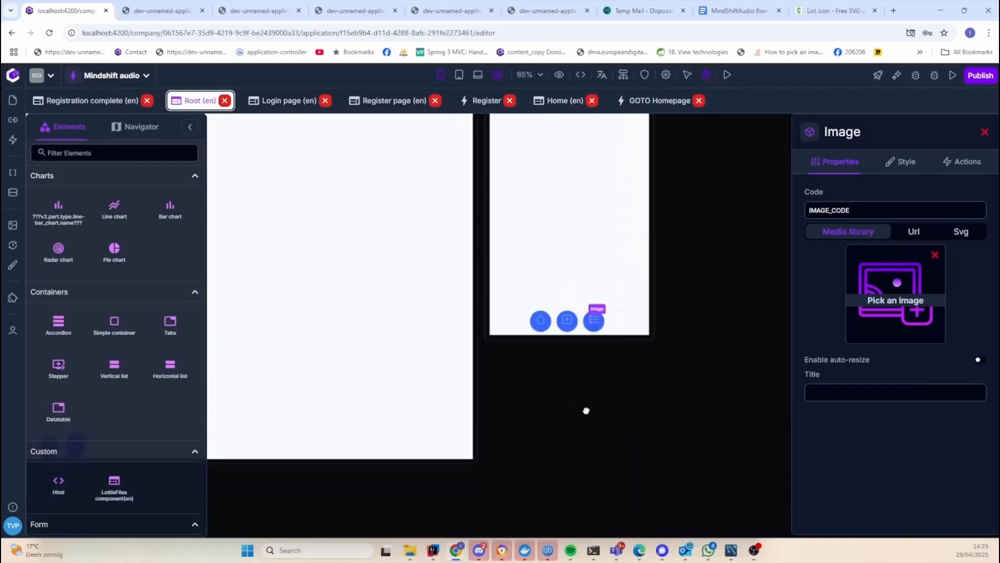
drag(587, 410, 639, 460)
scroll(631, 461, down, 3)
scroll(629, 461, down, 1)
key(space)
drag(632, 321, 724, 433)
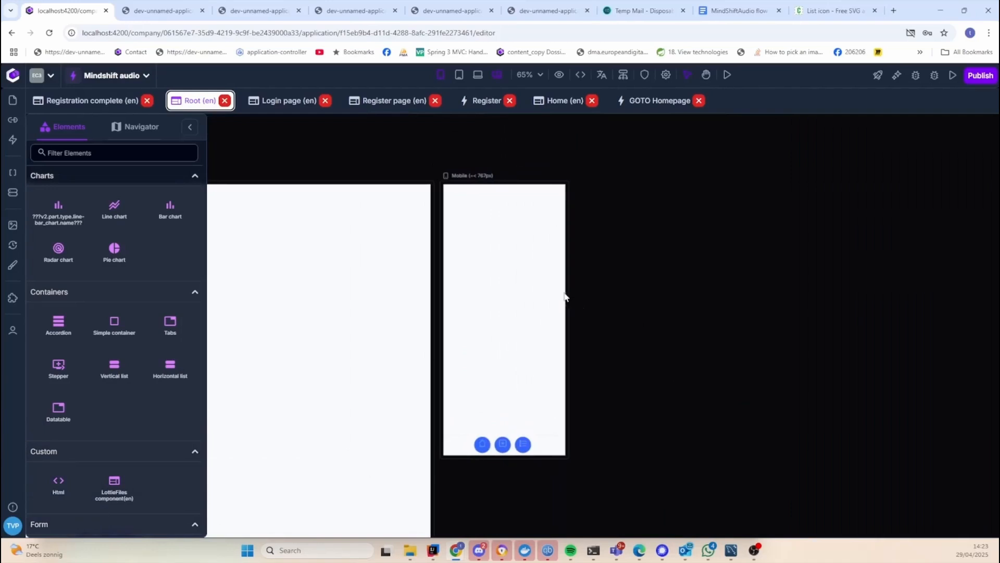
click(519, 246)
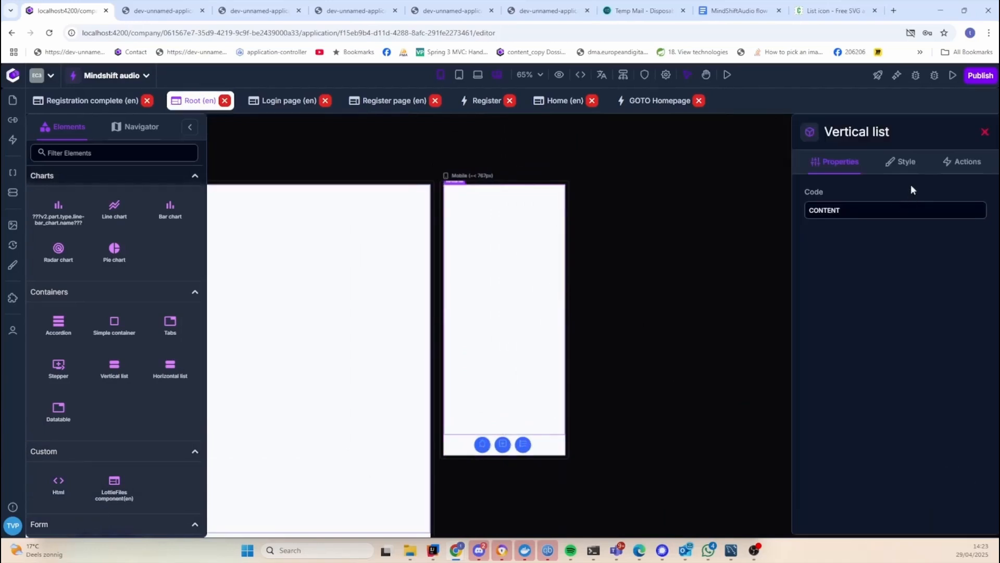
click(904, 161)
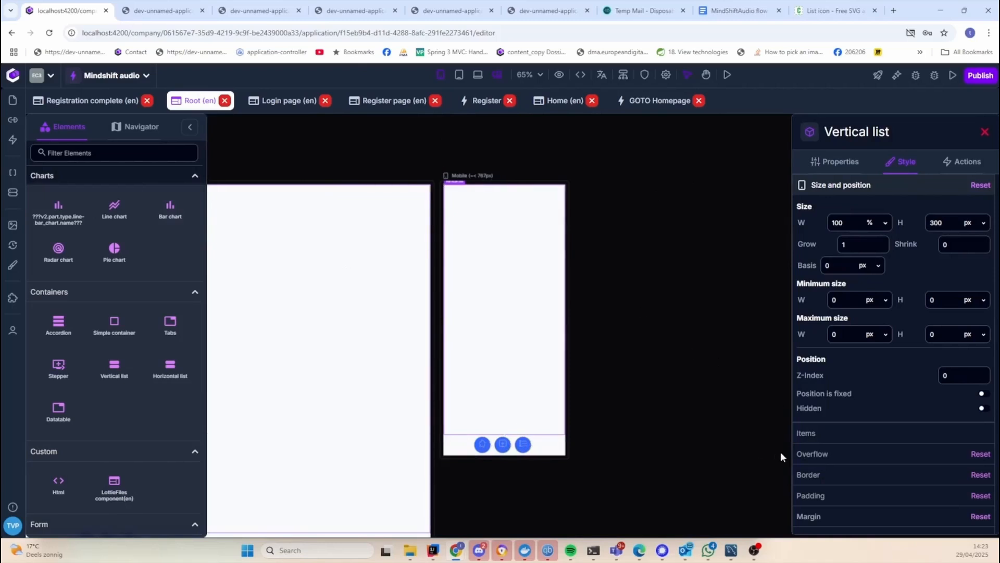
click(844, 499)
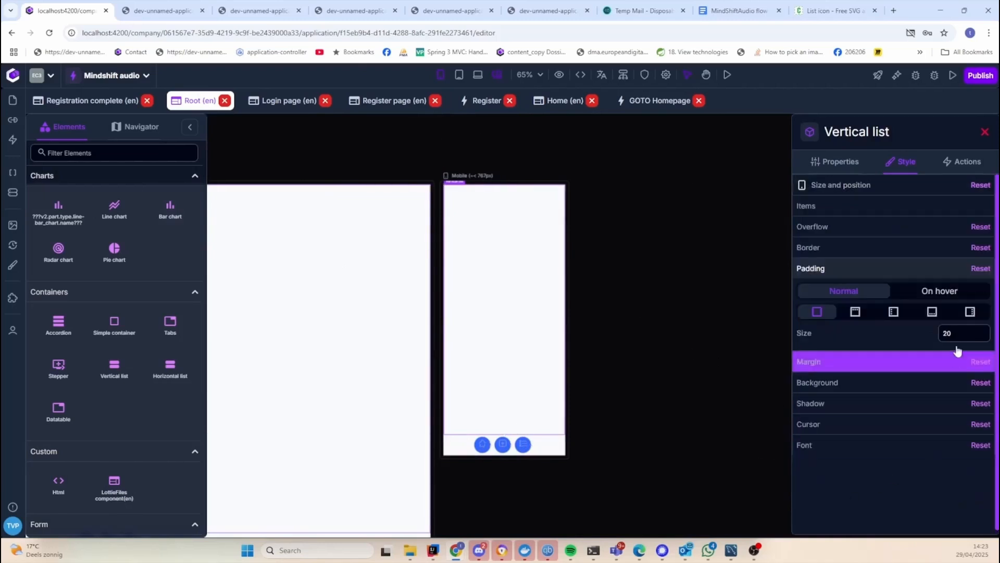
click(707, 319)
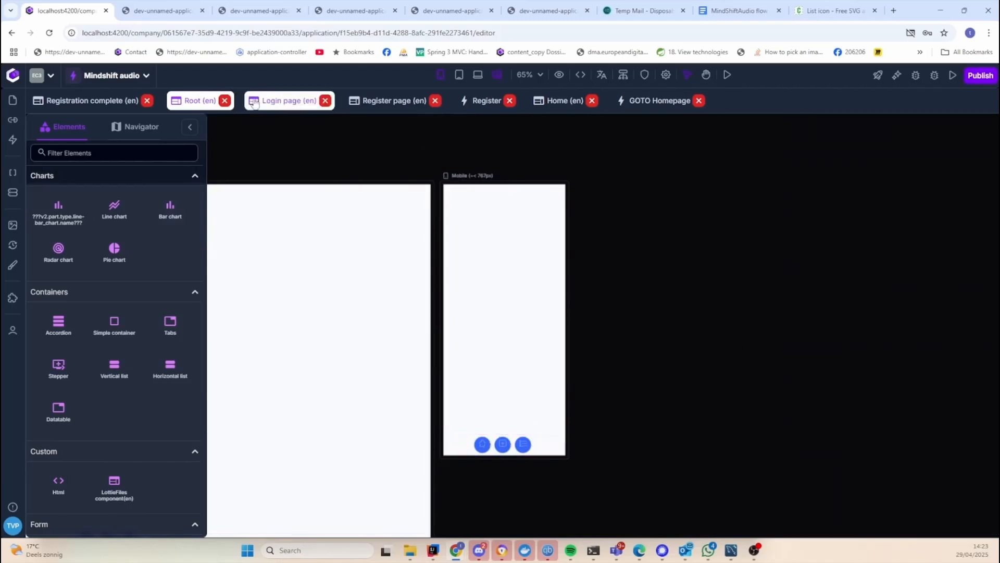
Check the Home page layout and inspect the padding of the Root page's CONTENT vertical list
click(561, 104)
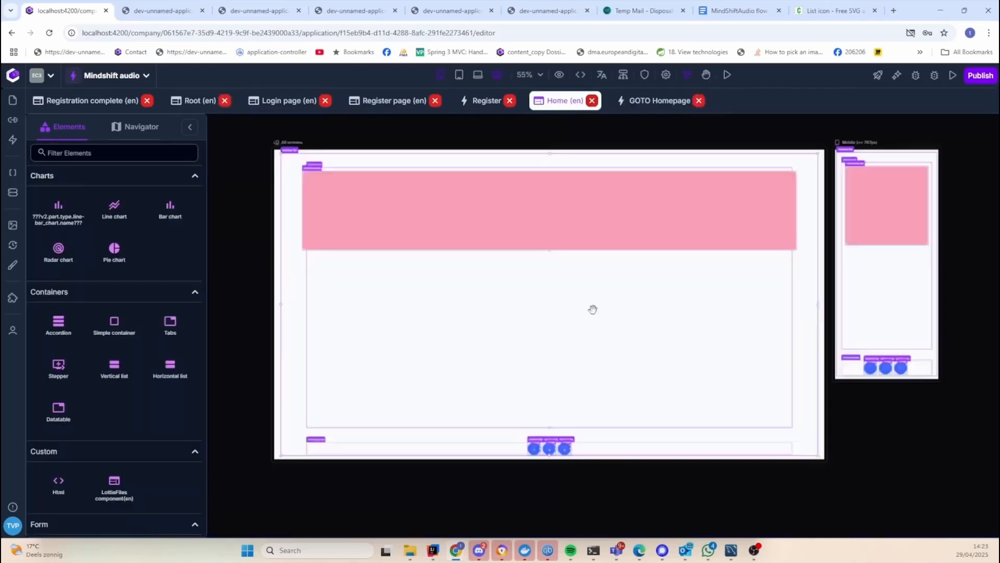
click(295, 319)
click(187, 101)
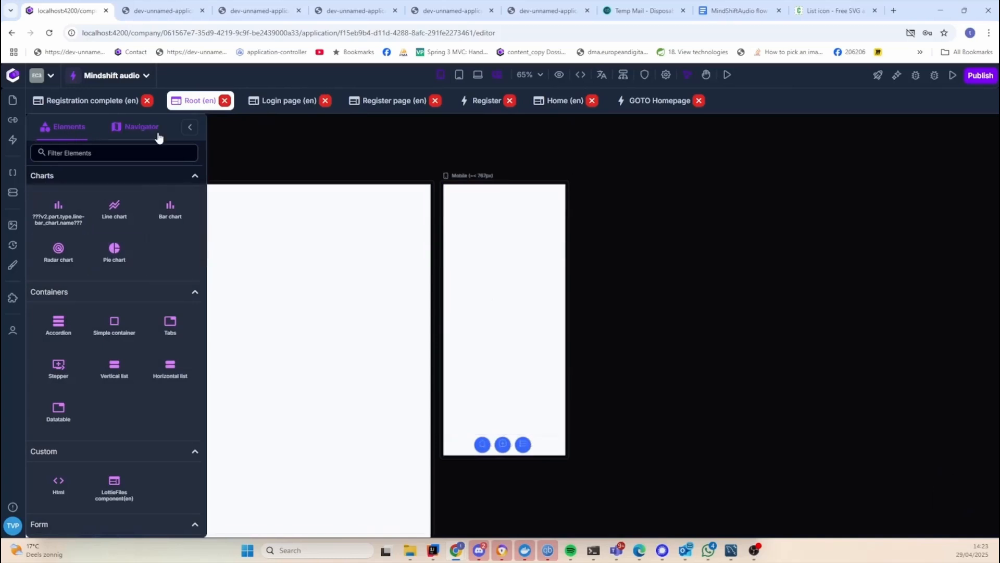
click(135, 127)
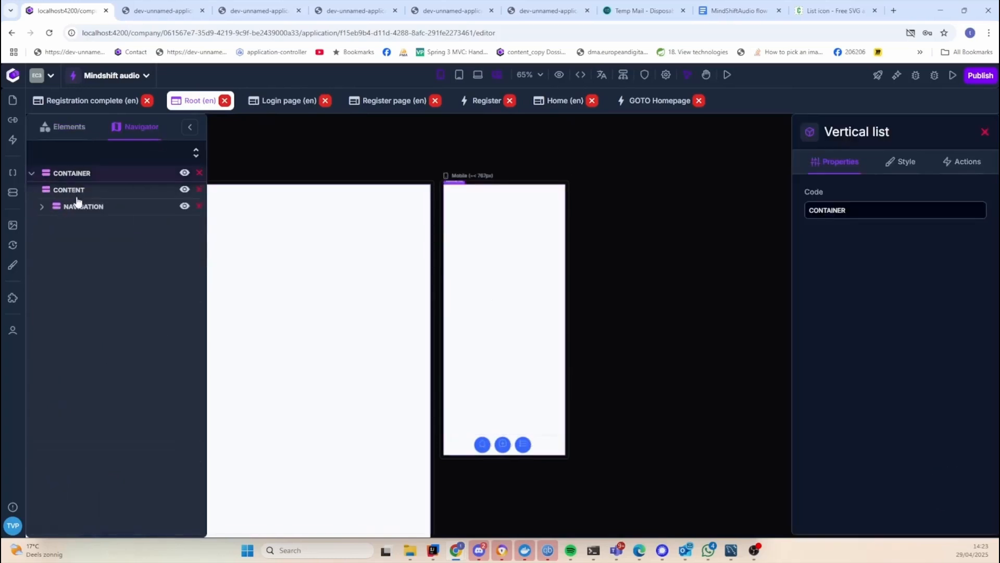
click(73, 191)
click(900, 161)
click(869, 494)
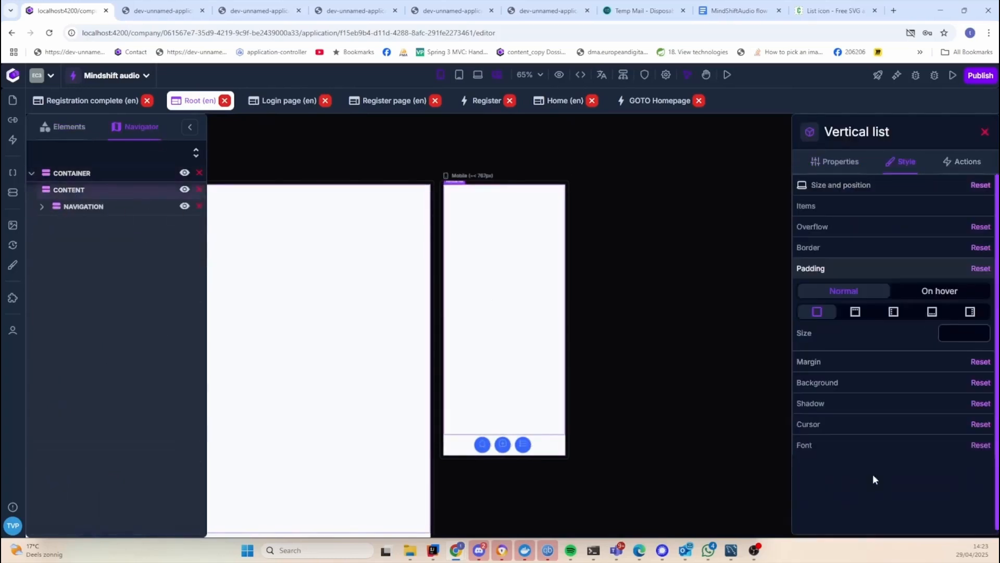
Set the background color of the Home page's upper horizontal list to Alternate (#E0E6EF)
click(563, 101)
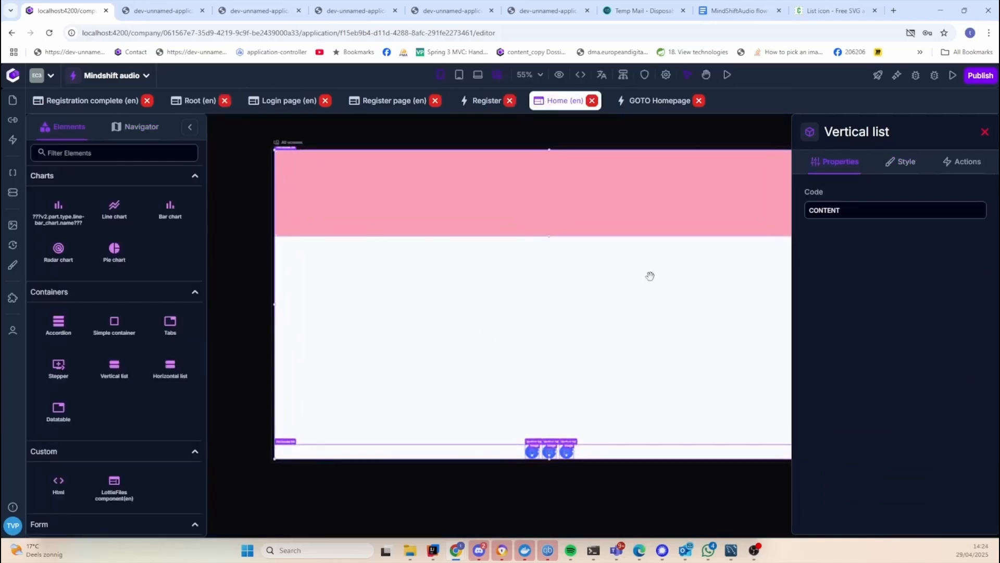
key(space)
drag(701, 134, 767, 150)
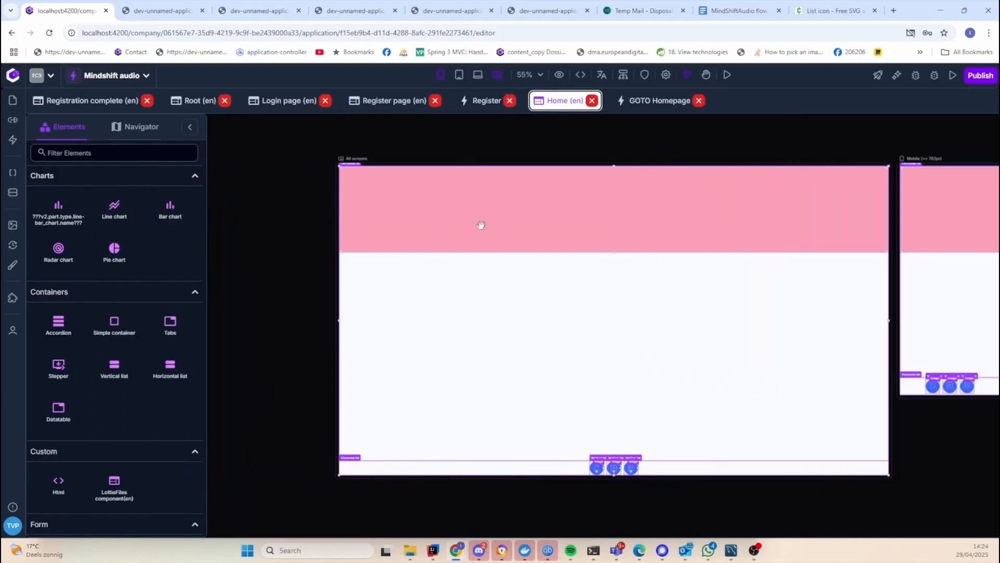
click(424, 211)
click(909, 168)
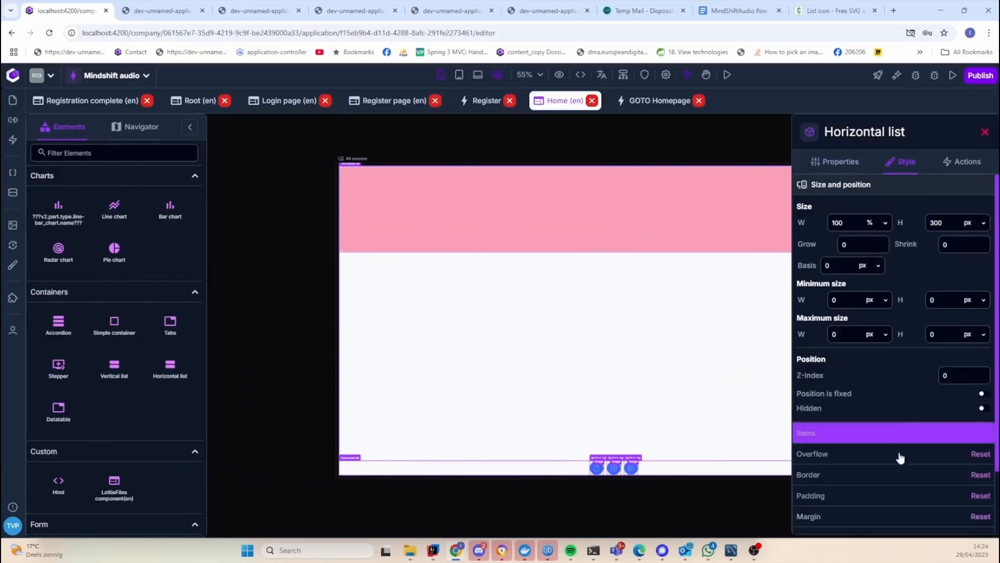
click(894, 476)
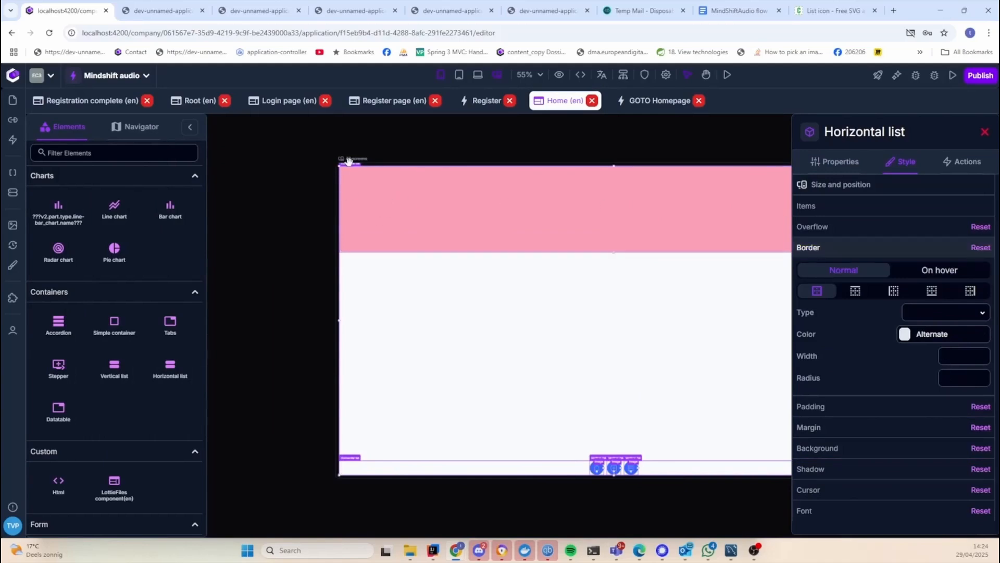
scroll(347, 177, up, 5)
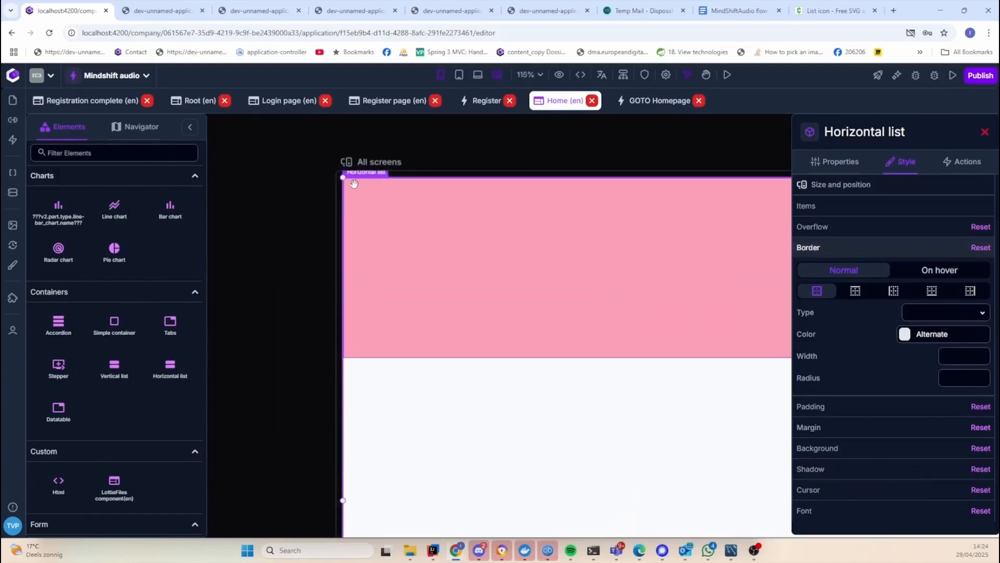
click(879, 449)
click(905, 356)
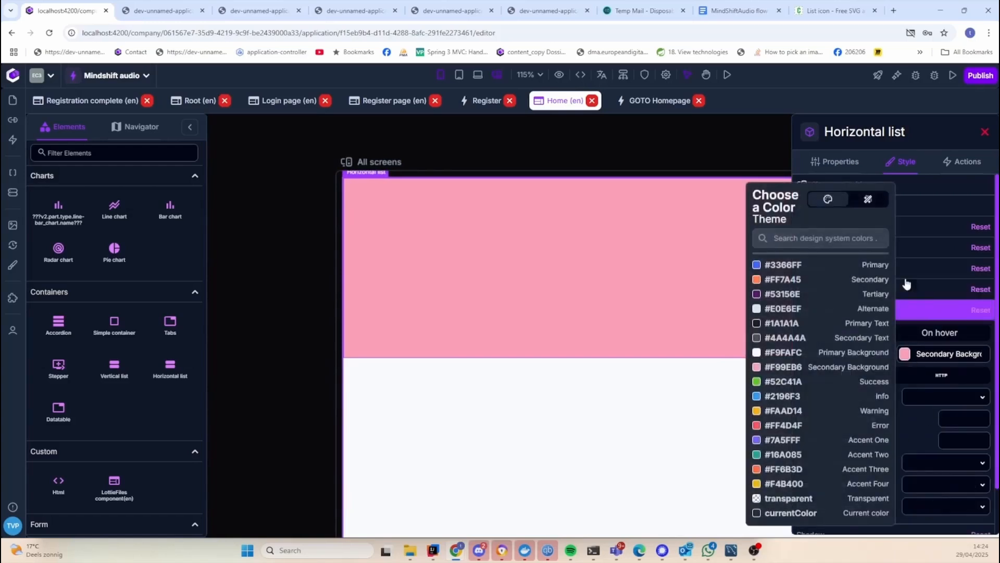
click(792, 310)
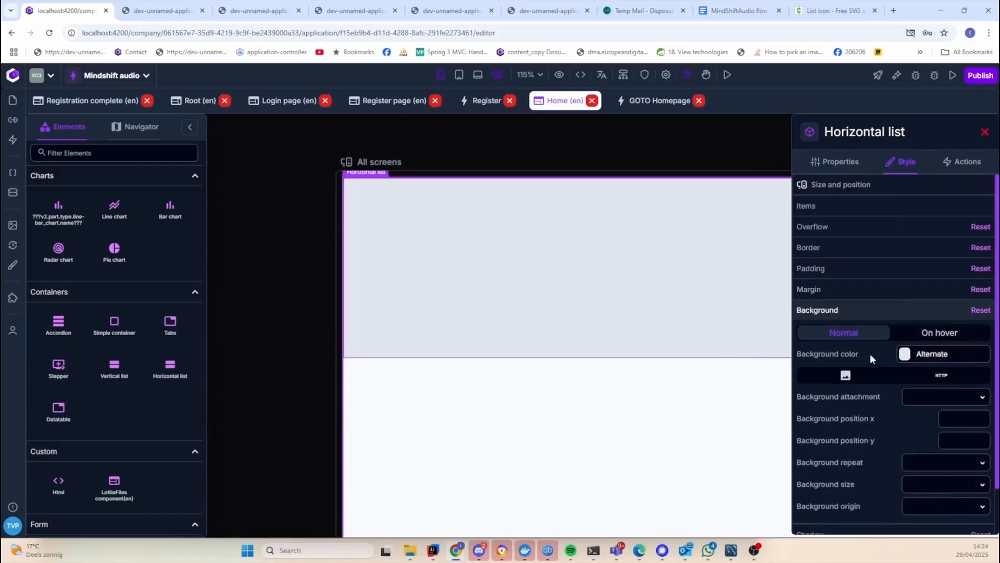
Set the height of the upper horizontal list to 150 px and deselect it
click(894, 185)
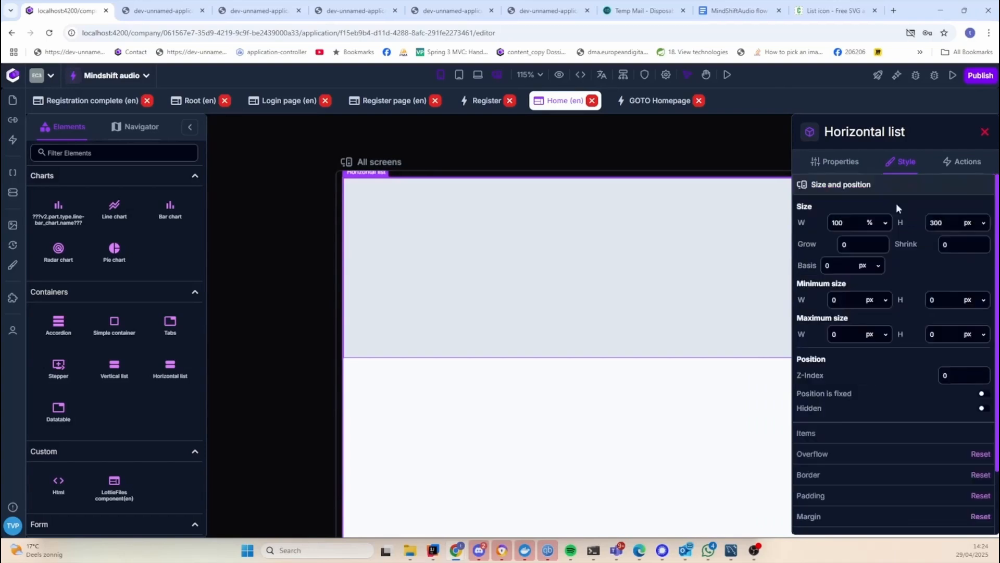
double_click(950, 224)
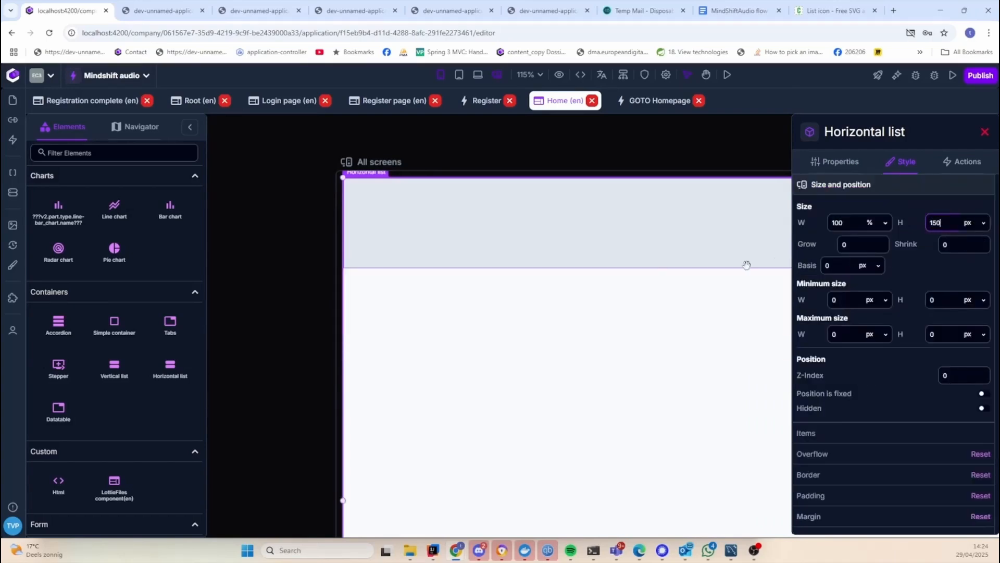
scroll(312, 378, down, 10)
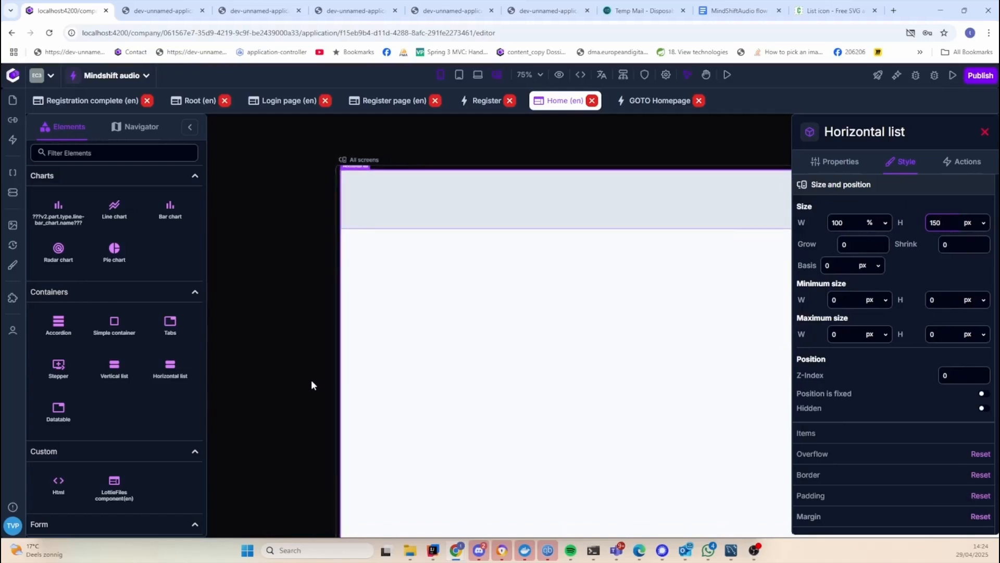
key(space)
drag(726, 151, 712, 174)
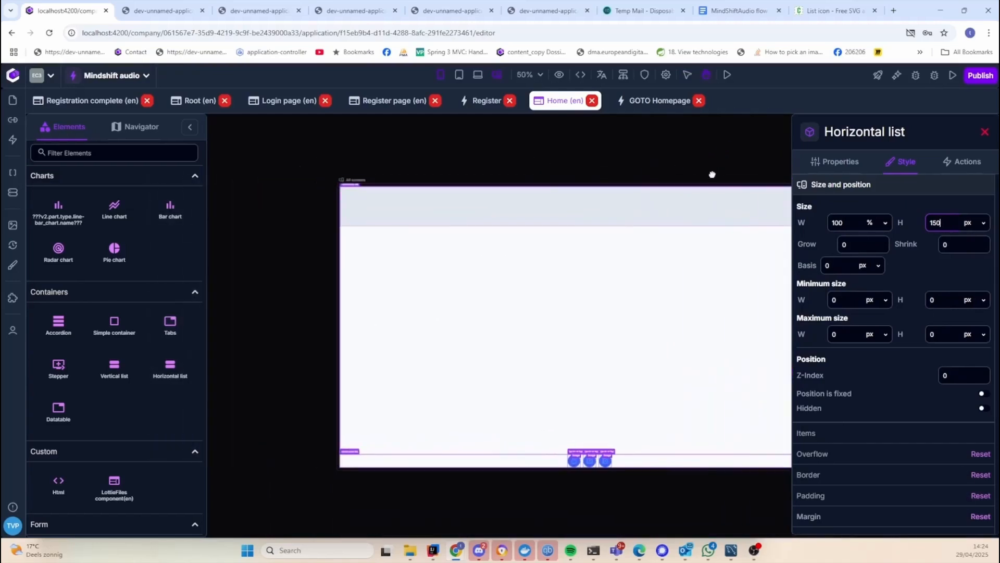
click(242, 199)
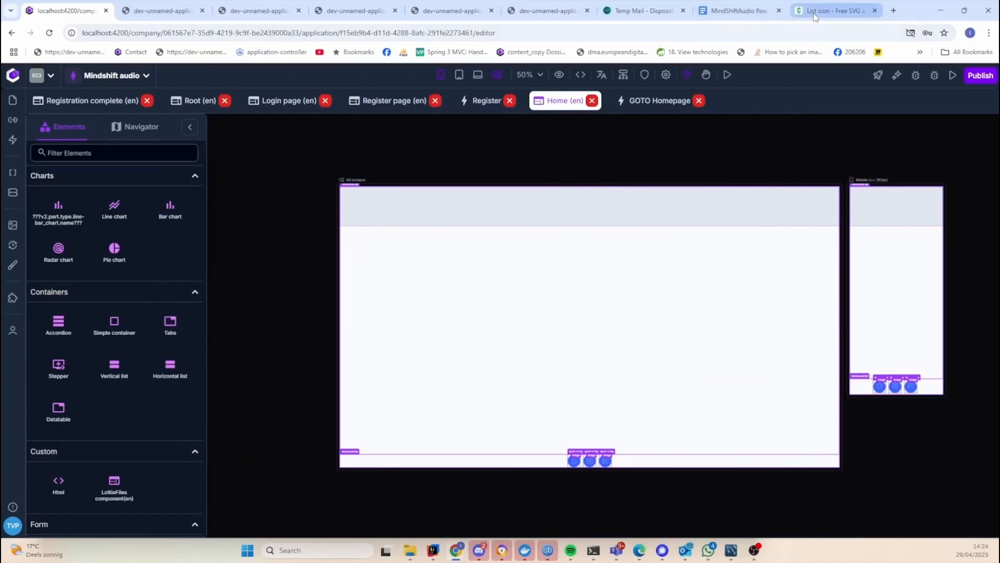
Consult the Home page mockup in the MindShiftAudio flow document and add a Title element inside the upper horizontal list
click(740, 10)
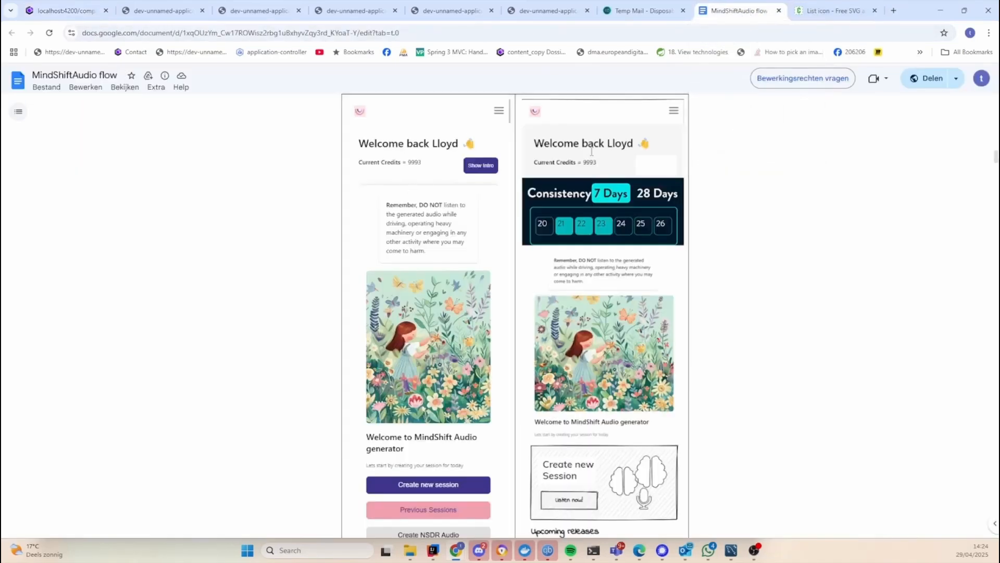
click(83, 10)
click(85, 154)
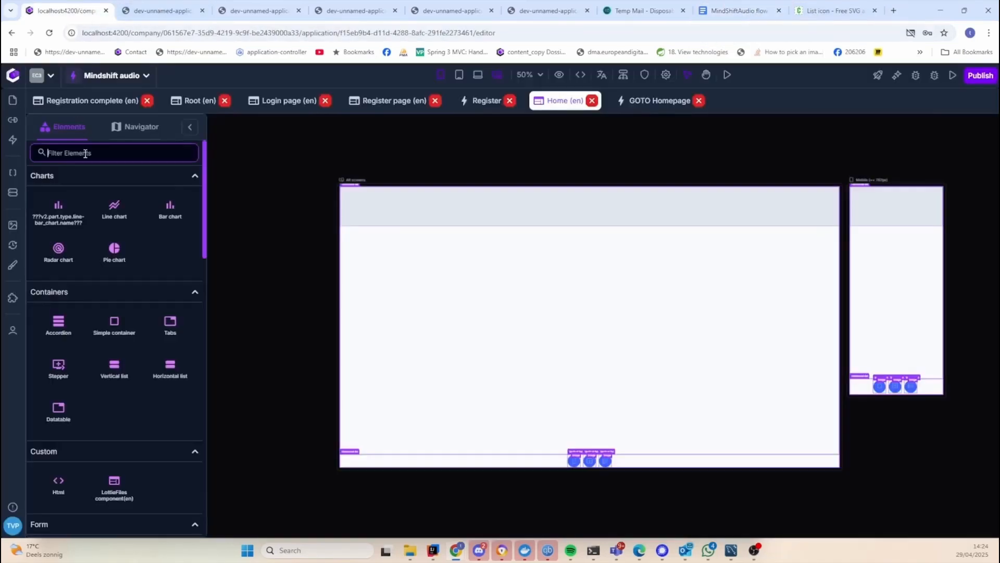
text(tit)
drag(60, 207, 397, 210)
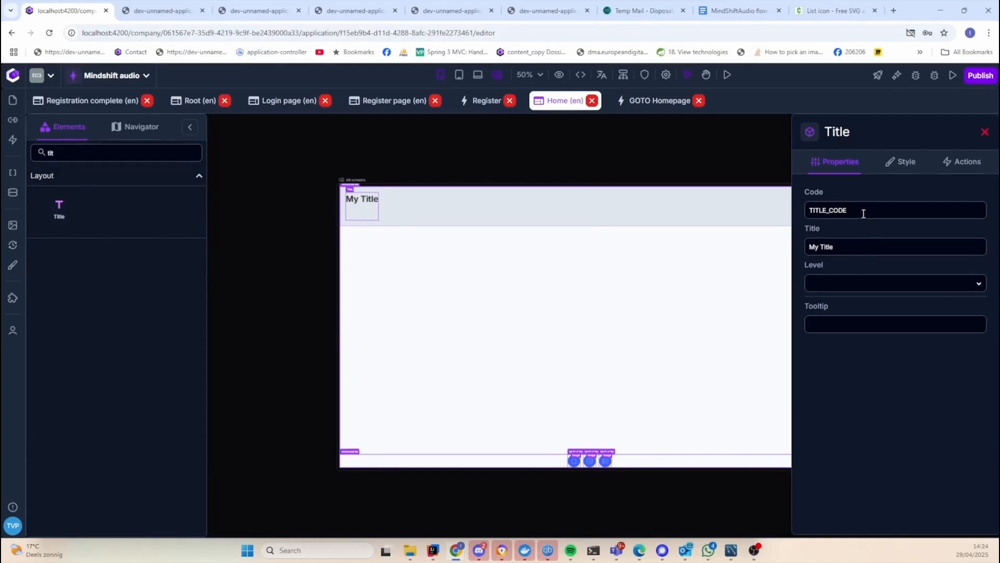
Set the new title element's code to WELCOMING_MESSAGE
drag(864, 210, 802, 208)
text(WE)
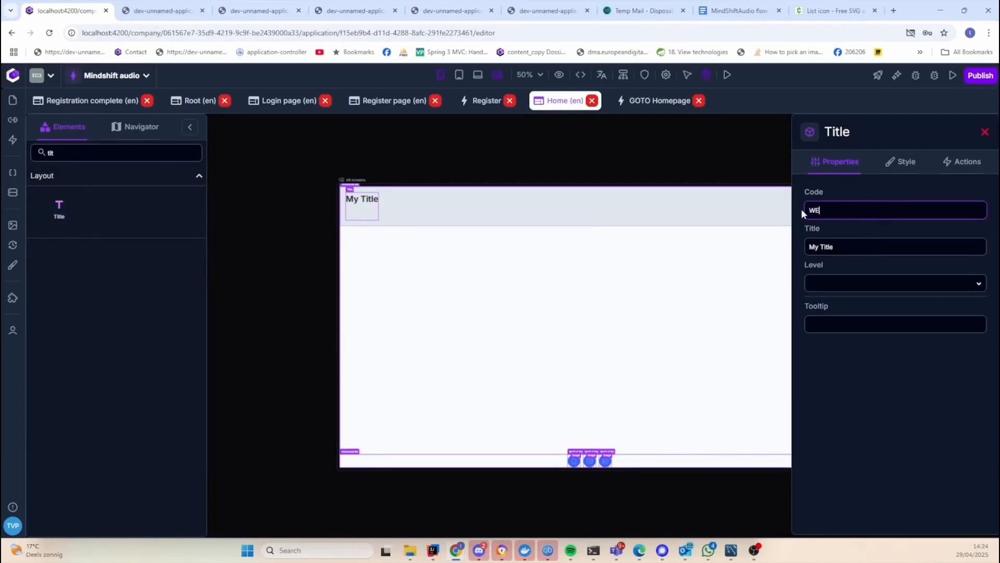
text(LCOMING_MESSAGE)
Set the title text to "Welcome back {{USER_FIRSTNAME}}"
drag(862, 249, 805, 243)
text(WE)
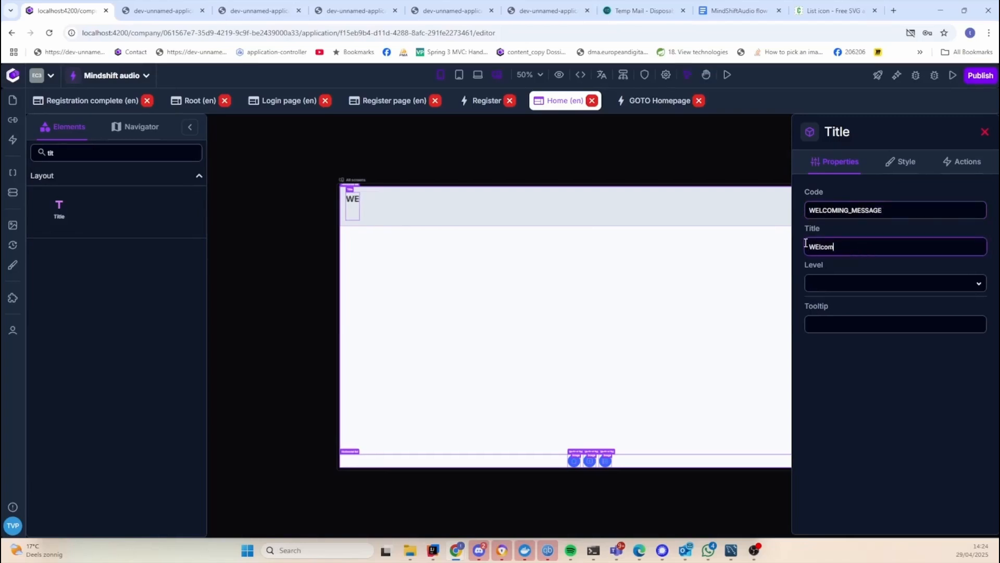
text(lcom)
key(BackSpace)
text(o)
key(BackSpace)
key(BackSpace)
text(back )
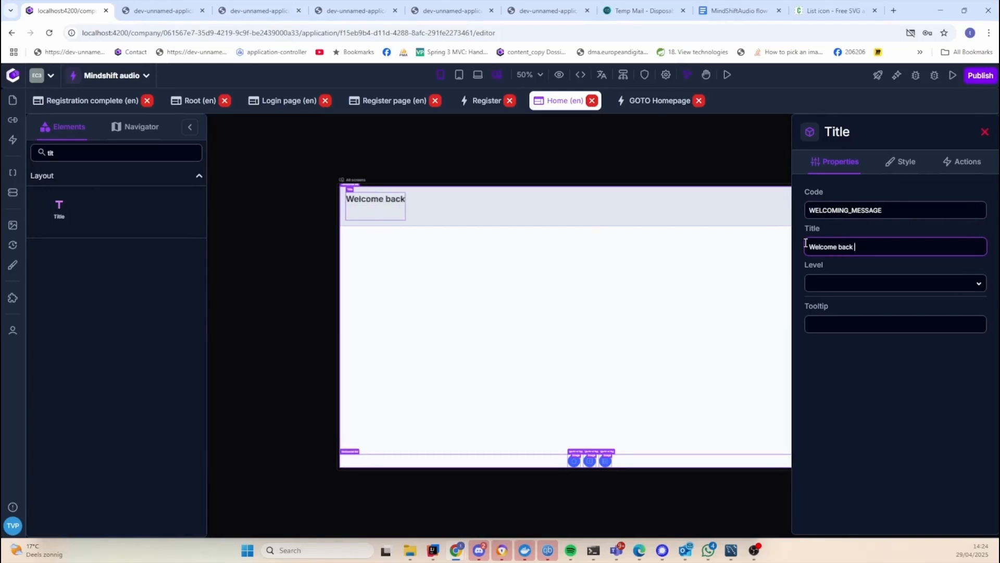
text(LL{{FIRSTNAME)
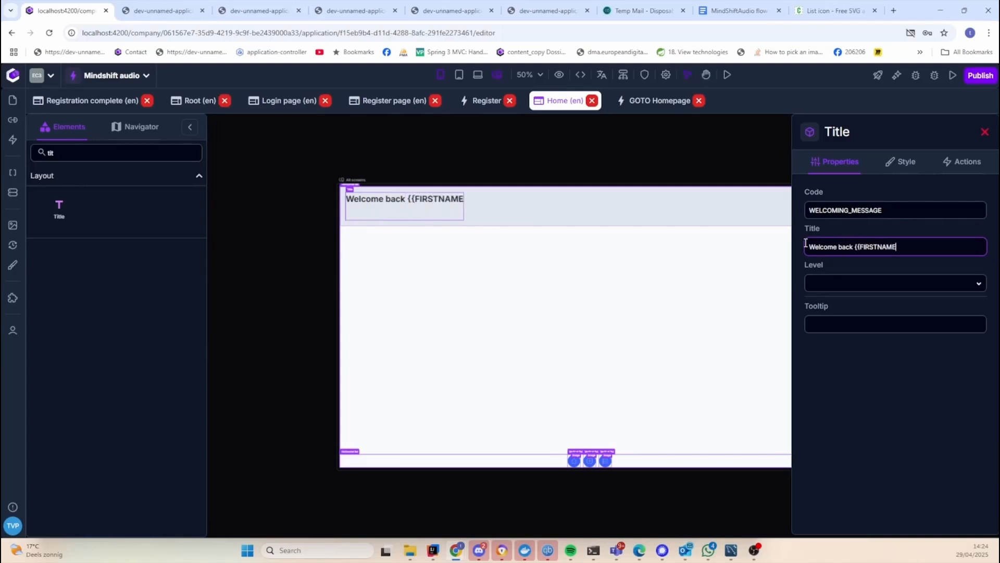
text(}})
text(USER_)
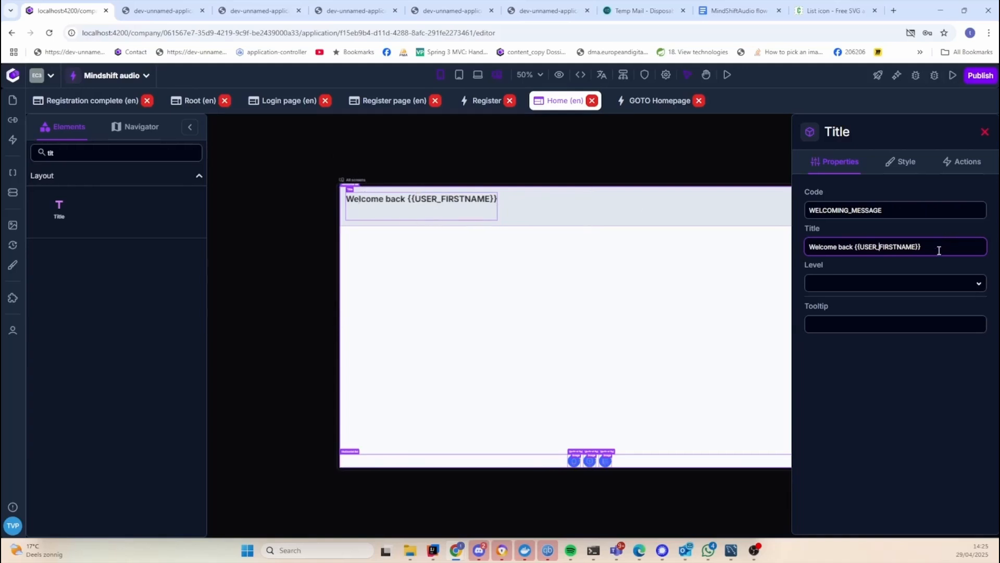
drag(908, 246, 856, 246)
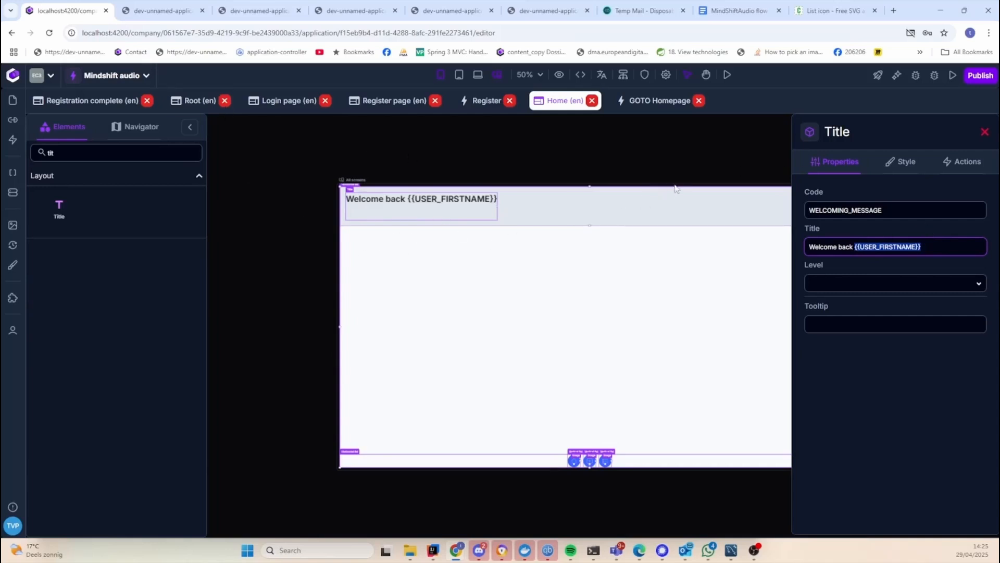
Add a horizontal list inside the page header, beside the welcome title
drag(706, 161, 637, 177)
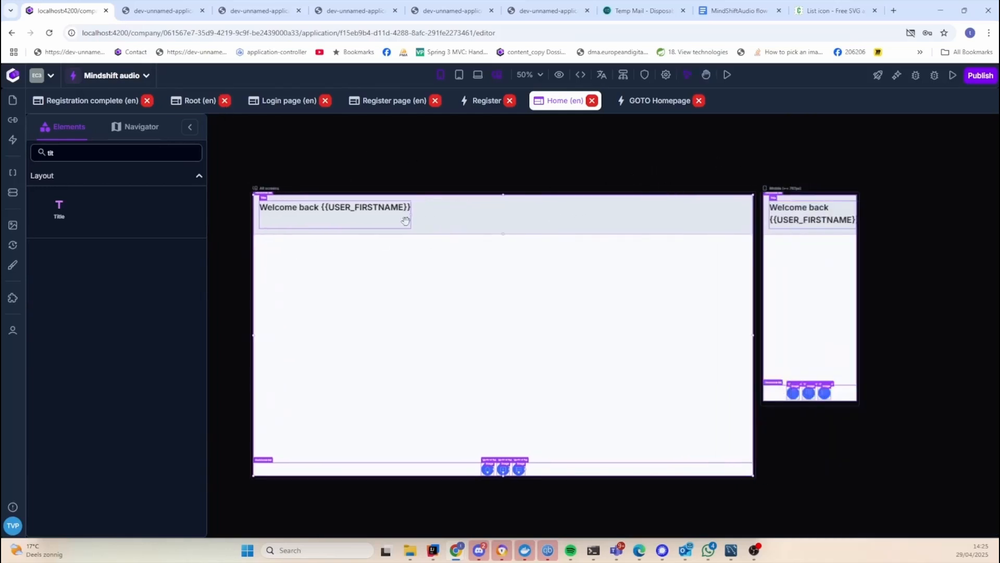
double_click(164, 154)
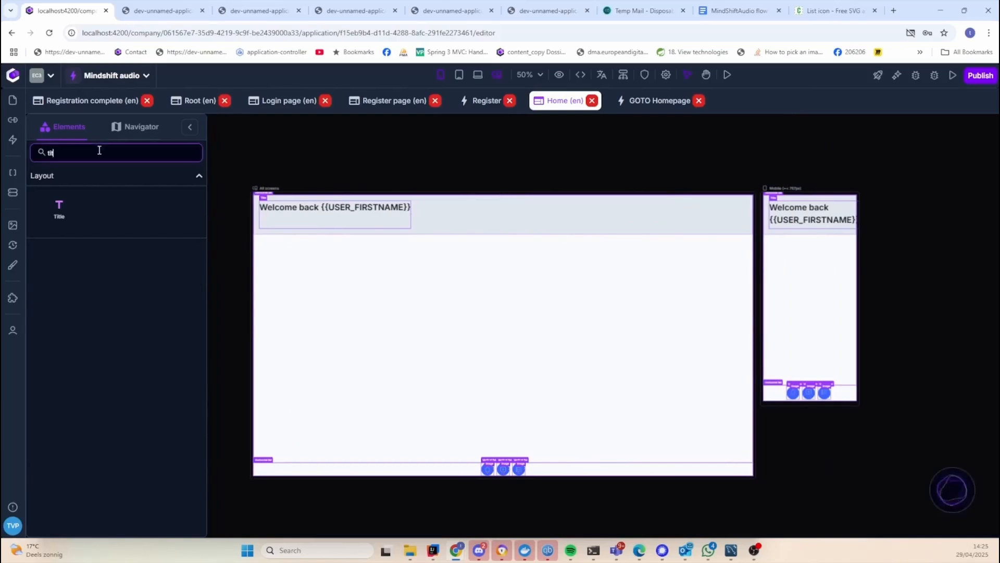
text(hor)
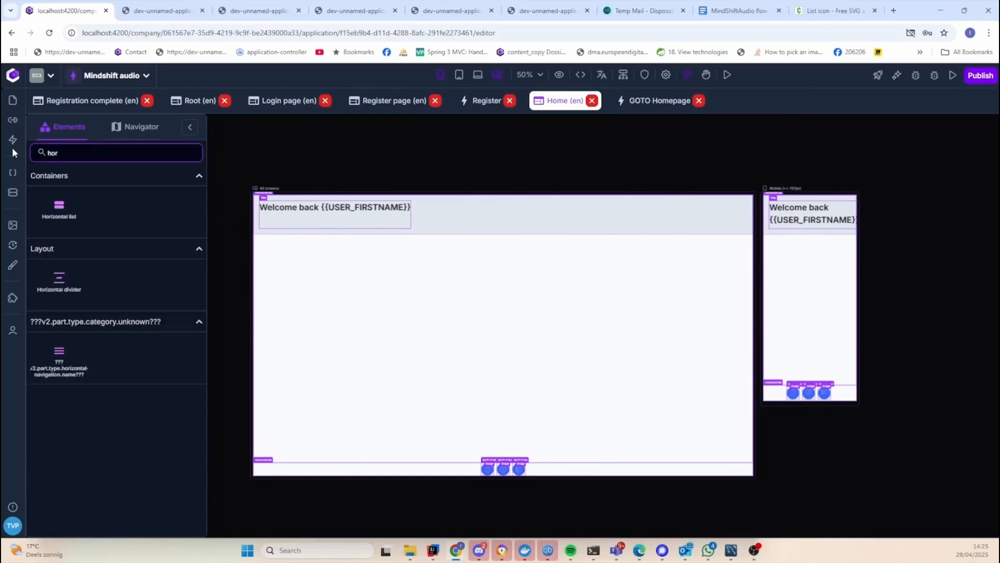
drag(59, 206, 698, 212)
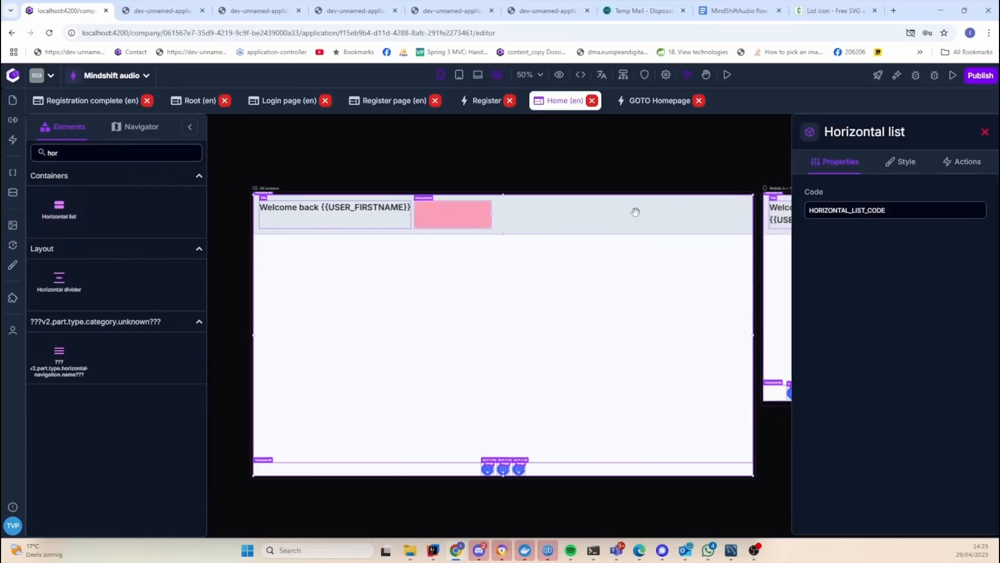
Set the welcome title's Grow value to 1 and deselect it
click(368, 216)
click(906, 162)
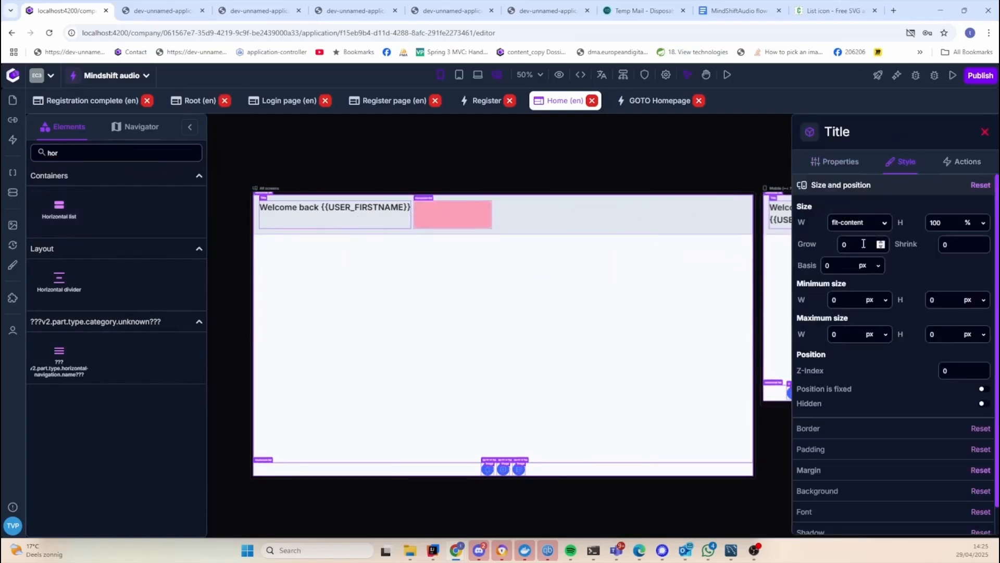
click(843, 245)
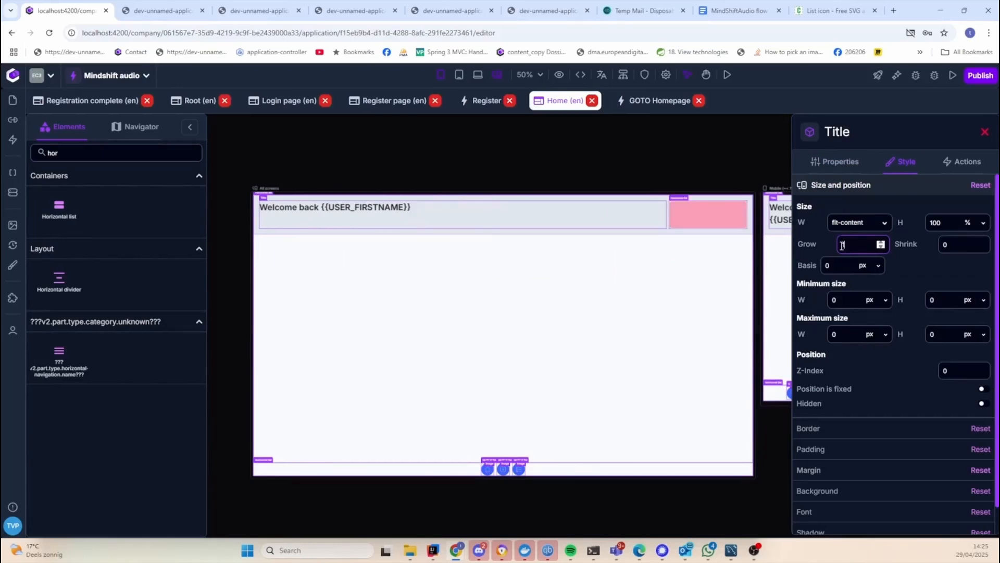
key(space)
drag(759, 145, 710, 163)
drag(533, 172, 578, 170)
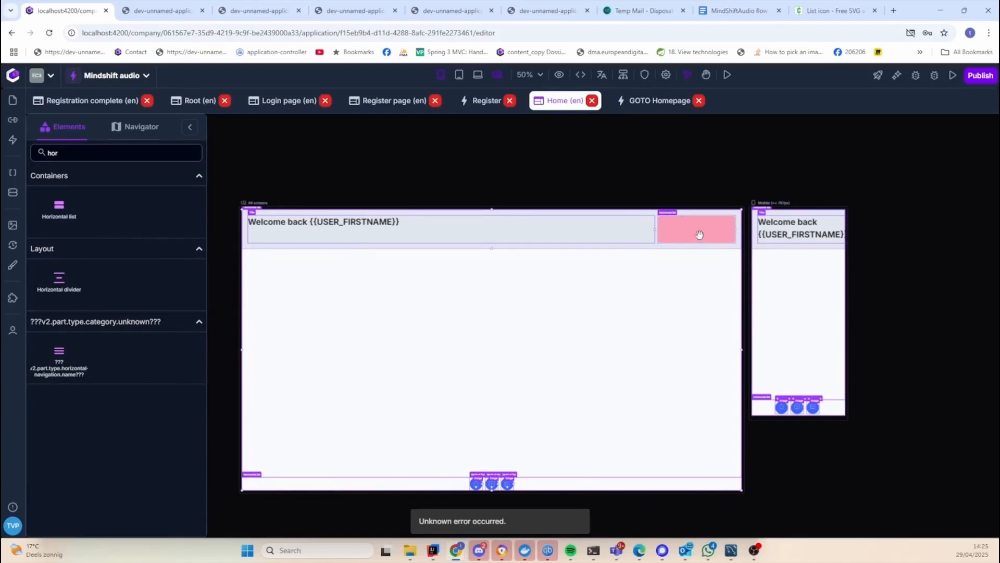
Reset the background style of the horizontal list nested in the header
drag(742, 180, 669, 186)
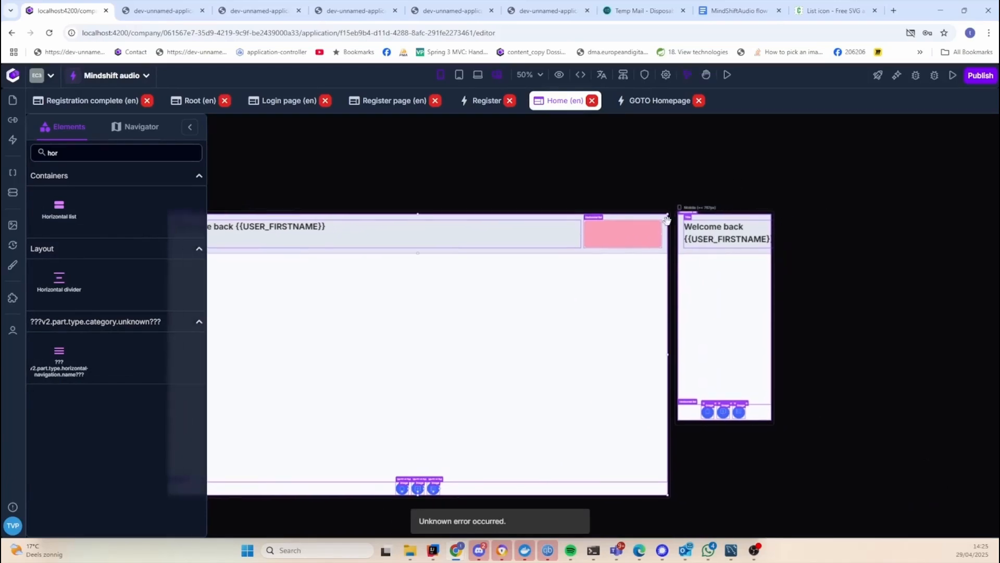
click(624, 236)
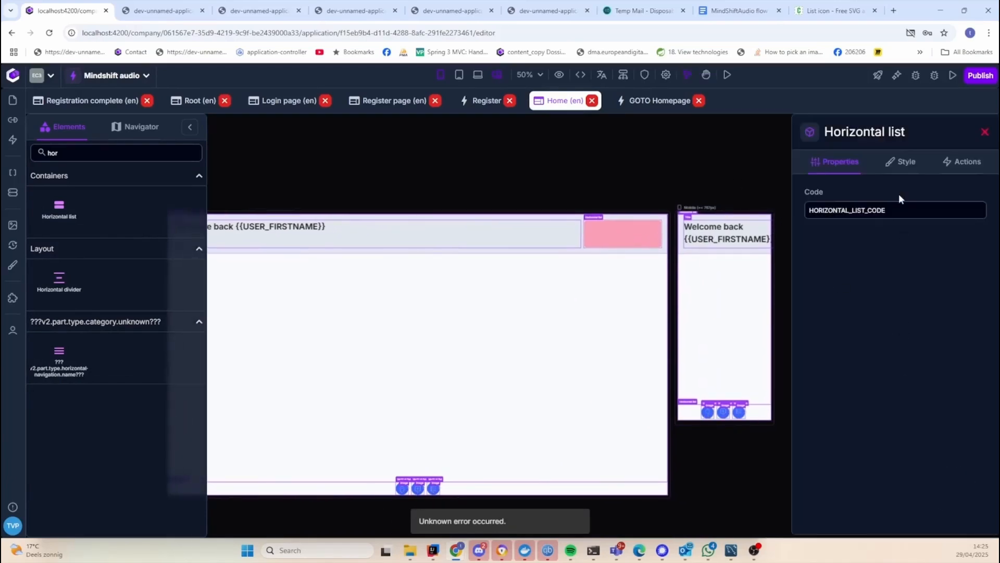
click(901, 161)
scroll(875, 477, down, 1)
scroll(875, 477, down, 1)
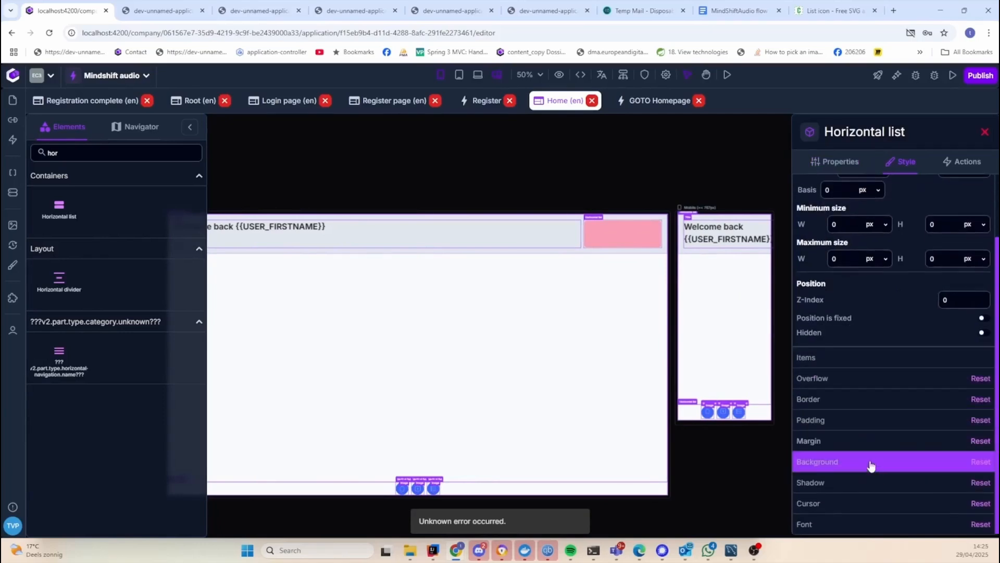
click(871, 464)
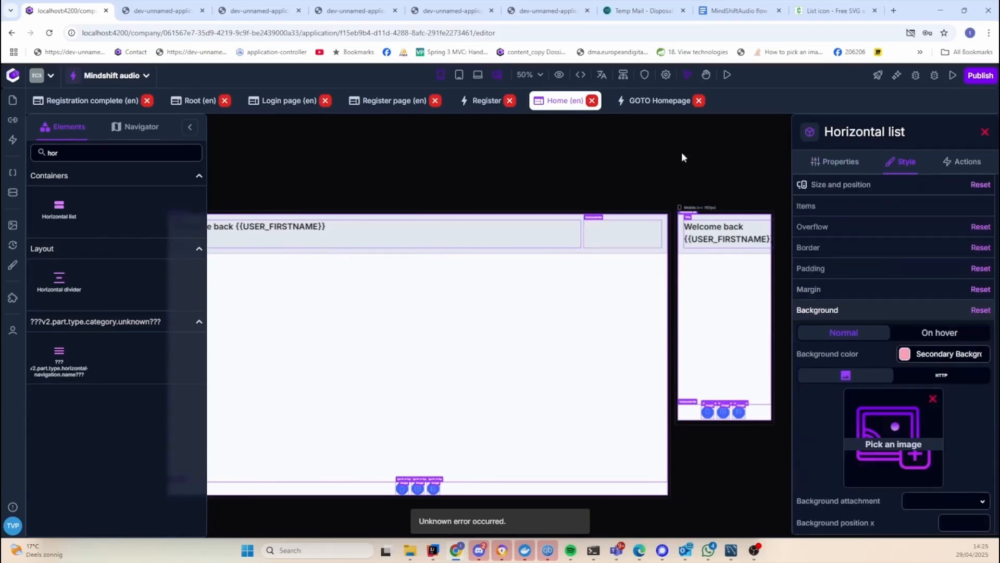
Add a Title element inside the horizontal list nested in the header
click(129, 154)
text(tit)
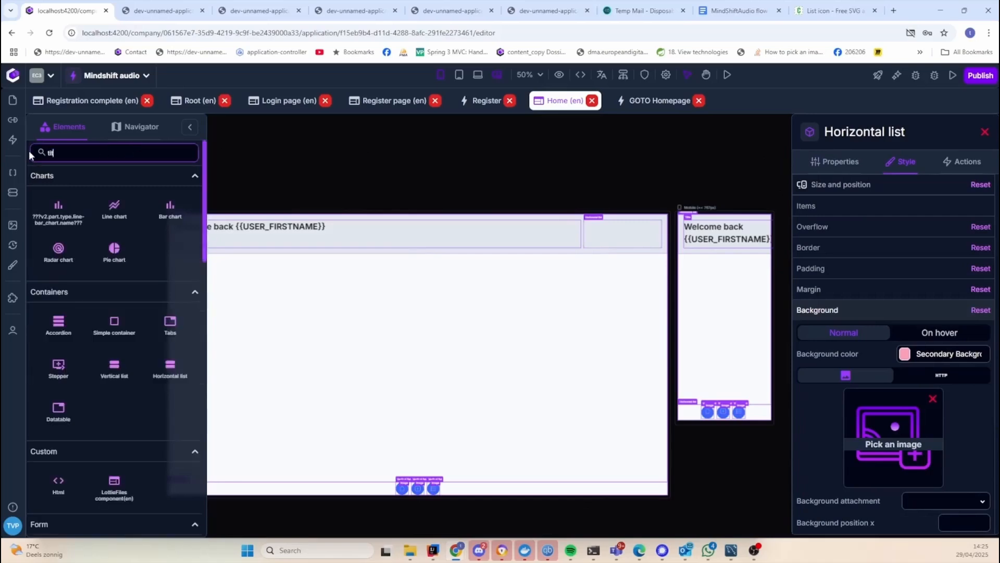
drag(59, 208, 612, 230)
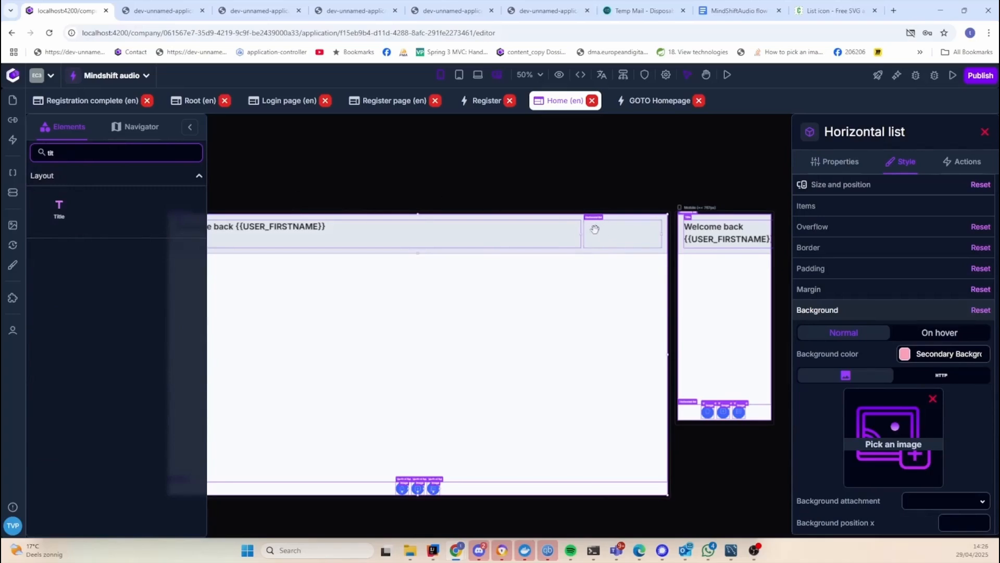
drag(59, 208, 625, 239)
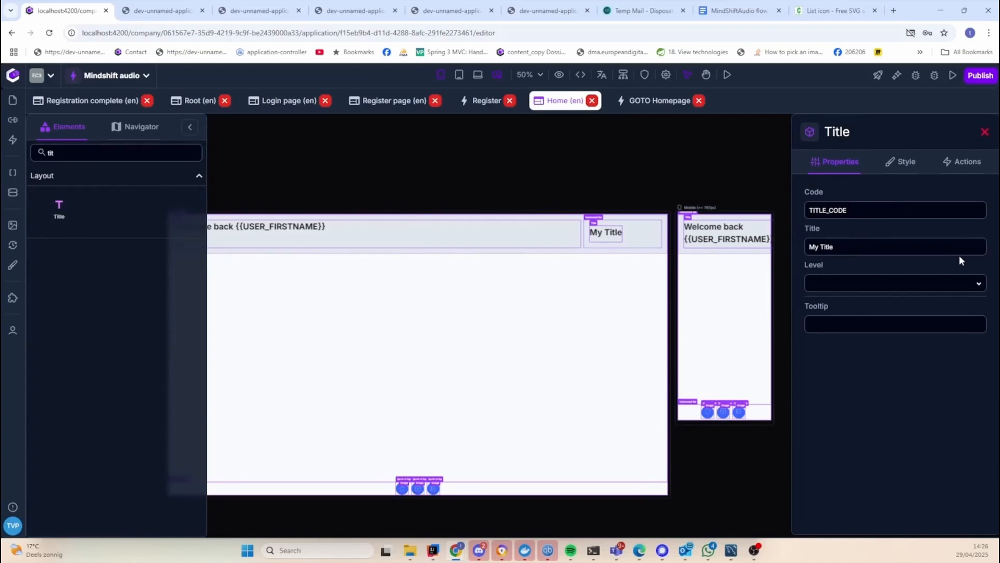
Set the nested list's title text to "Credits: {{REMAINING_CREDITS}}"
click(906, 250)
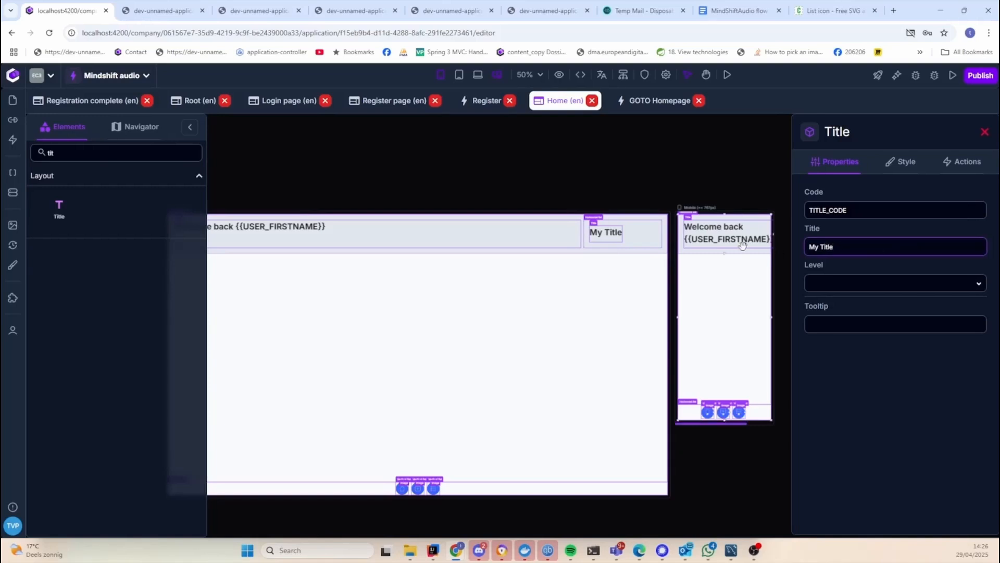
key(ctrl+a)
text(Credits: {{)
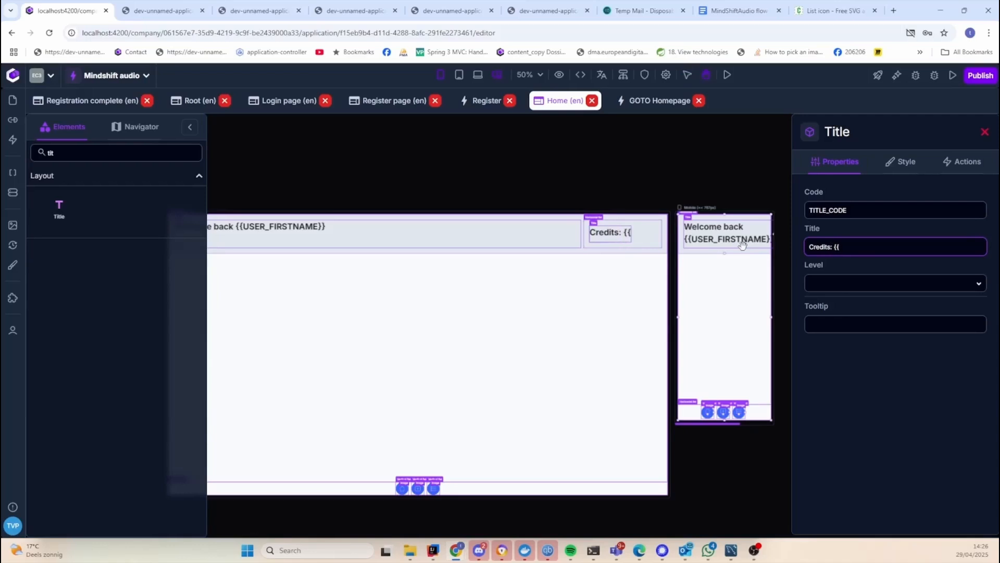
text(REMAINING_)
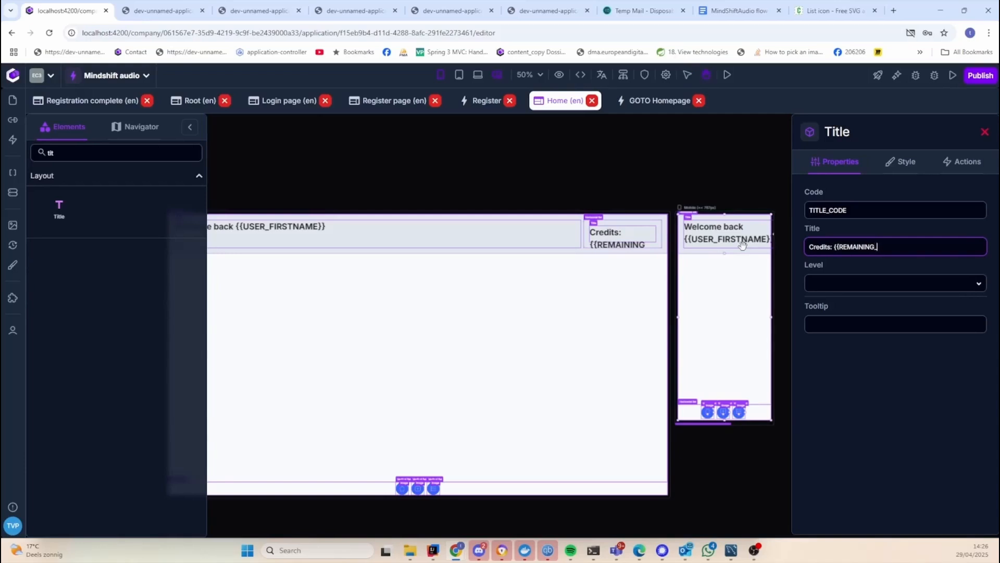
text(CREDITS)
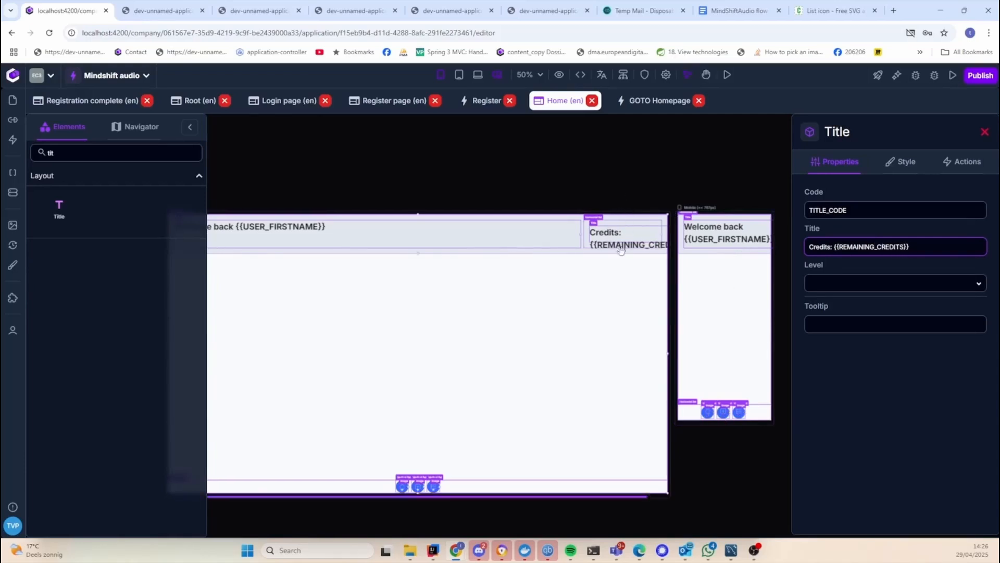
click(347, 176)
Set the welcome title's height to 50 px and reset its separate mobile height
click(339, 230)
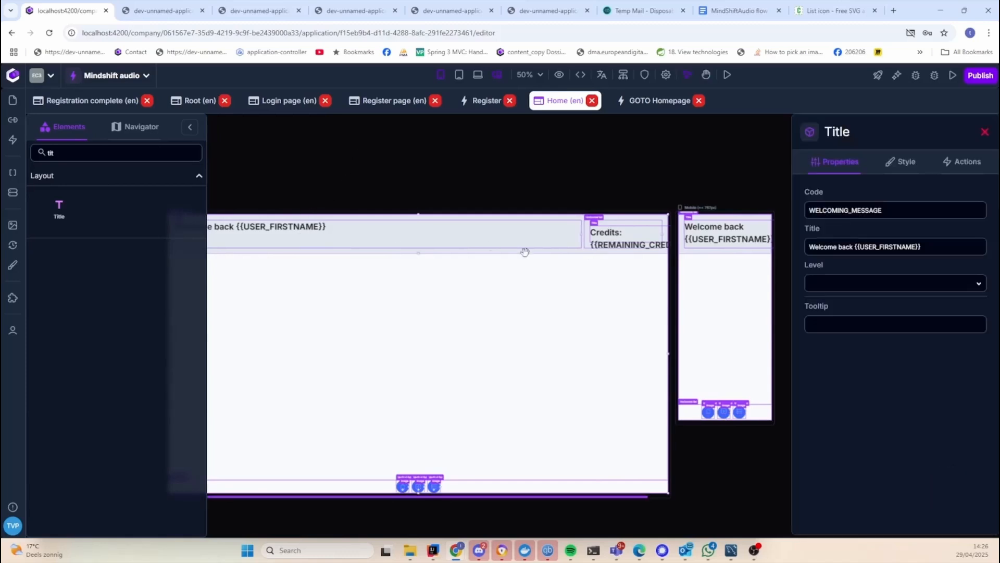
click(903, 162)
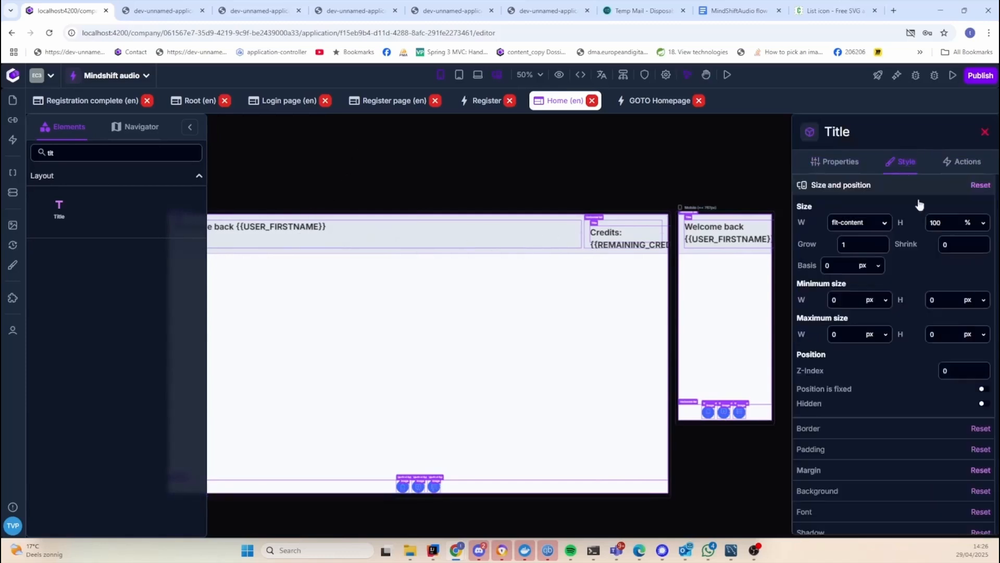
click(969, 223)
click(963, 241)
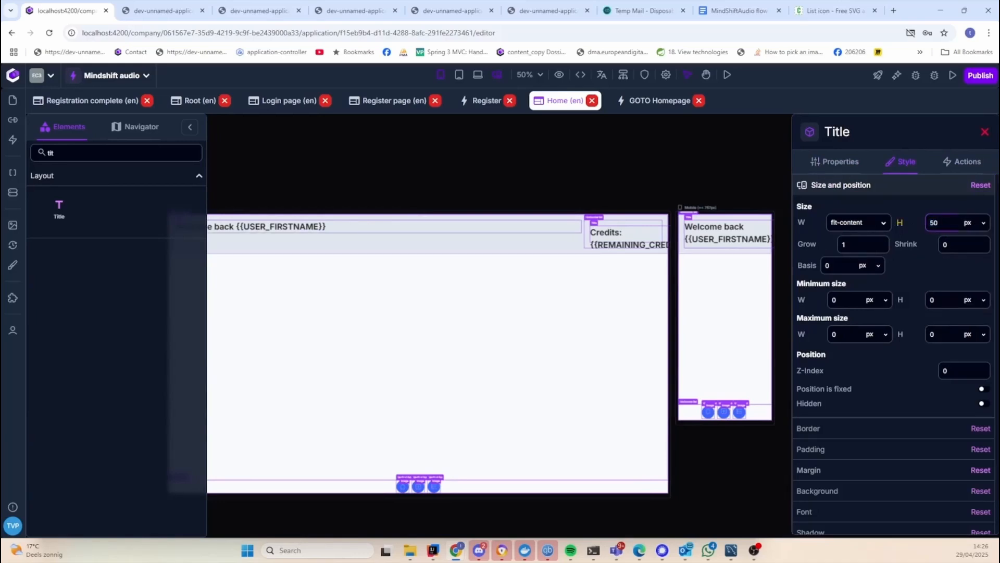
mouse_move(900, 225)
click(940, 248)
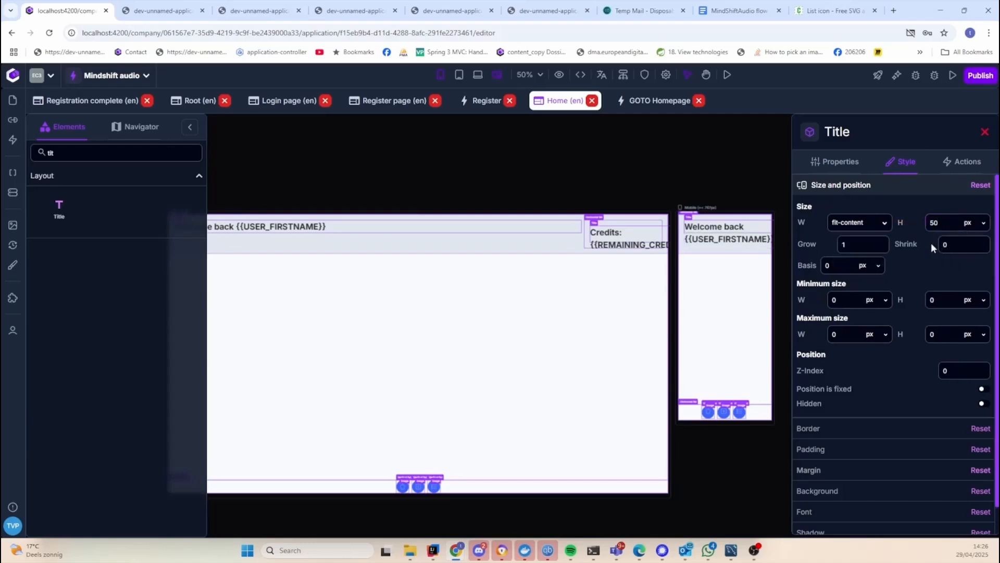
Set the height of the horizontal list around the credits title to 50 px and reset its mobile height
click(611, 223)
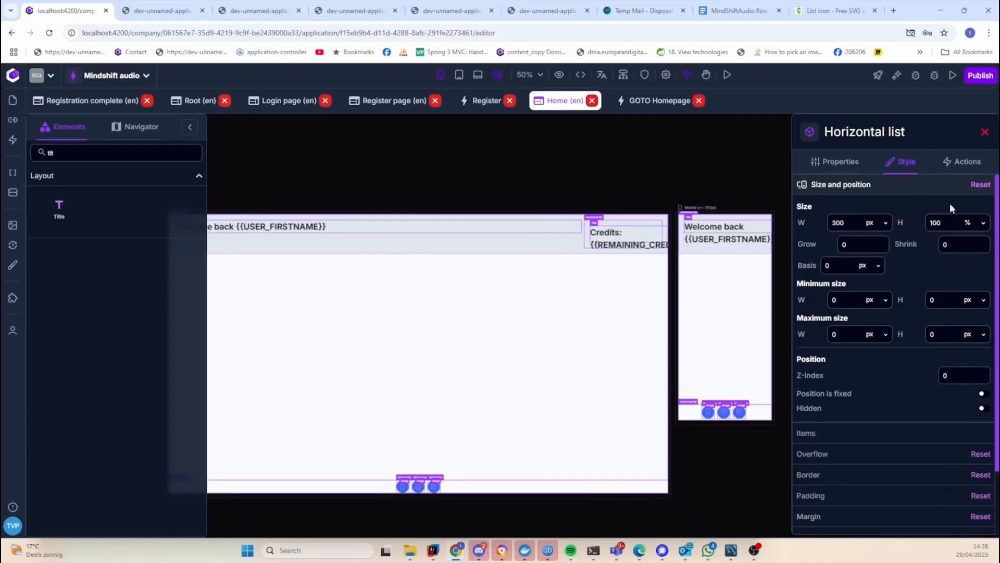
click(944, 223)
text(50)
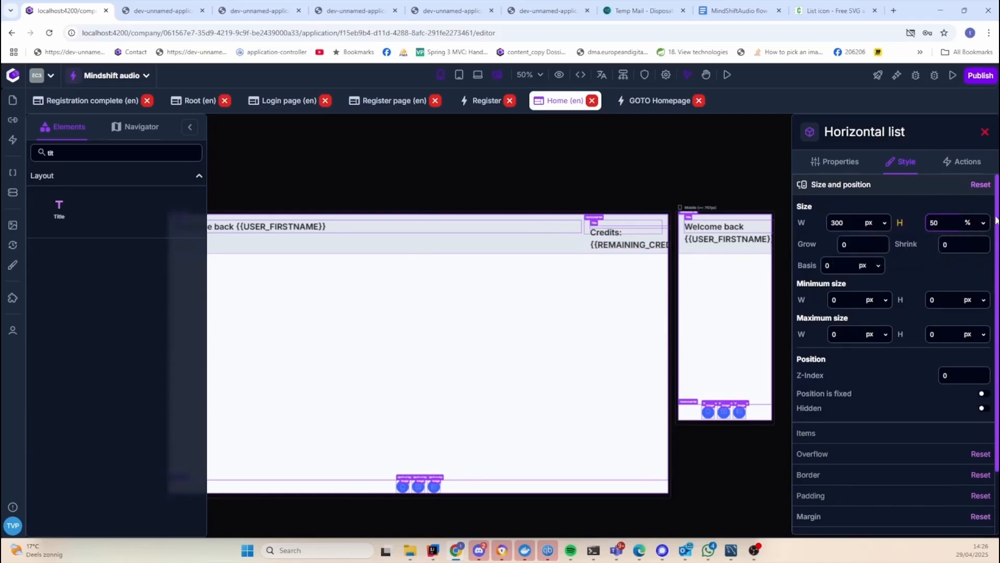
click(983, 223)
click(969, 240)
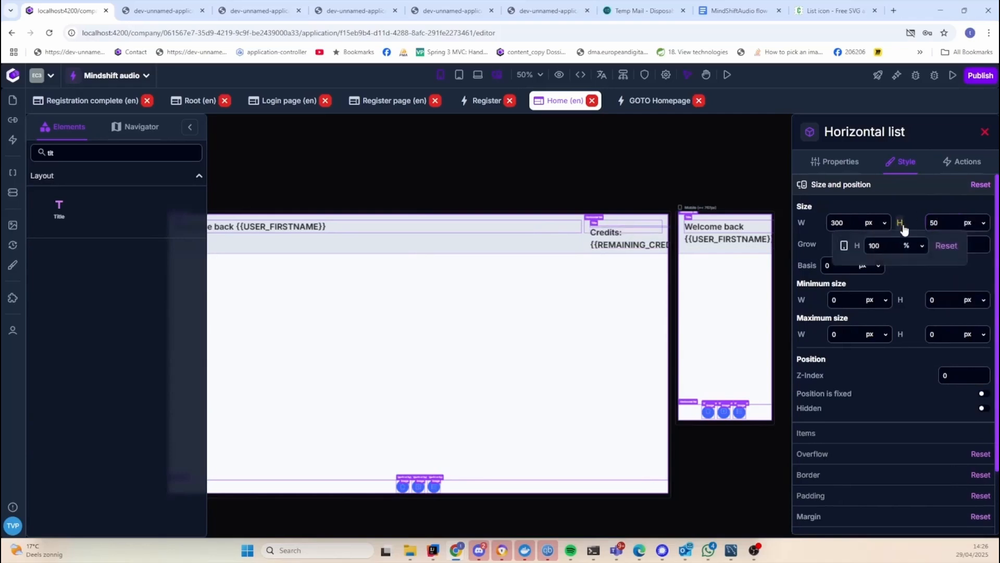
mouse_move(900, 223)
click(941, 246)
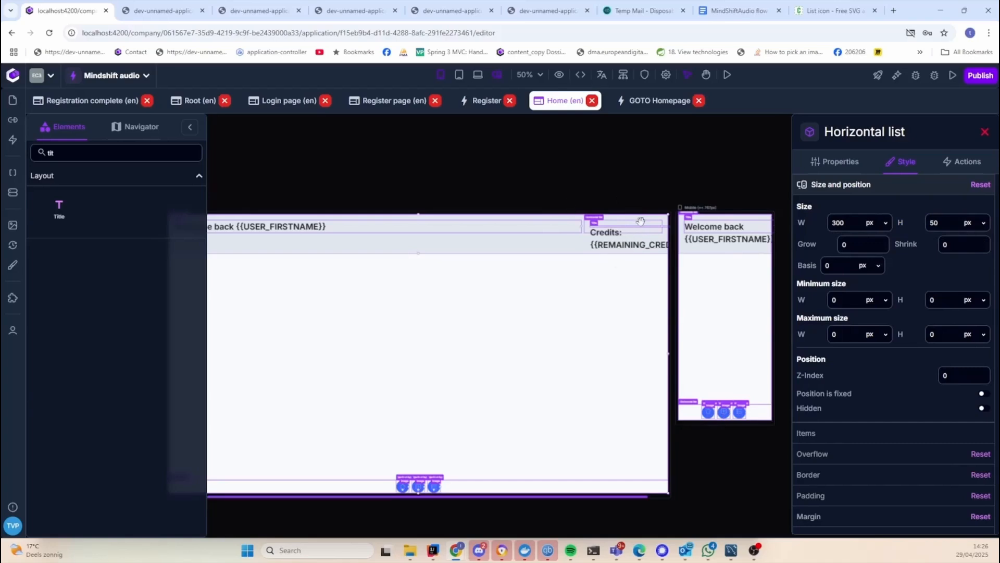
Reset the padding of the horizontal list around the credits title and deselect it
click(888, 495)
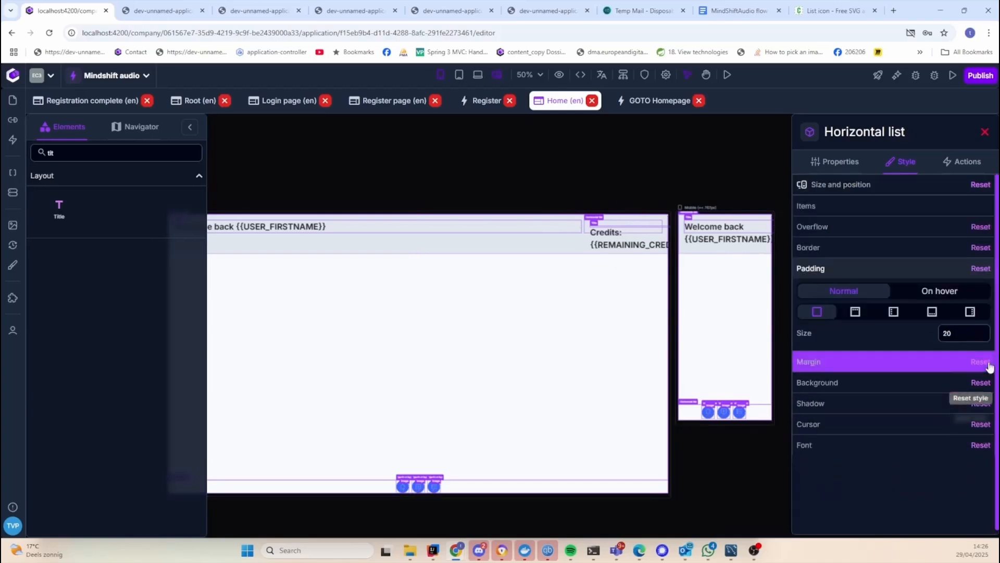
click(980, 268)
click(421, 167)
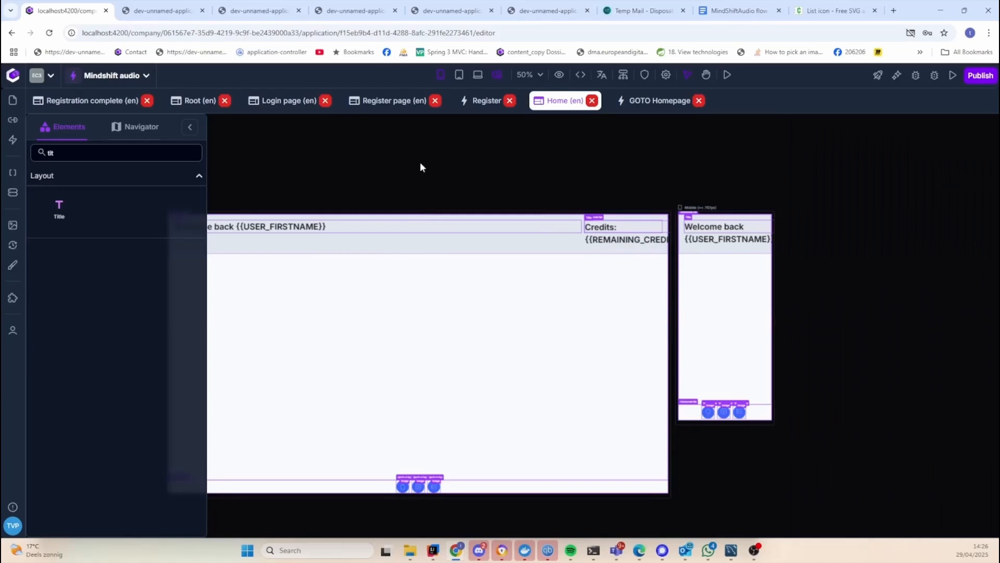
Consult the Home page mockup in the MindShiftAudio flow document and set the welcome title's font size to 16 px
click(485, 228)
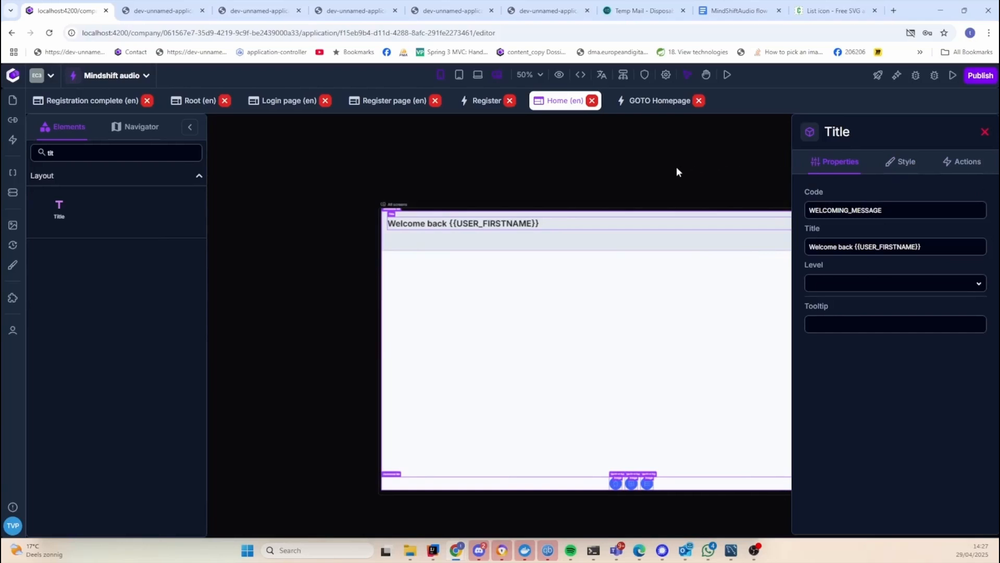
click(140, 11)
click(65, 10)
click(739, 11)
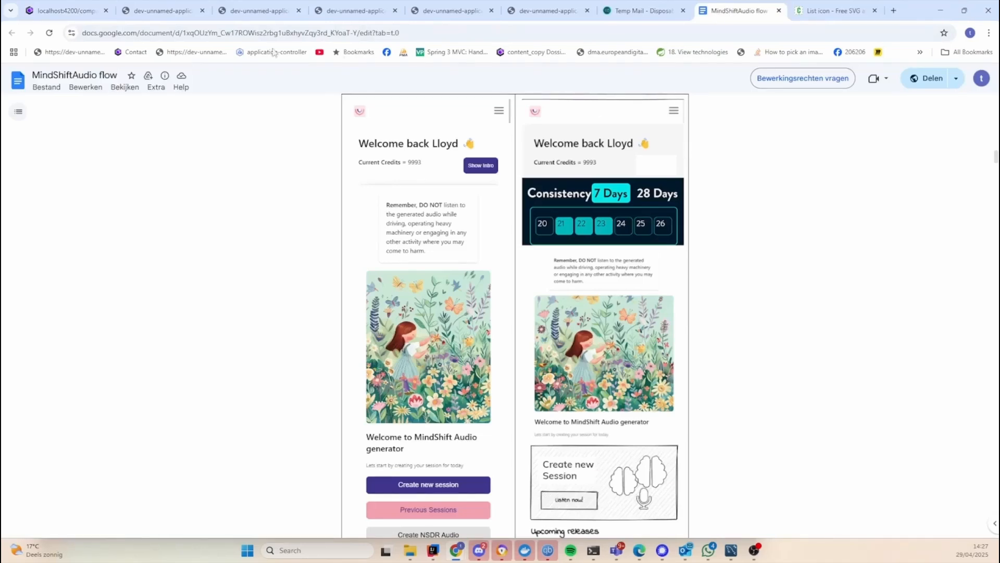
click(65, 10)
click(486, 217)
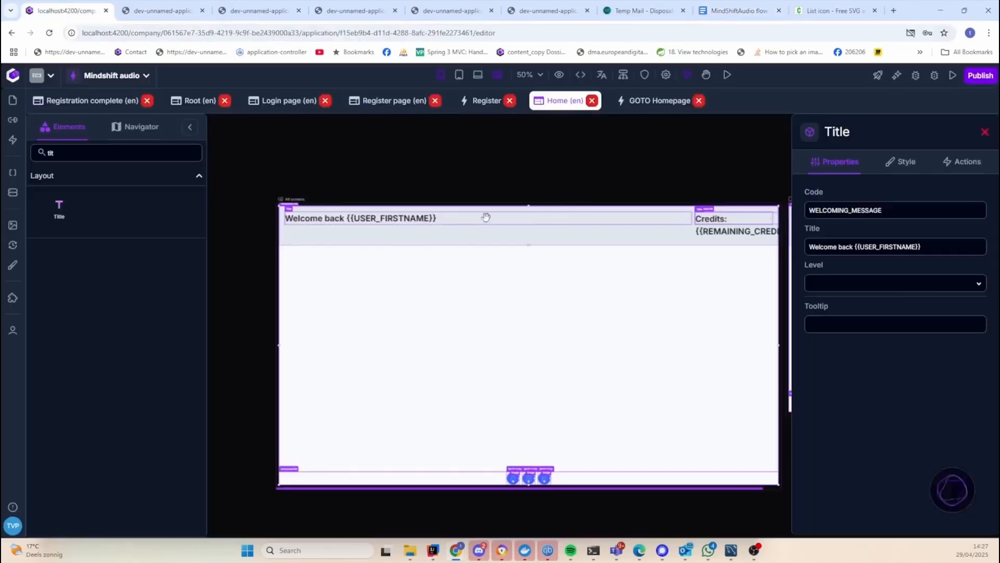
click(890, 162)
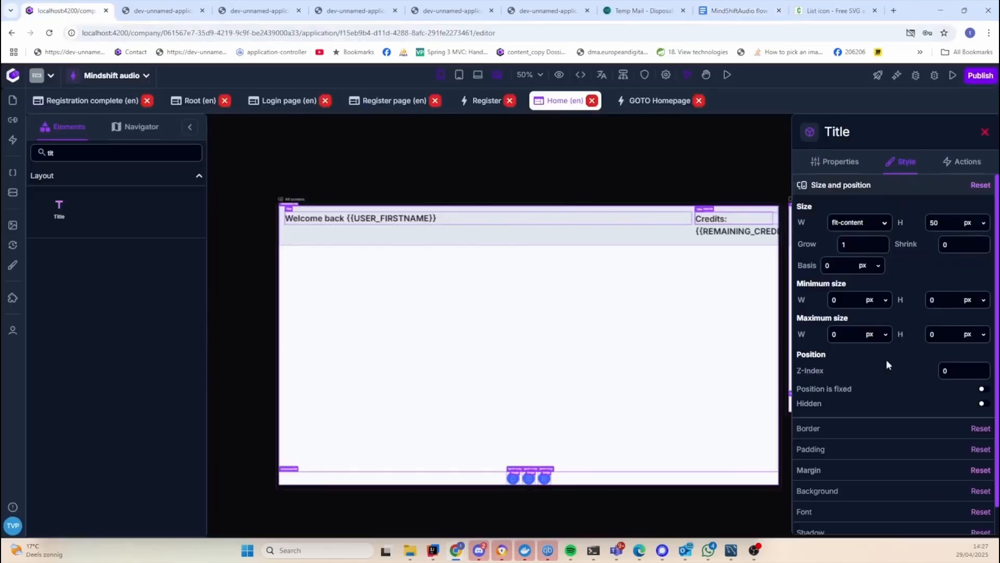
click(901, 531)
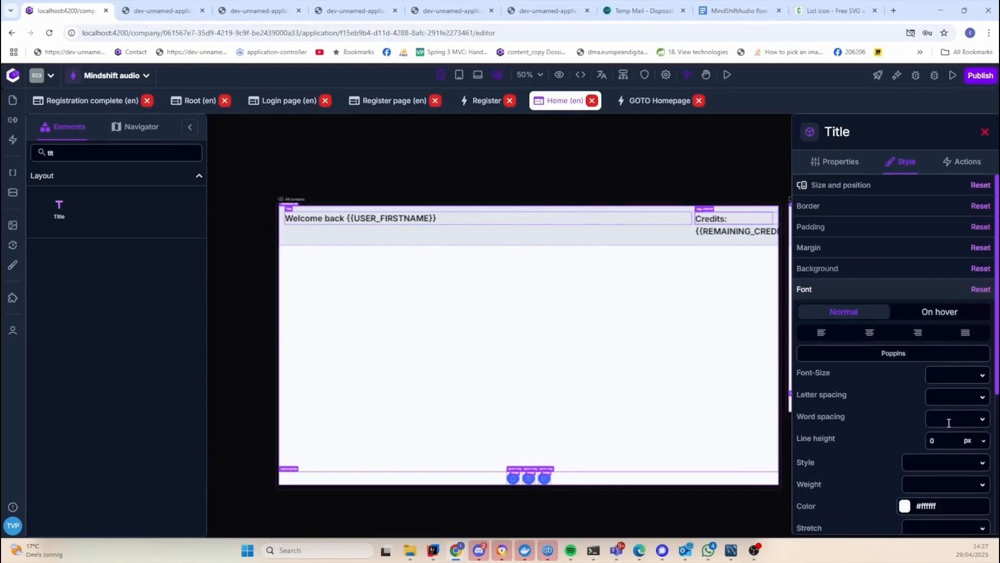
text(16)
click(977, 379)
click(975, 393)
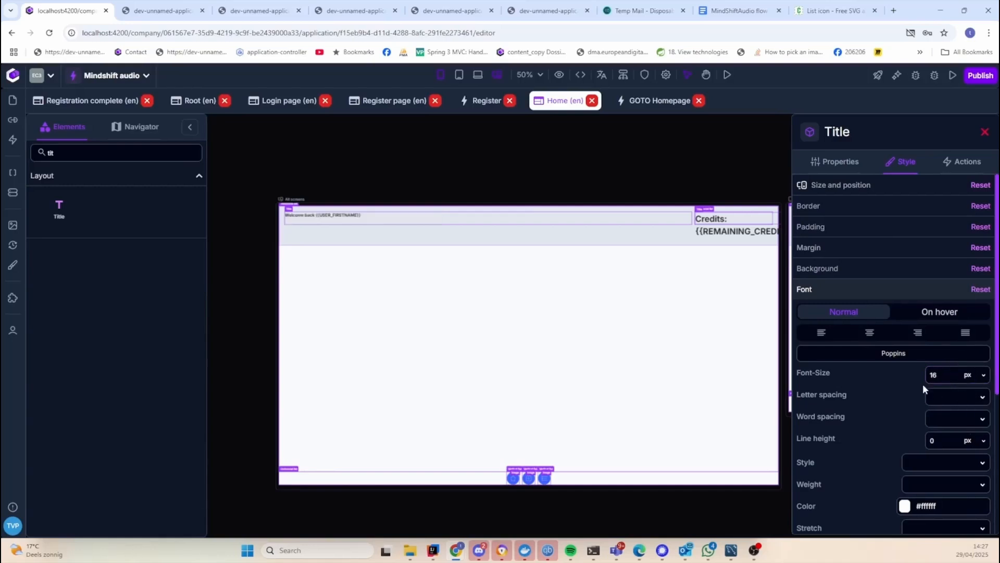
Set the welcome title's font to Mulish and deselect the title
click(909, 359)
click(614, 247)
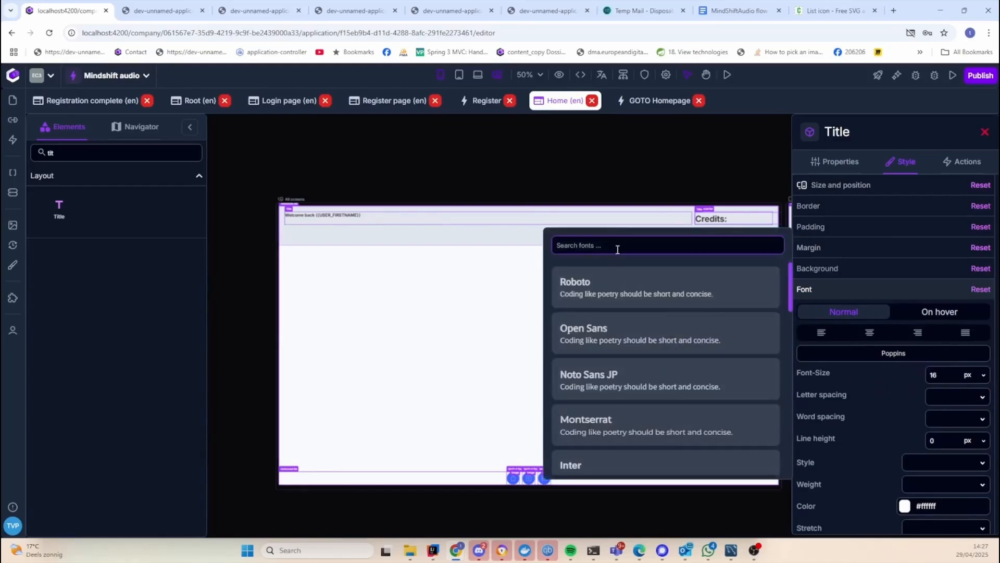
text(Mulish)
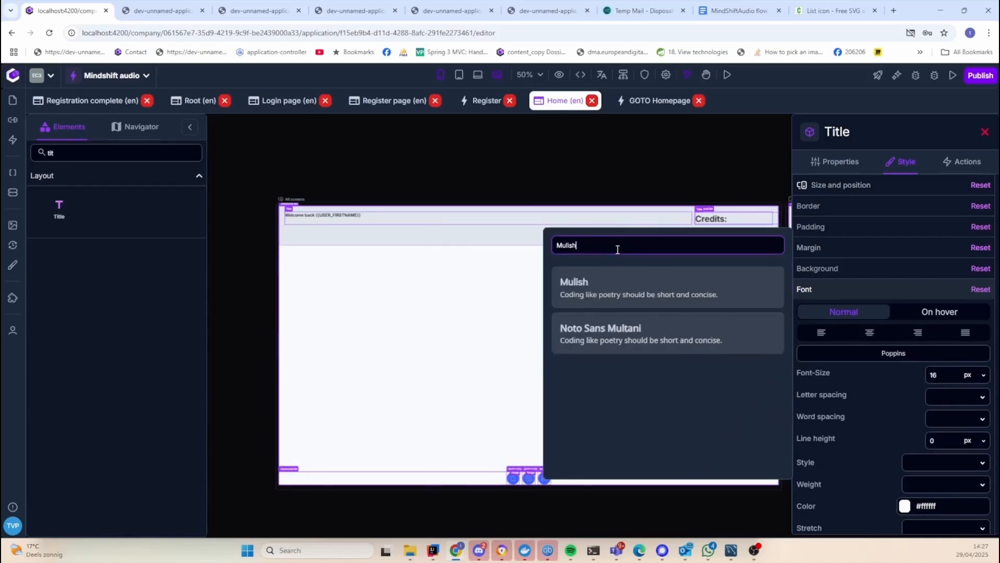
click(618, 288)
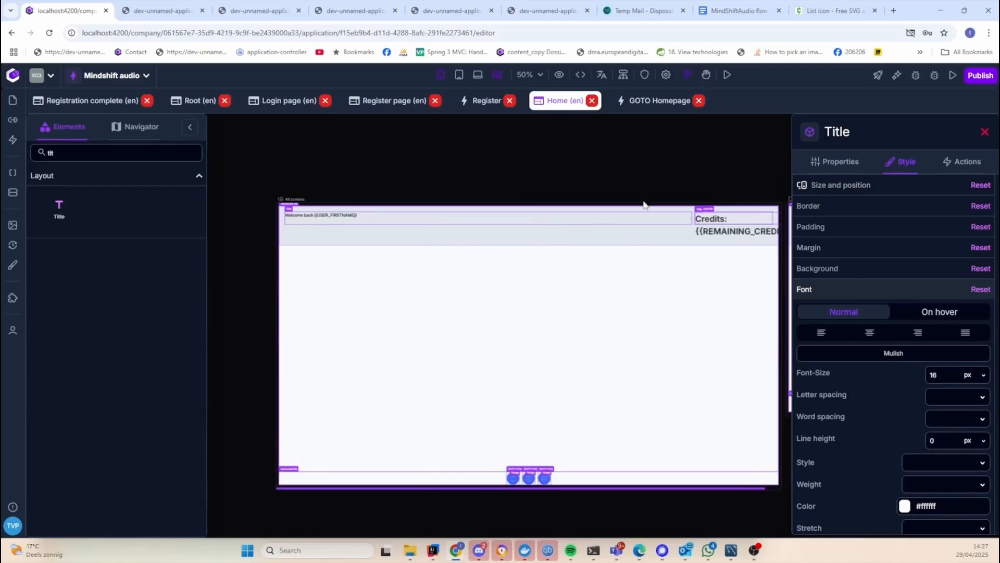
click(654, 177)
Set the font size of the credits title in the header to 16 px
click(736, 219)
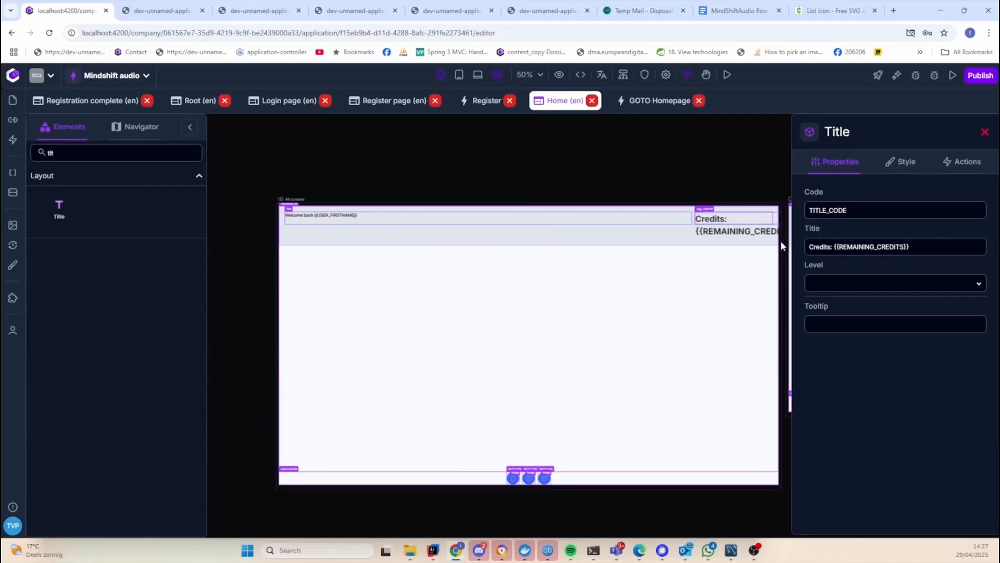
click(903, 162)
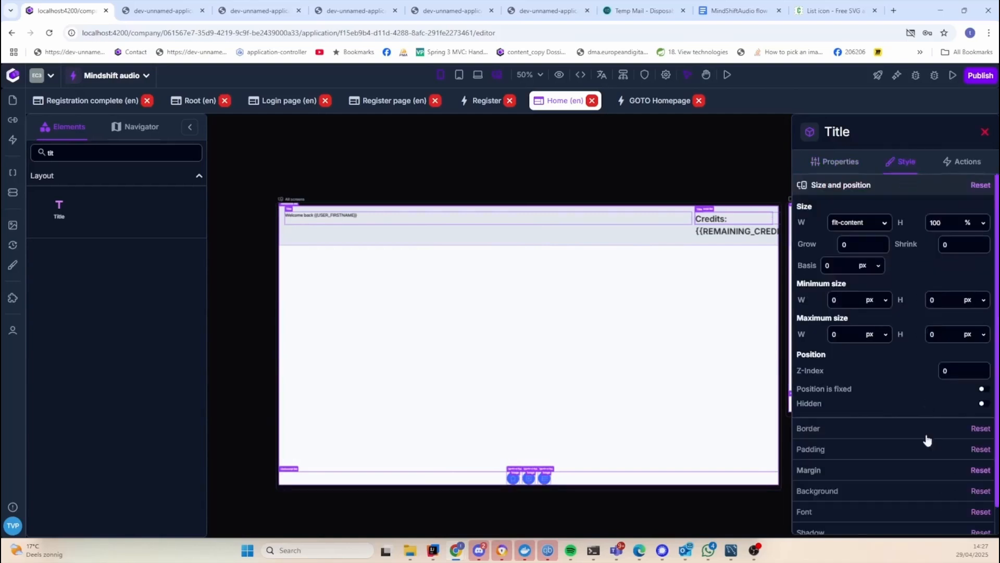
click(892, 505)
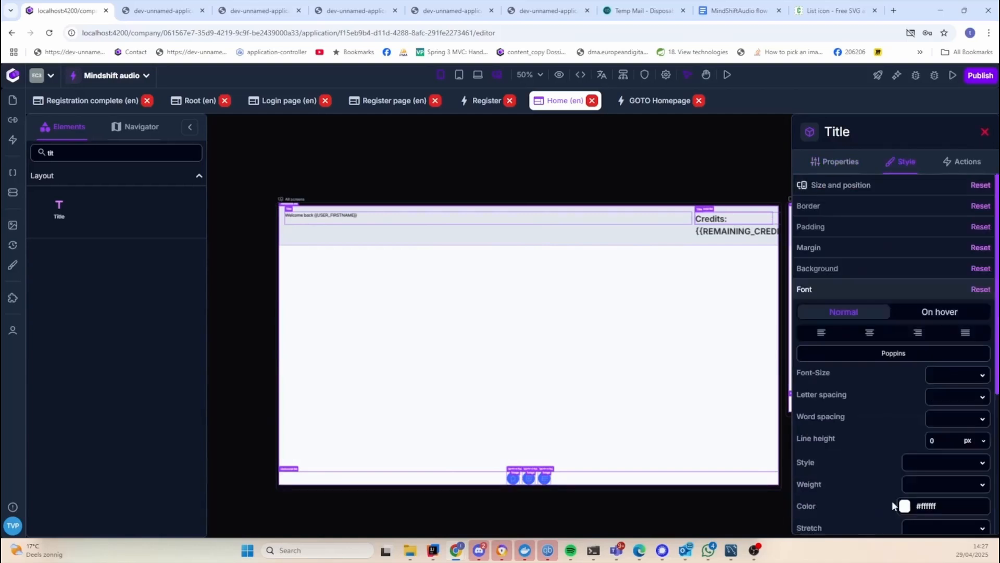
click(945, 375)
click(983, 375)
click(974, 391)
Change the credits title's font to Mulish and reduce its font size to 12 px
click(908, 360)
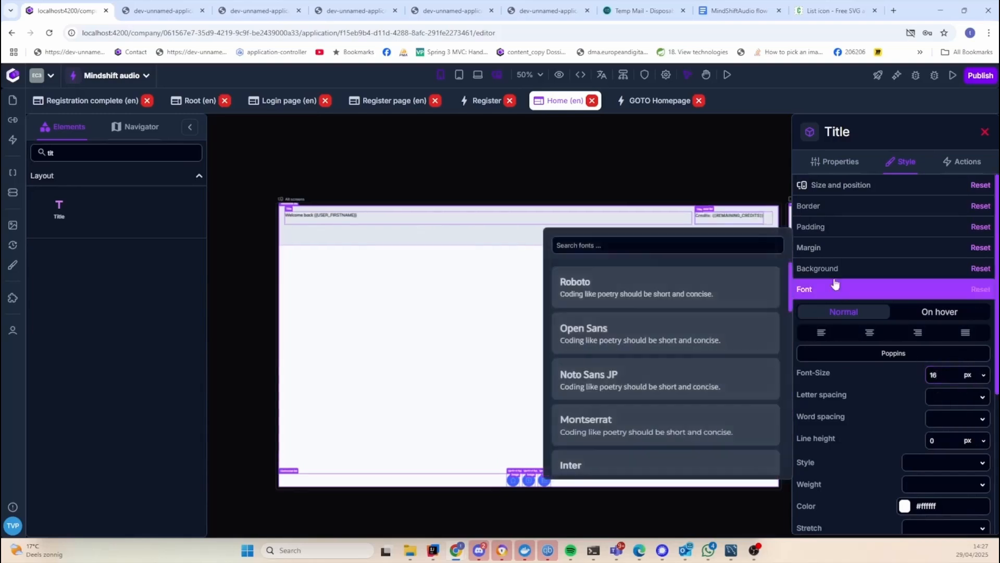
click(580, 243)
text(Mu)
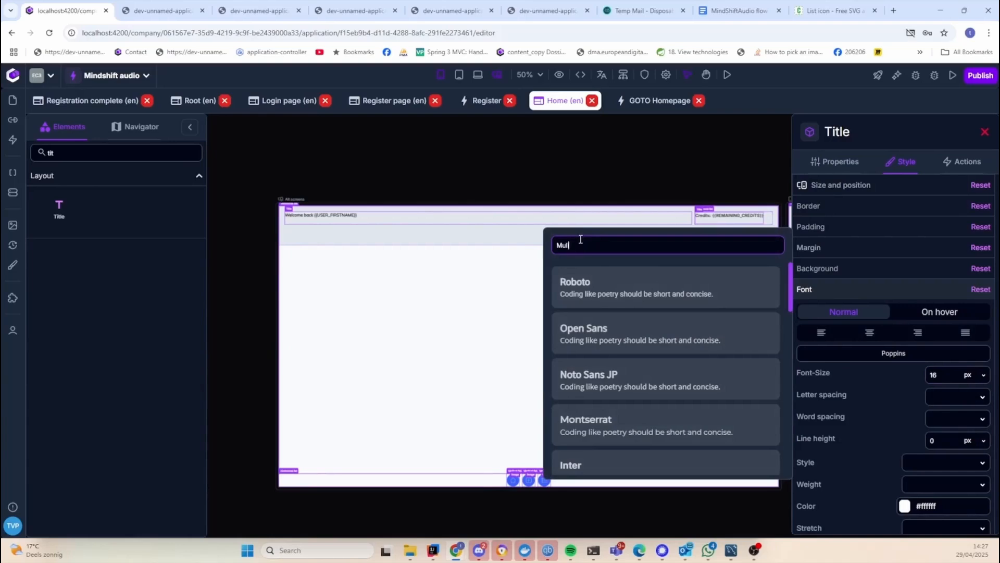
text(l)
click(584, 293)
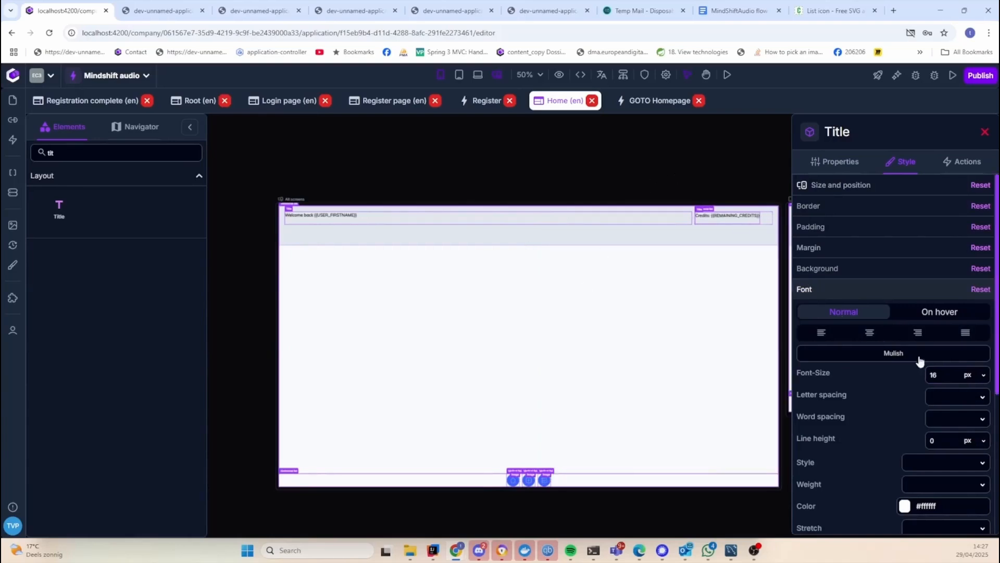
double_click(957, 375)
text(12)
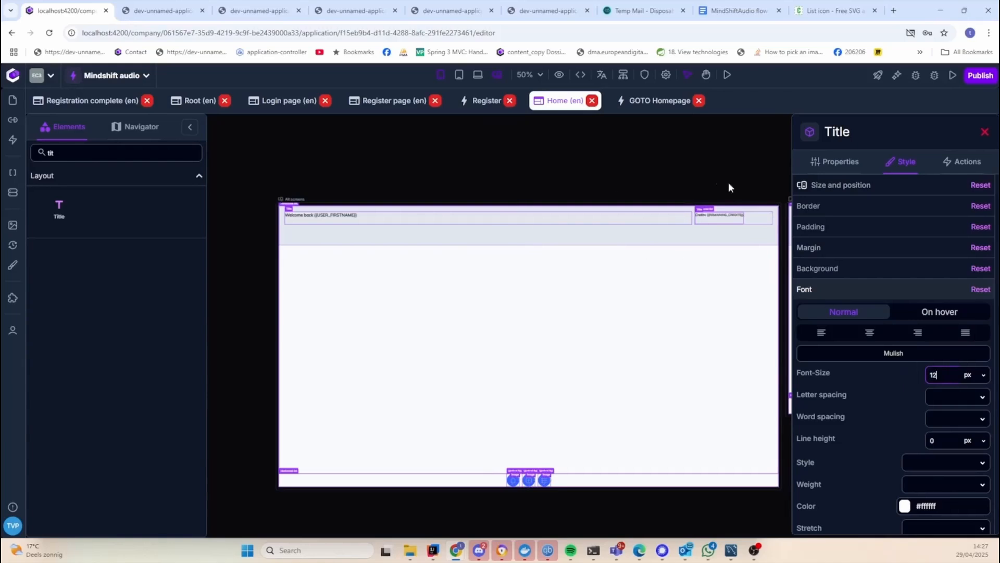
Select the header's outer horizontal list that holds the welcome and credits titles
drag(676, 164, 515, 168)
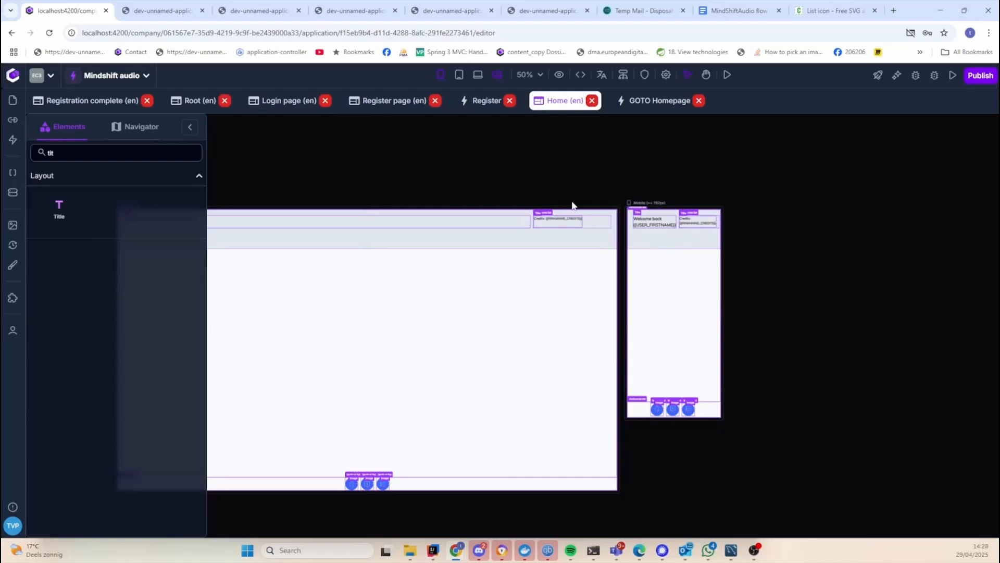
click(473, 239)
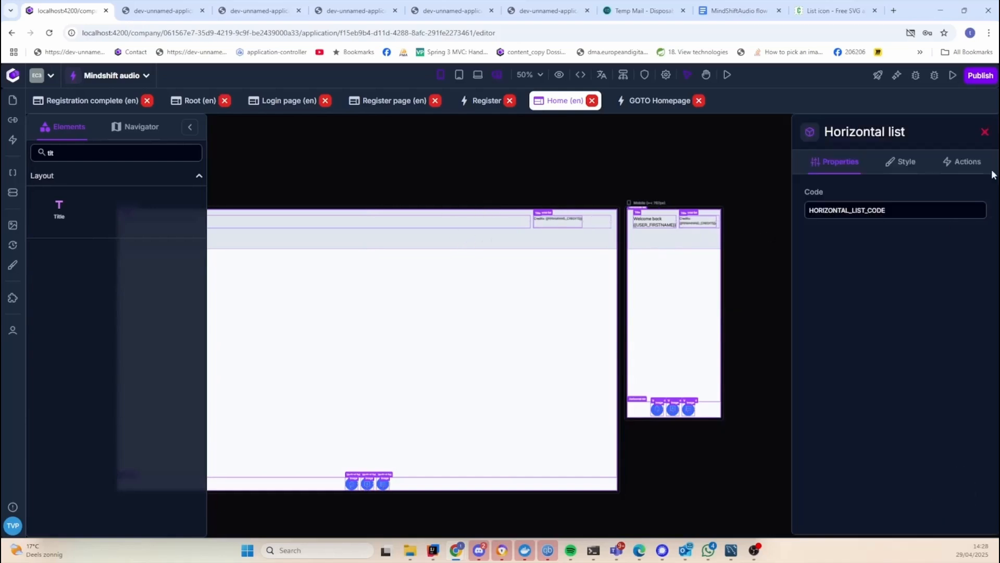
Set the height of the header's outer horizontal list to fit-content
click(903, 162)
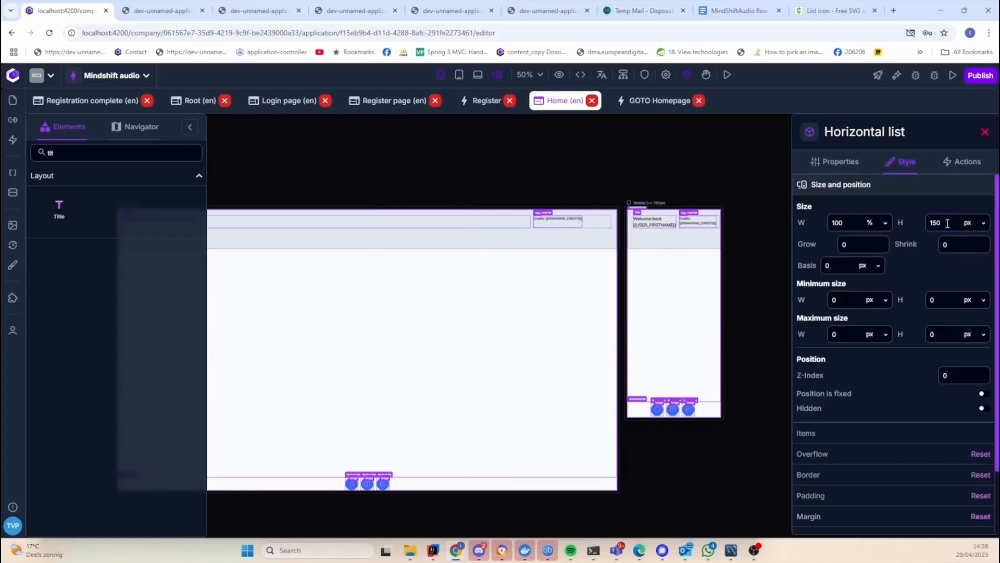
click(974, 227)
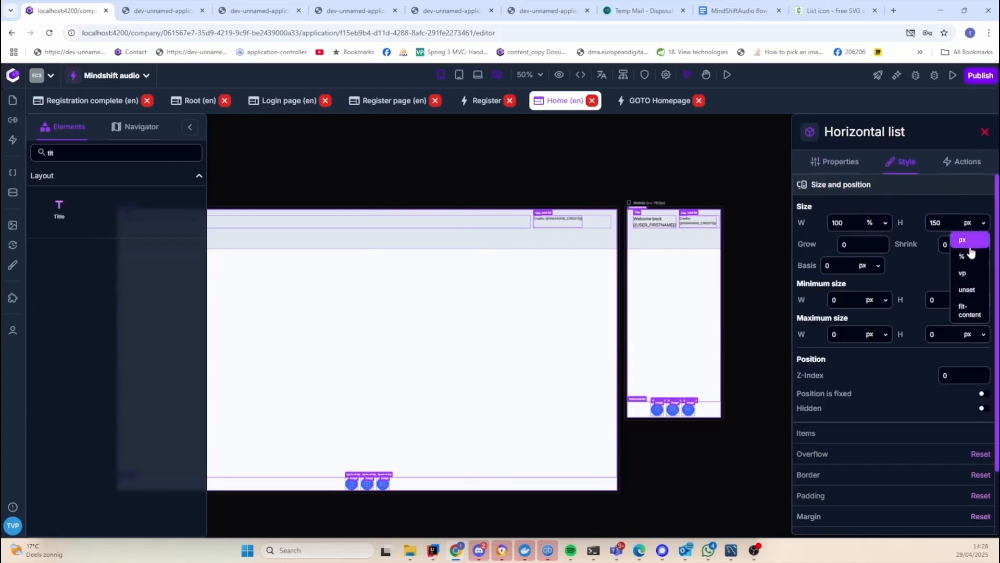
click(970, 311)
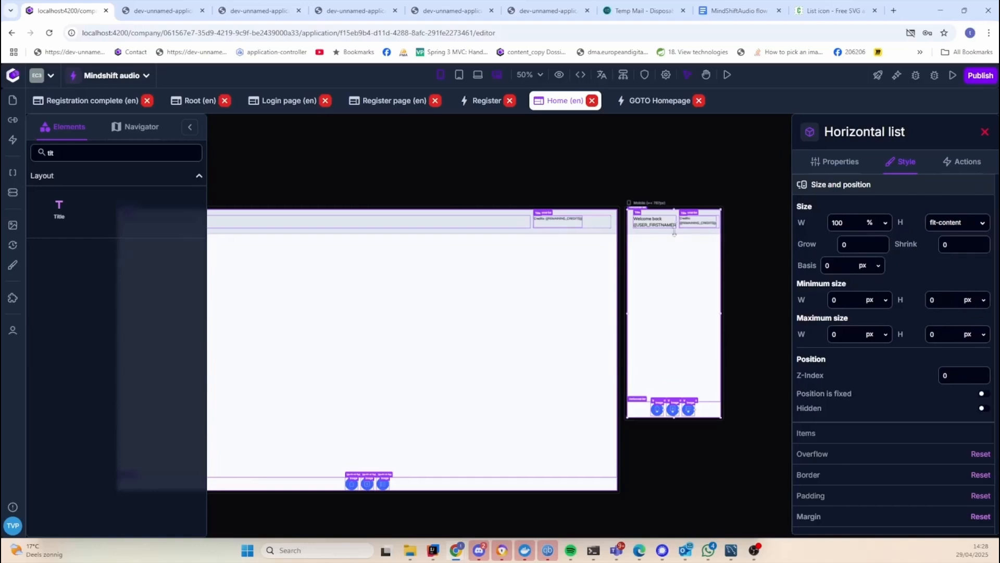
click(463, 180)
drag(393, 172, 566, 180)
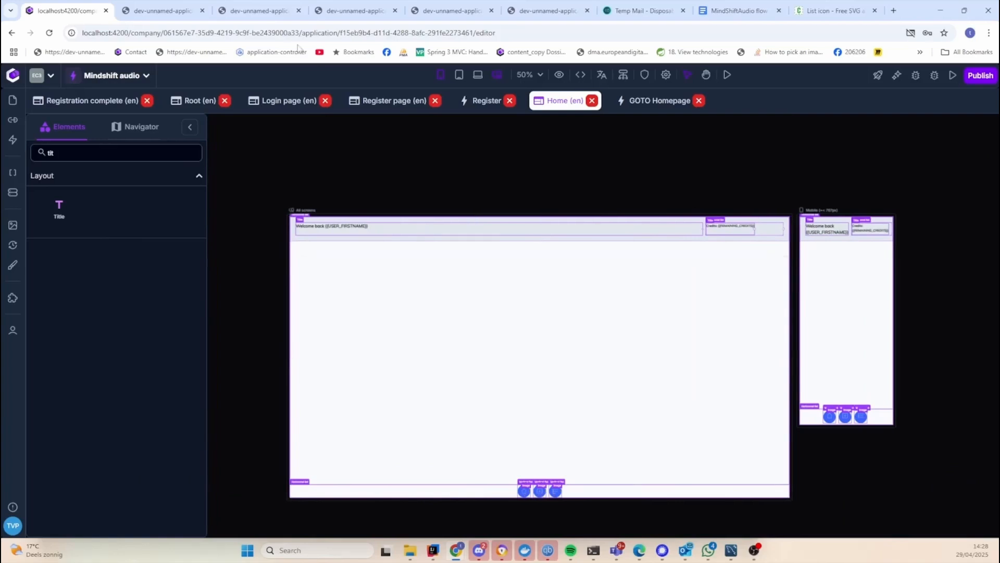
Set the height of the "Welcome back {{USER_FIRSTNAME}}" title to fit-content
click(640, 223)
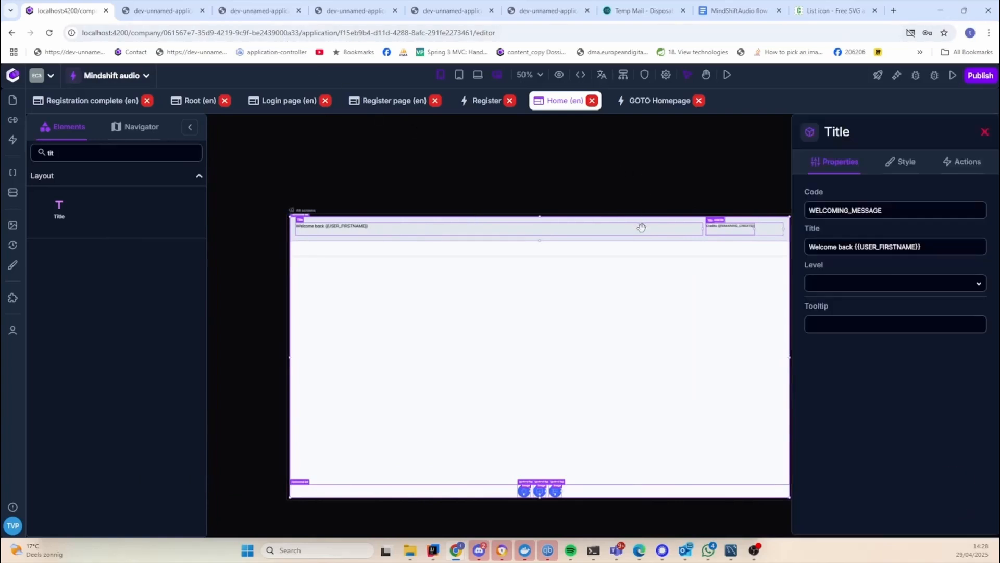
click(909, 166)
click(971, 225)
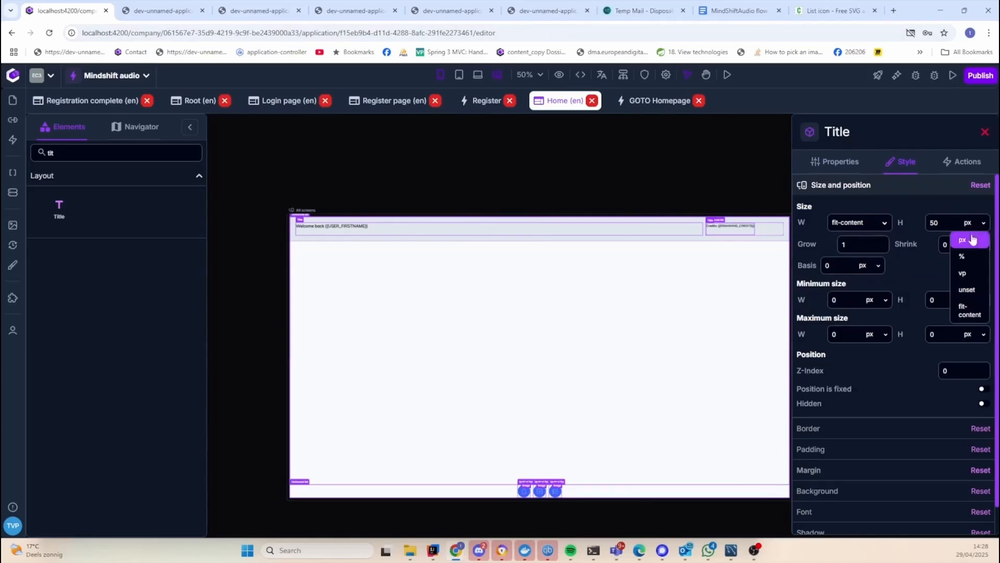
click(970, 289)
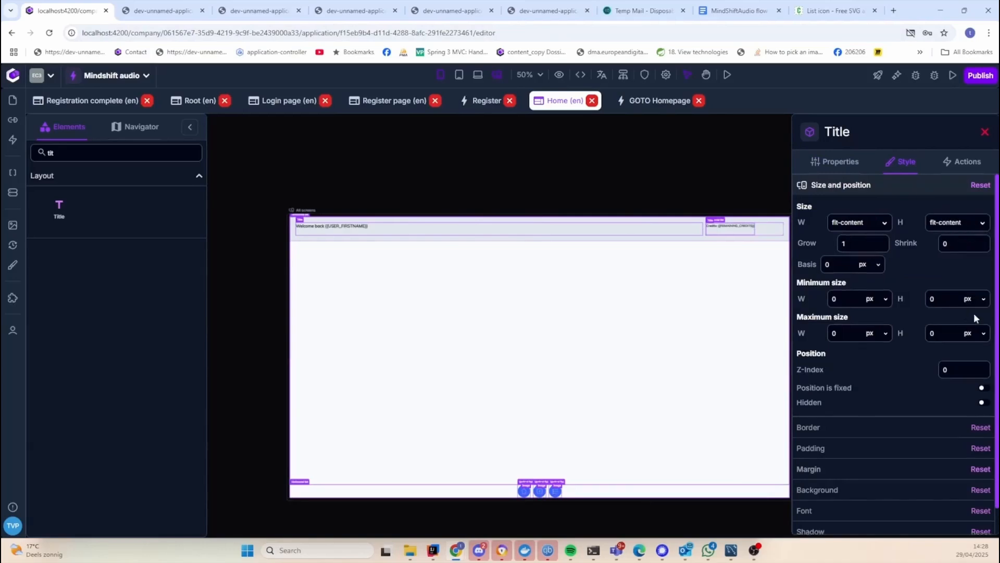
Set the heights of the credits title and of the horizontal list around it to fit-content
click(730, 229)
click(971, 223)
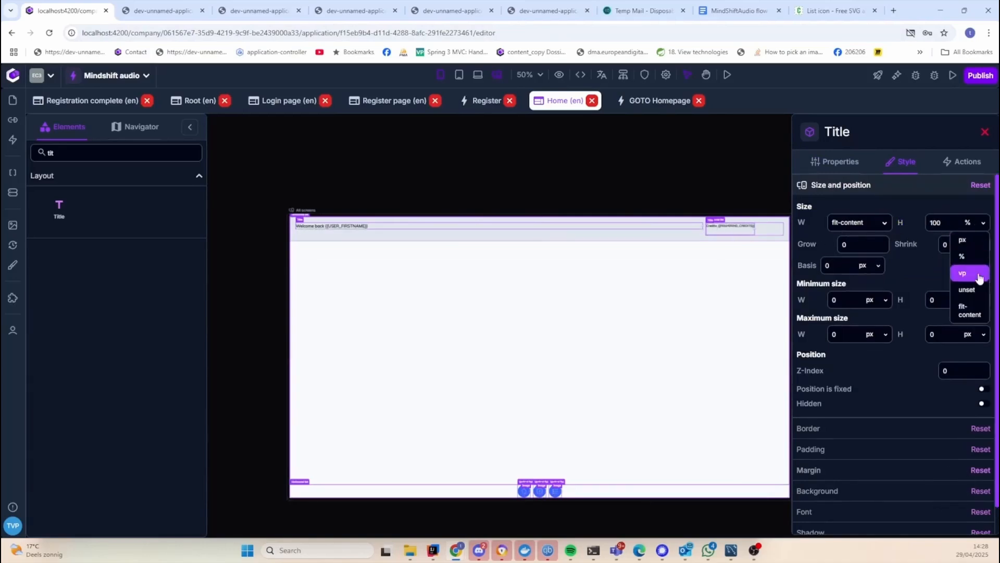
click(970, 311)
click(780, 228)
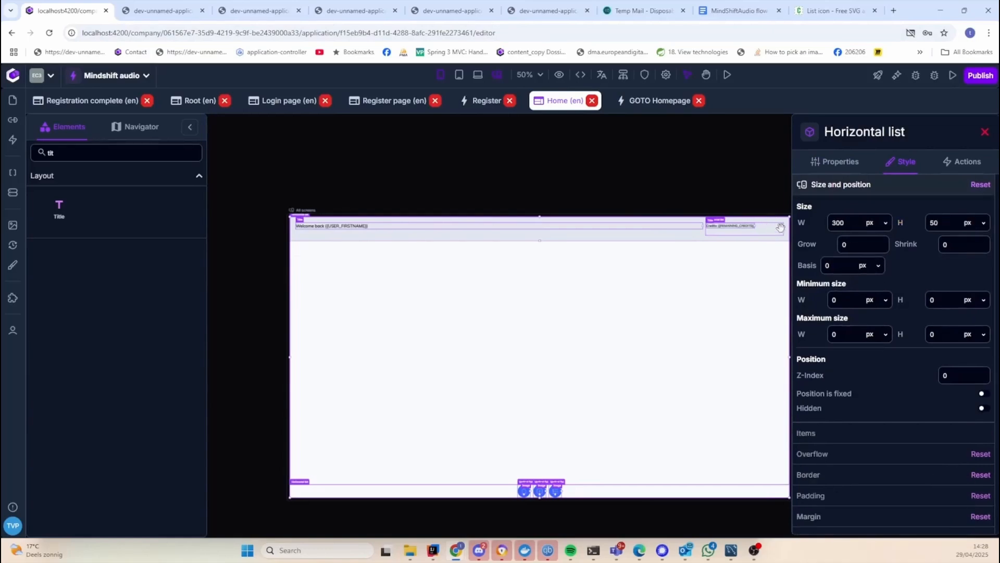
click(970, 224)
click(975, 308)
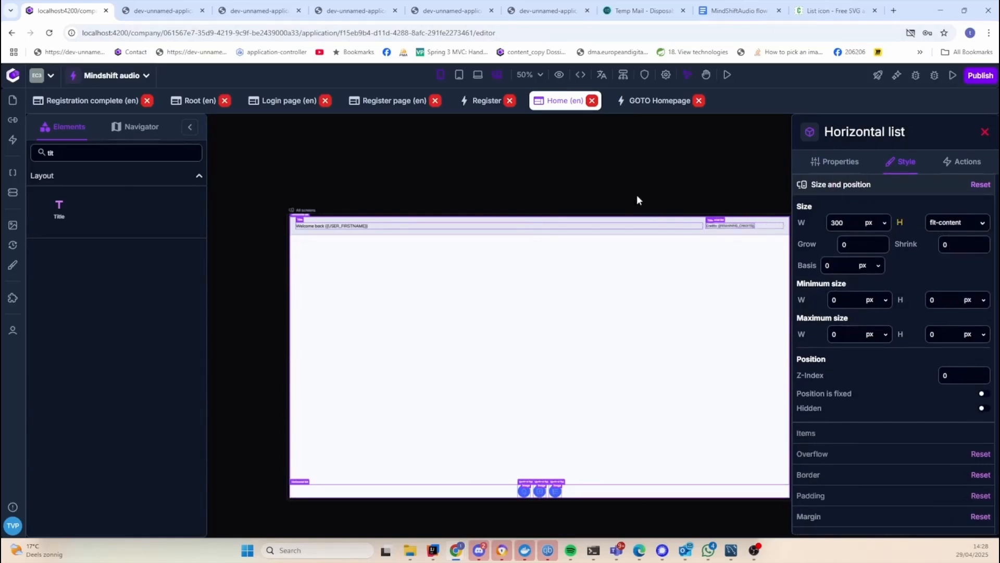
Set the font weight of the "Credits: {{REMAINING_CREDITS}}" title to Light
drag(677, 181, 555, 247)
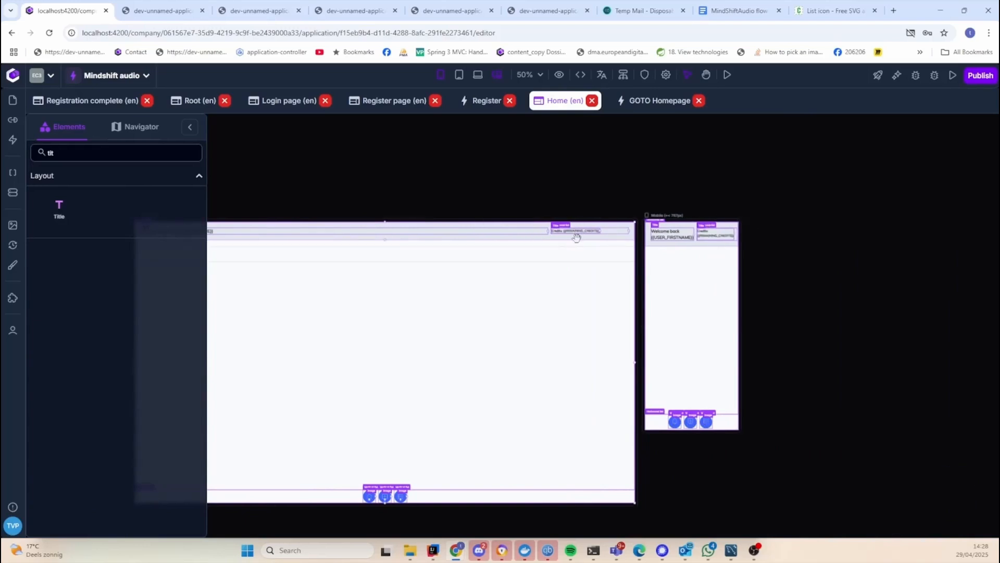
scroll(699, 257, up, 5)
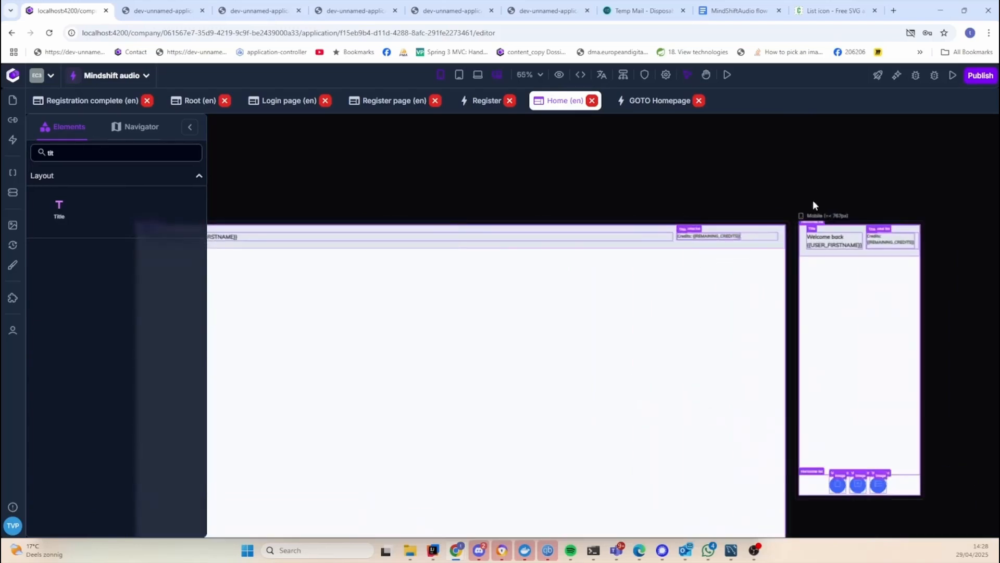
scroll(741, 251, up, 1)
drag(846, 170, 403, 149)
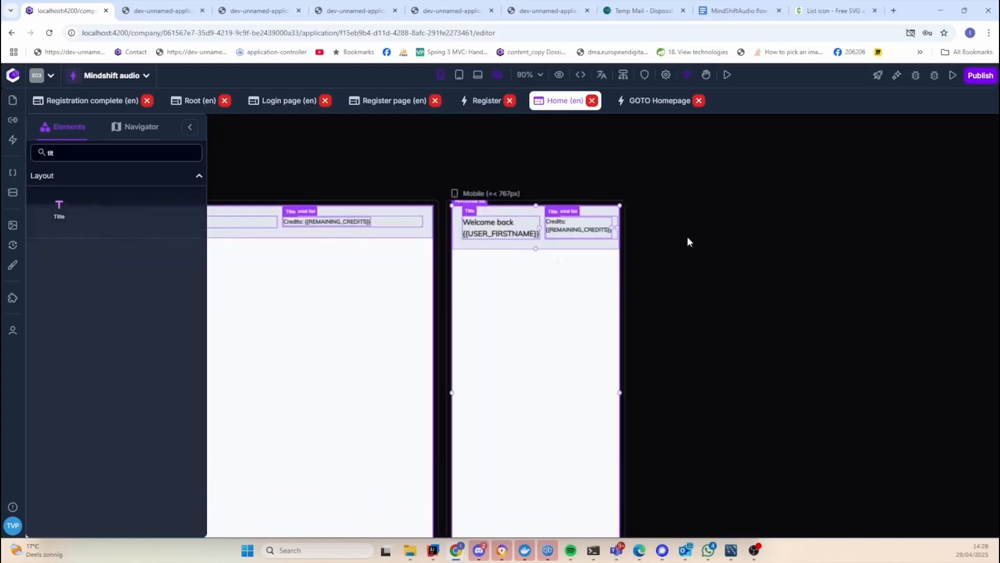
key(space)
drag(351, 214, 534, 220)
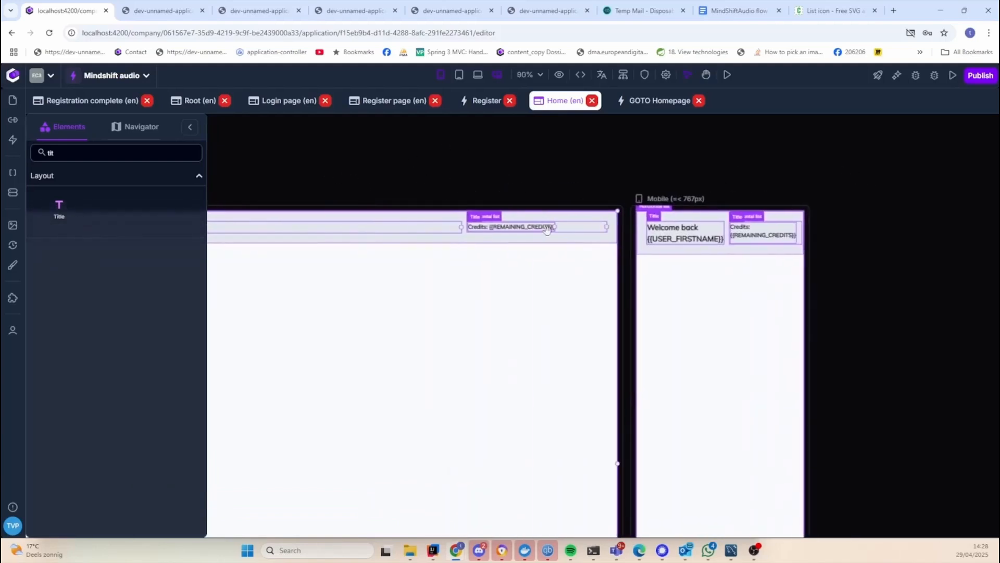
click(535, 225)
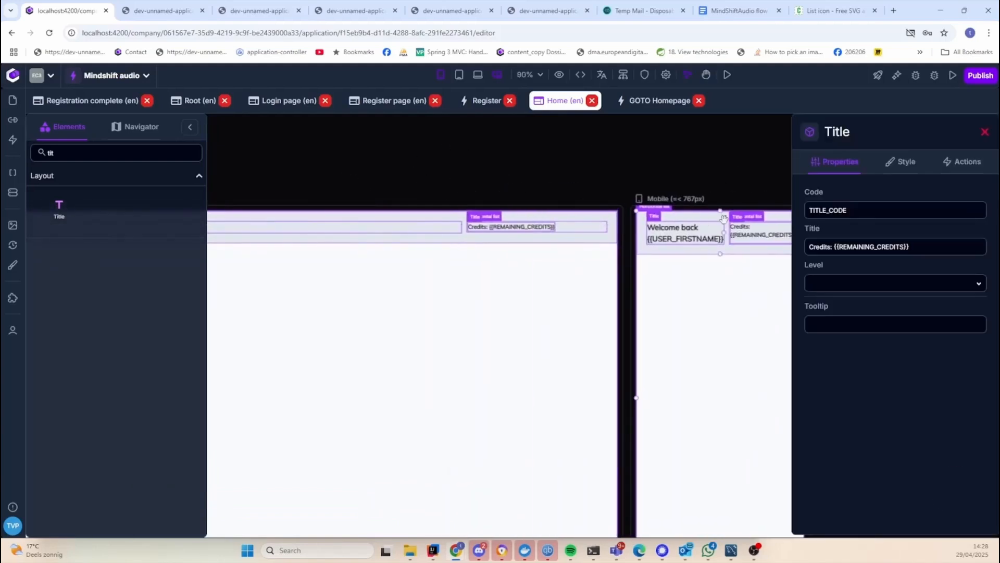
click(905, 163)
click(860, 512)
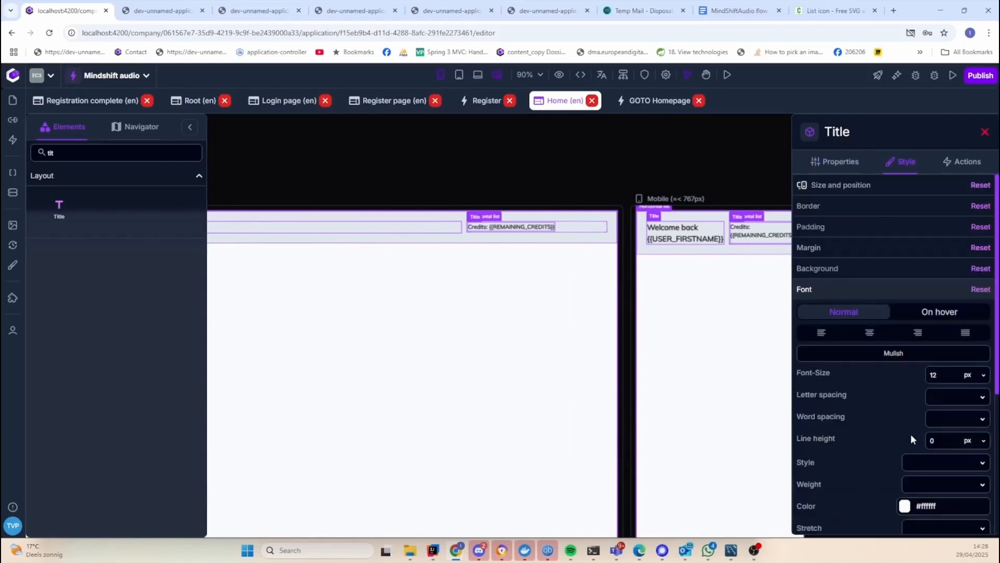
scroll(934, 432, down, 3)
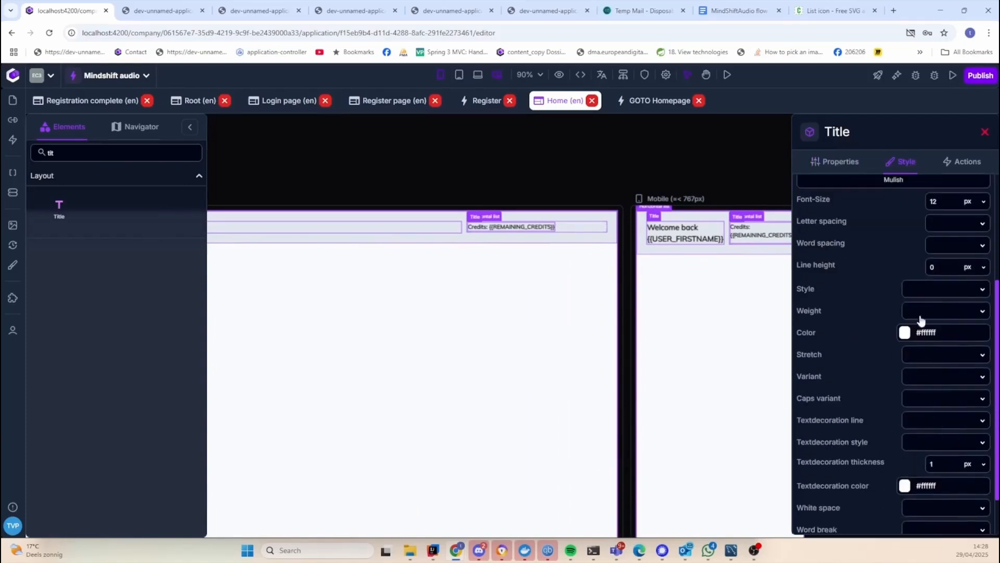
click(929, 313)
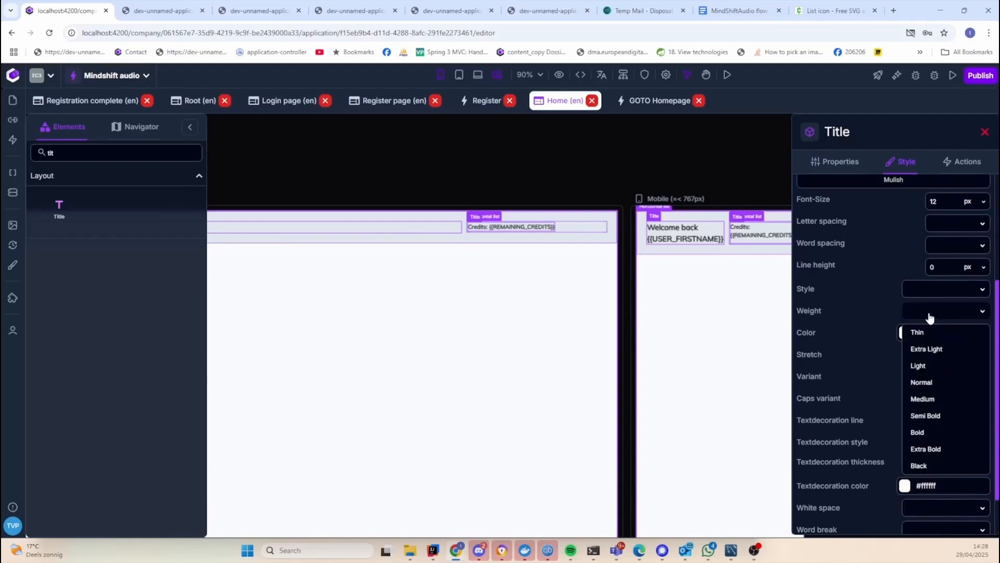
click(937, 365)
click(659, 175)
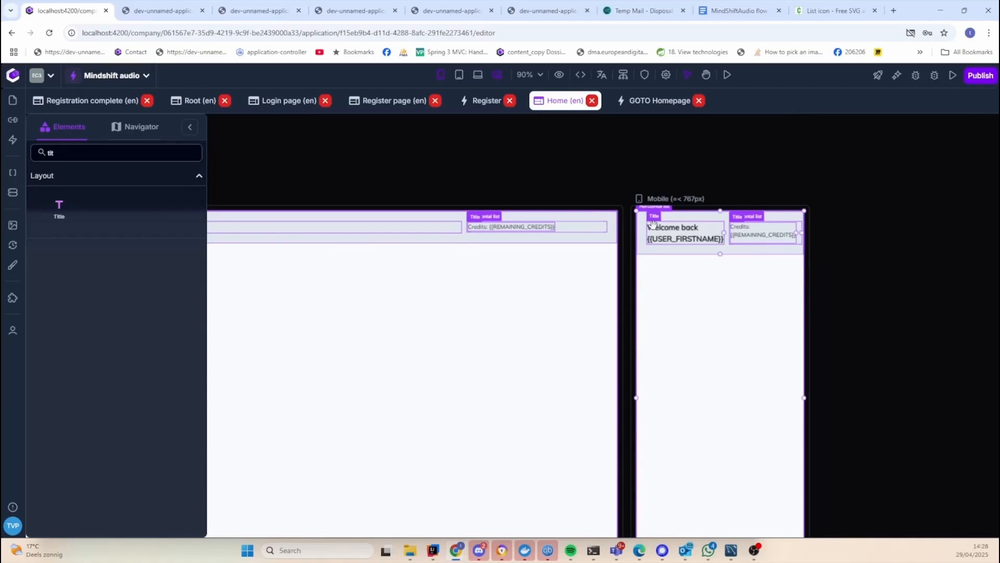
Review the home screen mockups in the MindShiftAudio flow document and load the /home page of the running app
click(722, 12)
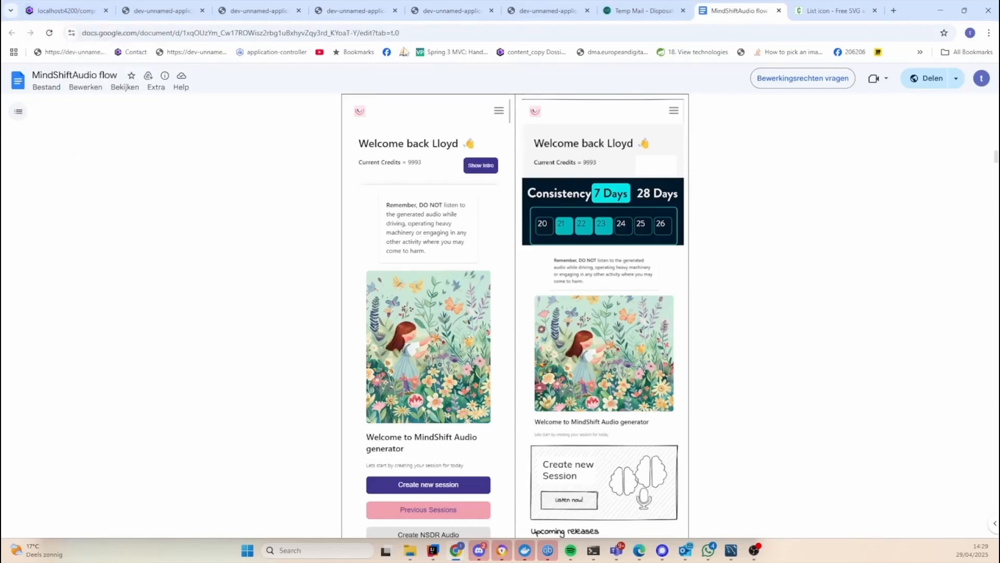
click(60, 11)
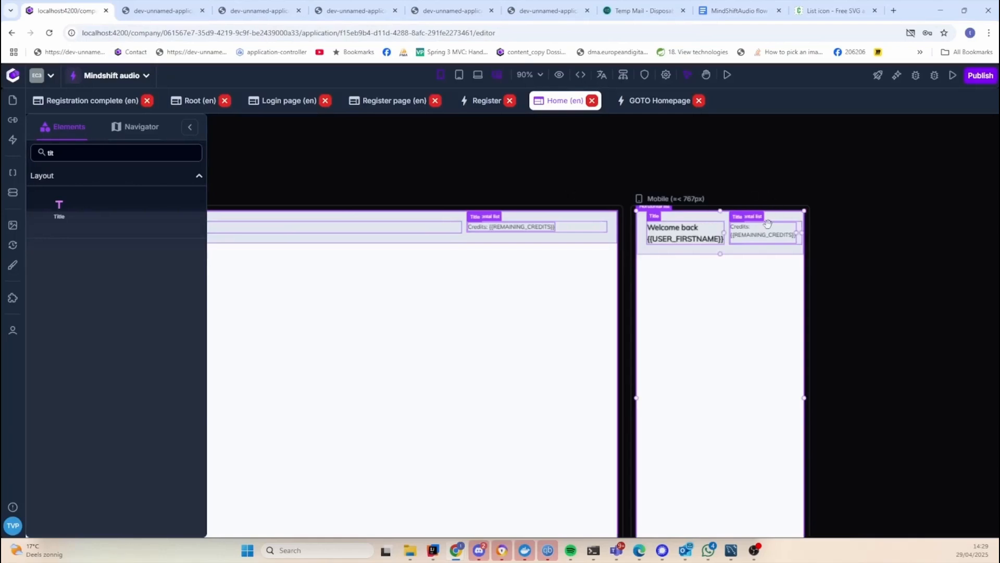
click(156, 10)
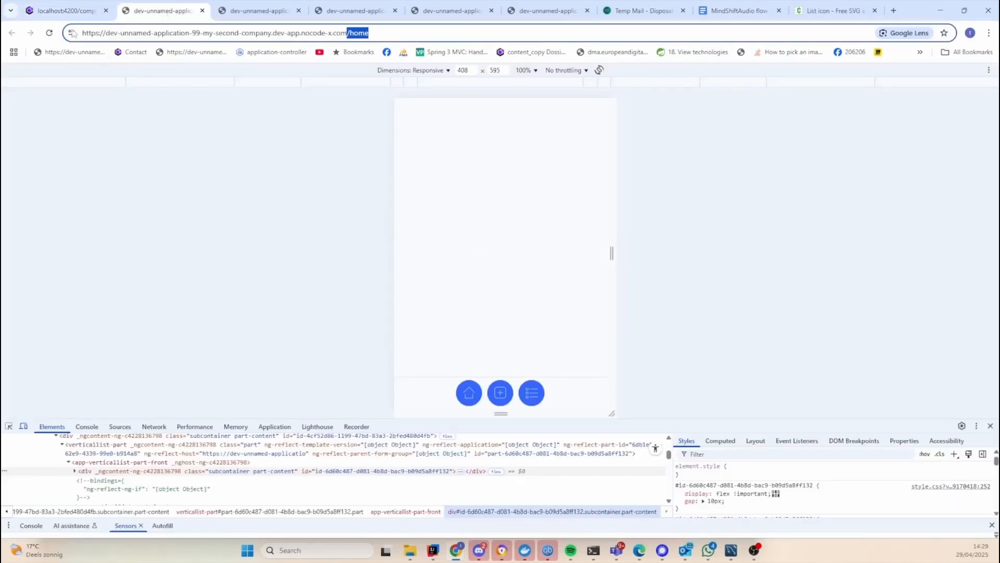
key(Return)
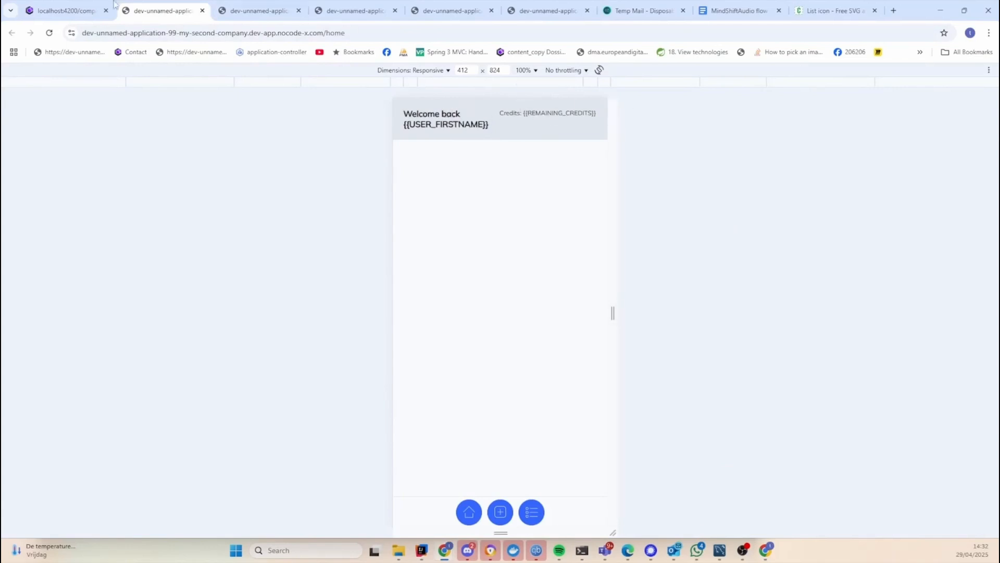
Widen the responsive preview of the running home page to about 648 px to examine the header layout
click(76, 6)
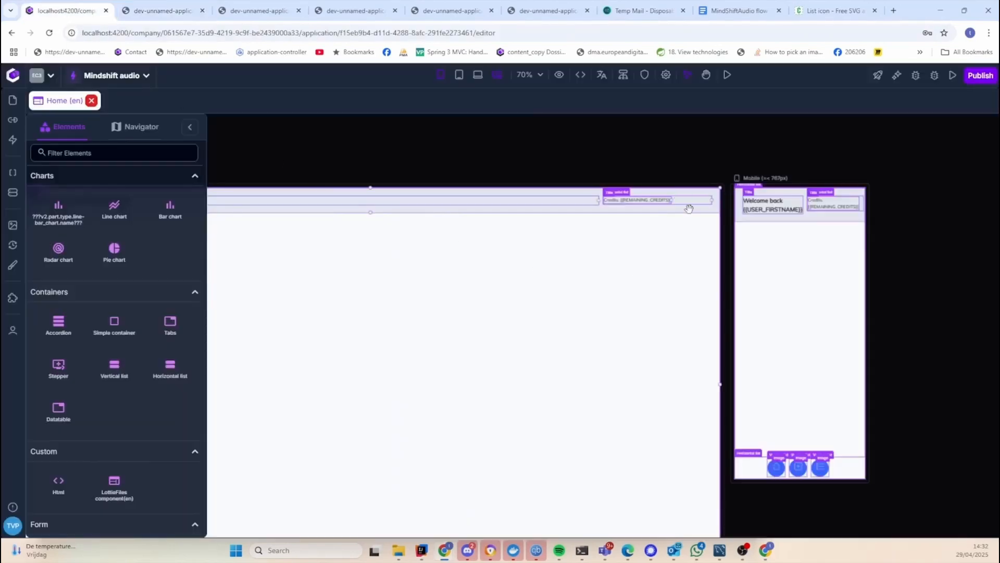
click(163, 10)
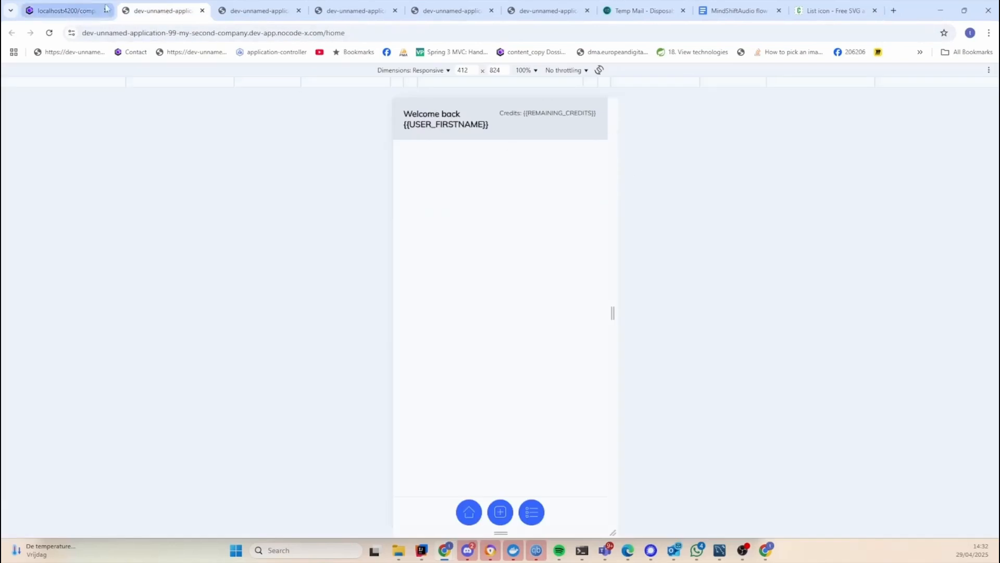
drag(613, 311, 673, 313)
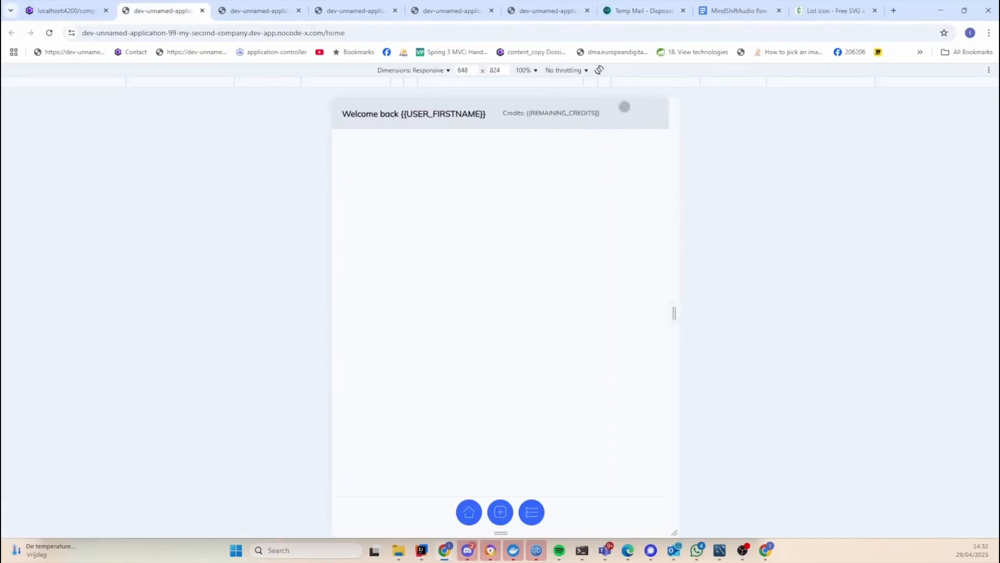
Switch to the app editor and set the horizontal alignment of the credits' horizontal list to Right
click(71, 9)
click(688, 203)
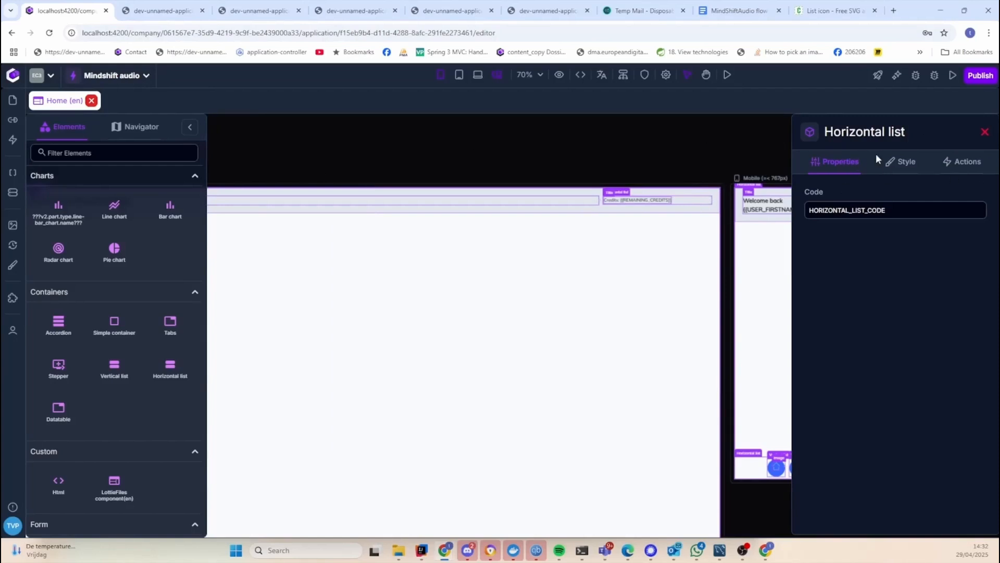
click(898, 161)
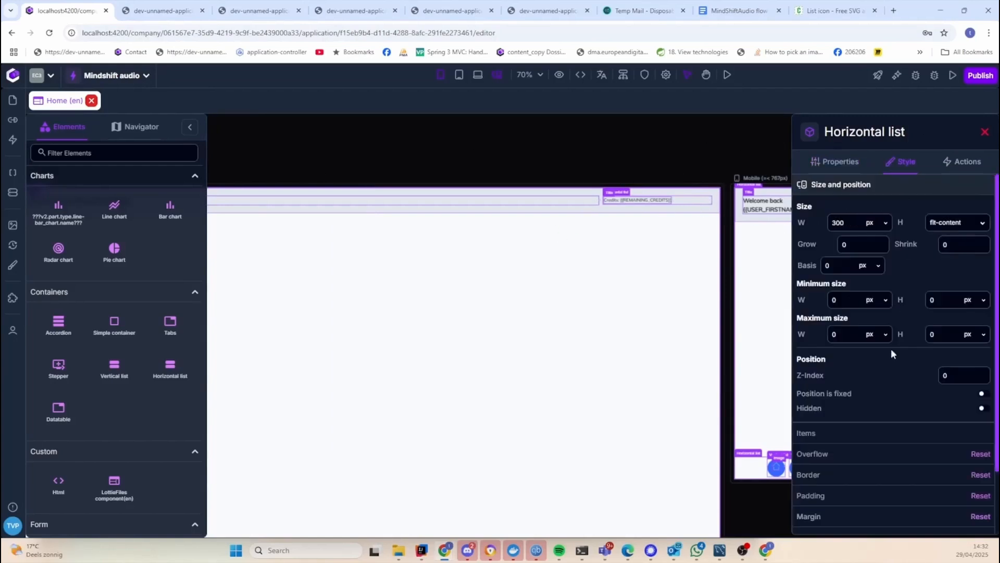
click(866, 438)
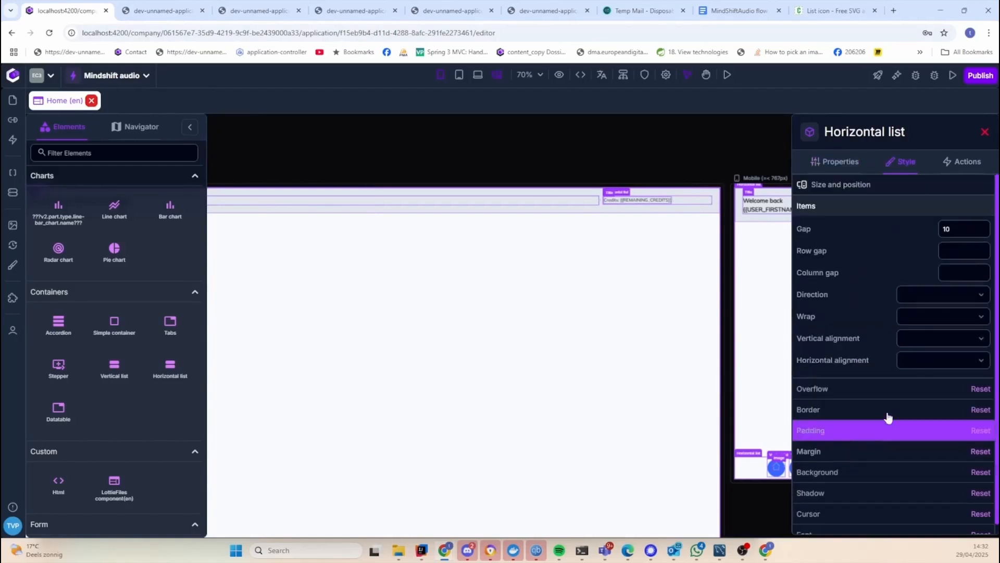
click(921, 365)
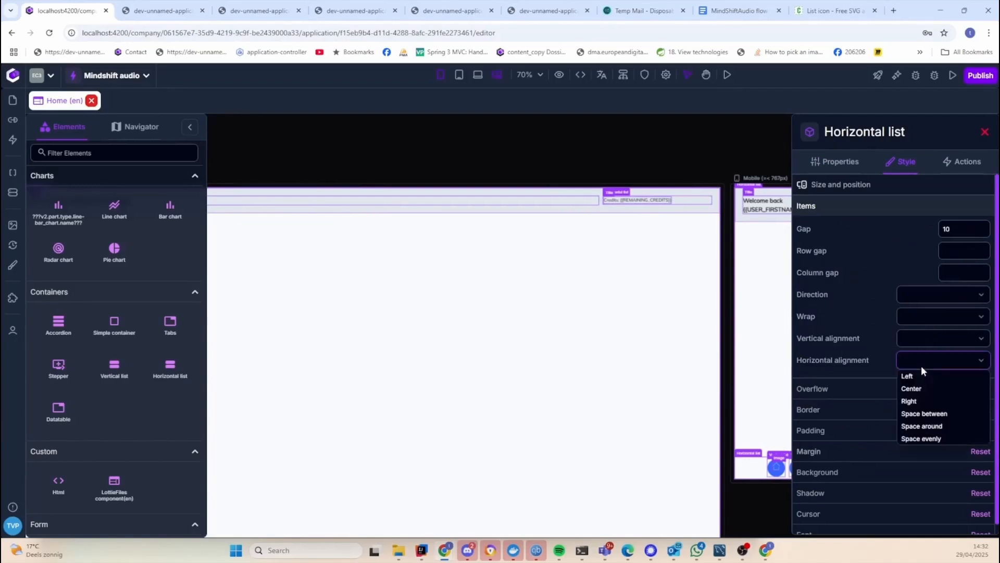
click(925, 396)
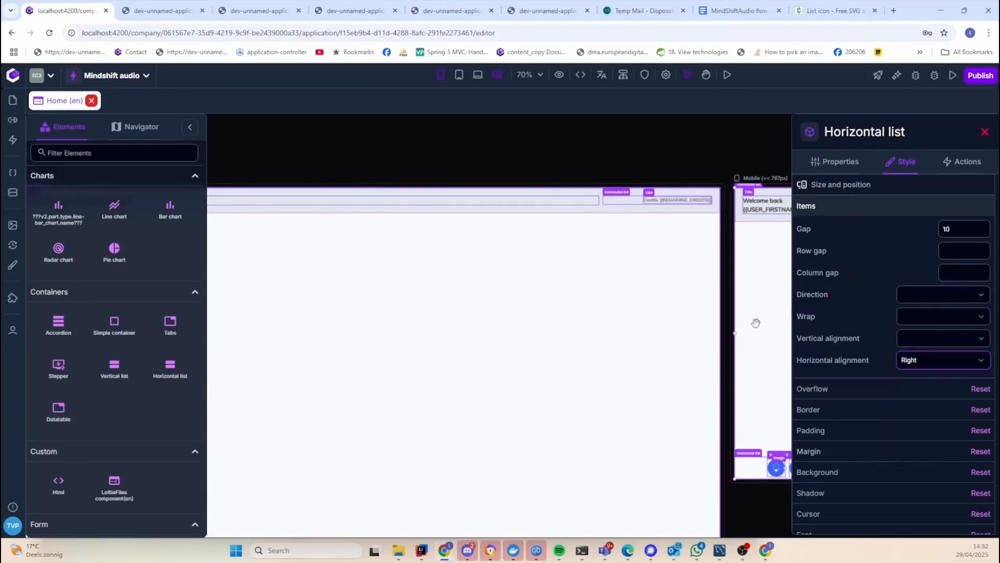
click(612, 168)
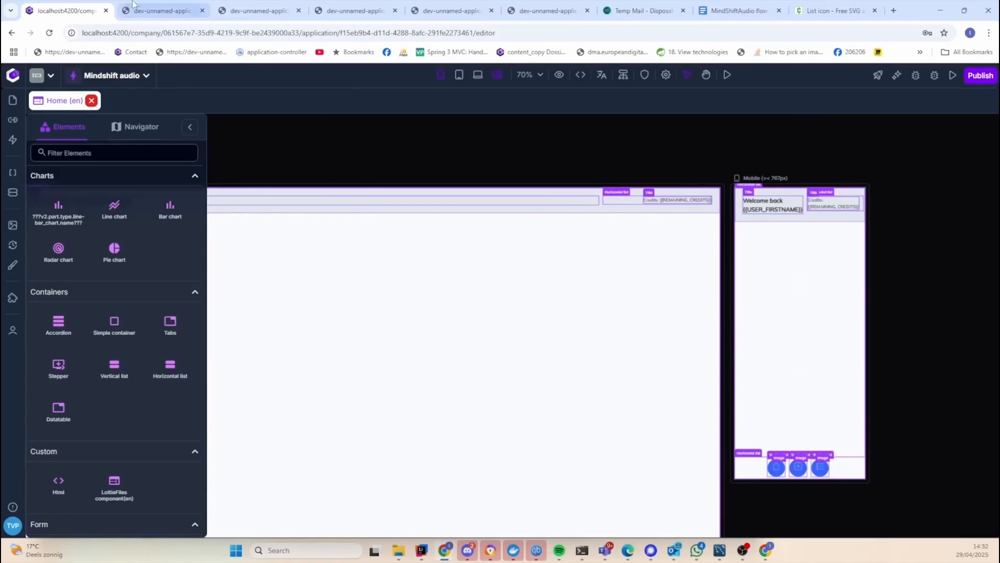
Reload the running home page, check the header at a preview width of about 442 px, and return to the editor
click(162, 10)
click(50, 34)
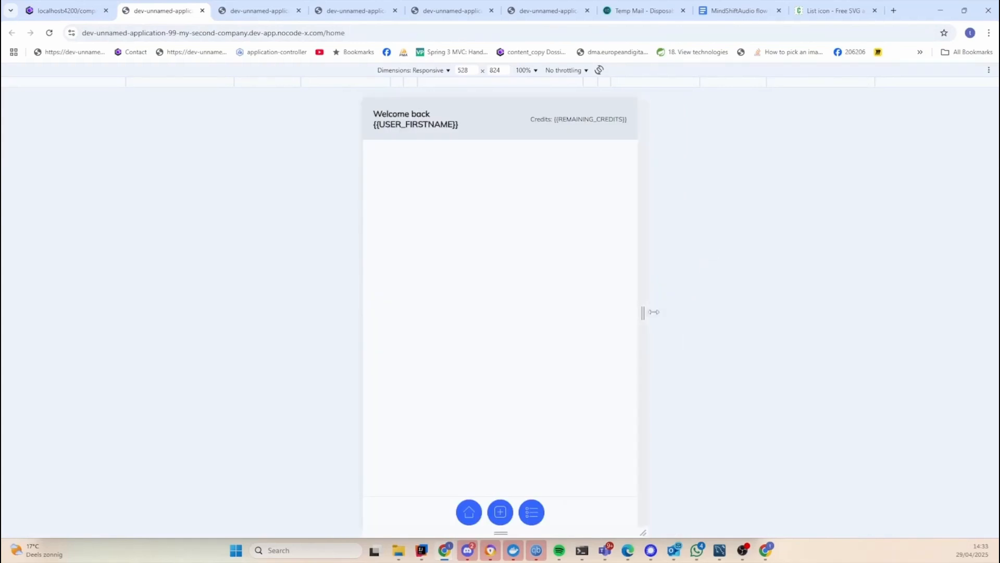
drag(643, 312, 621, 315)
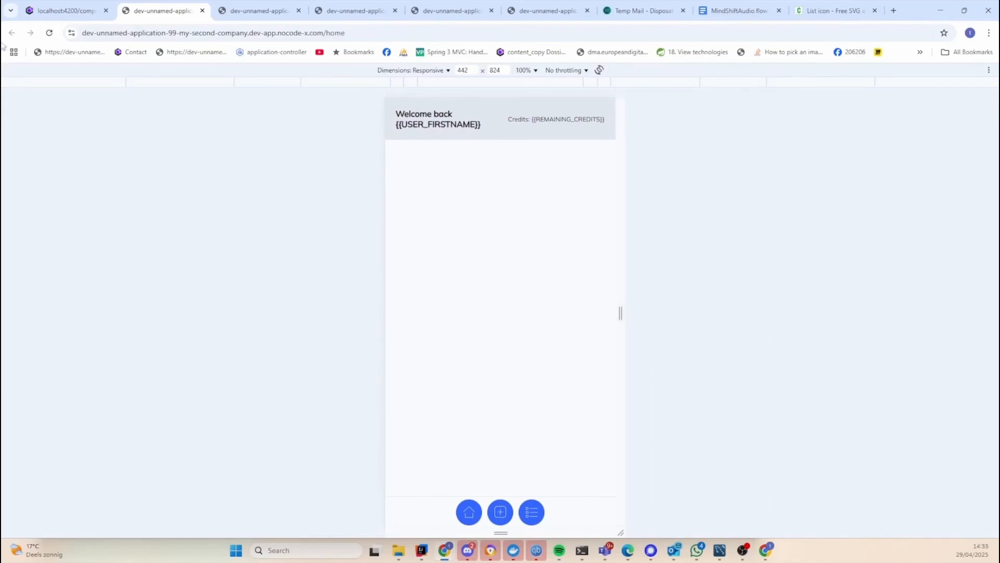
click(74, 6)
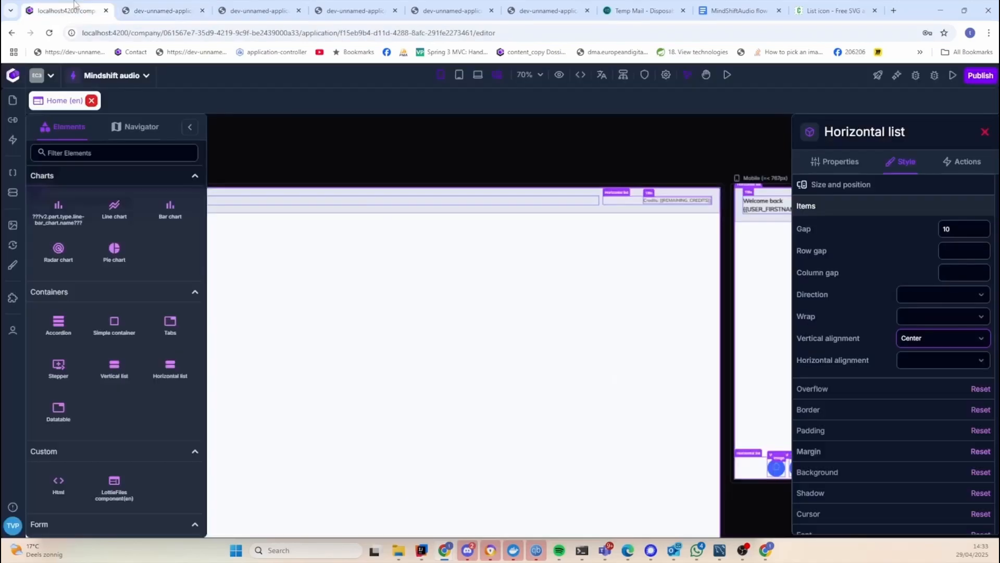
Inspect the size settings of the credits' horizontal list in the header
click(616, 197)
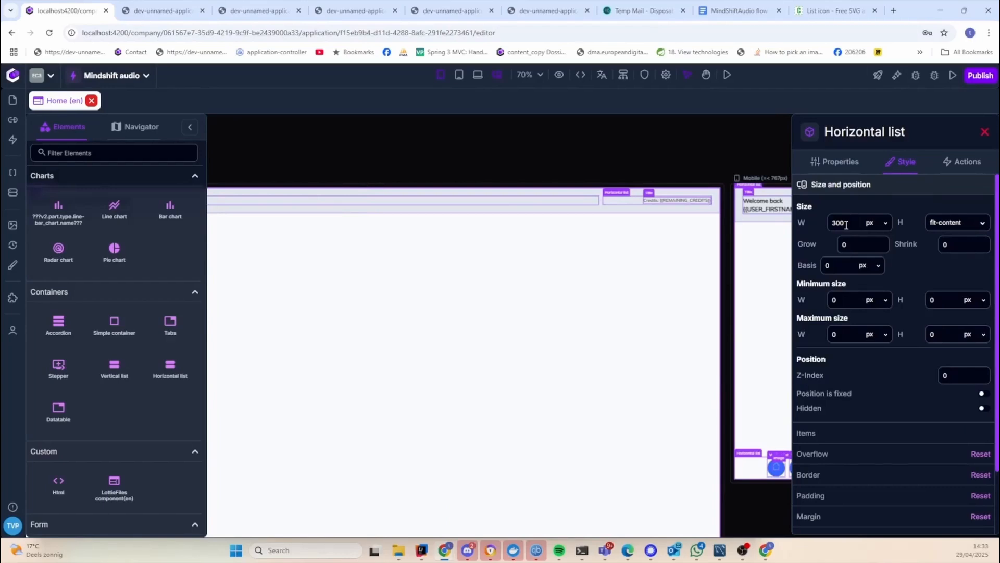
drag(846, 224, 828, 225)
key(h)
drag(400, 152, 640, 150)
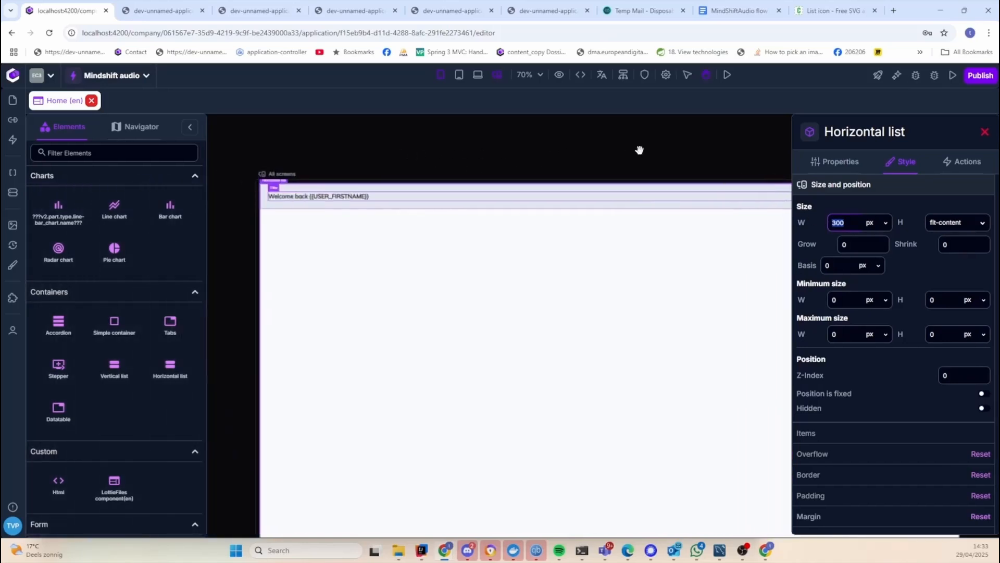
Reset the 100 % mobile height override on the welcome message title
double_click(550, 197)
click(905, 165)
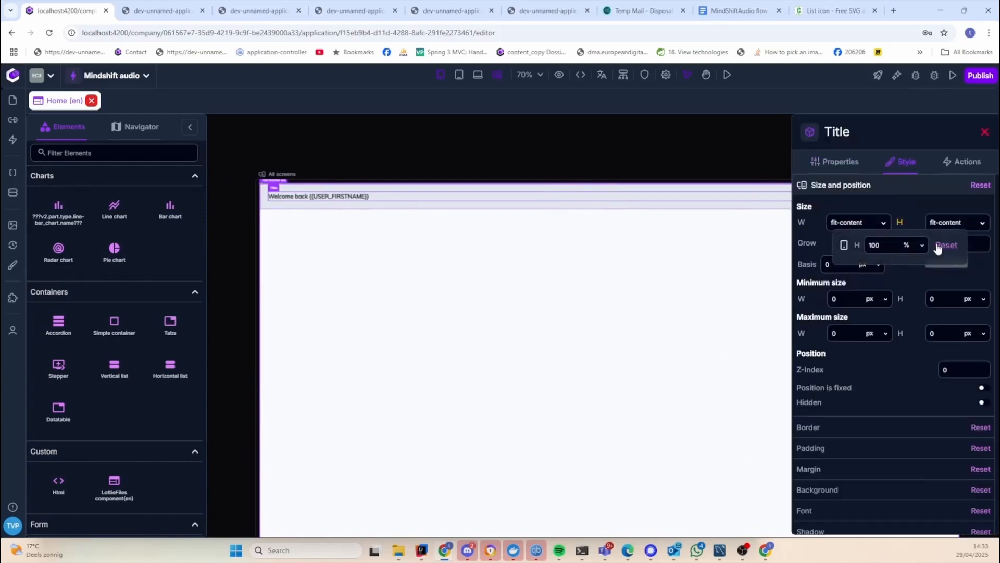
click(937, 245)
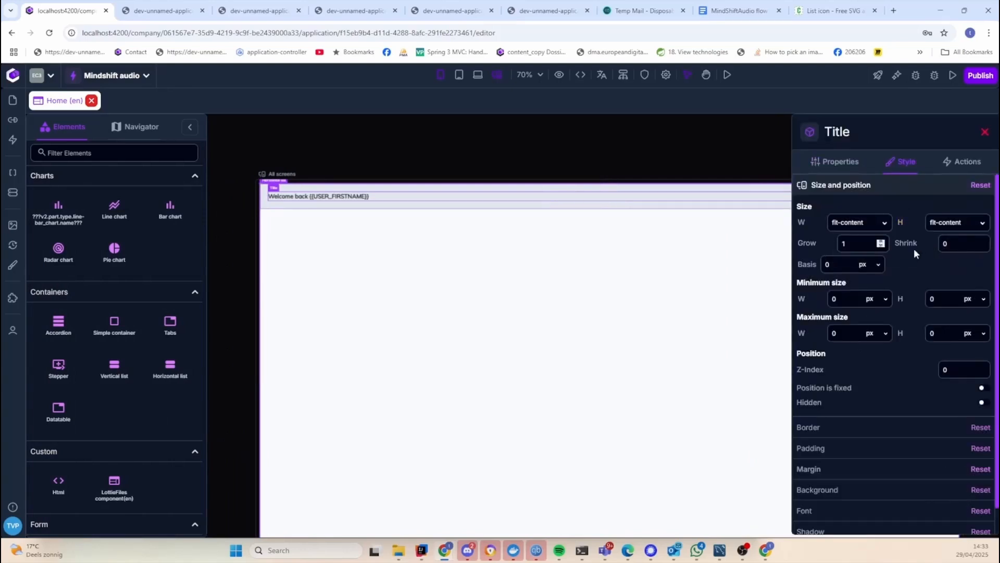
Display the tablet layout of the home page alongside the all-screens and mobile layouts
click(476, 137)
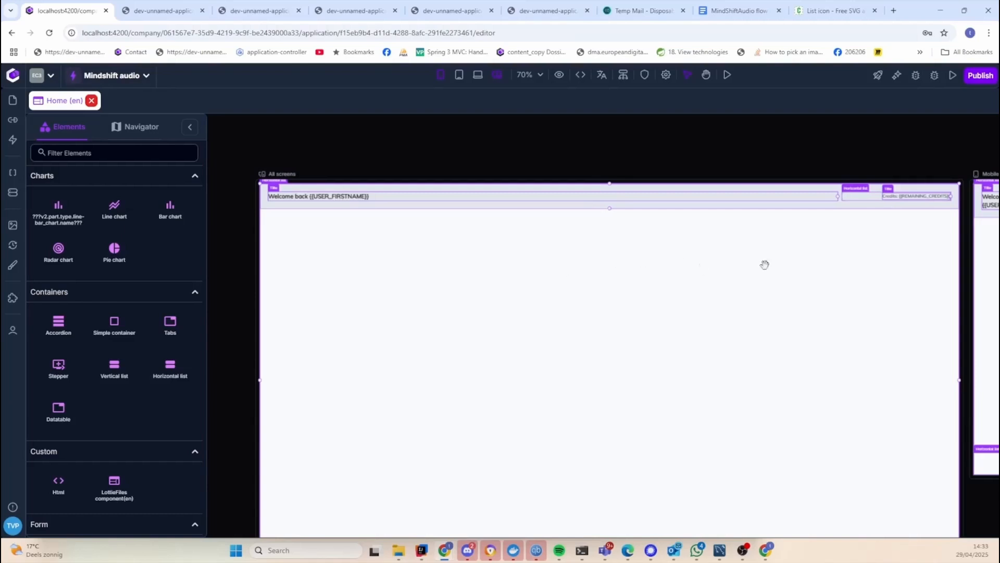
drag(862, 152, 655, 150)
drag(656, 150, 692, 151)
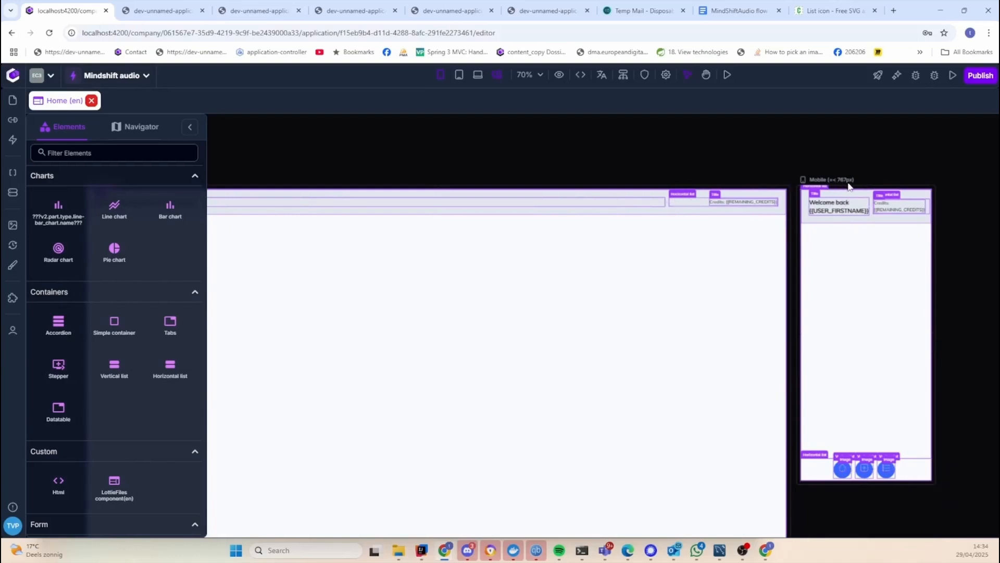
drag(913, 174, 797, 164)
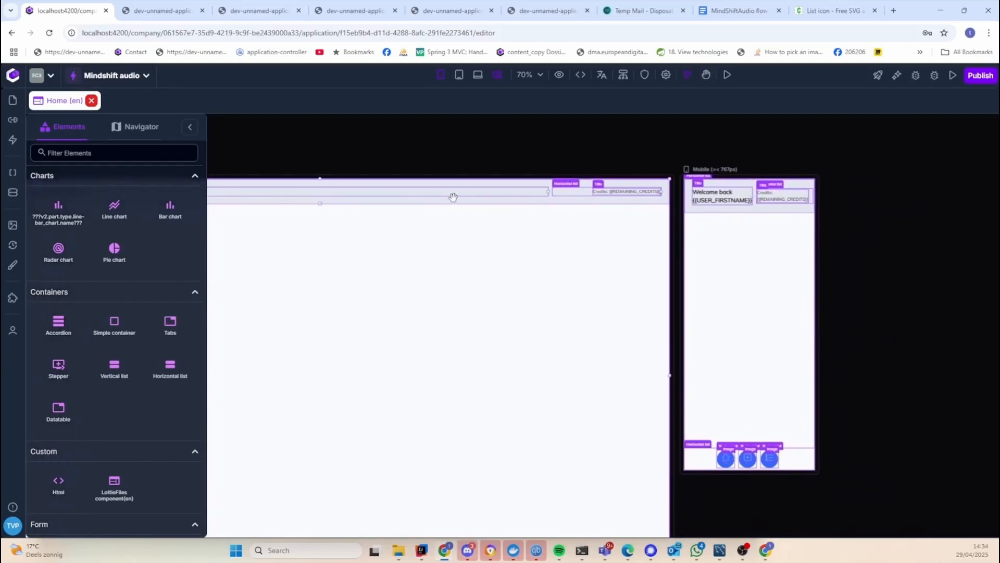
drag(453, 197, 531, 163)
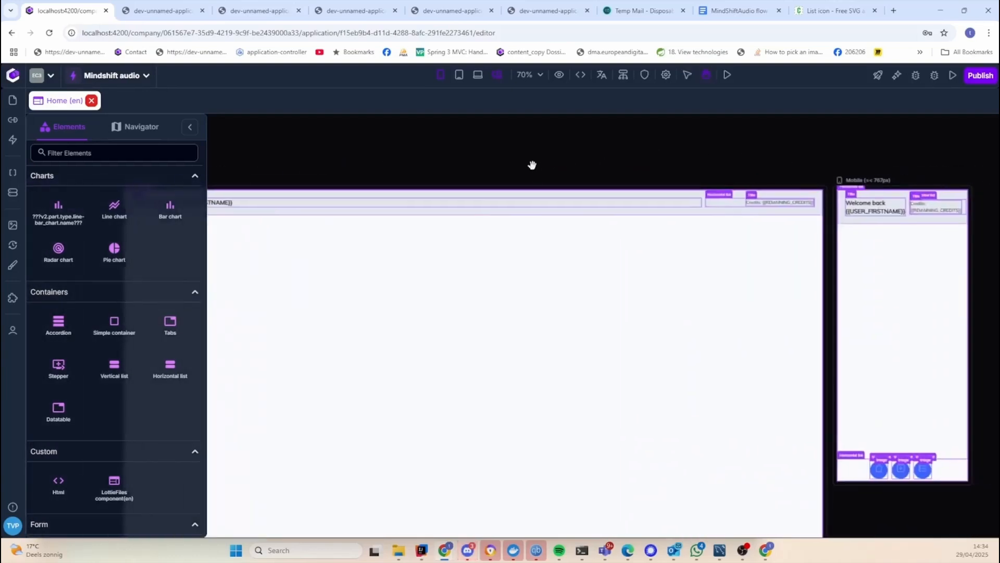
click(469, 74)
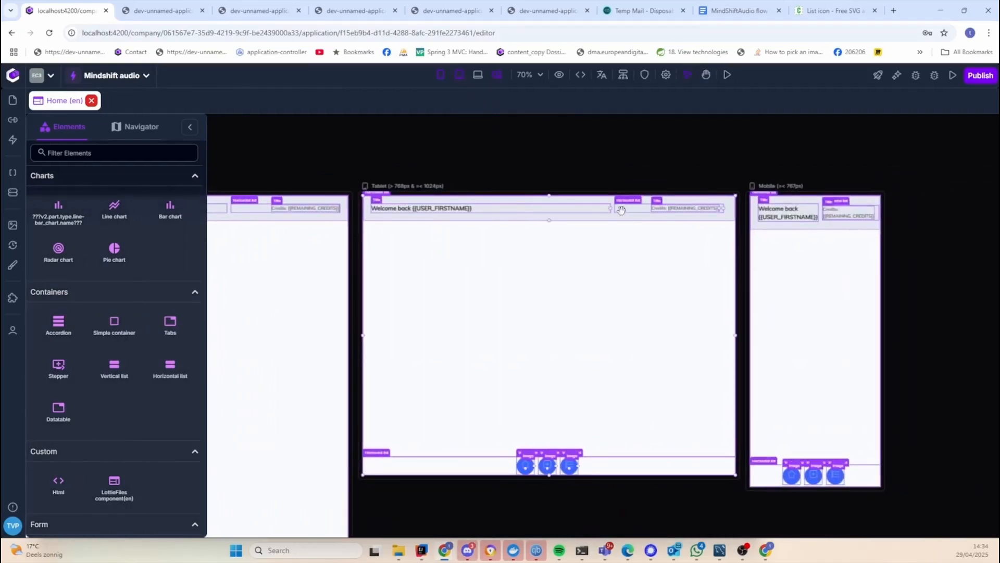
Set the welcome message title's minimum width to 400 px and reset the breakpoint values for that width
click(552, 208)
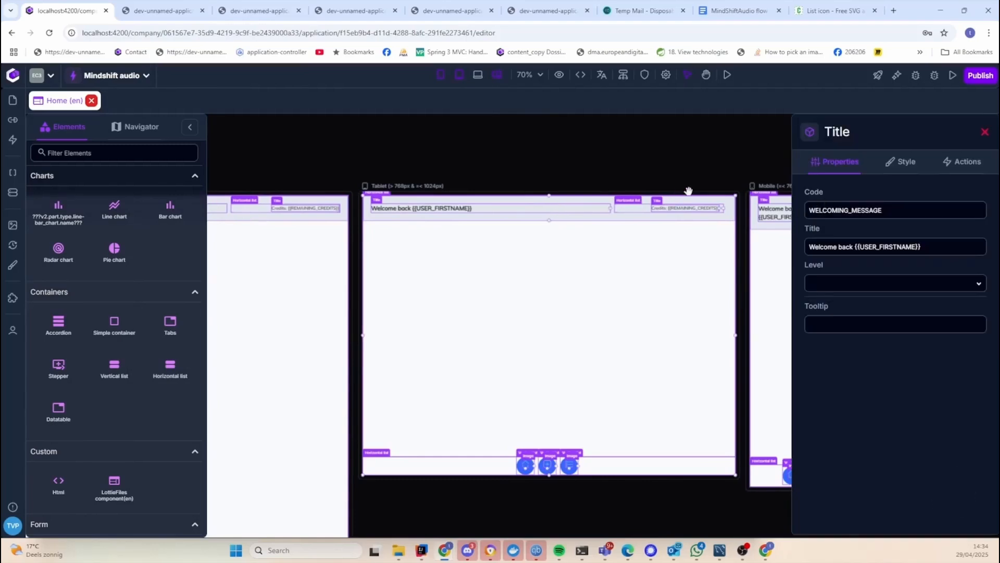
click(900, 164)
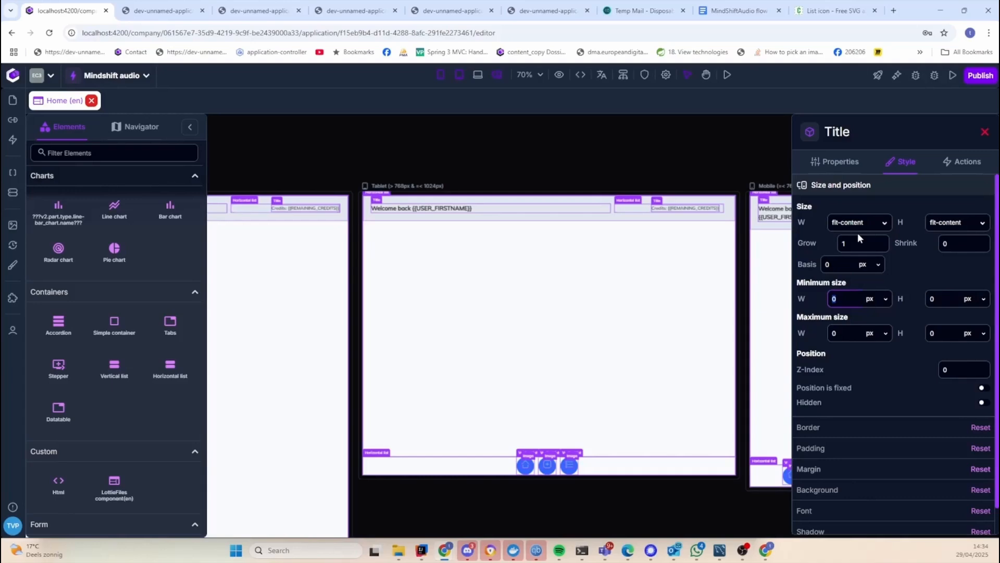
text(400)
mouse_move(804, 300)
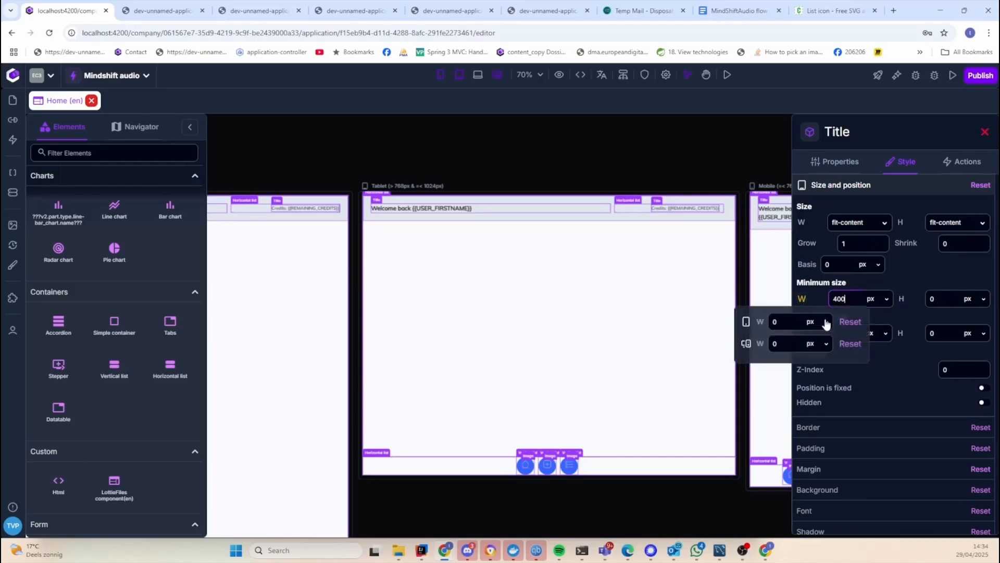
click(841, 326)
click(852, 347)
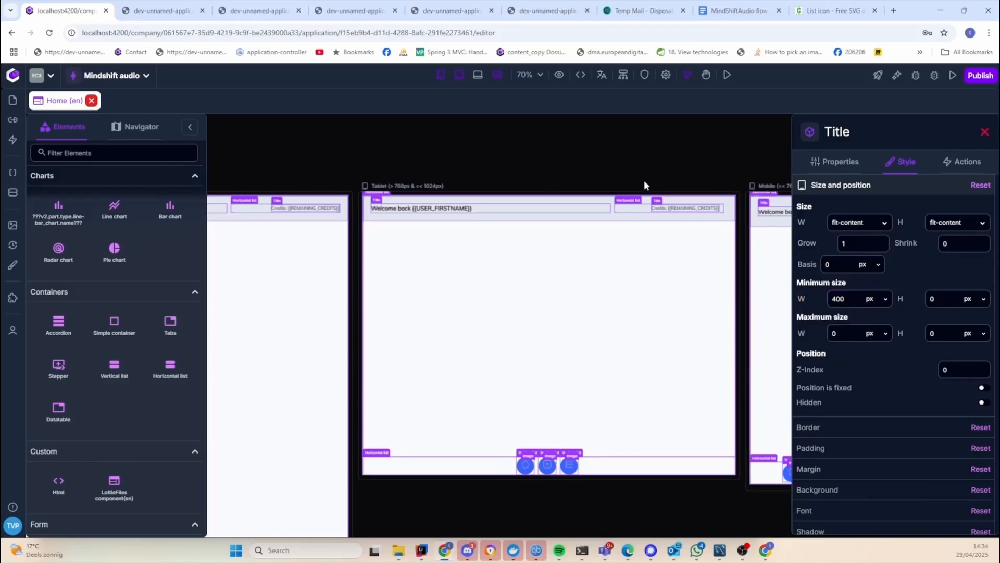
Change the welcome title's minimum width to 350 px and reset its all-screens breakpoint value
key(space)
drag(725, 152, 592, 152)
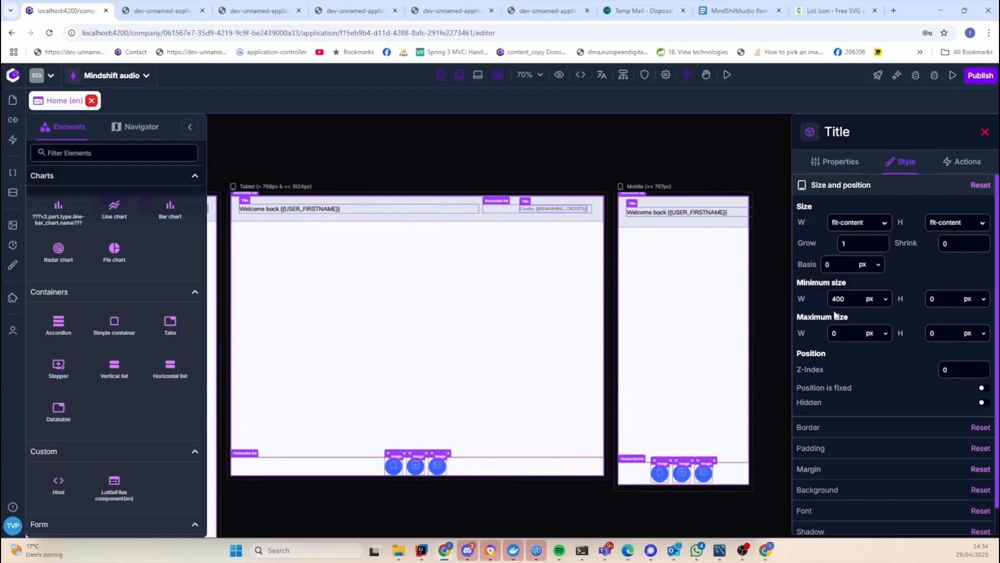
text(50)
mouse_move(839, 324)
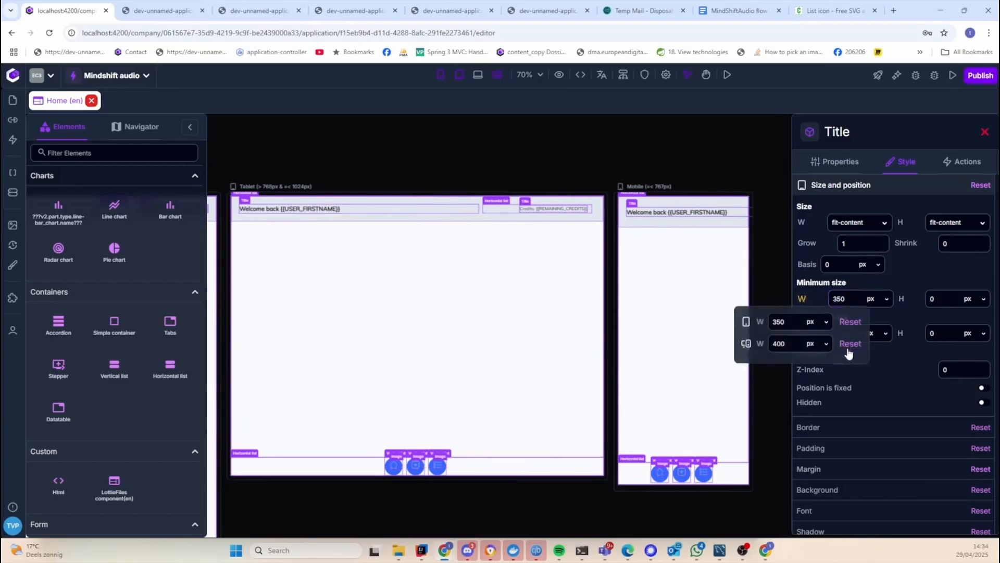
click(847, 346)
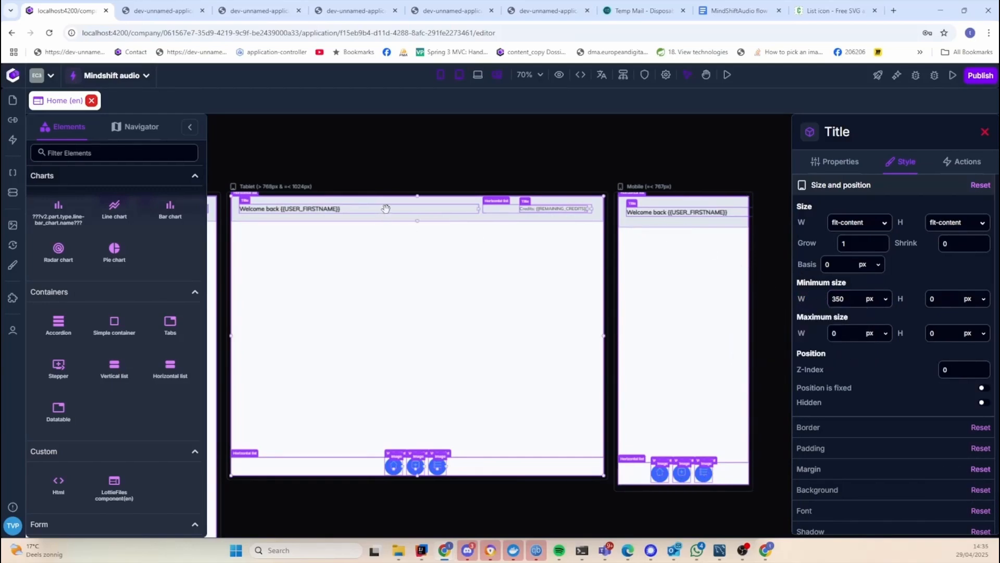
Try a minimum width of 250 px on the welcome title and reset its breakpoint values
double_click(828, 298)
text(250)
mouse_move(805, 300)
click(850, 322)
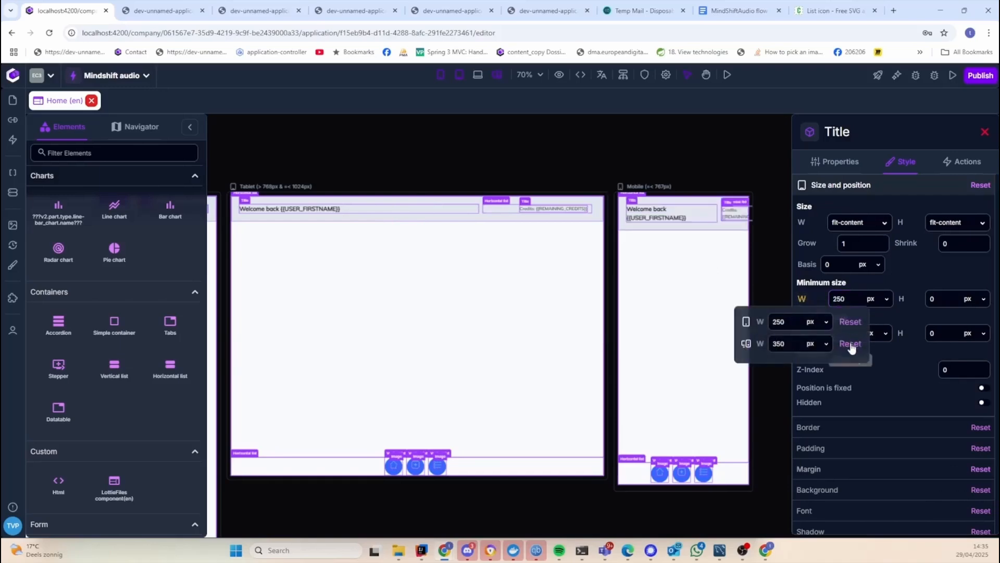
click(850, 344)
Set the welcome title's minimum width to 300 px and reset the all-screens value
drag(849, 297, 830, 298)
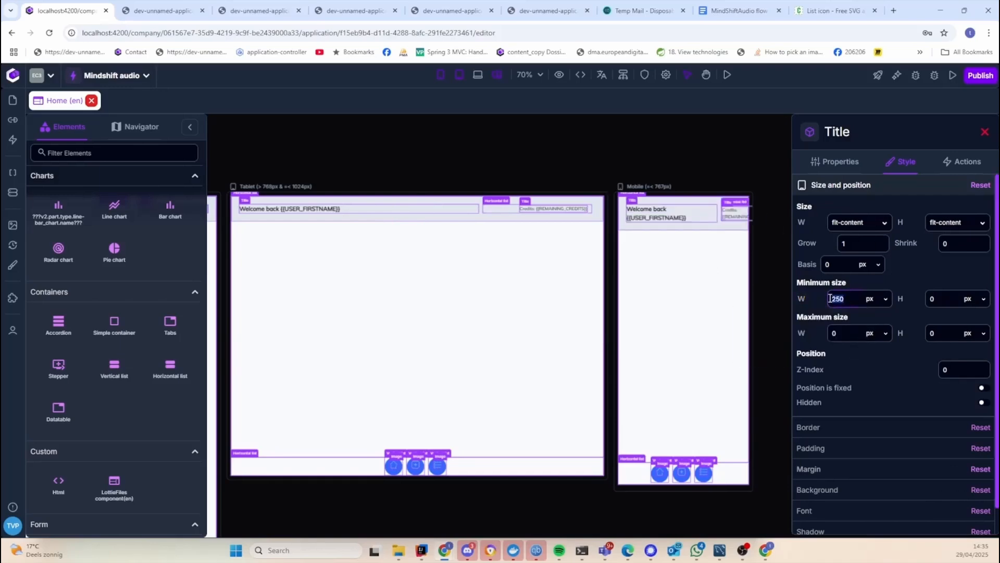
text(300)
click(812, 295)
click(847, 341)
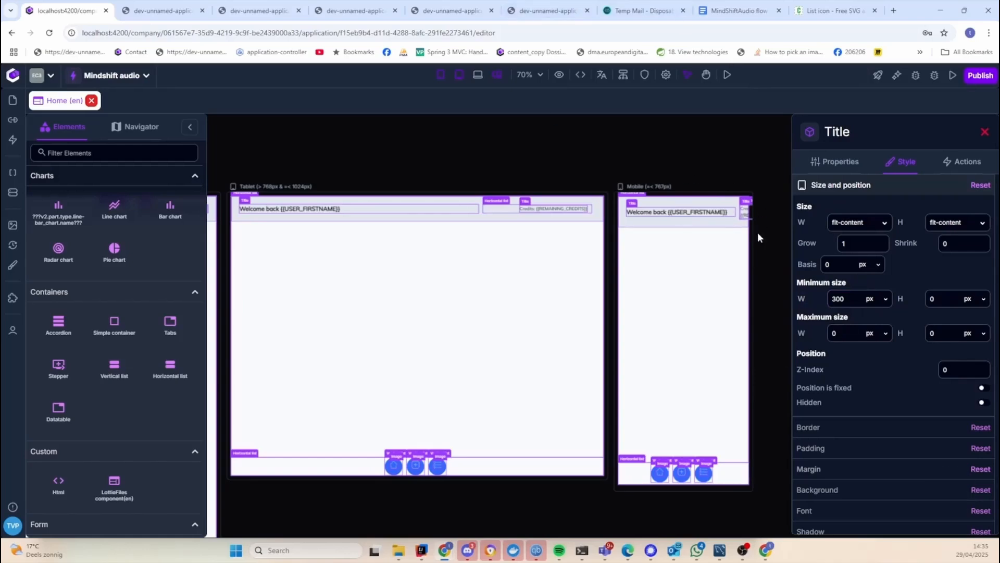
Set the header's horizontal list to wrap its items to multiple lines
click(690, 221)
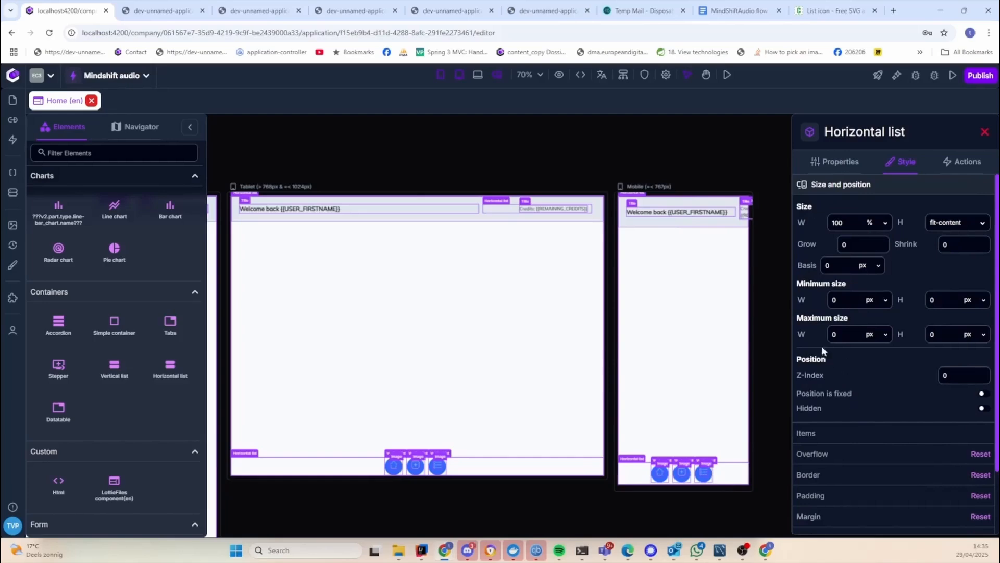
click(892, 438)
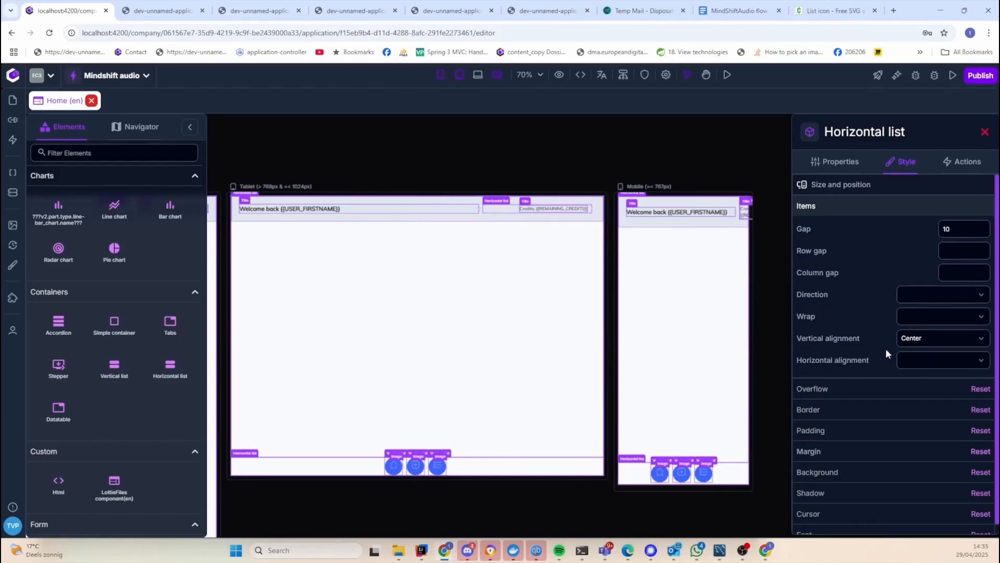
click(917, 317)
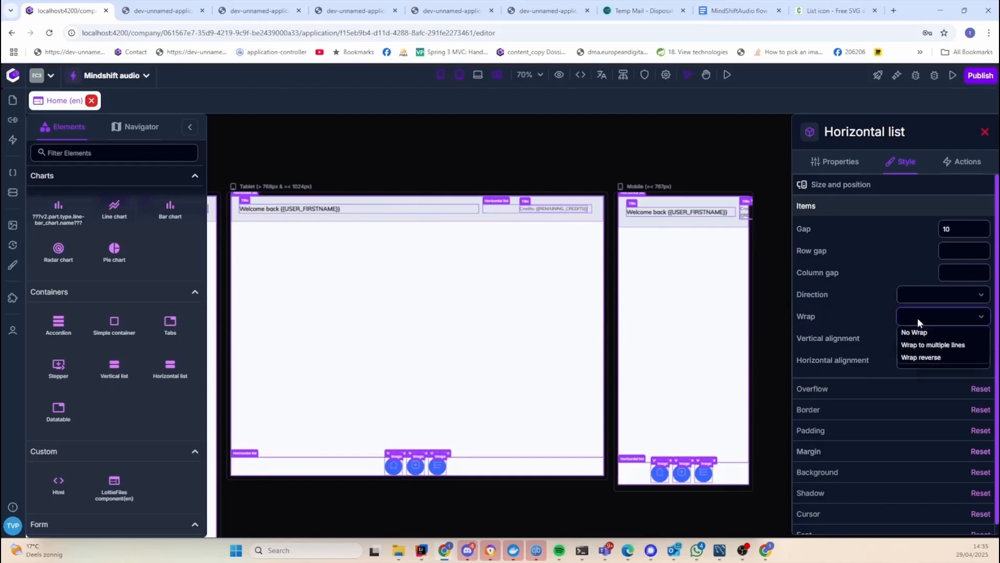
click(932, 344)
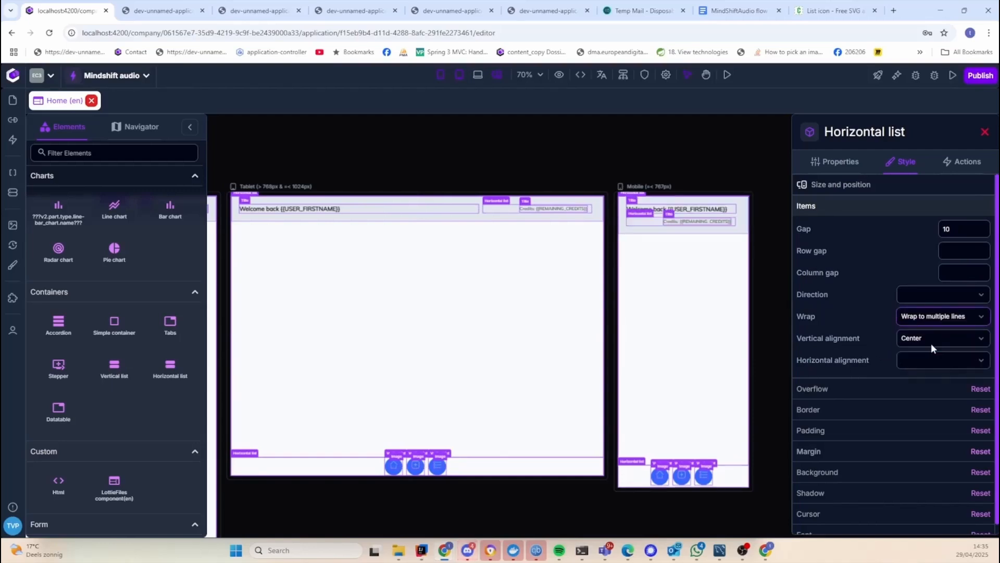
click(634, 152)
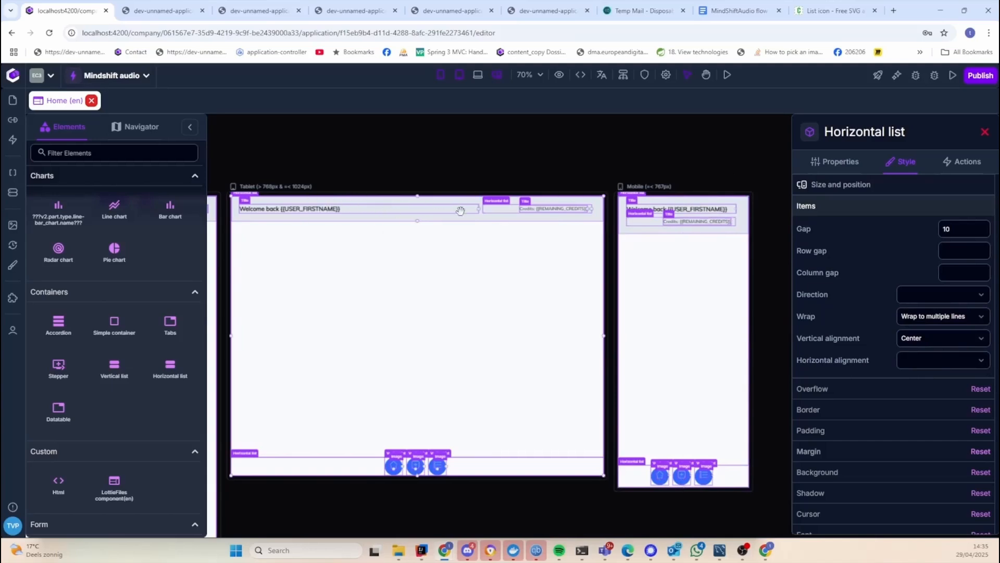
drag(393, 166, 514, 158)
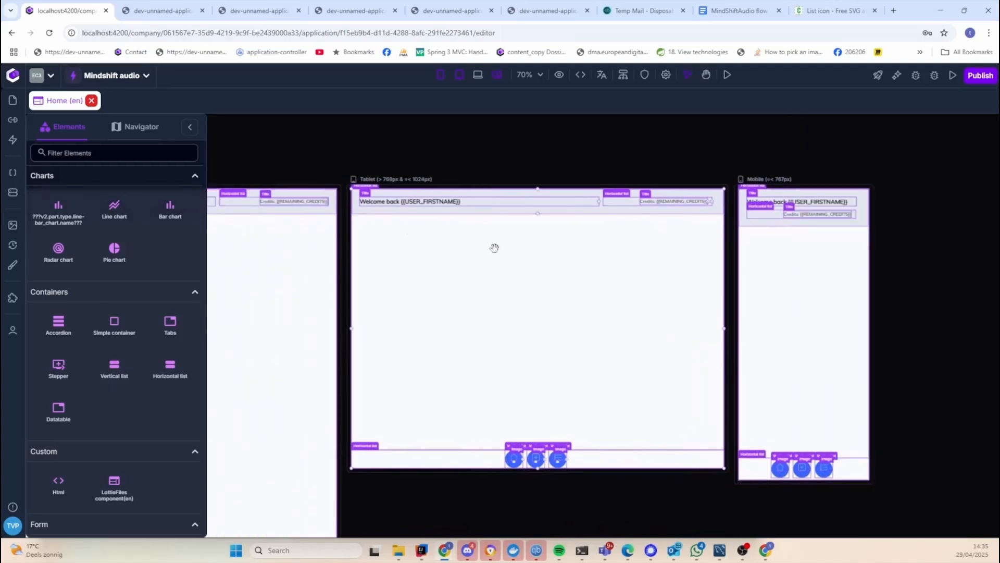
Check the running home page's header at 650 px width and with the iPhone SE and iPhone XR presets, ending in responsive dimensions
click(157, 10)
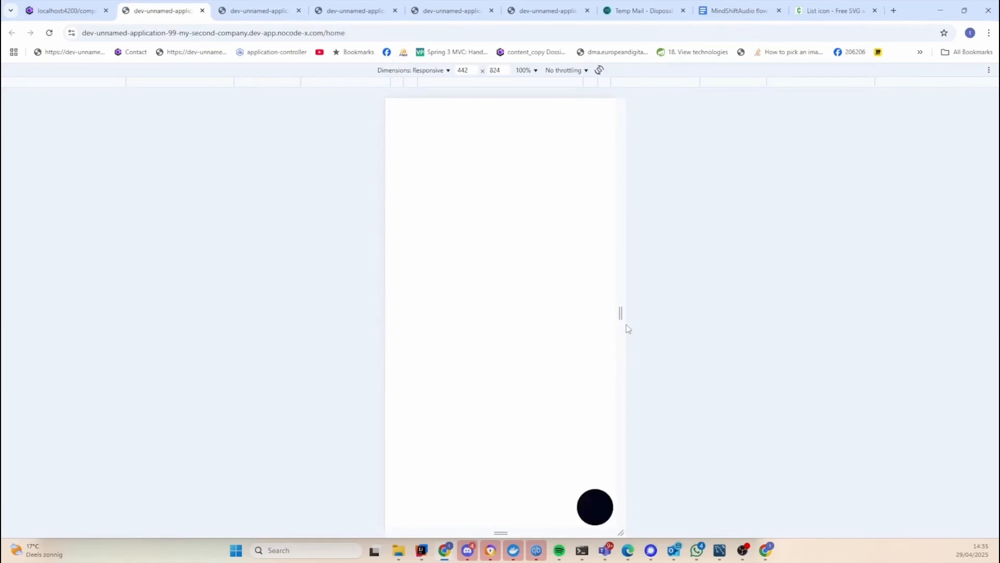
drag(620, 313, 675, 314)
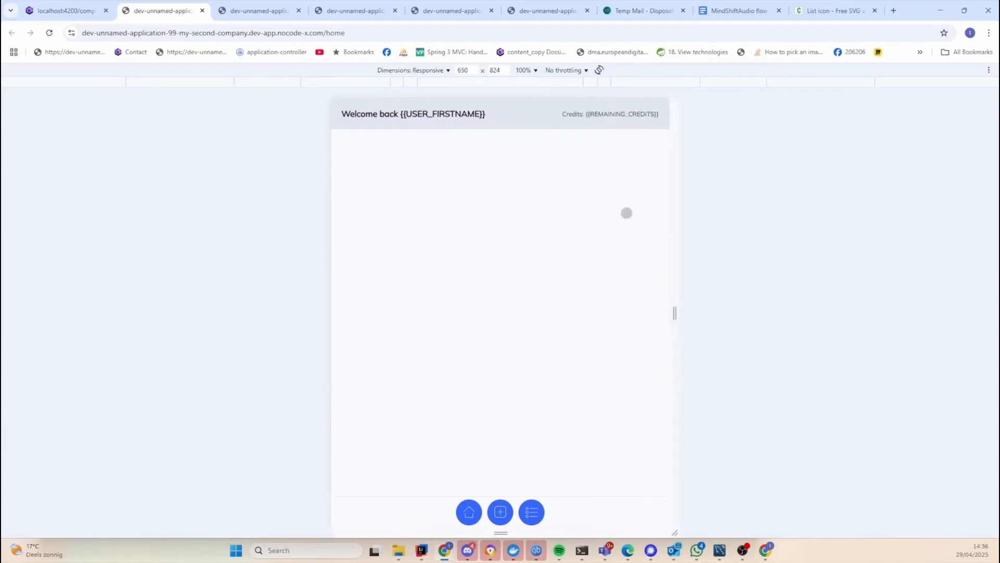
click(565, 71)
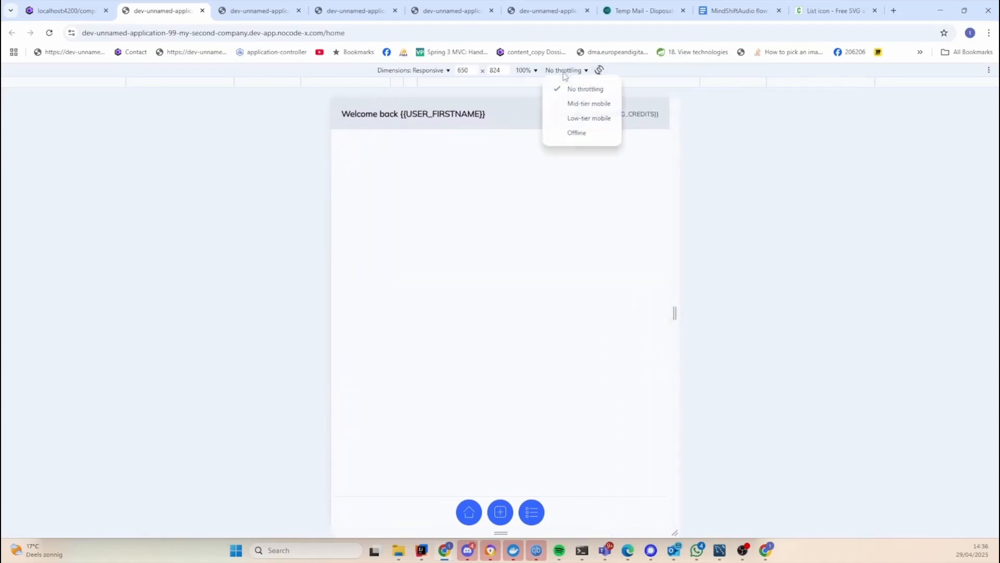
click(423, 71)
click(423, 112)
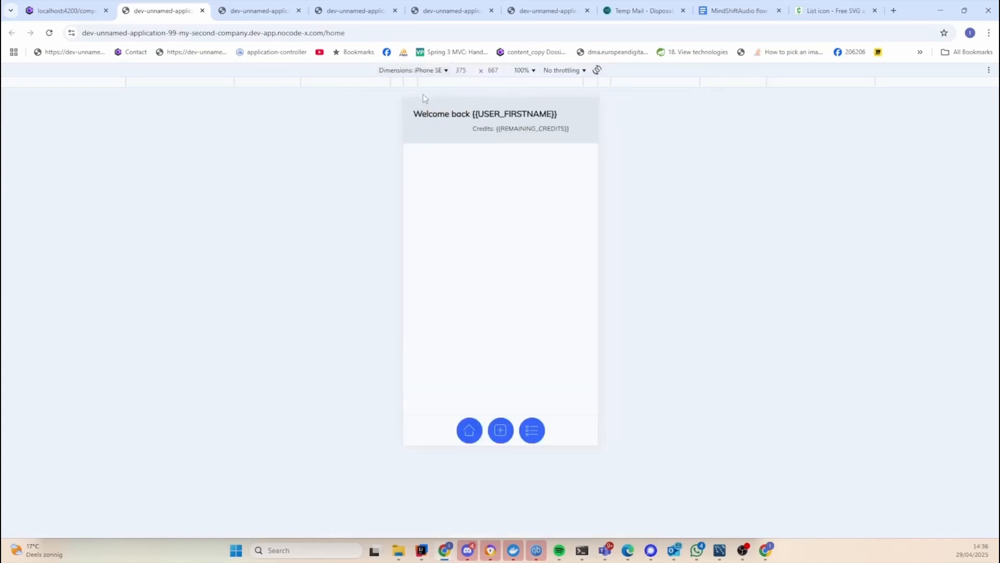
click(426, 71)
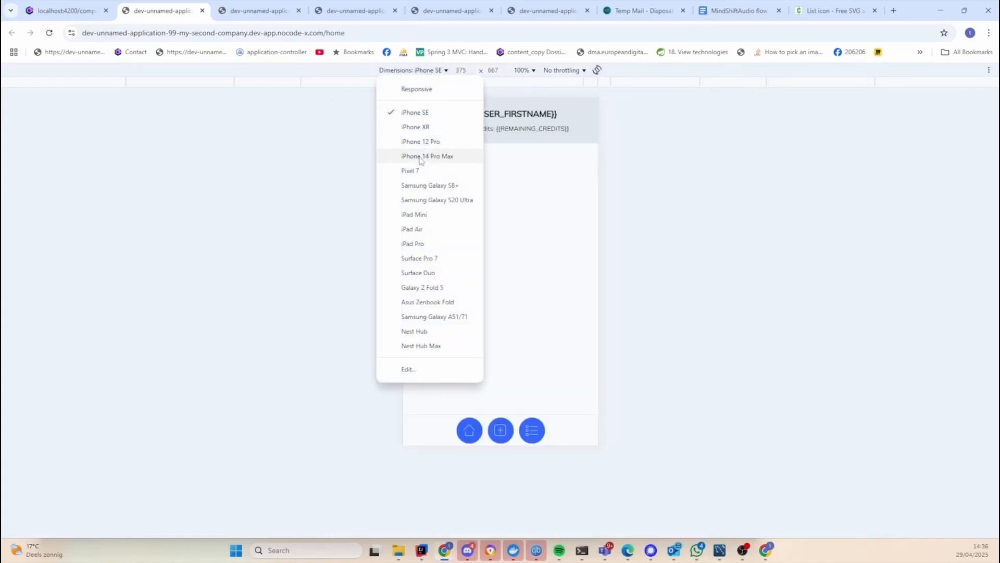
click(423, 128)
click(426, 71)
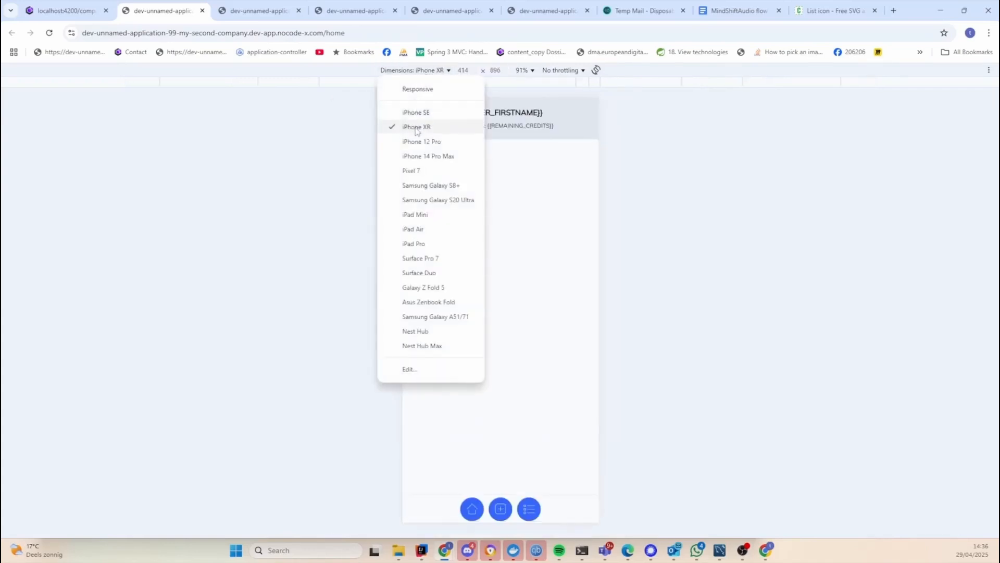
click(423, 90)
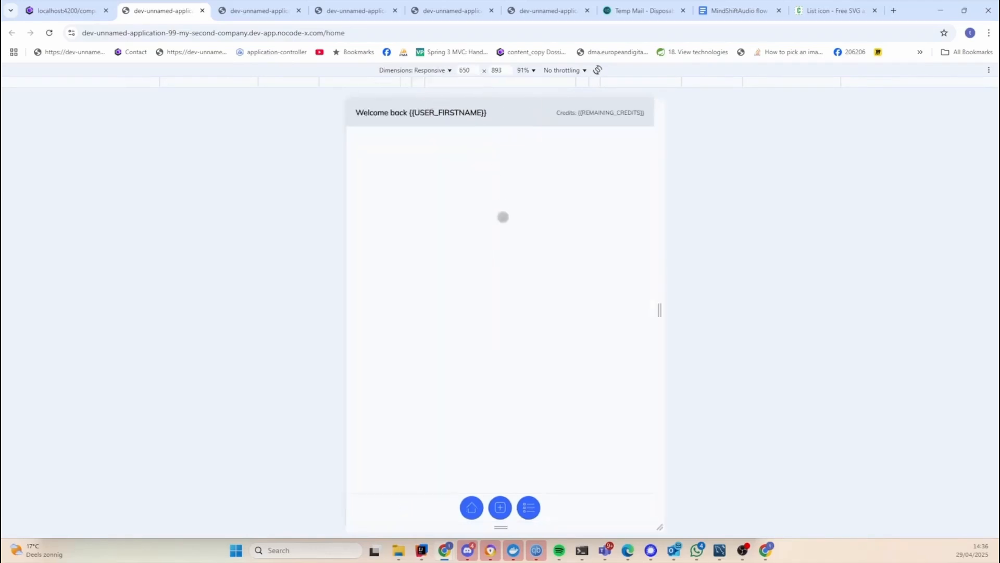
Return to the app editor, set the welcome title's minimum width to 250 px, and reset its breakpoint values
key(ctrl+shift+Tab)
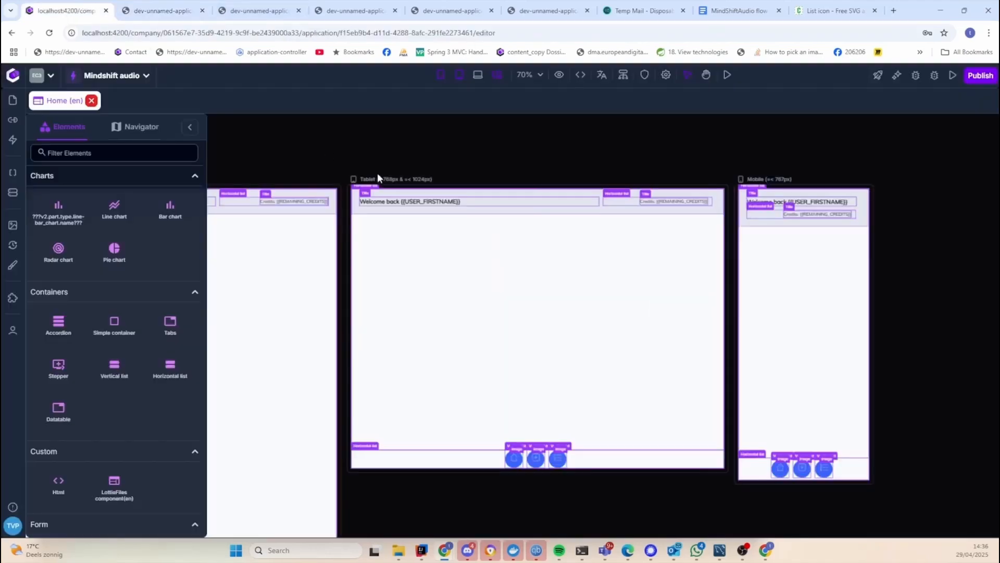
click(575, 201)
click(902, 162)
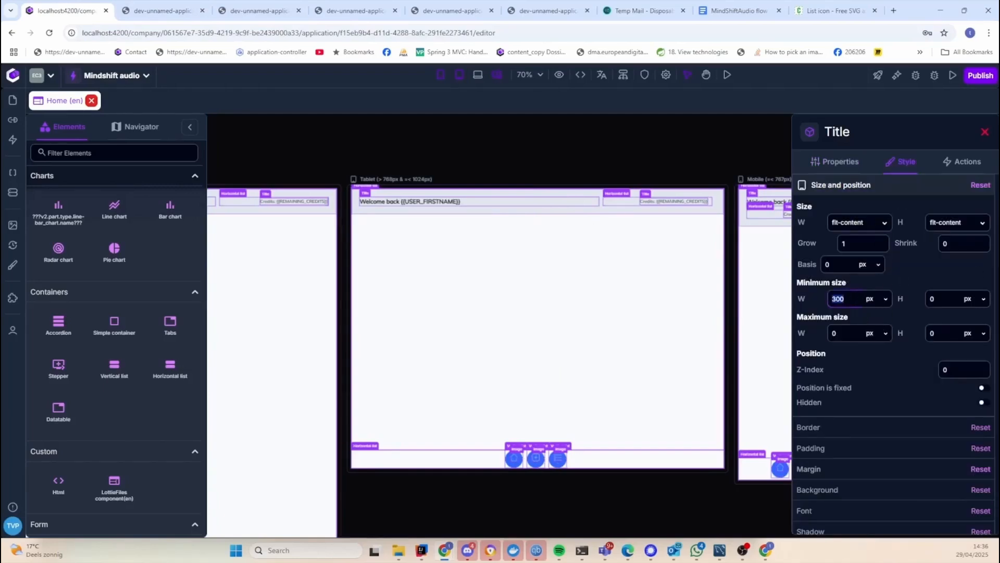
text(50)
click(805, 300)
click(851, 324)
click(847, 343)
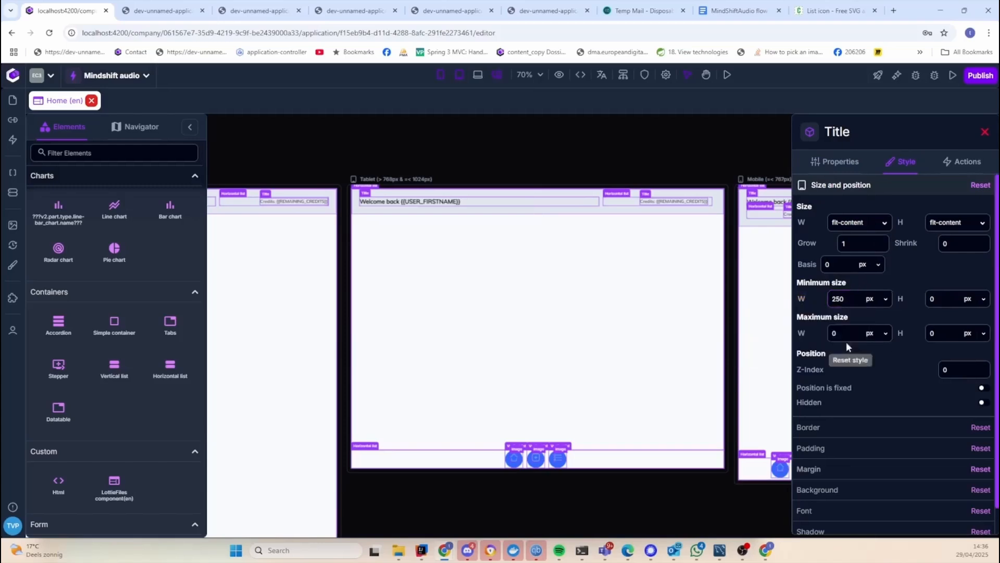
Reload the running home page and check the header's wrapping with the viewport narrowed to 494 px
click(621, 172)
click(197, 7)
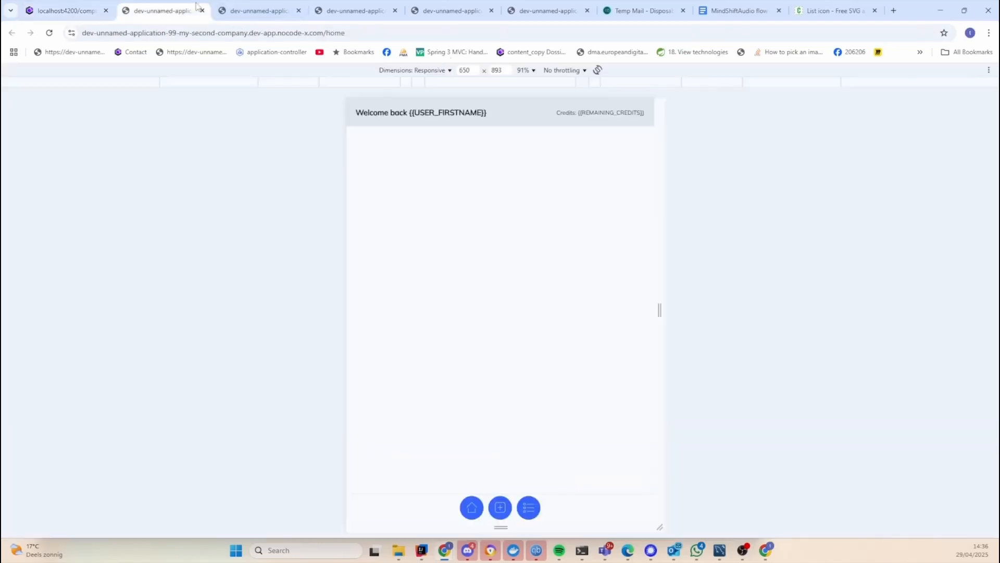
click(49, 33)
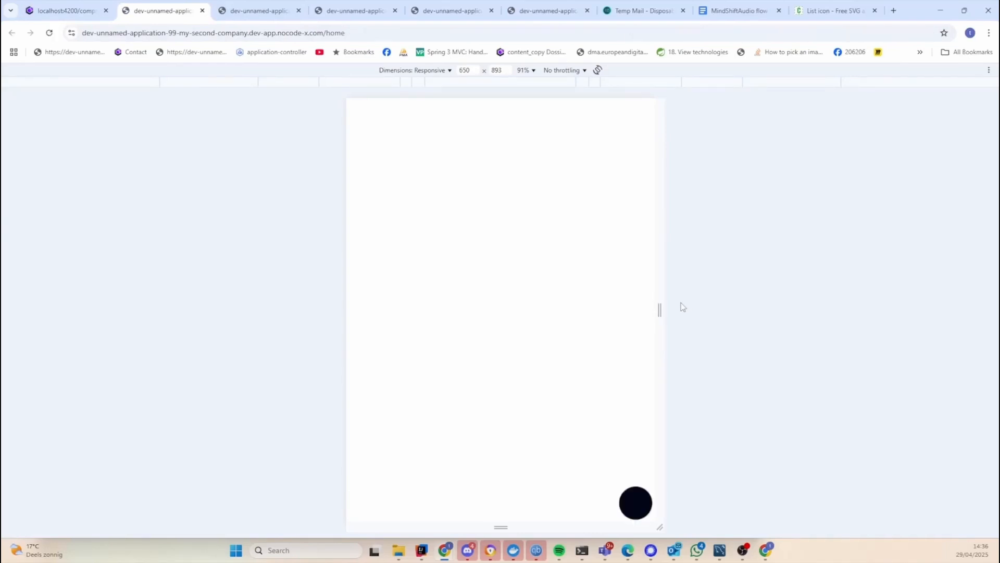
drag(660, 312, 625, 313)
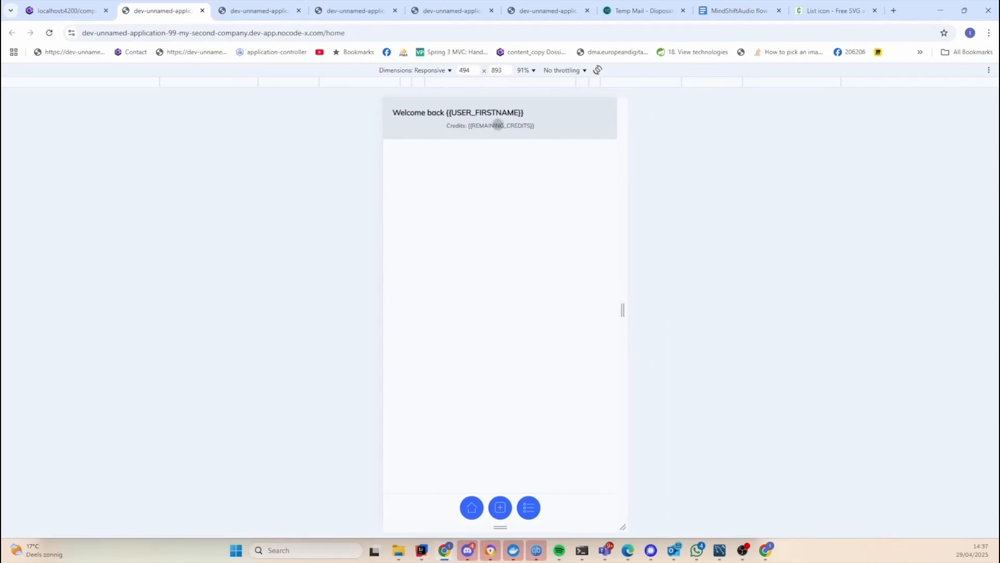
Return to the app editor and set the header horizontal list's horizontal alignment to Center
click(66, 11)
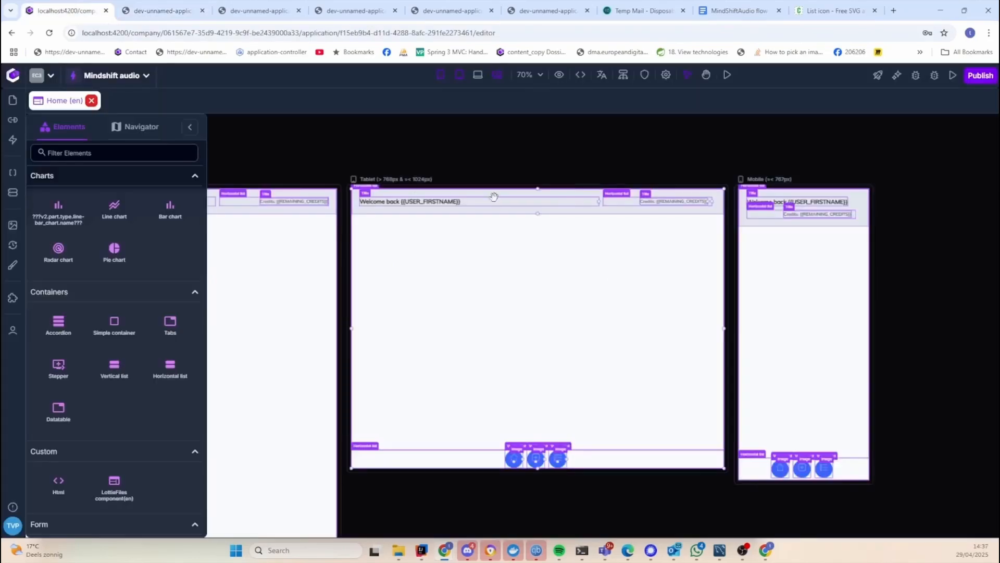
click(559, 188)
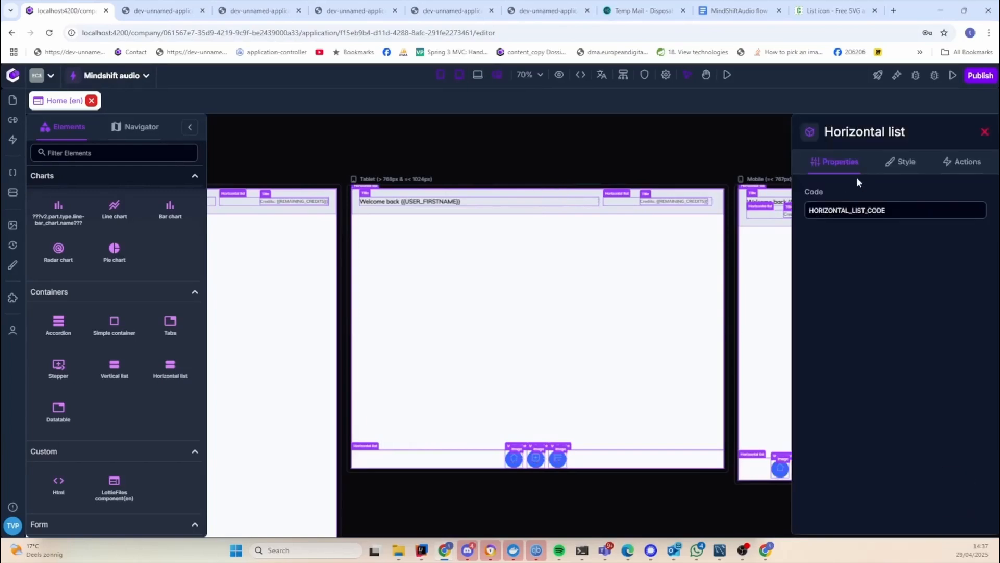
click(901, 162)
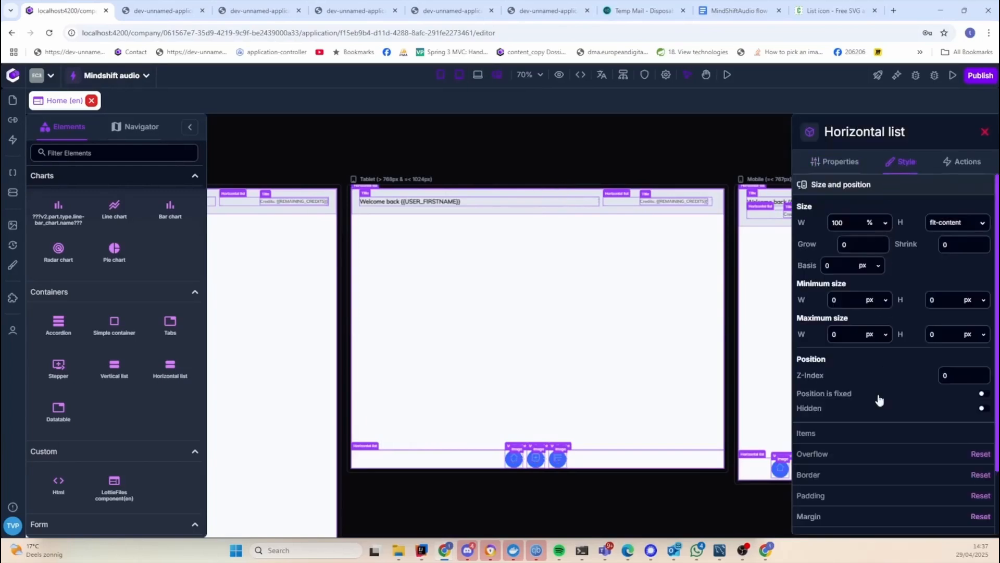
click(869, 435)
click(930, 360)
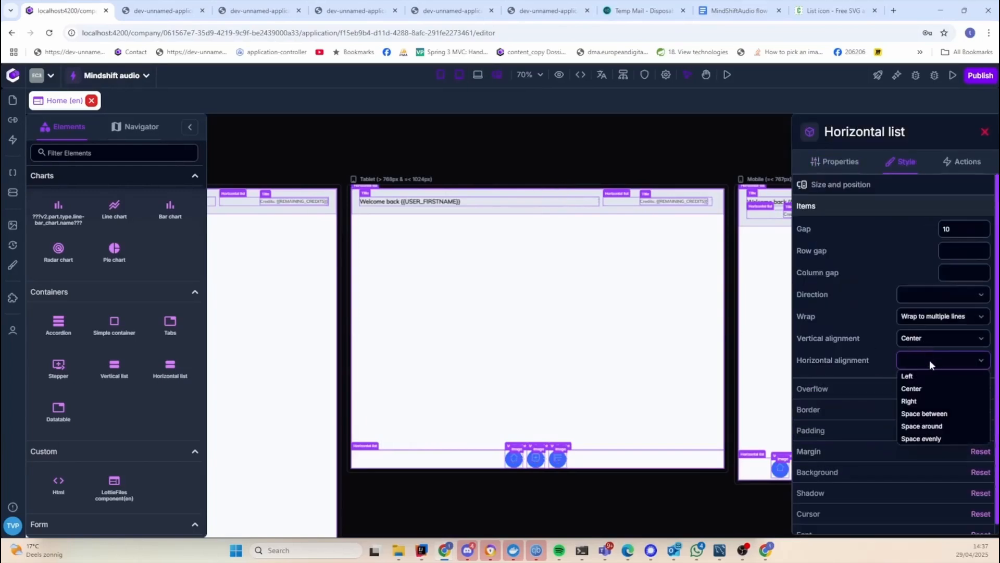
click(931, 386)
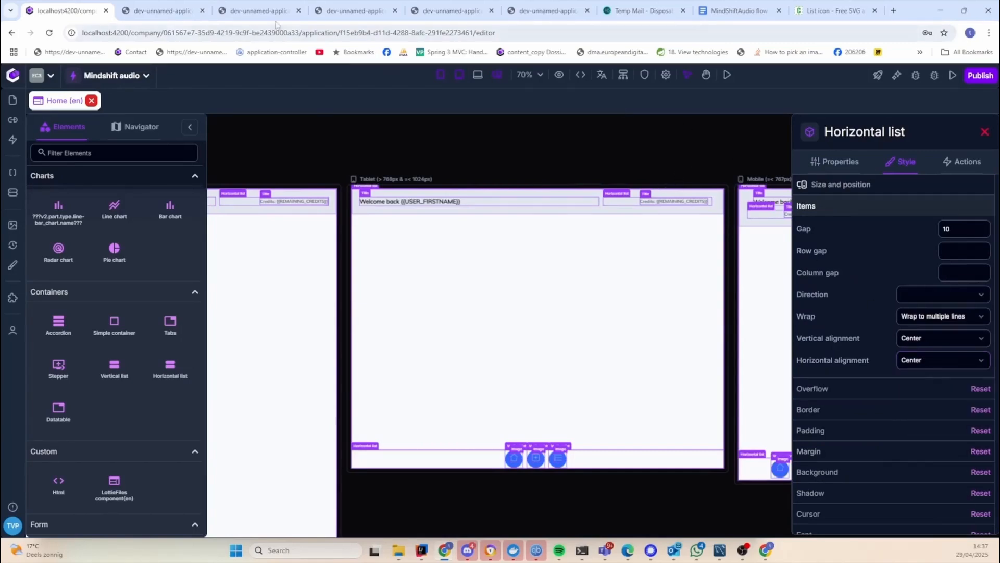
Reload the running home page and check the header alignment at a viewport width of 591 px
click(185, 11)
click(49, 33)
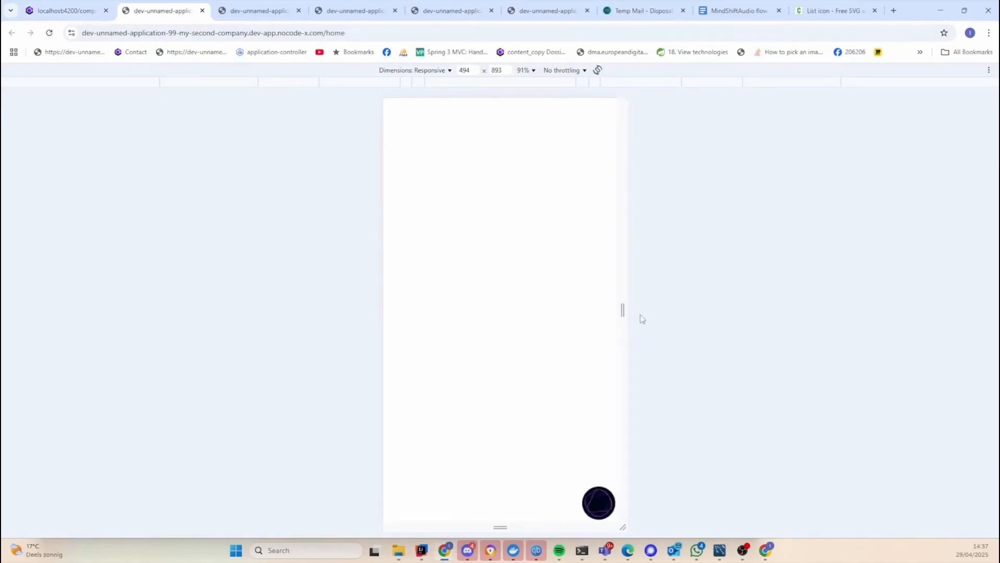
mouse_move(627, 317)
mouse_down()
mouse_move(569, 311)
mouse_move(623, 311)
mouse_up()
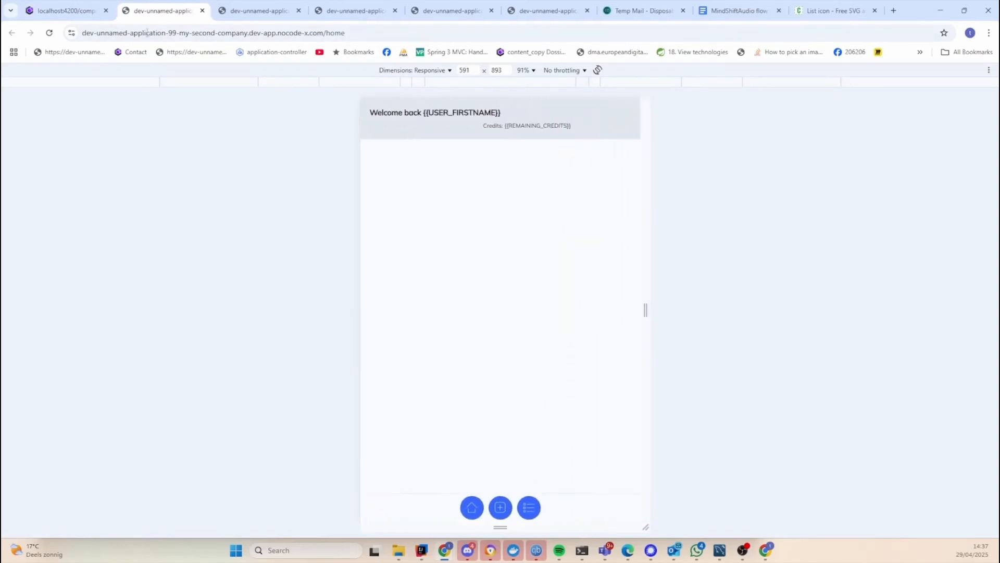
Return to the app editor and review the style settings of the welcome title and the mobile preview's horizontal list
key(ctrl+1)
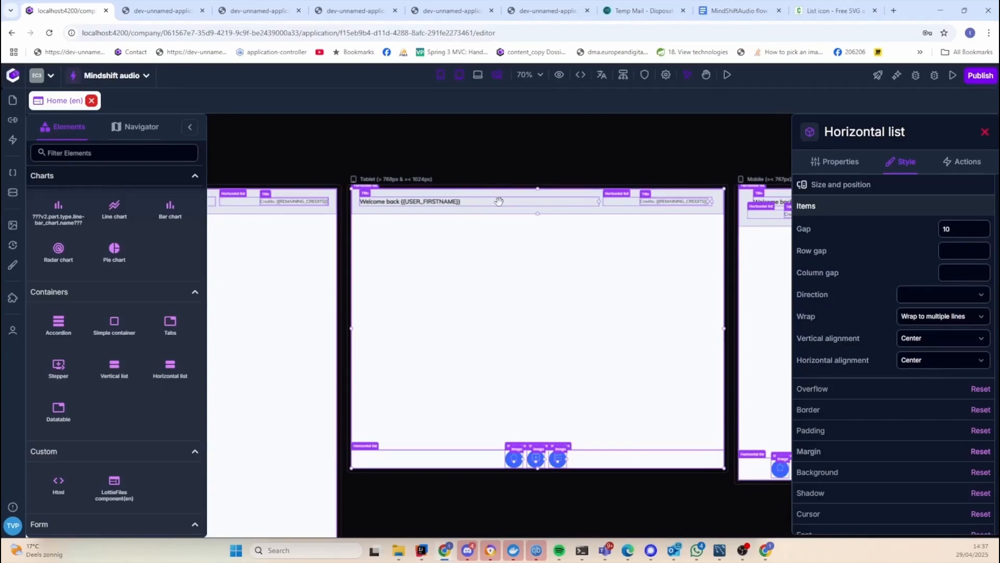
click(498, 201)
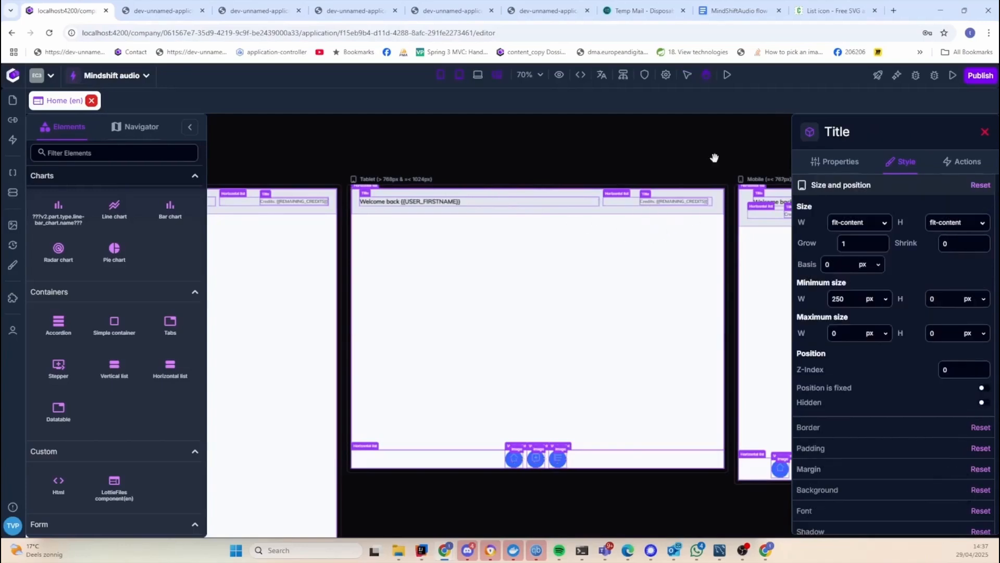
drag(714, 157, 595, 154)
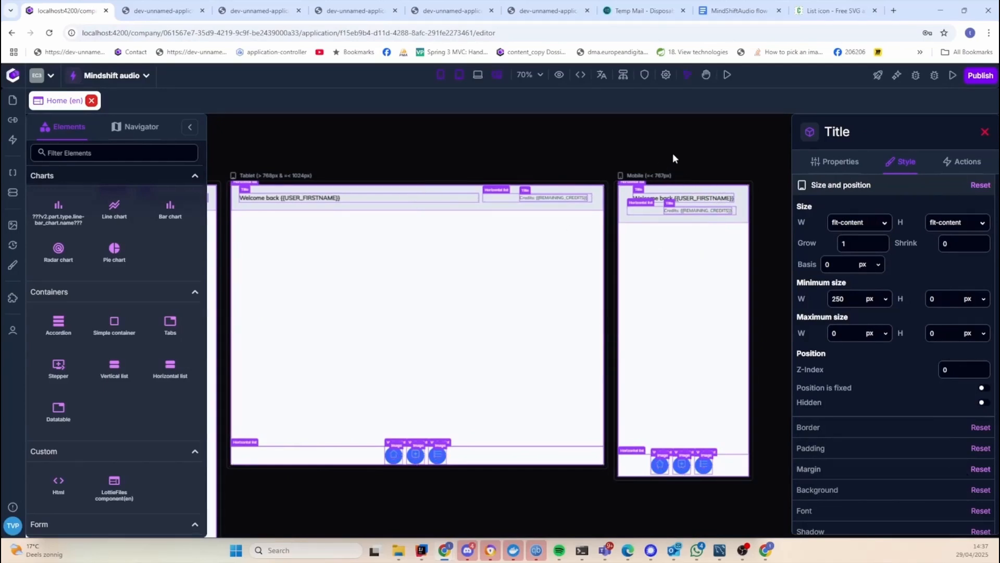
click(633, 221)
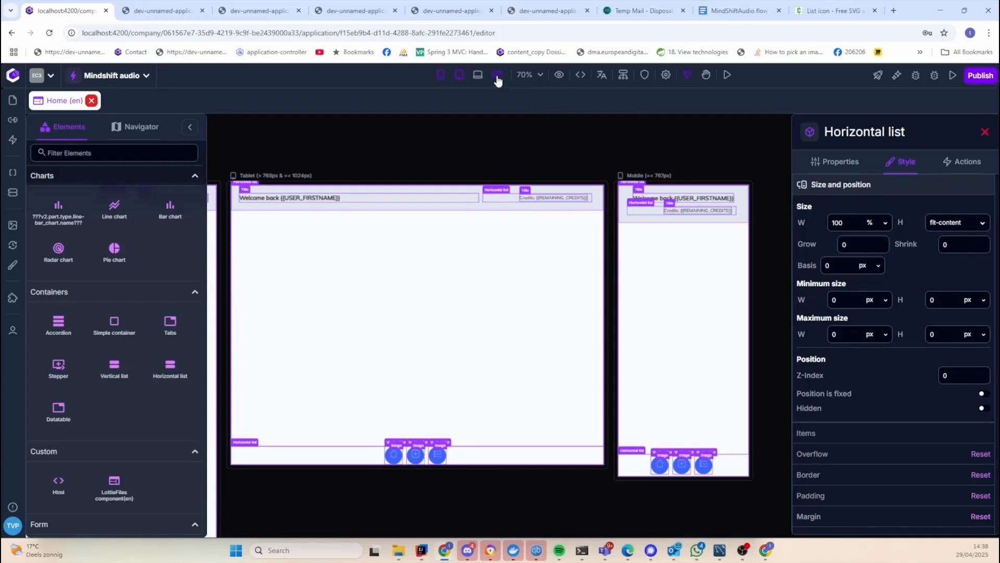
Hide the tablet preview, keep the mobile preview beside the all-screens one, and turn off the element borders
click(459, 75)
click(440, 74)
key(space)
drag(385, 207, 686, 220)
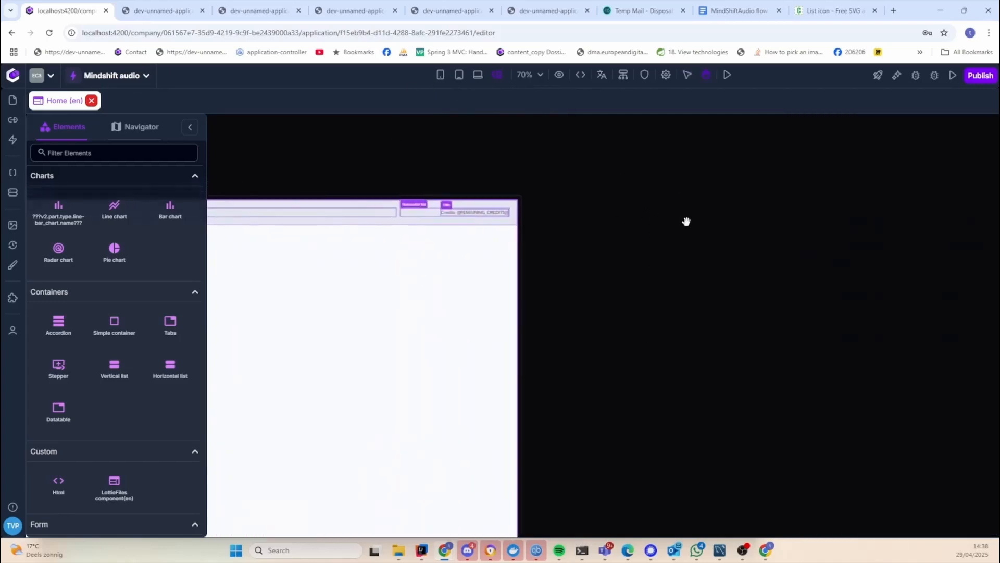
scroll(536, 215, down, 3)
key(space)
drag(331, 159, 786, 146)
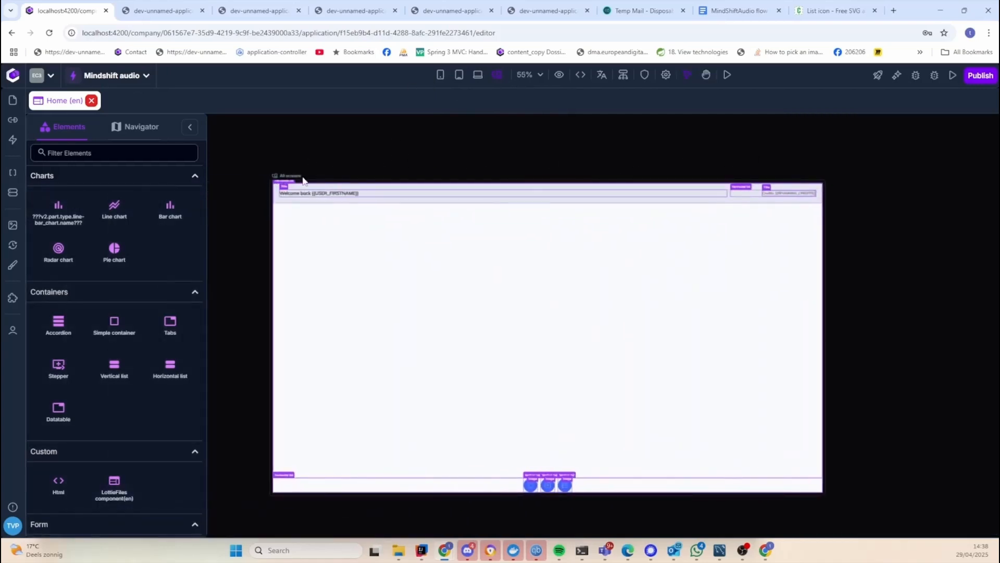
click(442, 77)
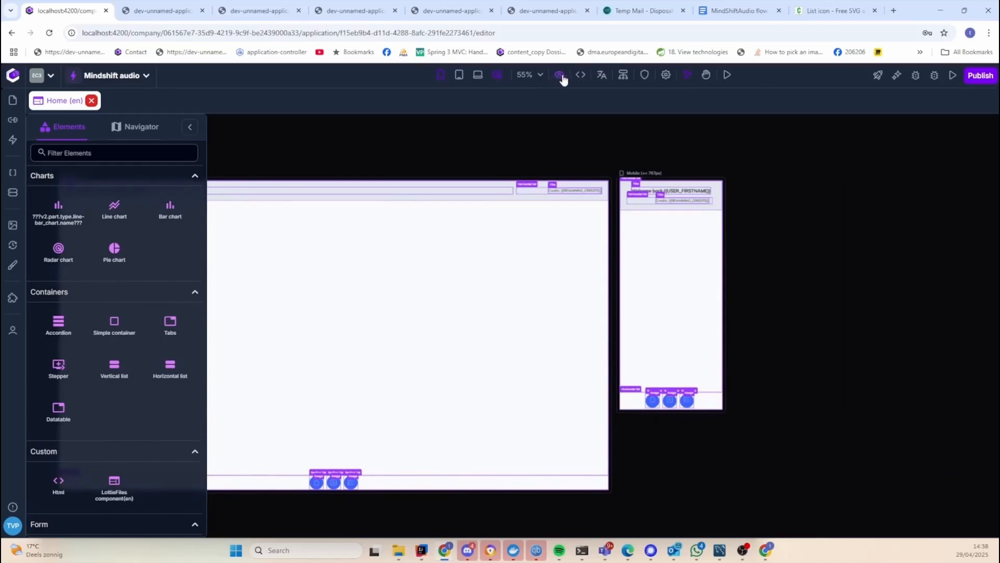
click(558, 78)
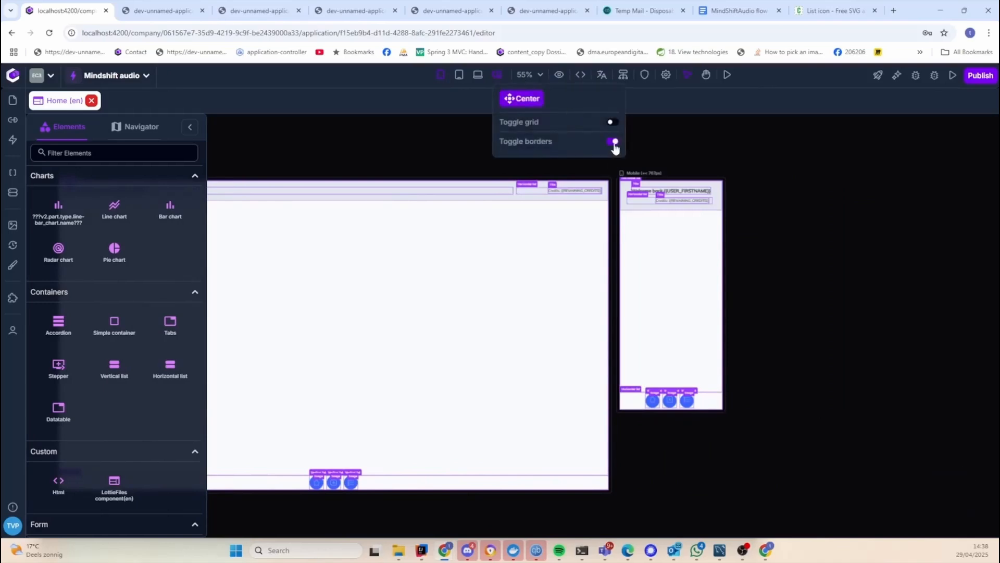
click(615, 141)
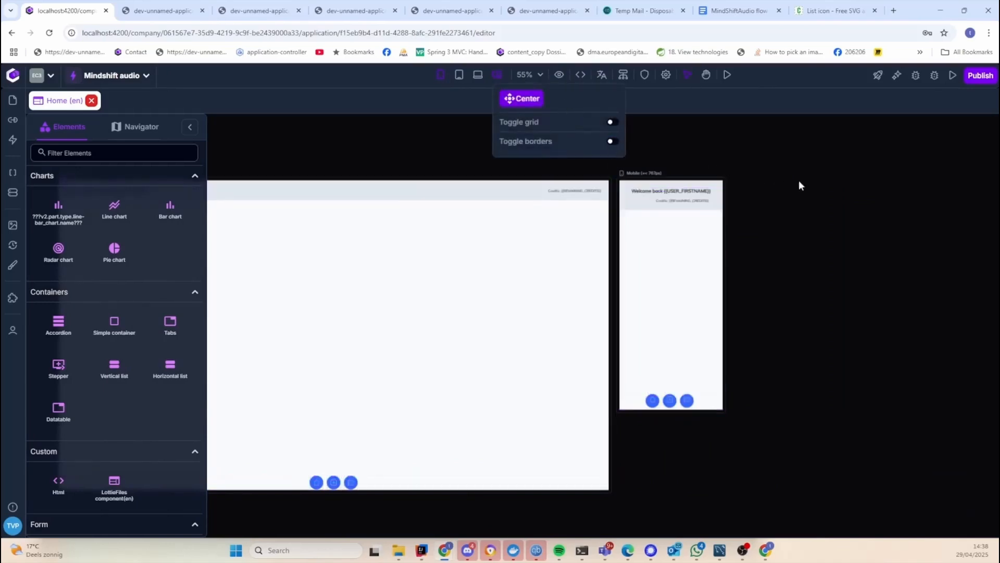
Examine the welcome title's size and position settings for the mobile screen
click(672, 191)
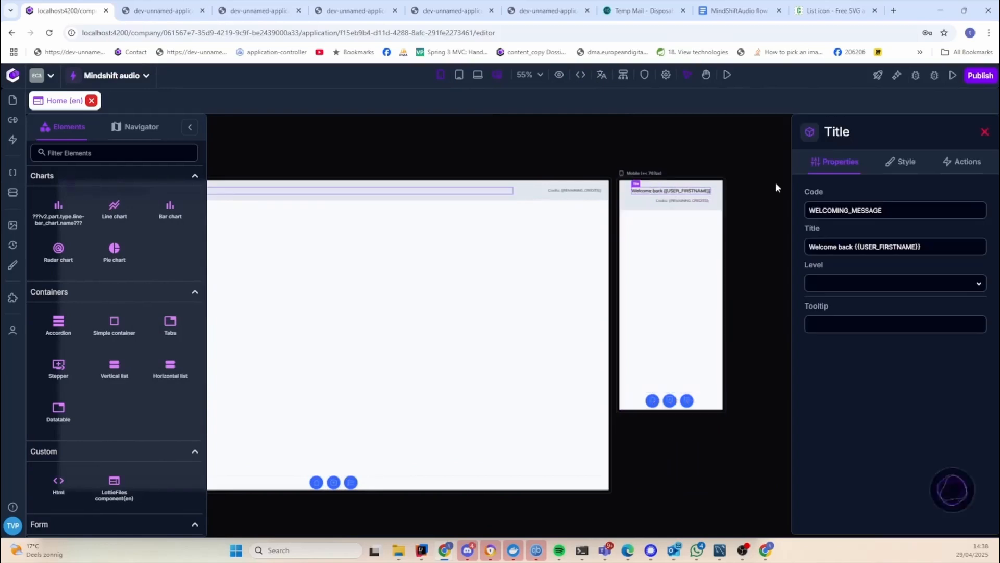
click(902, 166)
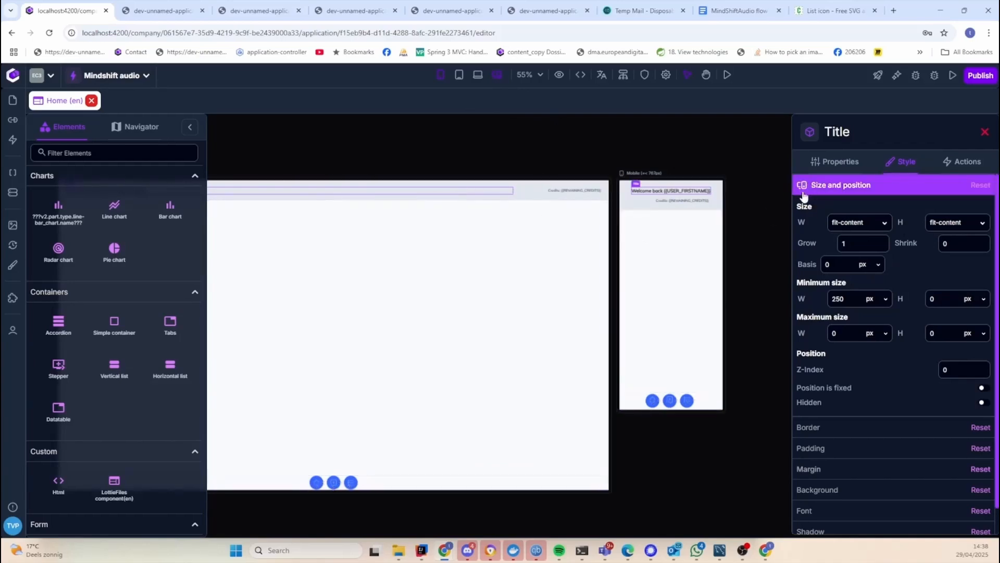
click(674, 190)
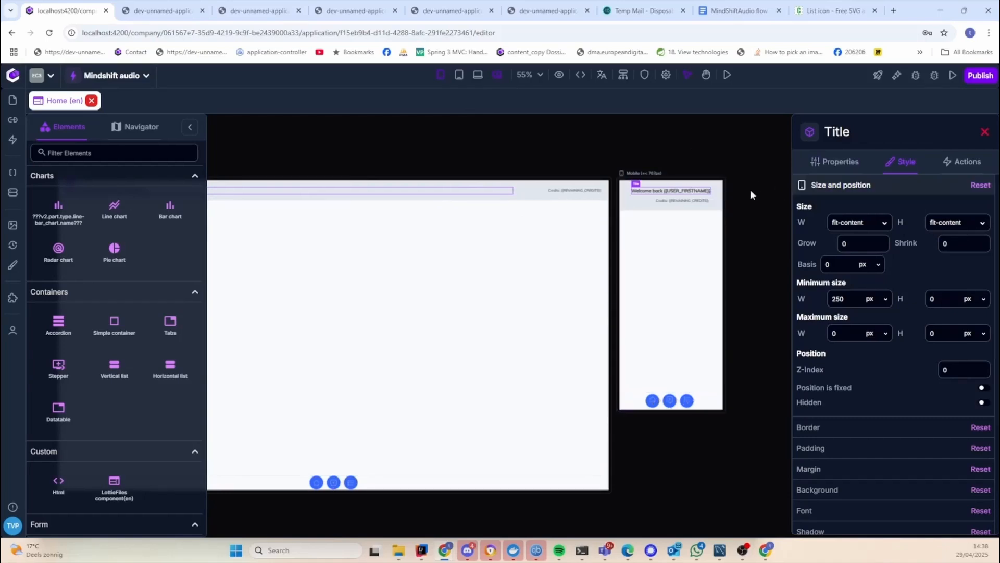
click(661, 156)
Inspect the welcome title's size settings in the all-screens preview and switch to its tablet screen style
click(300, 180)
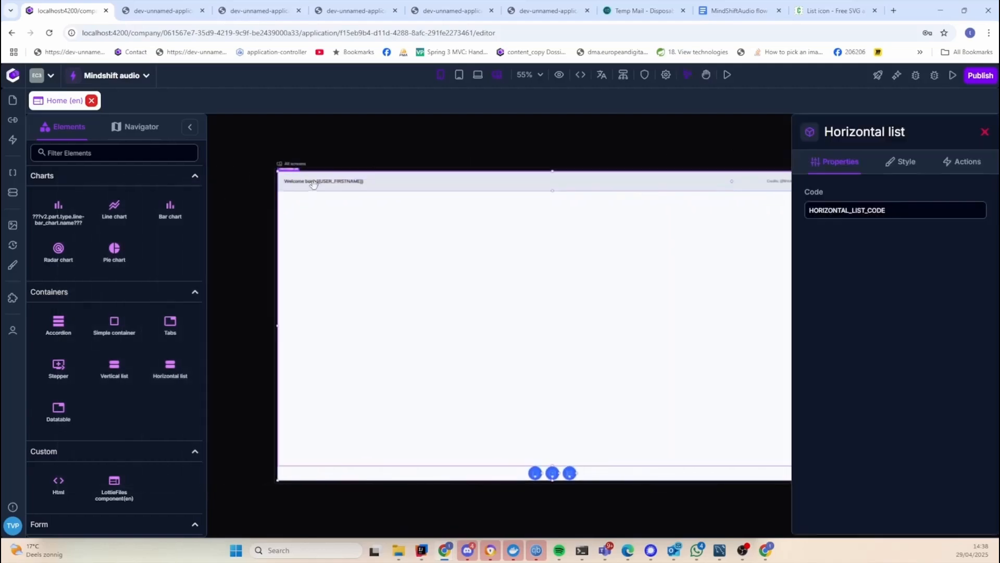
click(313, 182)
click(888, 162)
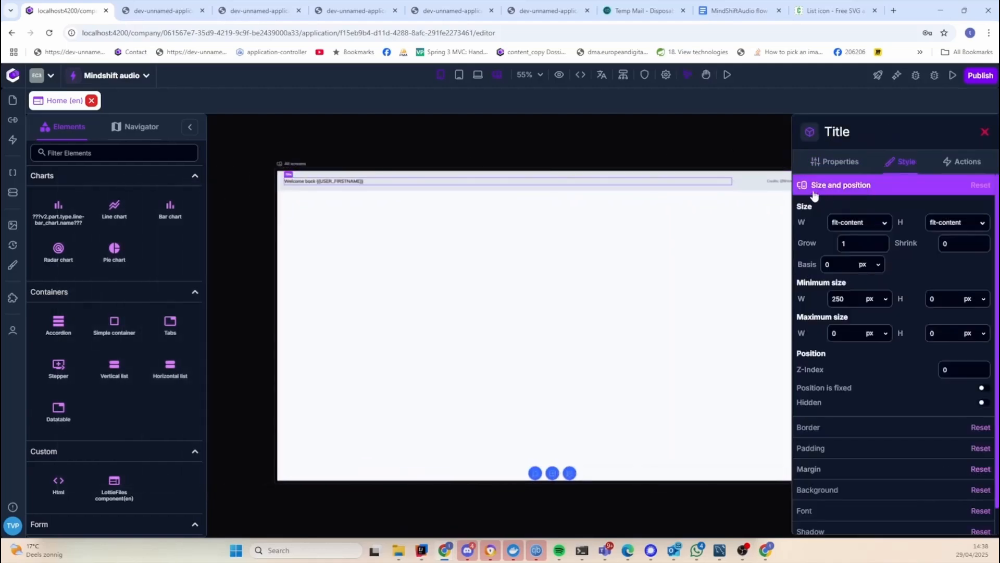
mouse_move(801, 187)
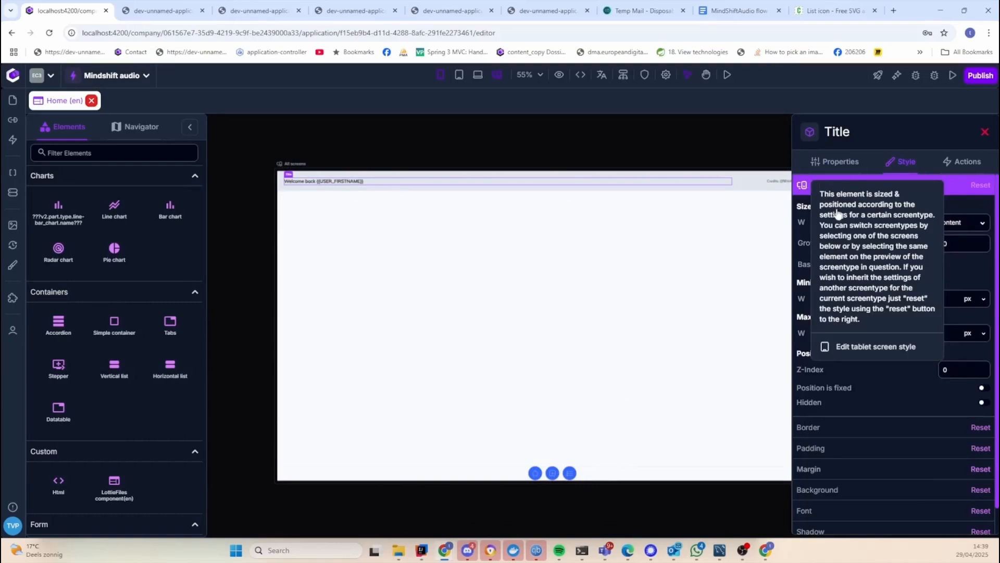
click(859, 347)
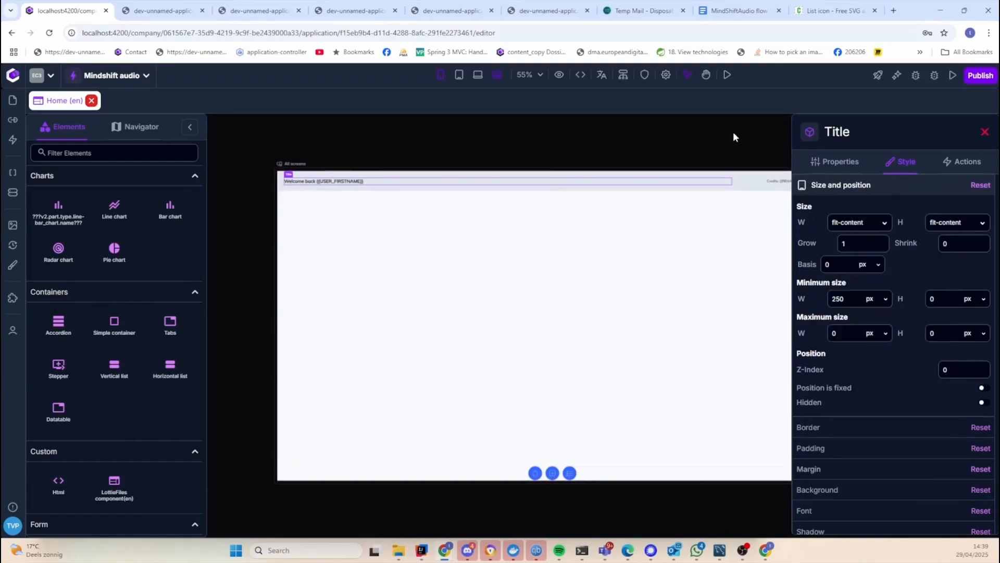
Set the welcome title's minimum width to unset for mobile and reset its tablet minimum width
drag(747, 139, 489, 142)
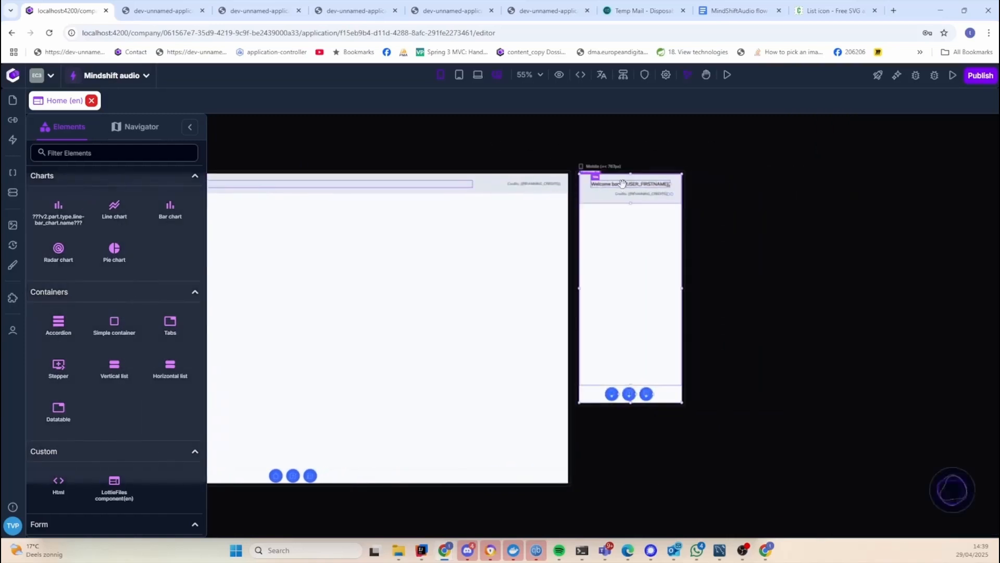
click(622, 184)
click(903, 161)
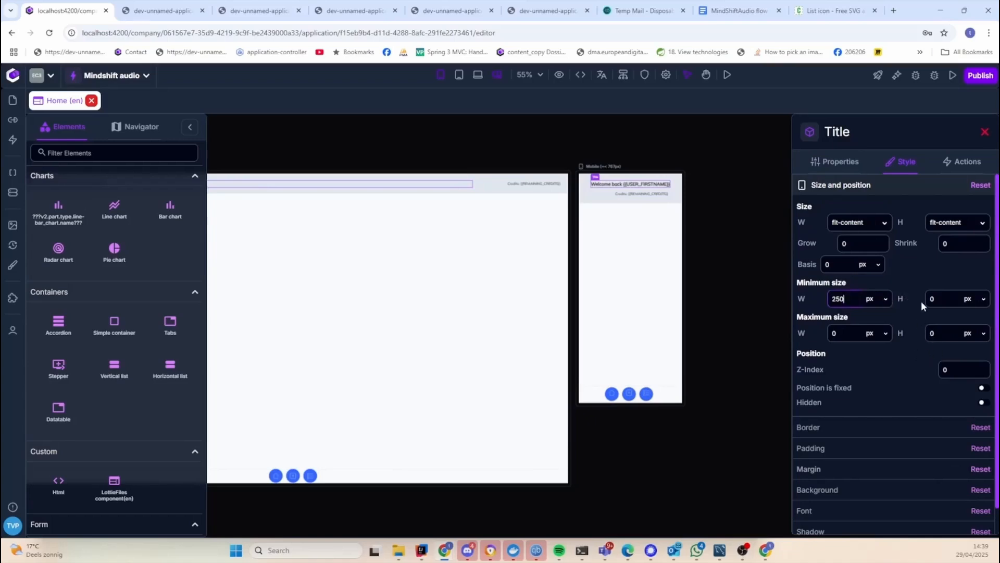
key(ctrl+a)
click(887, 299)
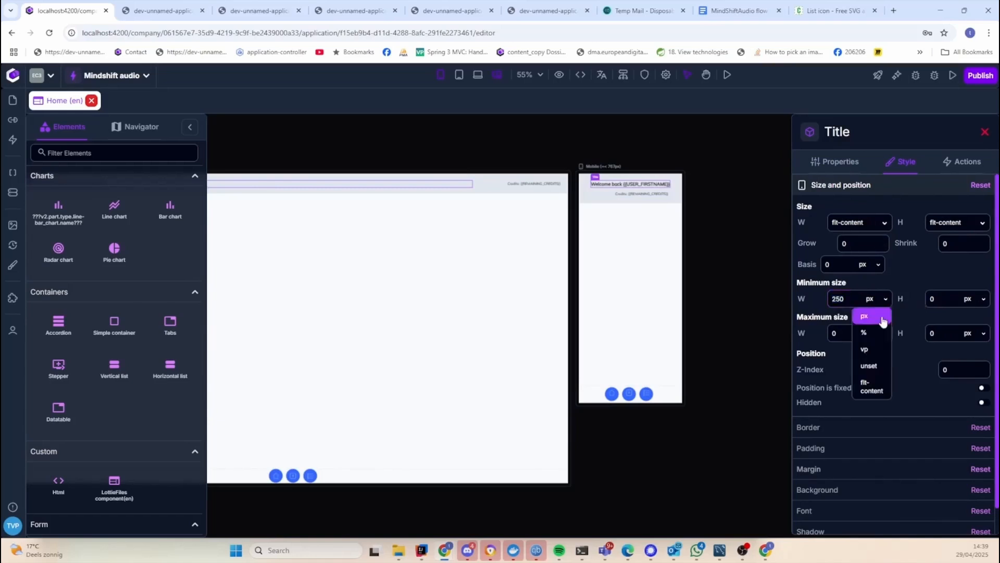
click(869, 366)
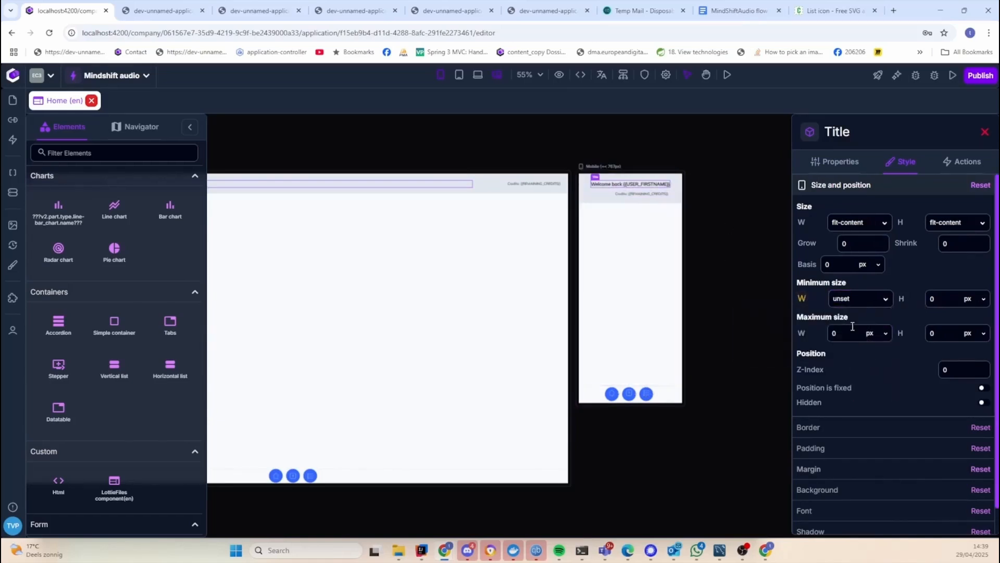
mouse_move(802, 301)
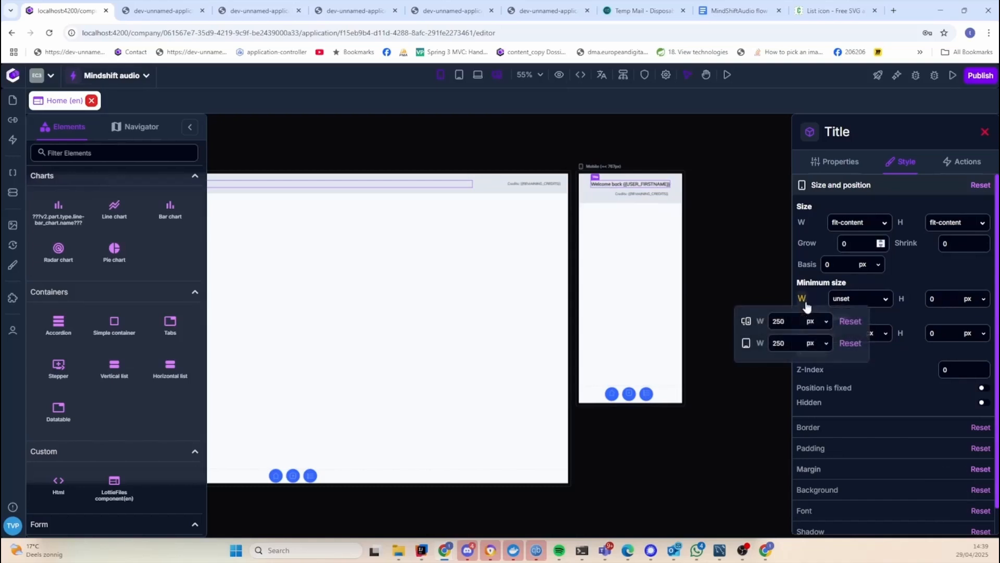
click(849, 342)
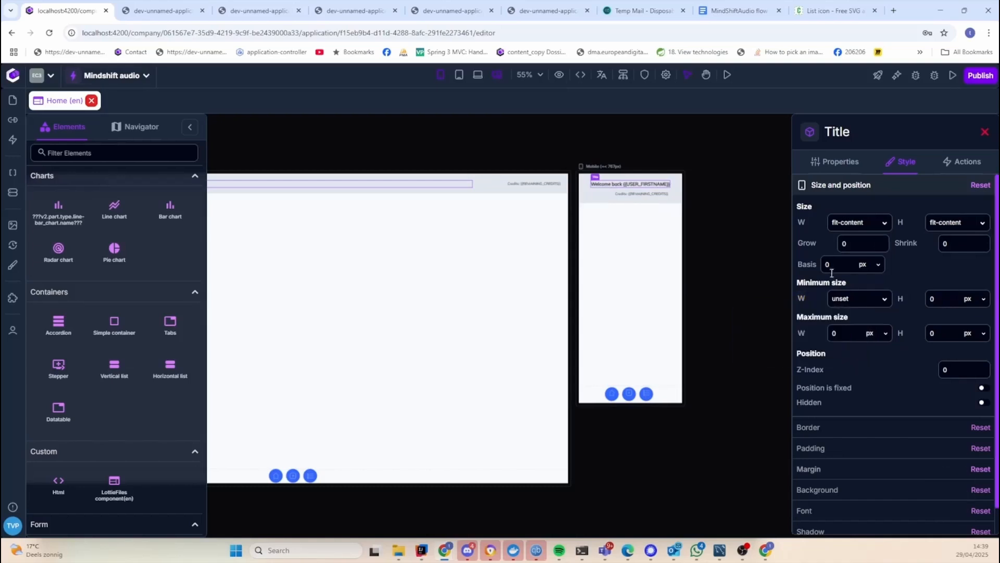
click(716, 207)
Reload the running app's home page and check the header at narrower widths and at iPhone SE dimensions
click(163, 10)
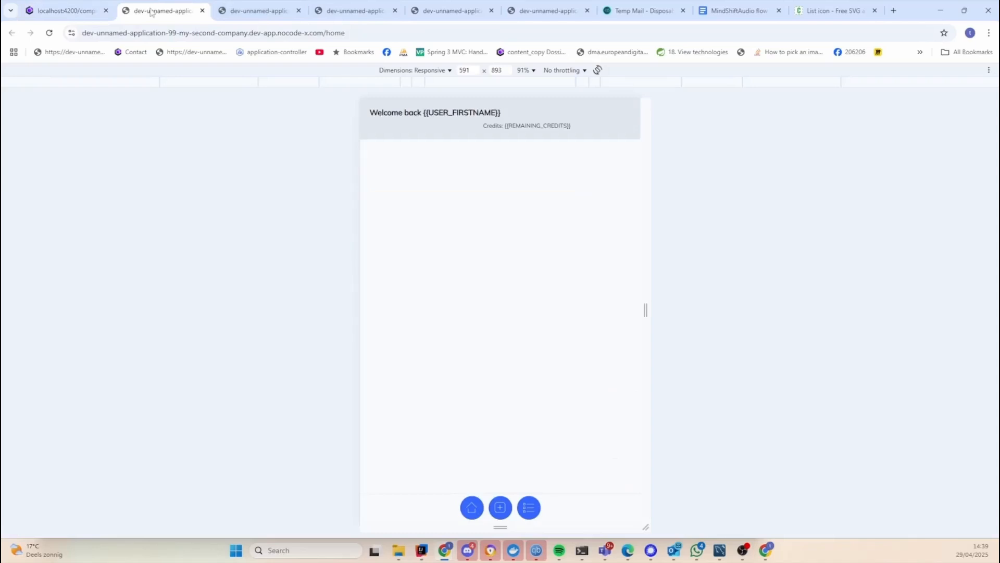
click(70, 34)
click(48, 35)
drag(645, 310, 585, 308)
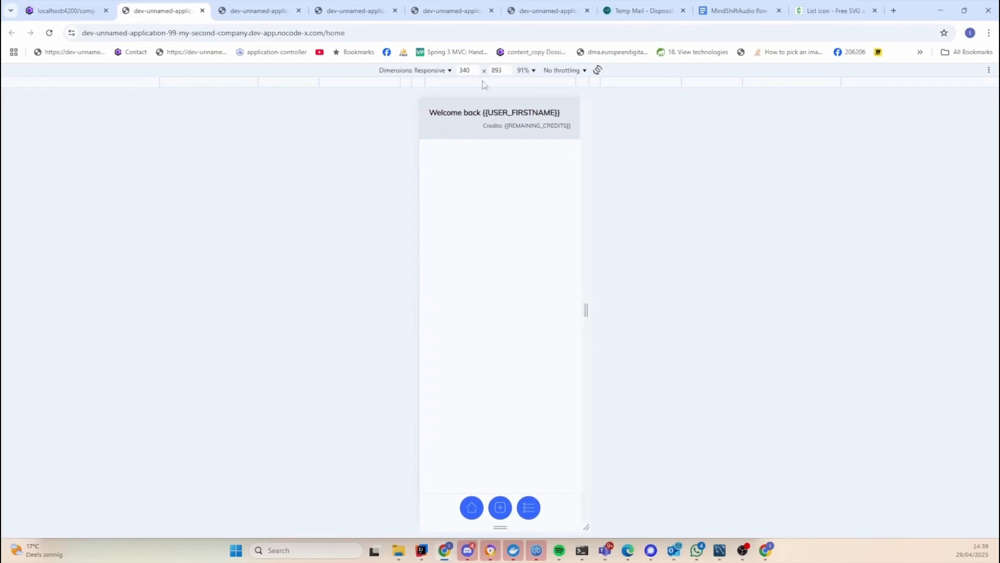
drag(586, 309, 599, 309)
click(443, 70)
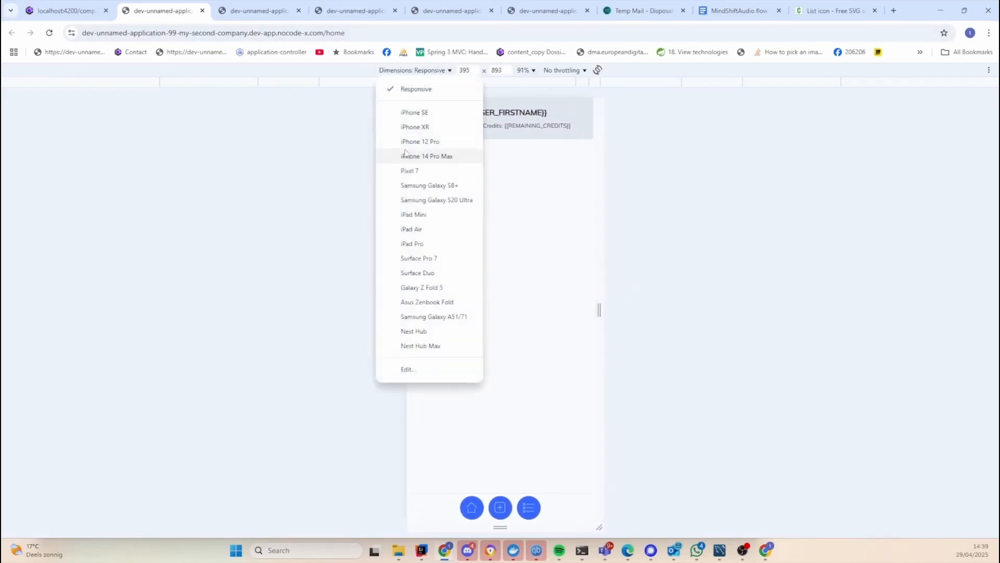
click(412, 112)
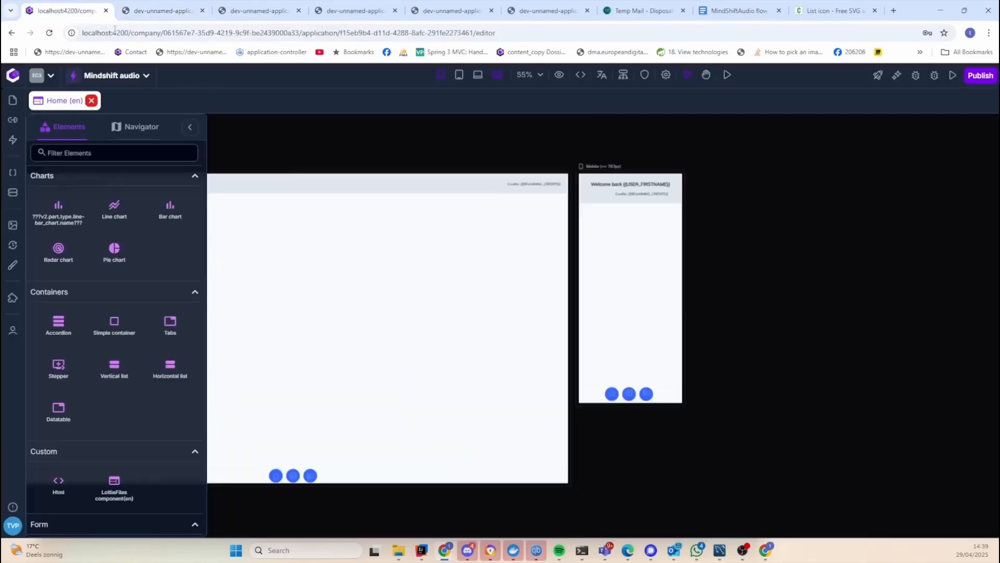
Examine the style settings of the horizontal list holding the credits text and compare the header with the running app's iPhone SE view
click(63, 11)
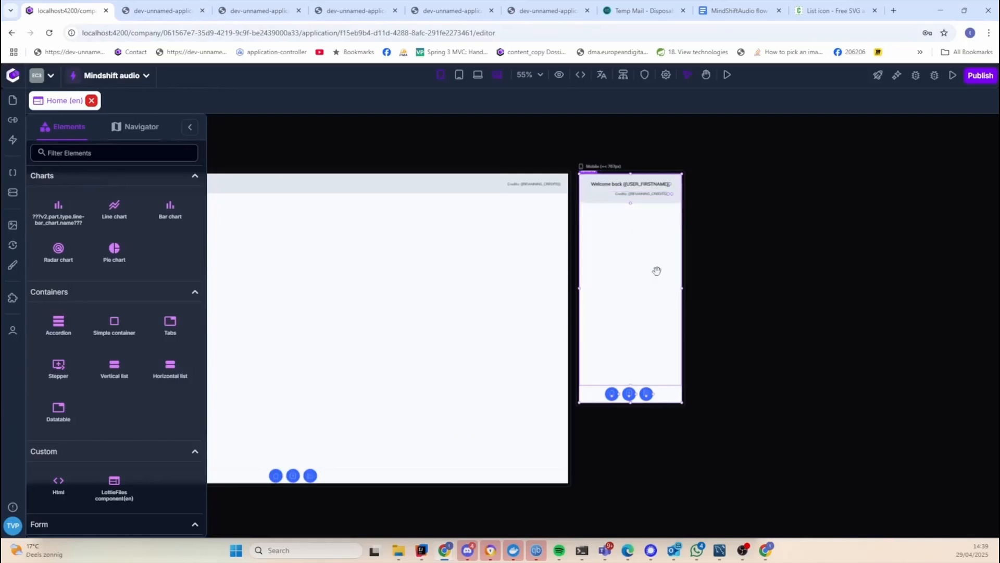
click(601, 189)
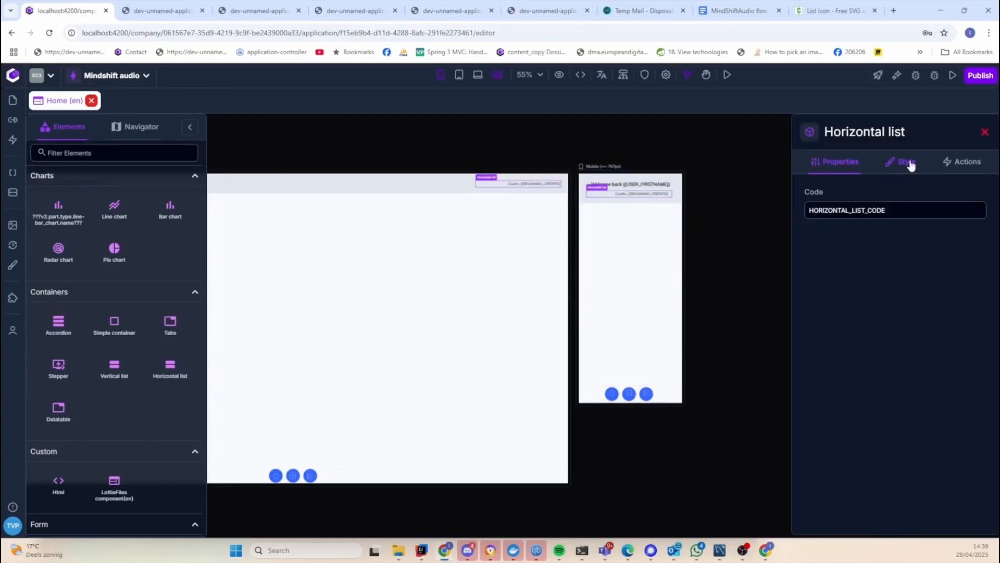
click(902, 161)
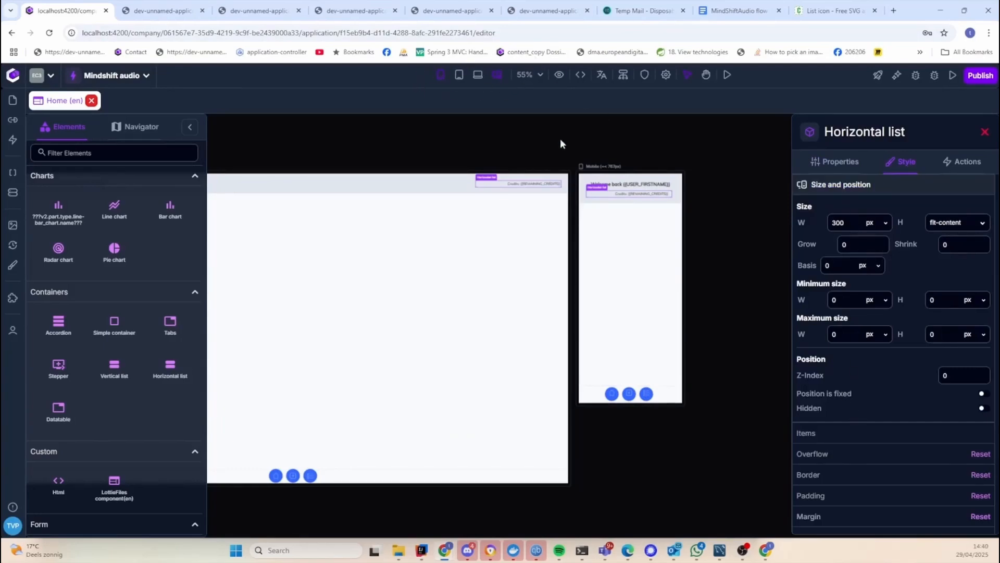
scroll(898, 441, down, 2)
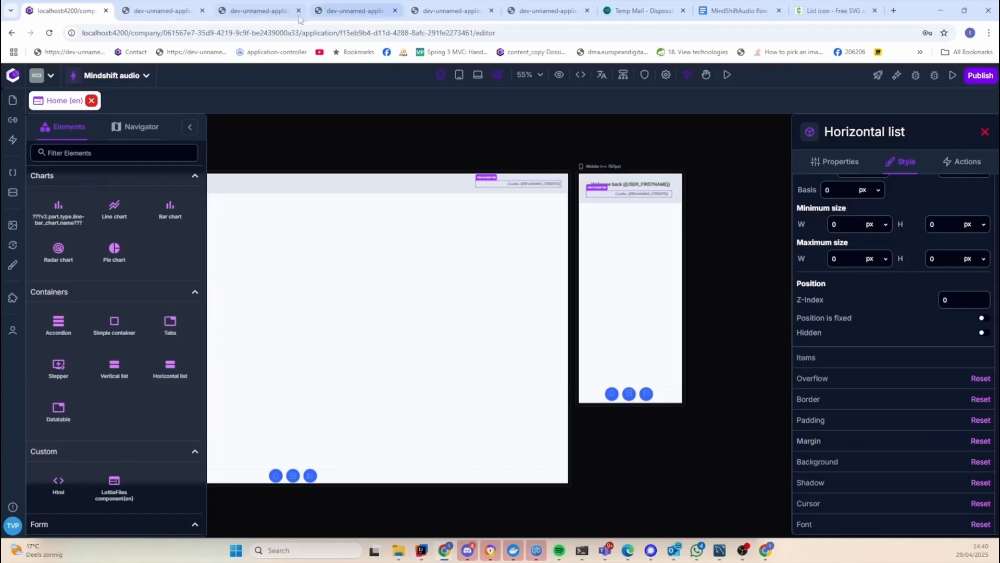
click(176, 5)
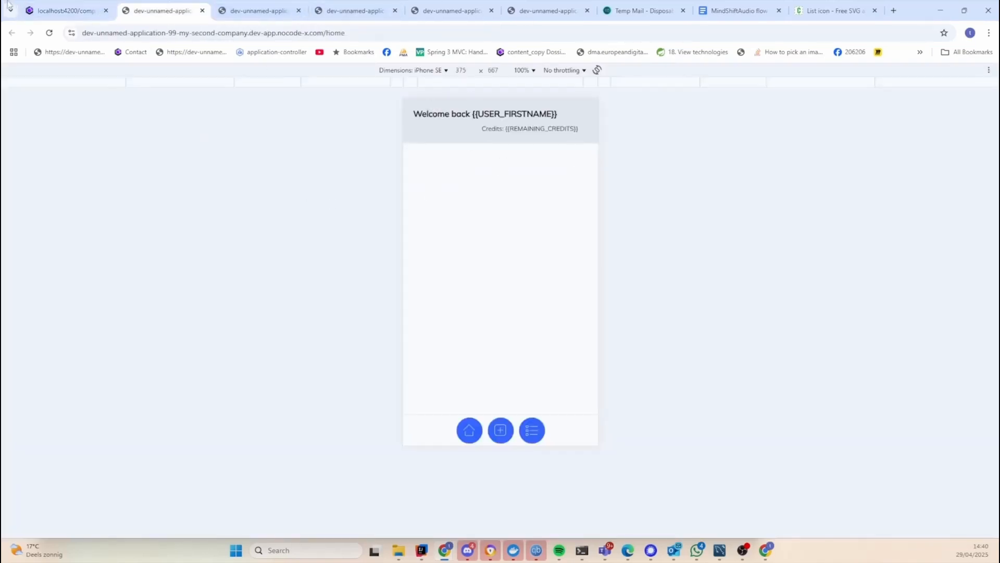
click(68, 7)
click(762, 441)
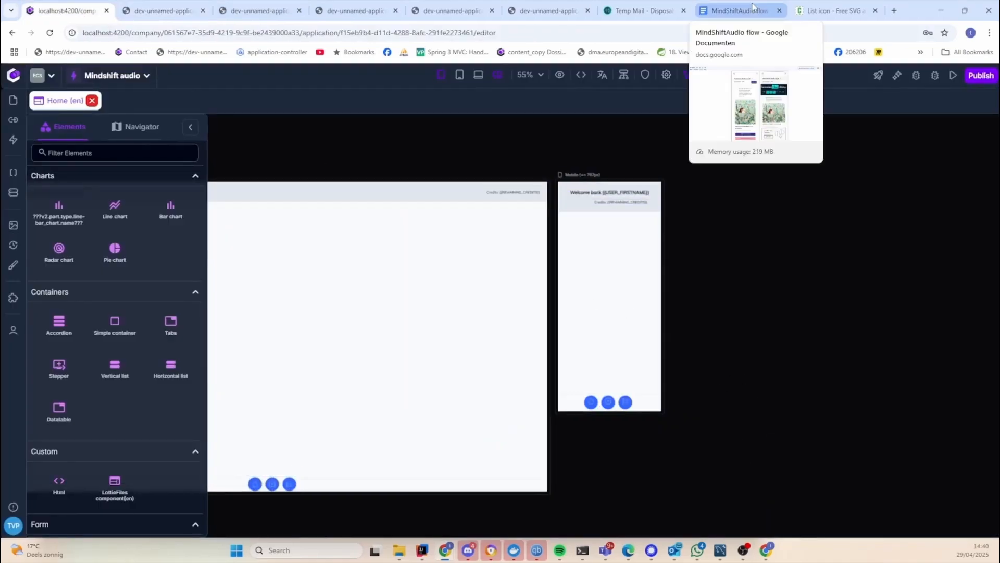
Add a horizontal list directly below the welcome header in the all-screens view, following the MindShiftAudio flow mockup
click(752, 7)
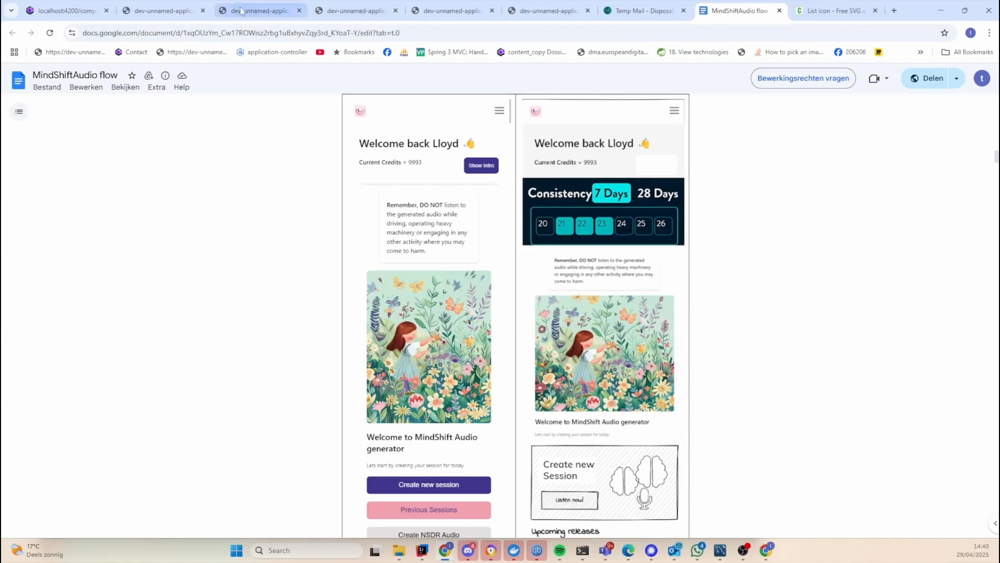
click(65, 11)
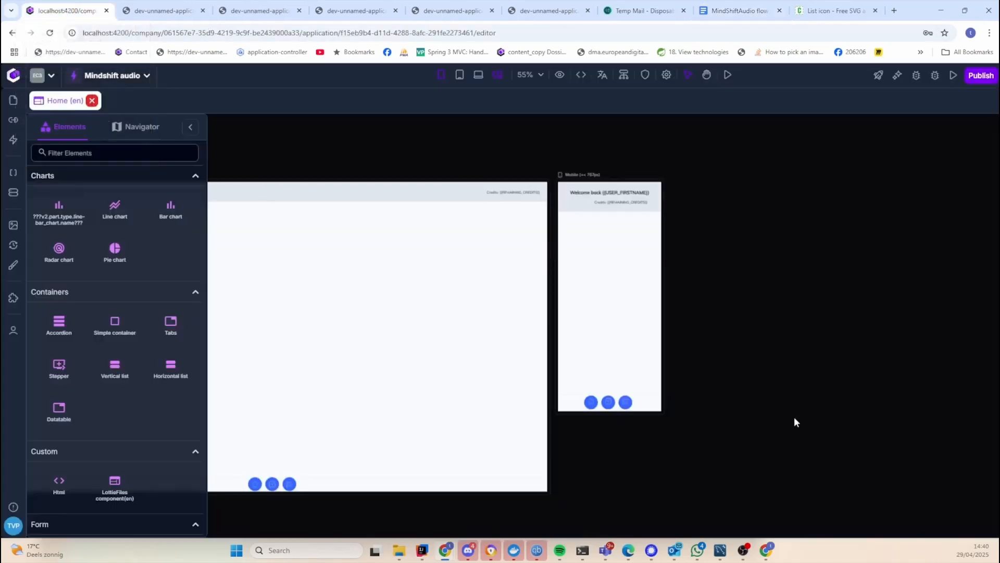
key(space)
drag(294, 142, 646, 160)
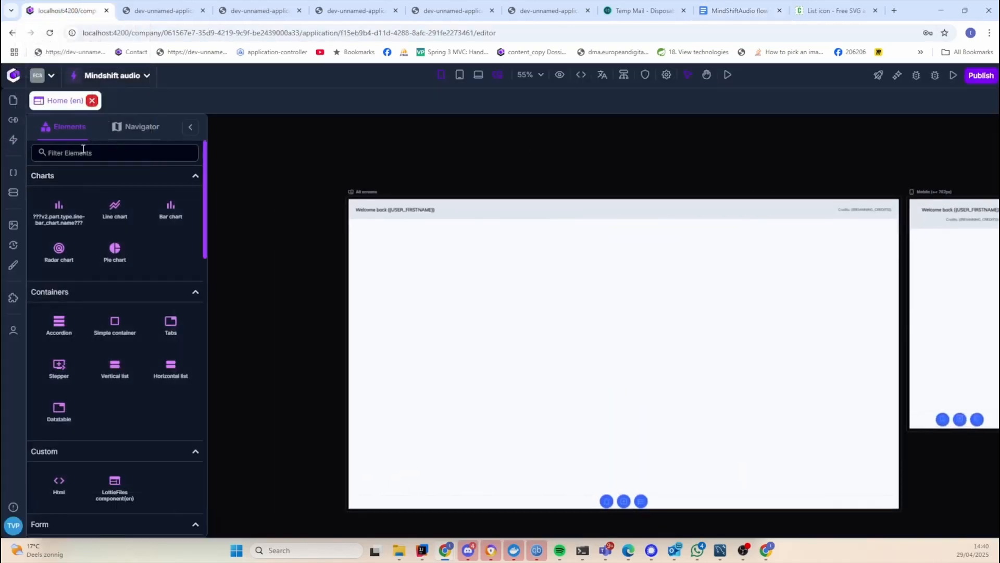
click(93, 151)
text(hori)
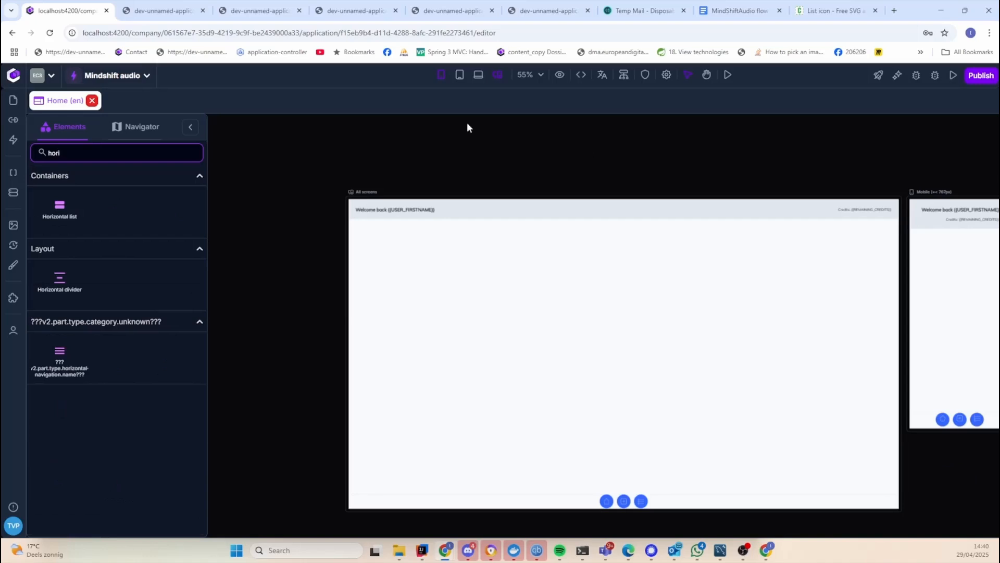
drag(61, 214, 534, 252)
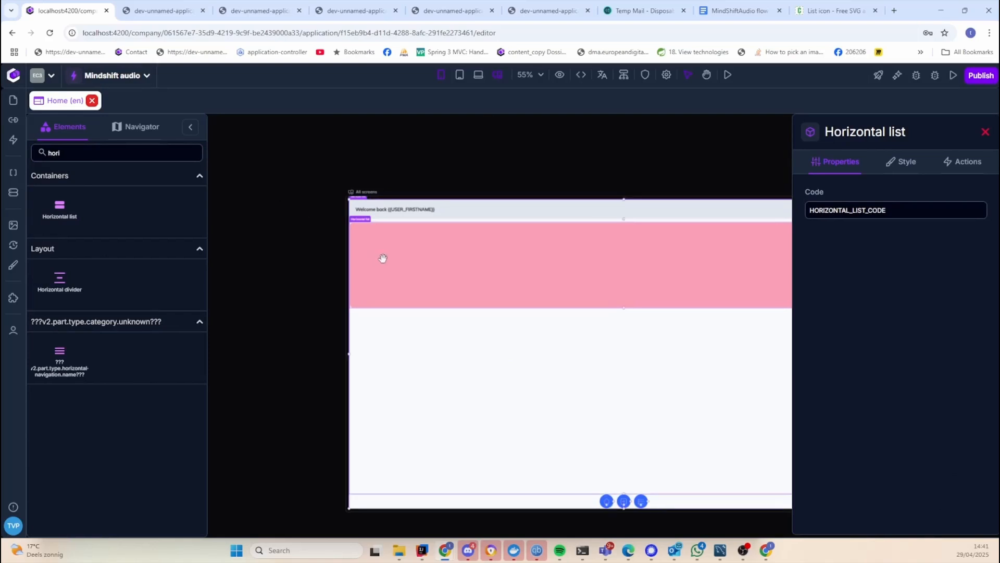
Add a vertical list to the page and move the new horizontal list inside it
drag(61, 152, 25, 149)
text(ver)
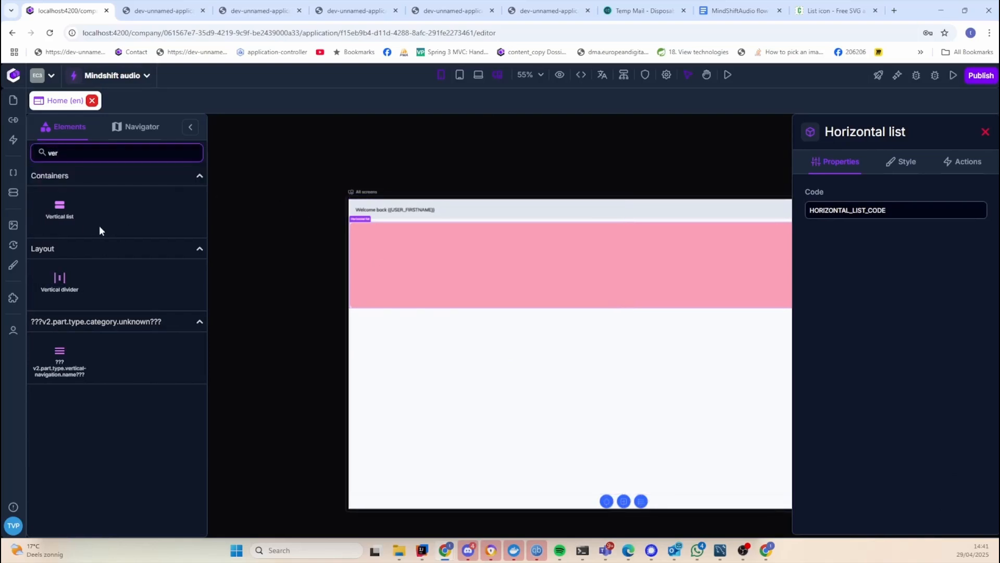
drag(59, 208, 478, 358)
drag(576, 259, 398, 240)
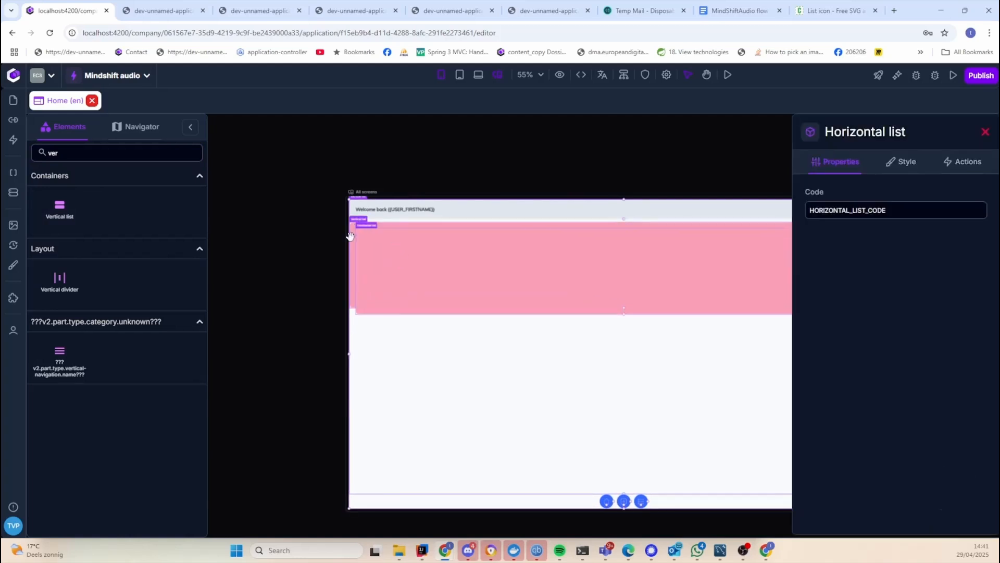
Reset the background of the vertical list below the header
click(350, 237)
click(900, 162)
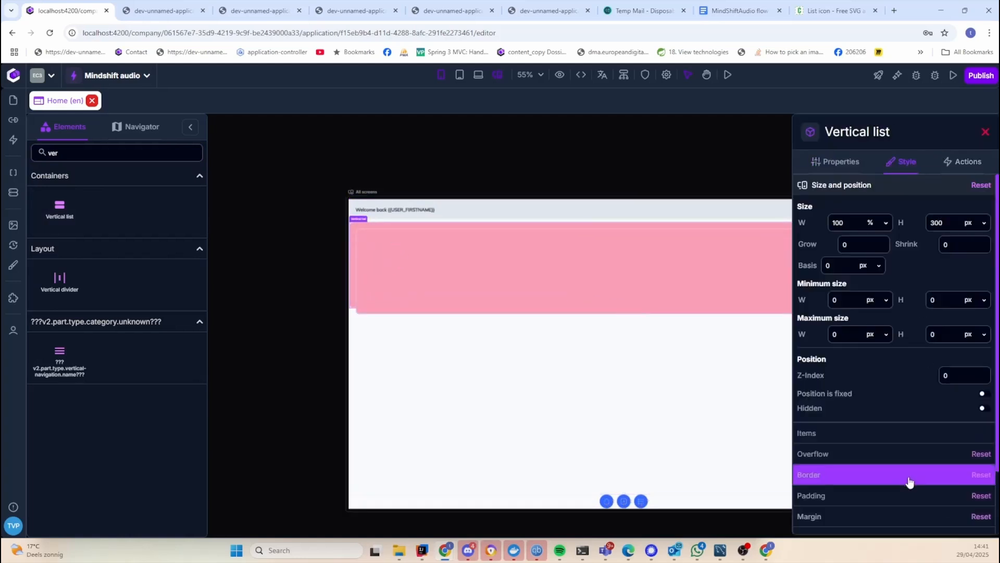
scroll(955, 492, down, 3)
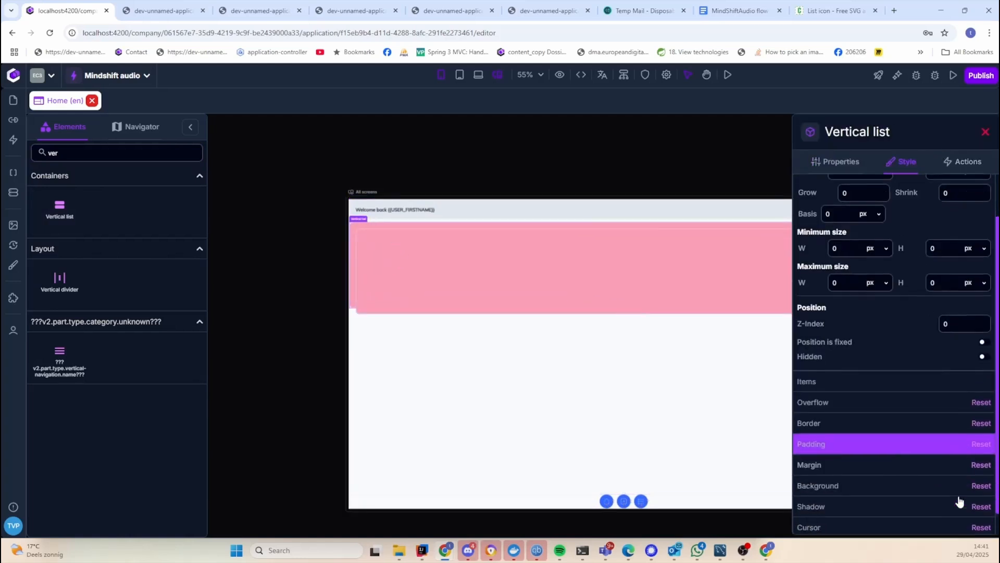
click(981, 461)
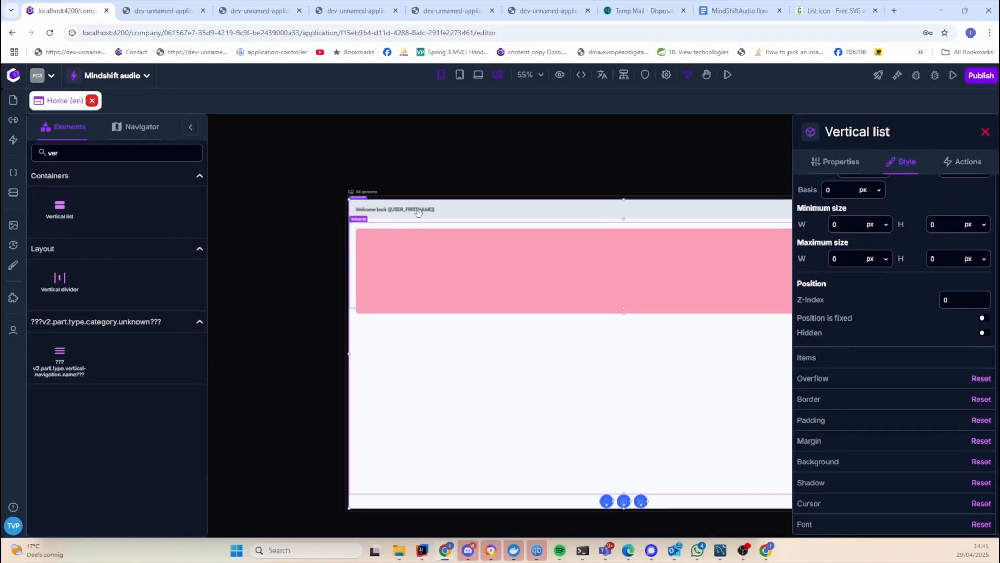
Add a title inside the vertical list, above the horizontal list
drag(160, 147, 33, 150)
text(tit)
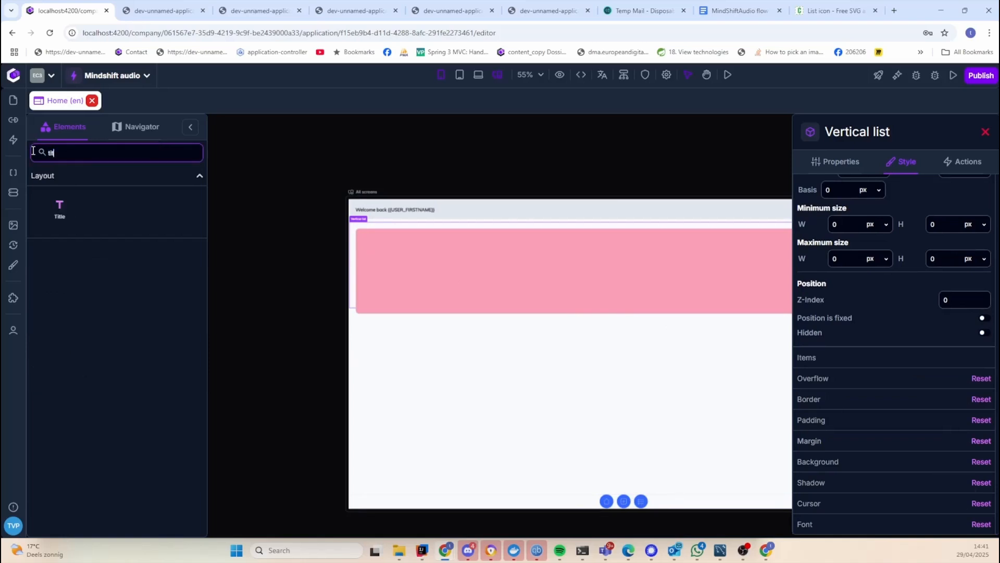
drag(84, 221, 396, 231)
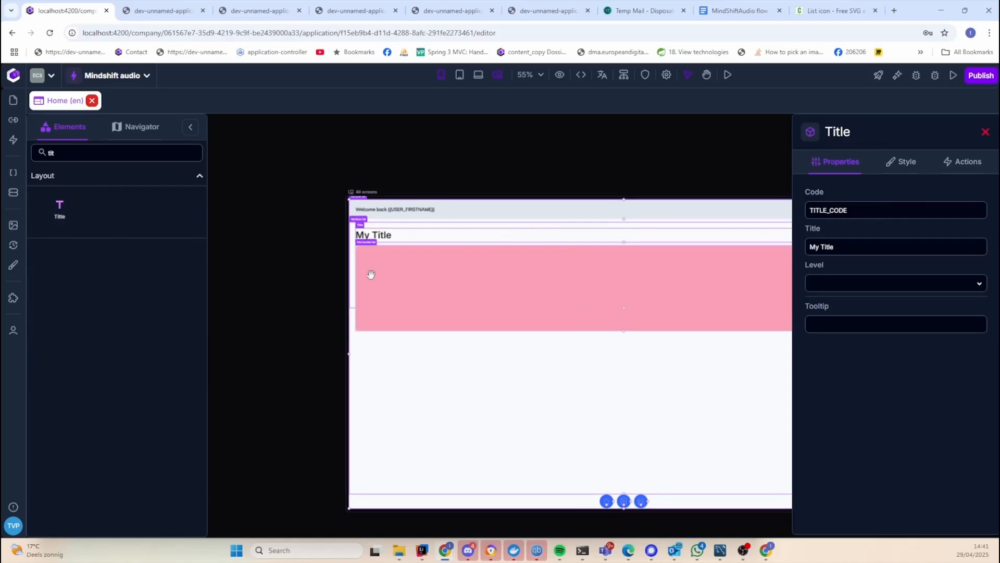
click(371, 274)
click(351, 262)
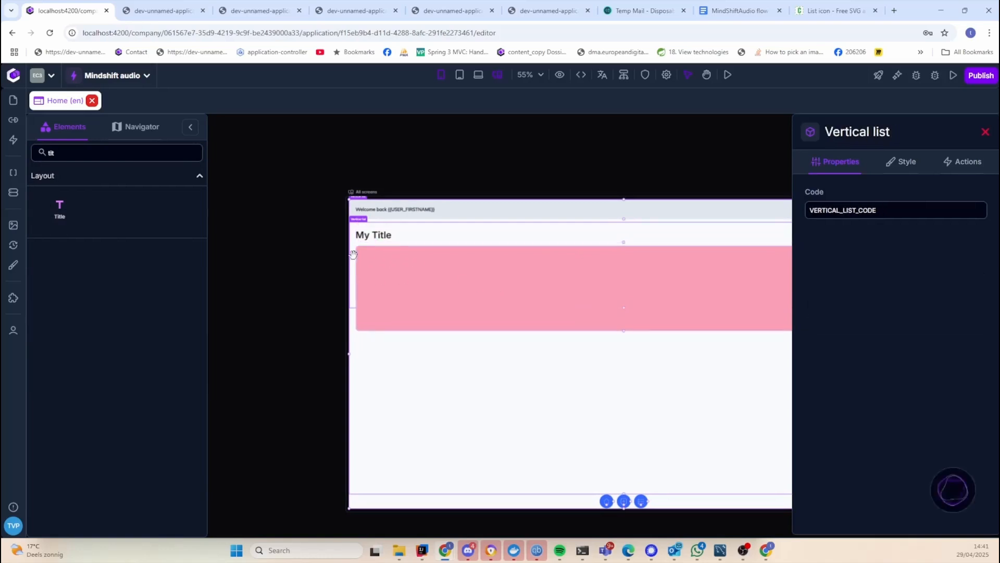
Add a second horizontal list to the vertical list and place the title inside the upper one, following the mockup
click(729, 4)
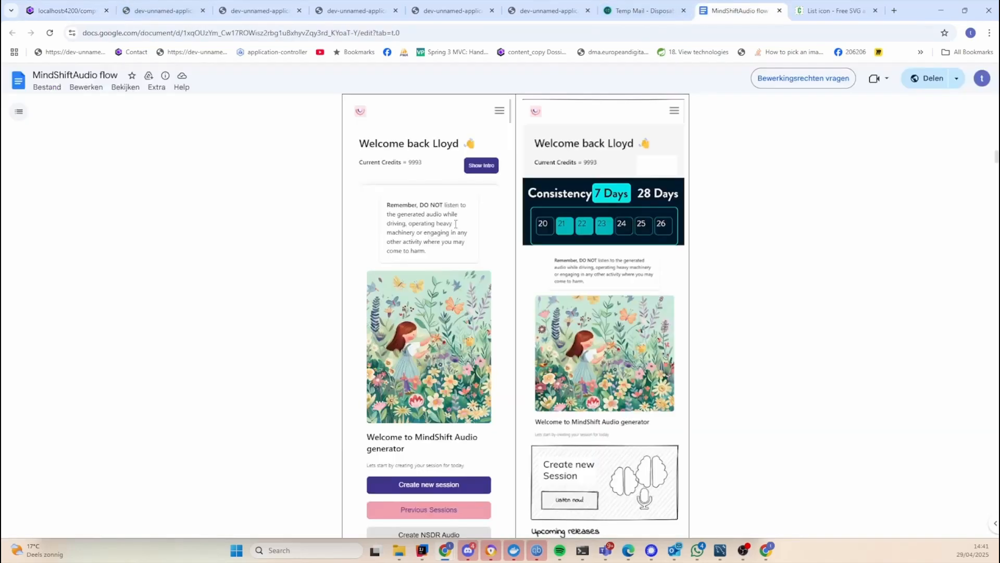
click(48, 7)
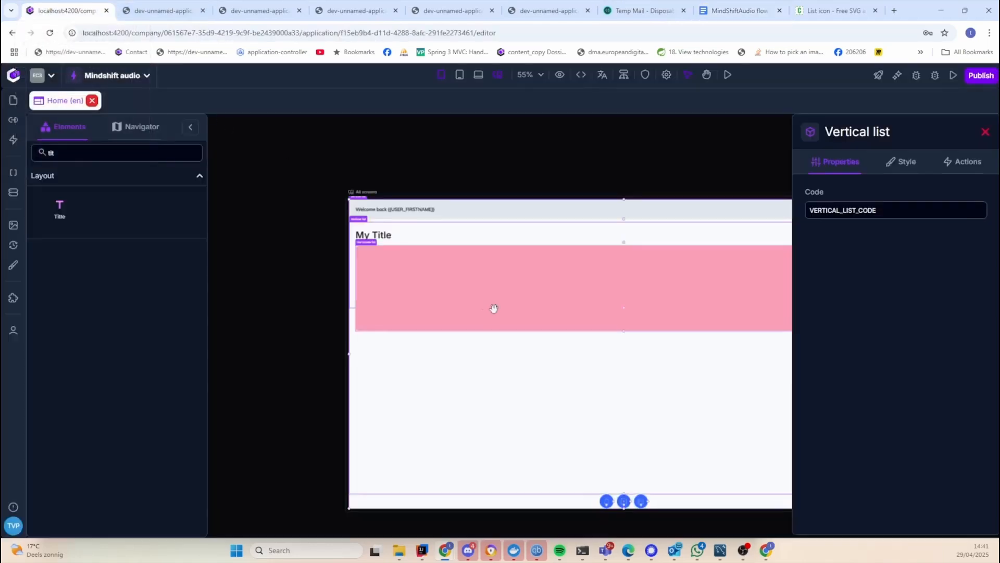
click(386, 235)
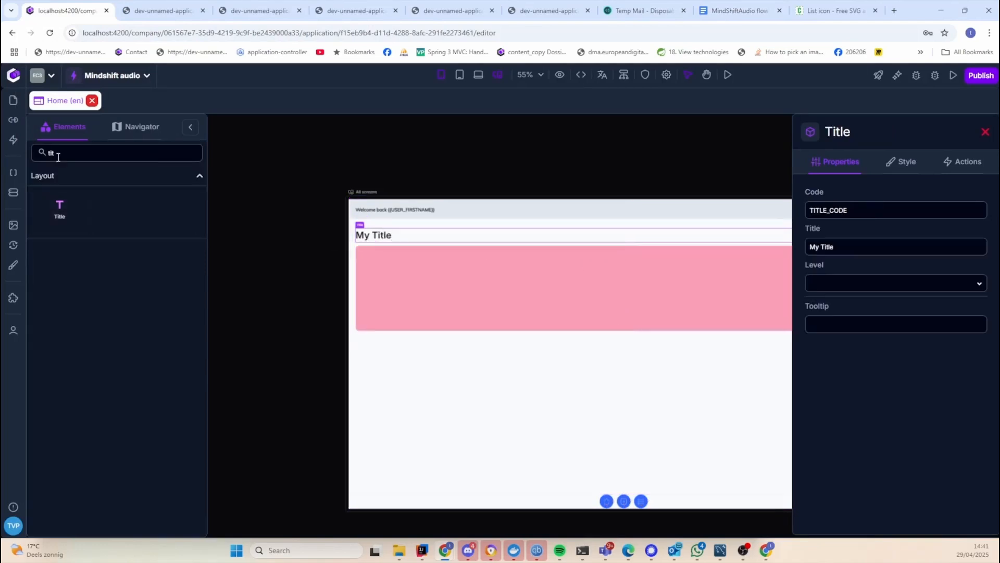
double_click(42, 153)
text(hori)
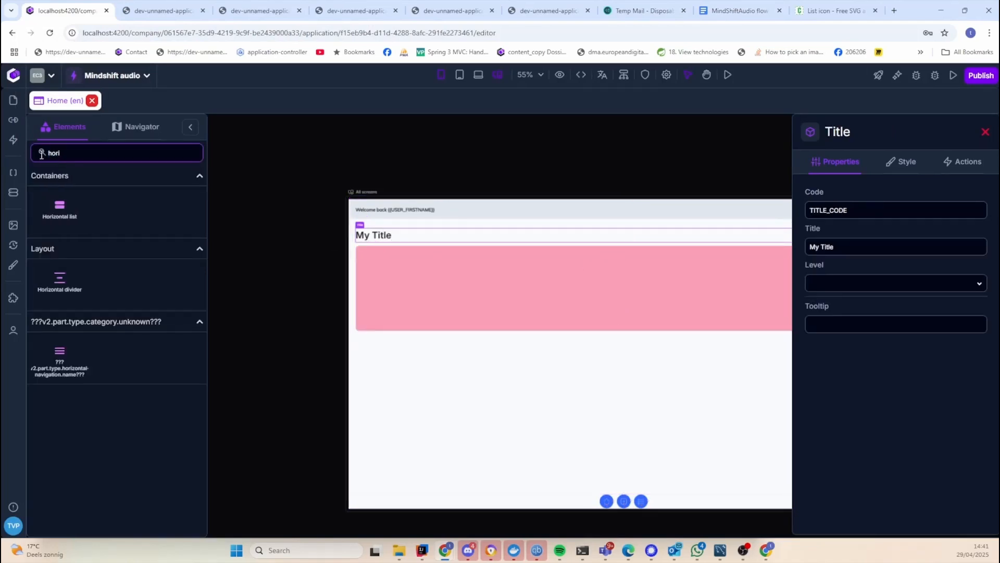
drag(76, 214, 437, 290)
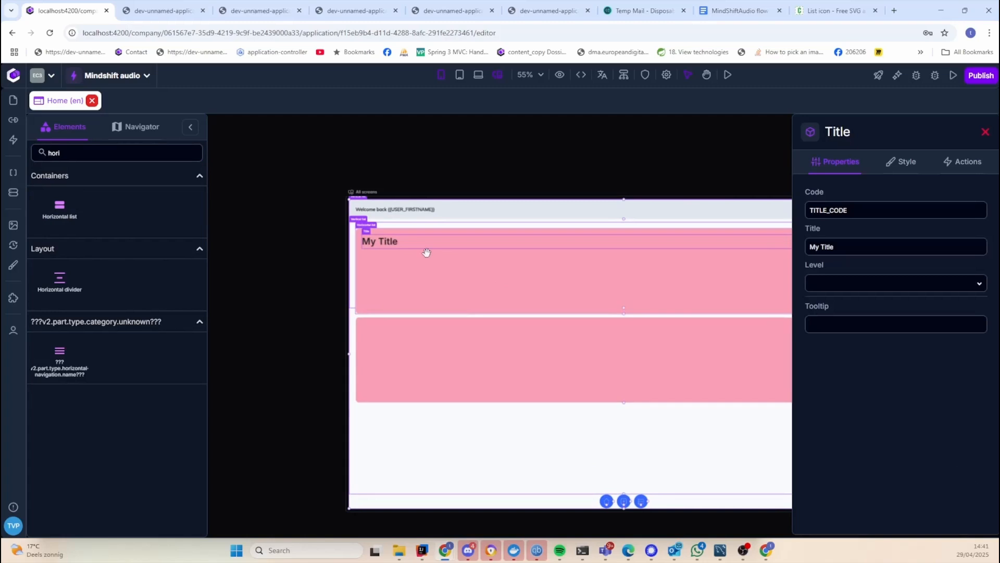
Add a second title to the upper horizontal list and check it against the MindShiftAudio flow mockup
drag(61, 152, 5, 154)
text(tit)
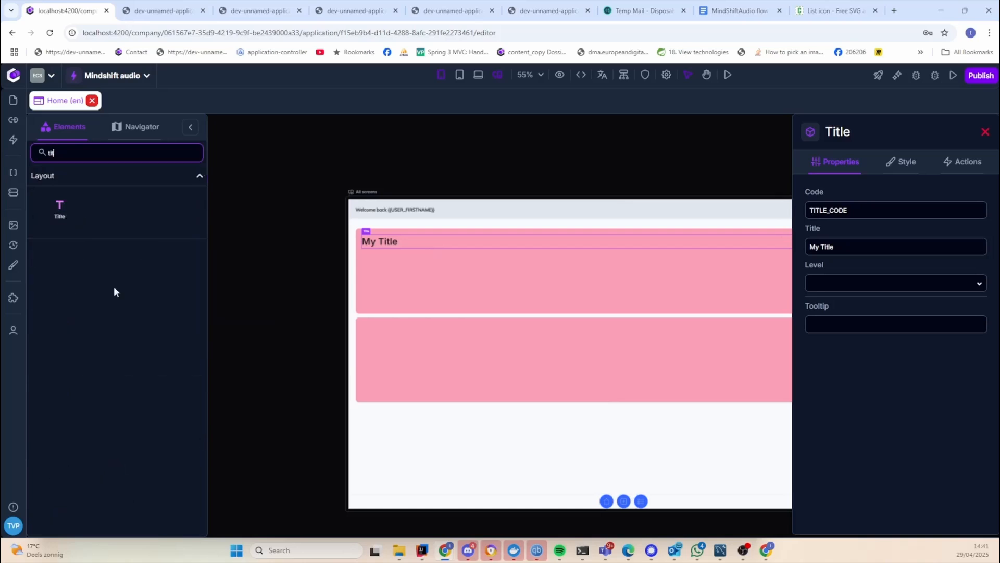
drag(74, 224, 572, 249)
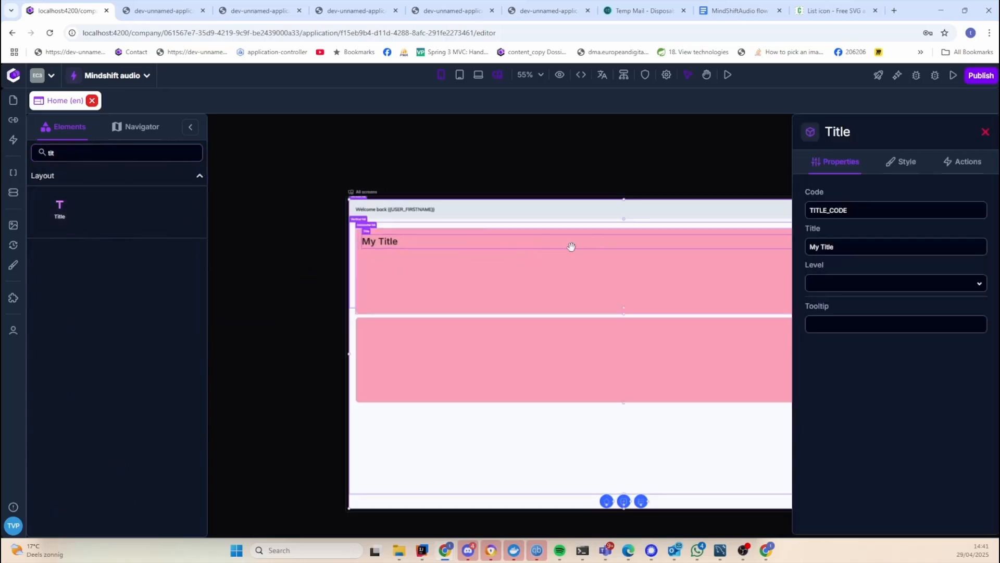
click(162, 10)
click(258, 10)
click(744, 12)
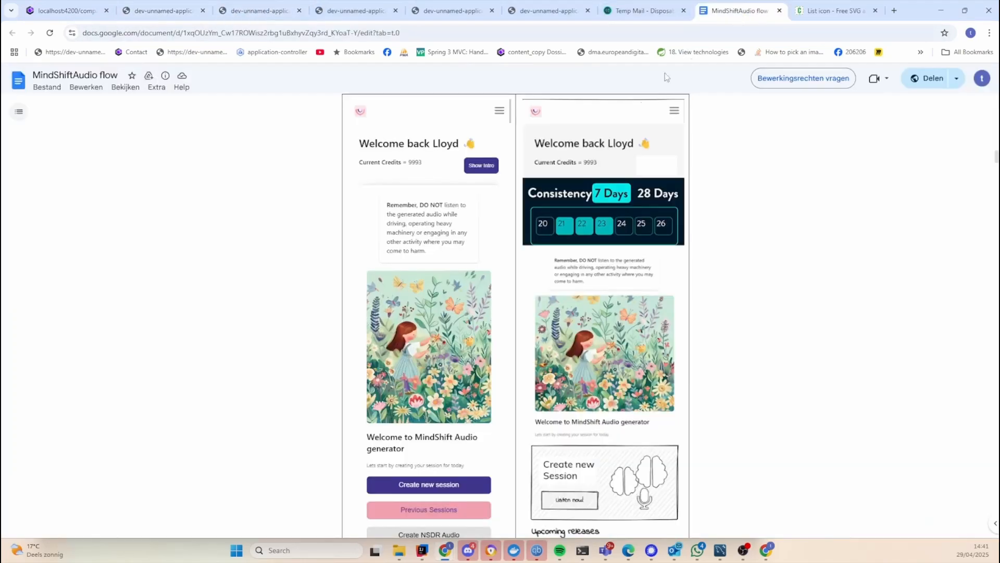
Add a third title to the upper horizontal list and compare the row with the mockup's Consistency heading
click(67, 11)
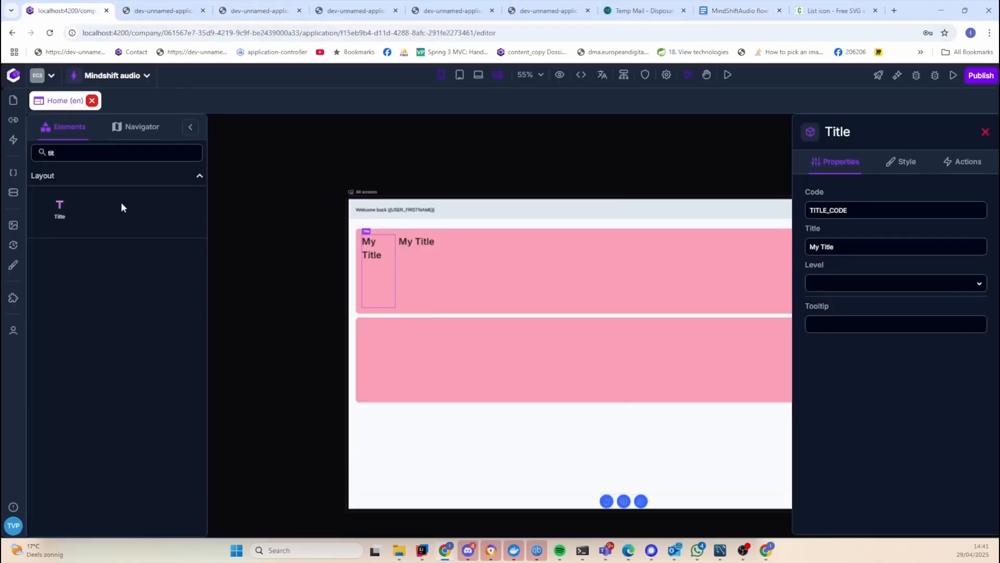
drag(66, 211, 885, 269)
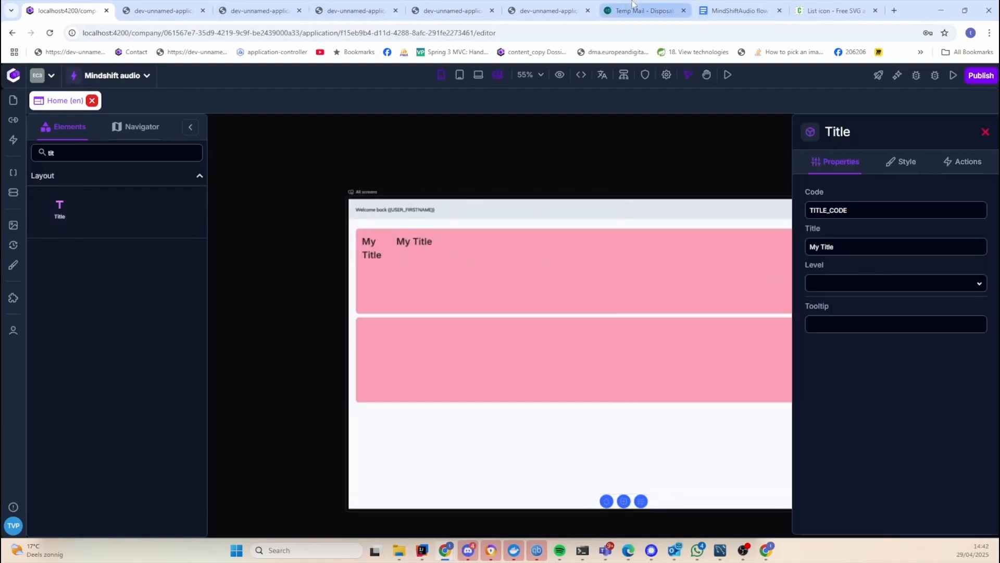
click(759, 12)
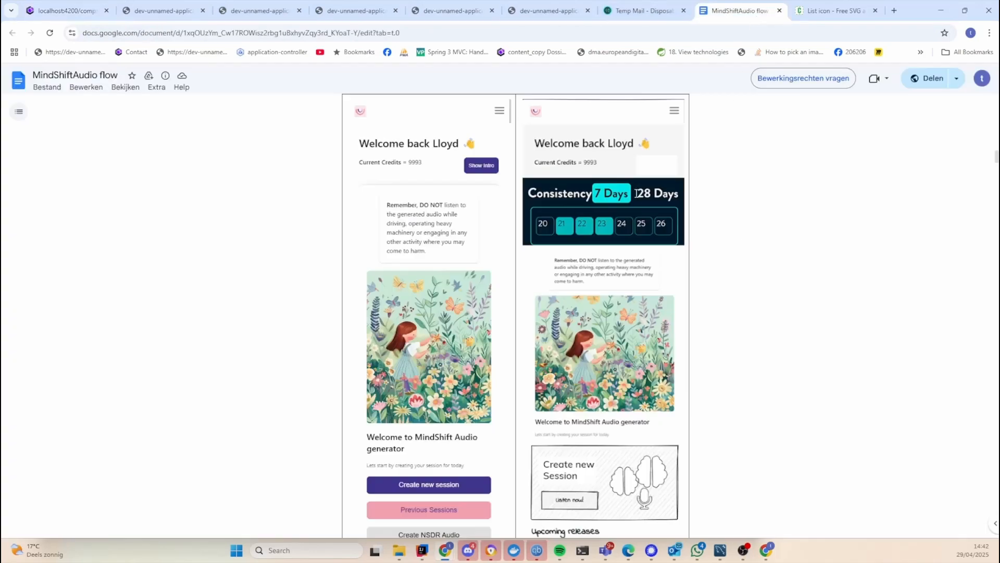
click(67, 10)
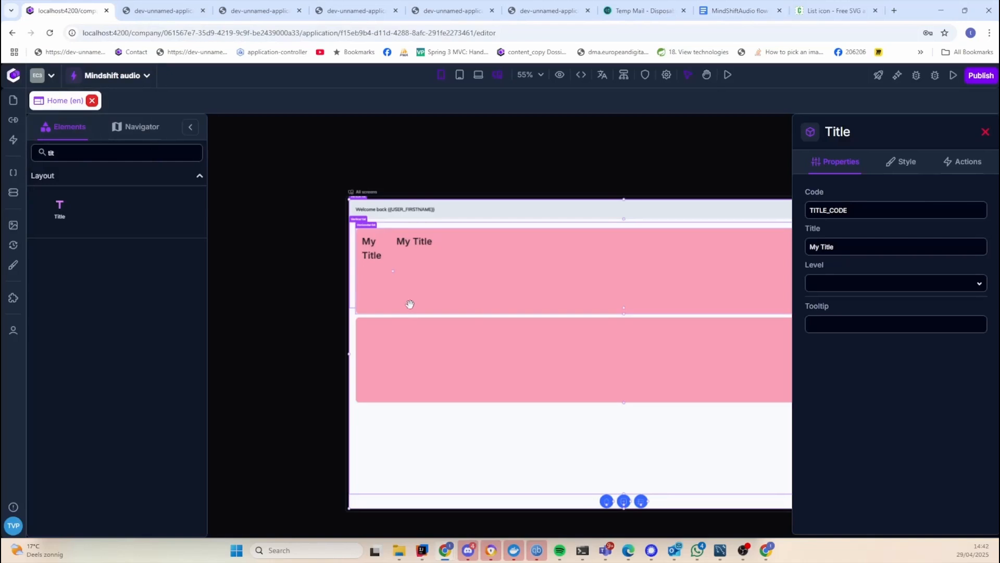
Set the upper horizontal list's height to fit-content and reset its mobile height override
click(357, 295)
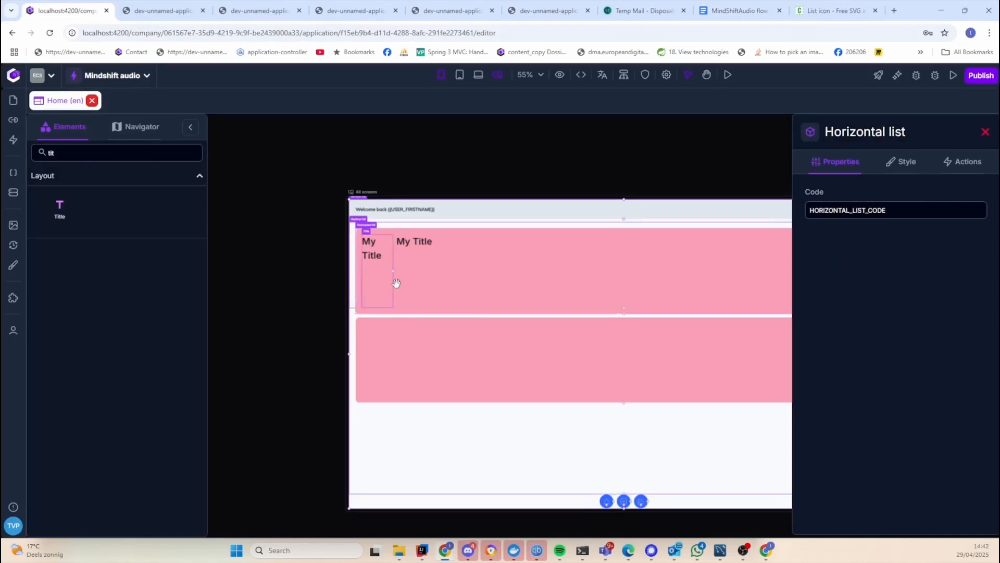
click(901, 163)
click(981, 223)
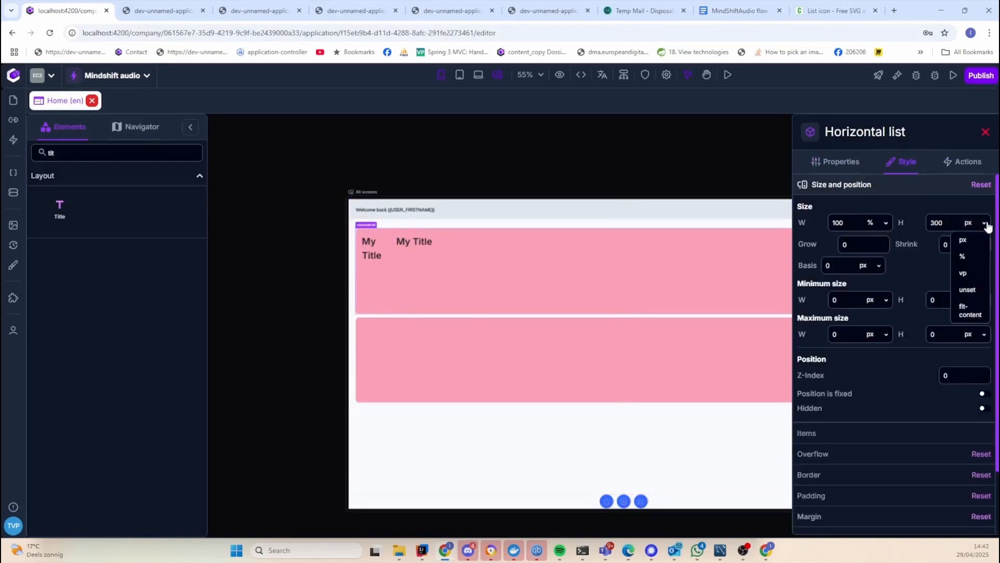
click(970, 311)
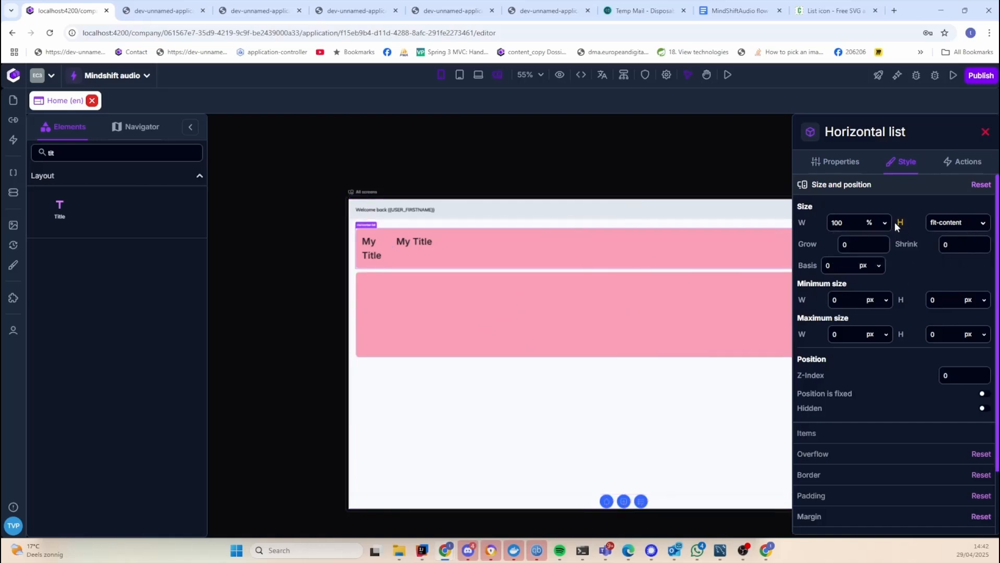
mouse_move(900, 223)
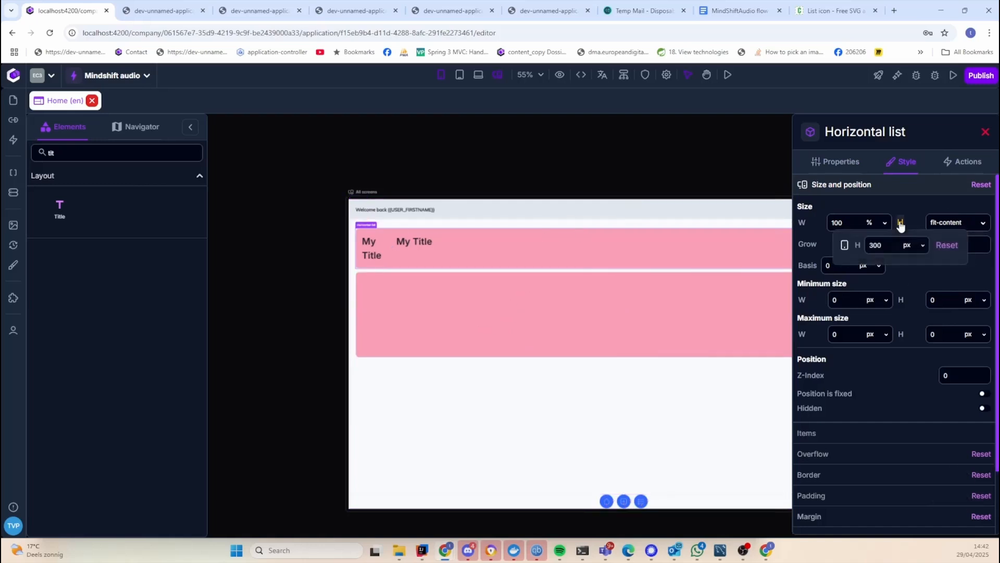
click(944, 247)
Change the text of the first title in the upper horizontal list to "Consistency"
key(space)
drag(750, 169, 471, 183)
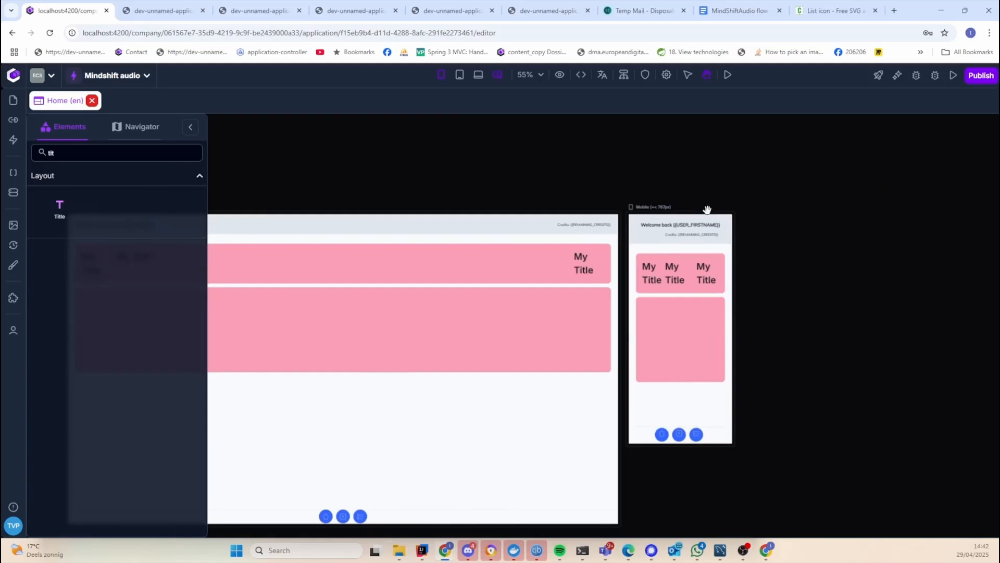
click(649, 275)
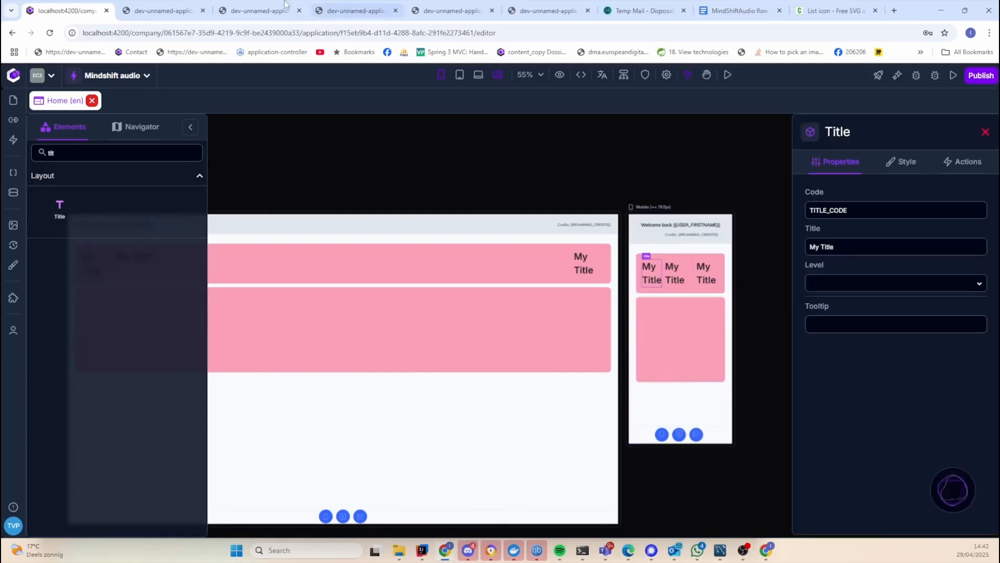
click(866, 247)
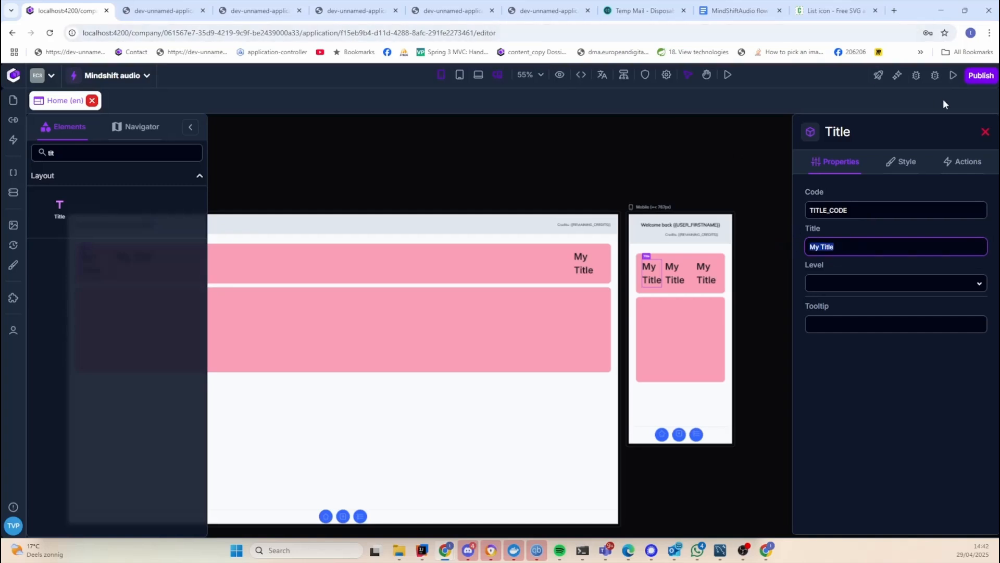
text(q)
text(onsistency)
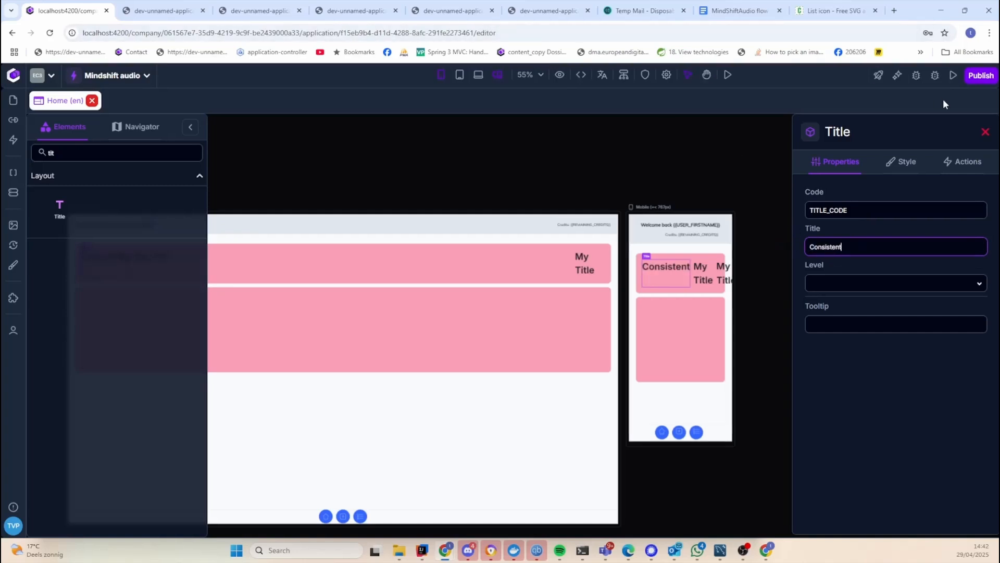
Change the text of the second title in the upper horizontal list to "{{CONSISTENCY_DAYS}} days"
click(709, 267)
click(887, 245)
key(ctrl+a)
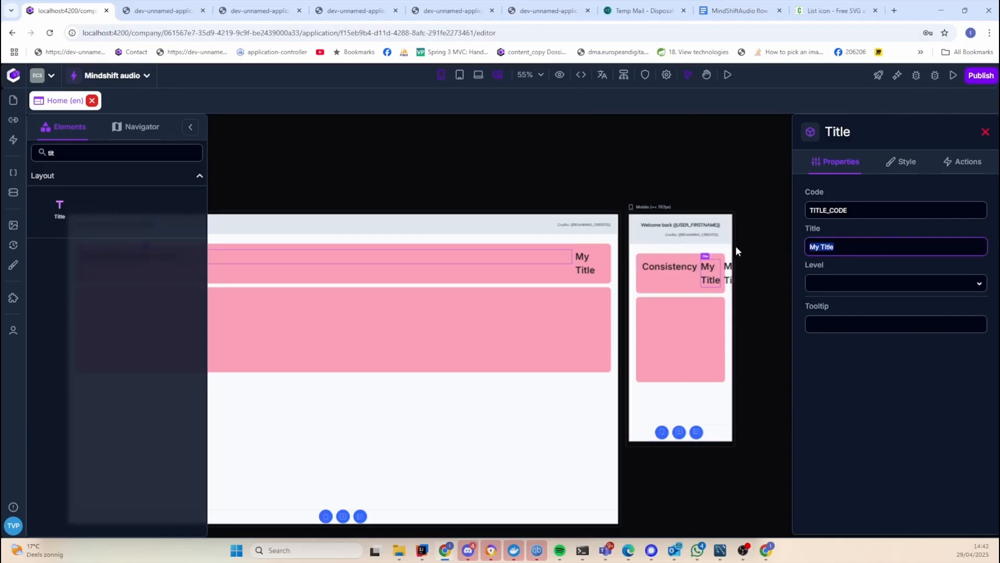
text({{CIO)
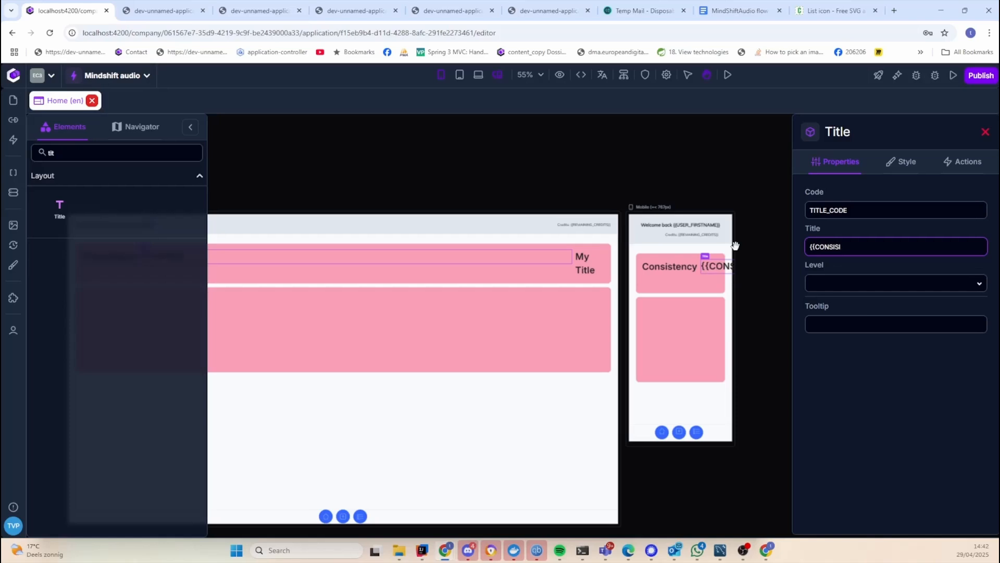
text(SISTENCY_DAYS}} Da)
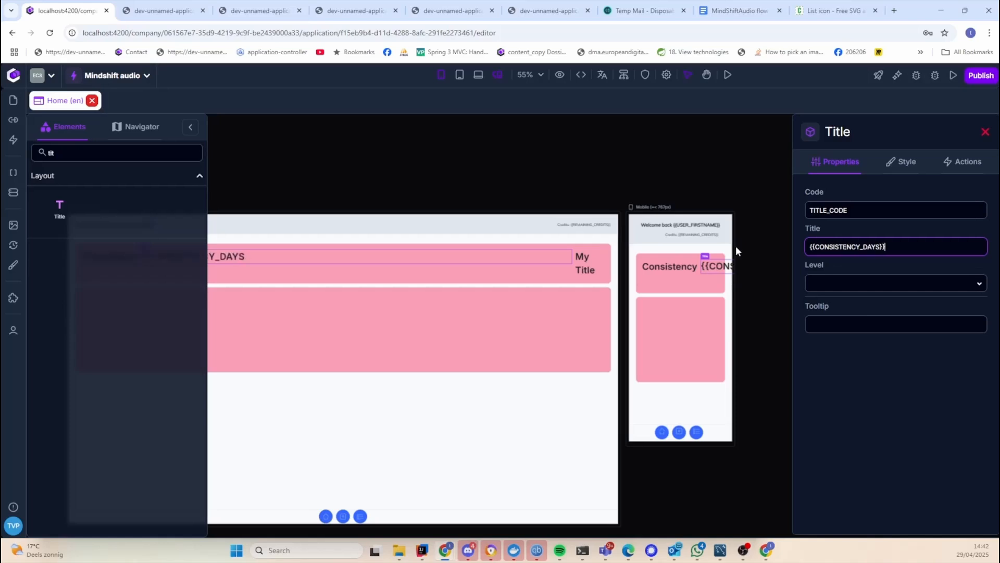
key(BackSpace)
key(BackSpace)
text(days)
Set the Consistency title's font size to 16 px
click(659, 266)
click(904, 162)
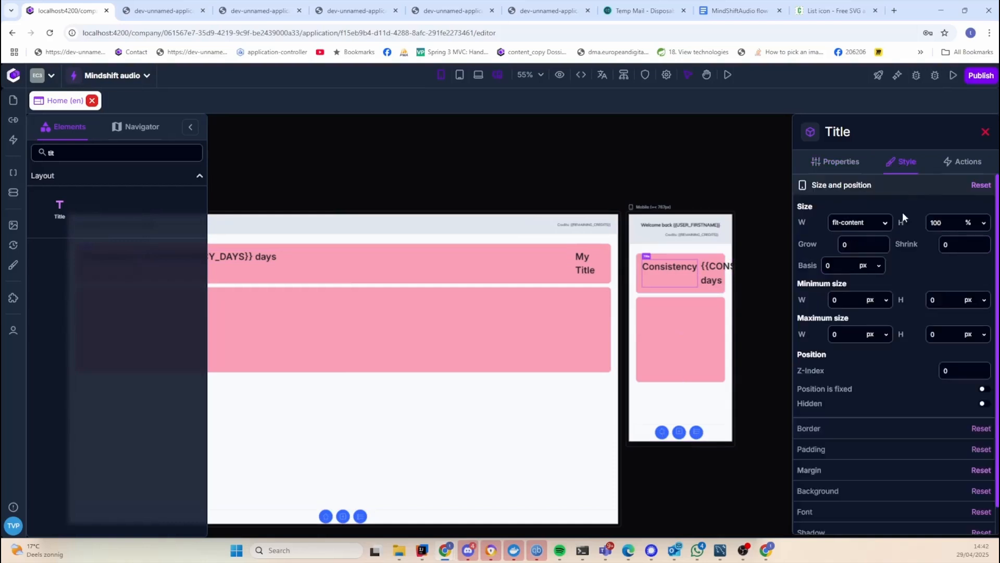
scroll(866, 469, down, 1)
click(834, 485)
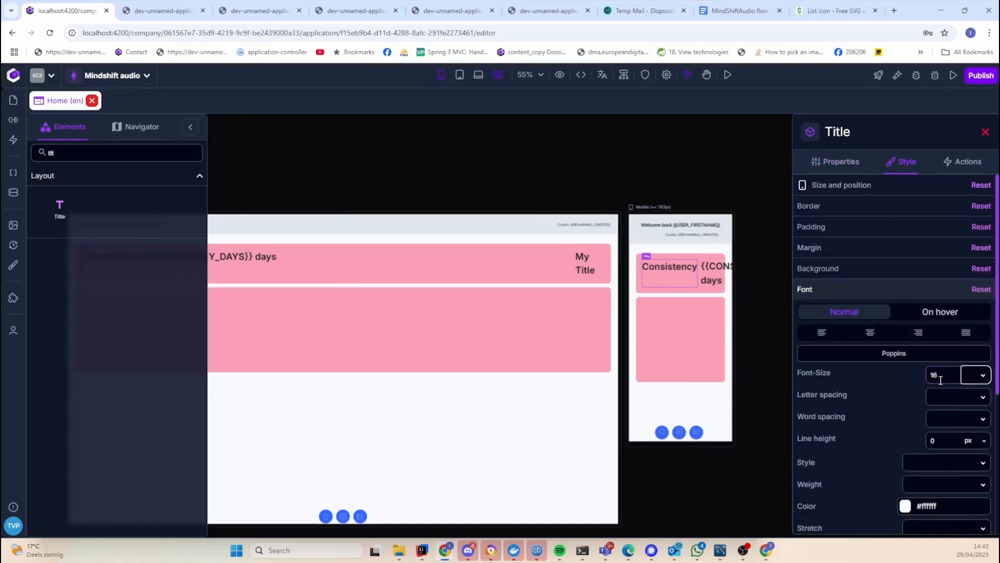
click(975, 374)
click(972, 393)
Set the second title, showing the consistency days, to the Mulish font at 16 px
click(698, 271)
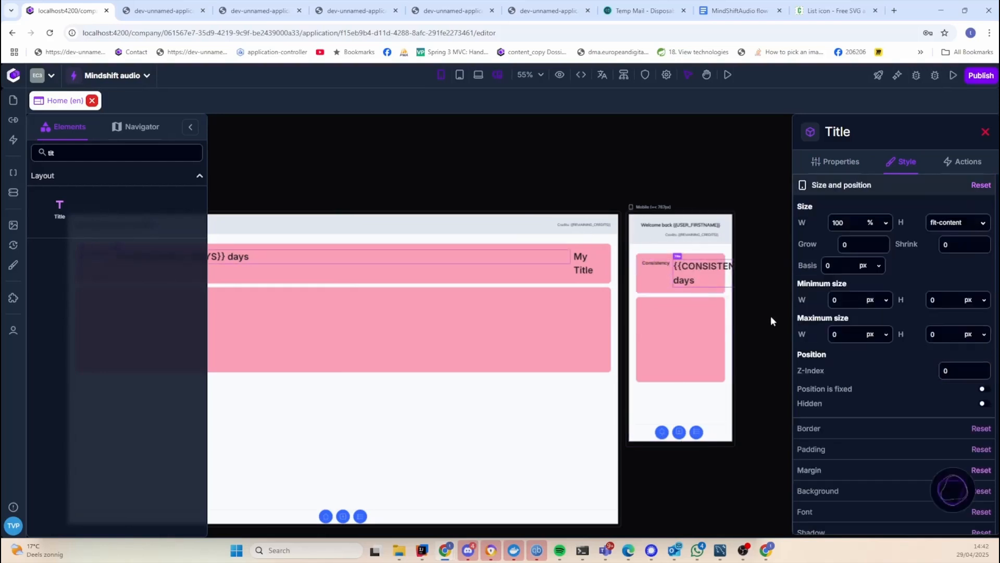
click(844, 510)
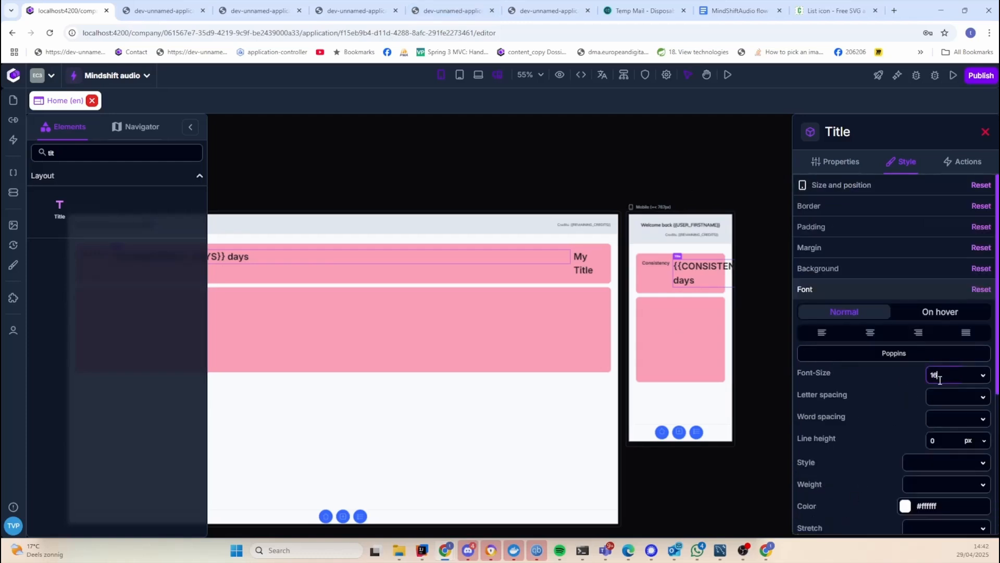
click(989, 384)
click(972, 393)
click(894, 352)
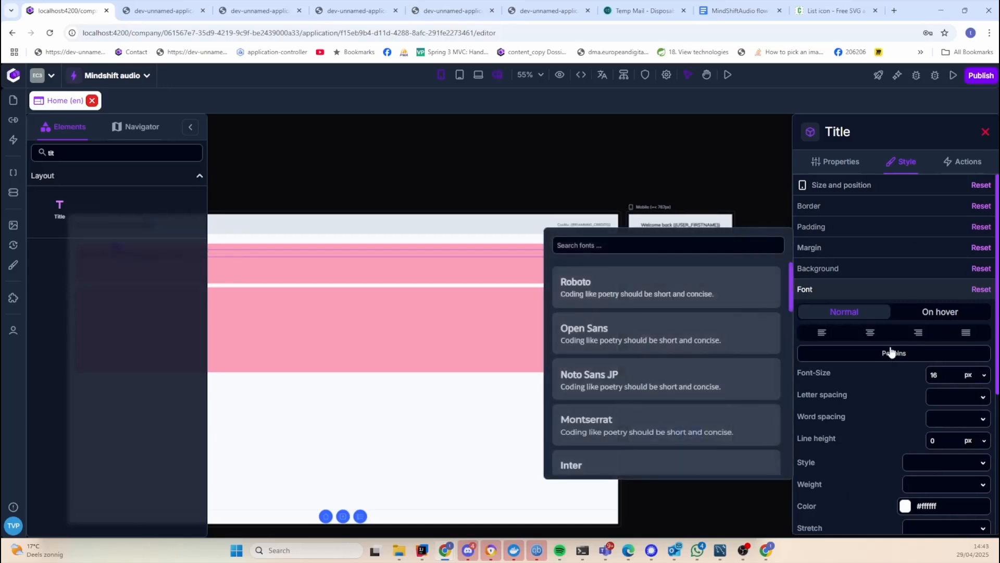
click(652, 246)
text(Mull)
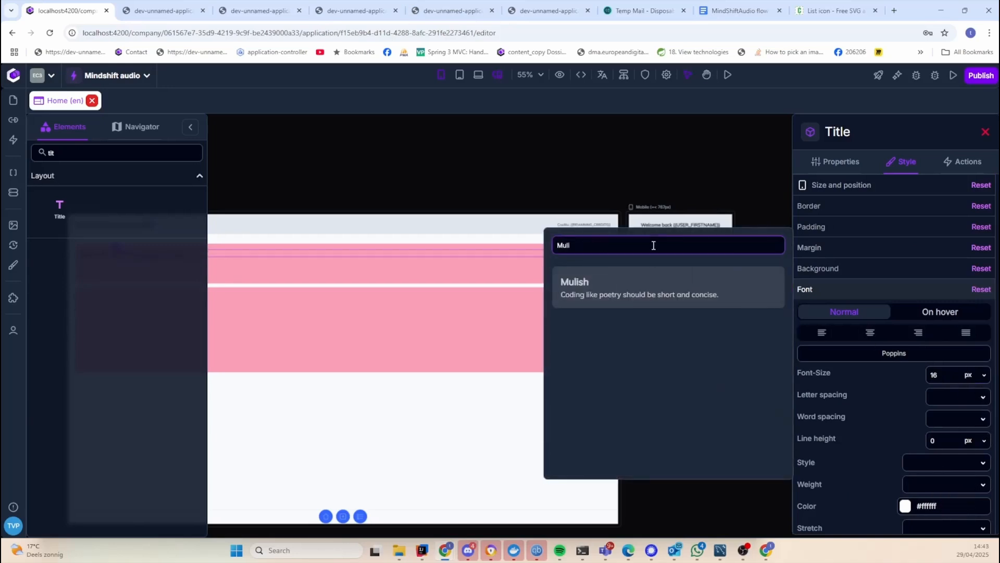
click(612, 279)
Change the Consistency title's font to Mulish
click(649, 261)
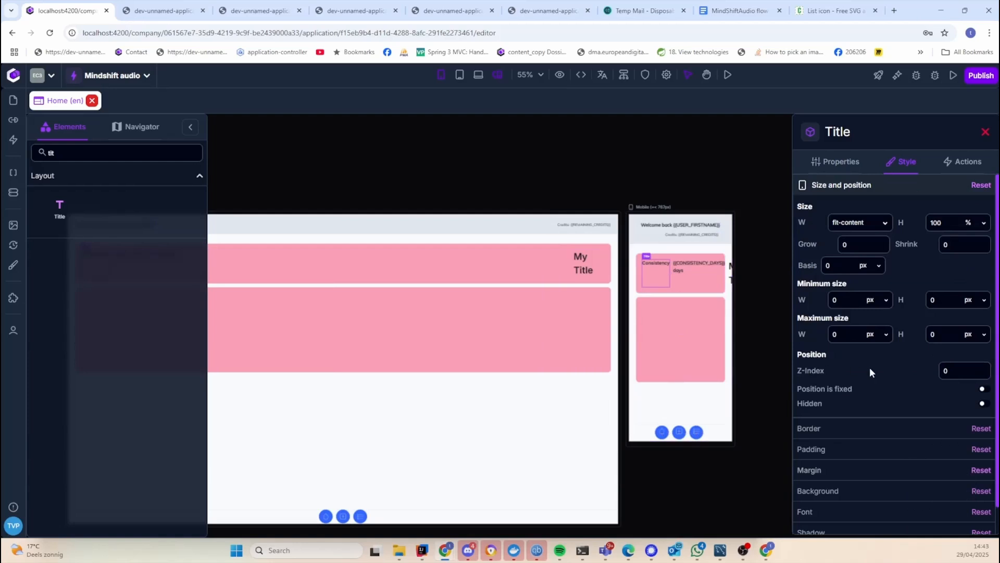
click(839, 513)
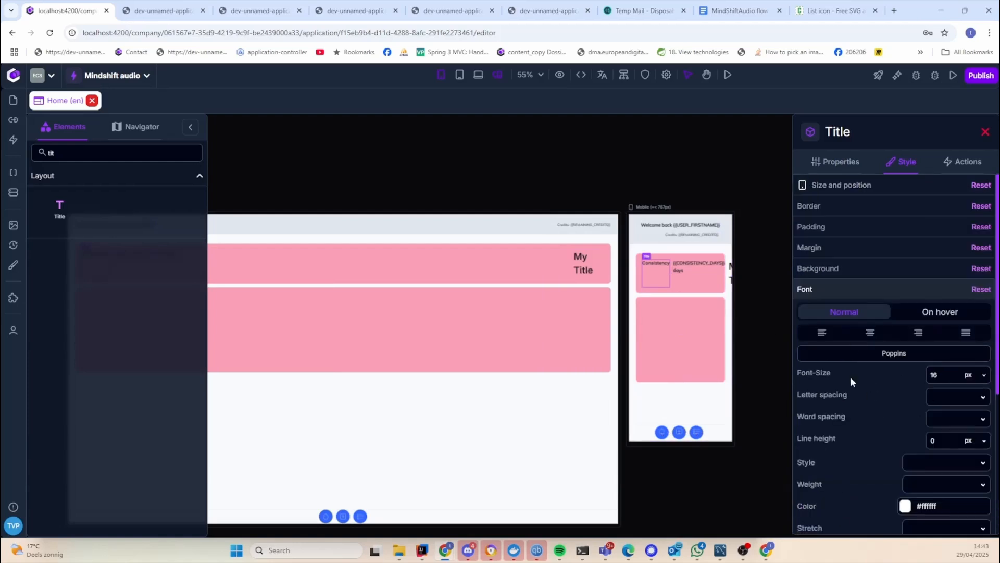
click(908, 357)
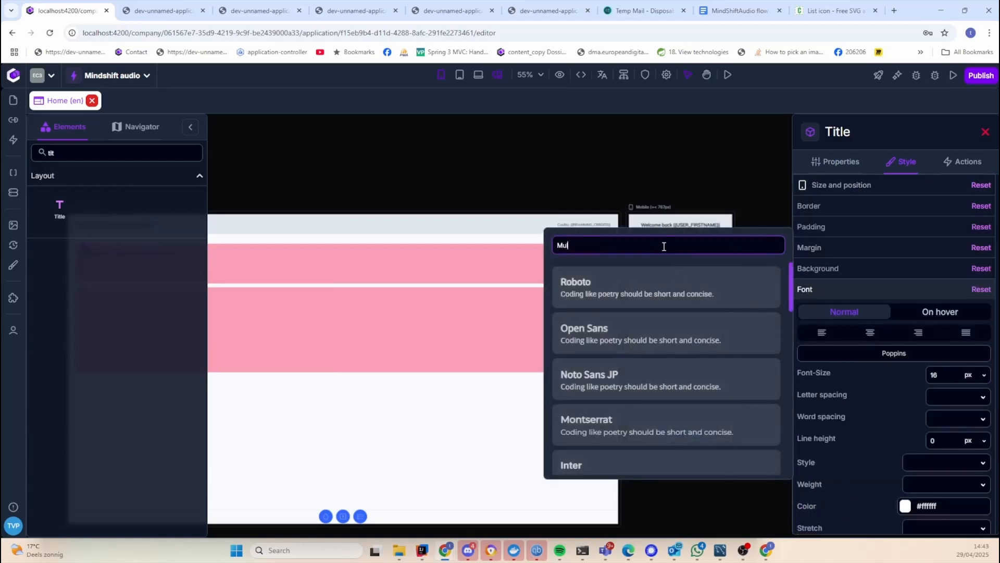
click(651, 283)
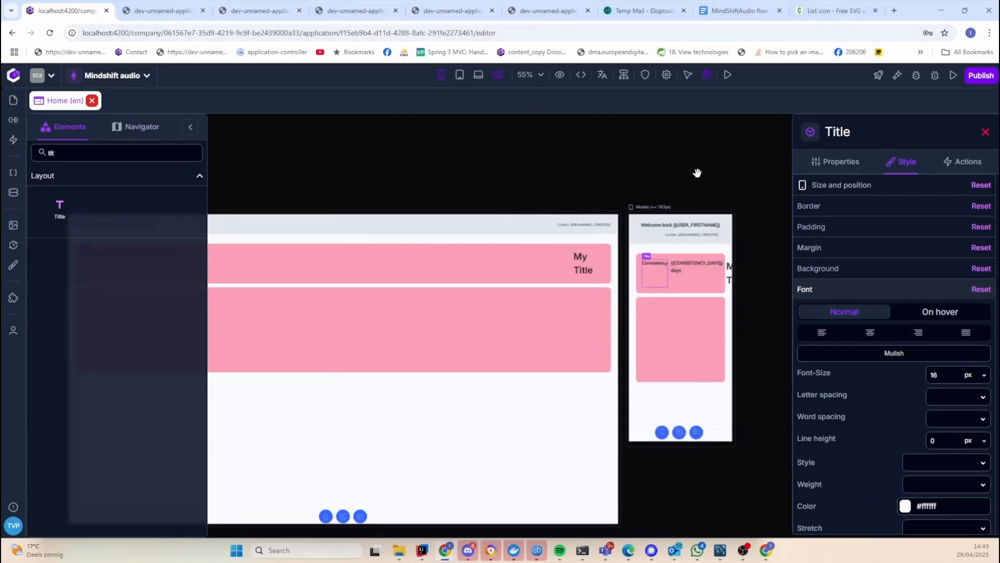
drag(697, 173, 531, 164)
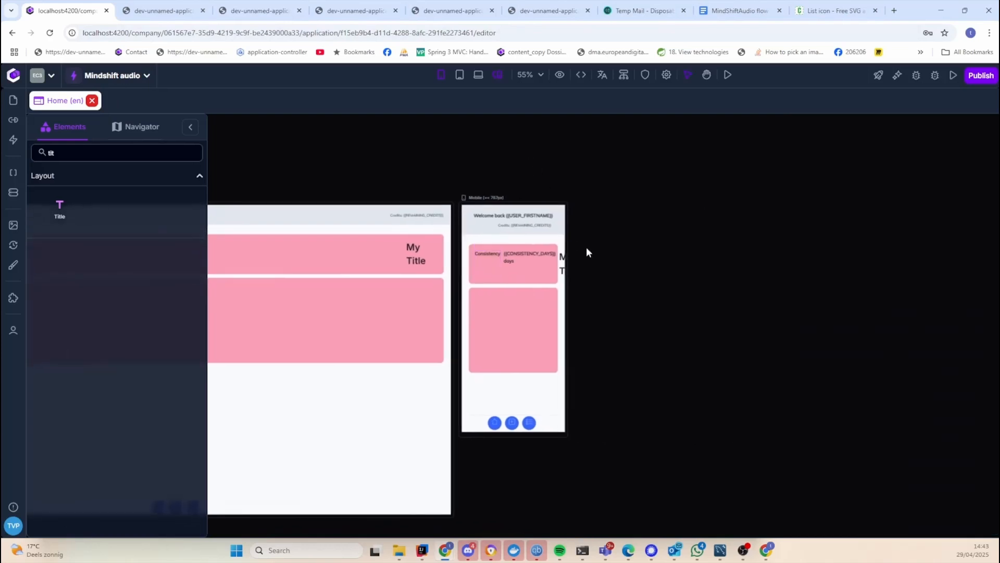
double_click(66, 152)
text(vert)
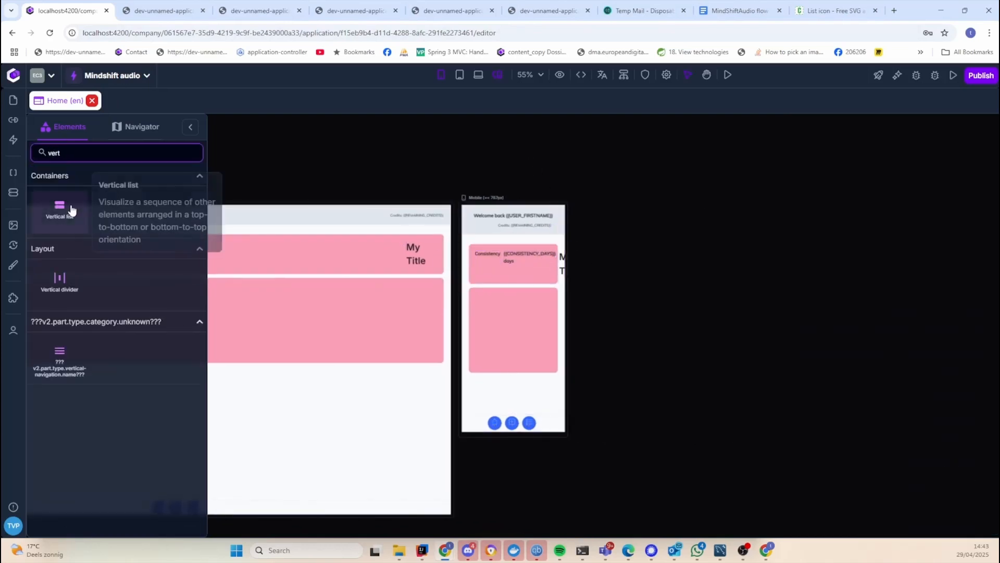
mouse_move(72, 210)
mouse_down()
mouse_move(449, 307)
mouse_move(514, 283)
mouse_move(509, 301)
mouse_move(488, 174)
mouse_move(420, 172)
mouse_move(54, 212)
mouse_up()
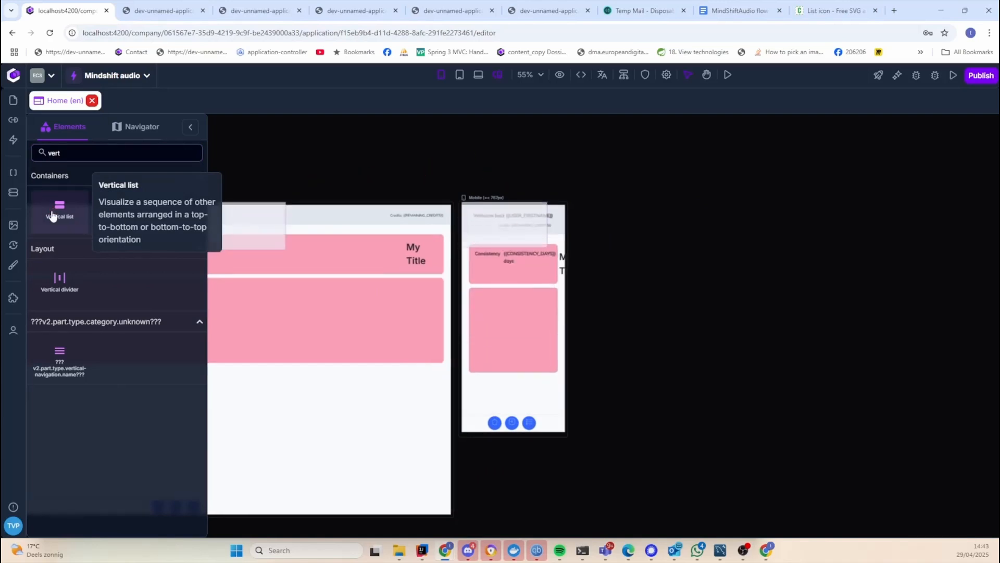
Set the Consistency title's height to fit-content
click(536, 259)
click(477, 273)
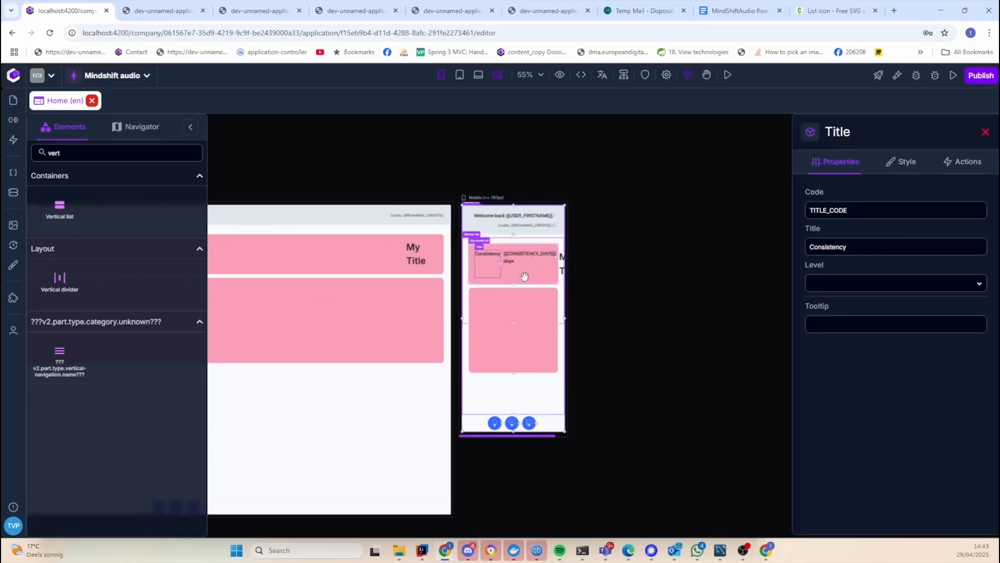
click(897, 172)
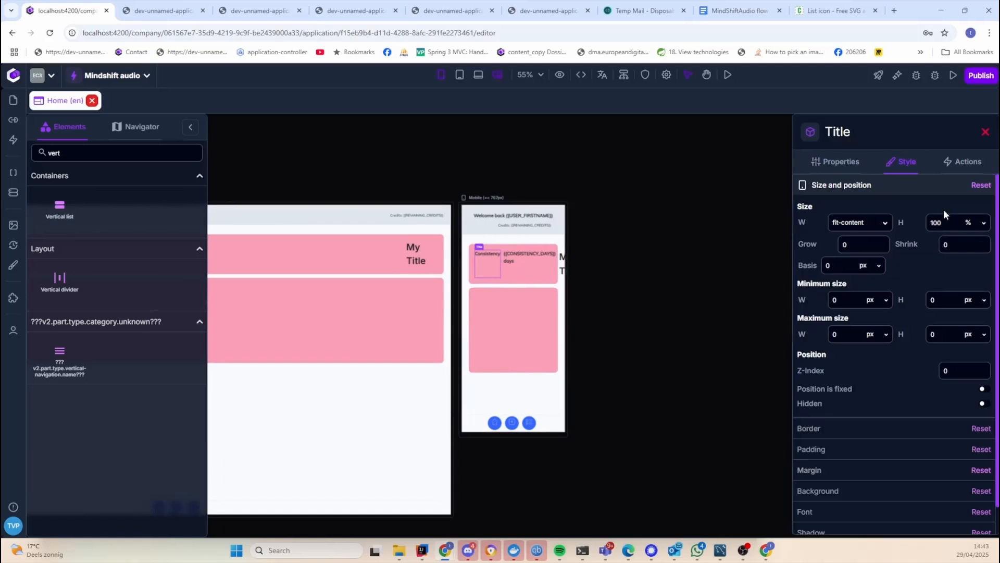
click(978, 224)
drag(982, 243, 975, 312)
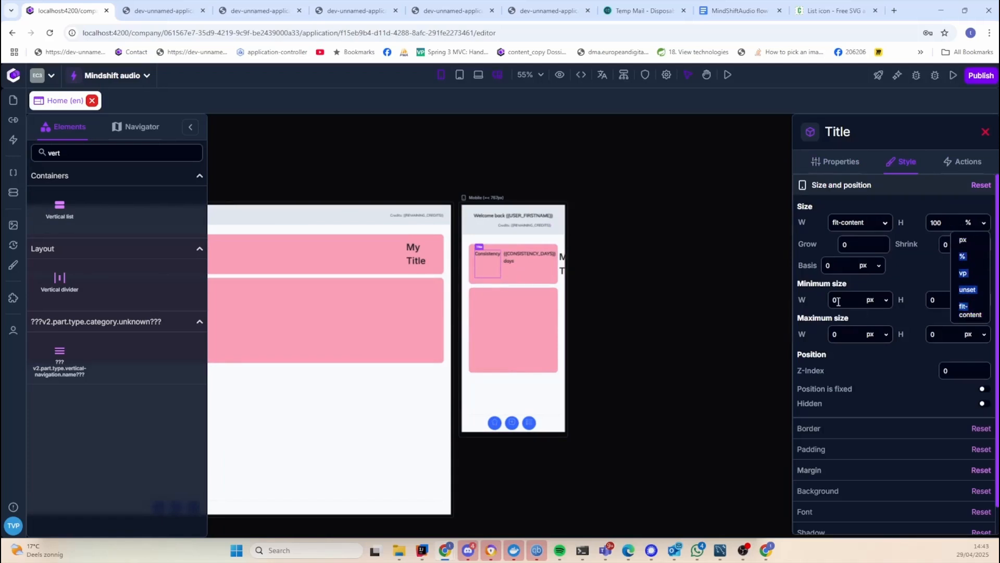
click(970, 313)
Replace the {{CONSISTENCY_DAYS}} placeholder in the second title with 7, so that its text reads "7 days"
click(538, 255)
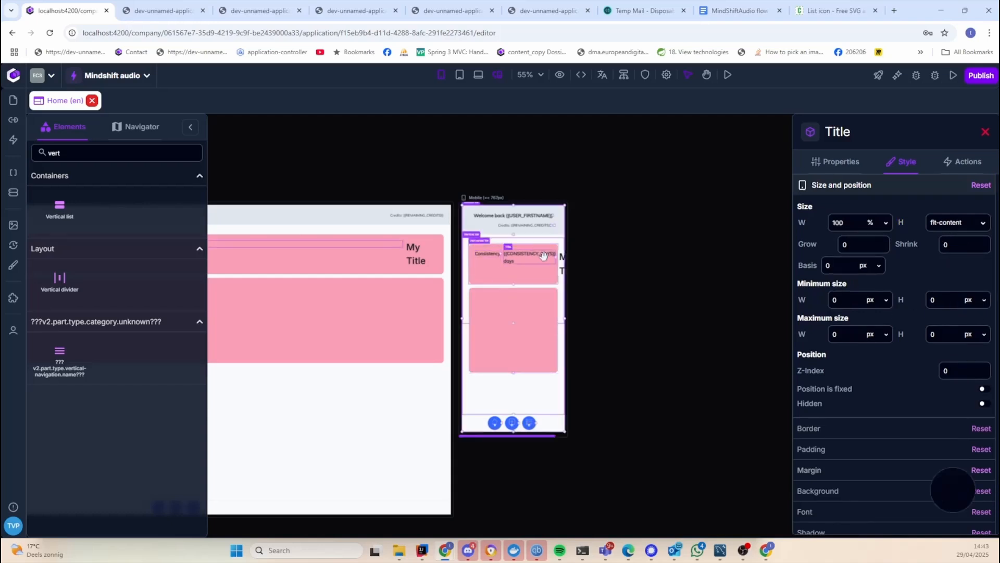
click(530, 285)
click(530, 275)
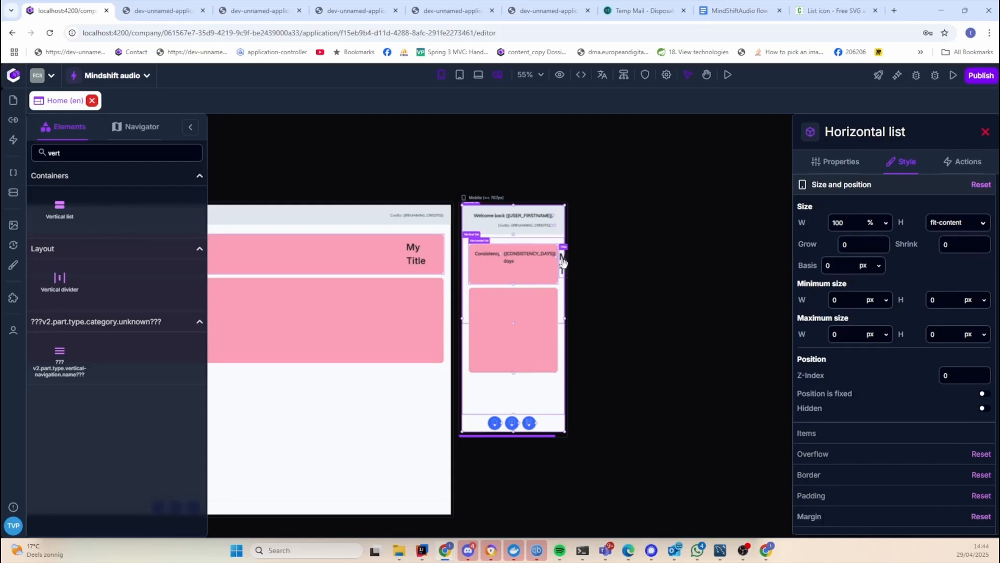
click(562, 264)
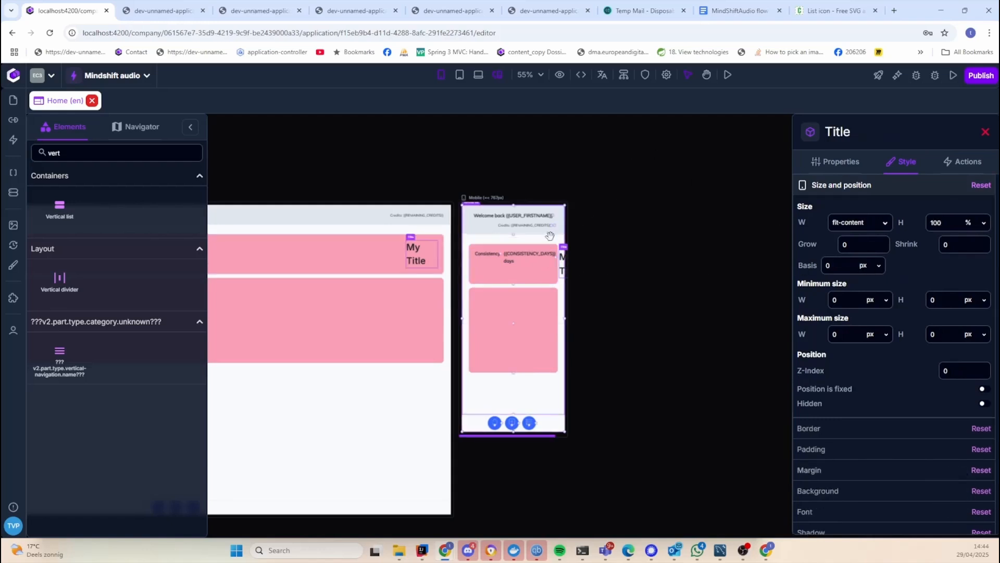
click(530, 257)
click(836, 161)
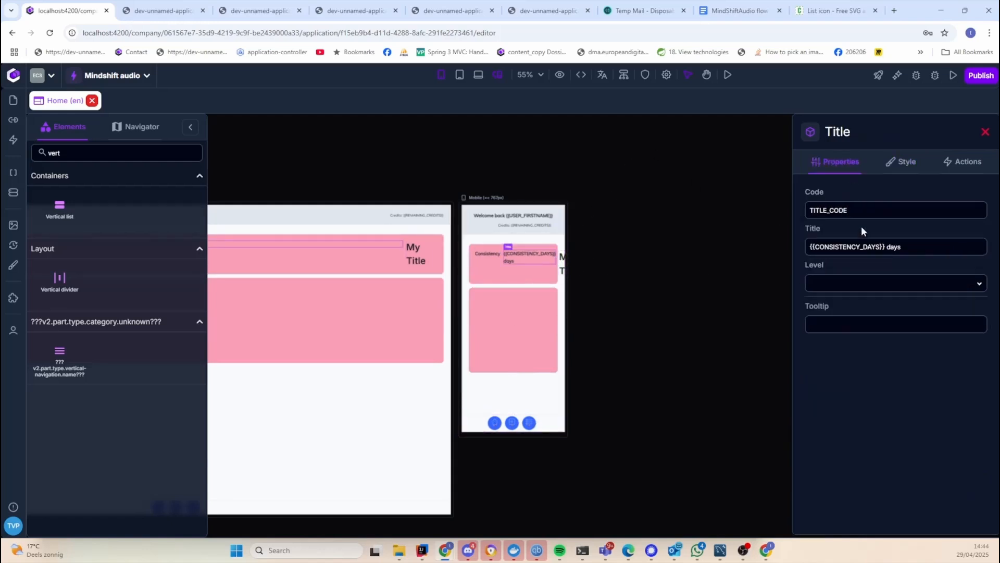
drag(883, 244, 828, 247)
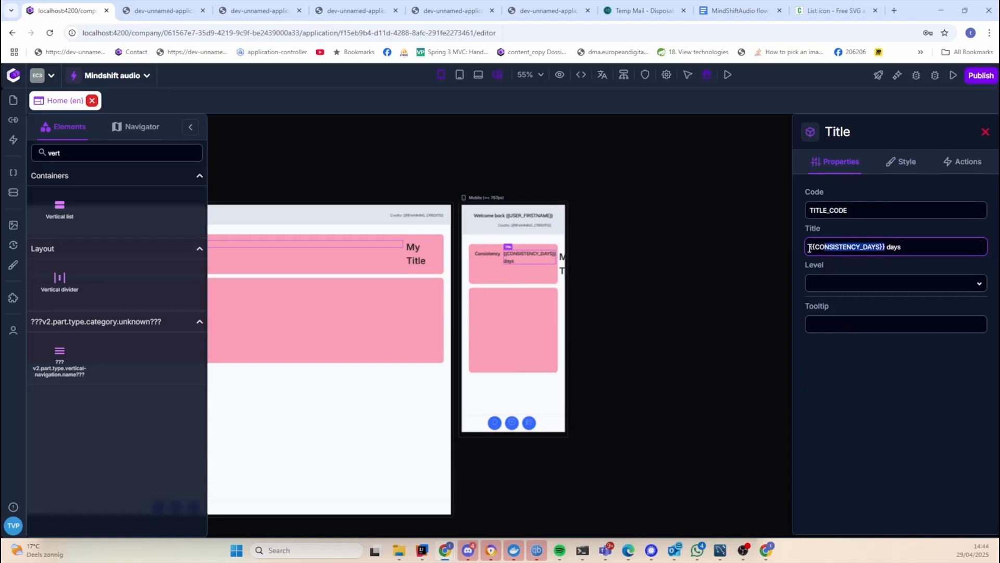
text(7)
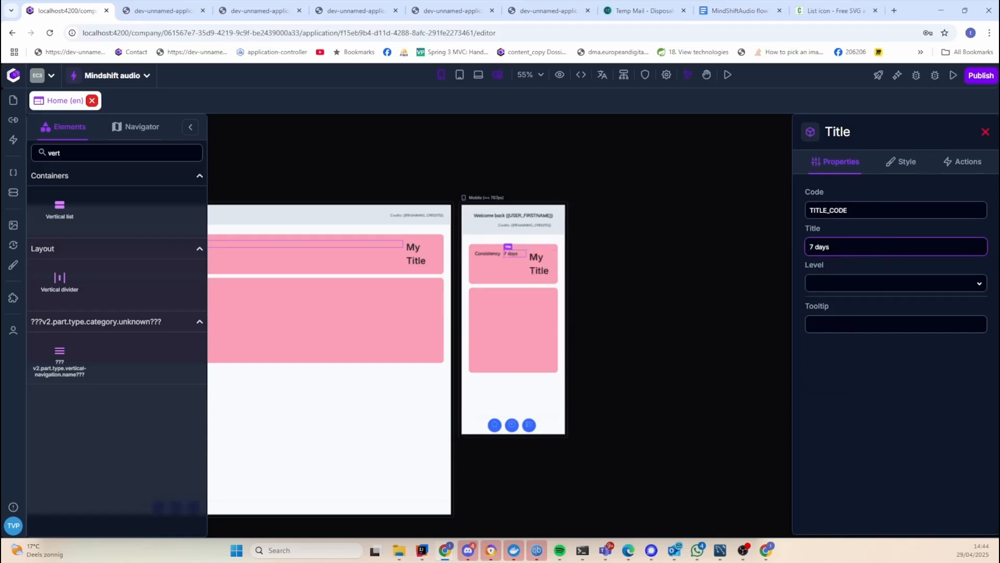
Change the text of the third title in the upper horizontal list to "28 Days"
click(539, 265)
drag(855, 247, 764, 242)
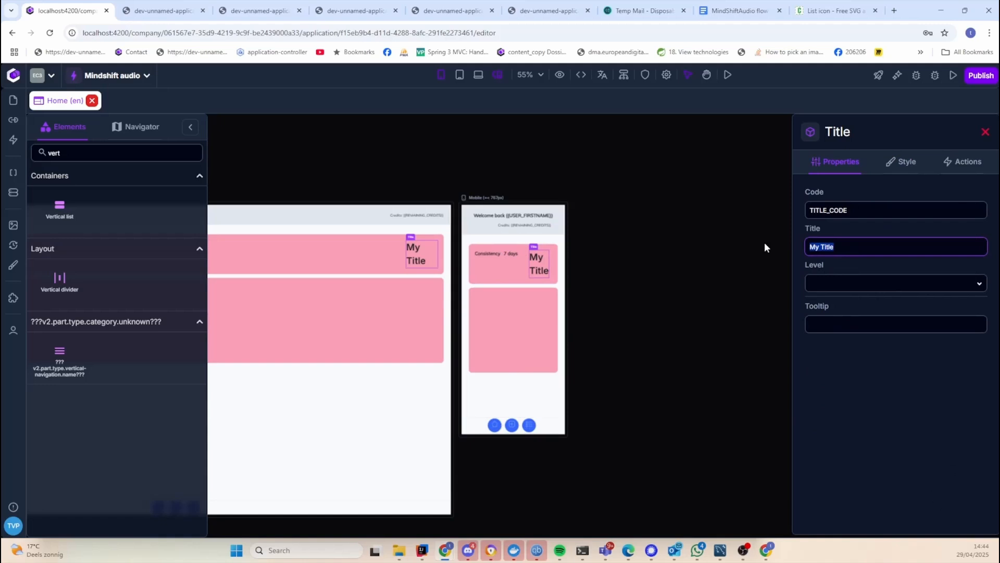
text(28 Days)
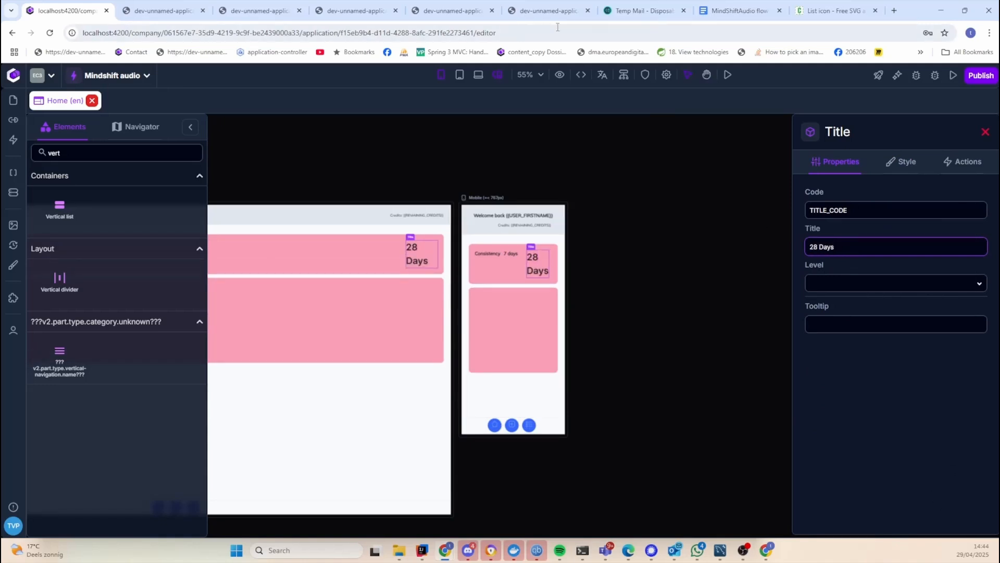
Consult the MindShiftAudio flow mockup and change the second title's text in the consistency row to "7 Days"
click(732, 7)
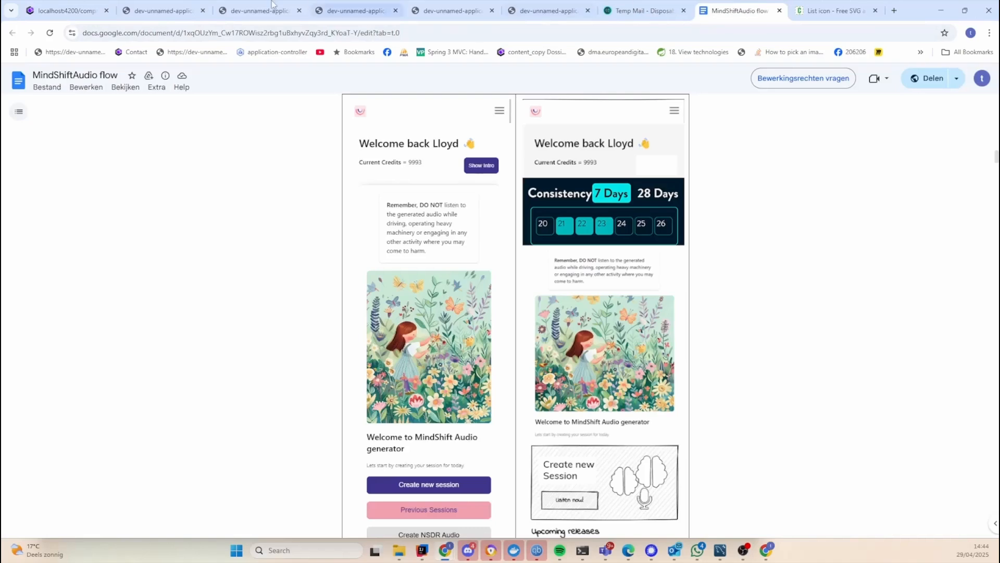
click(66, 10)
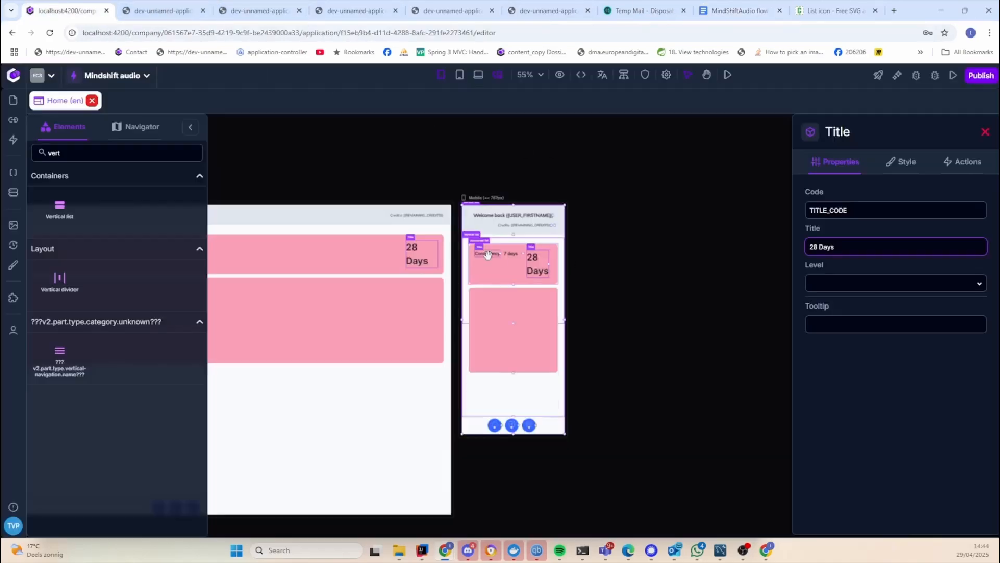
click(512, 253)
click(819, 246)
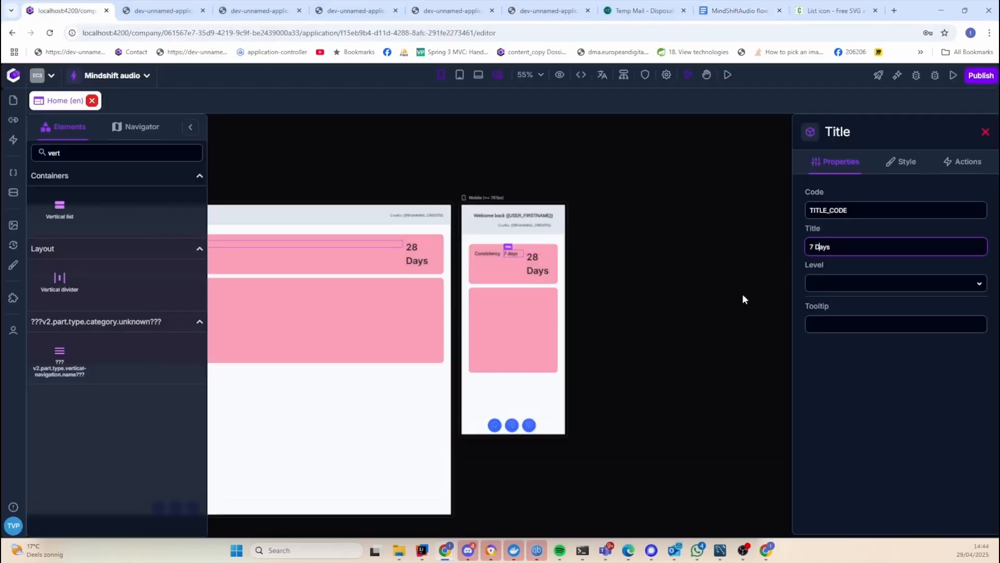
Set the font size of the 28 Days title to 16 px
click(534, 263)
click(901, 162)
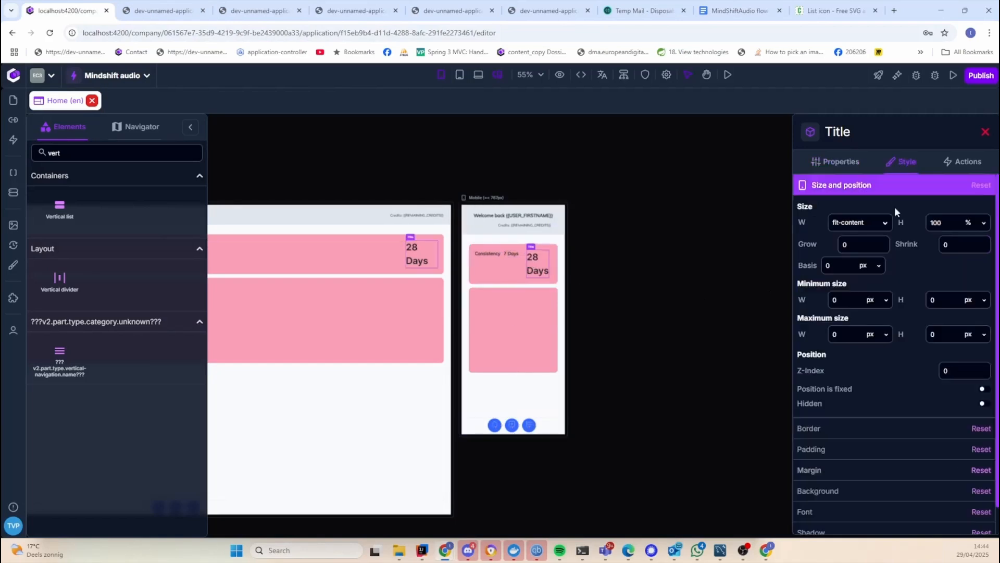
click(886, 511)
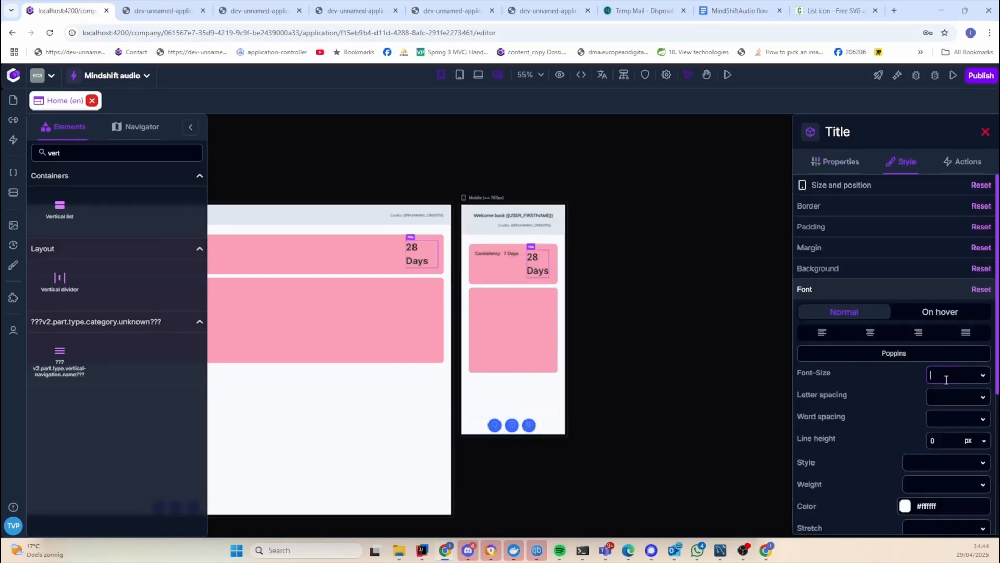
click(976, 375)
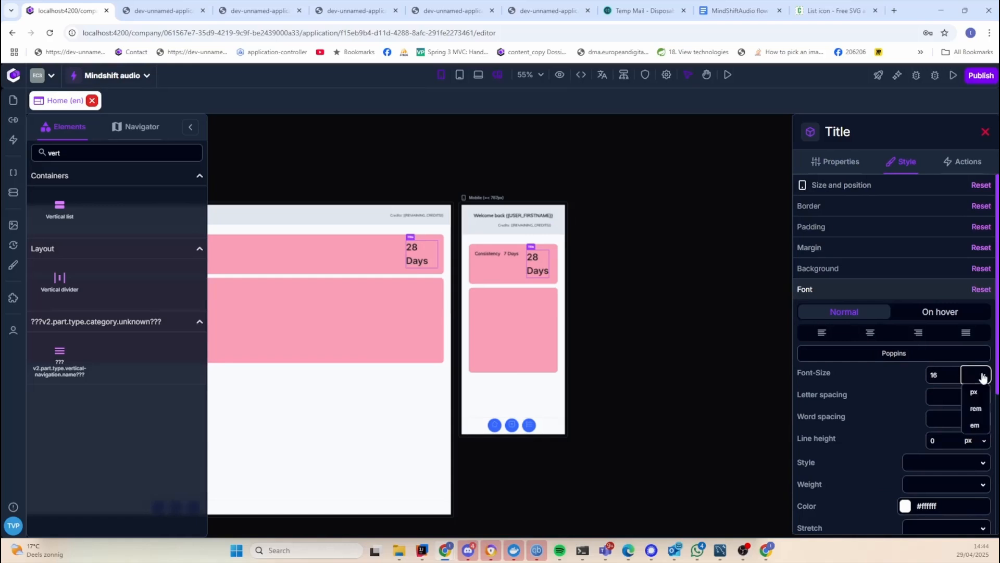
click(974, 392)
Change the 28 Days title's font to Mulish
click(901, 353)
click(621, 241)
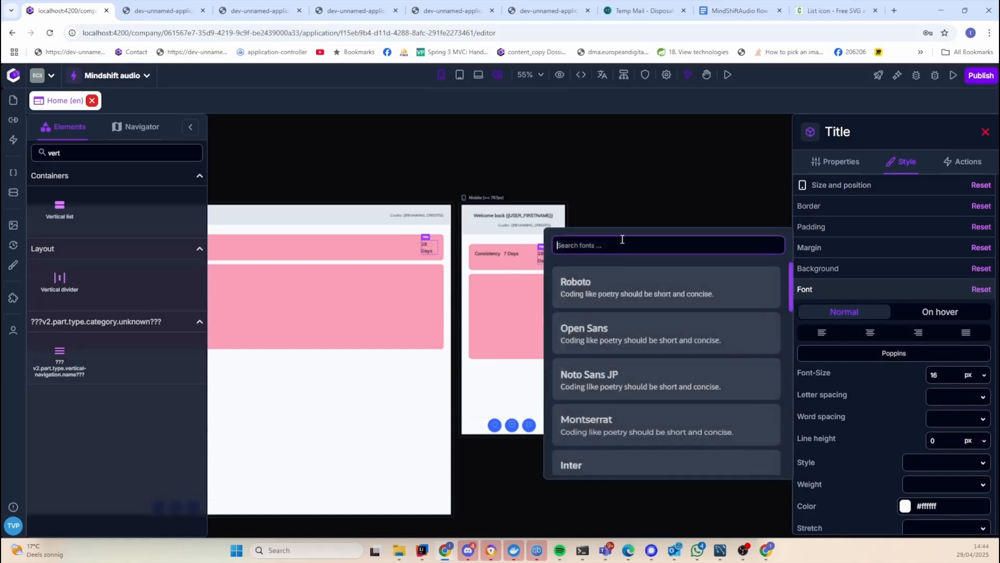
text(Mulish)
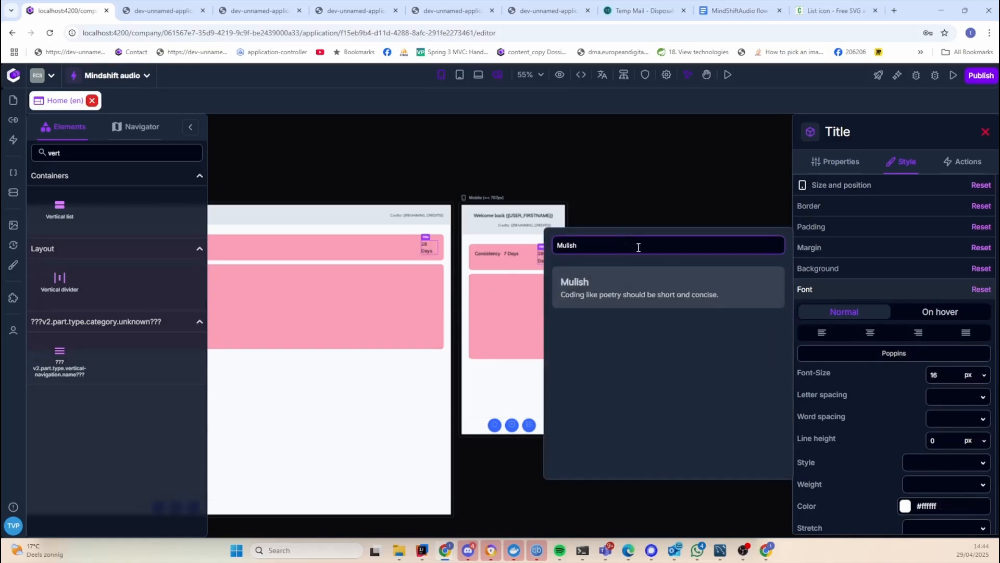
click(639, 287)
click(593, 242)
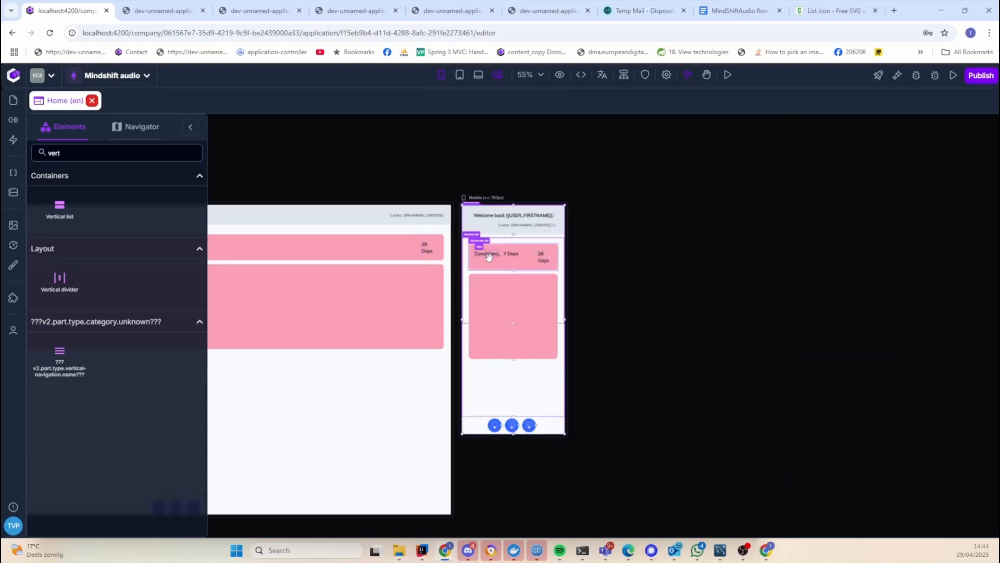
Set the width of the 7 Days title to fit-content
click(523, 252)
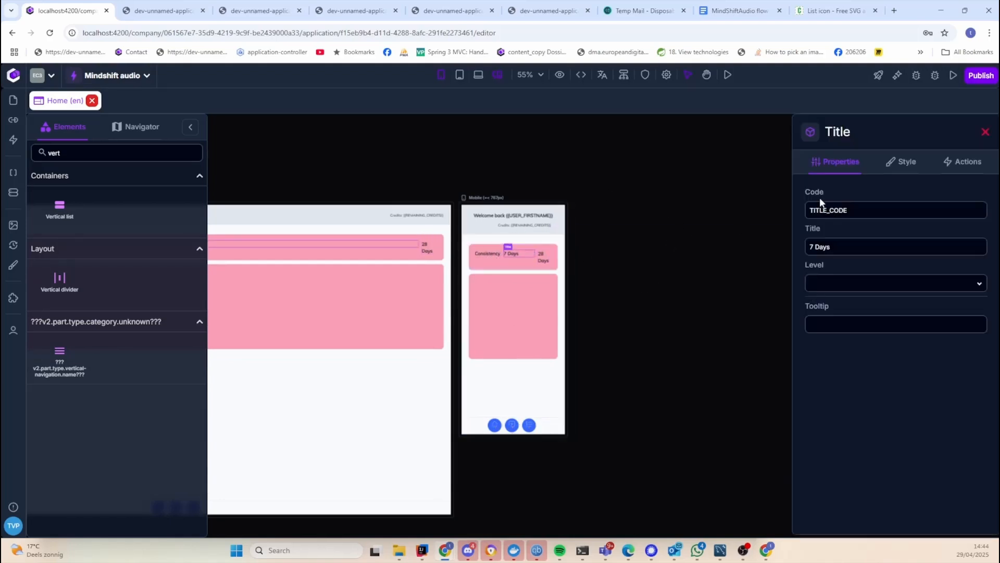
click(897, 161)
click(880, 223)
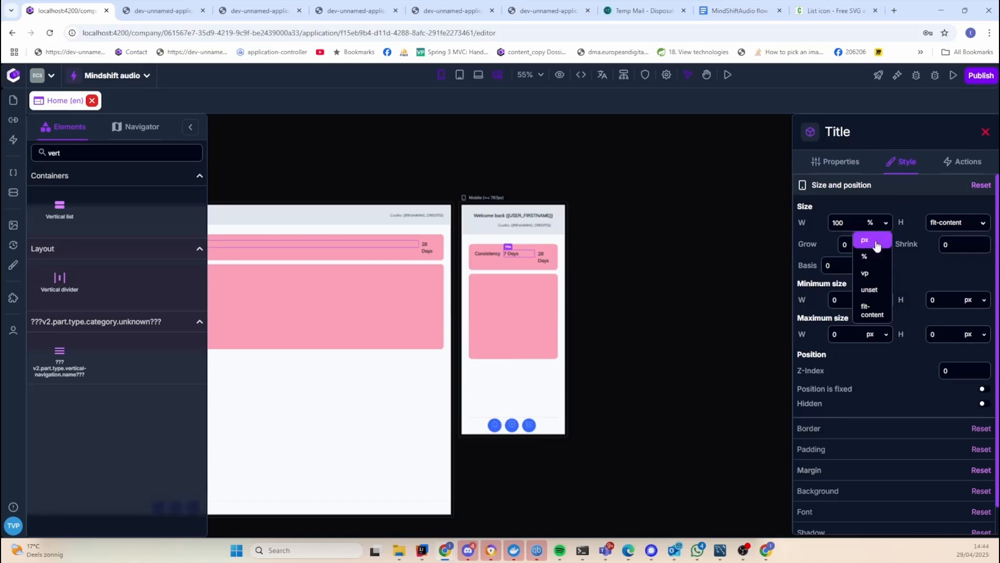
click(872, 310)
click(546, 258)
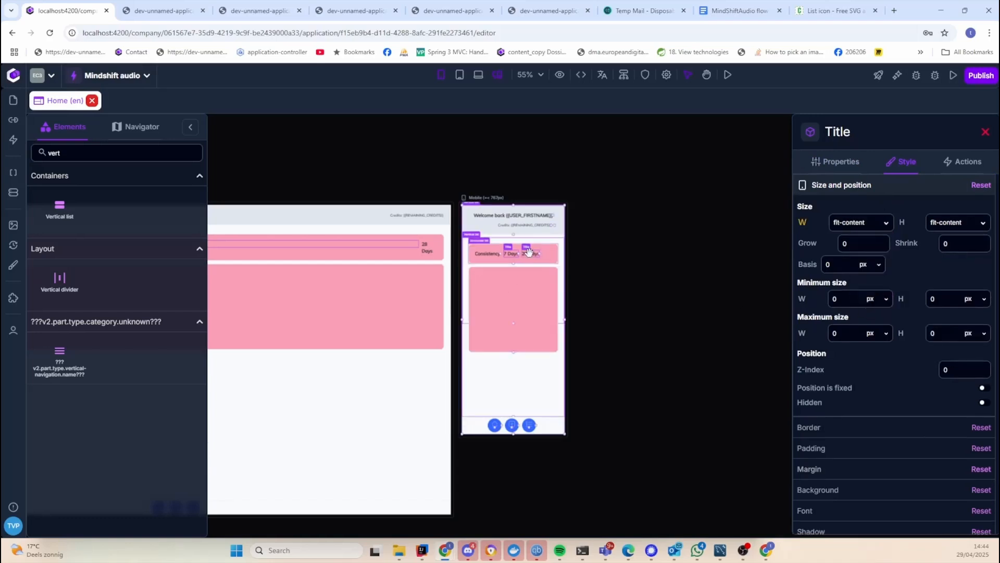
Set the Consistency title's grow value to 1 and apply its fit-content height to all screen sizes
click(484, 253)
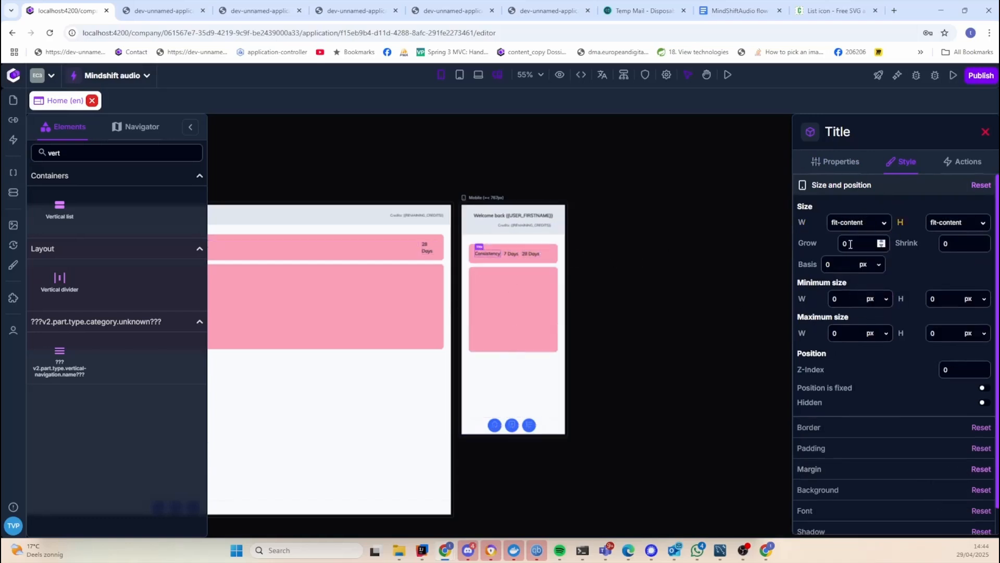
text(1)
click(900, 224)
click(946, 246)
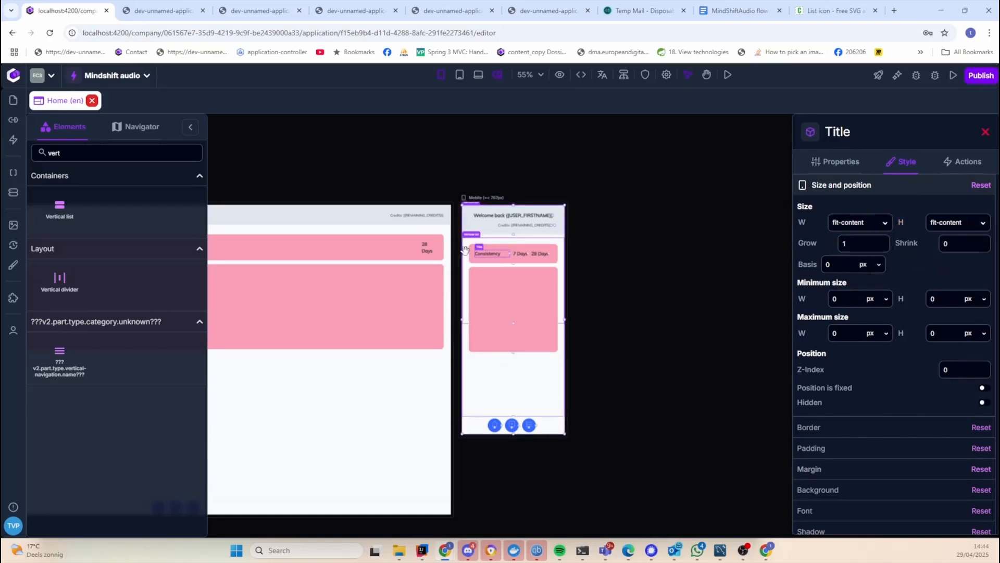
Apply the 7 Days title's fit-content width to all screen sizes
scroll(545, 301, up, 5)
drag(729, 167, 374, 137)
scroll(488, 335, up, 4)
drag(726, 147, 693, 139)
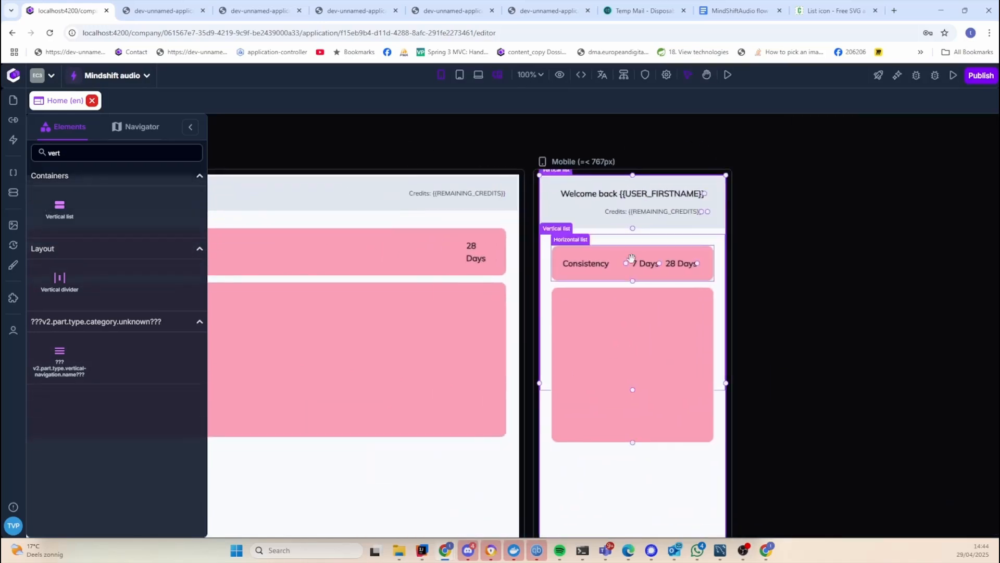
click(646, 262)
click(900, 165)
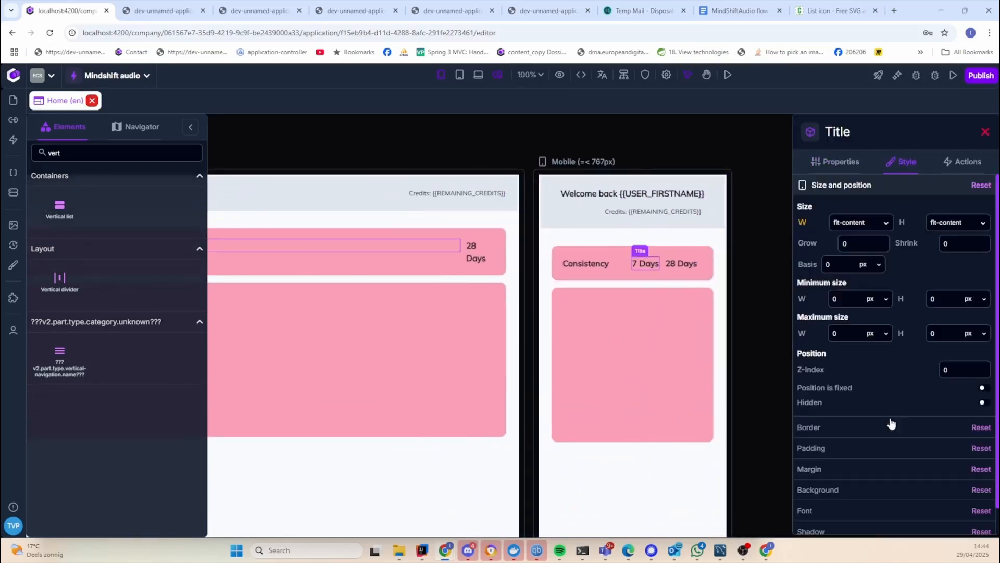
mouse_move(801, 221)
click(847, 247)
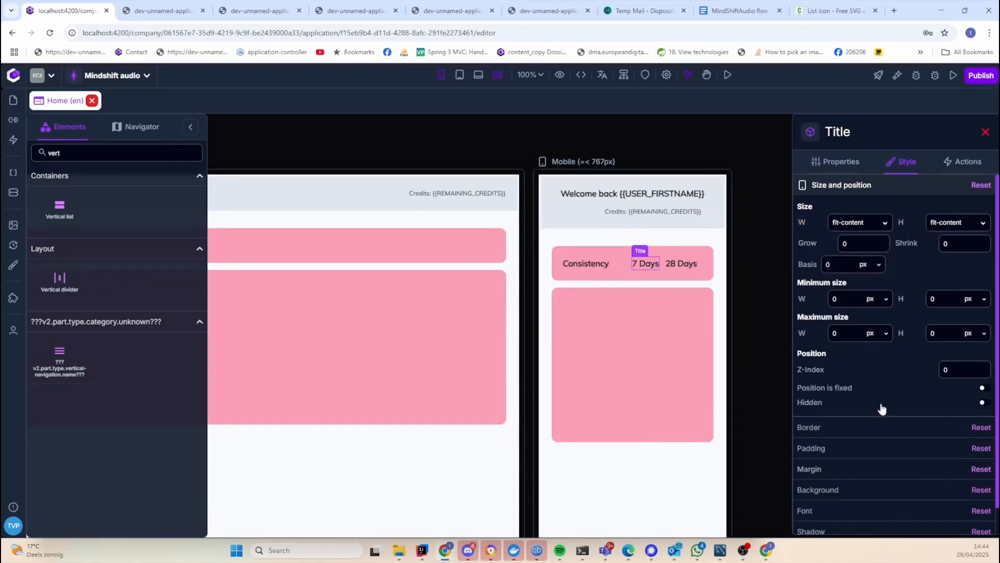
Set the padding on all sides of the 7 Days title to 10
click(875, 448)
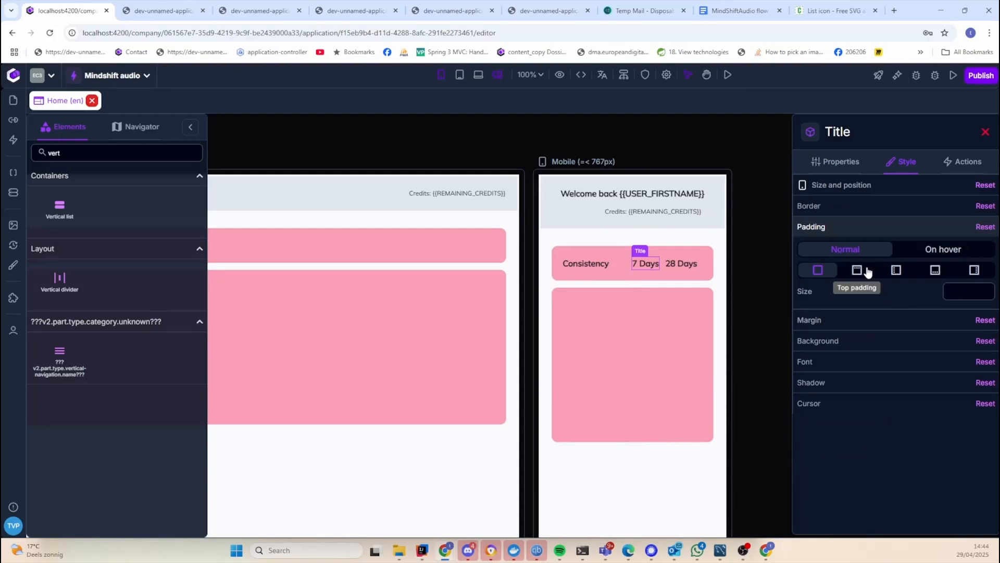
click(955, 286)
text(10)
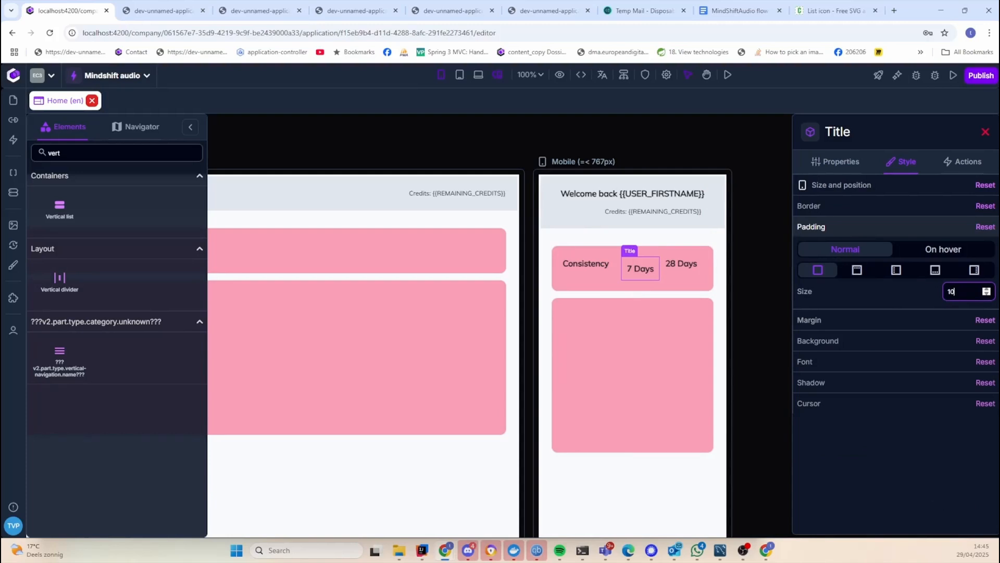
Set the 28 Days title's height to fit-content and its padding on all sides to 5
click(681, 264)
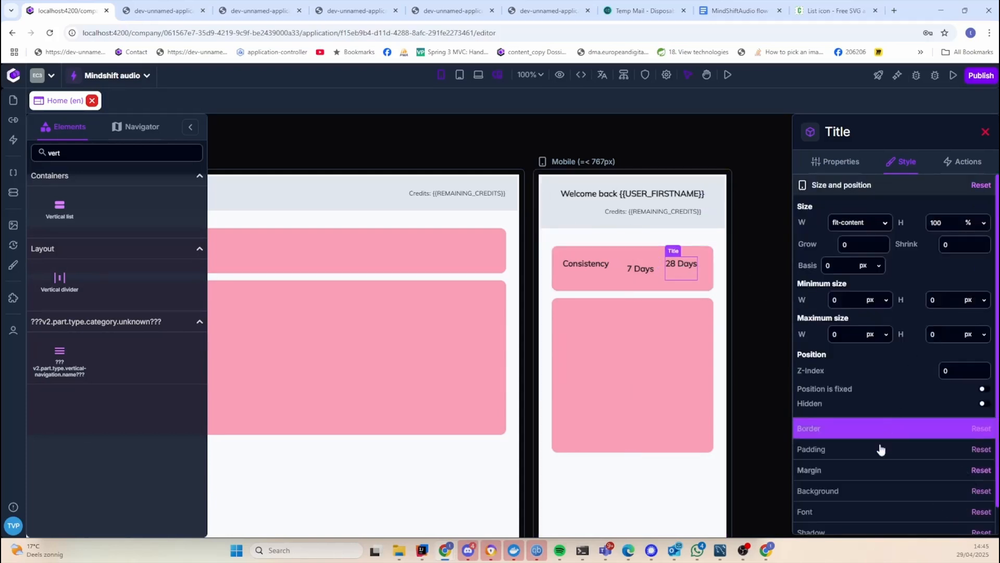
click(972, 222)
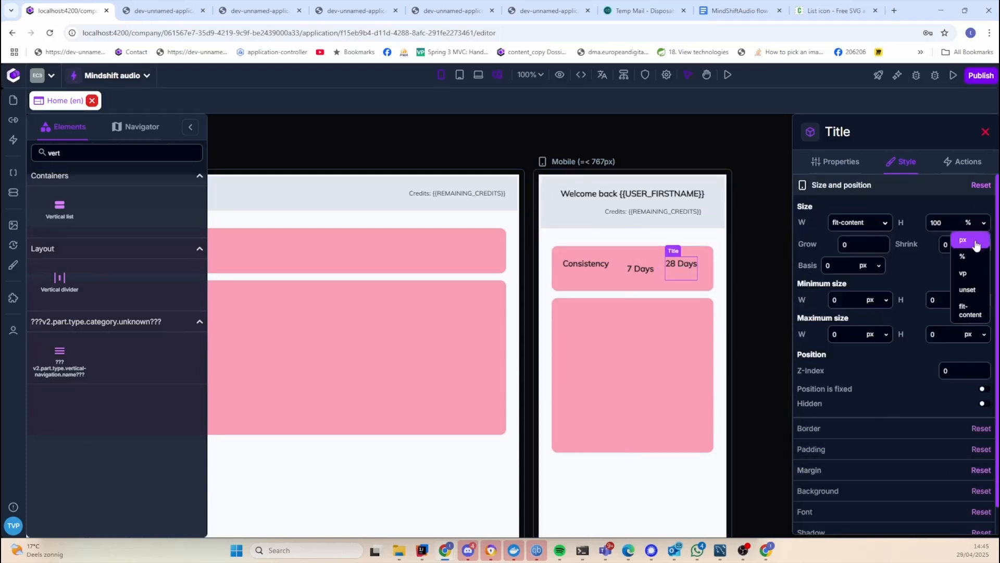
click(969, 313)
click(826, 447)
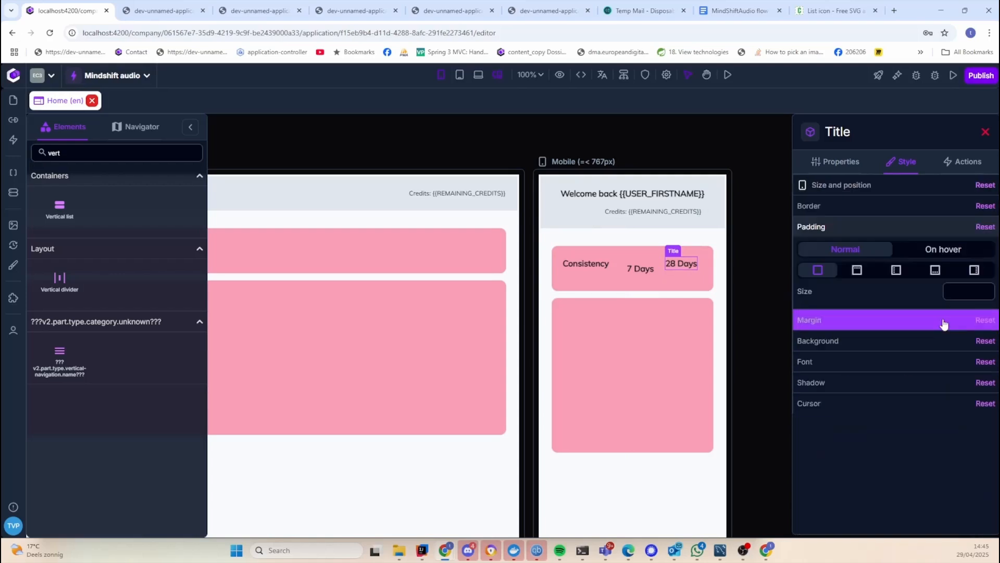
click(964, 290)
text(10)
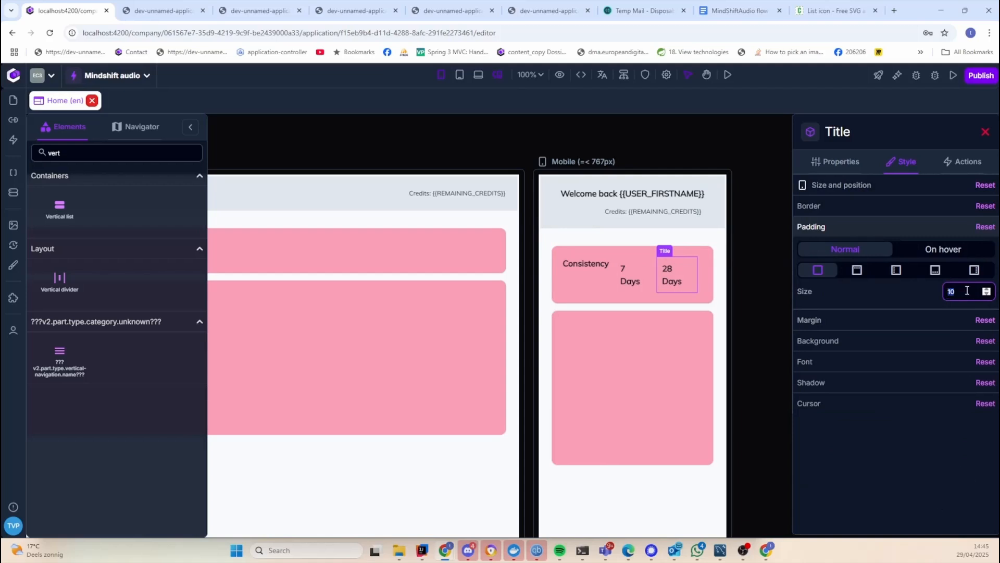
text(5)
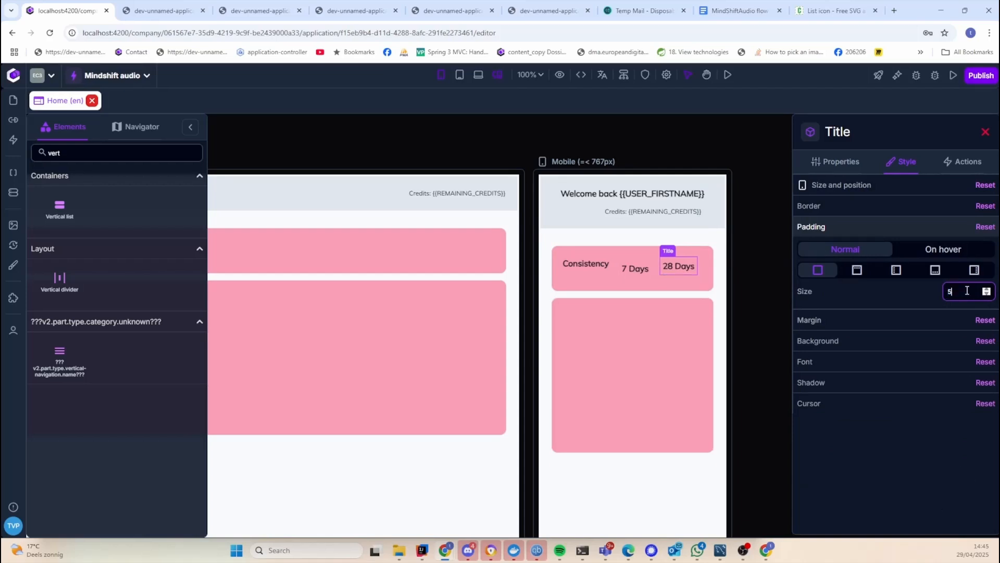
Reduce the 7 Days title's padding on all sides to 5
click(635, 269)
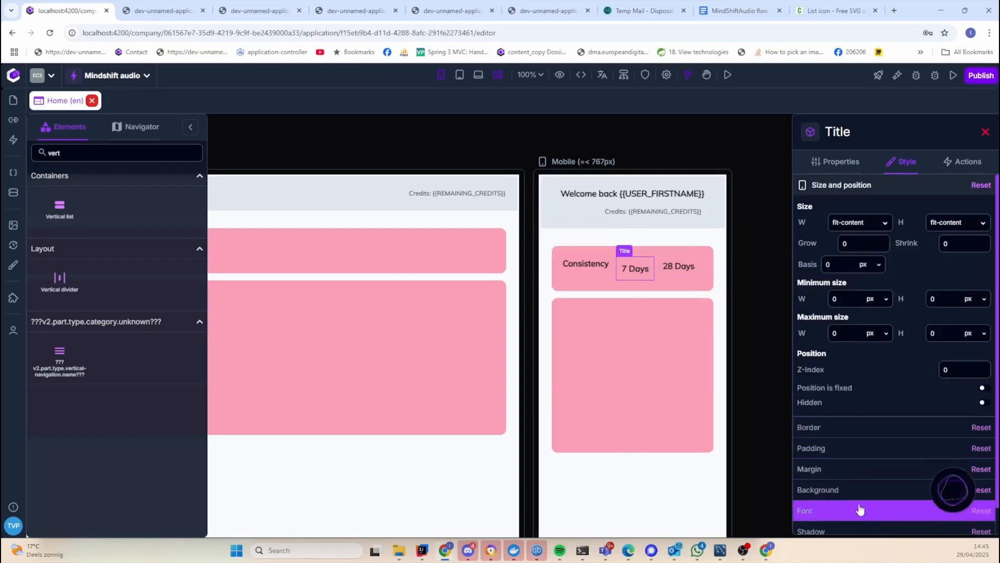
click(870, 441)
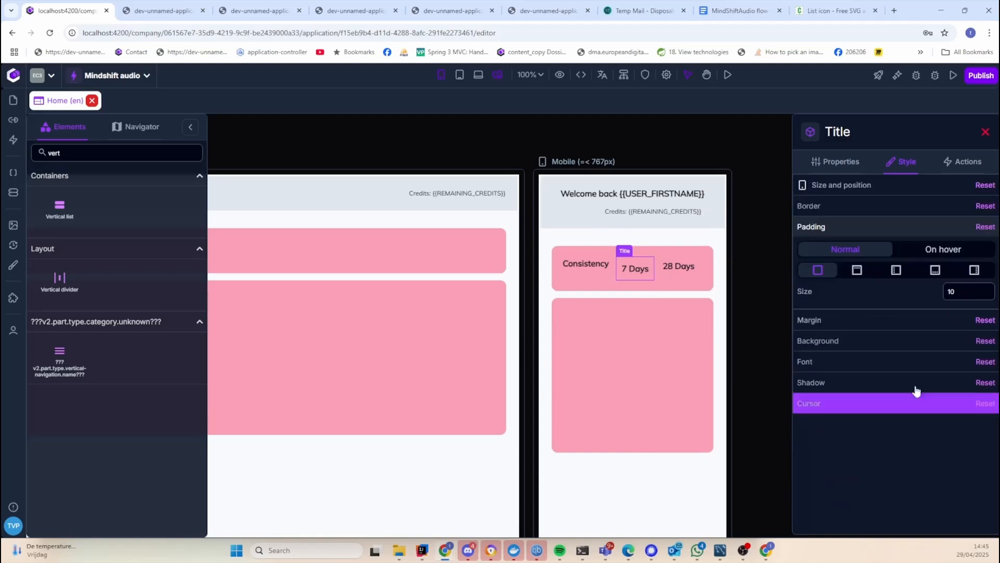
double_click(966, 296)
text(5)
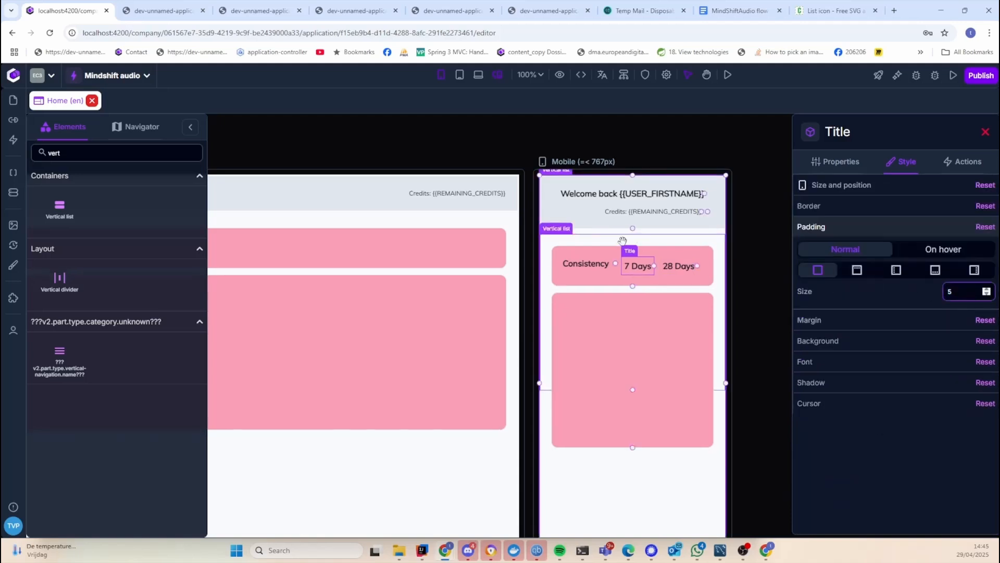
Set the vertical alignment of the items in the upper horizontal list to Center
click(586, 278)
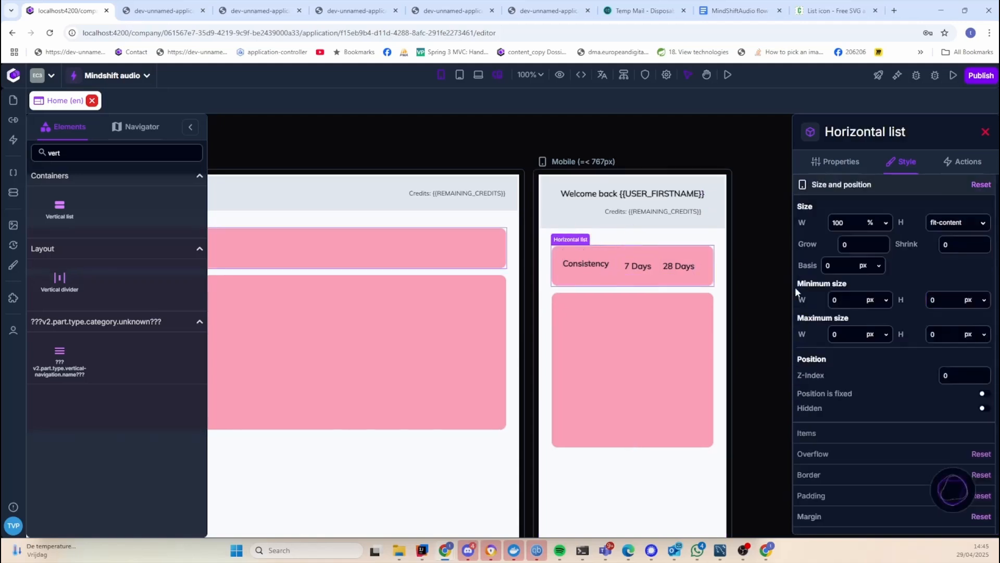
click(881, 431)
click(918, 338)
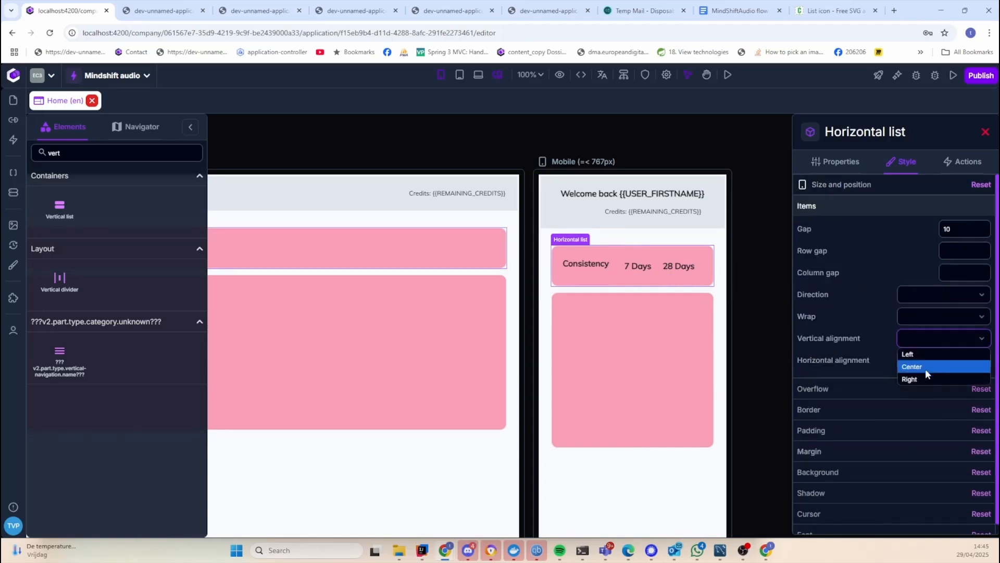
click(925, 367)
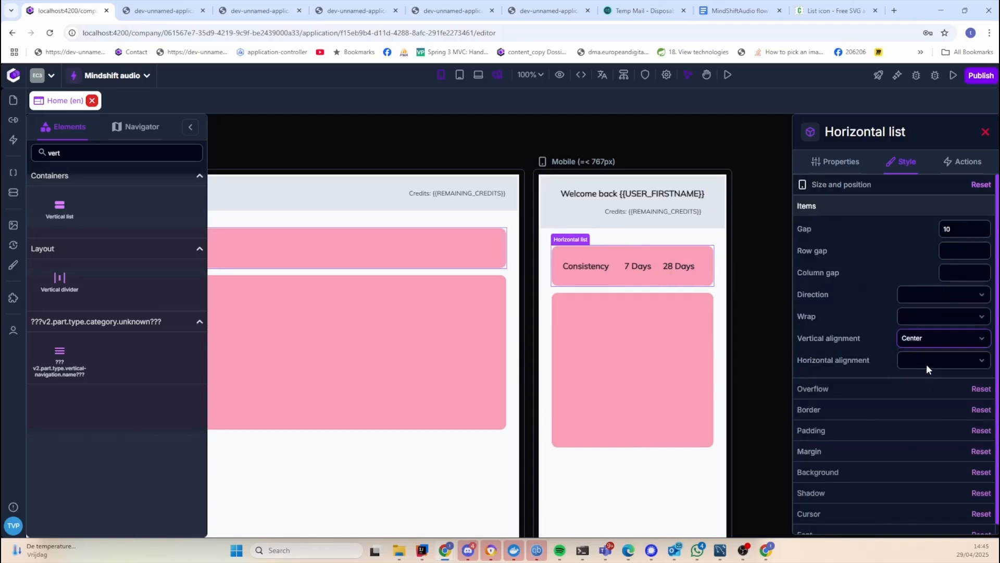
click(652, 134)
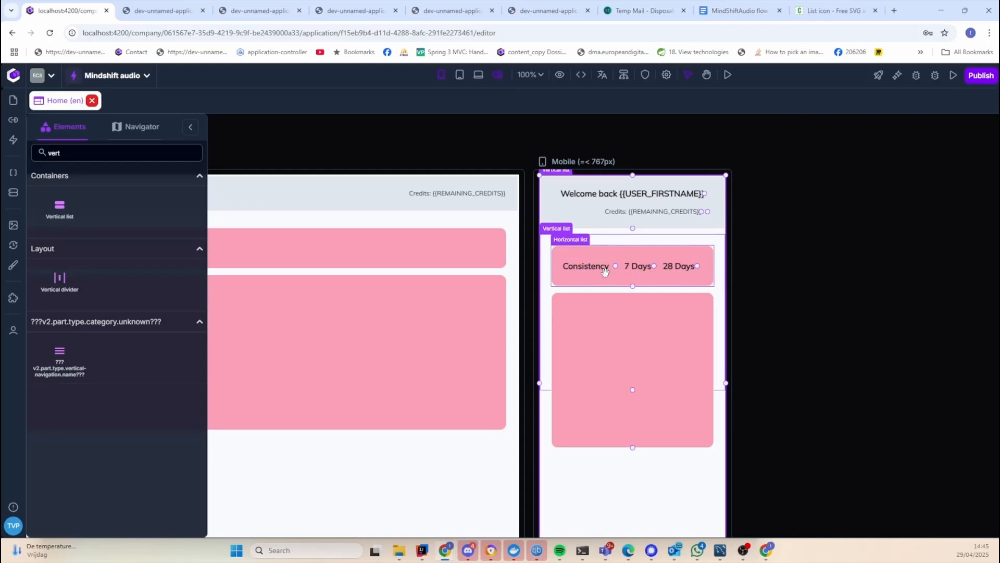
Change the code of the 7 Days title to CONSISTENCY_7_DAYS_BUTTON
click(637, 267)
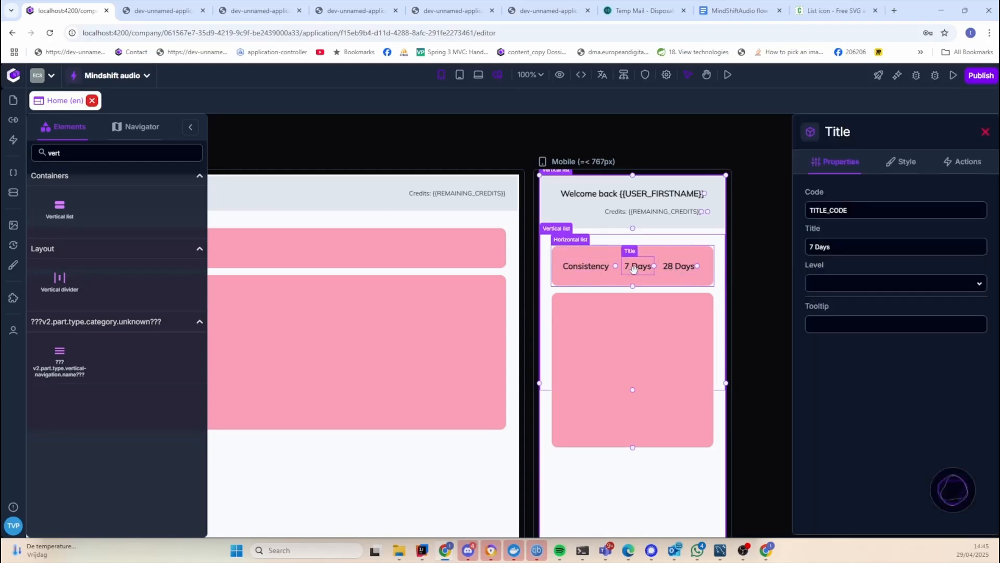
double_click(897, 208)
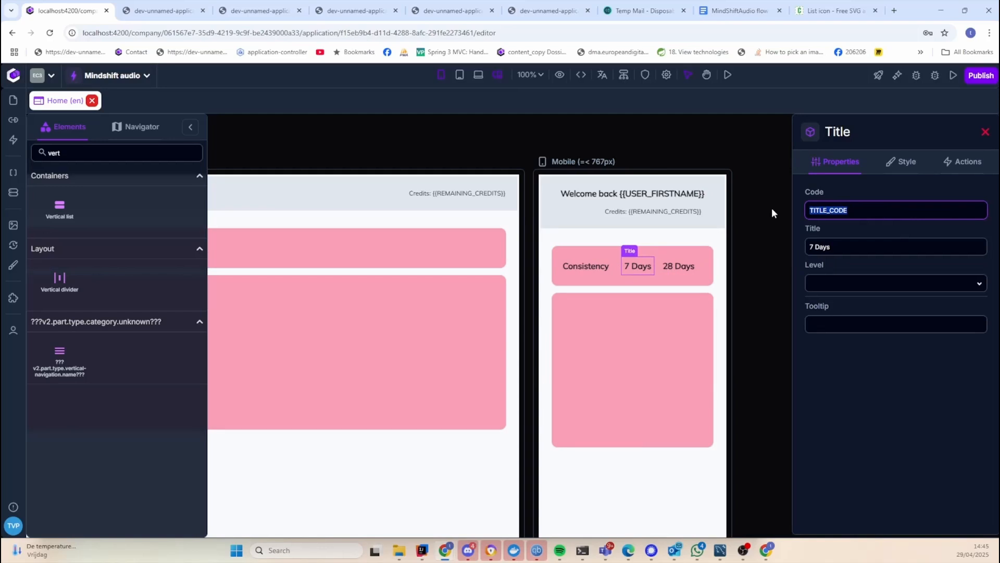
text(CONSISTENCY_7_DA)
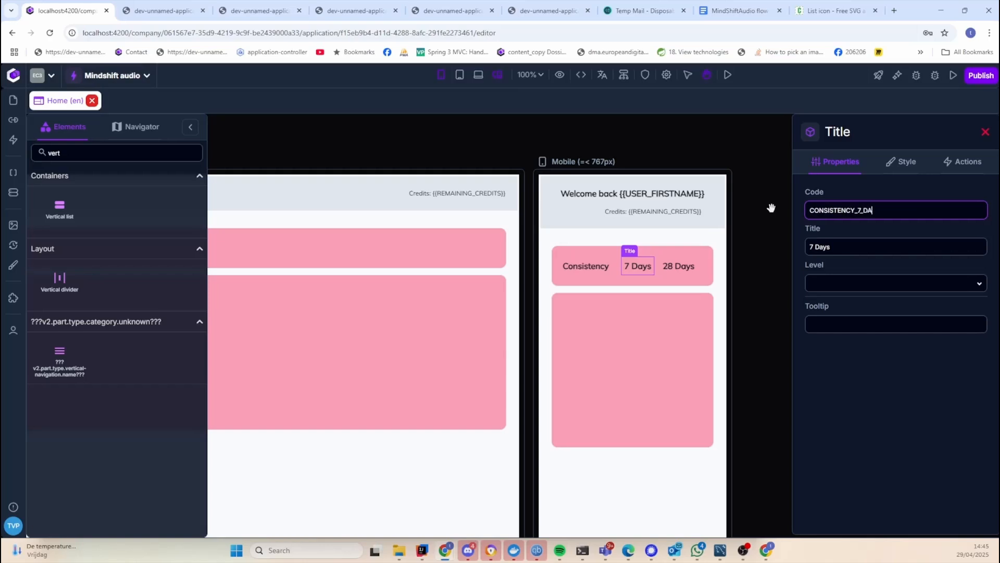
text(YS_BUTTON)
Change the code of the 28 Days title to CONSISTENCY_28_DAYS_BUTTON
click(679, 266)
click(876, 210)
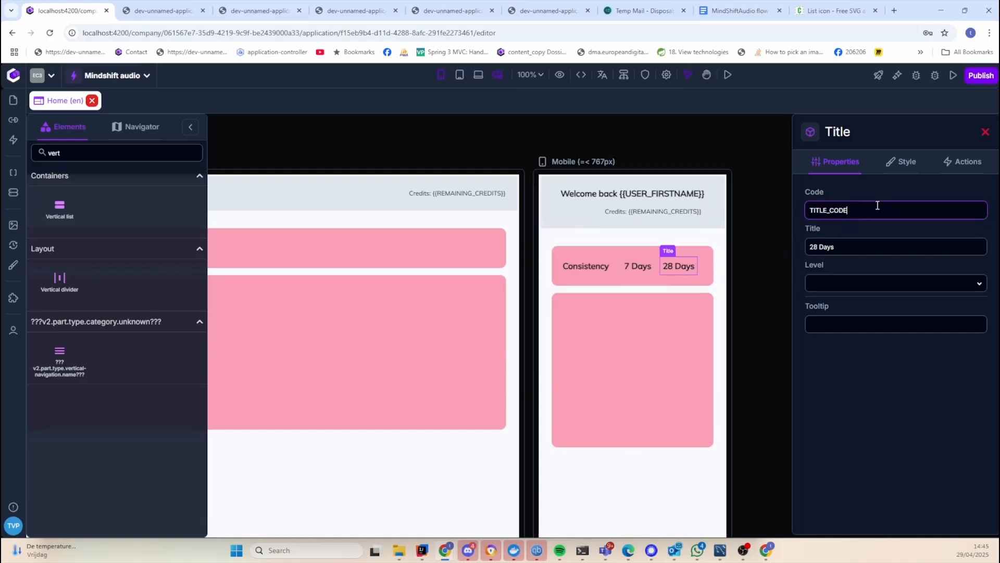
key(ctrl+a)
text(CONSISTENCY_7_DAYS_BUTTON)
key(BackSpace)
text(28)
click(585, 265)
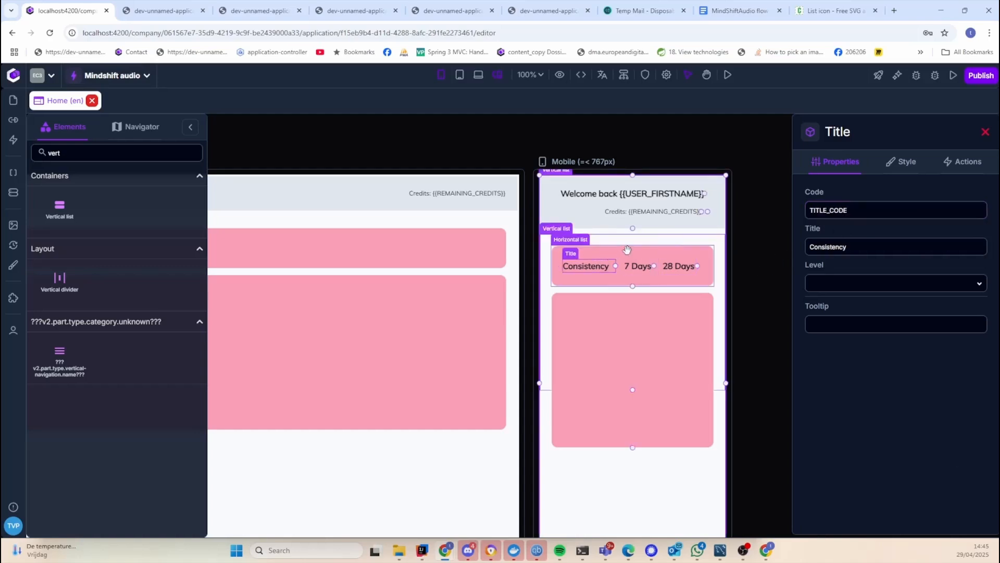
Set the on-hover background color of the 7 Days title to the theme color Alternate
click(638, 266)
click(907, 162)
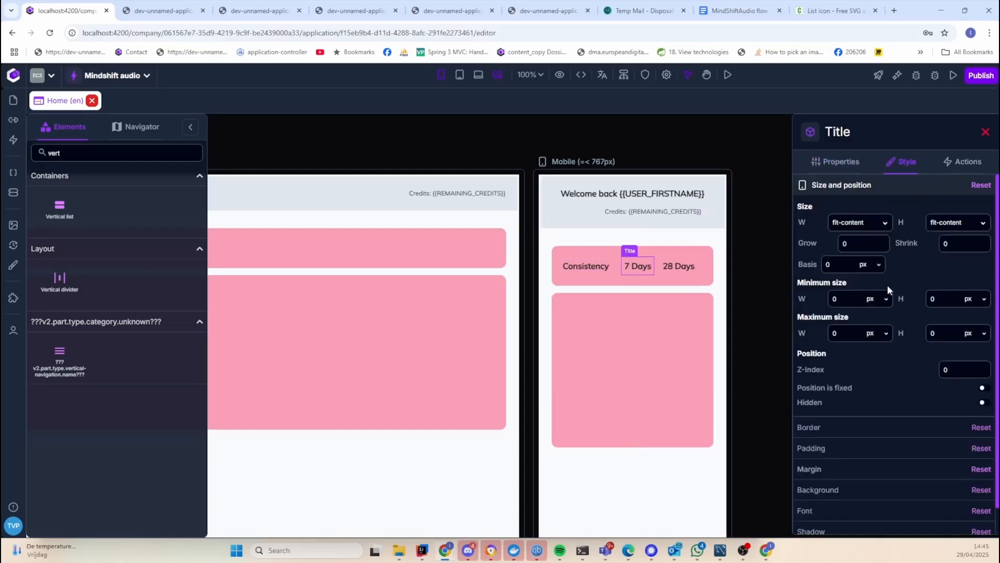
scroll(885, 415, down, 1)
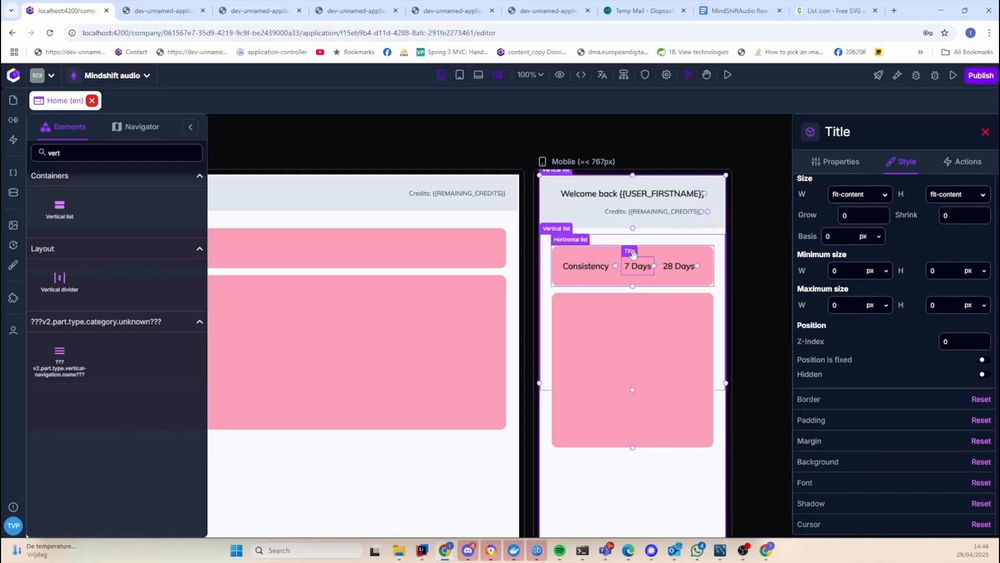
click(879, 462)
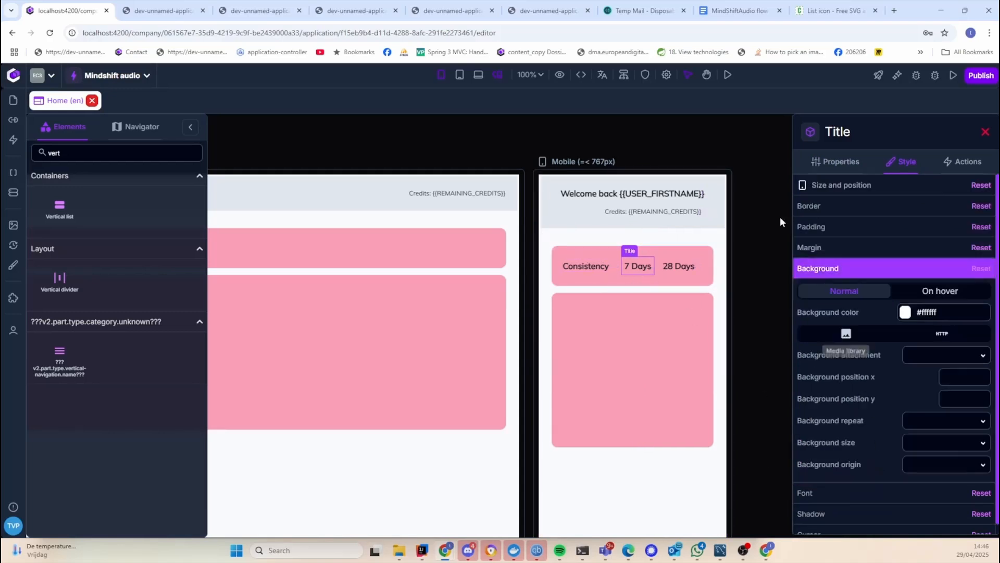
click(938, 292)
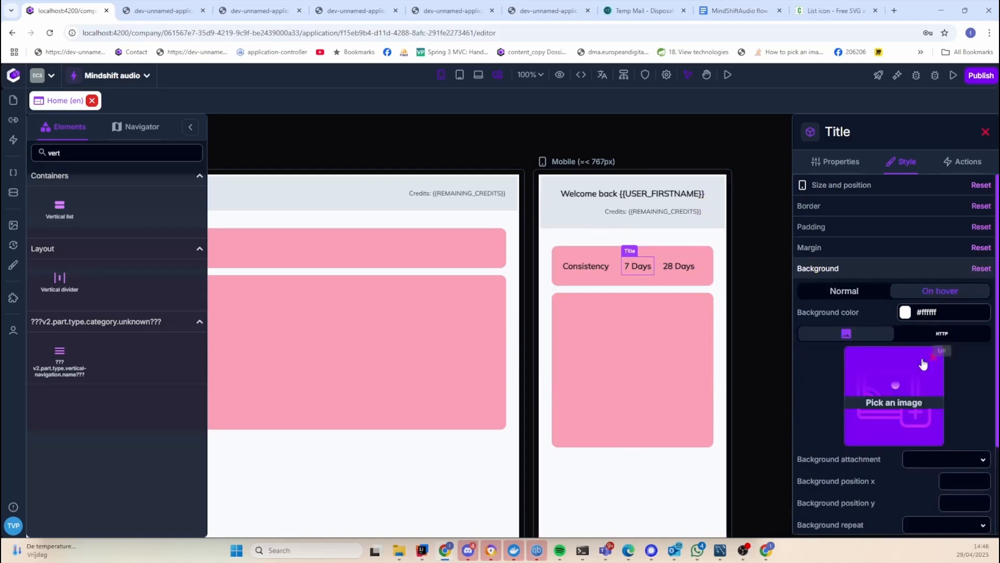
click(903, 313)
click(796, 267)
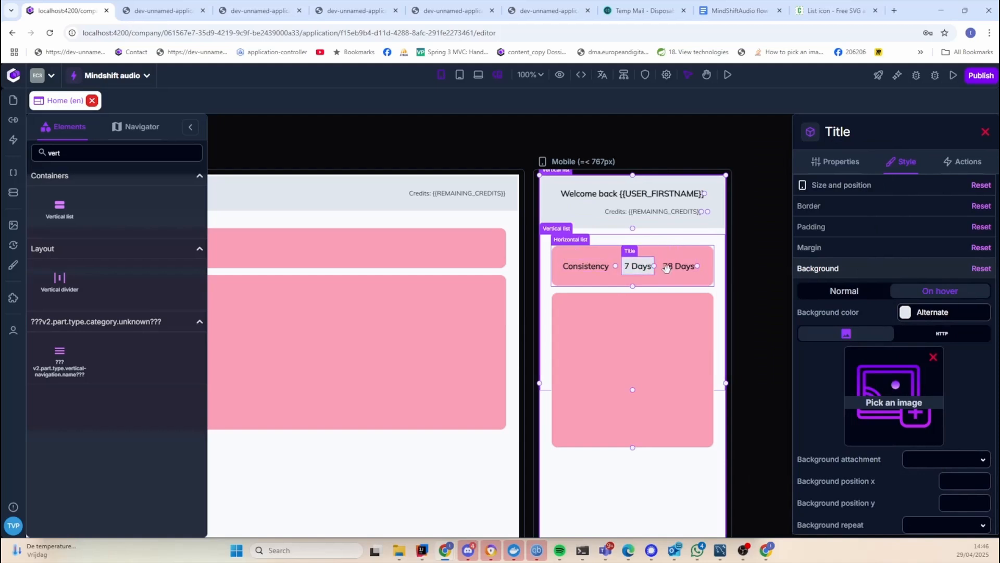
Set the on-hover background color of the 28 Days title to the theme color Alternate
click(677, 266)
scroll(886, 404, down, 1)
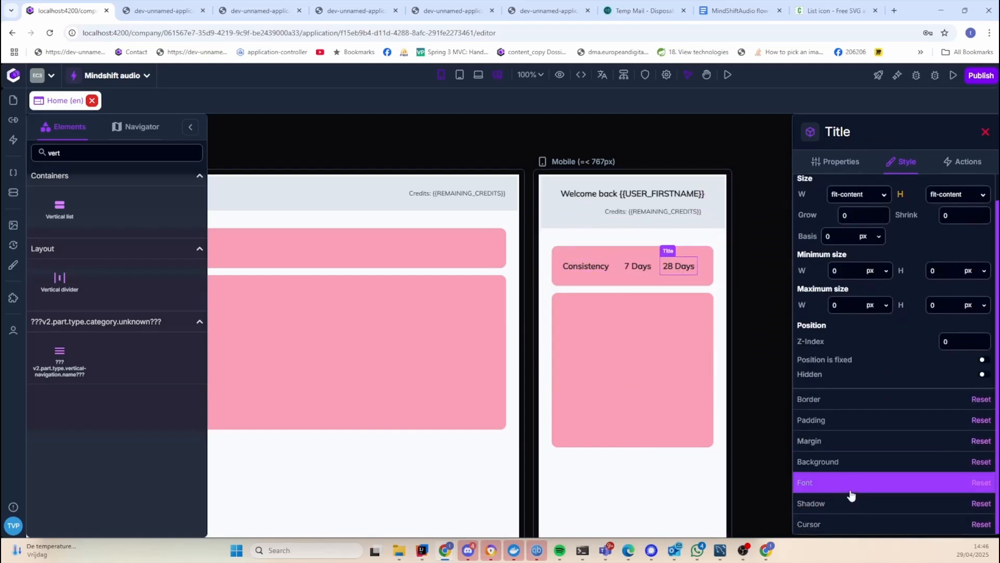
click(862, 461)
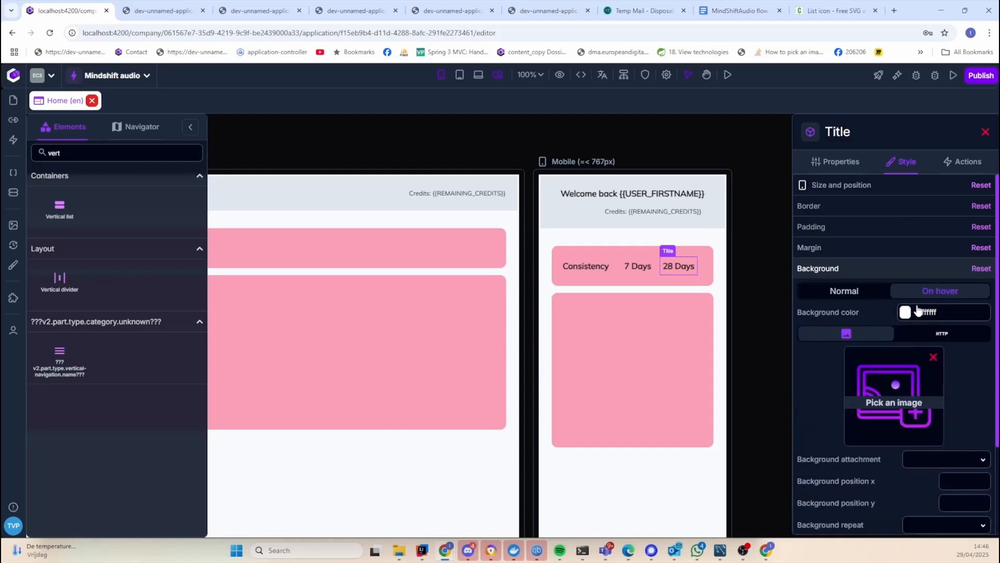
click(905, 312)
click(770, 271)
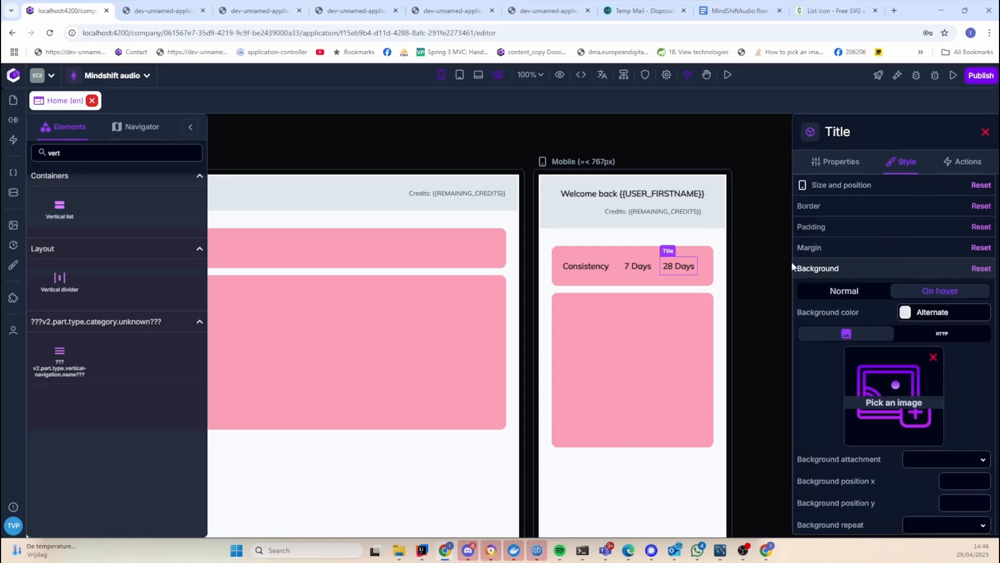
Set the border radius of the 28 Days title and the 7 Days title to 12
click(900, 207)
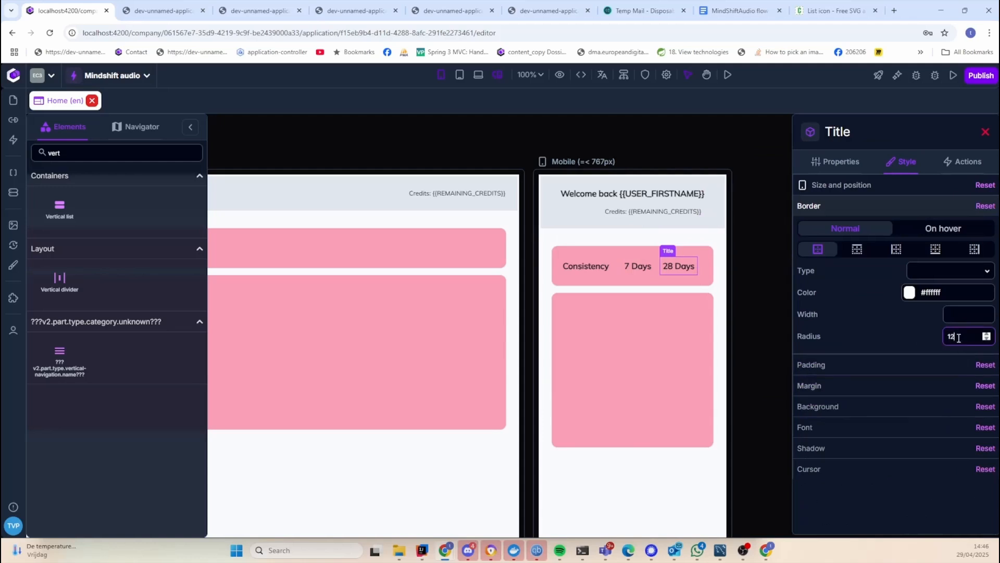
click(637, 266)
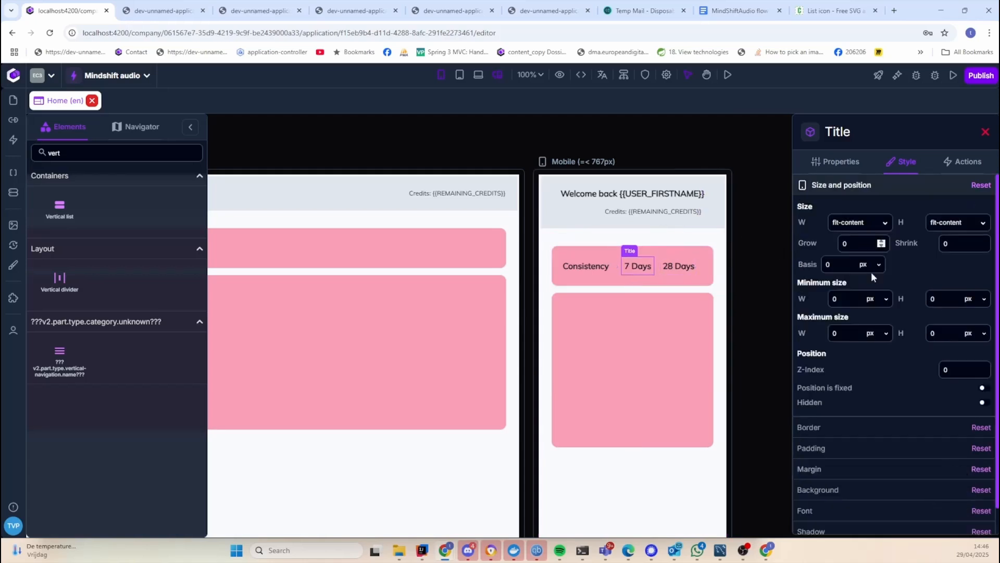
click(864, 427)
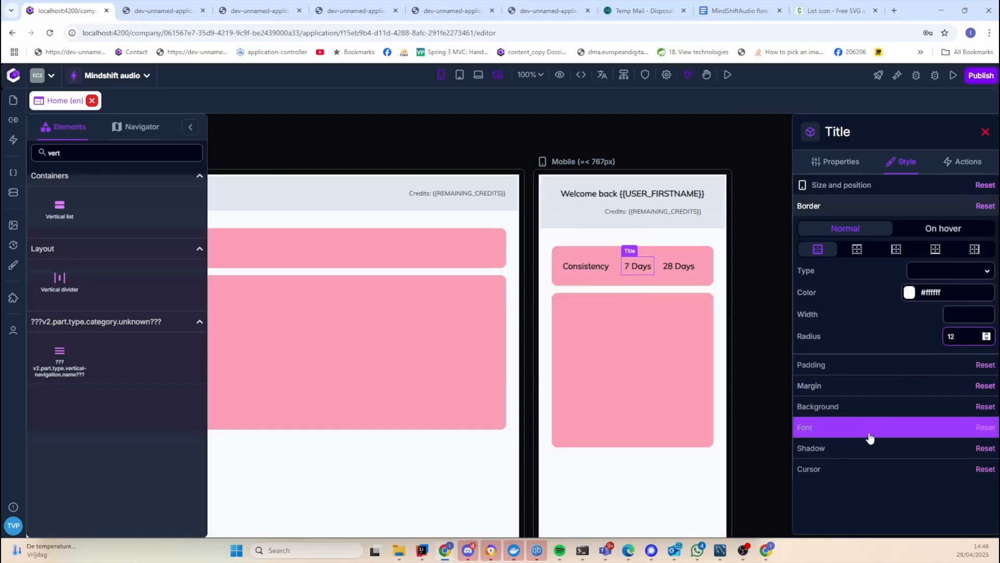
Set the normal cursor of the 7 Days title and the 28 Days title to pointer
click(869, 475)
click(931, 382)
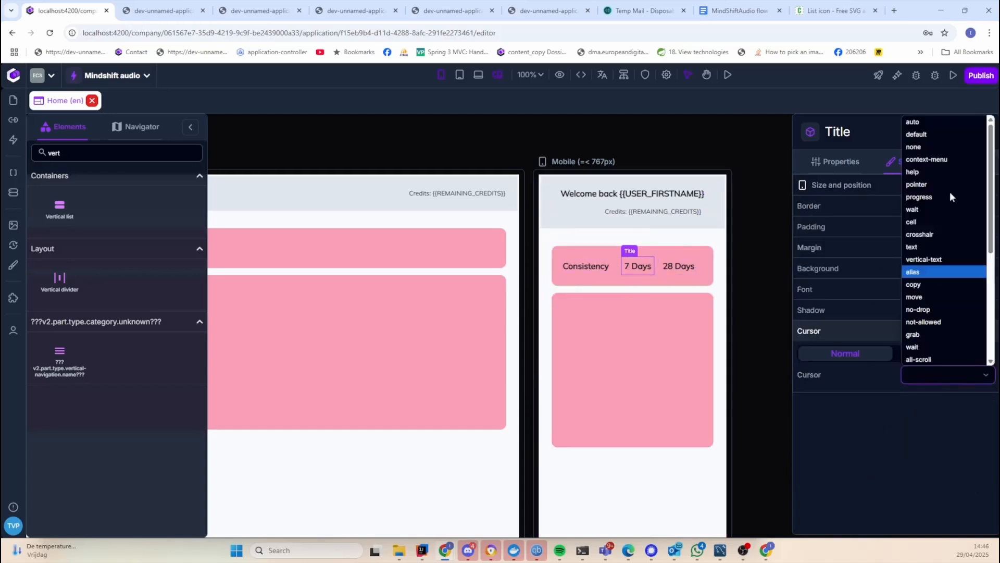
click(937, 186)
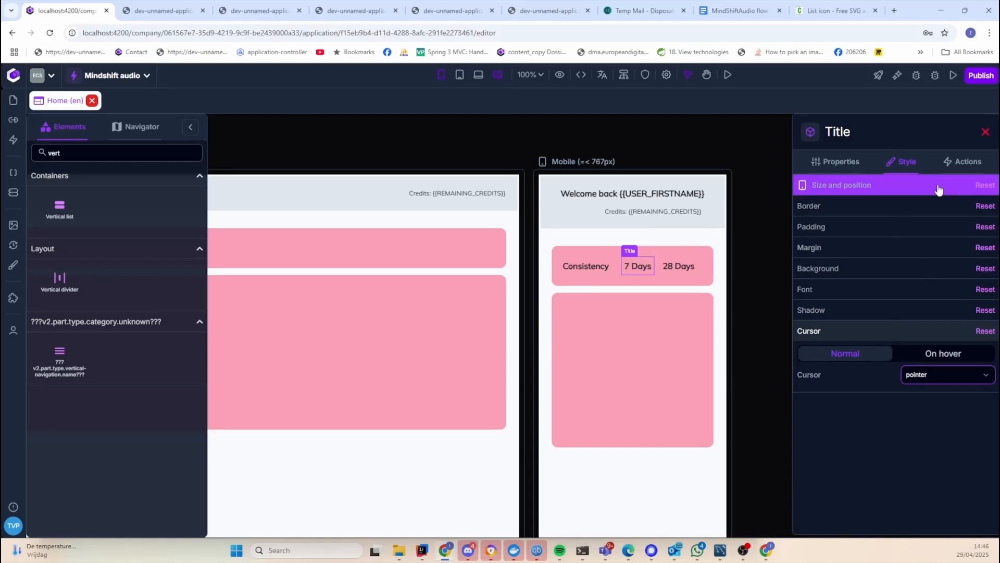
click(681, 268)
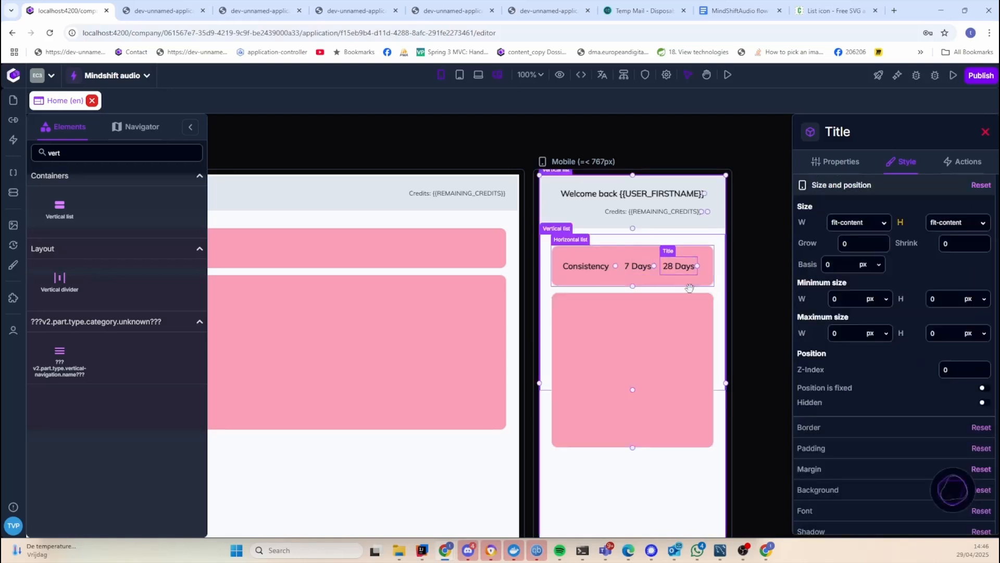
scroll(859, 459, down, 1)
click(871, 524)
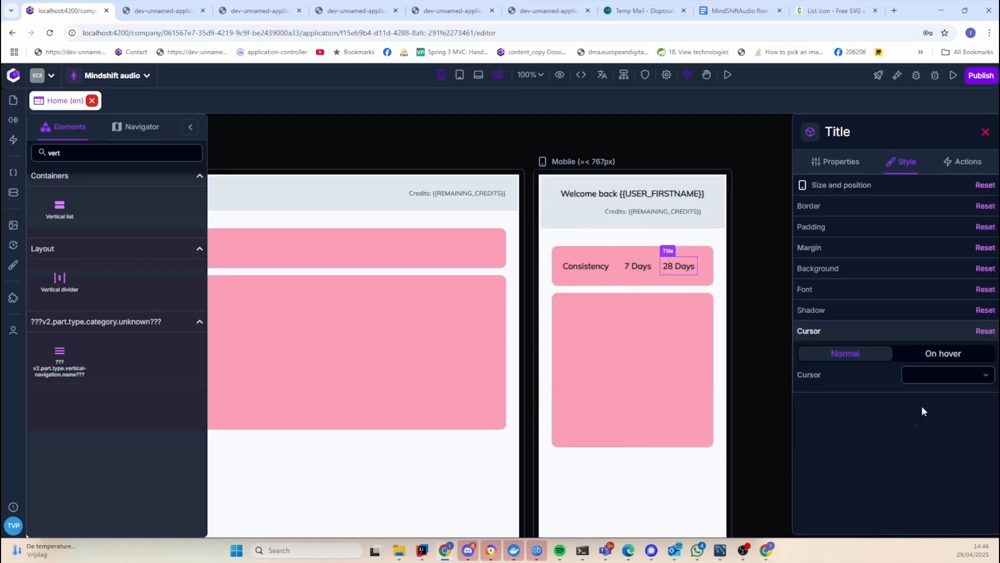
click(929, 384)
click(909, 176)
Check the consistency section in the MindShiftAudio flow mockup and reset the padding of the vertical list around the two pink horizontal lists
click(736, 10)
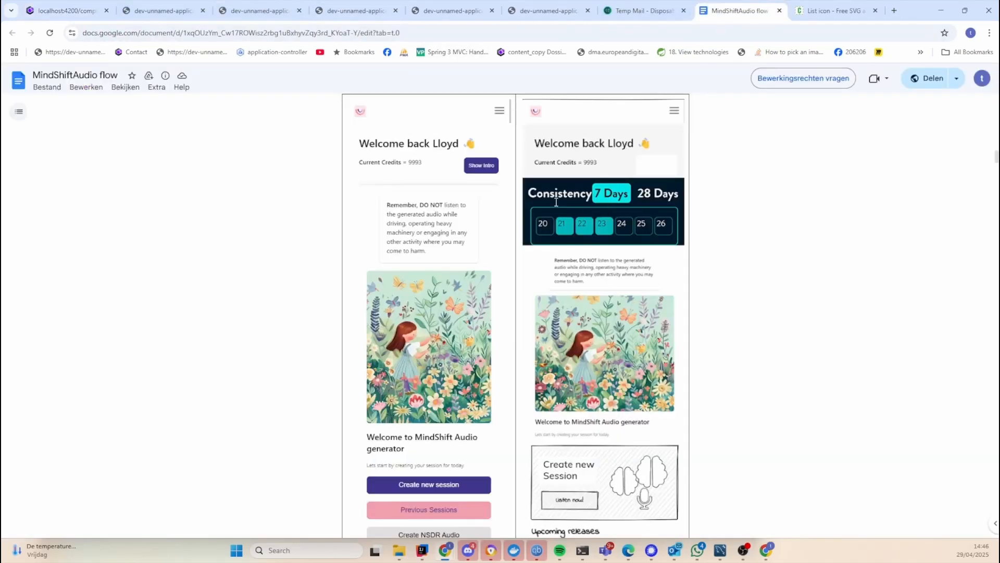
click(67, 11)
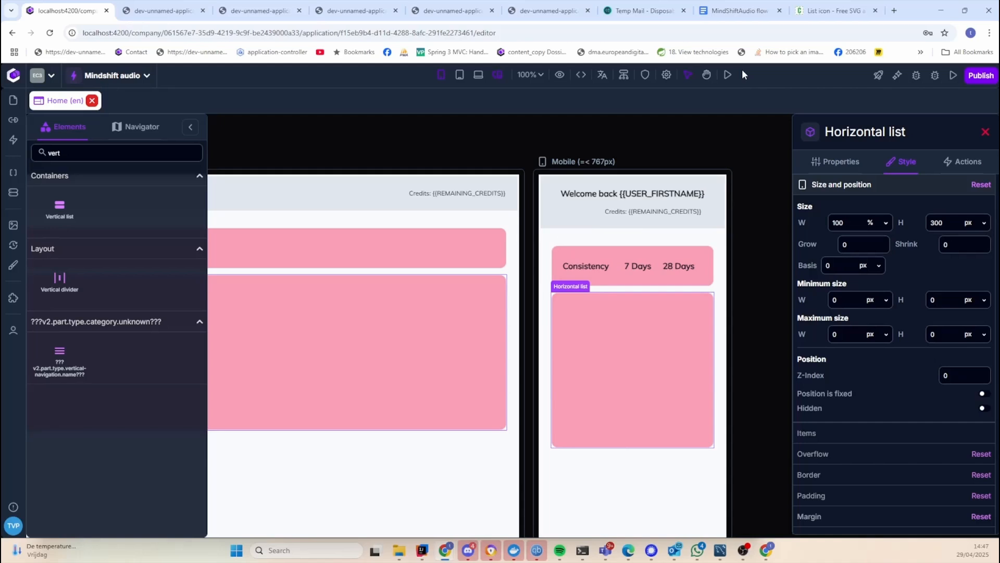
click(631, 241)
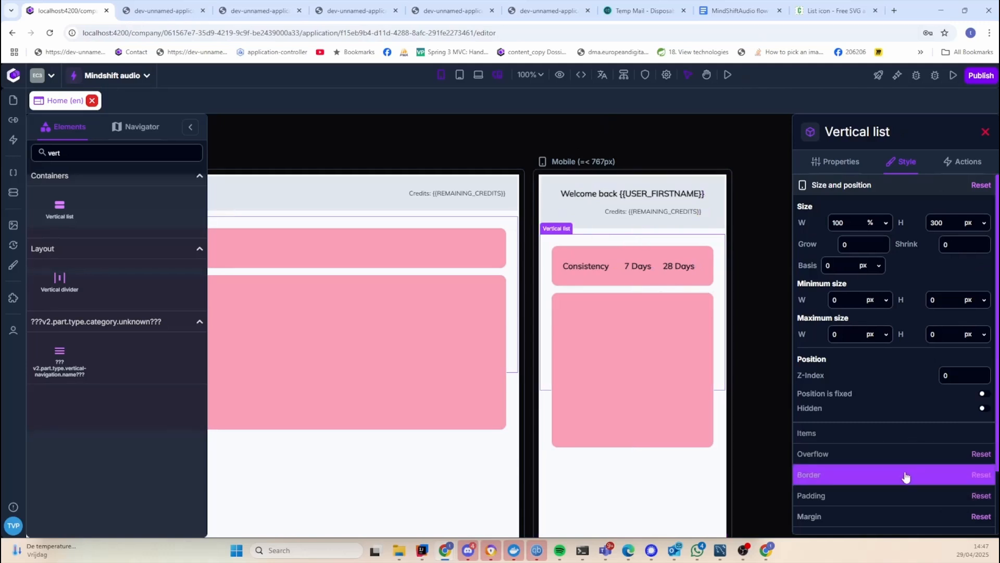
click(884, 497)
click(980, 271)
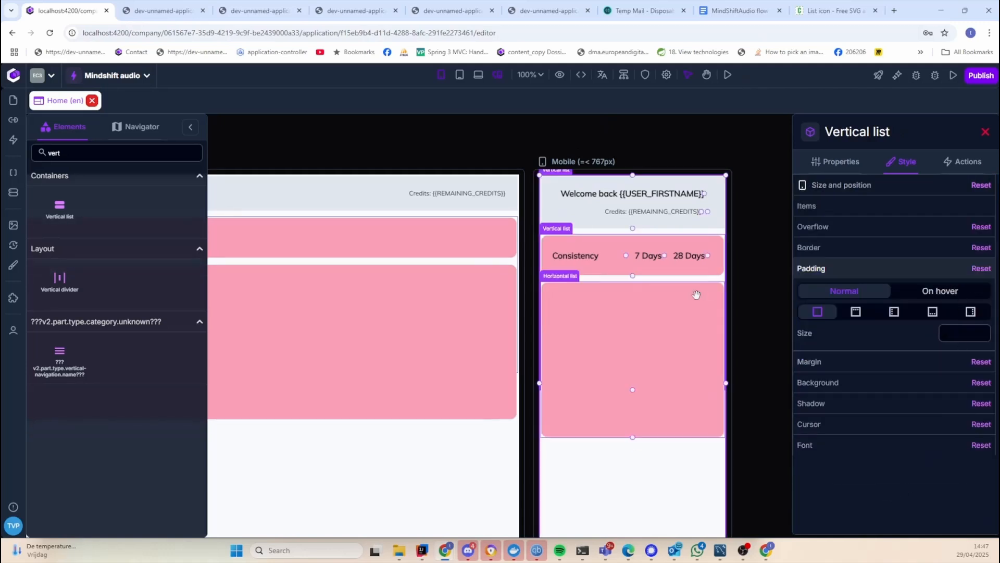
Set the item gap of the vertical list containing both horizontal lists to 0
click(636, 319)
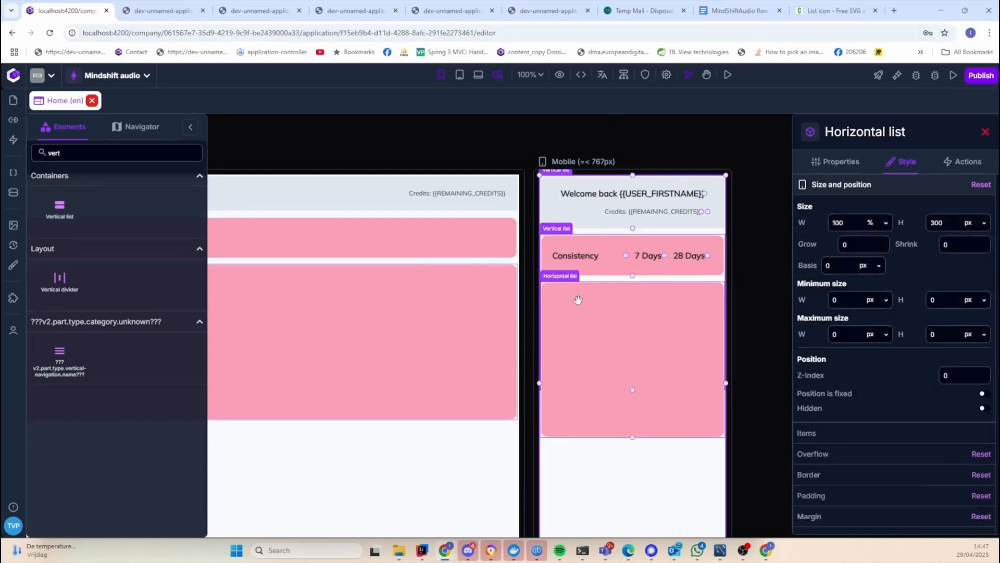
click(597, 278)
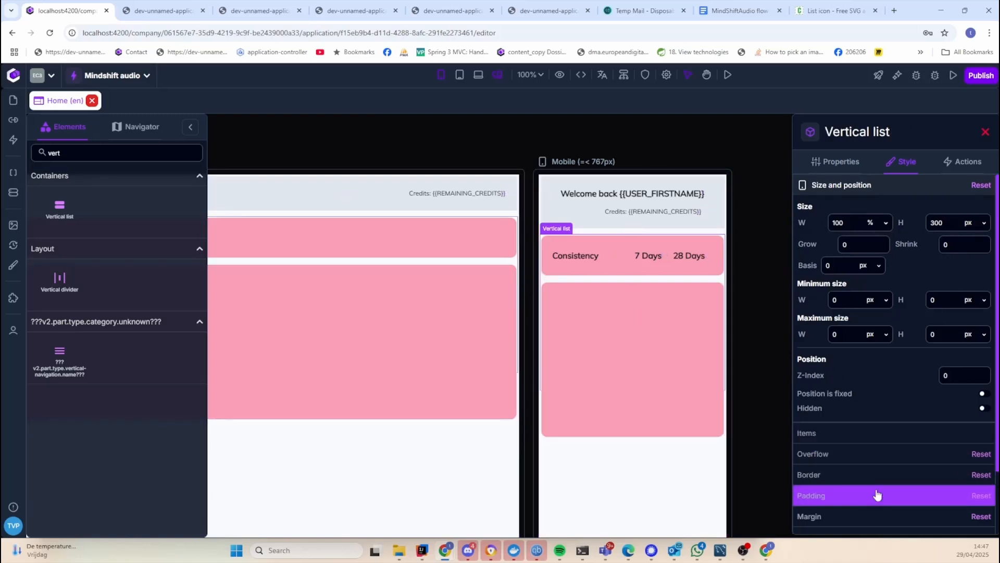
click(886, 433)
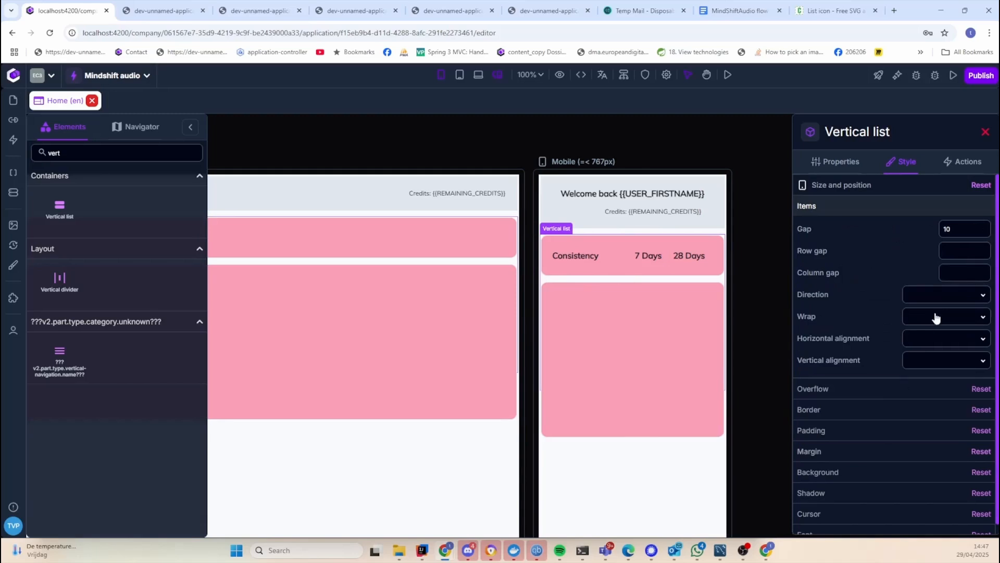
click(947, 229)
key(BackSpace)
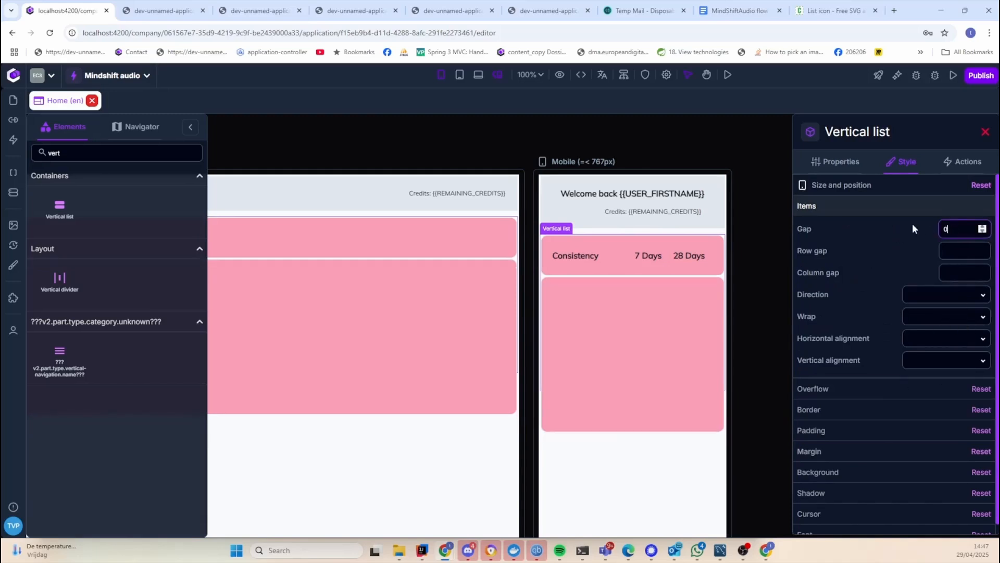
Review the border color of the lower horizontal list and reset the list's background
click(578, 365)
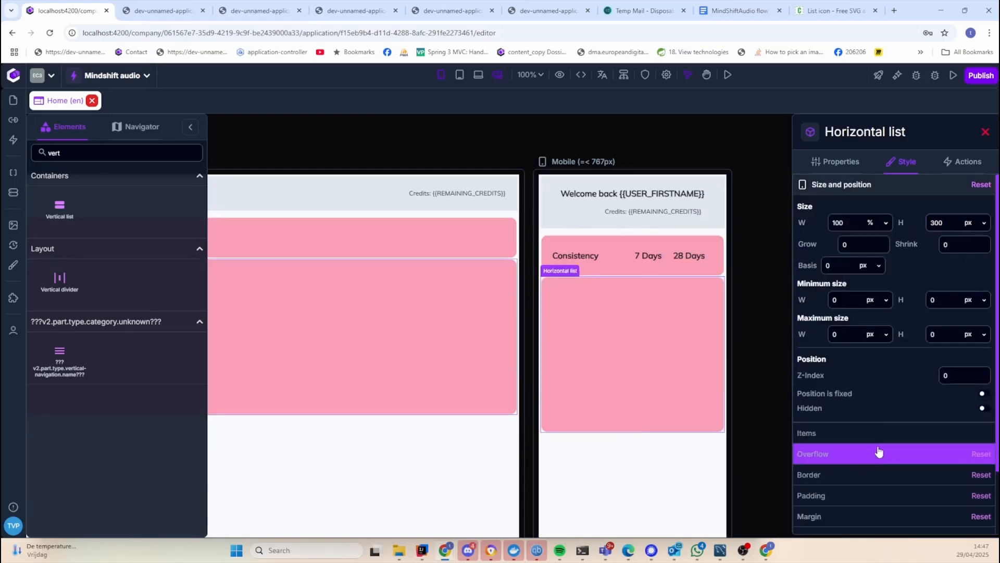
click(889, 495)
click(886, 474)
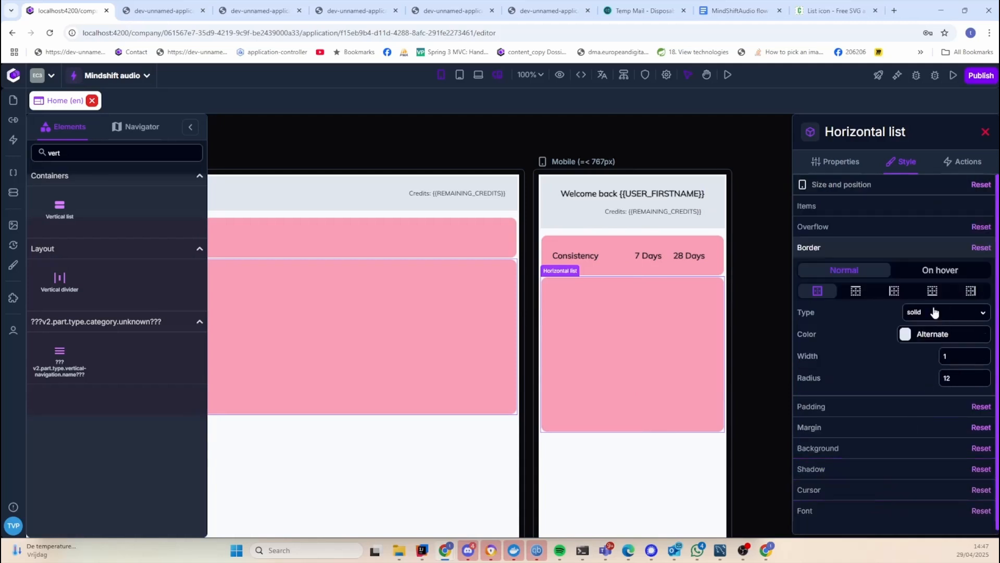
click(905, 334)
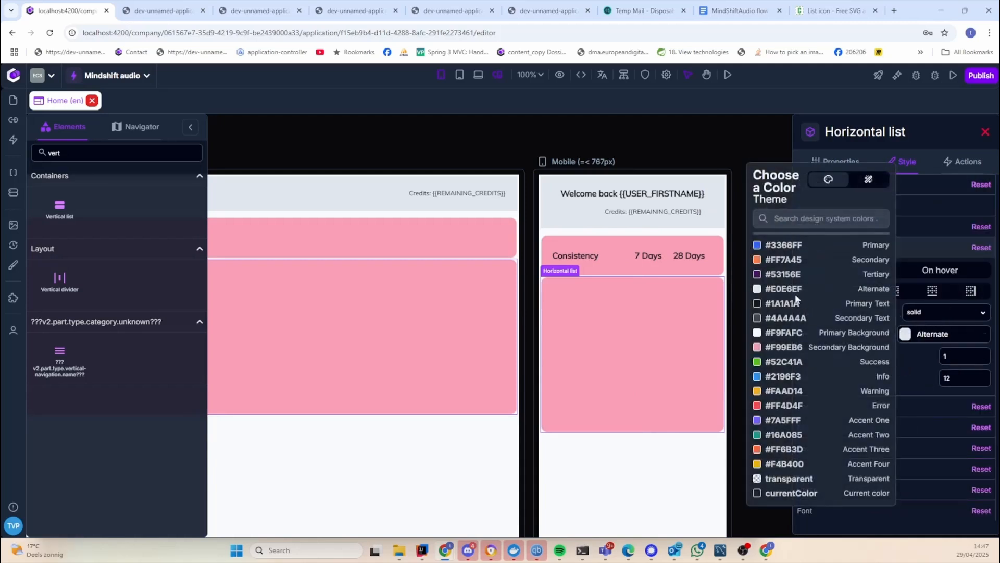
click(909, 363)
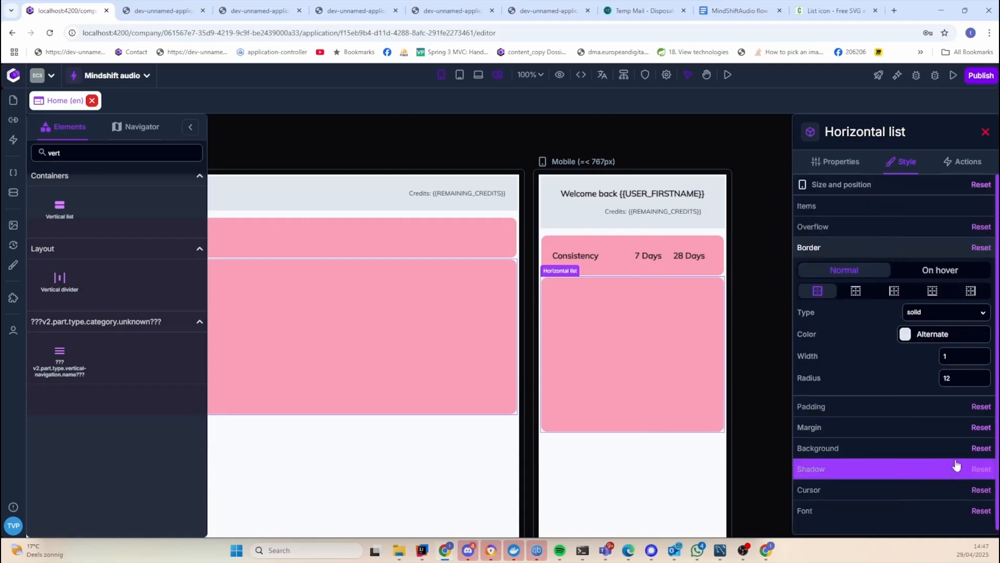
click(982, 449)
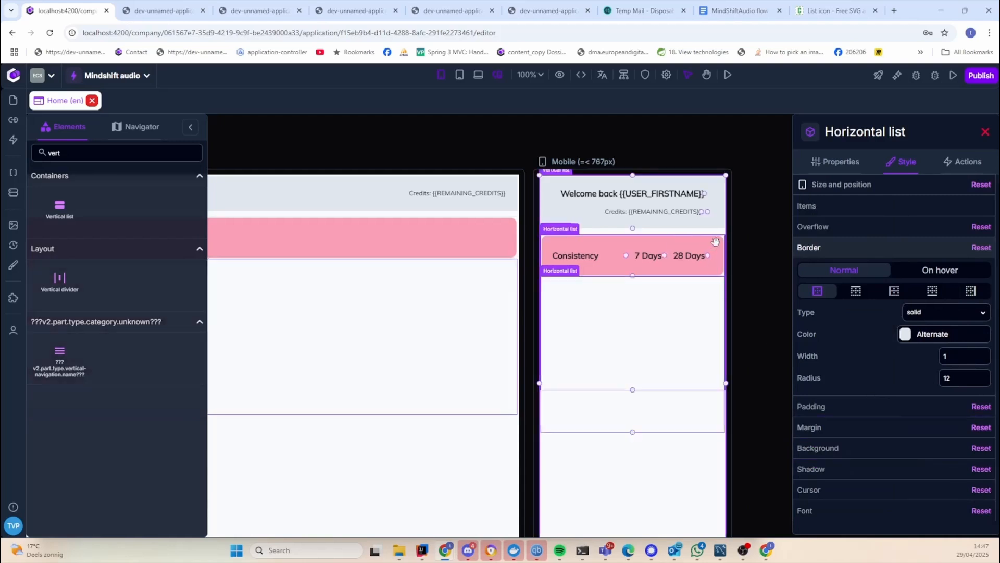
Reset the border of the upper horizontal list holding the consistency titles and open its background settings
click(979, 475)
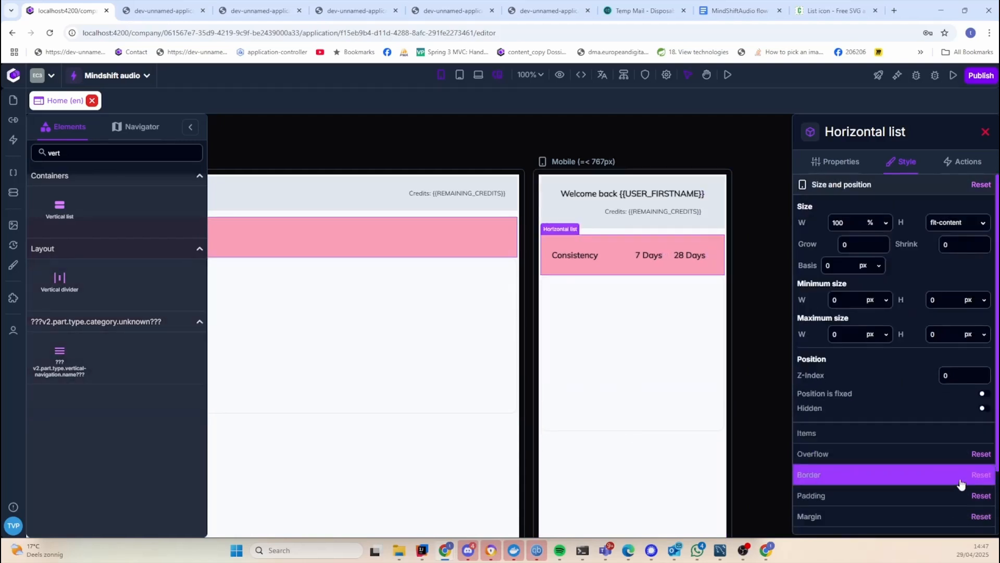
scroll(969, 477, down, 2)
click(969, 464)
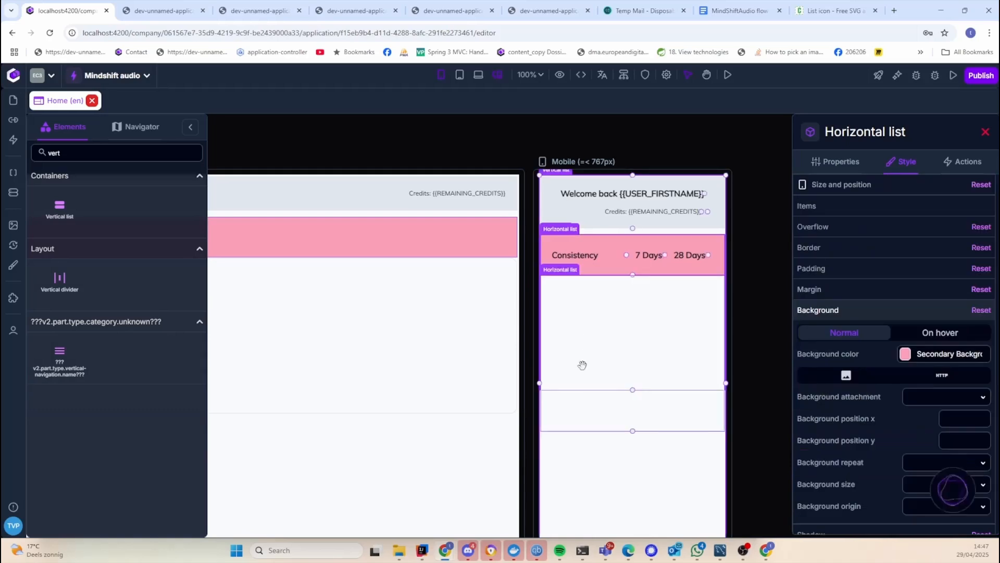
Set the background color of the lower horizontal list to the theme color Primary (#3366FF)
click(576, 406)
scroll(901, 447, down, 2)
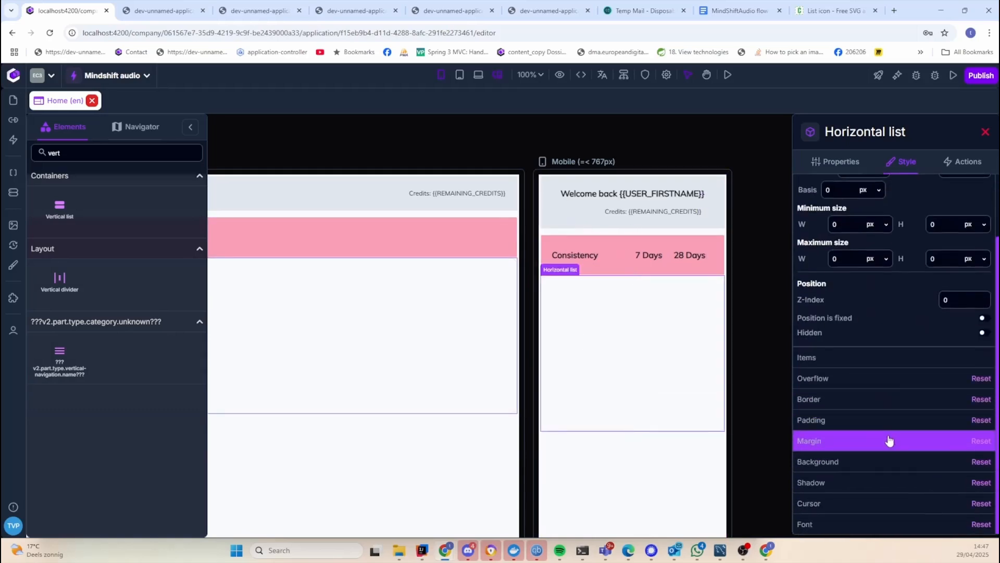
click(899, 461)
click(905, 353)
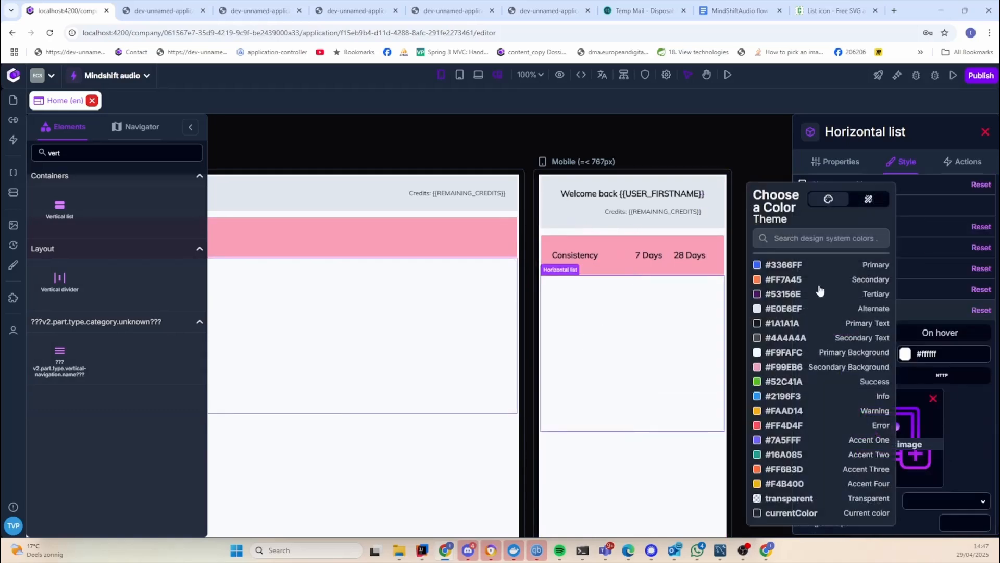
click(772, 266)
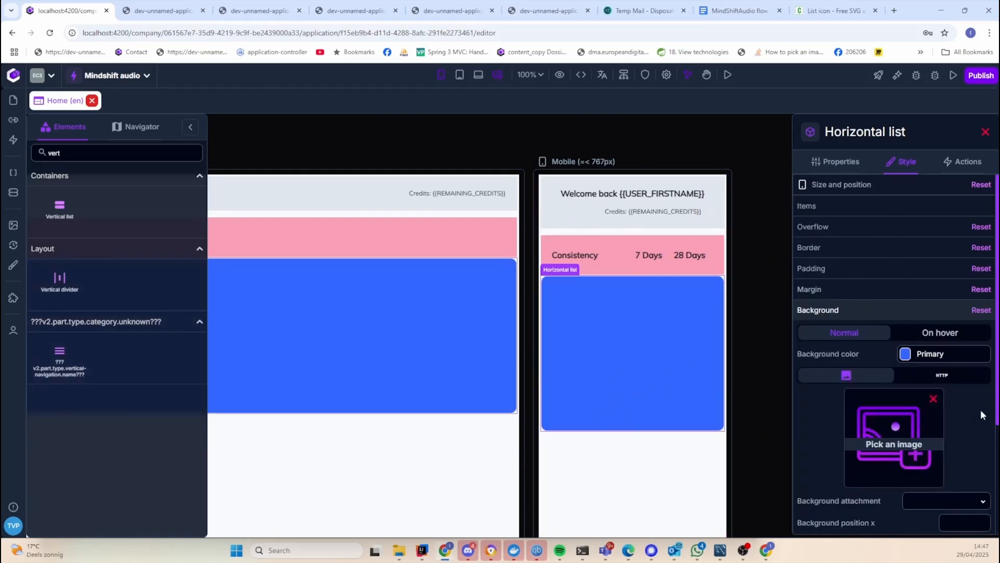
Set the background color of the lower horizontal list in the consistency section to transparent
click(906, 353)
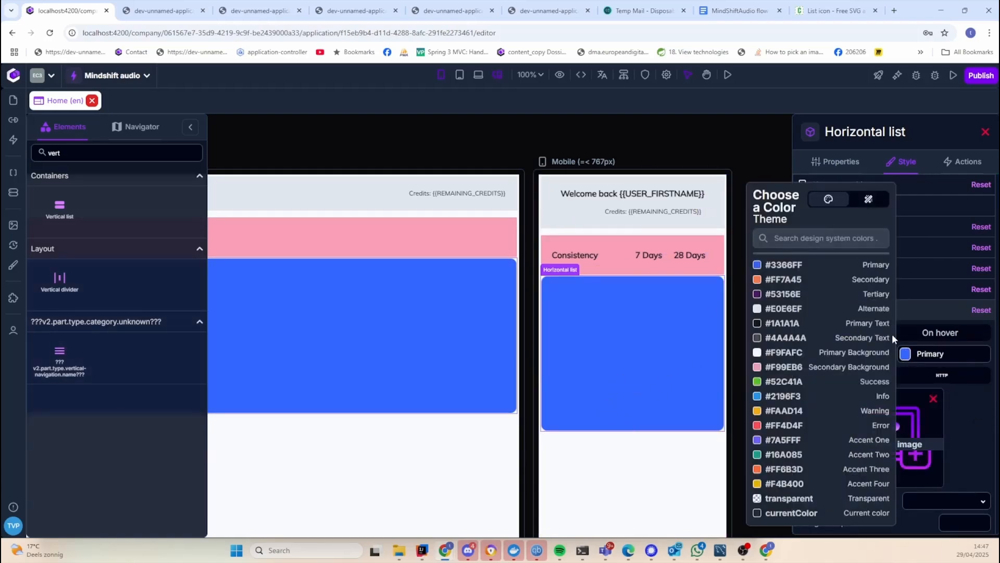
click(779, 498)
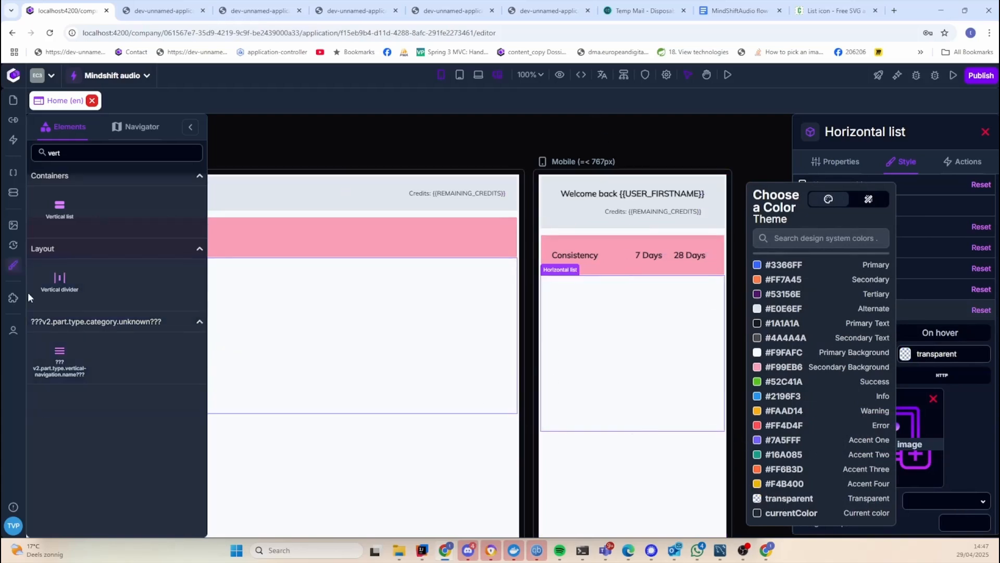
Change the code of the vertical list holding the consistency section, inside CONTENT, to CONSISTENCY_CONTAINER
click(136, 126)
click(36, 176)
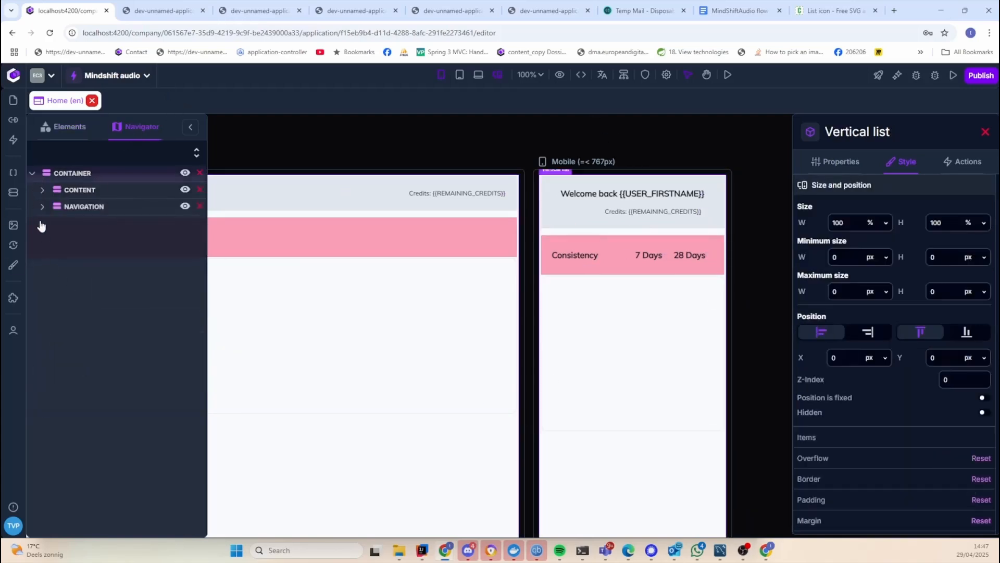
click(42, 190)
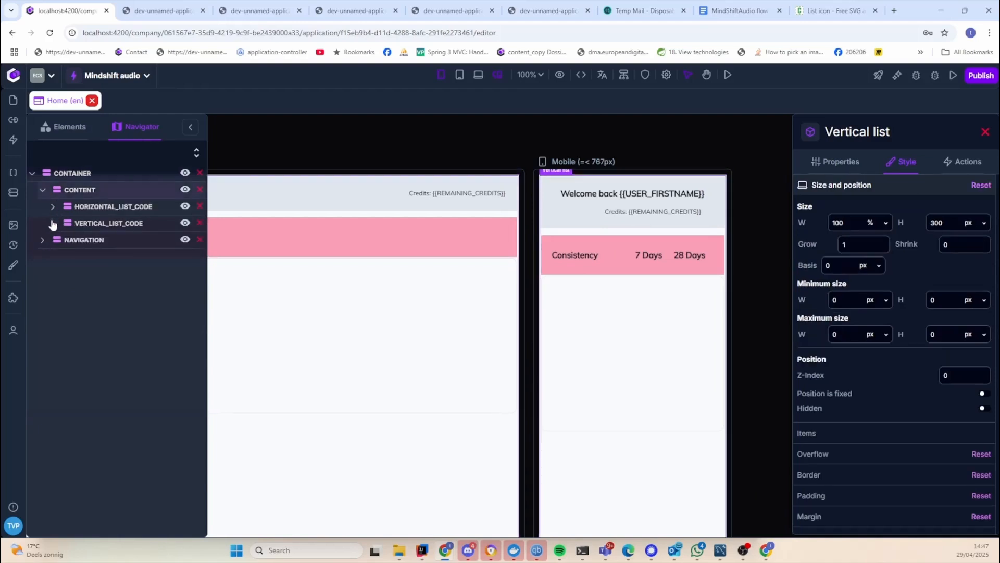
click(53, 223)
click(114, 223)
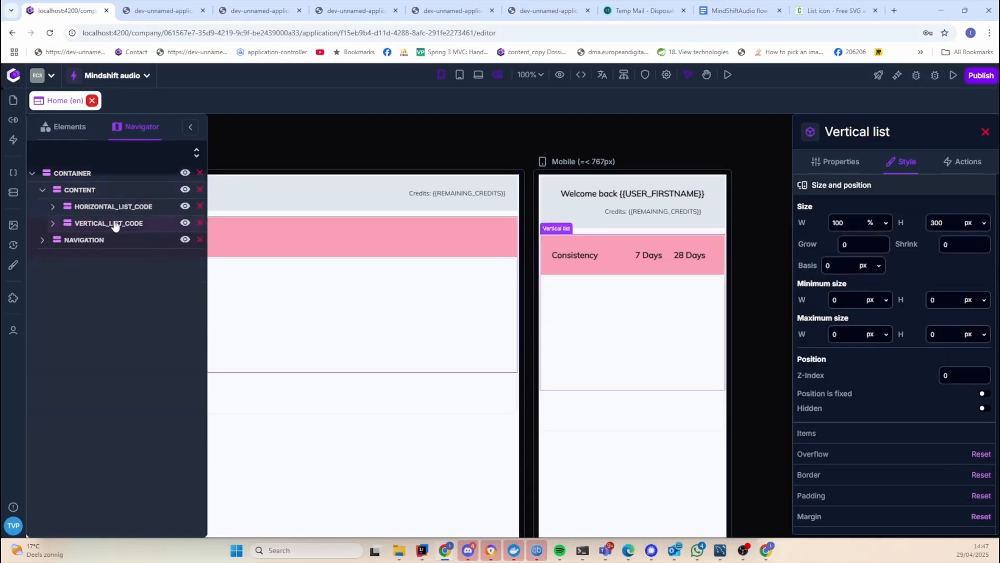
click(857, 163)
drag(880, 210, 777, 207)
text(CONSISTENCY_CONTAINER)
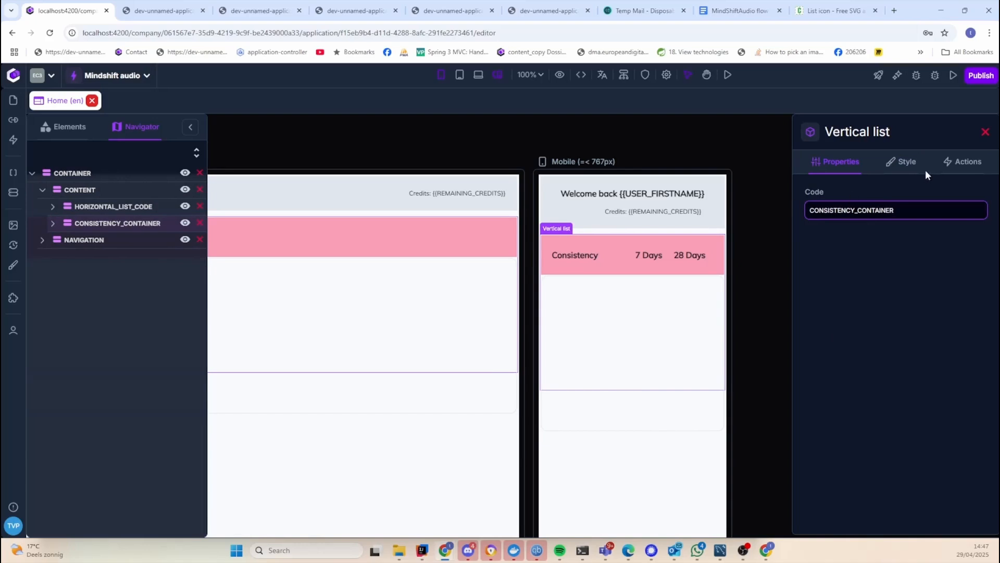
Set the background color of the CONSISTENCY_CONTAINER vertical list to the theme color Primary (#3366FF)
click(907, 162)
scroll(920, 432, down, 2)
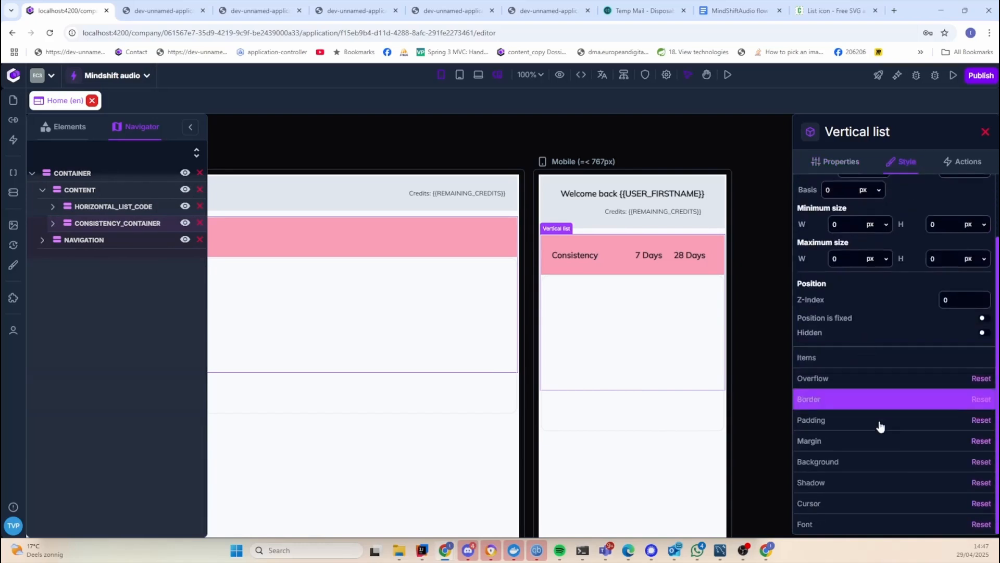
click(885, 463)
click(921, 352)
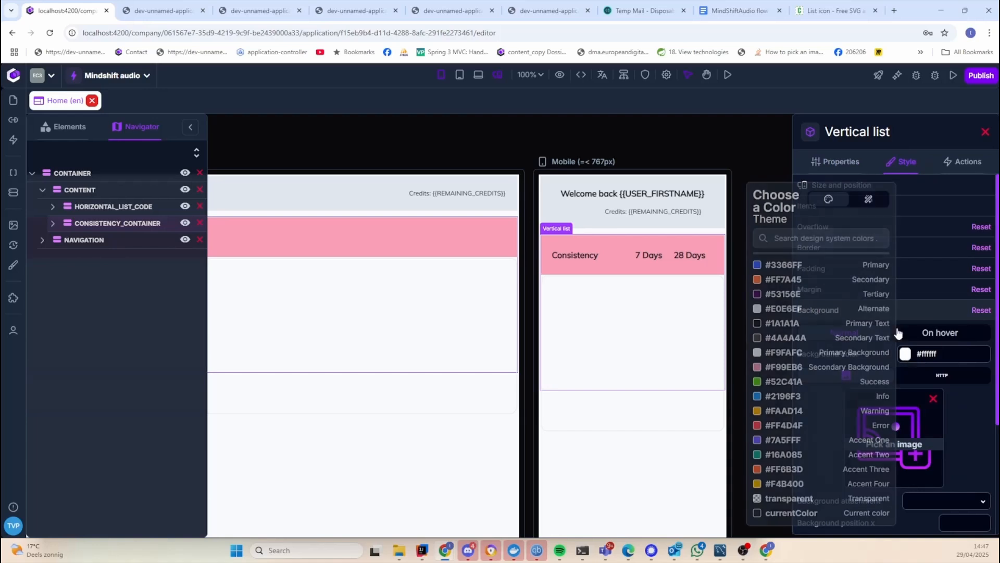
click(789, 266)
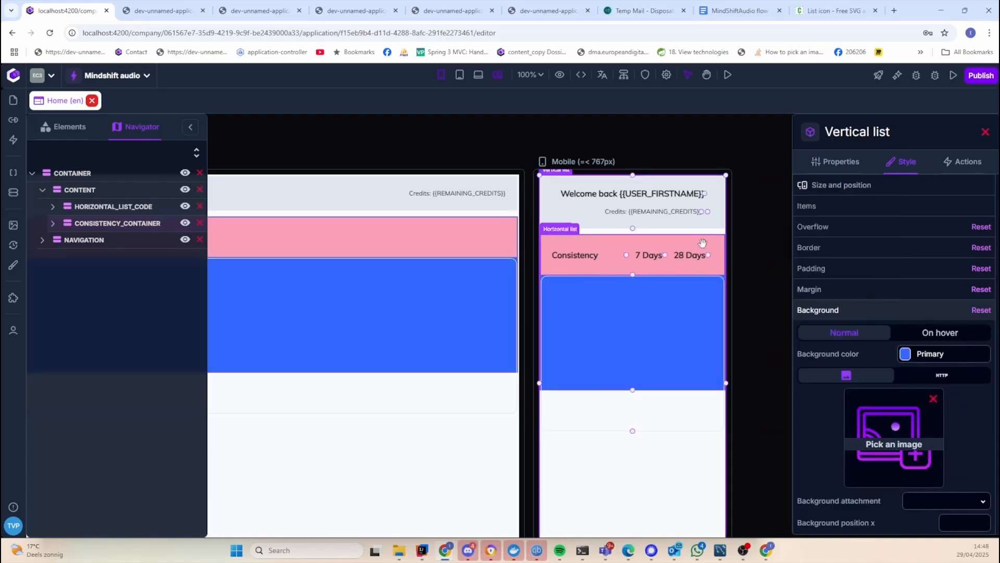
Reset the background of the horizontal list holding the Consistency, 7 Days and 28 Days titles
click(719, 254)
scroll(889, 458, down, 3)
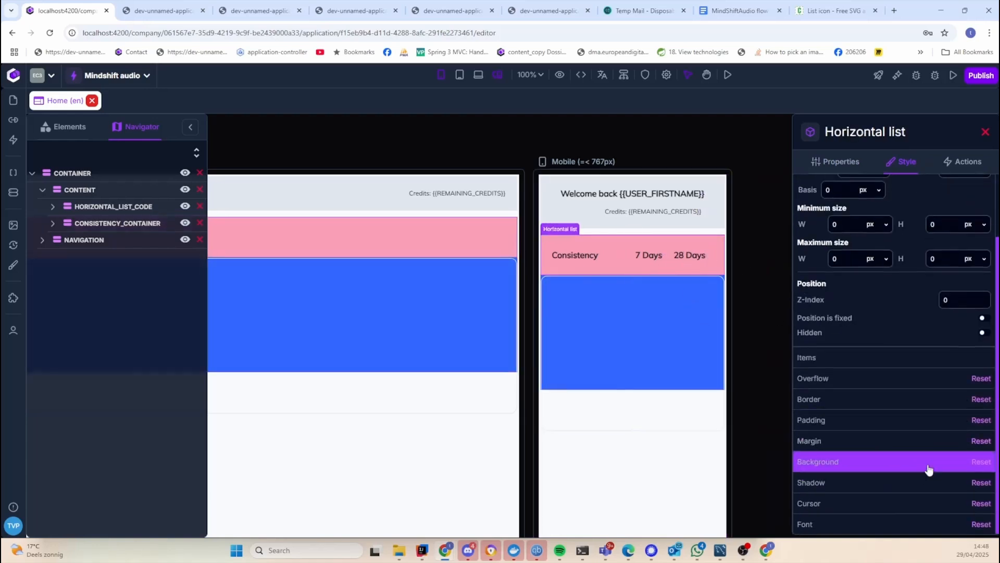
click(975, 463)
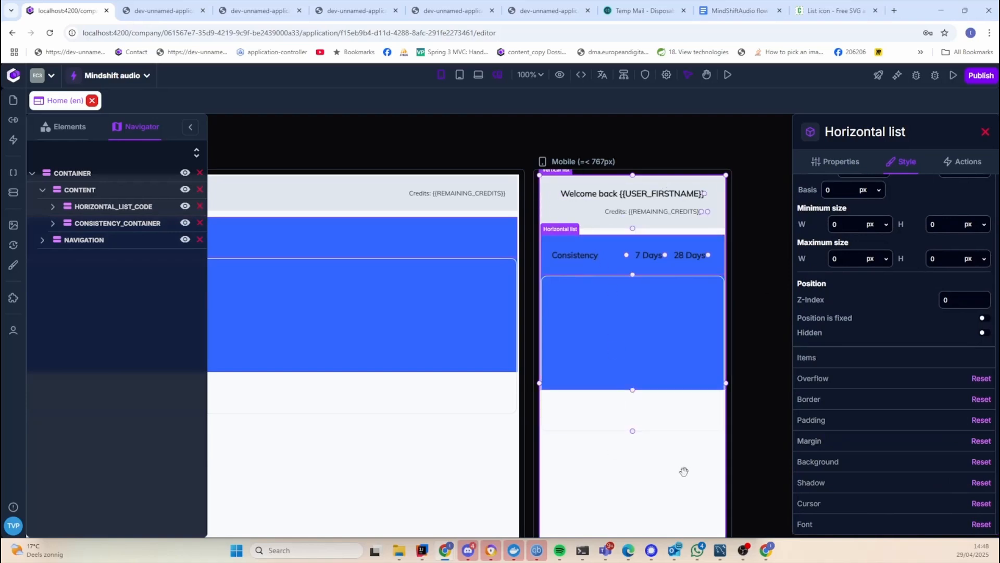
Set the lower horizontal list's height to fit-content and its minimum height to 200 px, clearing the mobile-specific override
scroll(860, 287, up, 3)
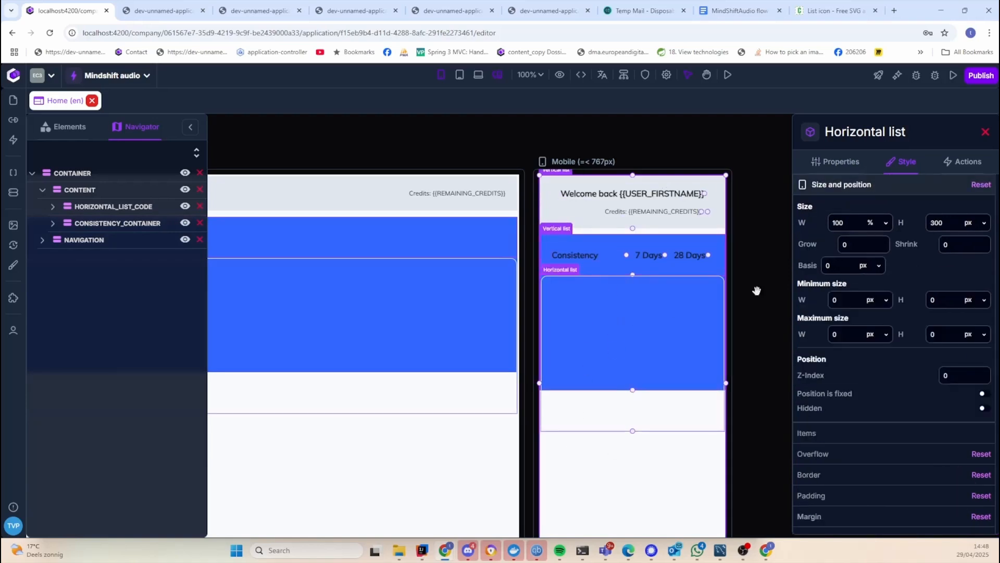
click(976, 223)
click(970, 310)
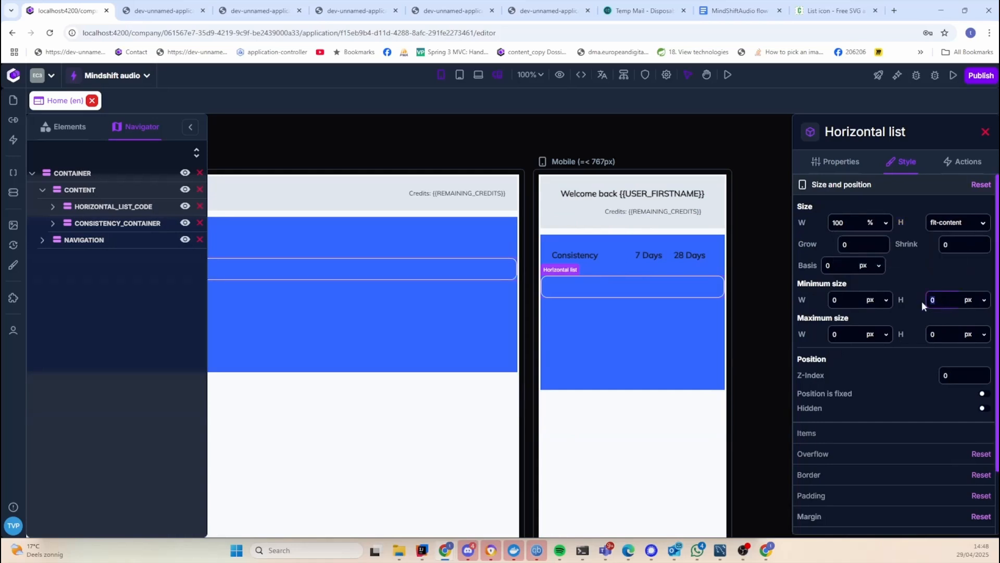
text(200)
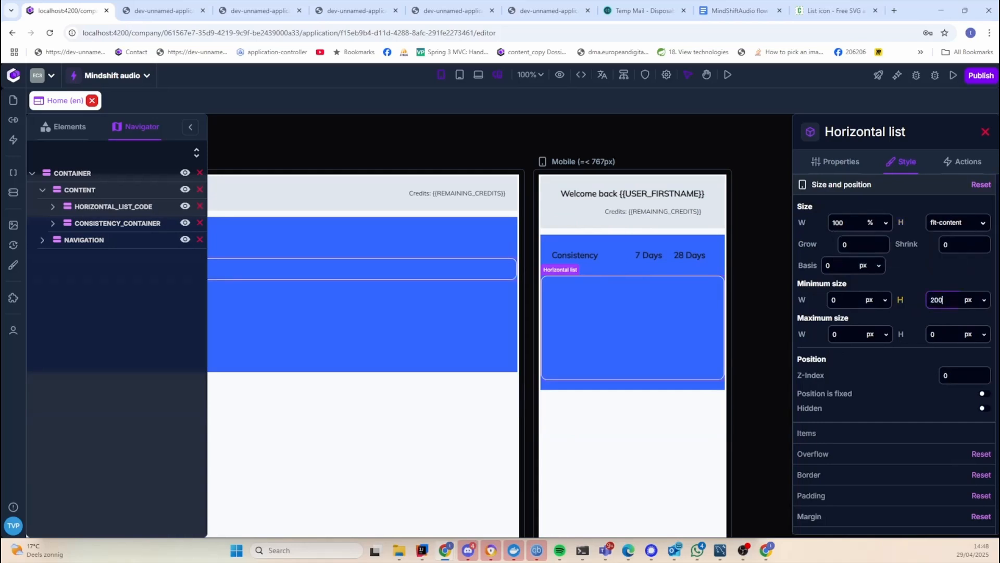
click(901, 301)
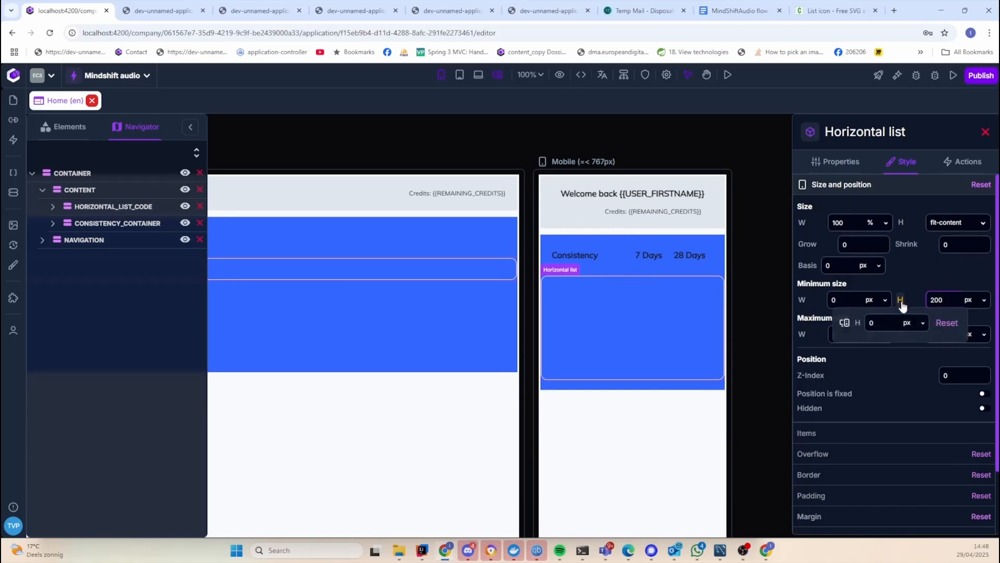
click(950, 324)
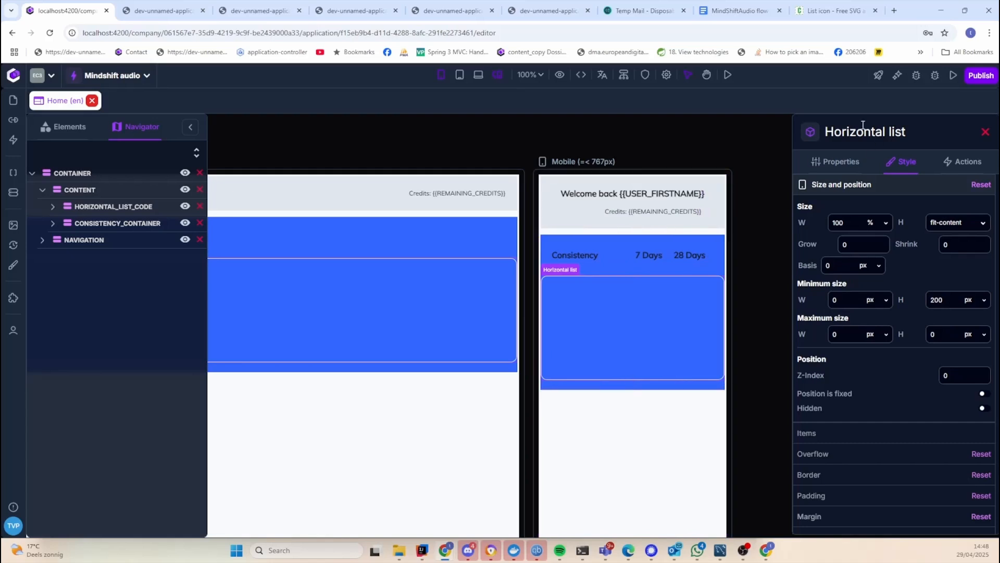
Set the item gap of the CONTENT vertical list to 0
click(713, 414)
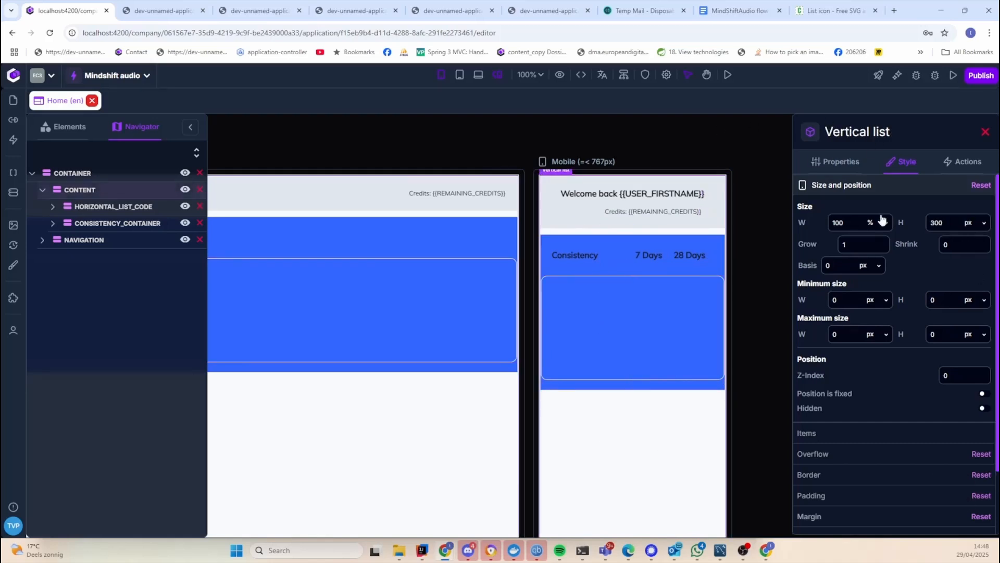
click(898, 433)
click(957, 229)
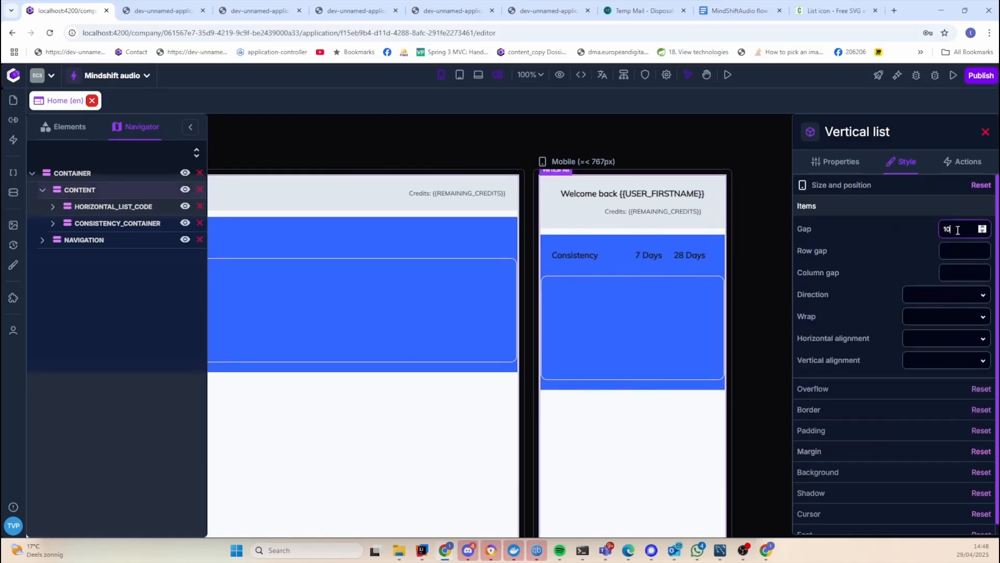
text(0)
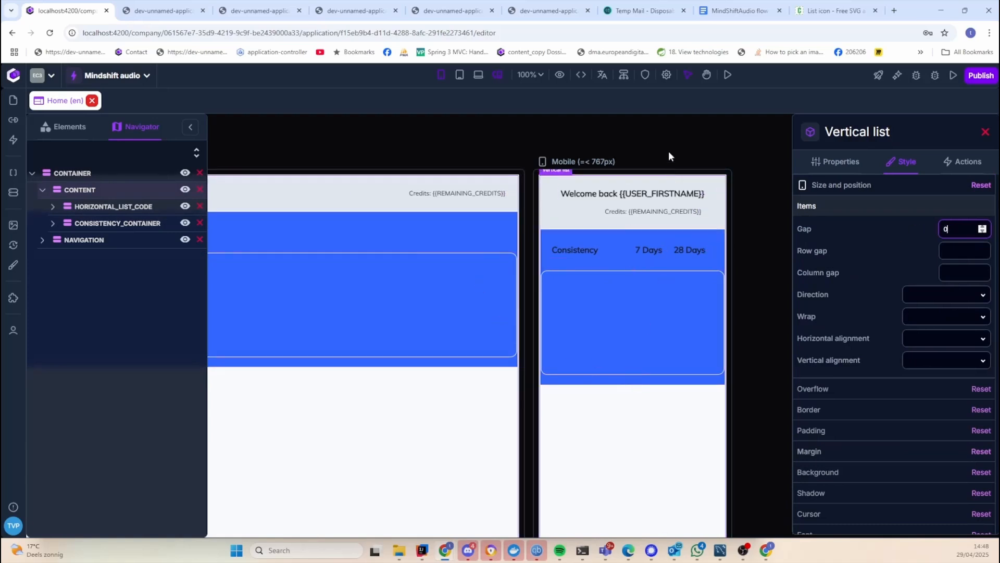
Review the mobile layout and check the MindShiftAudio flow document's mockup for the sections below the consistency block
click(575, 400)
scroll(577, 400, down, 2)
drag(562, 388, 782, 368)
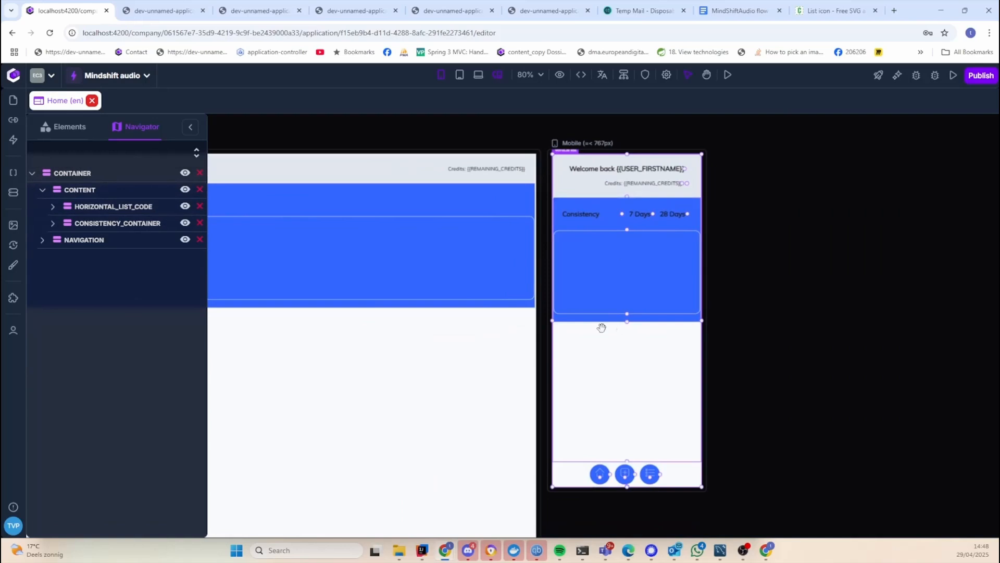
click(537, 264)
click(685, 173)
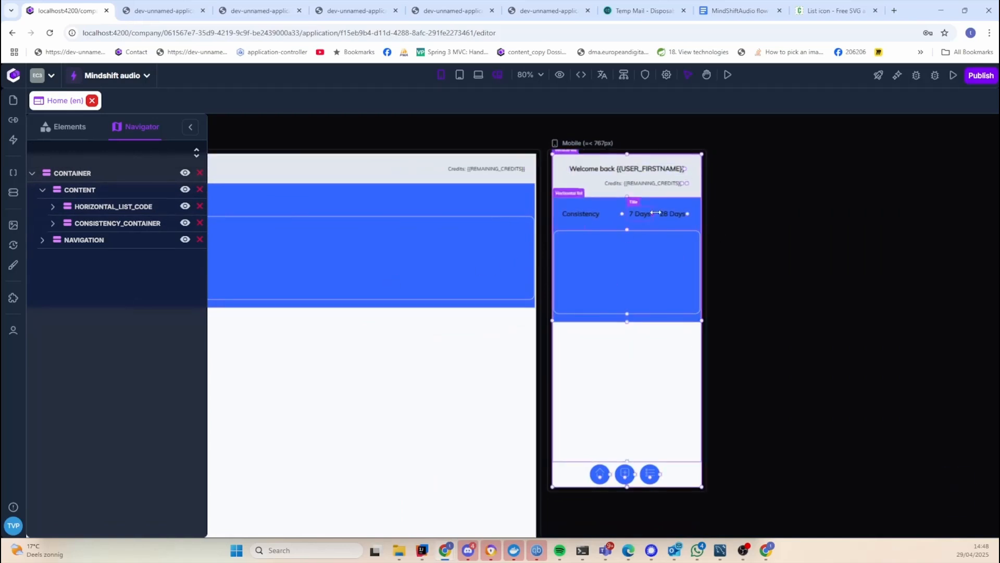
click(740, 10)
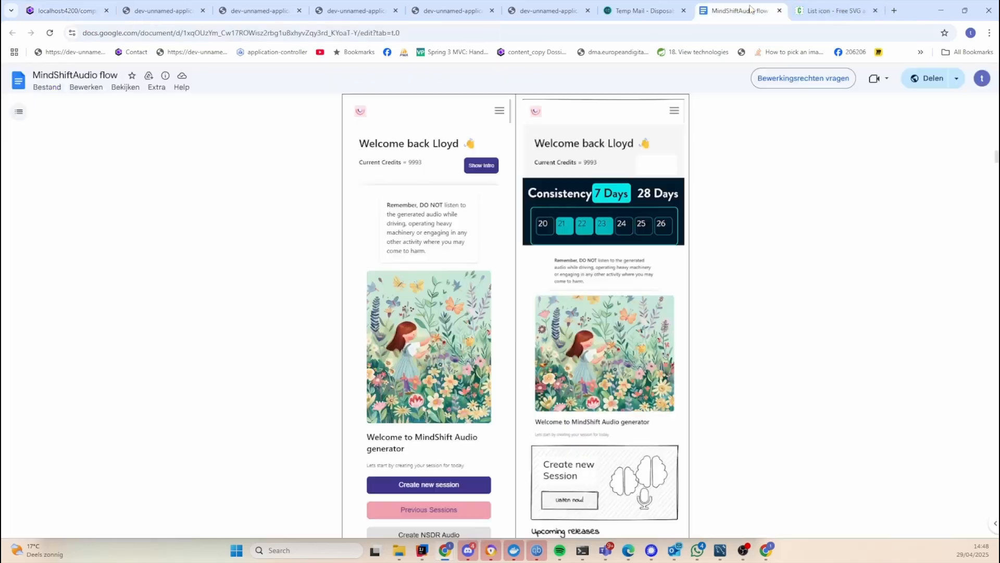
scroll(690, 154, down, 3)
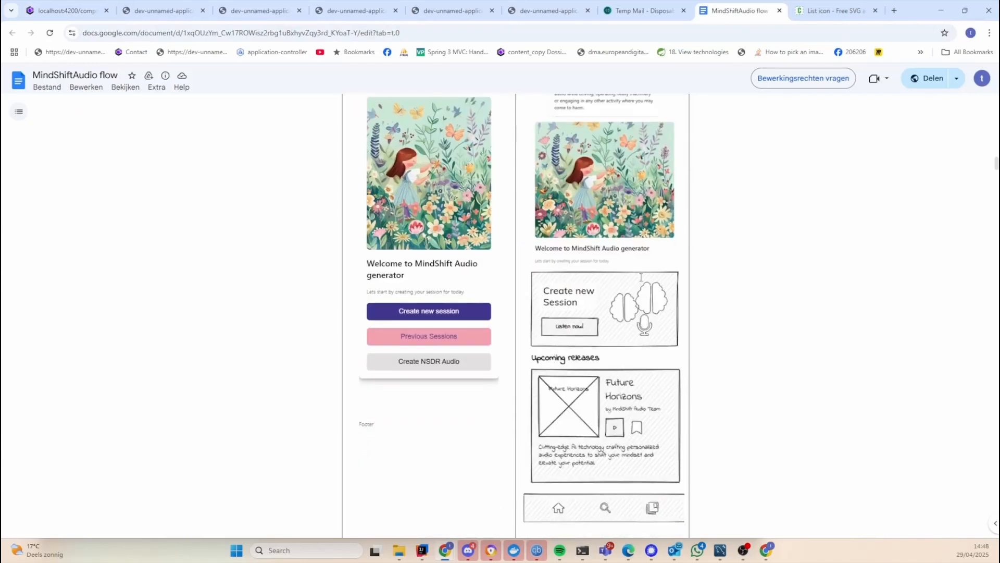
scroll(641, 276, up, 3)
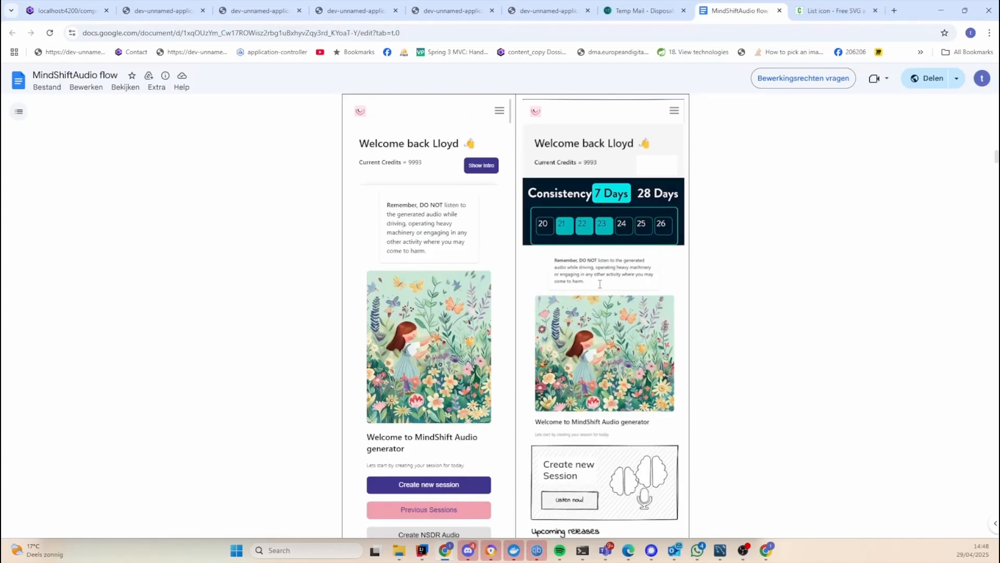
Return to the page editor and add a vertical list below the consistency section in the mobile view
key(ctrl+1)
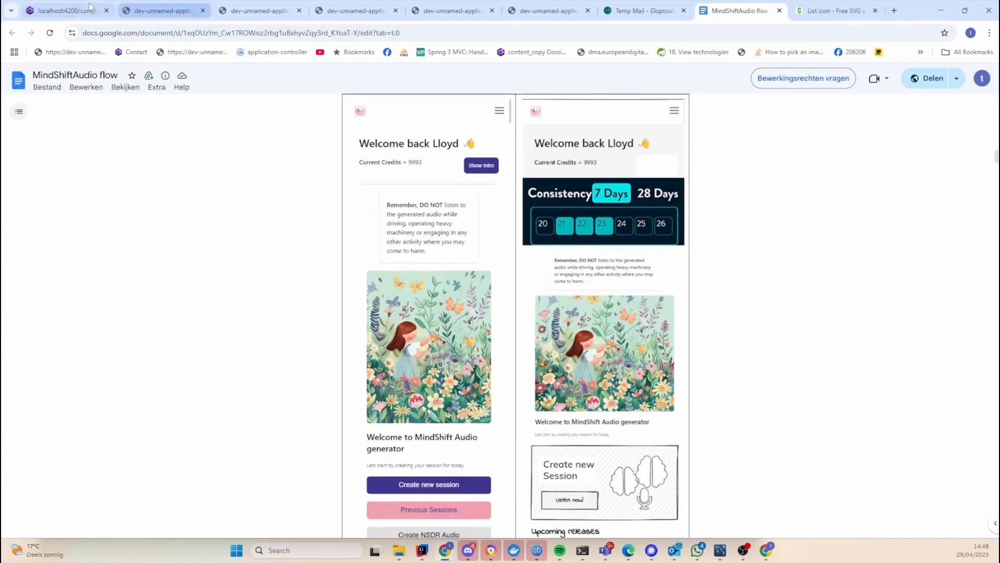
scroll(794, 380, down, 2)
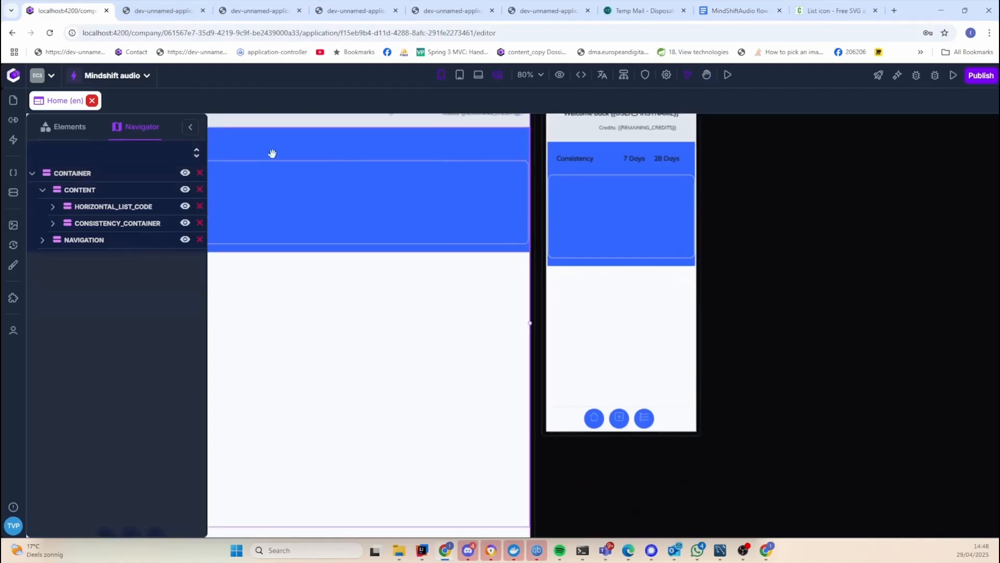
click(65, 126)
drag(83, 154, 3, 156)
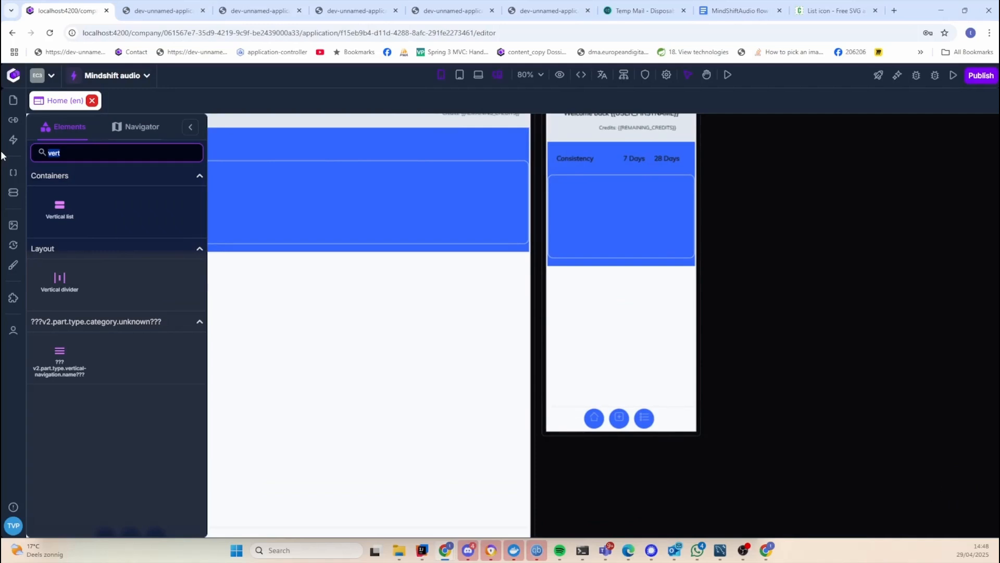
key(BackSpace)
text(vert)
drag(58, 208, 603, 317)
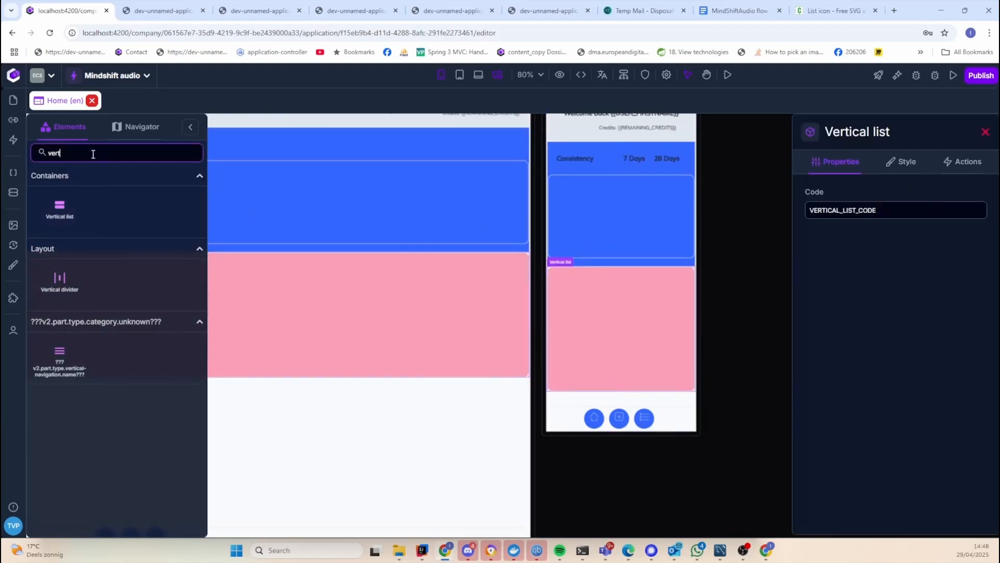
Find the Text element and place it inside the new vertical list below the consistency section
key(BackSpace)
key(BackSpace)
key(BackSpace)
key(BackSpace)
text(text)
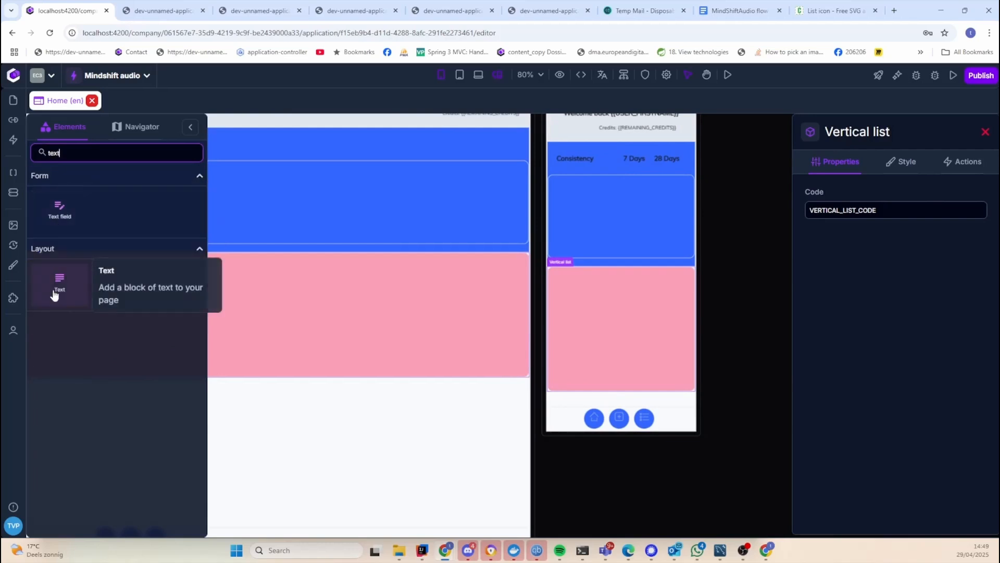
drag(55, 295, 630, 333)
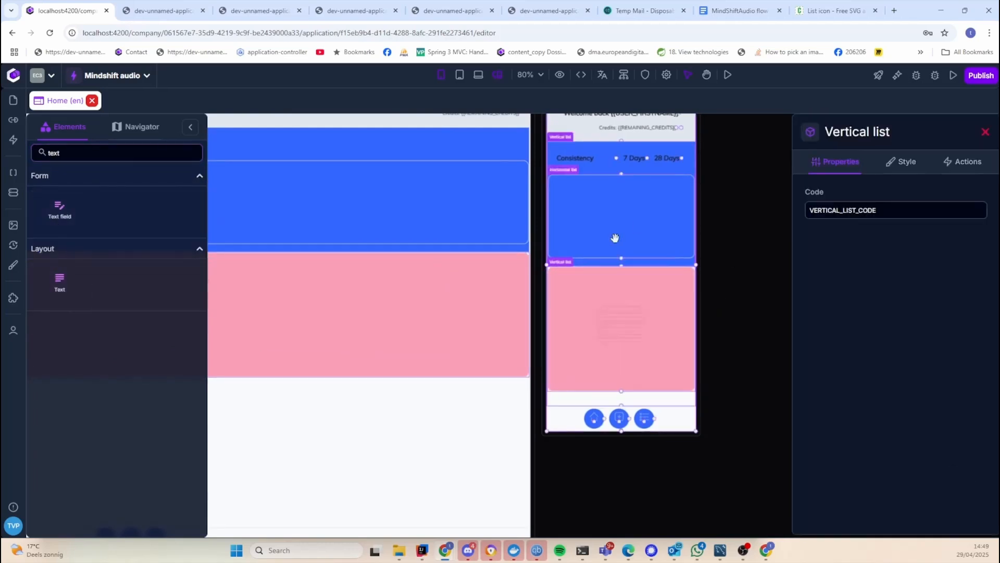
Replace the placeholder content of the new text element with "Warning message" and select its parent vertical list
click(910, 275)
triple_click(939, 332)
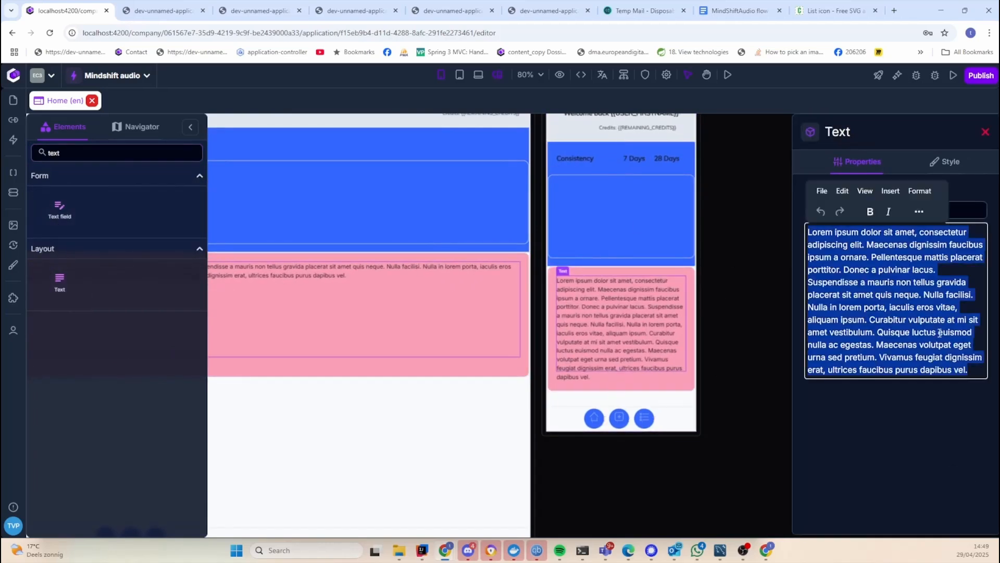
click(662, 274)
click(740, 11)
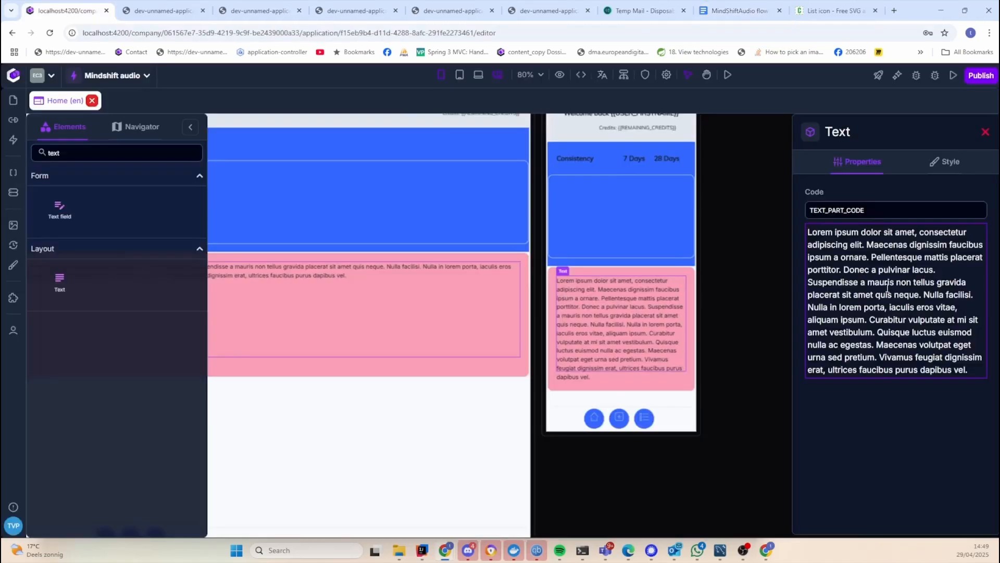
click(925, 306)
key(ctrl+a)
text(Warn)
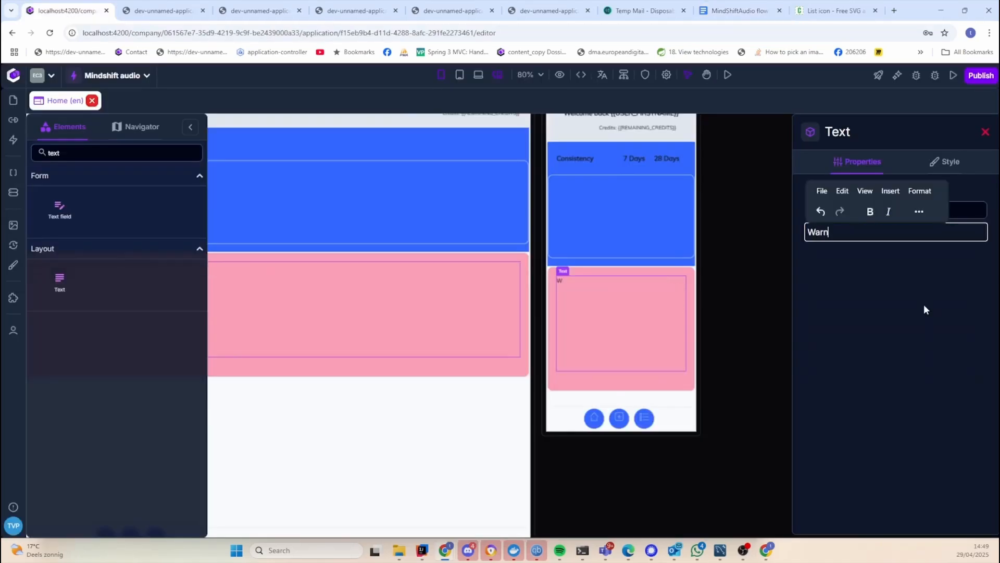
text(ing message)
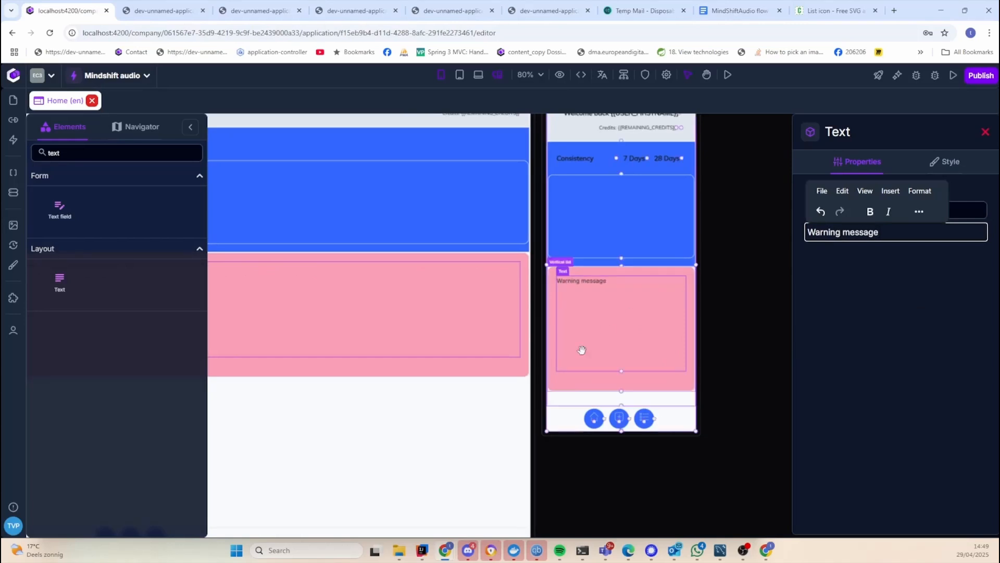
click(599, 373)
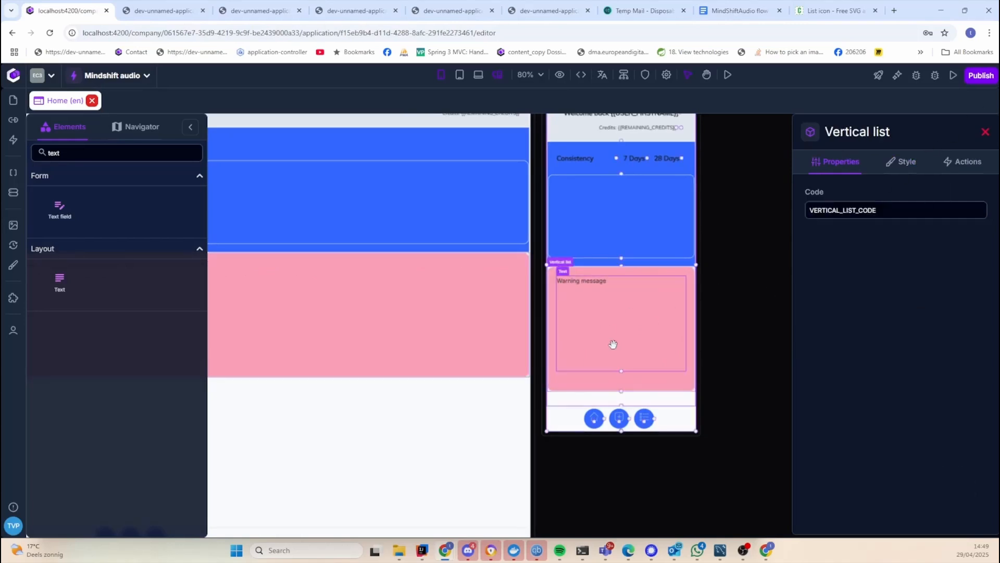
Set the height of the "Warning message" text and of its parent vertical list to fit-content
click(641, 323)
click(948, 161)
click(976, 225)
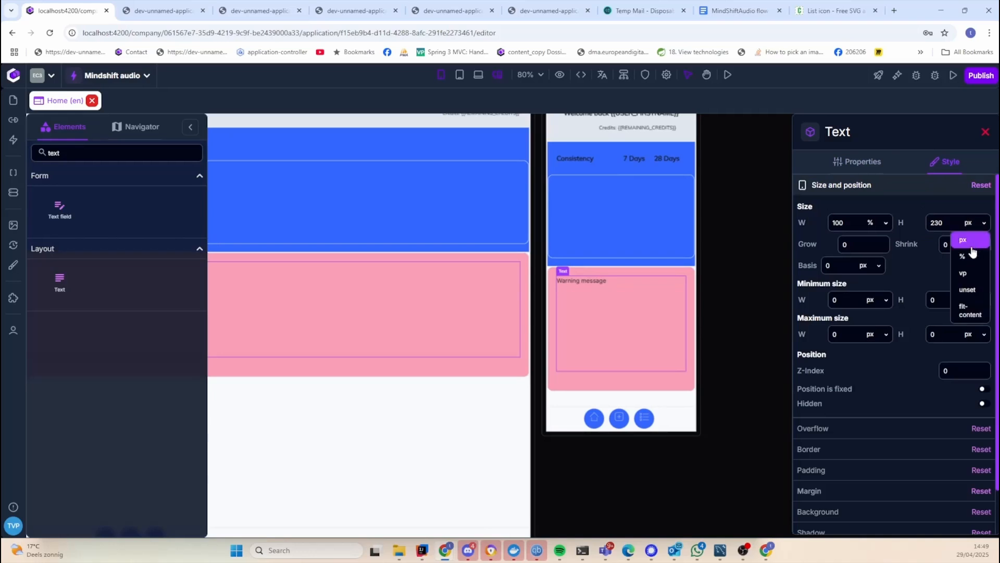
click(972, 312)
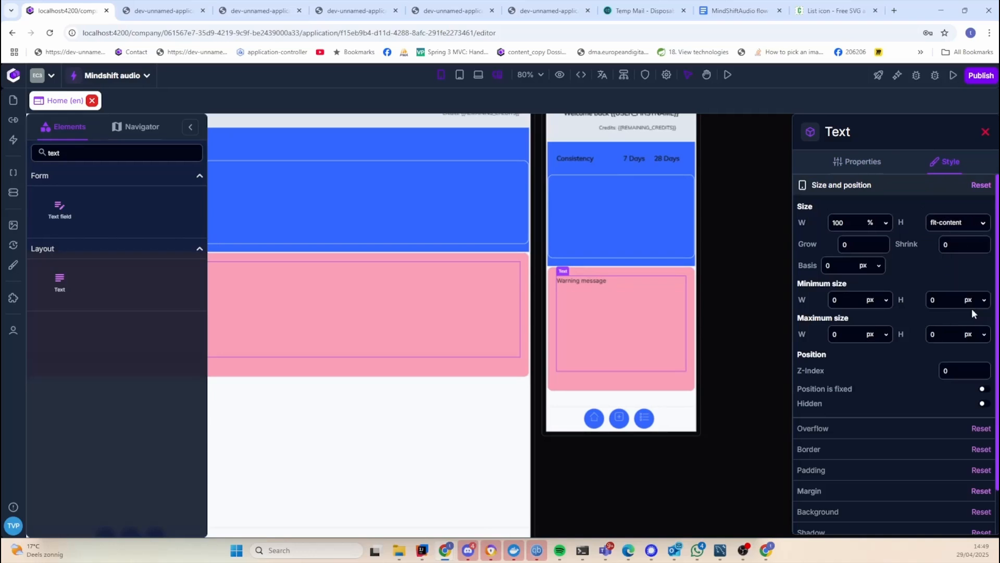
click(690, 380)
click(976, 222)
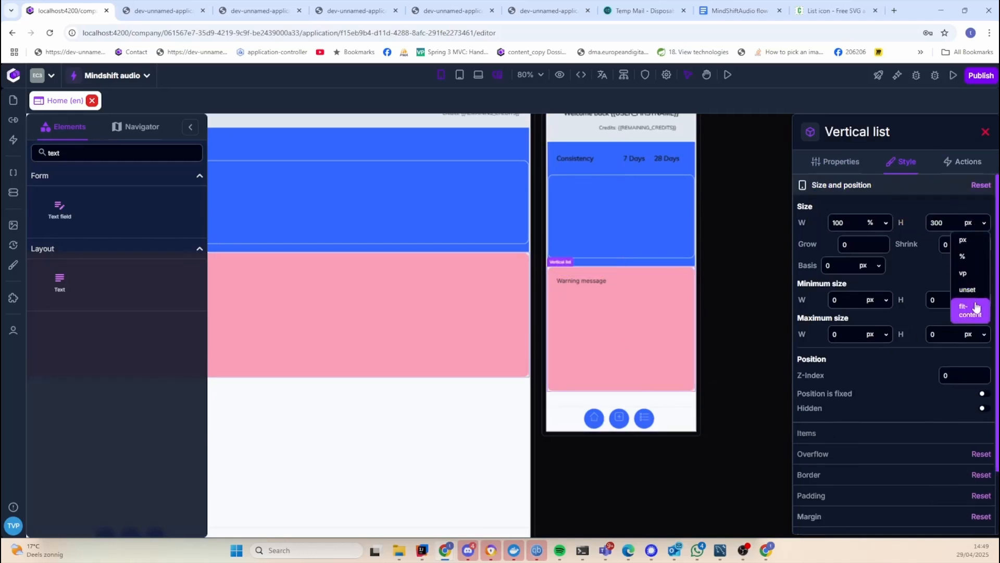
click(970, 310)
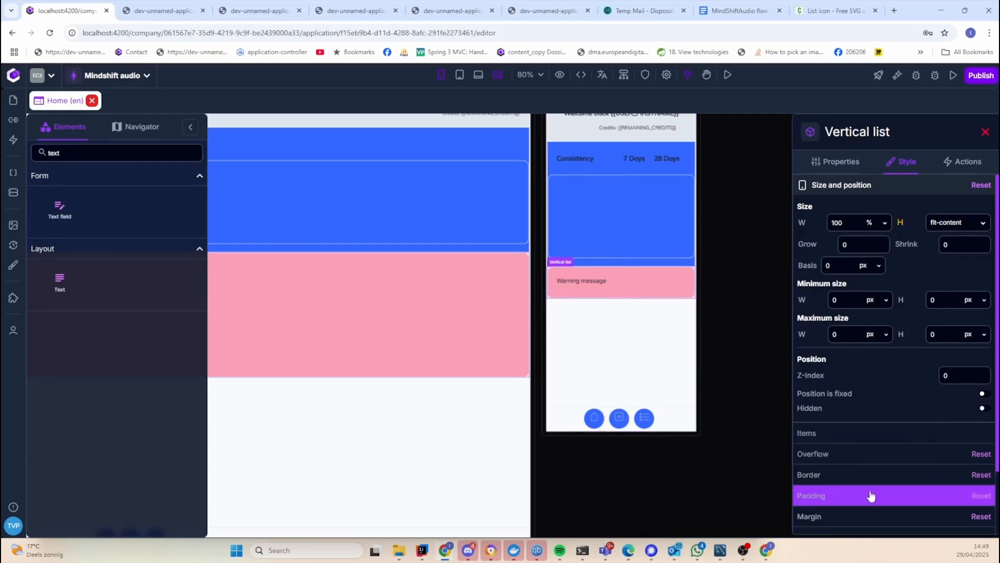
Change the warning message vertical list's background color to Alternate and deselect the list
scroll(870, 495, down, 2)
click(880, 464)
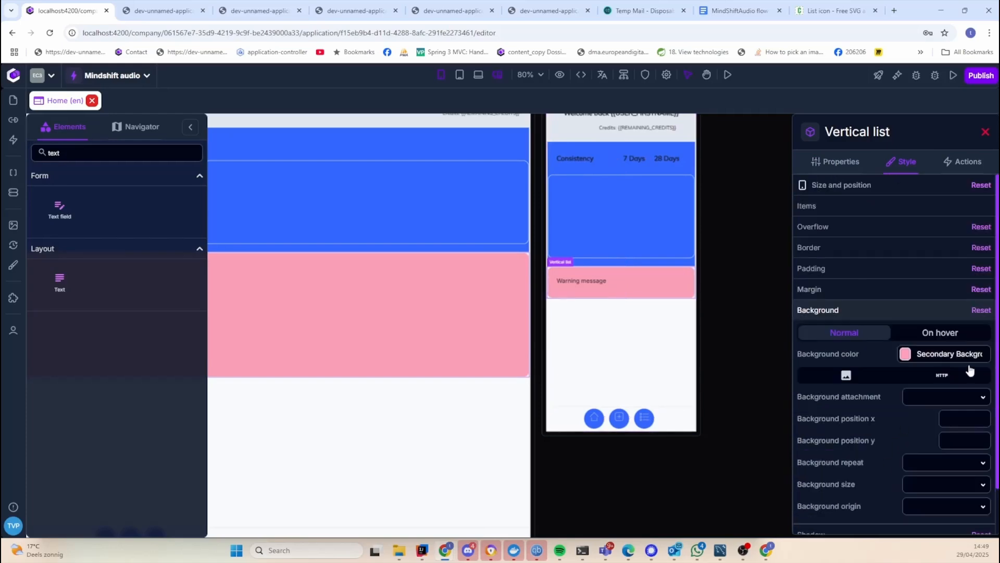
click(906, 356)
click(771, 310)
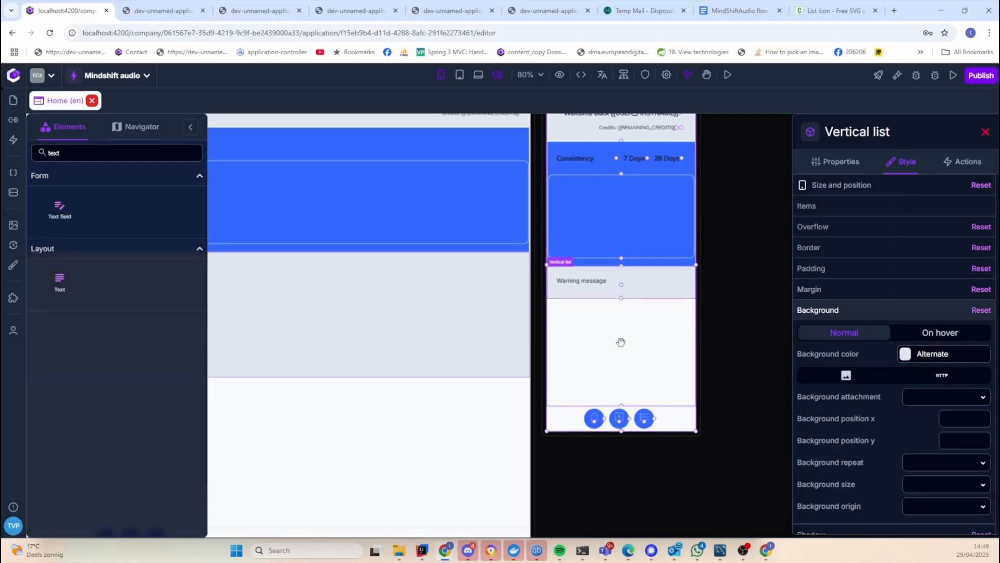
click(752, 269)
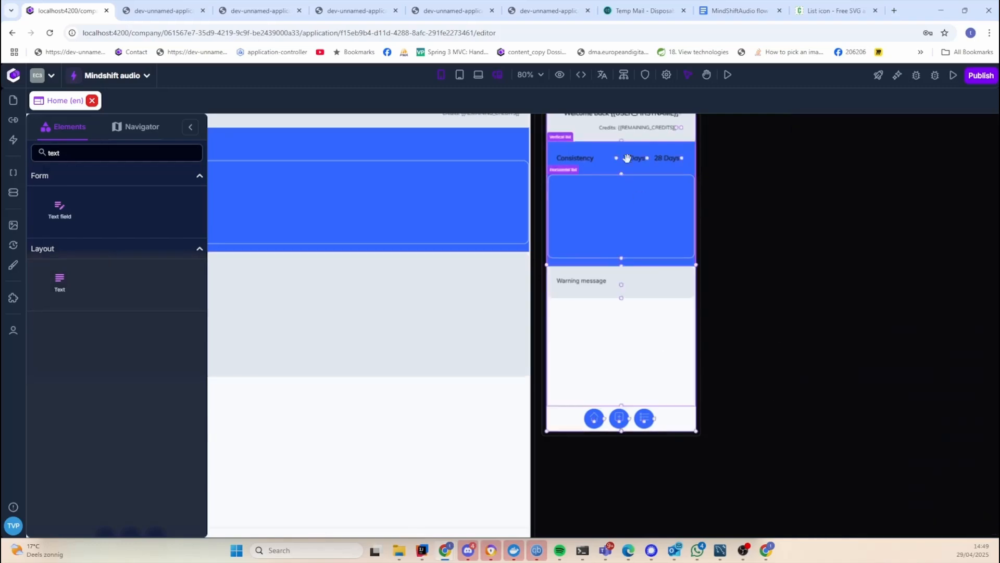